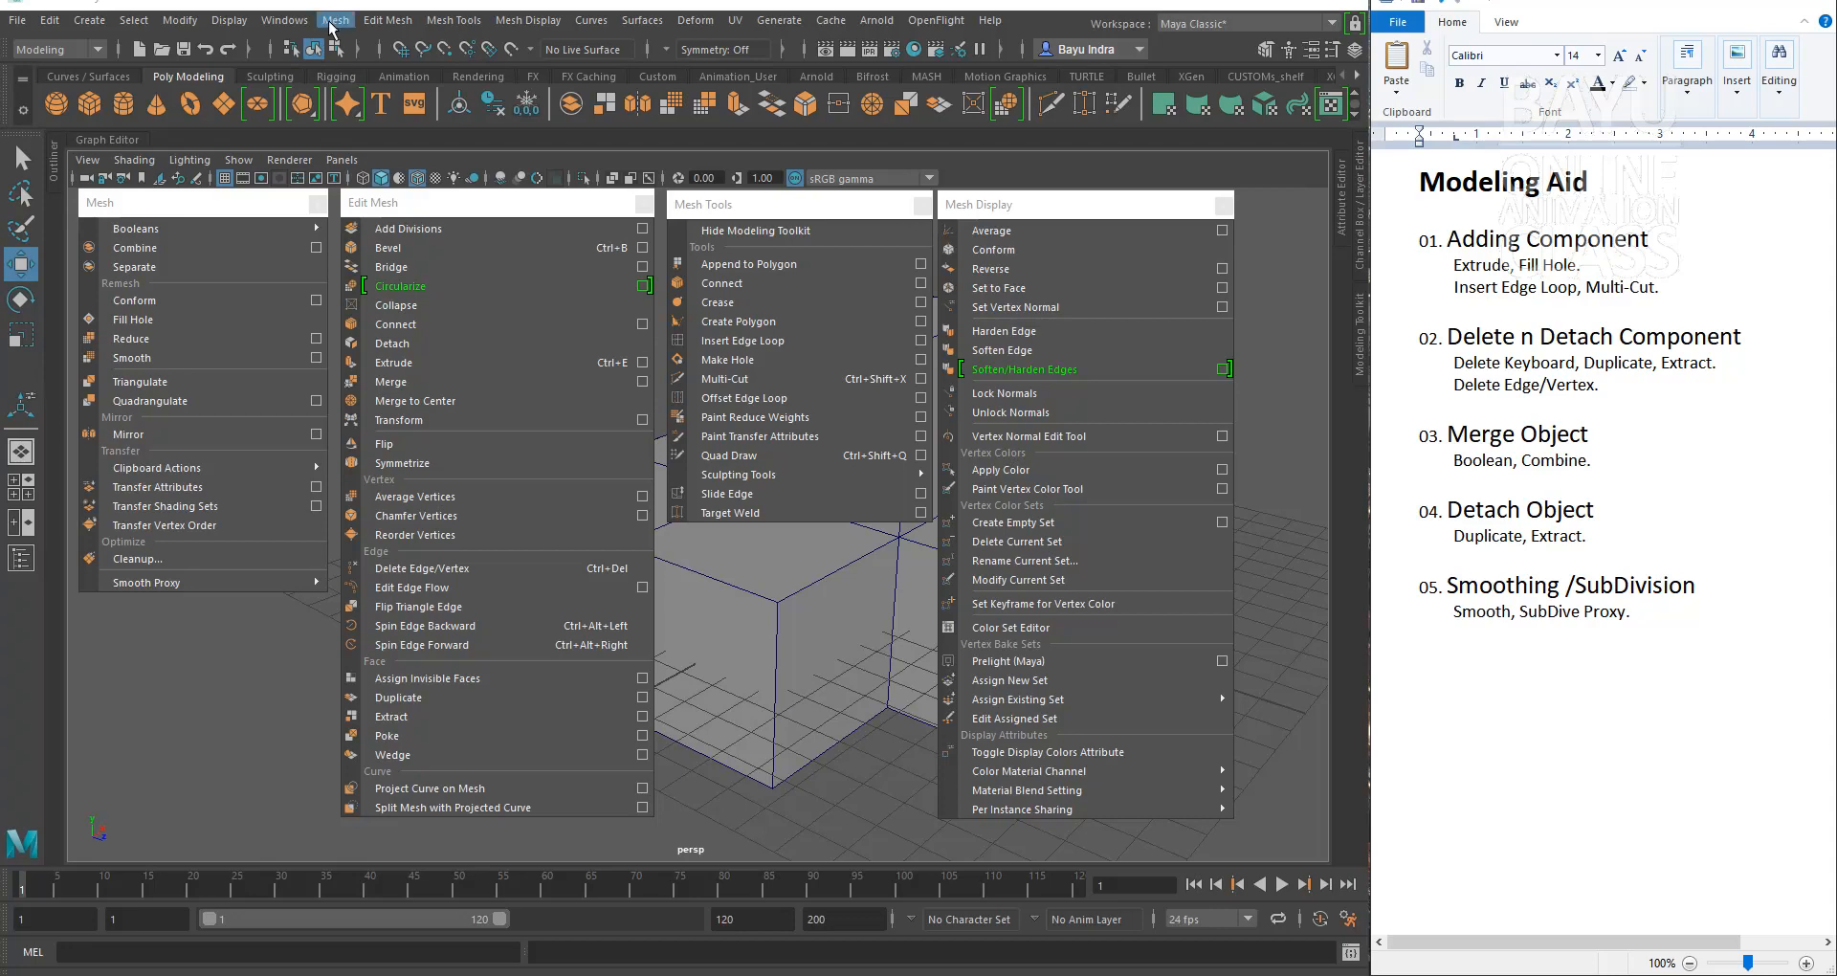
Step: Review the commands available under Mesh, Edit Mesh, Mesh Tools and Mesh Display
left_click(332, 21)
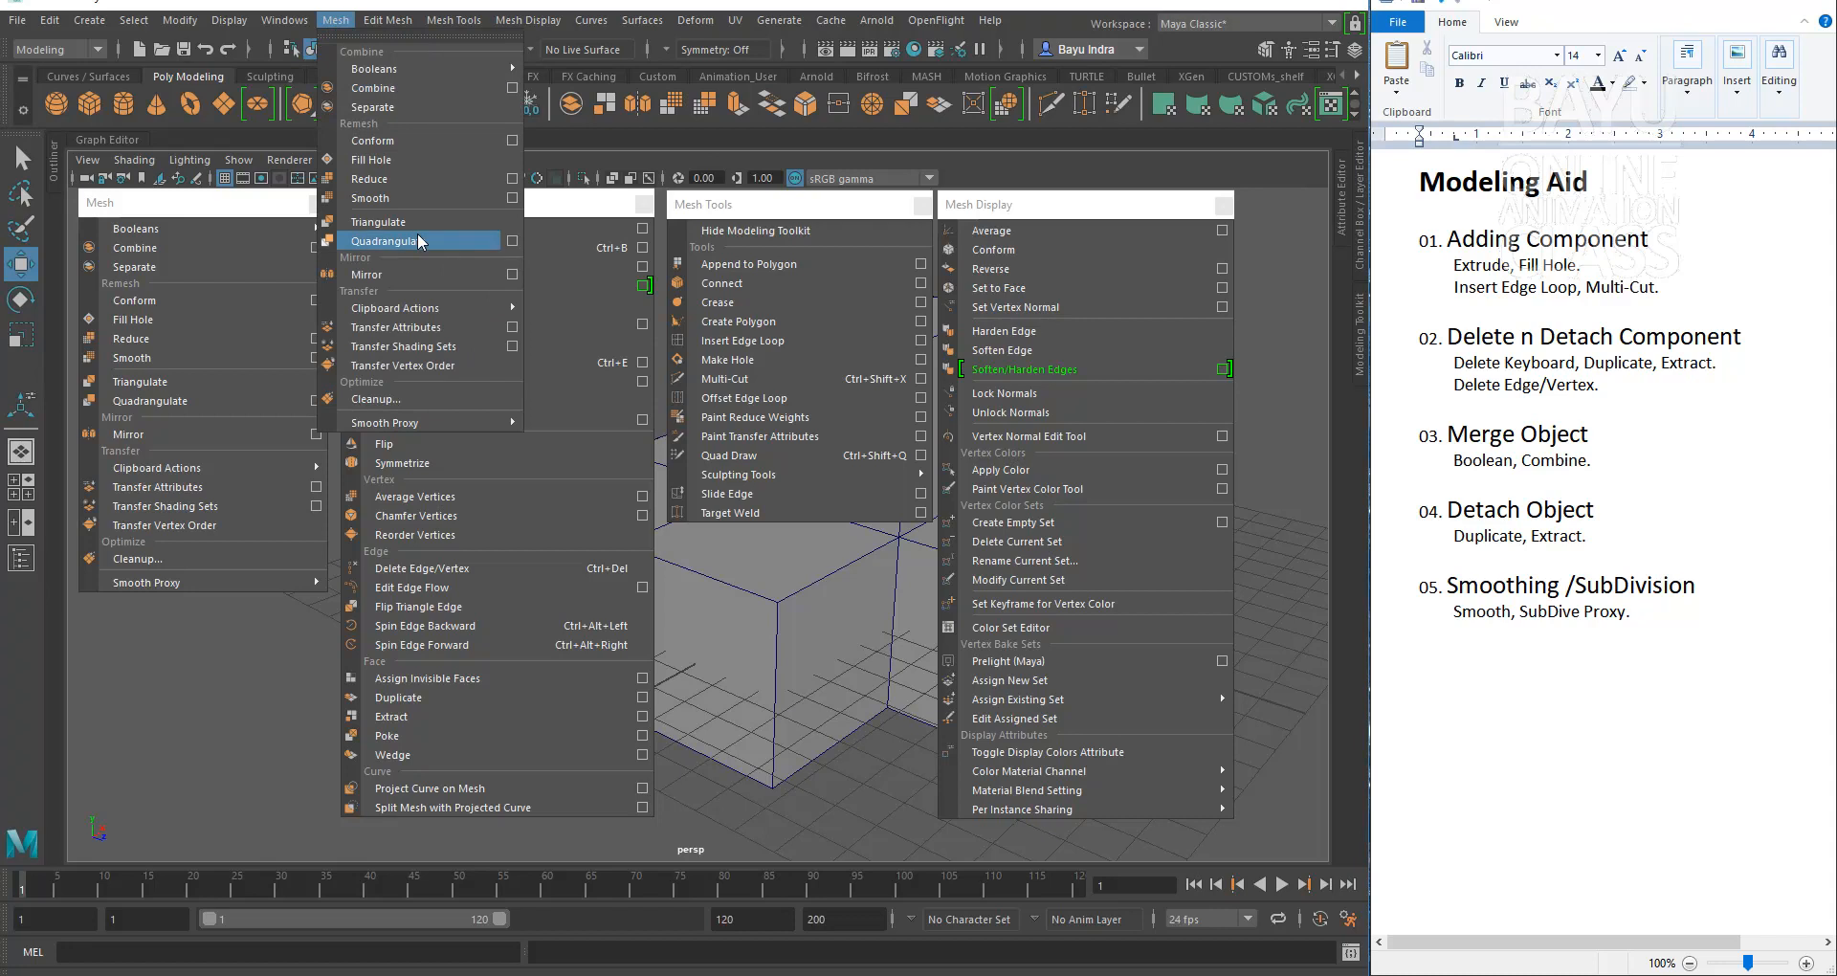
left_click(124, 210)
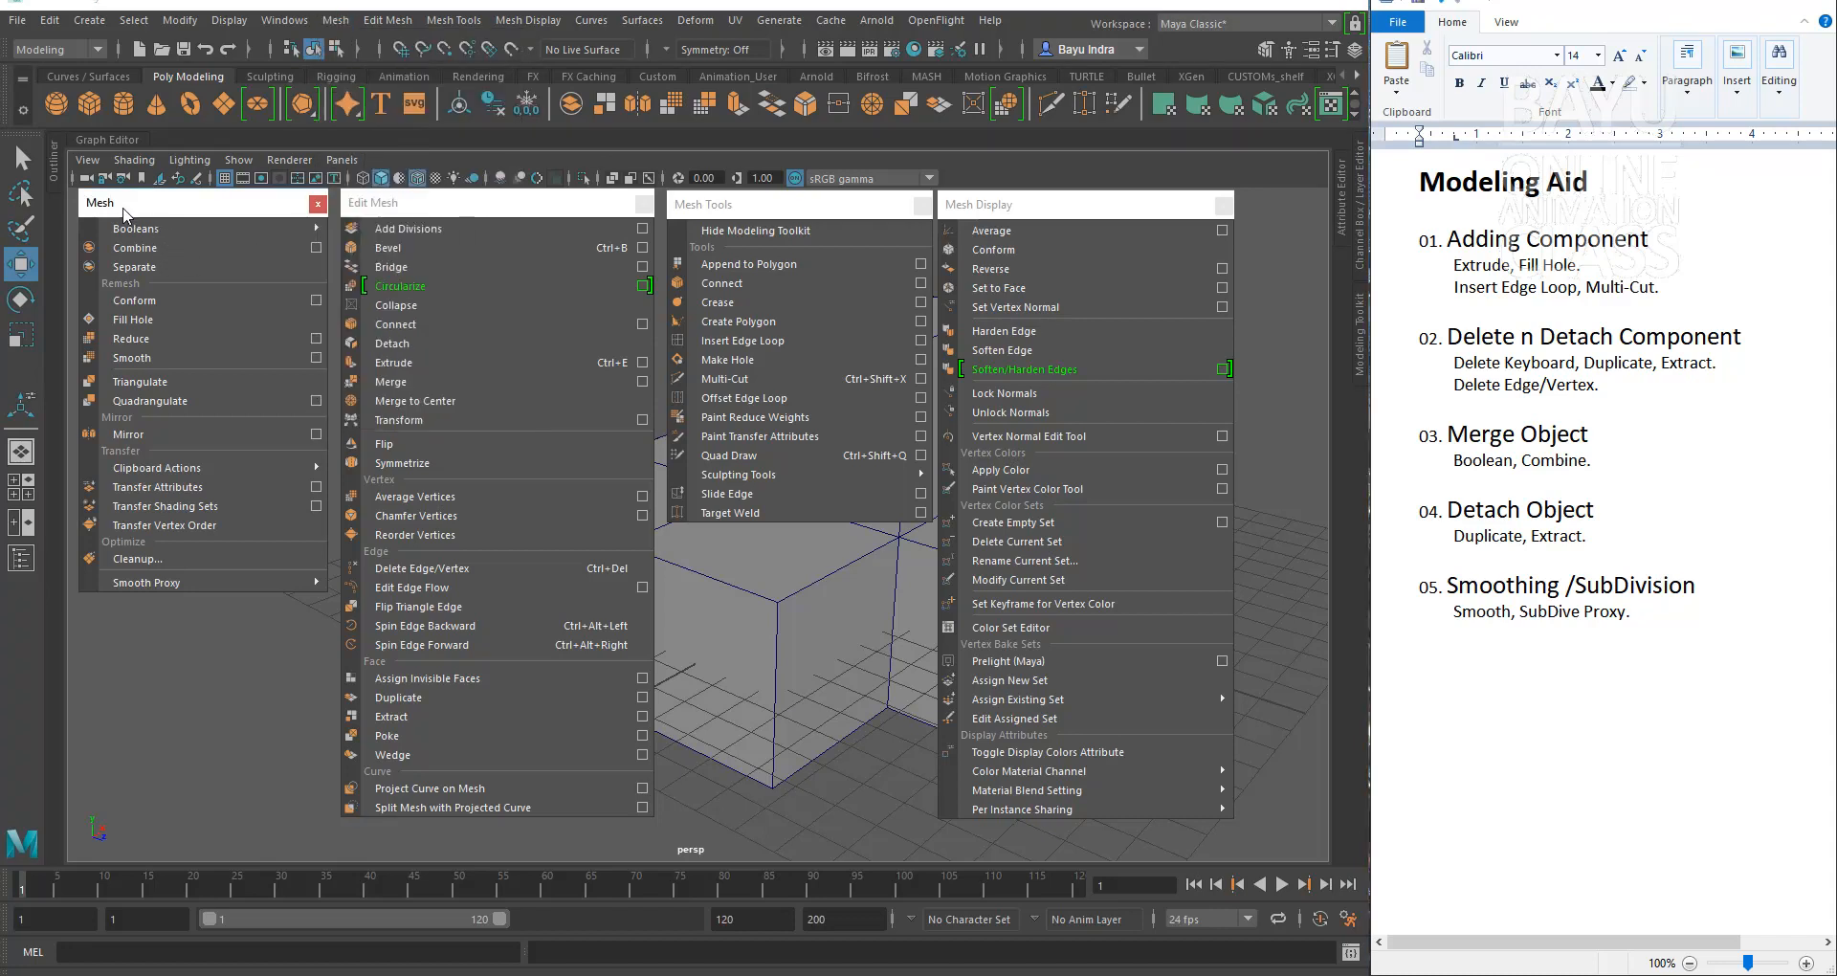
left_click(336, 50)
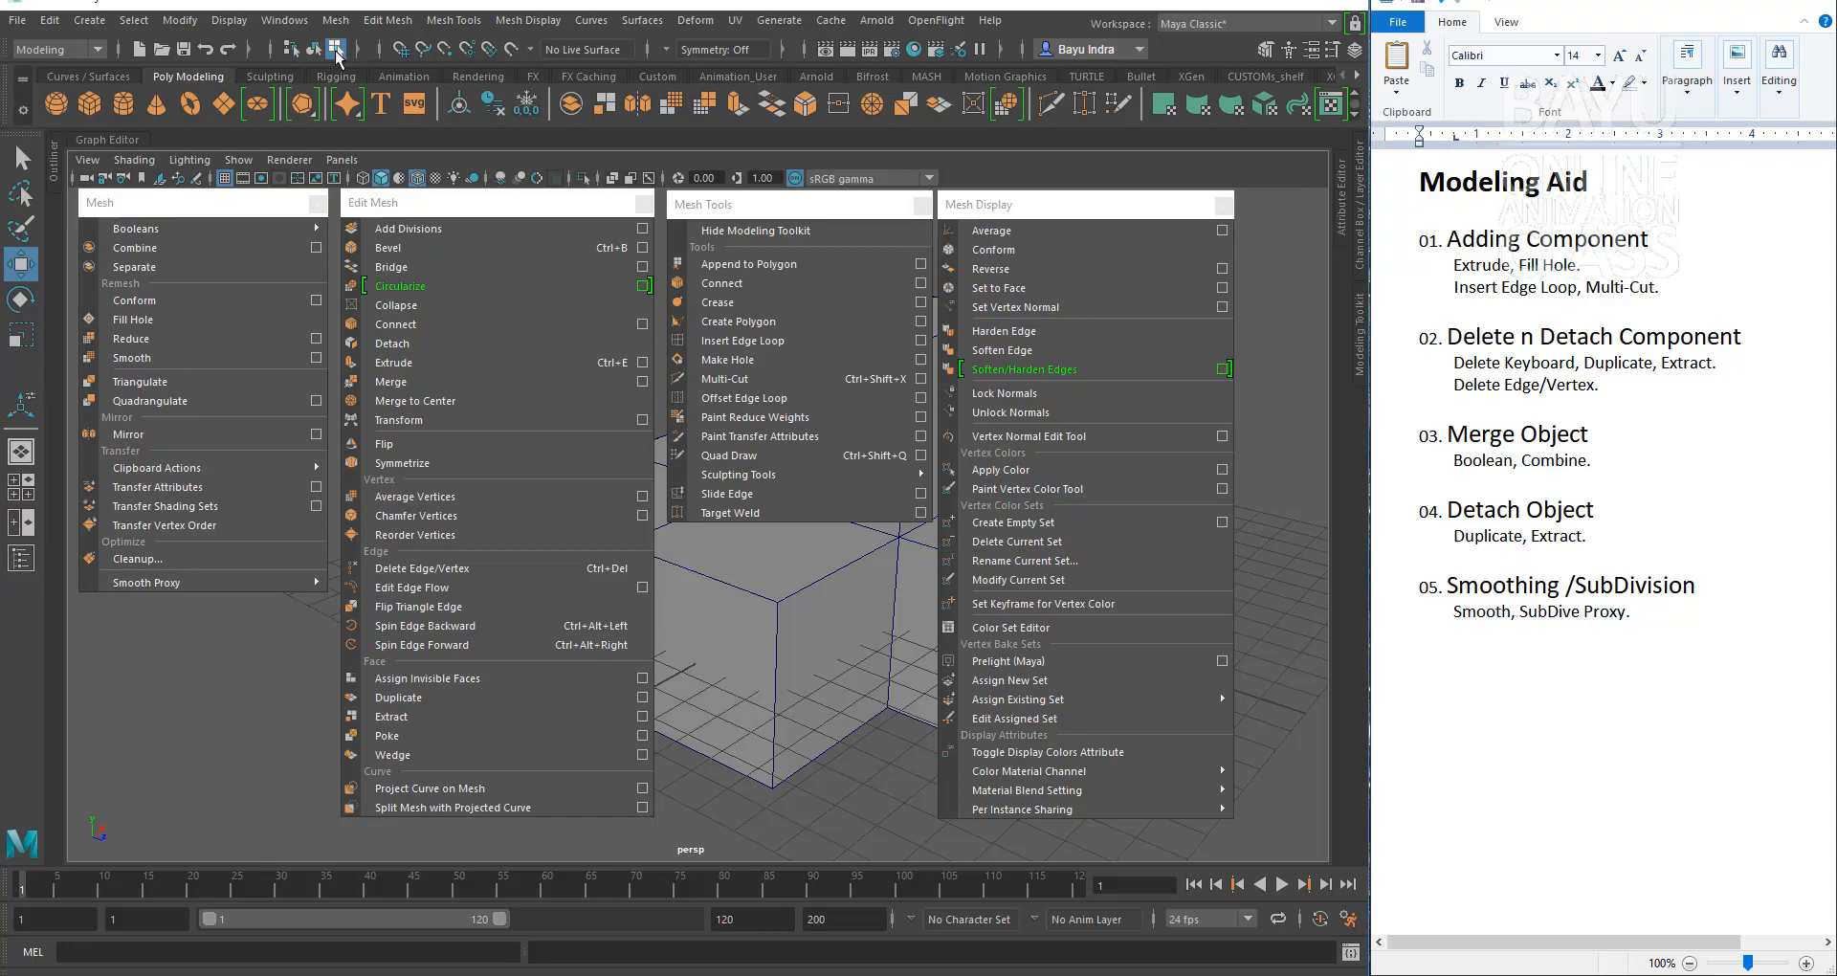
left_click(386, 27)
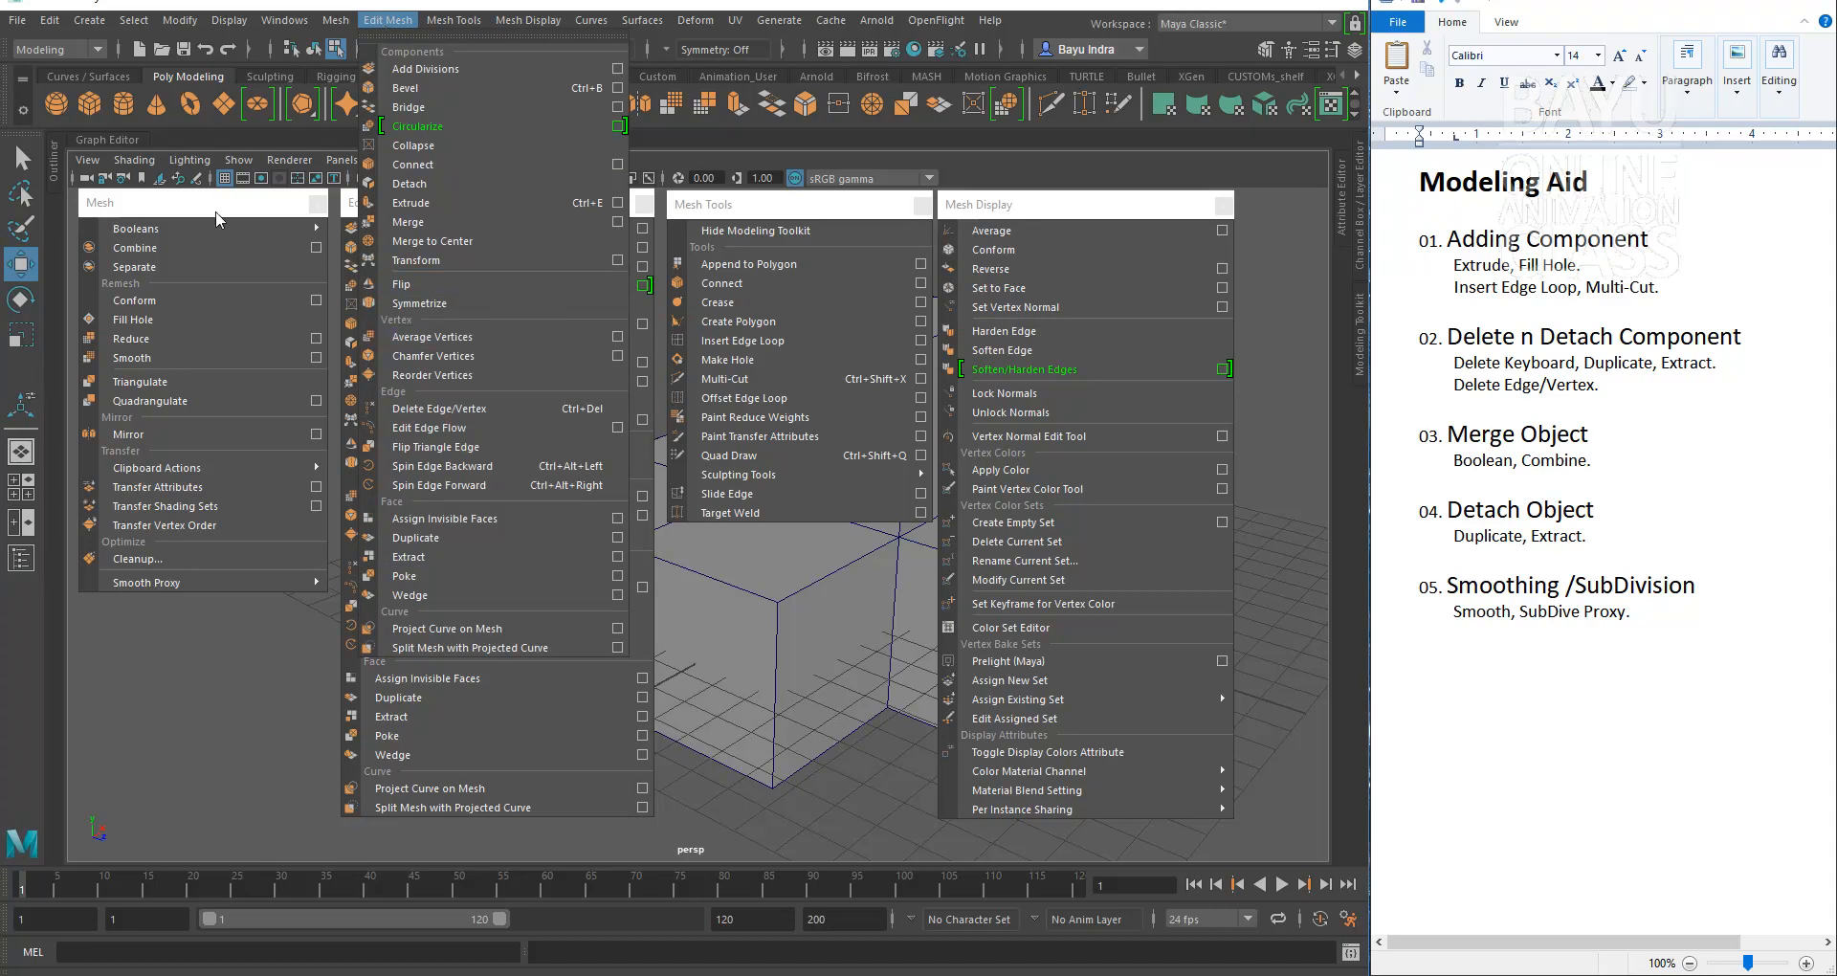
left_click(402, 41)
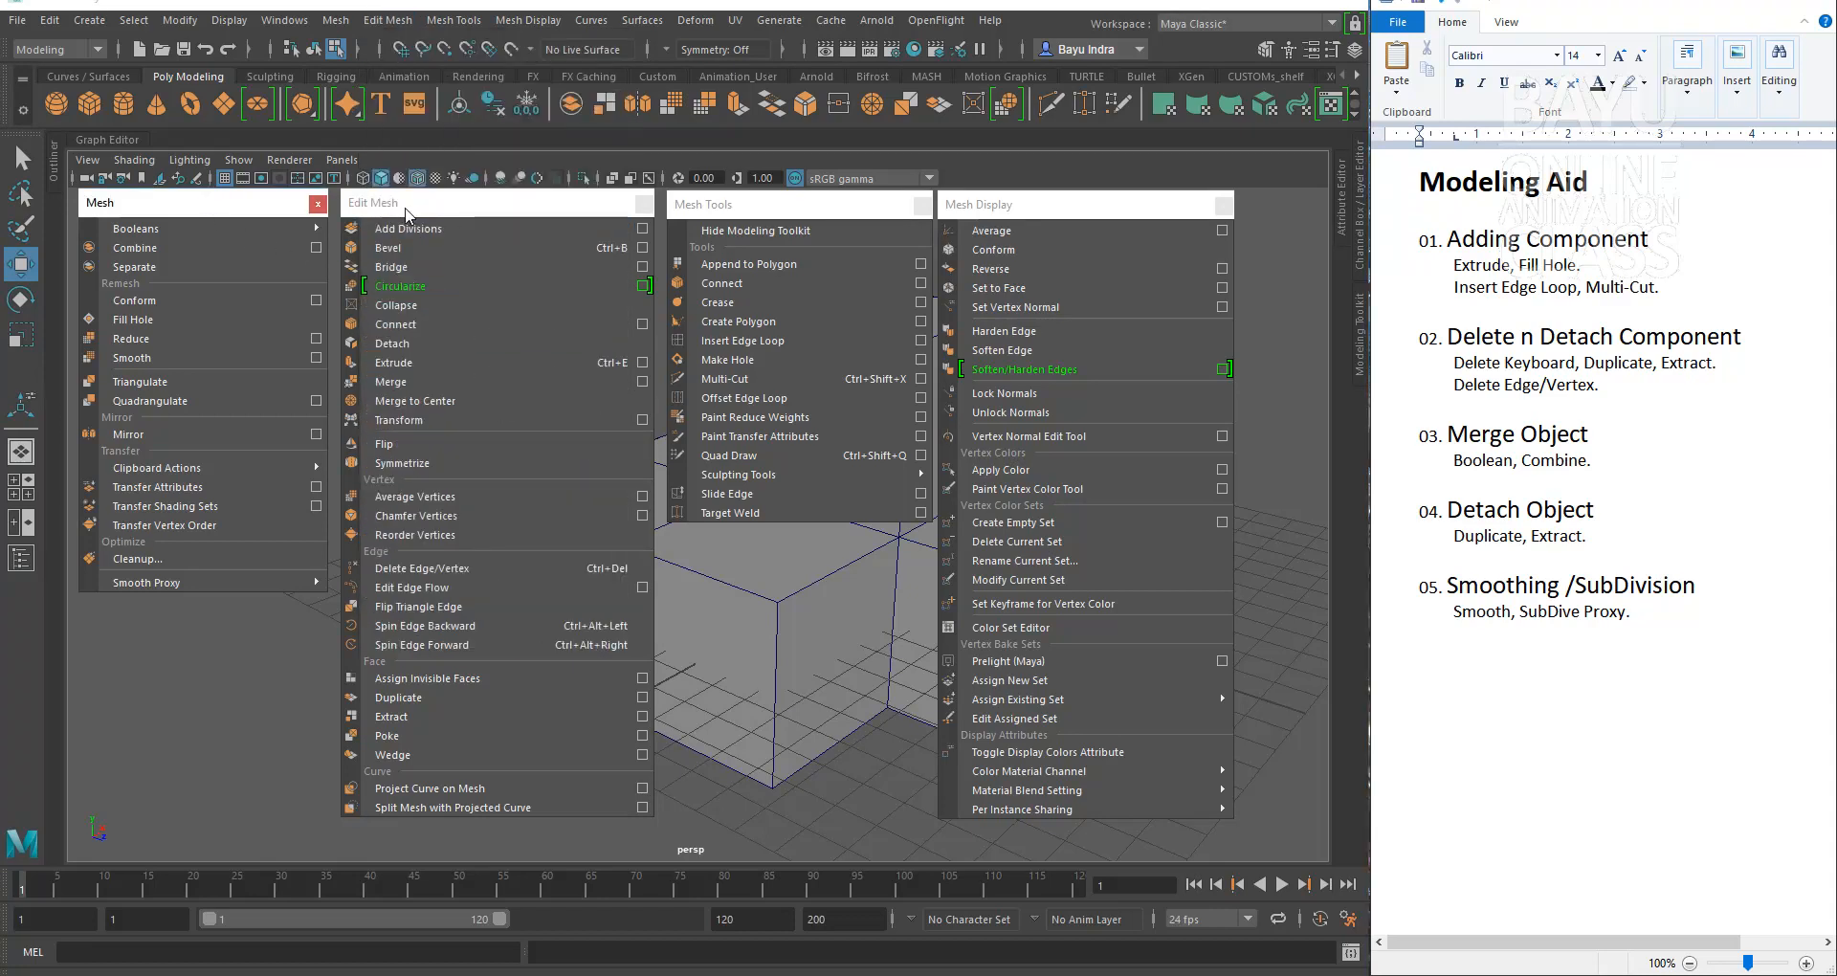
left_click(454, 20)
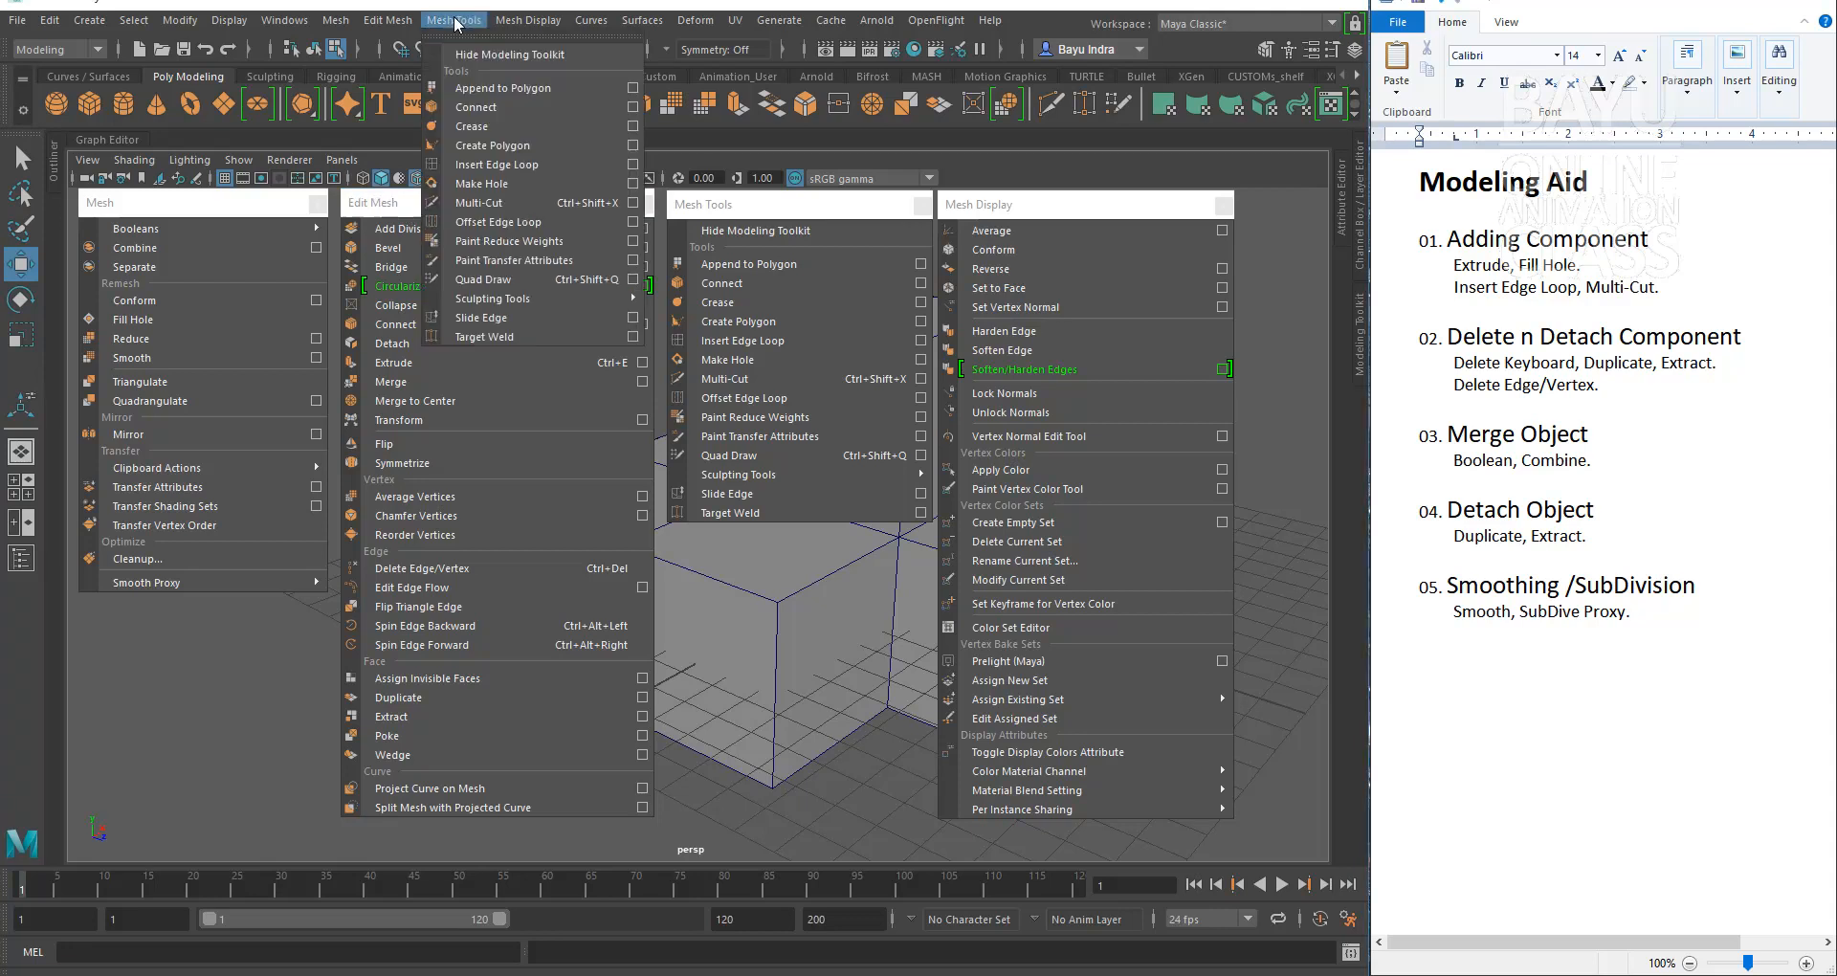
left_click(736, 210)
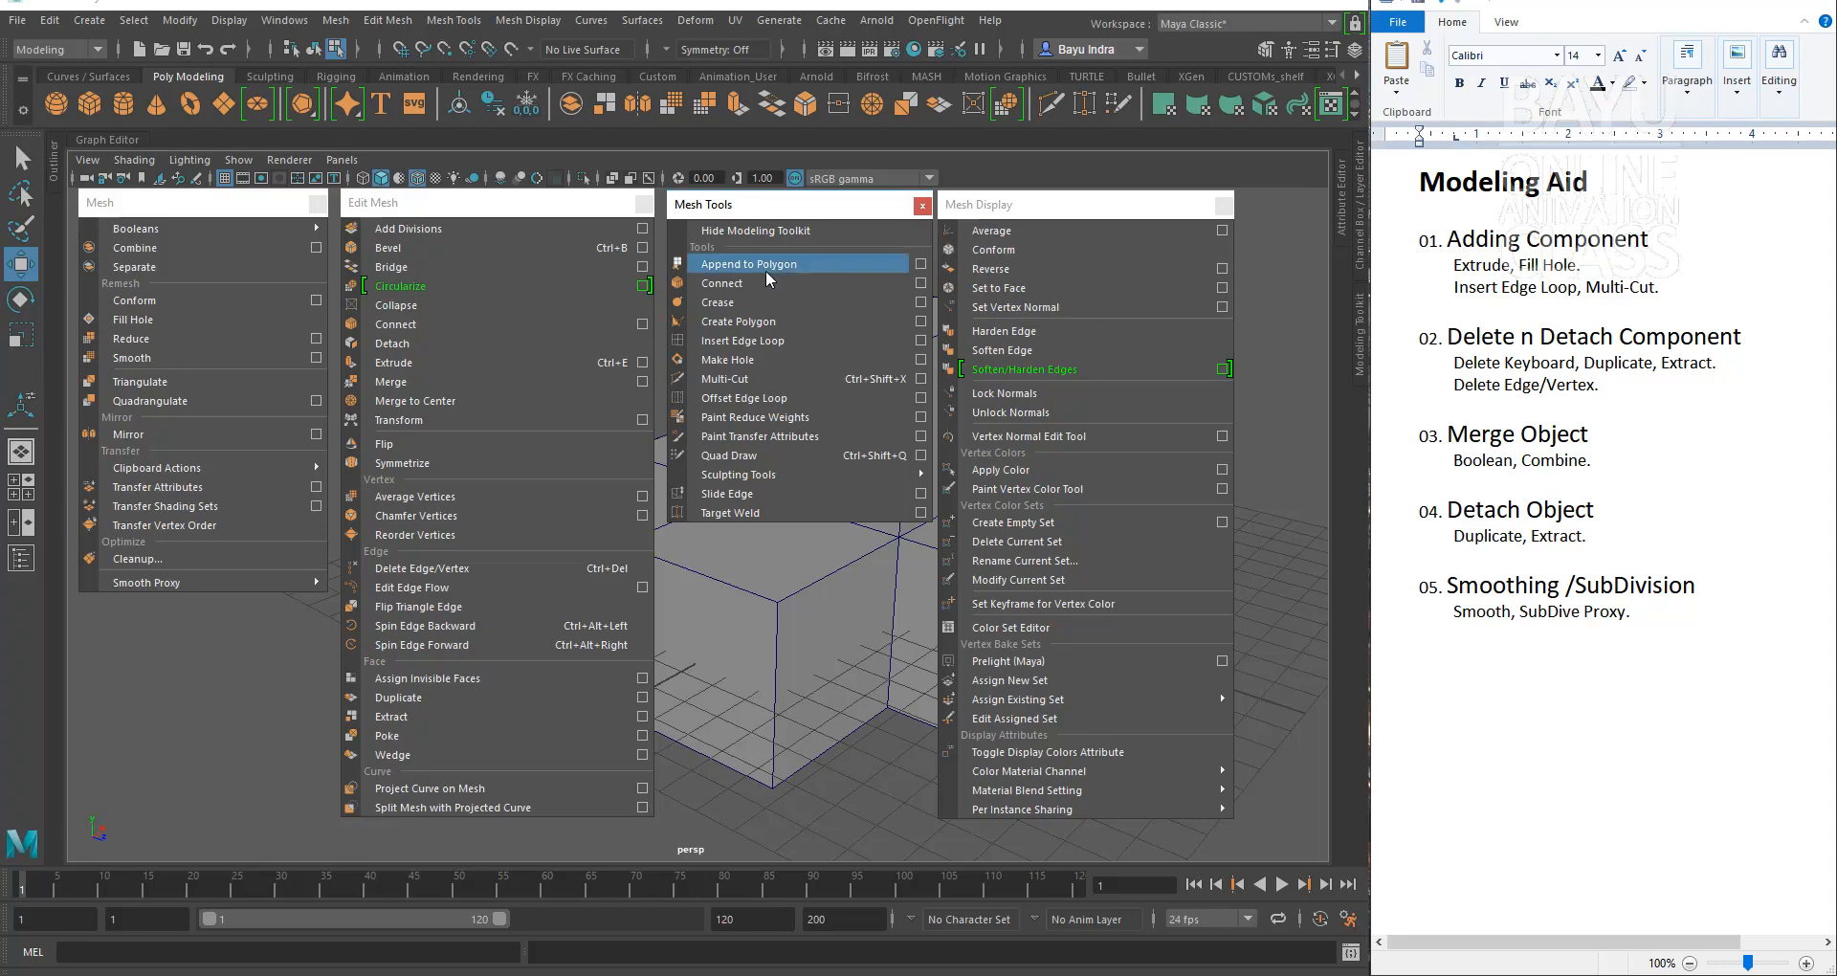
left_click(311, 50)
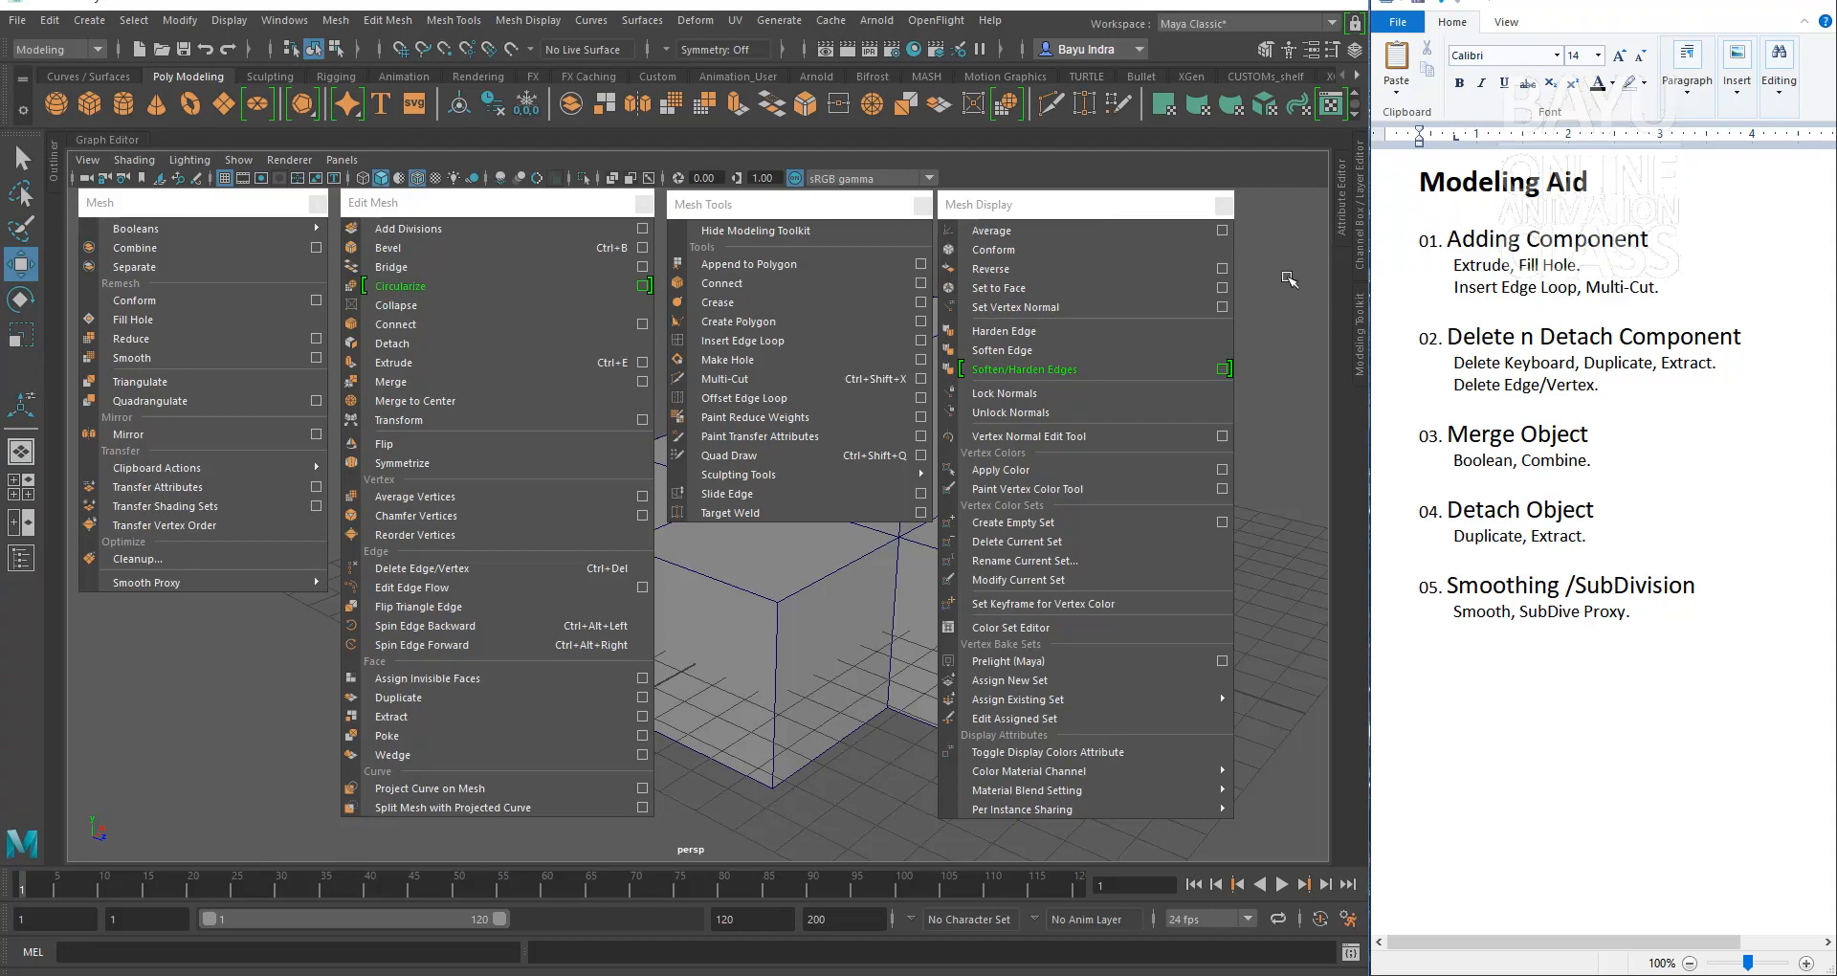
left_click(532, 21)
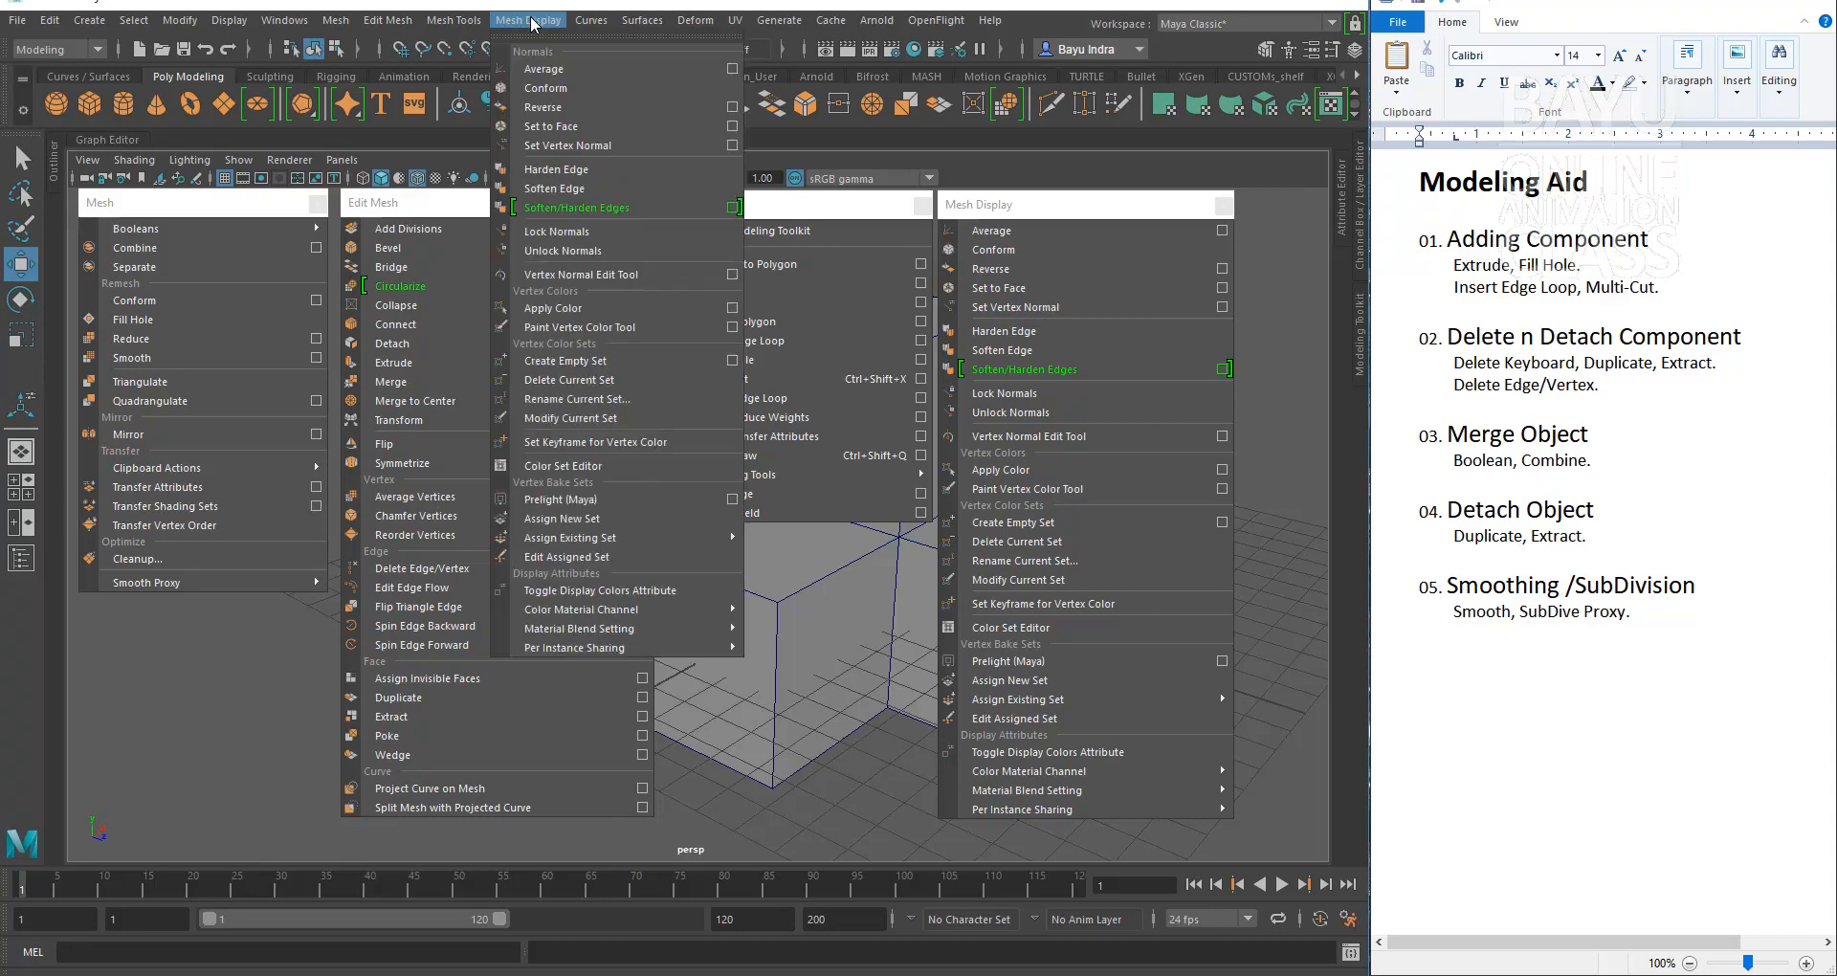
left_click(1105, 223)
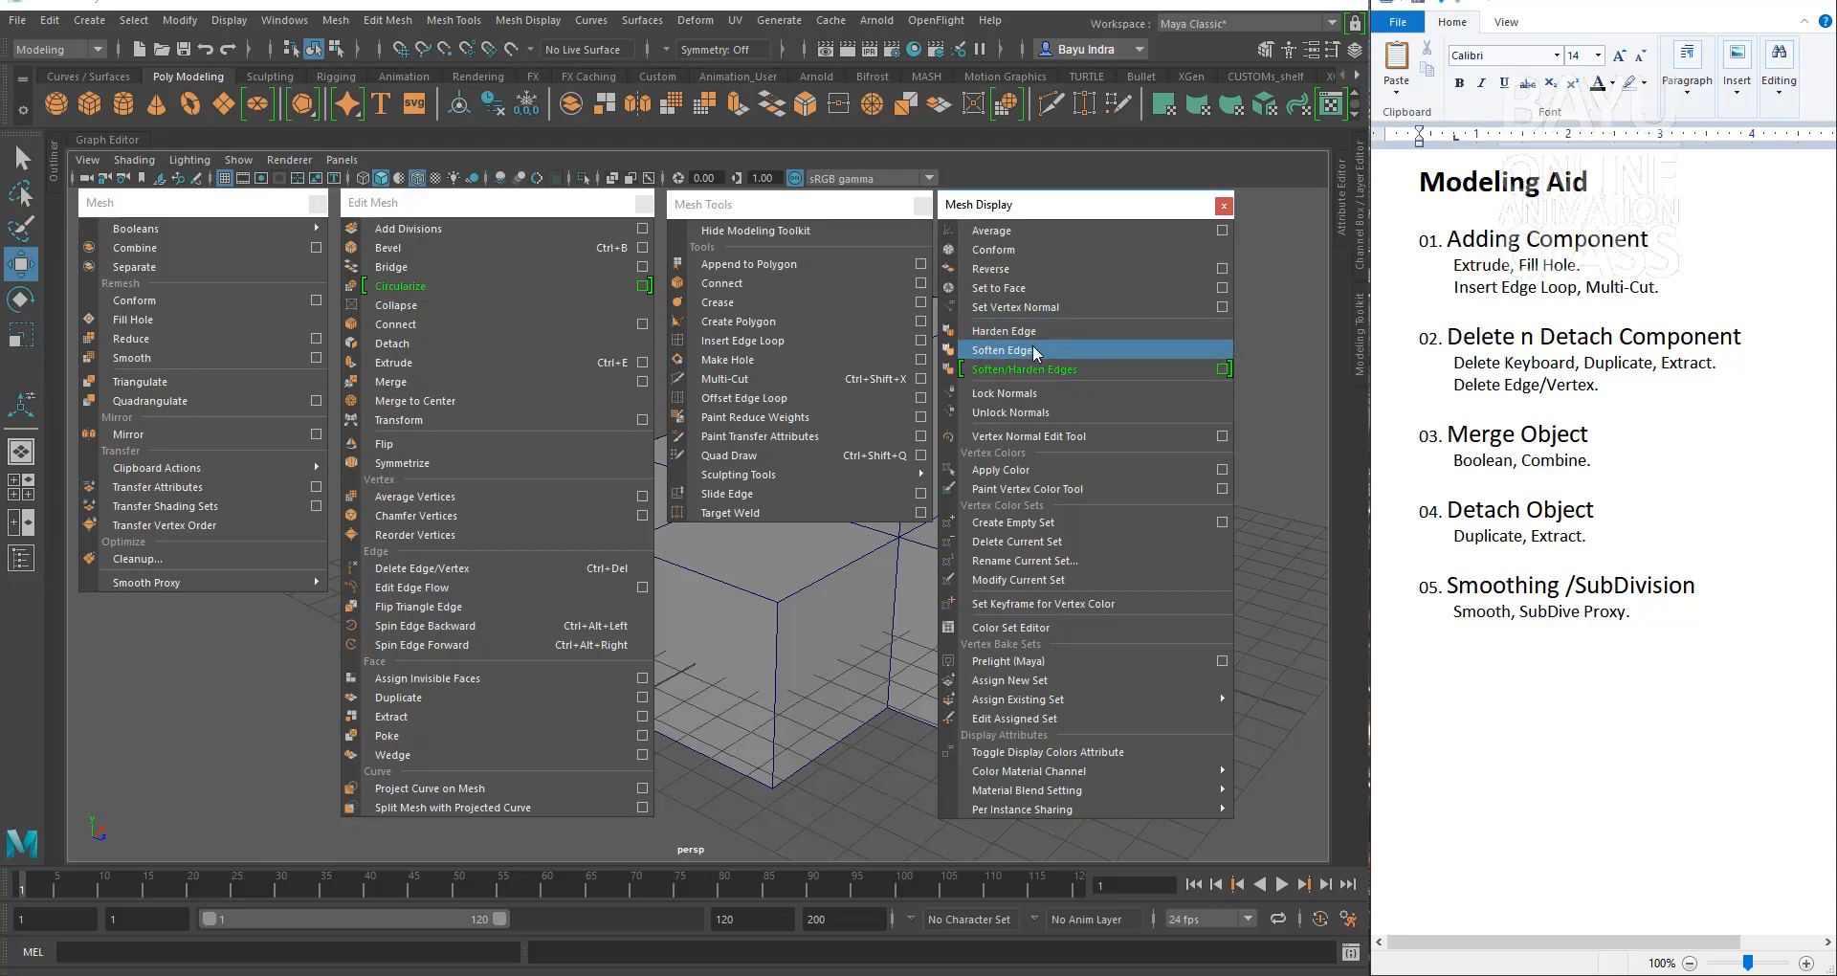
Step: Close the floating Mesh Display, Mesh Tools, Edit Mesh and Mesh command windows
left_click(1223, 205)
left_click(921, 205)
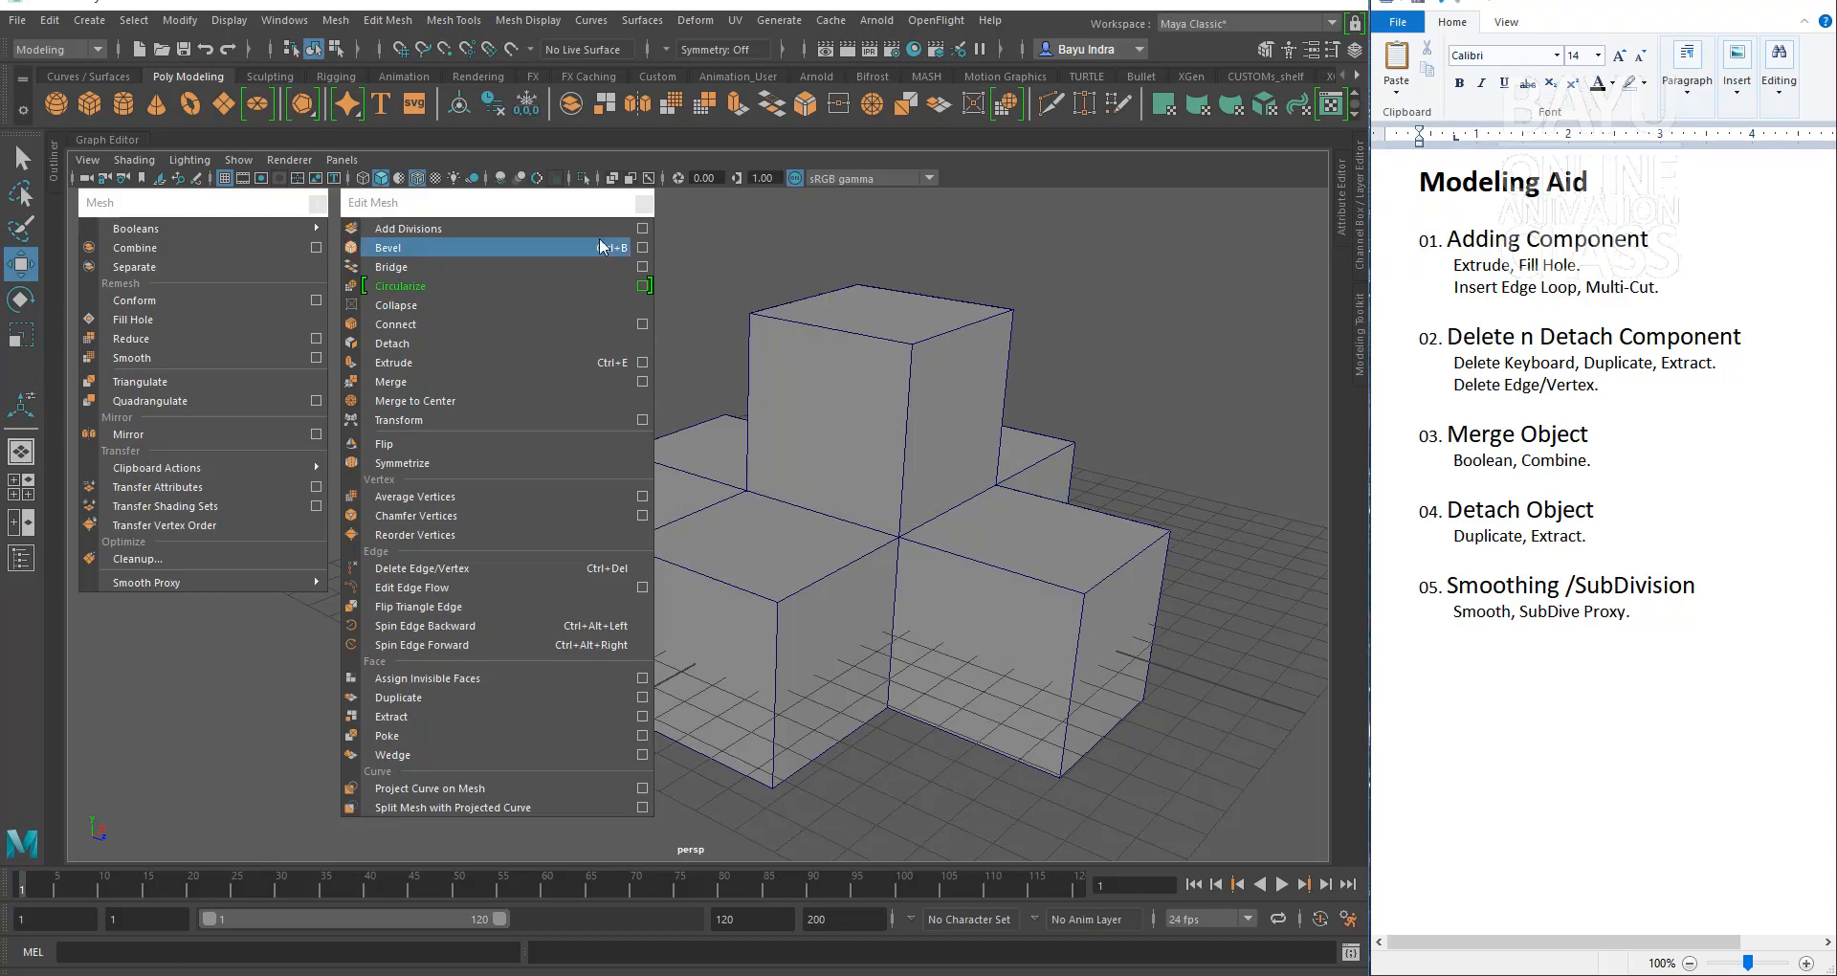
left_click(644, 204)
mouse_move(265, 218)
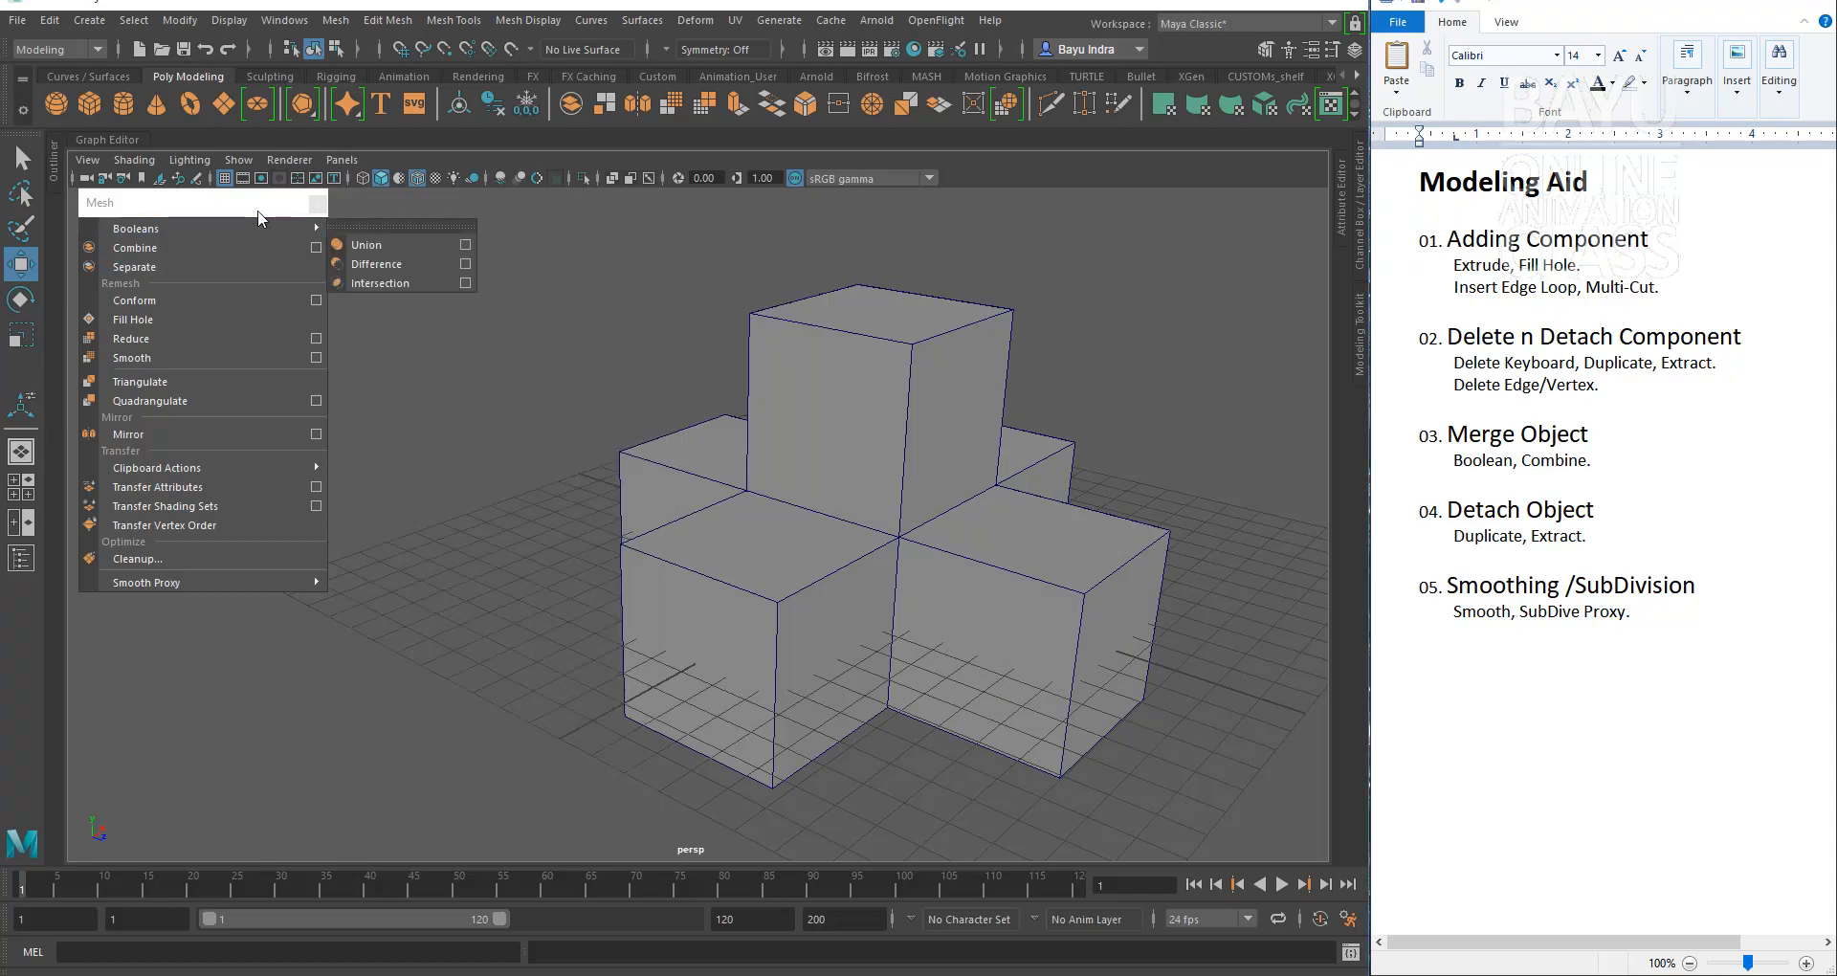
left_click(318, 205)
left_click(391, 21)
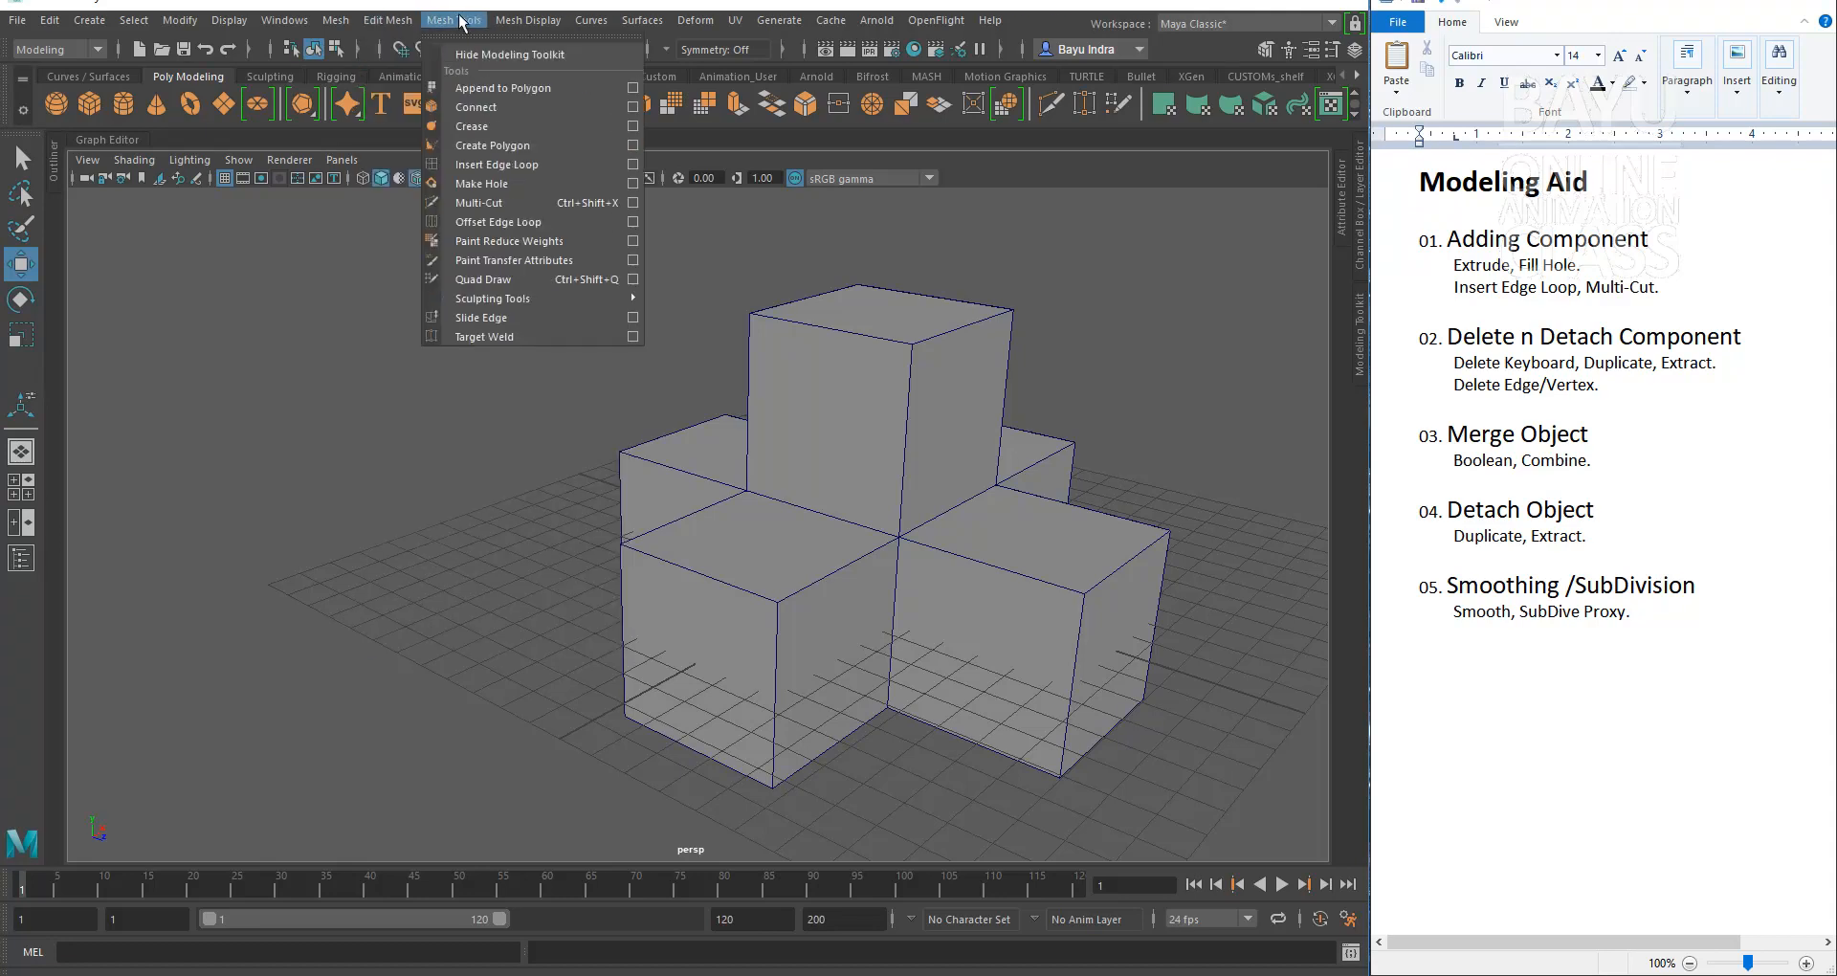
left_click(1183, 368)
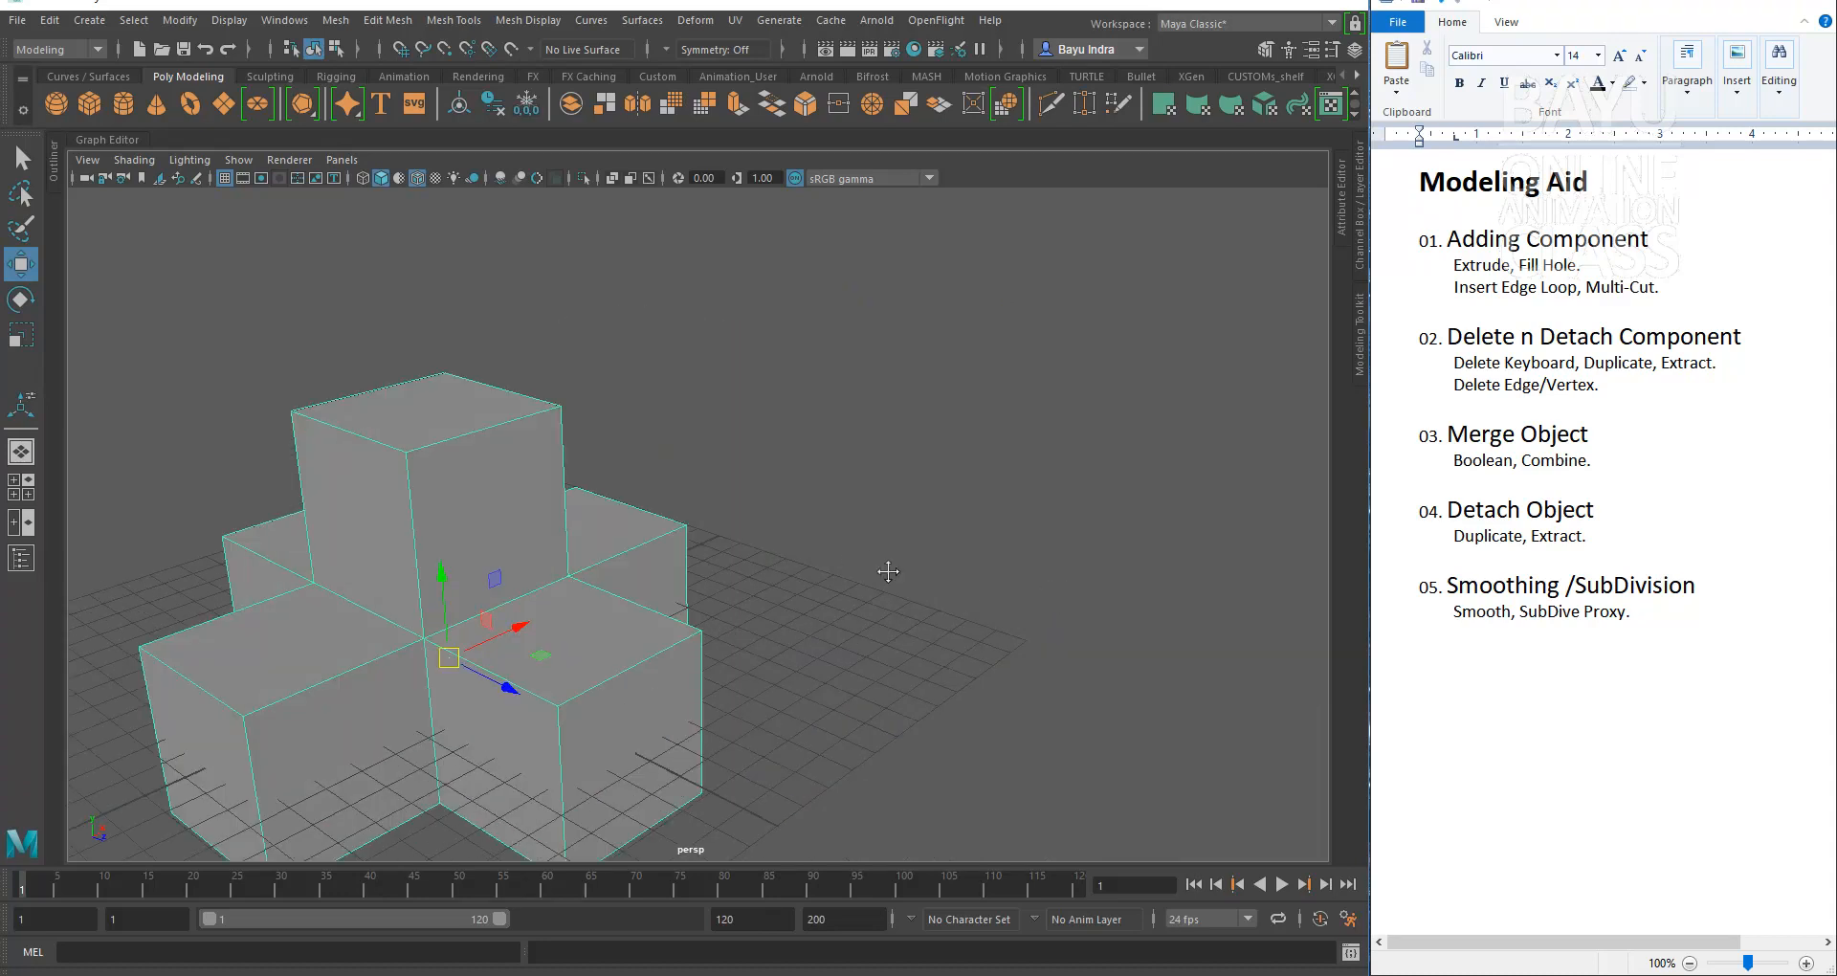
Step: Start a new scene without saving the current block model
key("f")
left_click_drag(809, 533, 832, 623, "alt")
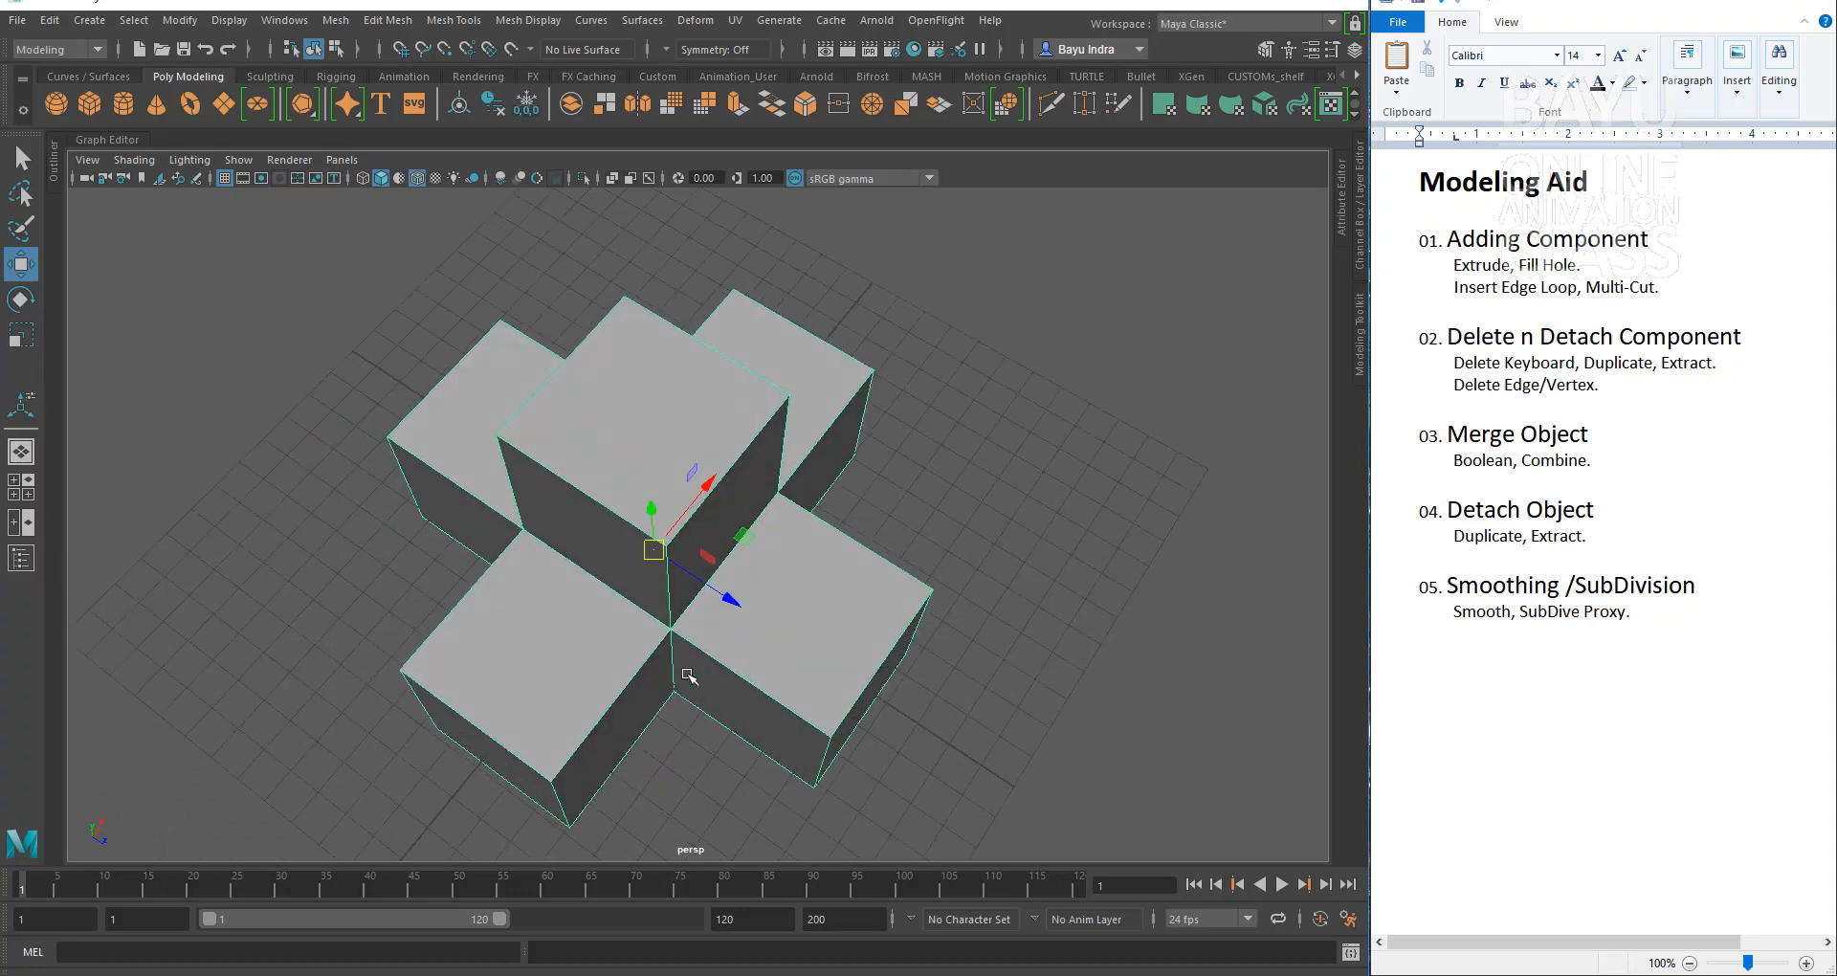
left_click_drag(732, 638, 873, 617, "alt")
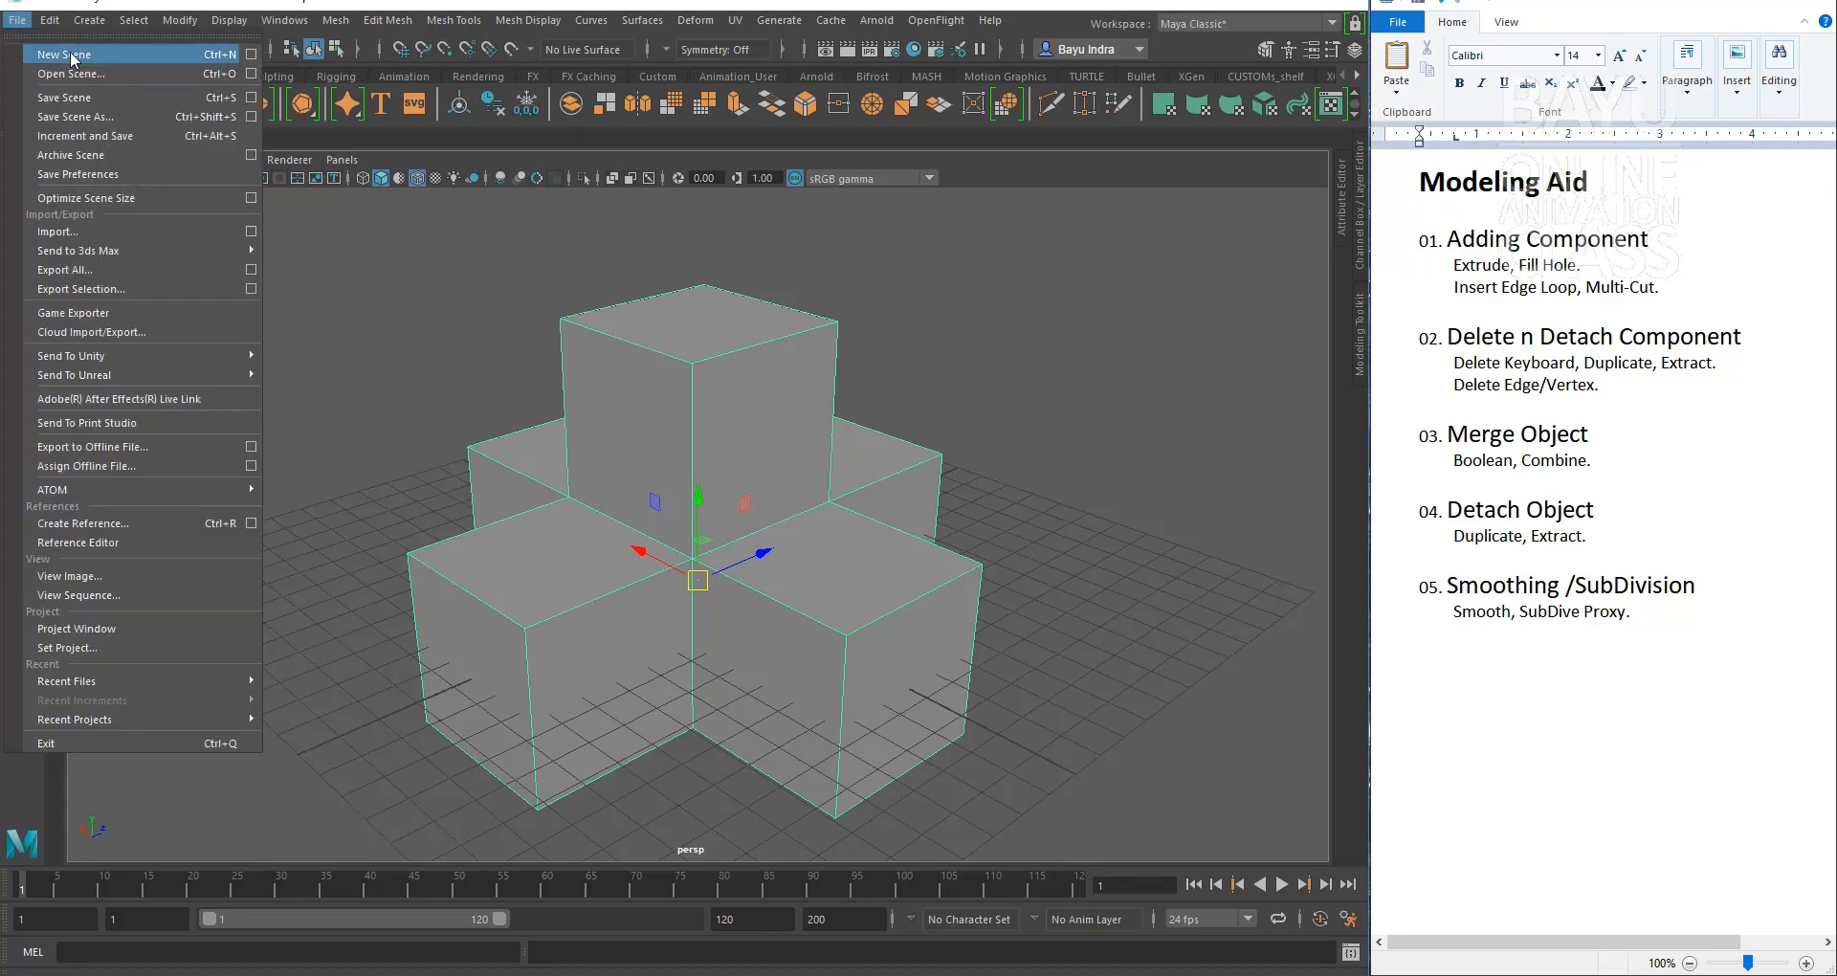
left_click(70, 55)
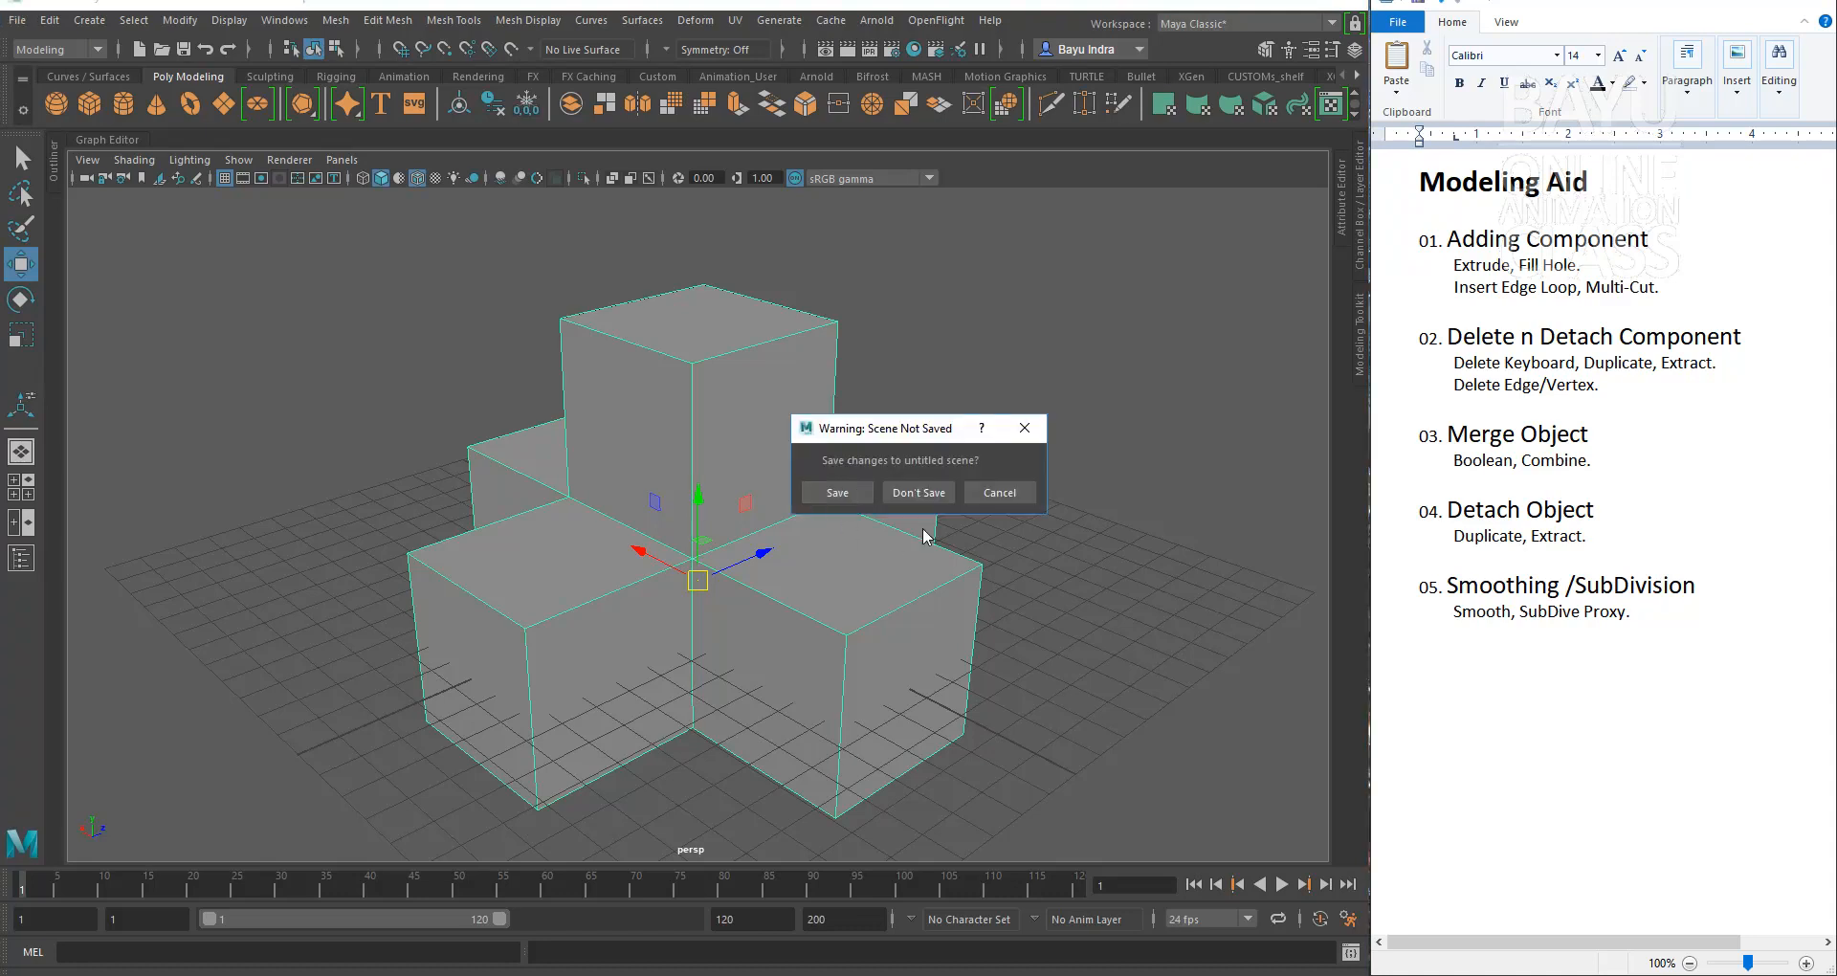
left_click(926, 494)
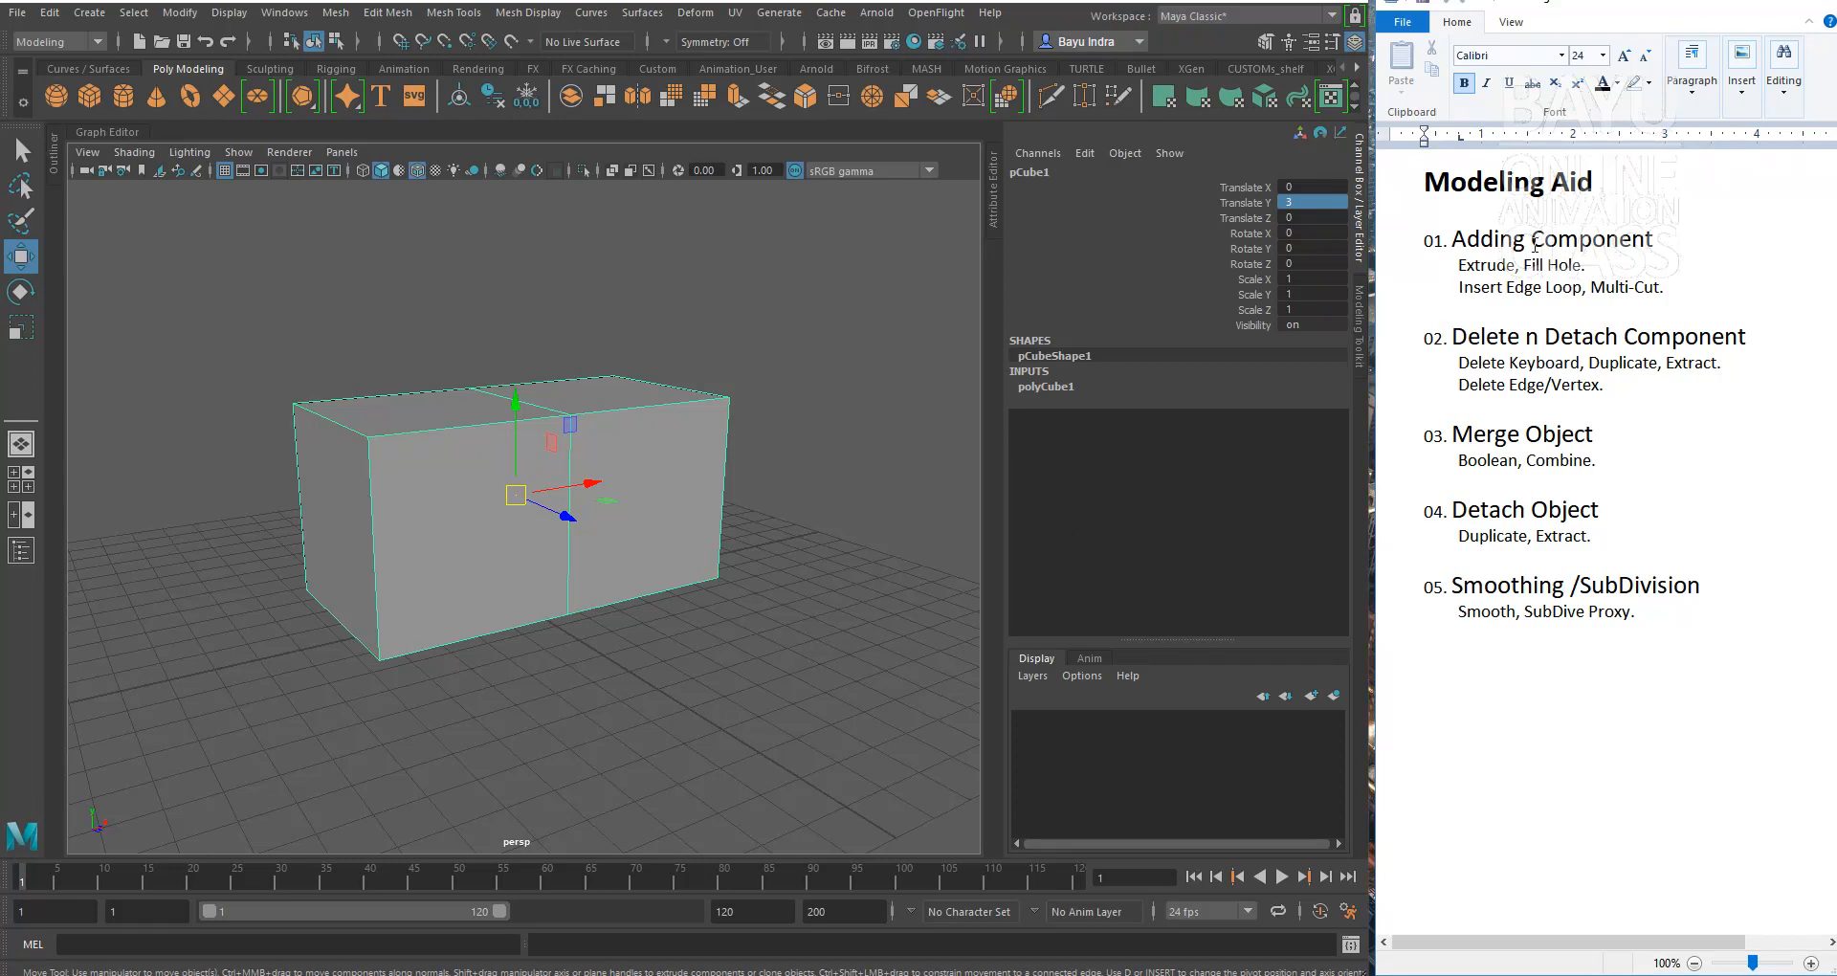
Step: Highlight the "Adding Component" heading in the Modeling Aid notes document
left_click(1390, 251)
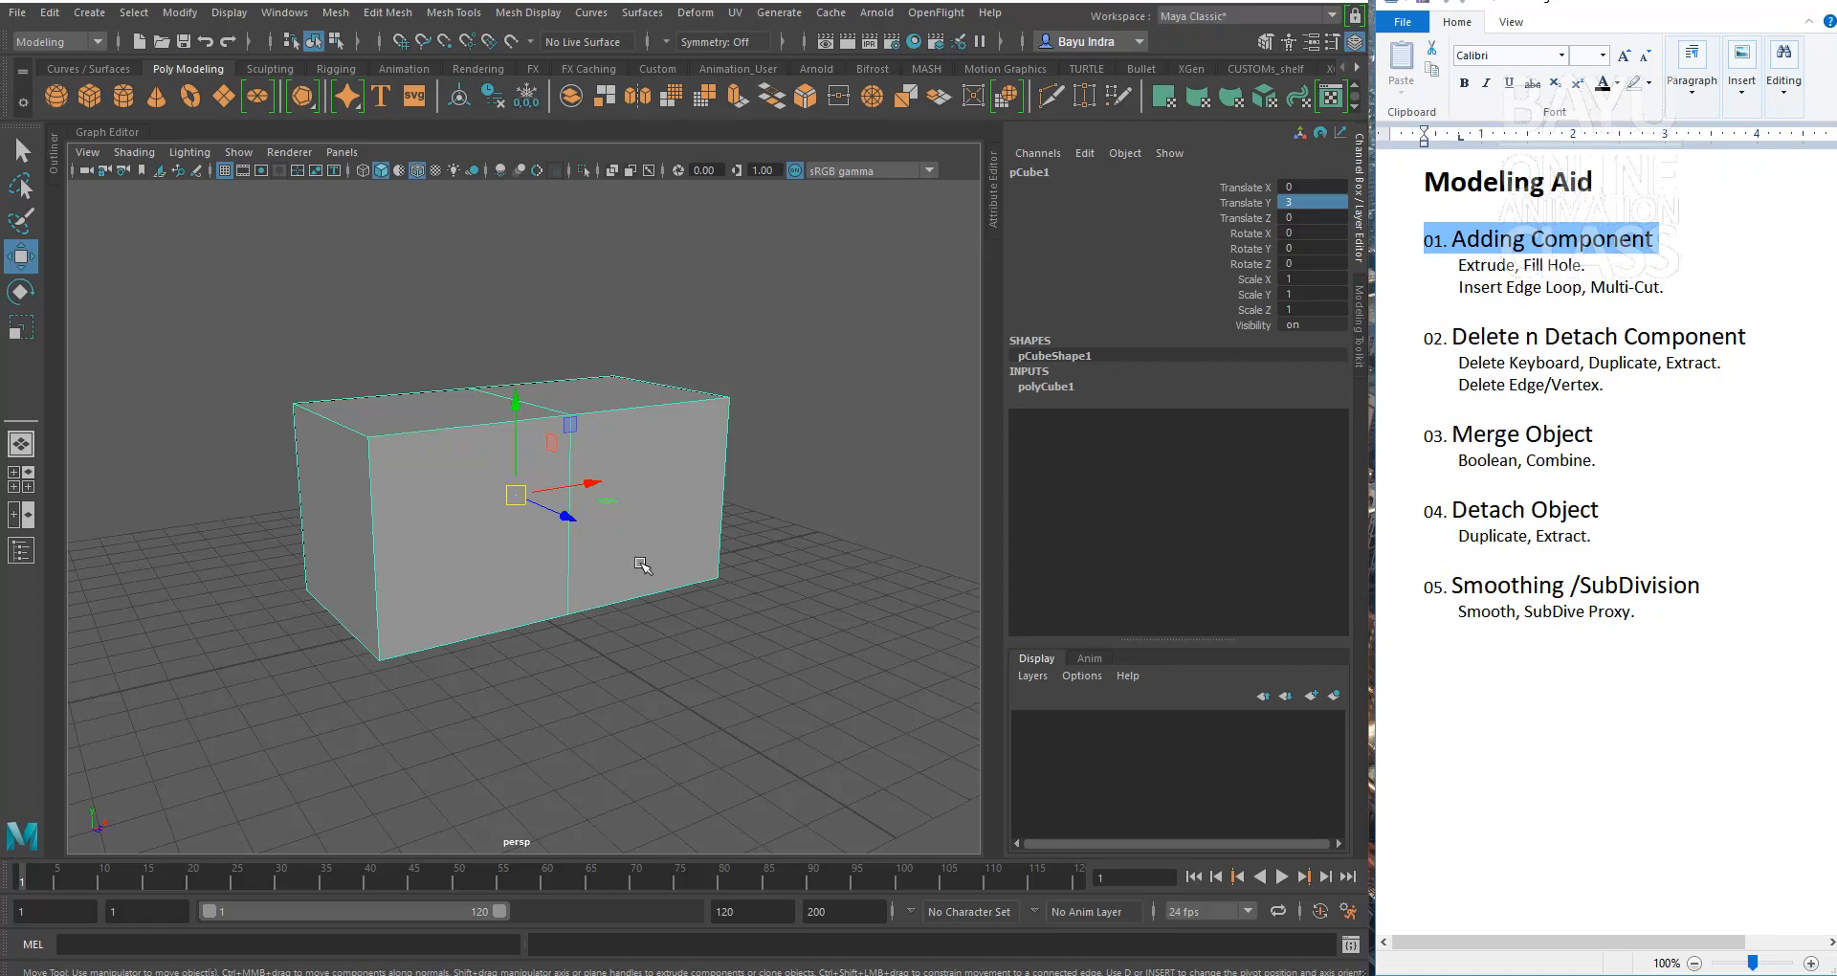
left_click_drag(647, 631, 650, 646, "alt")
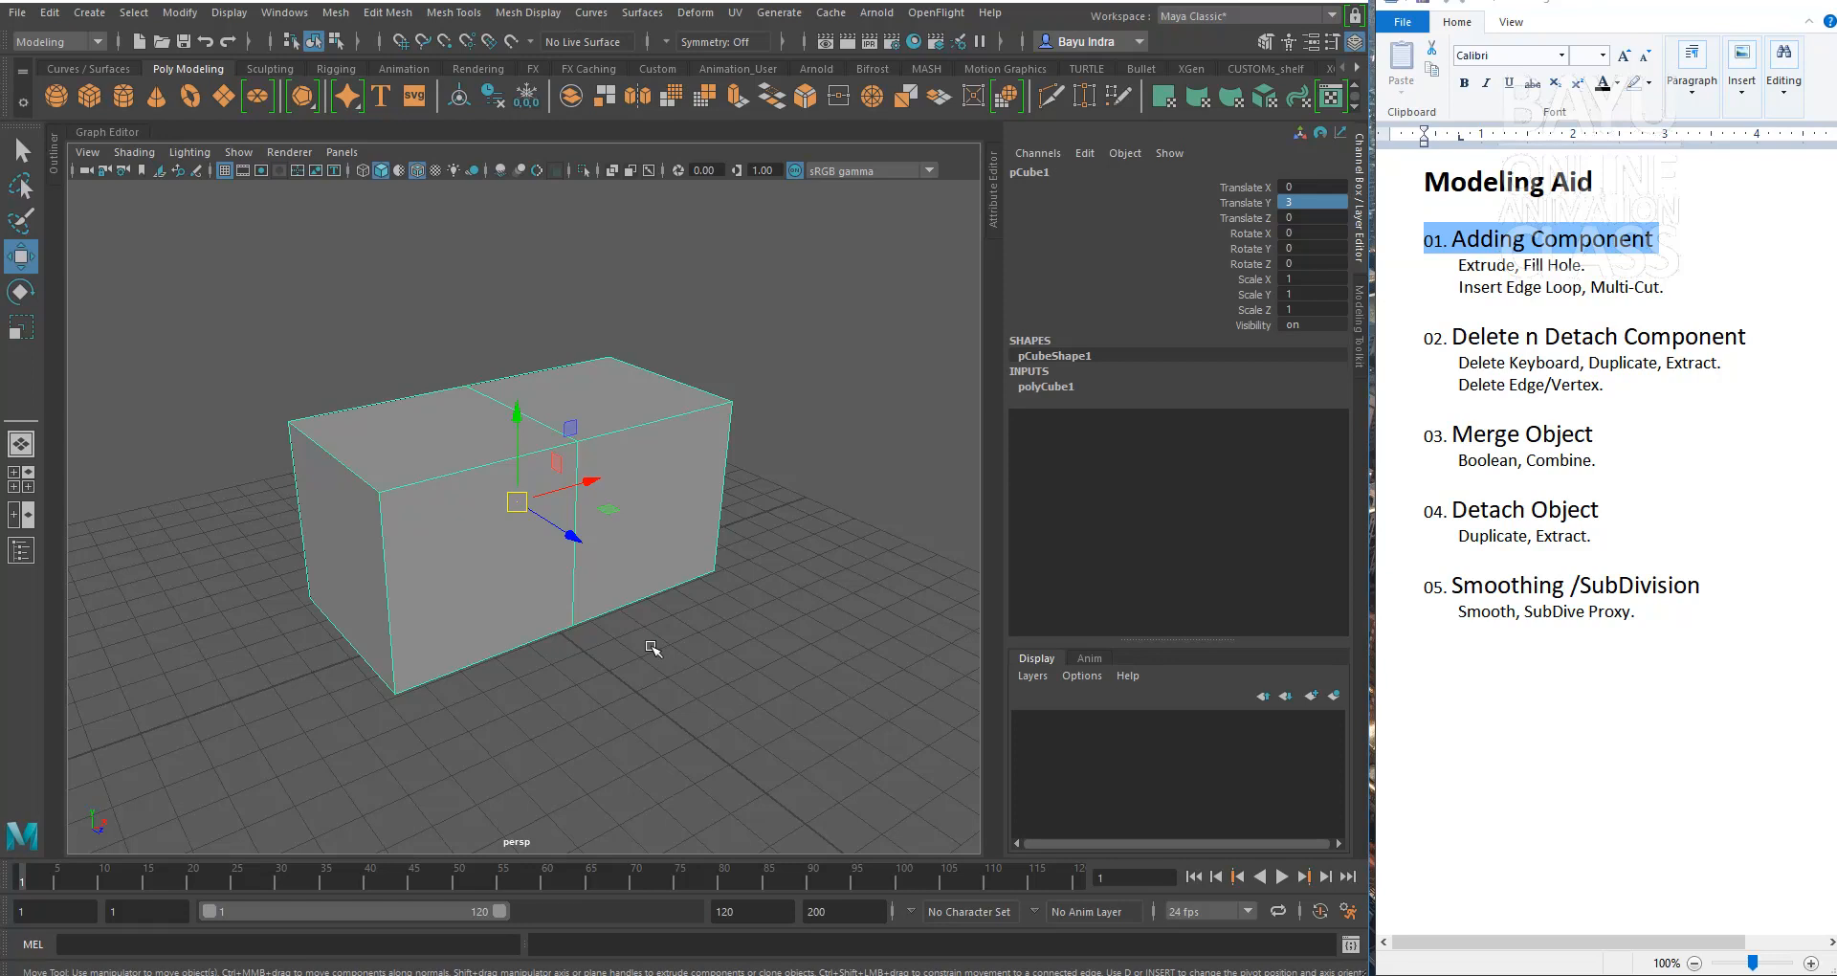
left_click(395, 12)
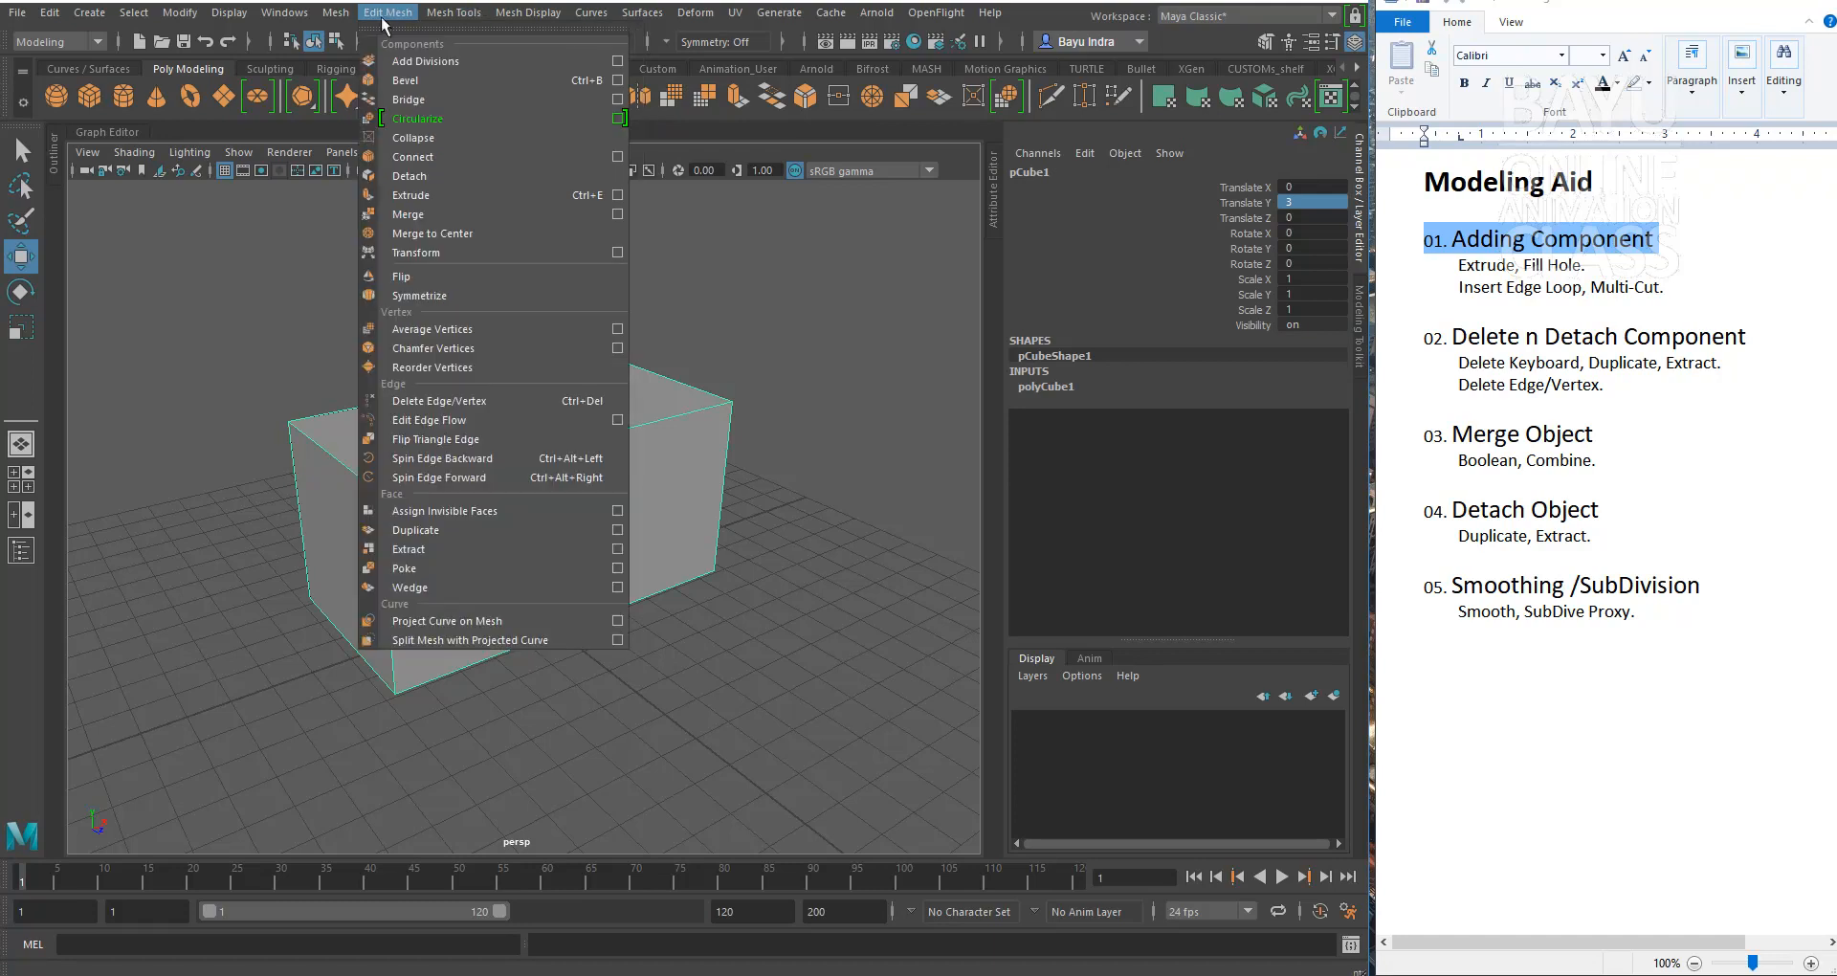
left_click(381, 17)
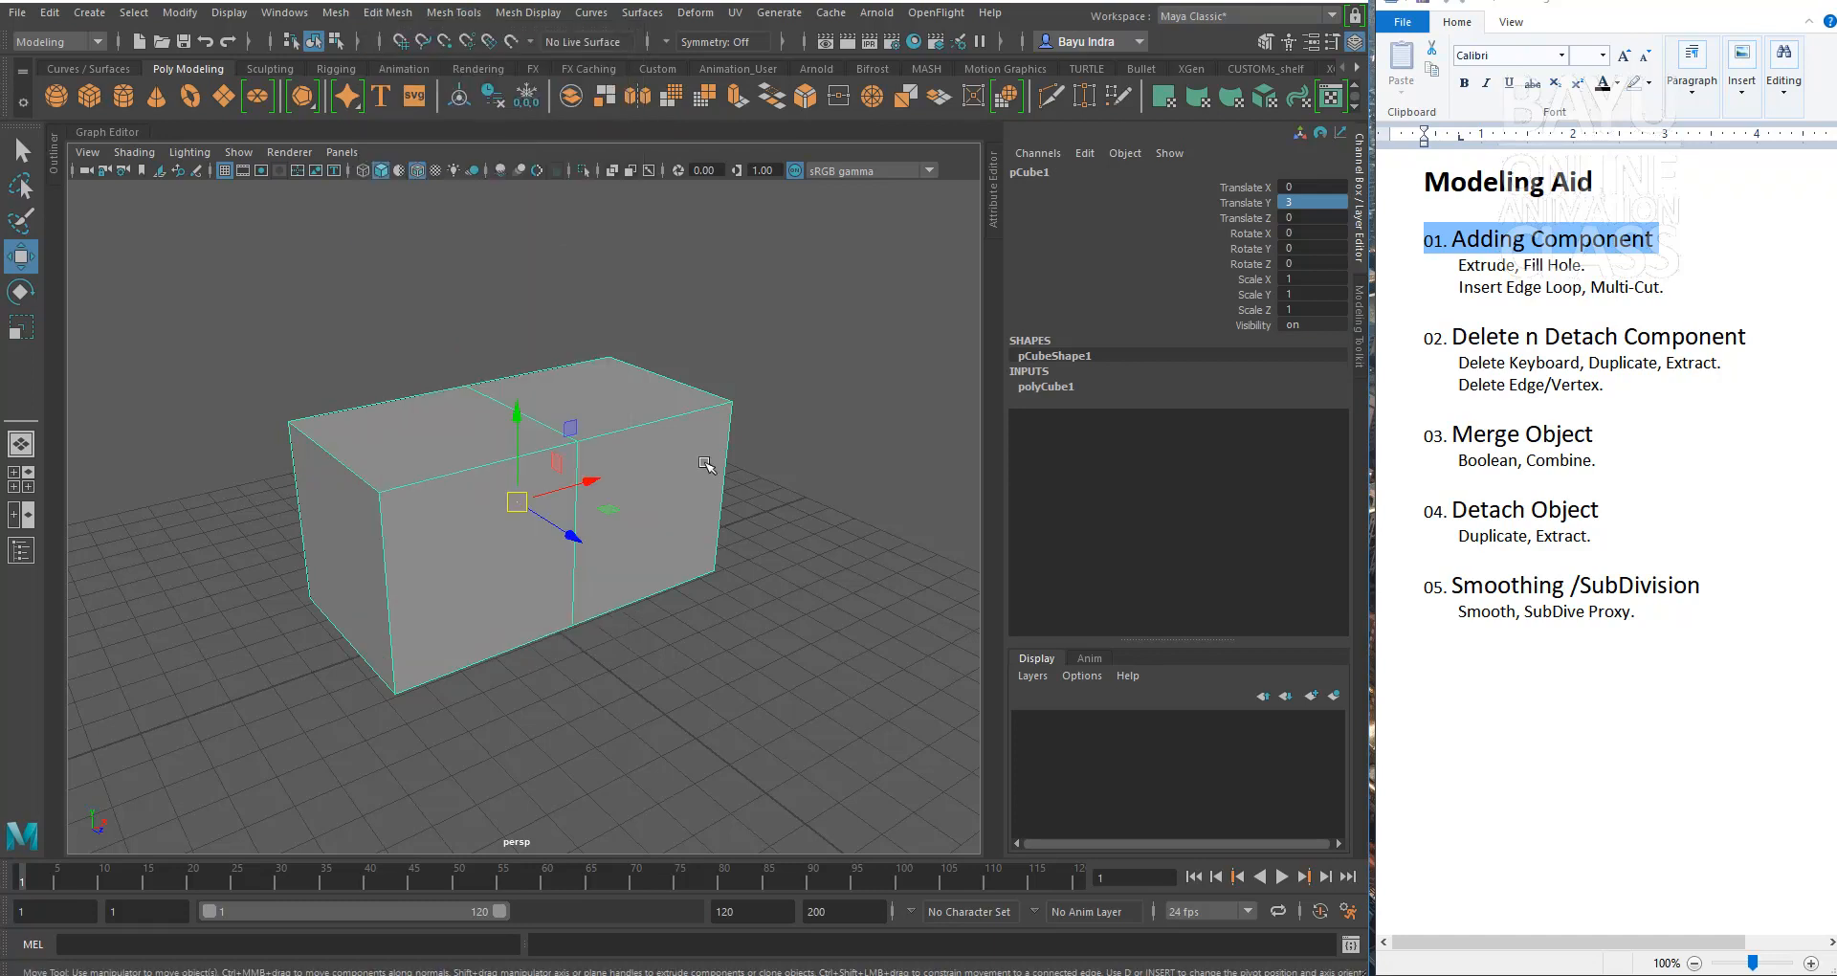
left_click_drag(635, 619, 574, 623, "alt")
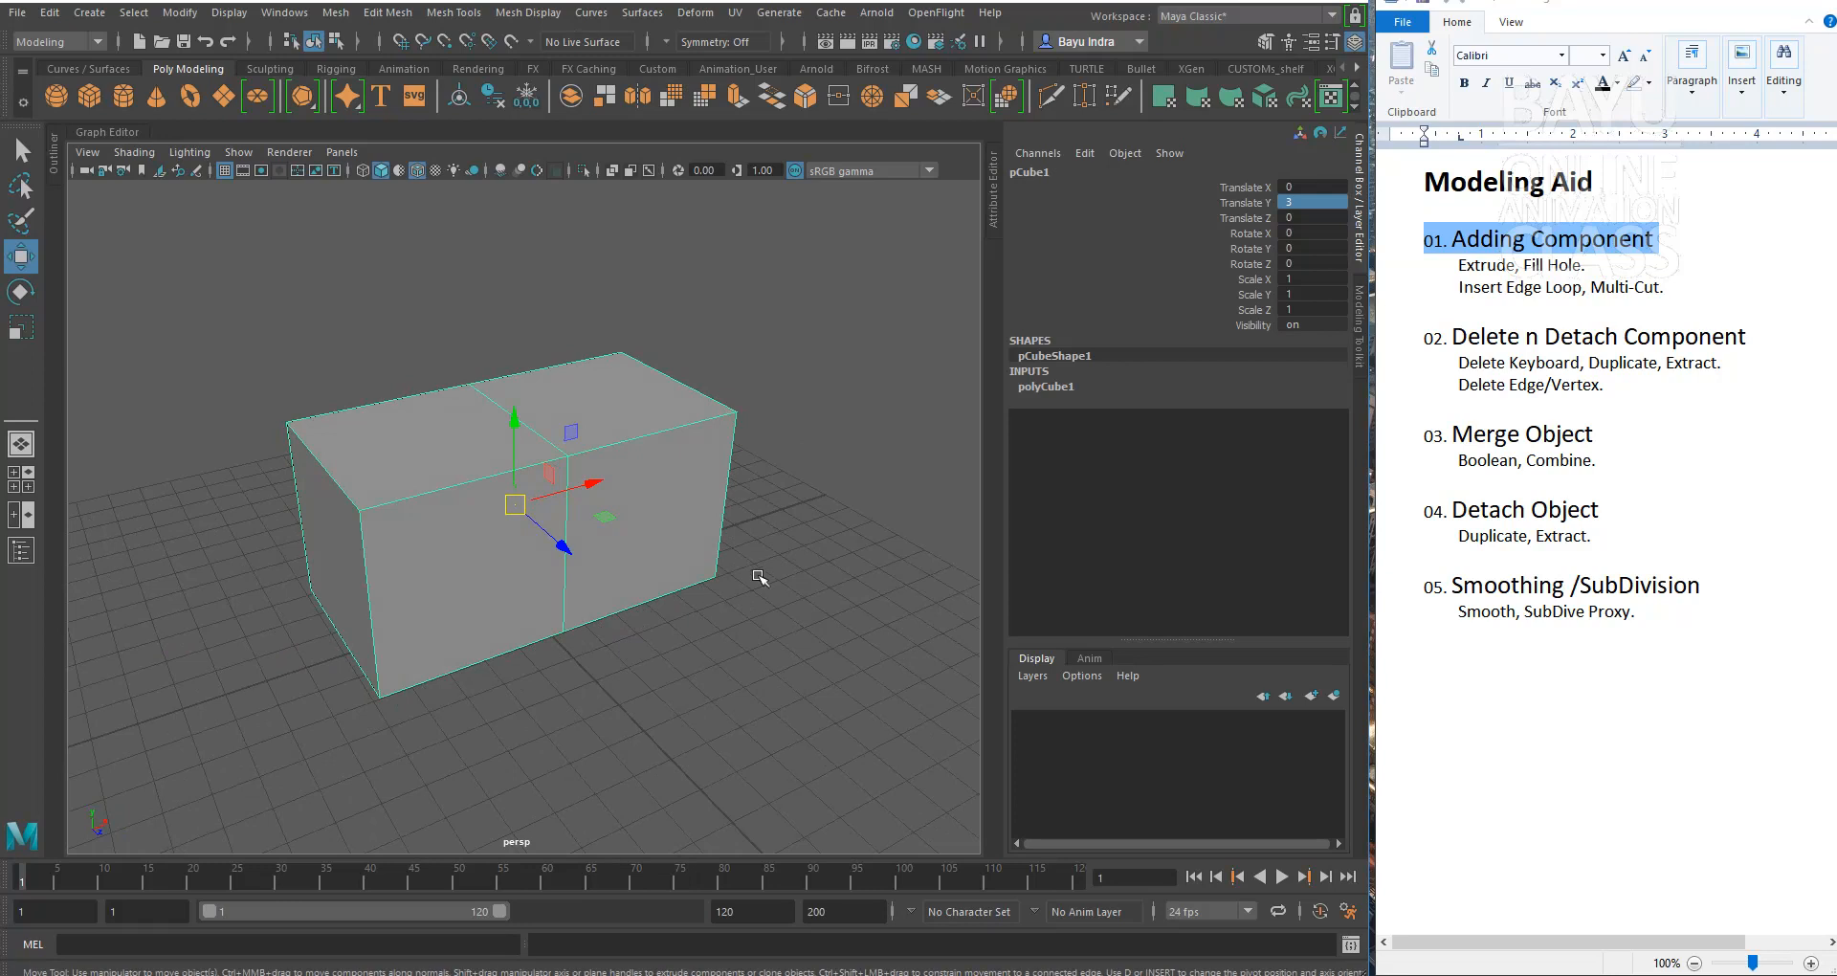
left_click_drag(656, 660, 657, 655, "alt")
Step: Extrude one end face of the two-segment block and both side faces of its opposite segment with Local Translate Z 5
right_click_drag(667, 418, 678, 457)
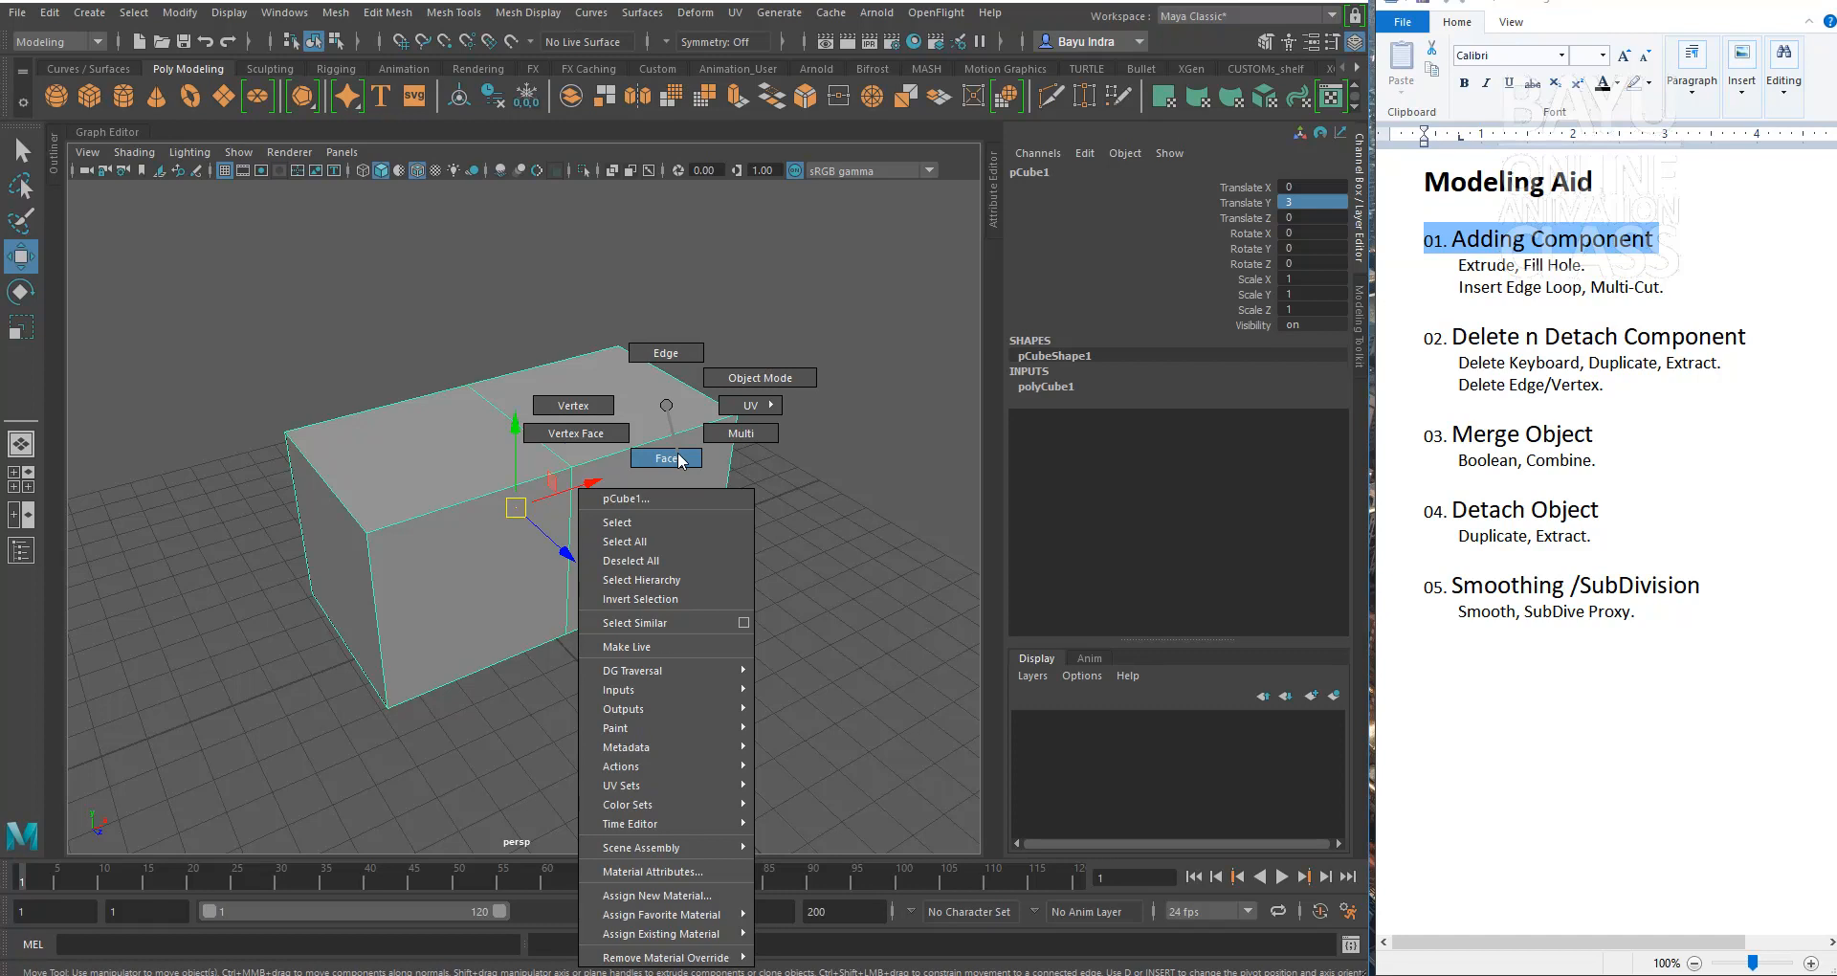
right_click_drag(678, 458, 678, 458)
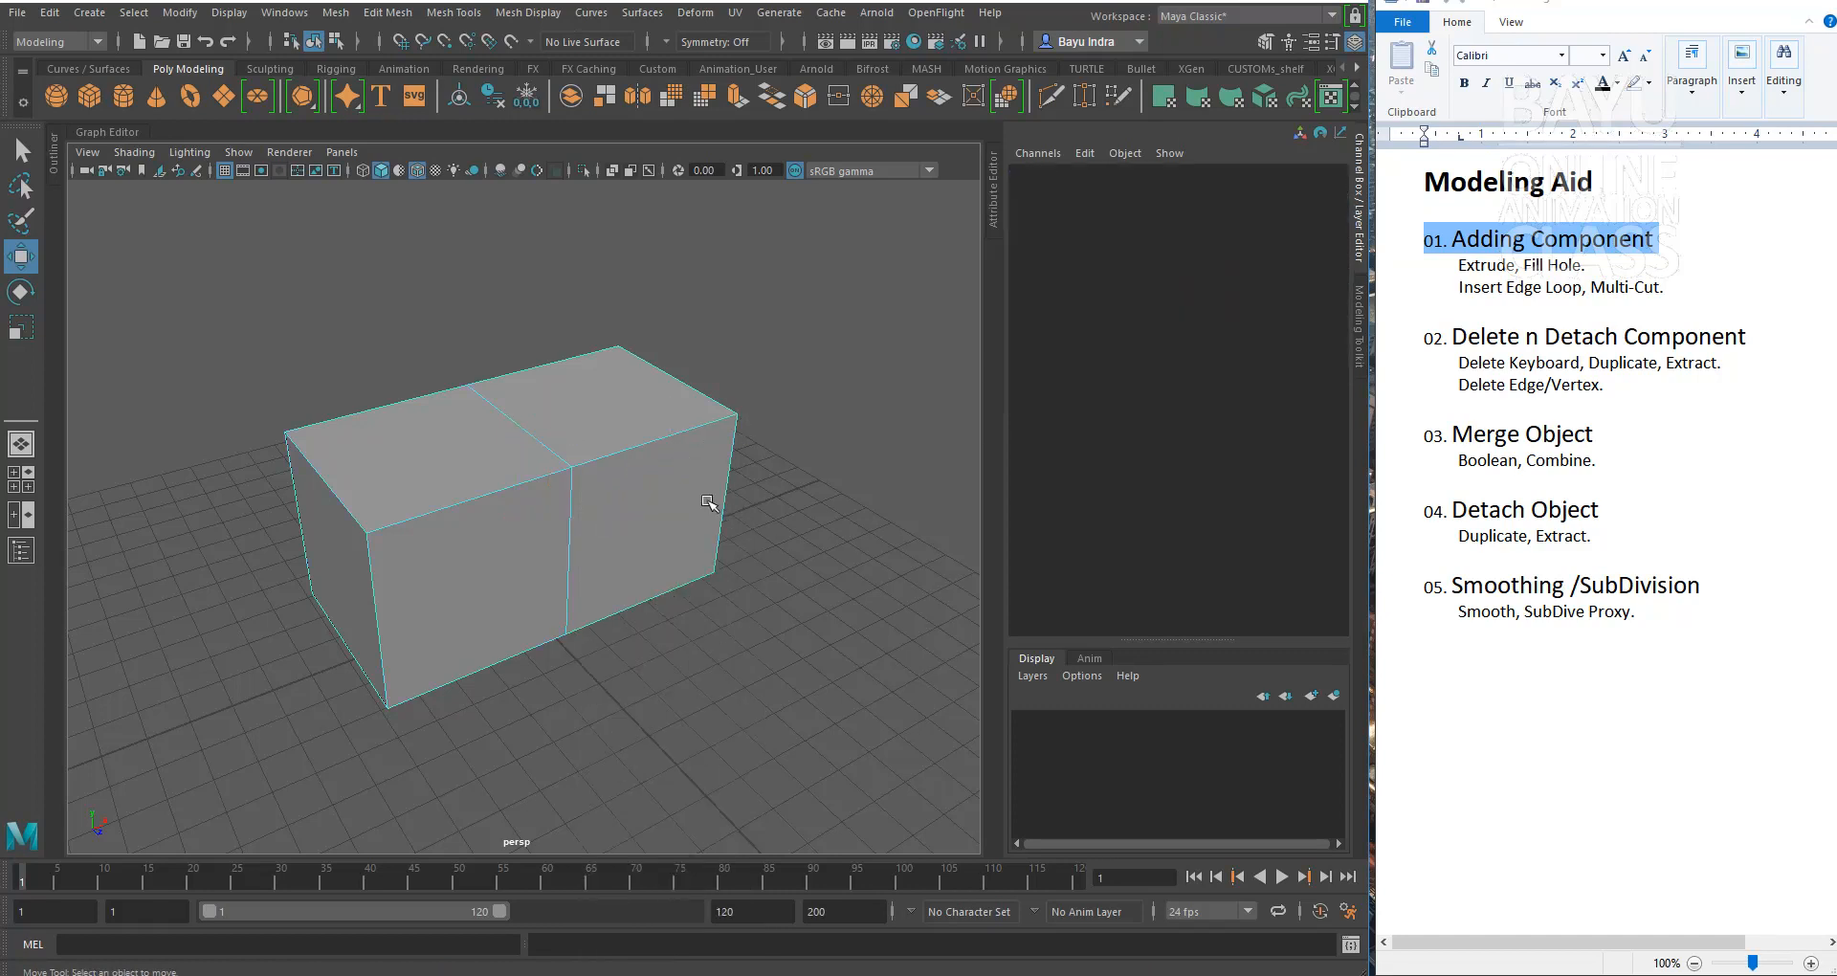
left_click(647, 558)
left_click_drag(666, 651, 822, 743, "alt")
left_click(400, 643, "shift")
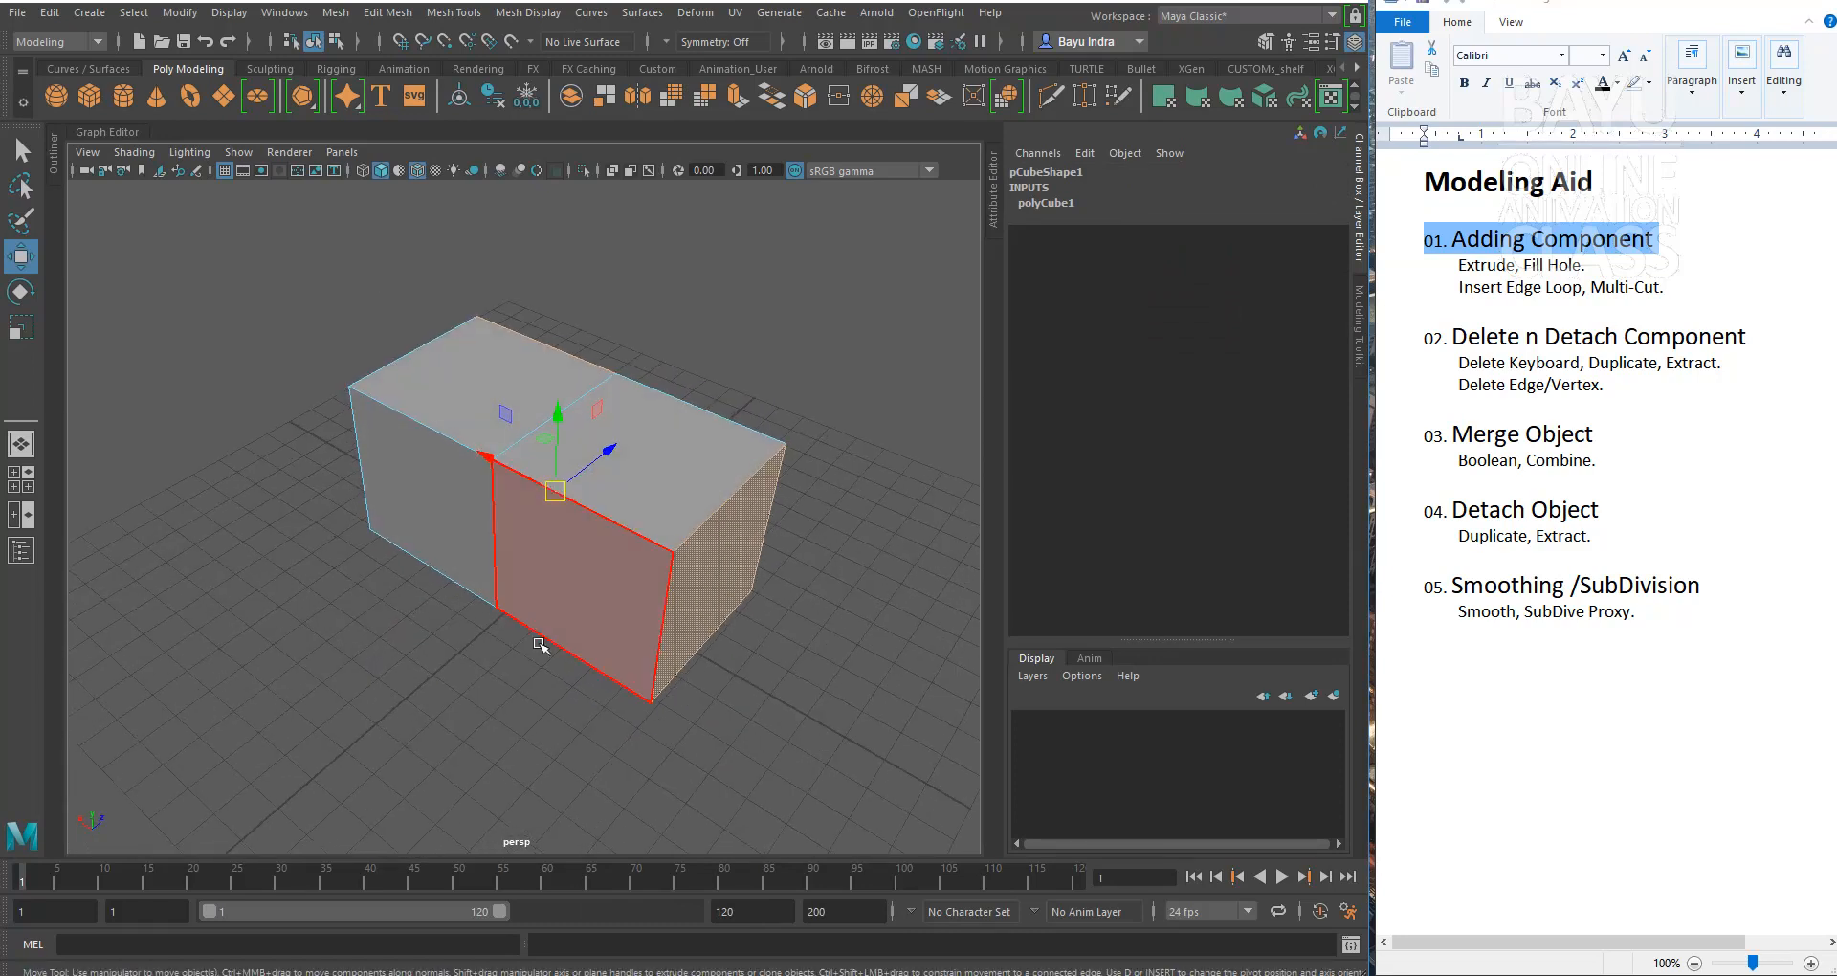
left_click(408, 517, "shift")
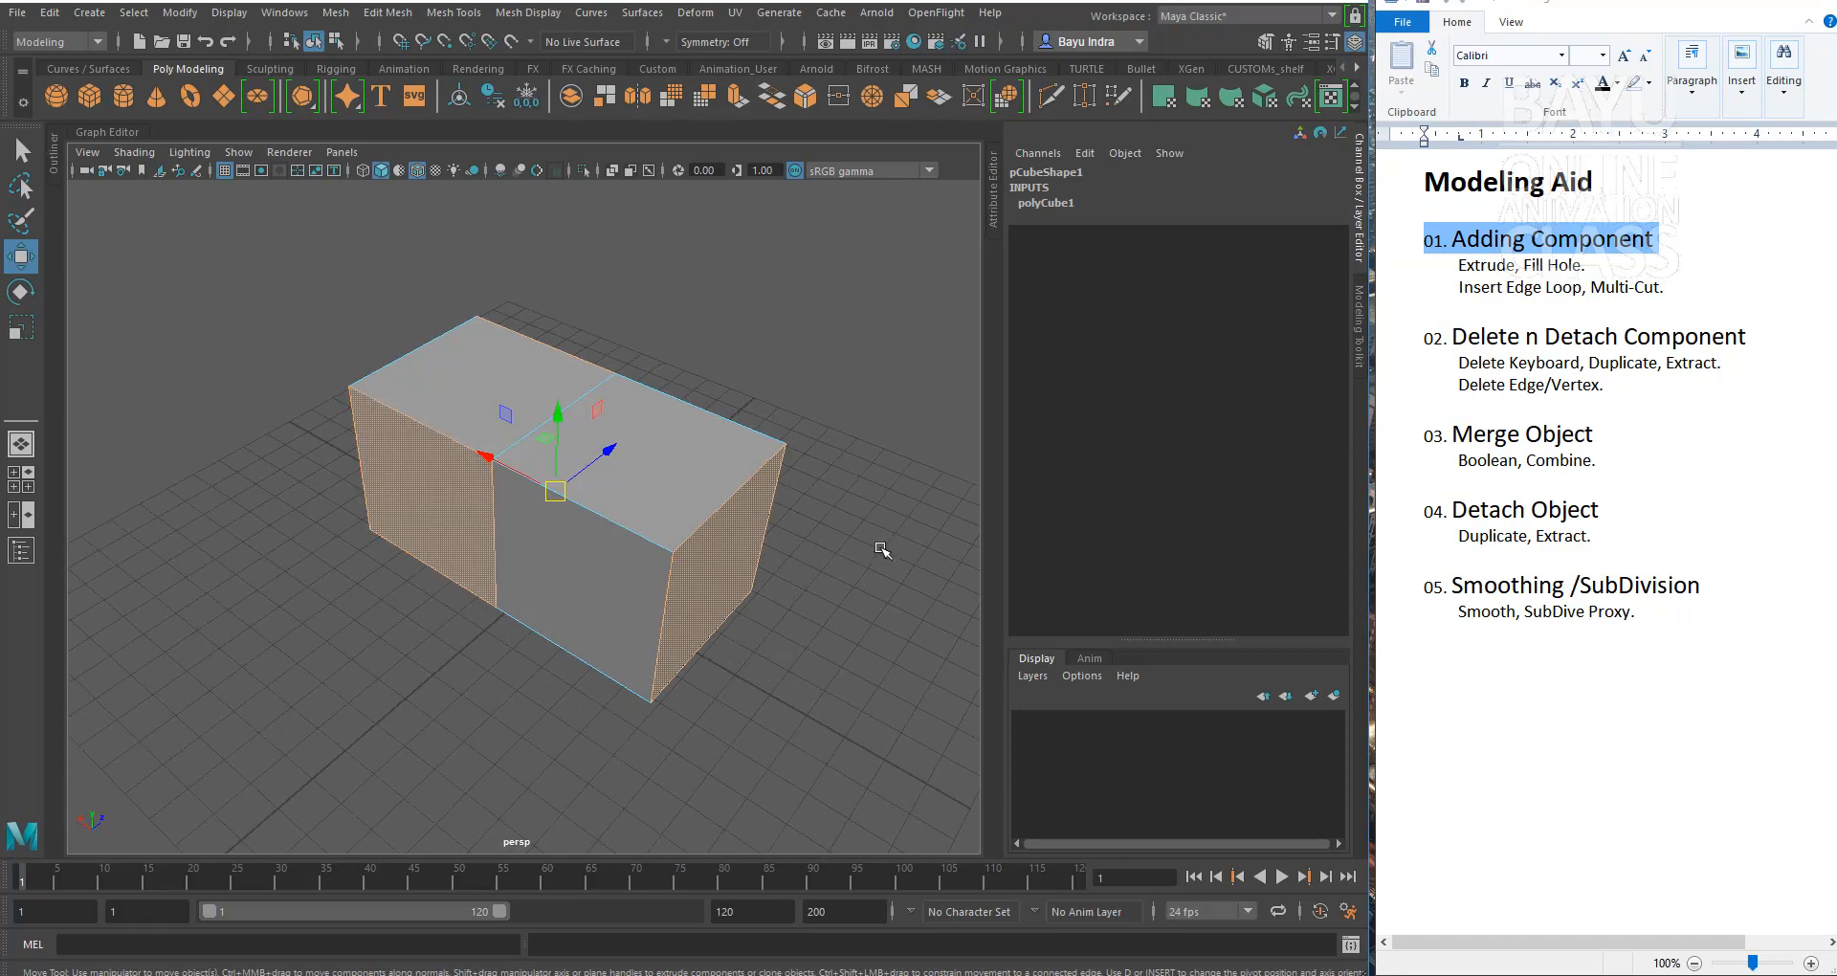
left_click(403, 15)
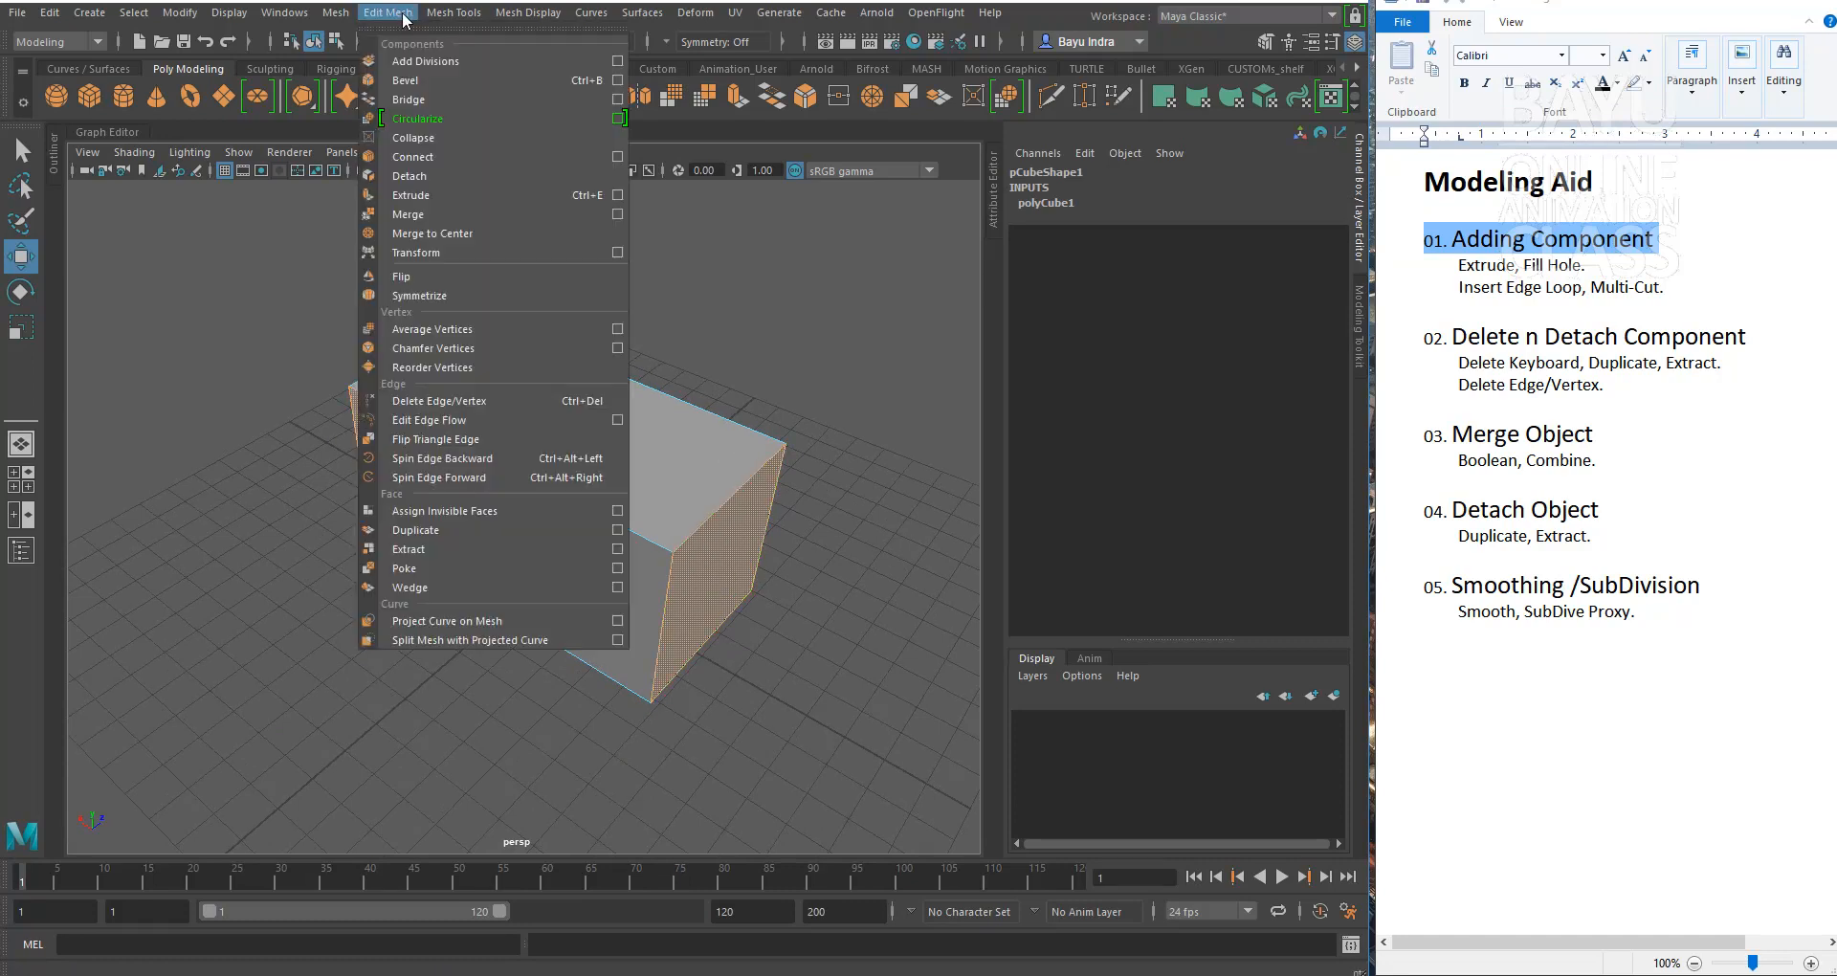
left_click(437, 198)
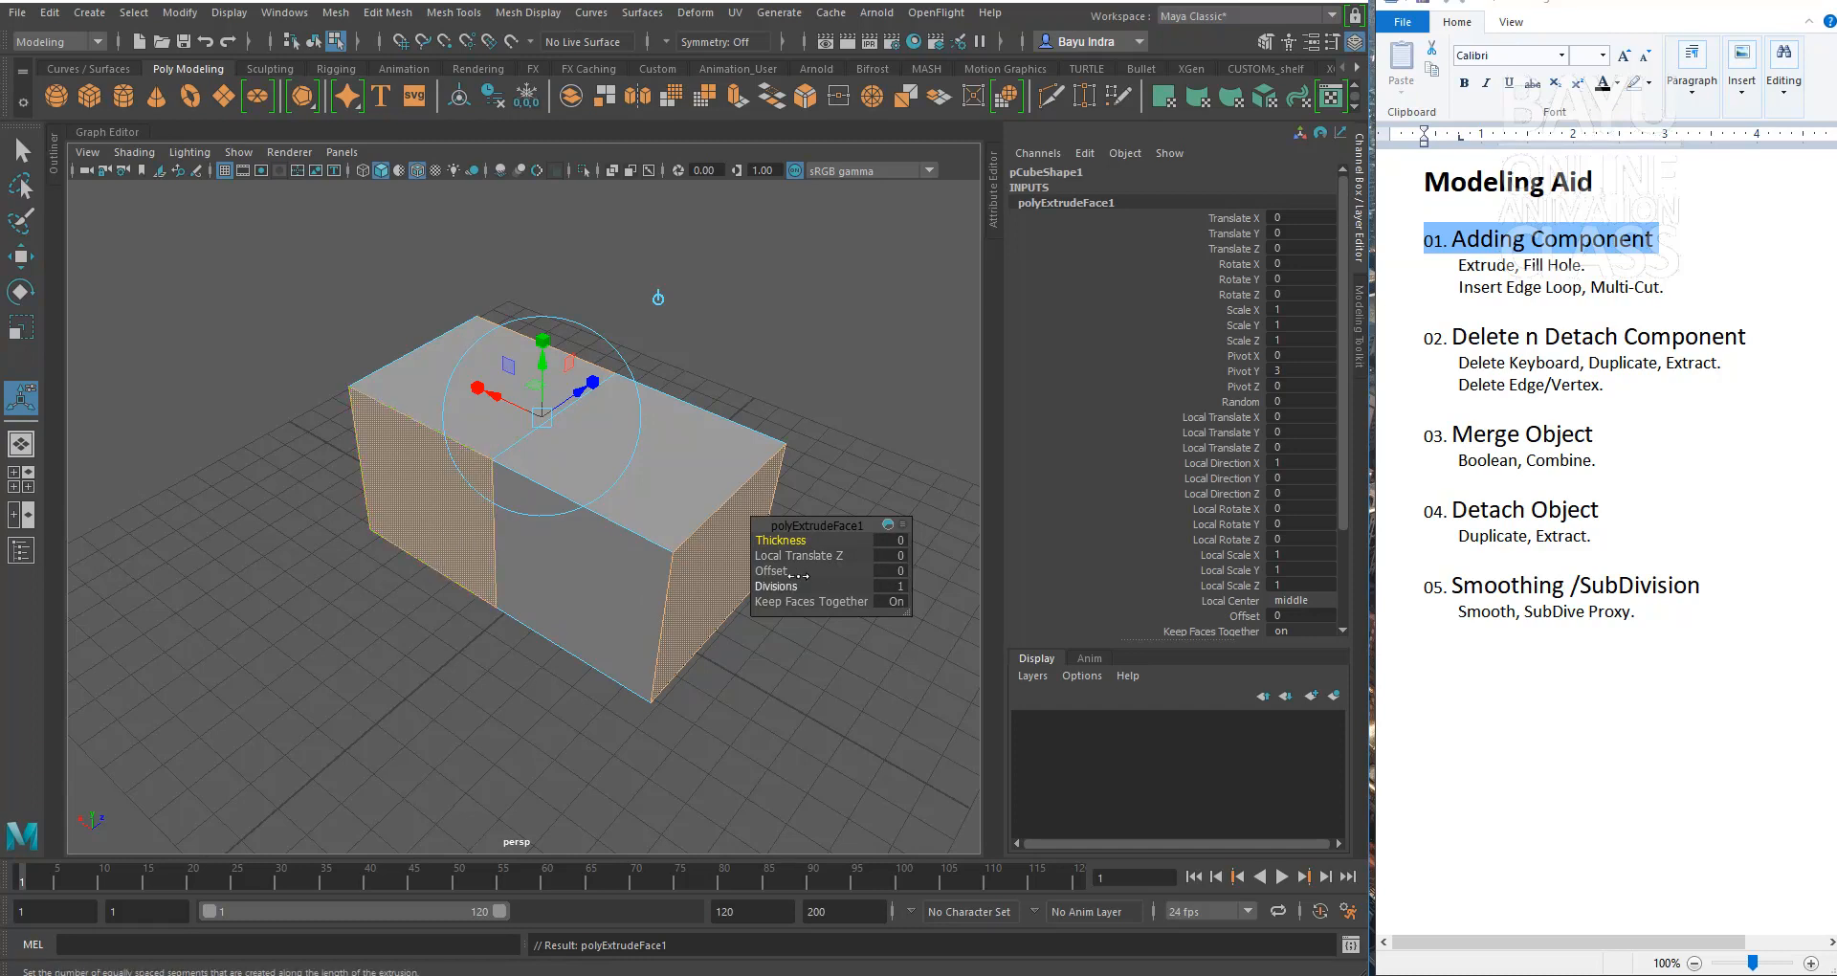
left_click(894, 557)
type("5")
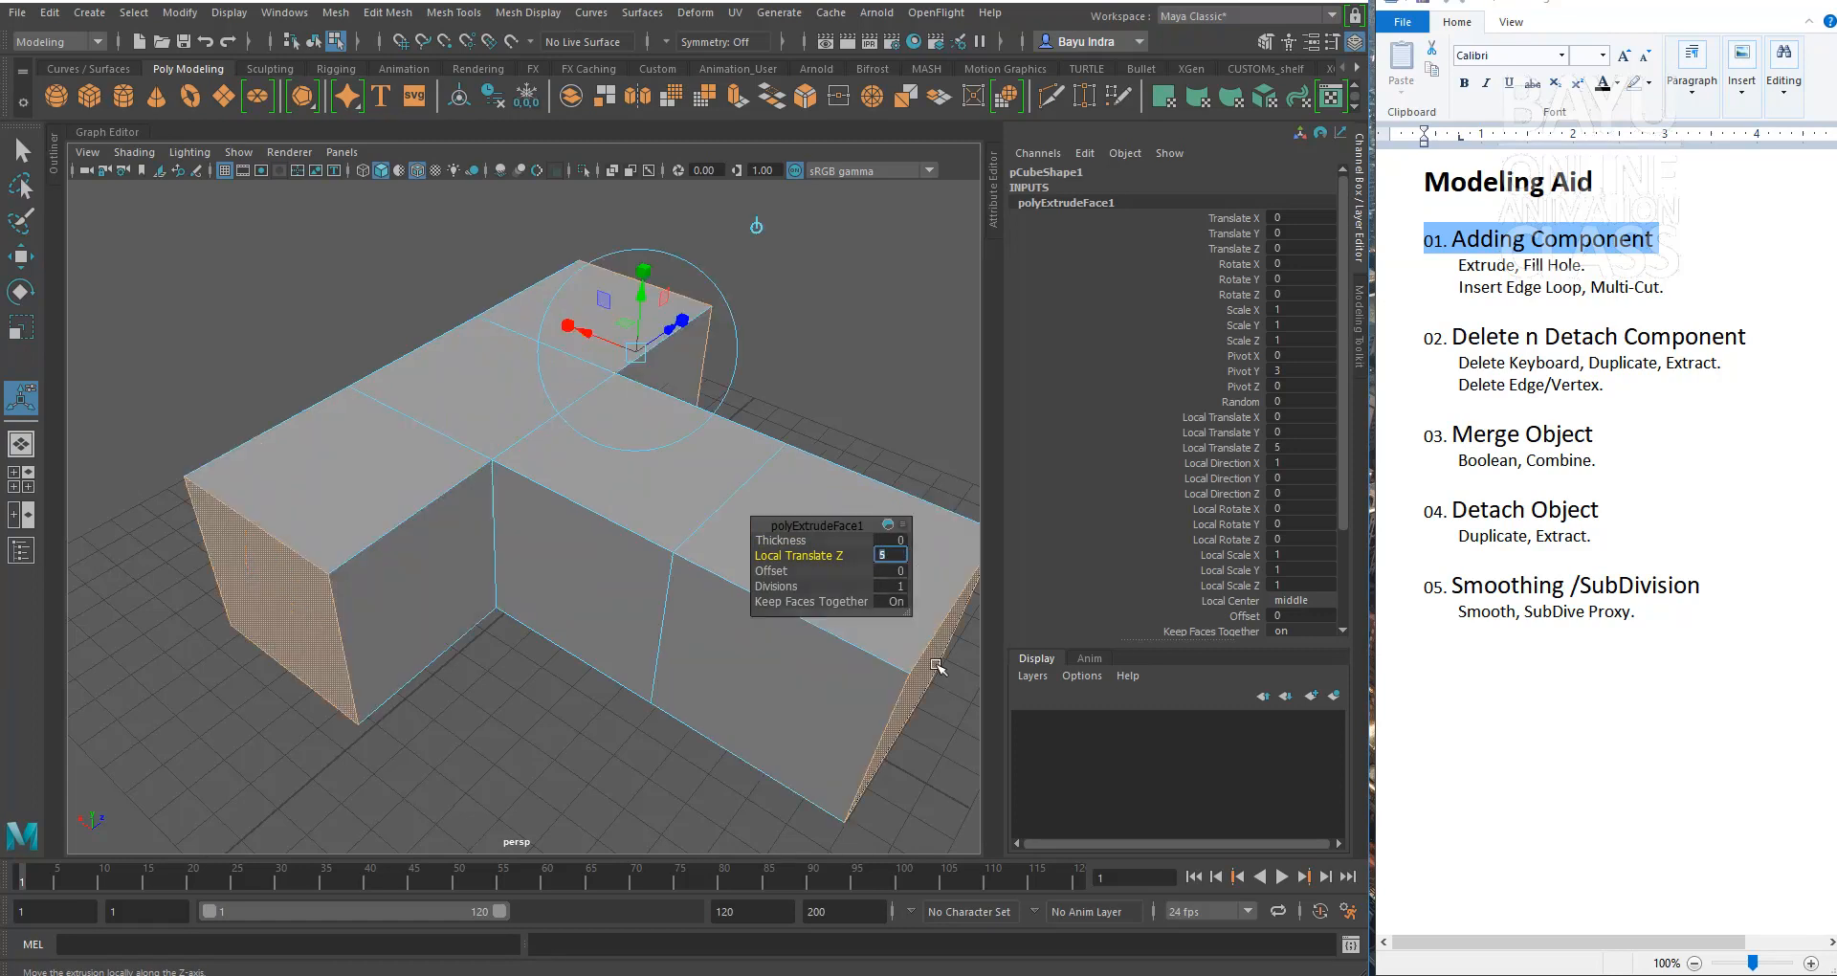
Step: Extrude the top face of the original block's arm segment and the free end face of the junction segment with Local Translate Z 5
middle_click_drag(677, 686, 590, 632, "alt")
left_click_drag(590, 632, 626, 652, "alt")
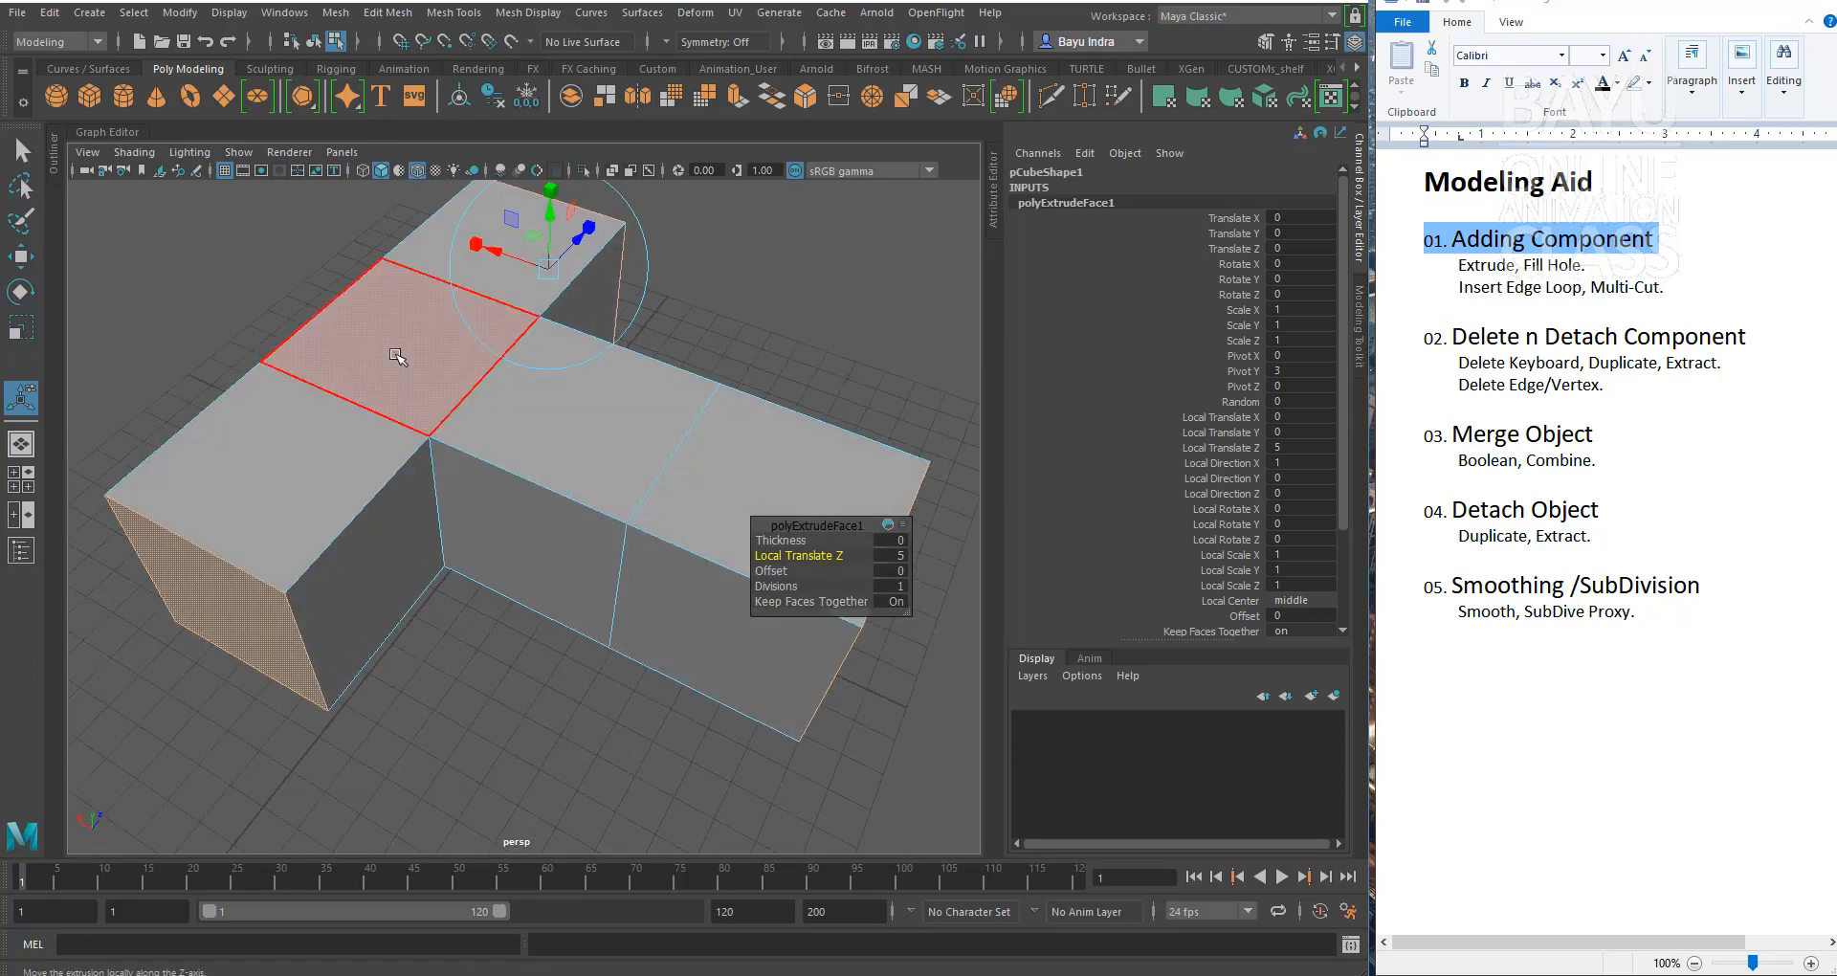
left_click(544, 412)
left_click_drag(480, 689, 687, 636, "alt")
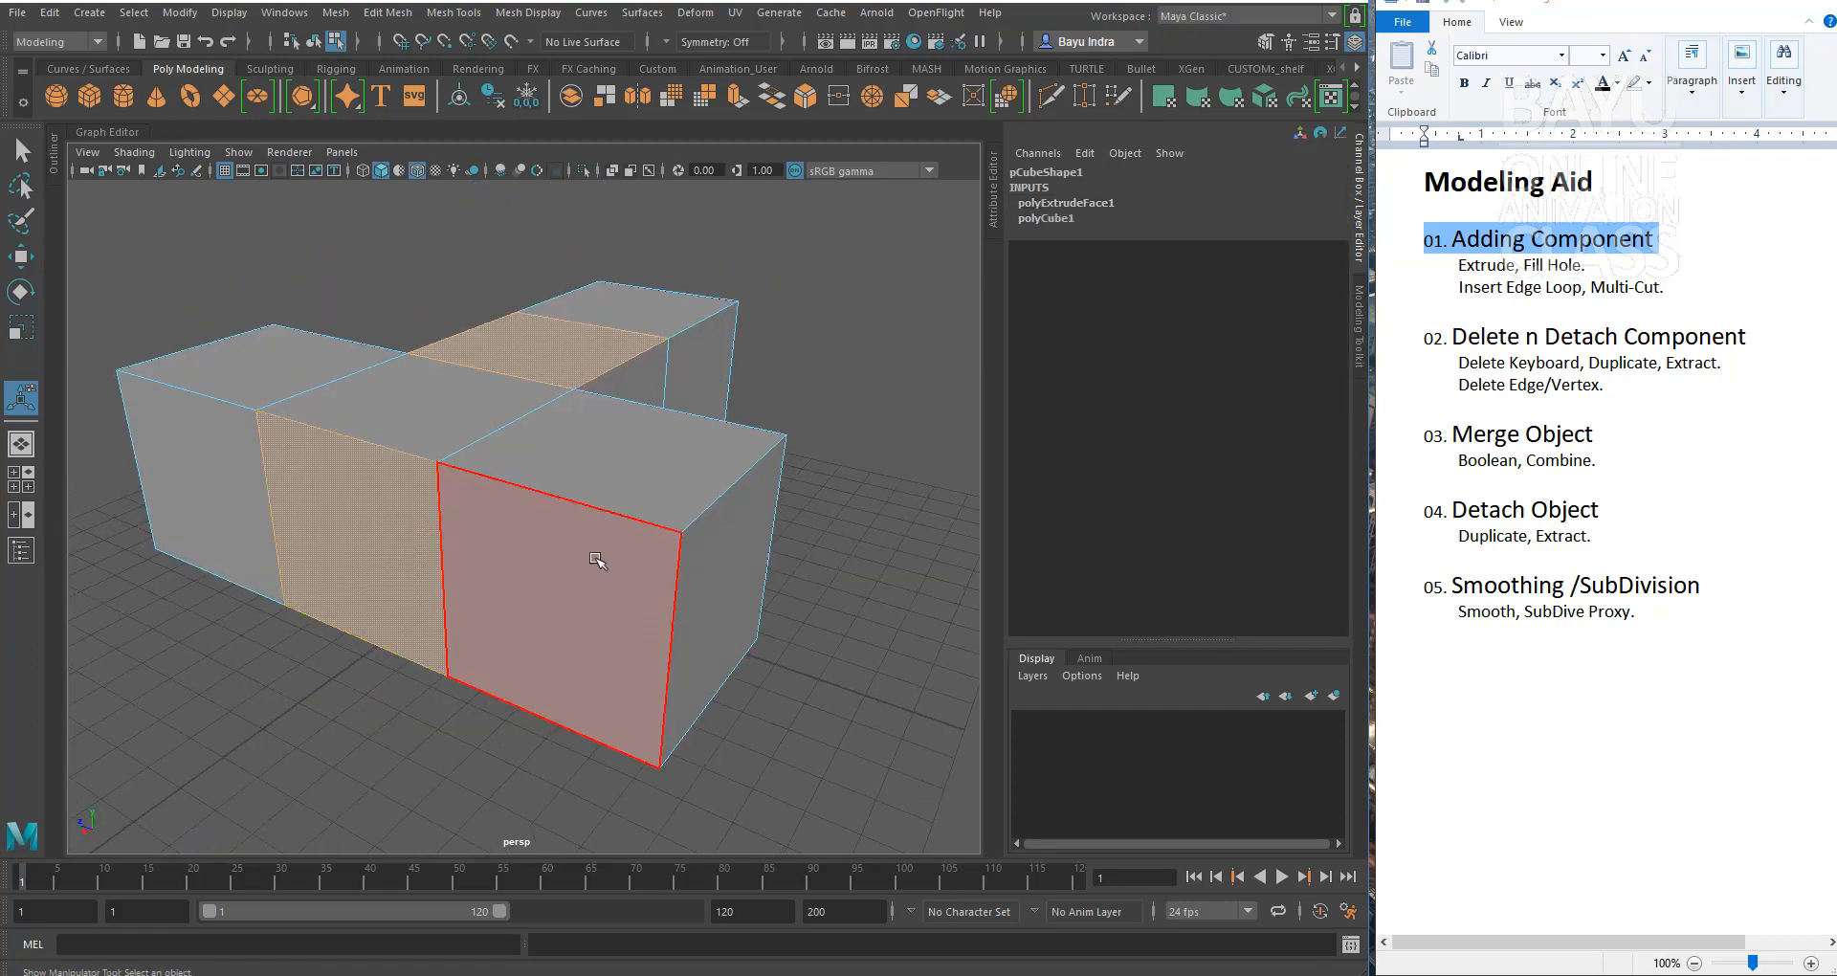
left_click_drag(738, 570, 665, 558, "alt")
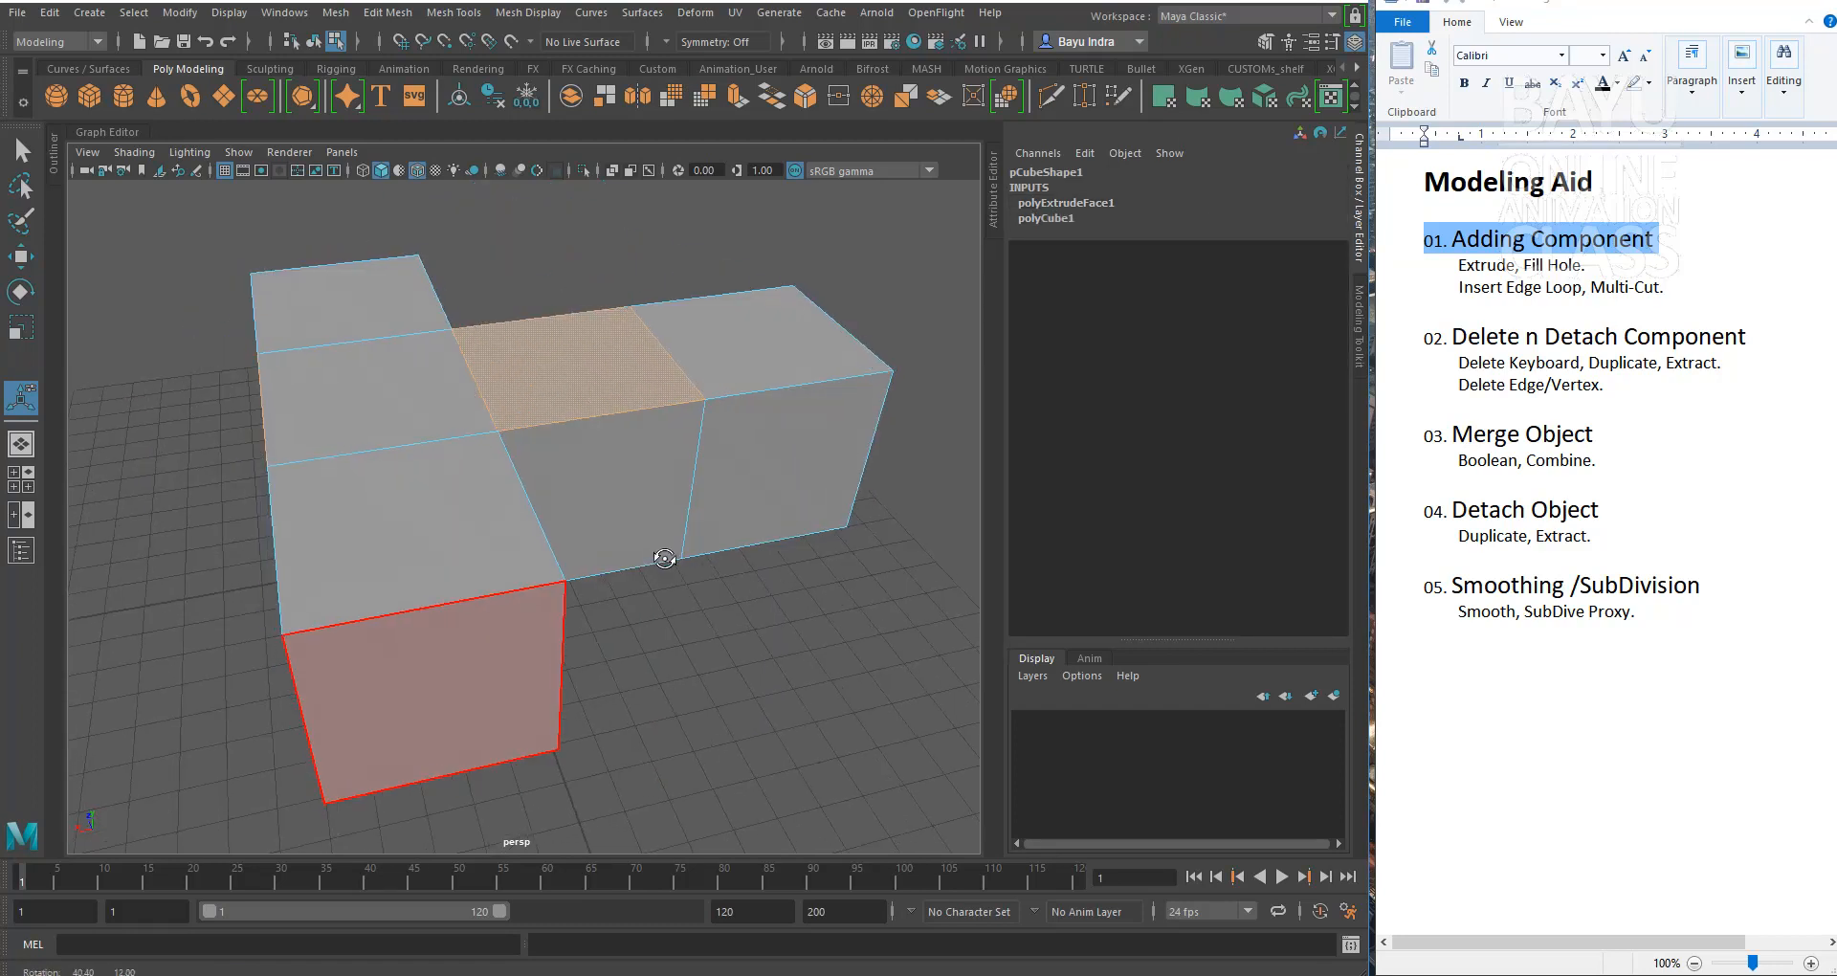
left_click(388, 12)
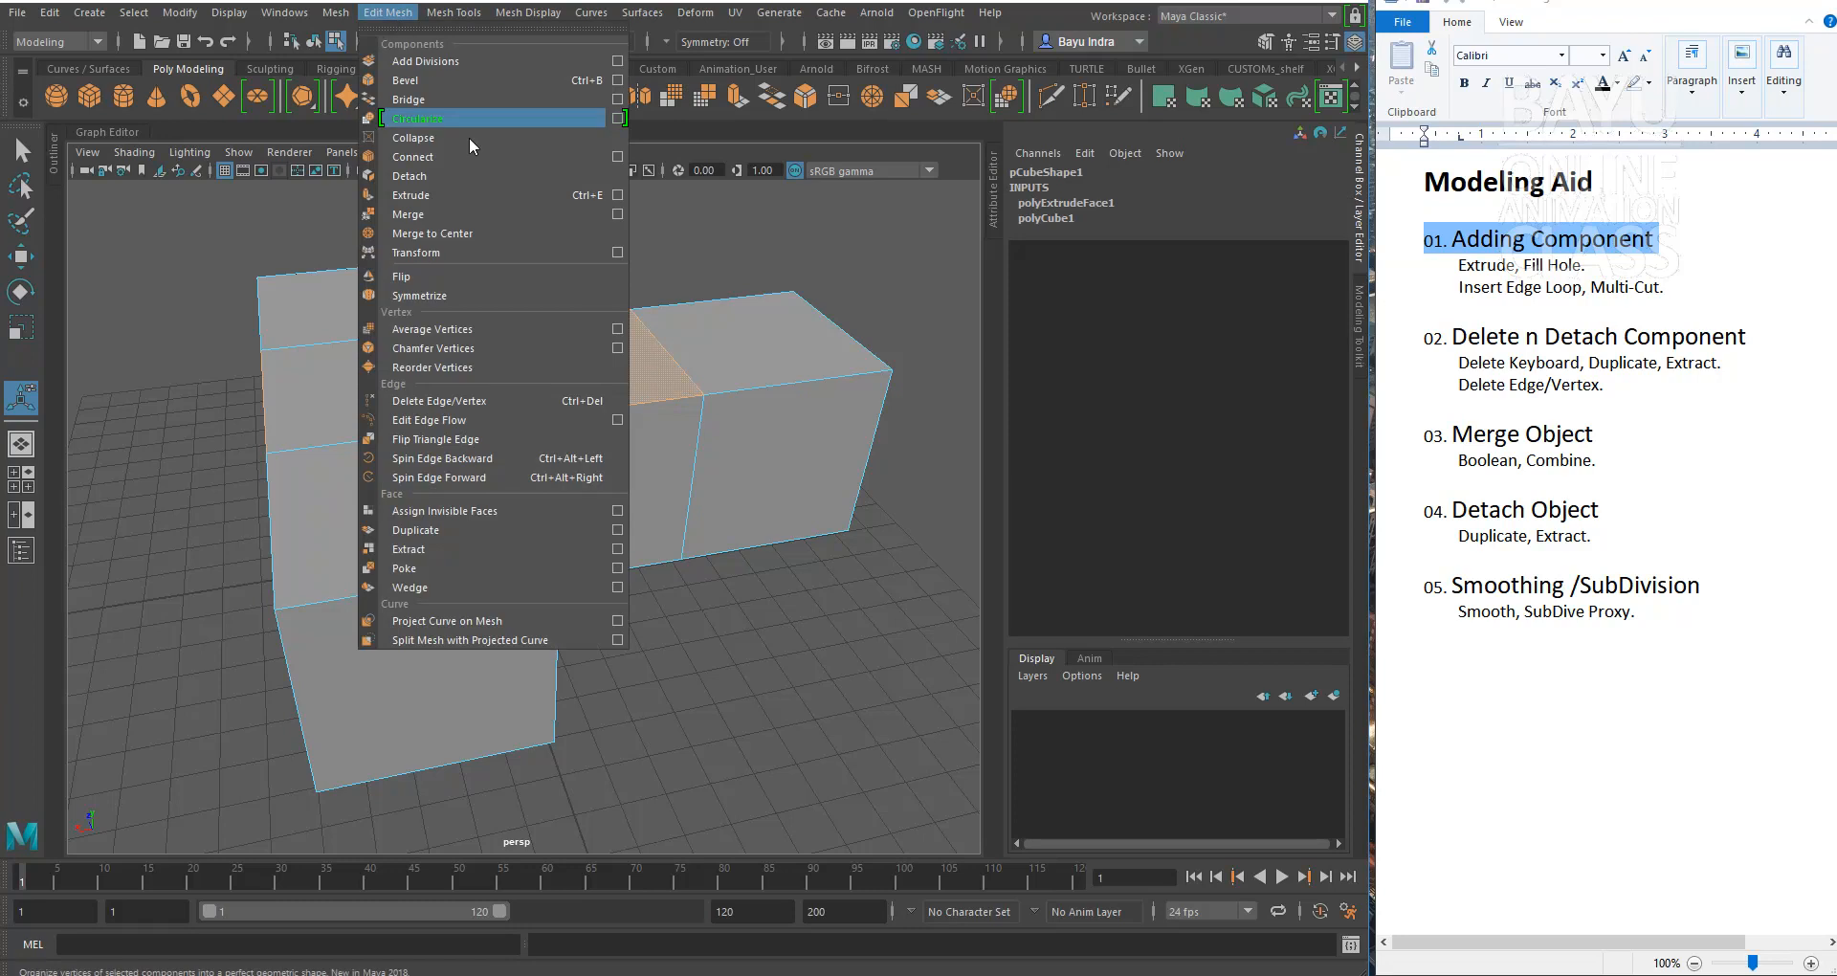
left_click(433, 187)
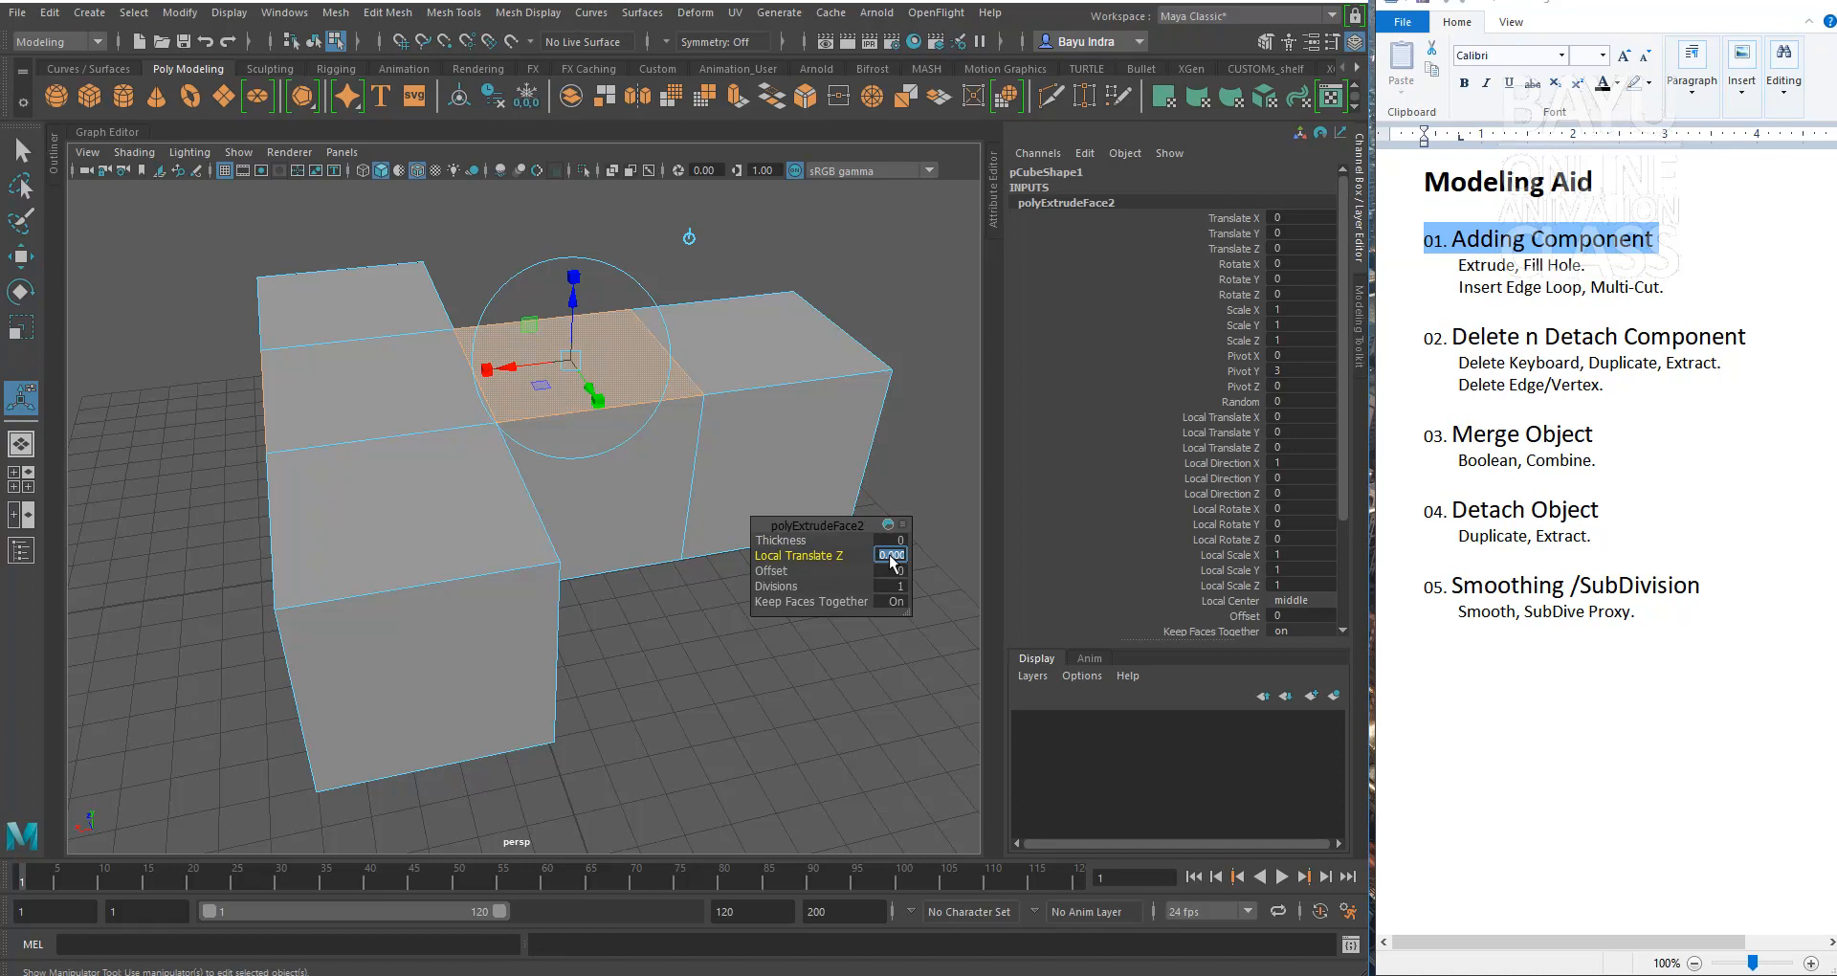
key("Return")
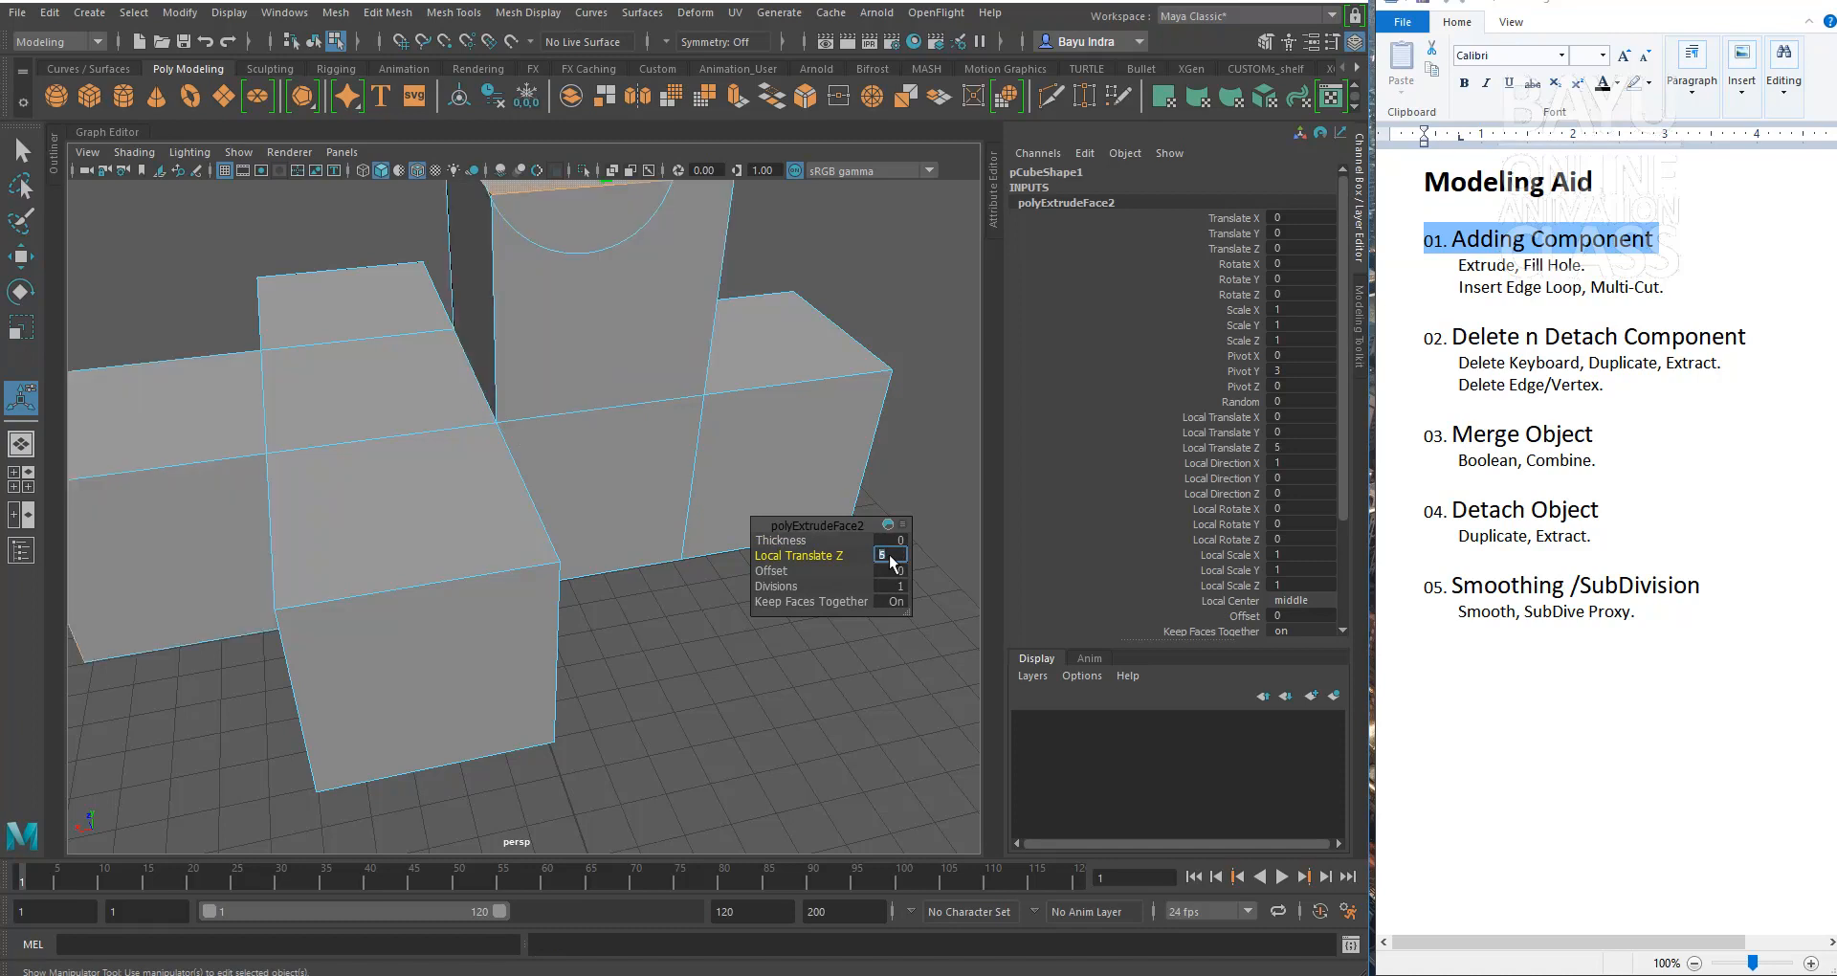
left_click(761, 673)
Step: Delete all faces of the outer end block beside the raised tower
scroll(685, 657, "down", 5)
left_click_drag(652, 713, 706, 656, "alt")
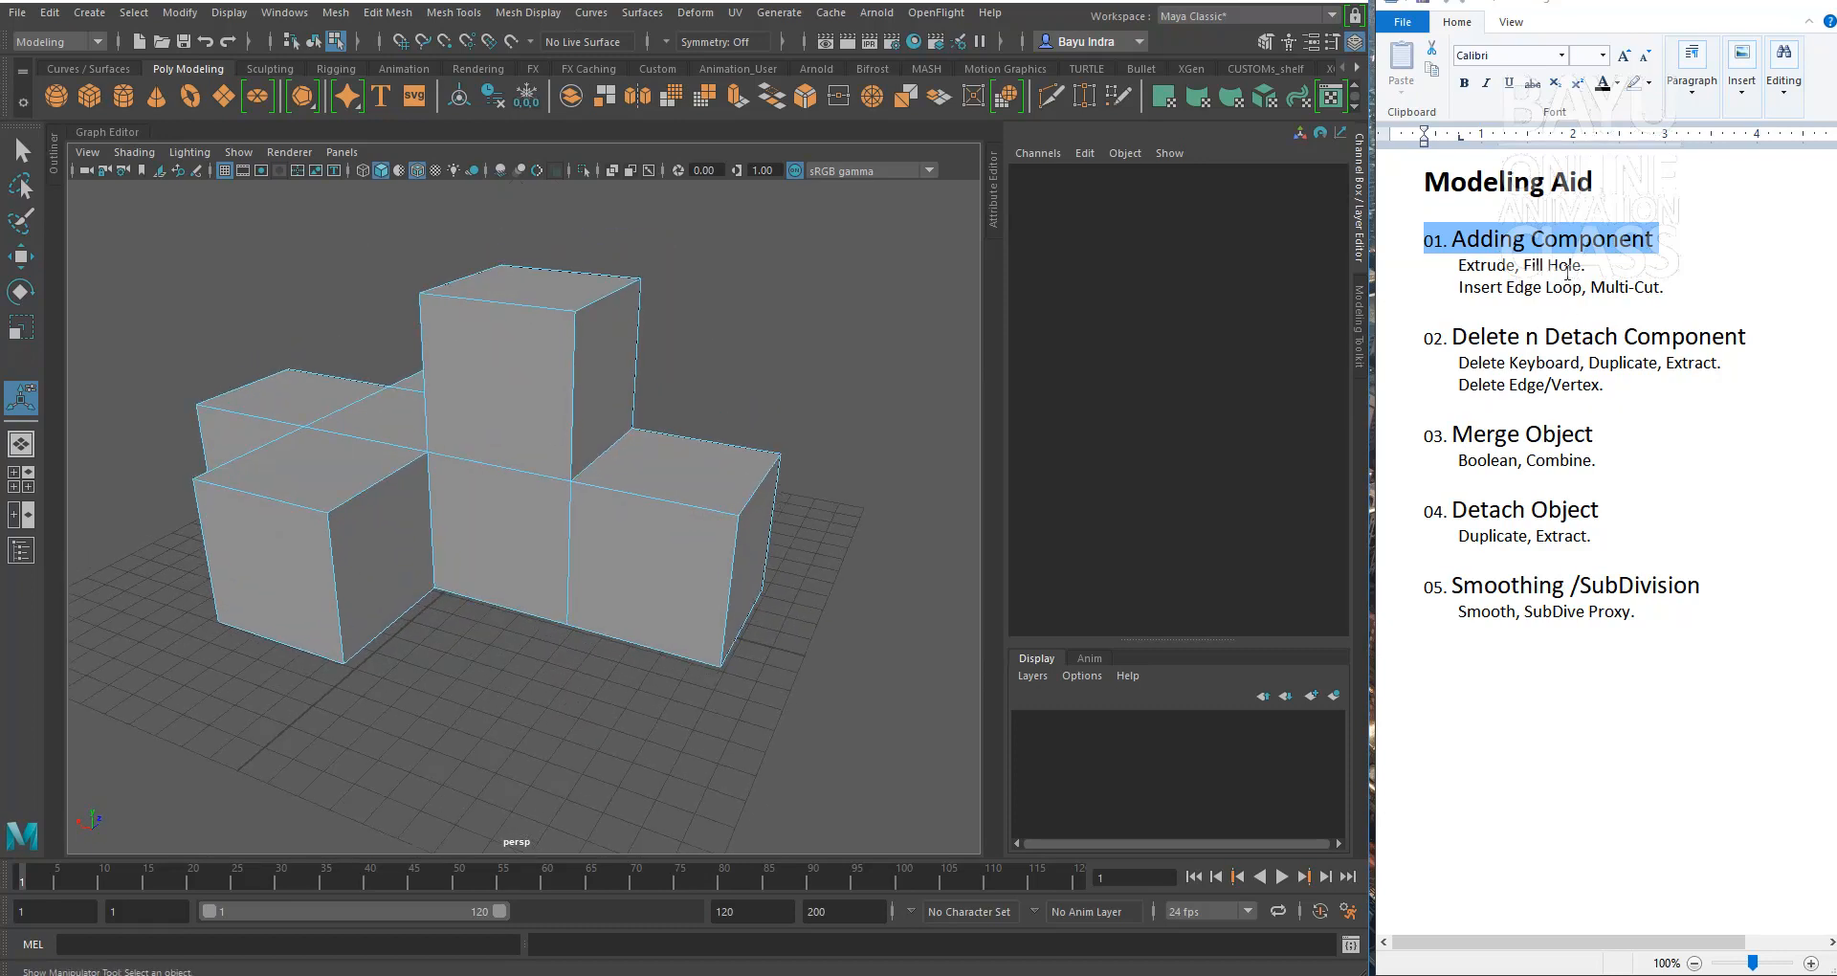
left_click_drag(924, 538, 718, 574, "alt")
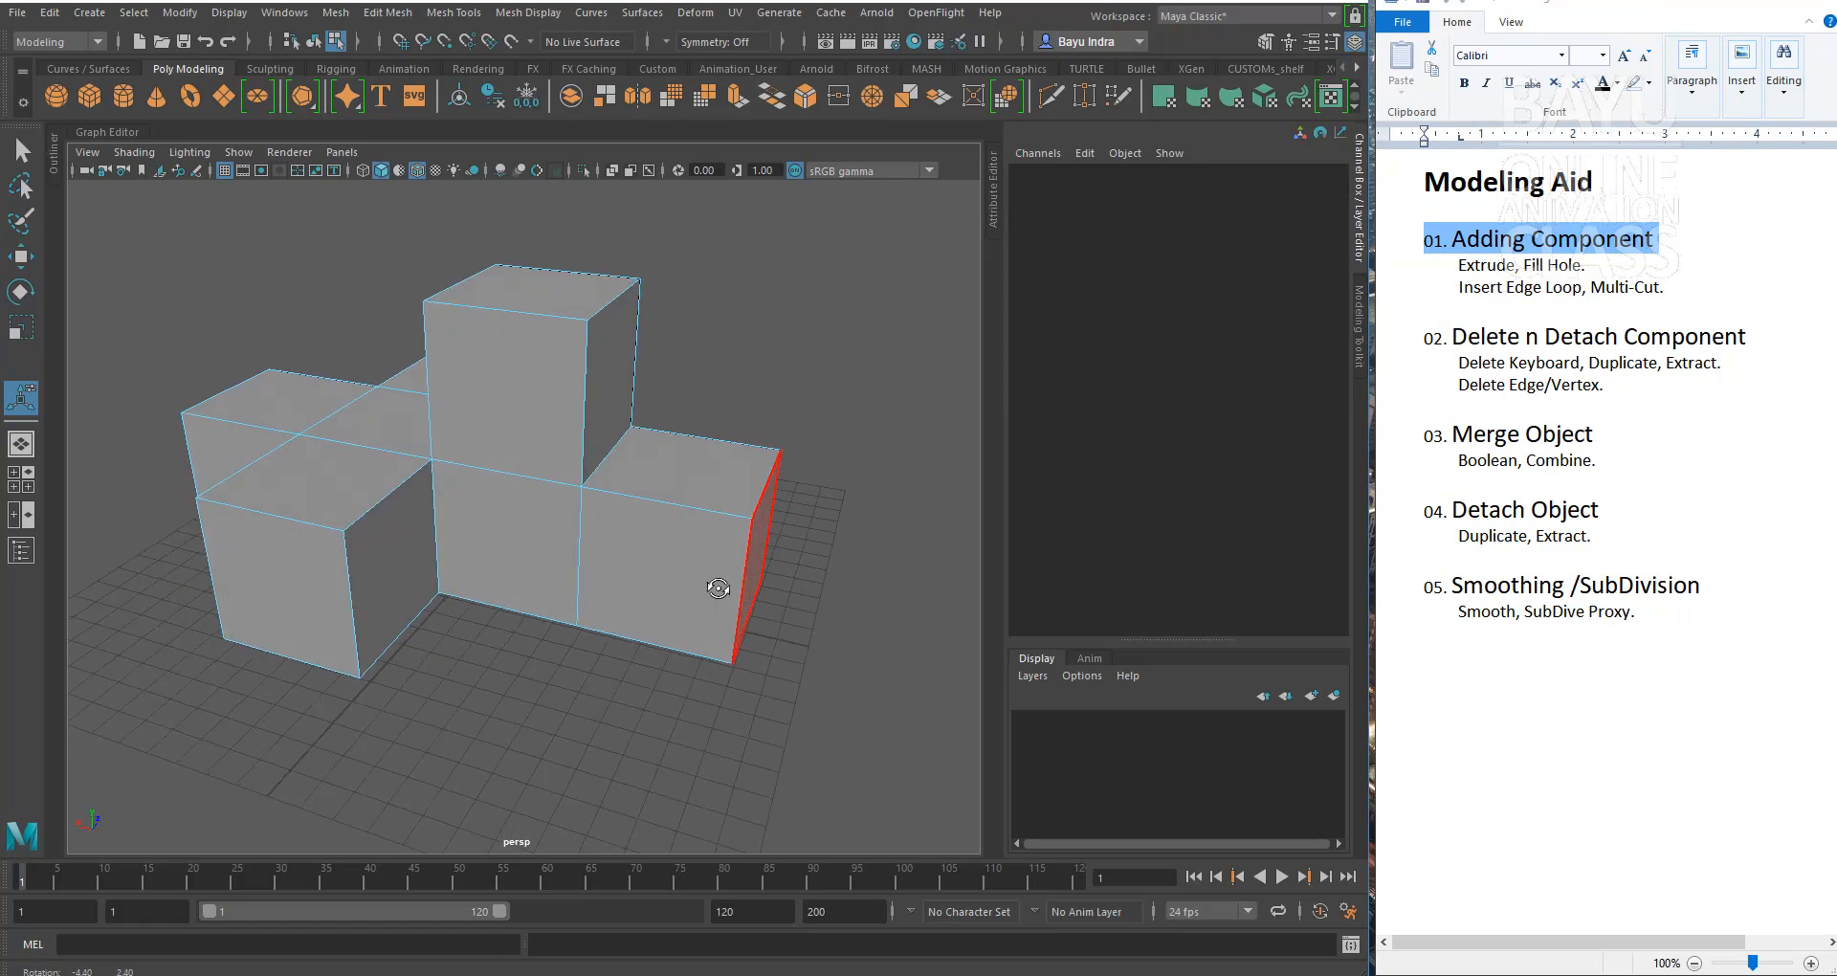
right_click_drag(711, 498, 722, 442)
left_click_drag(841, 375, 707, 686)
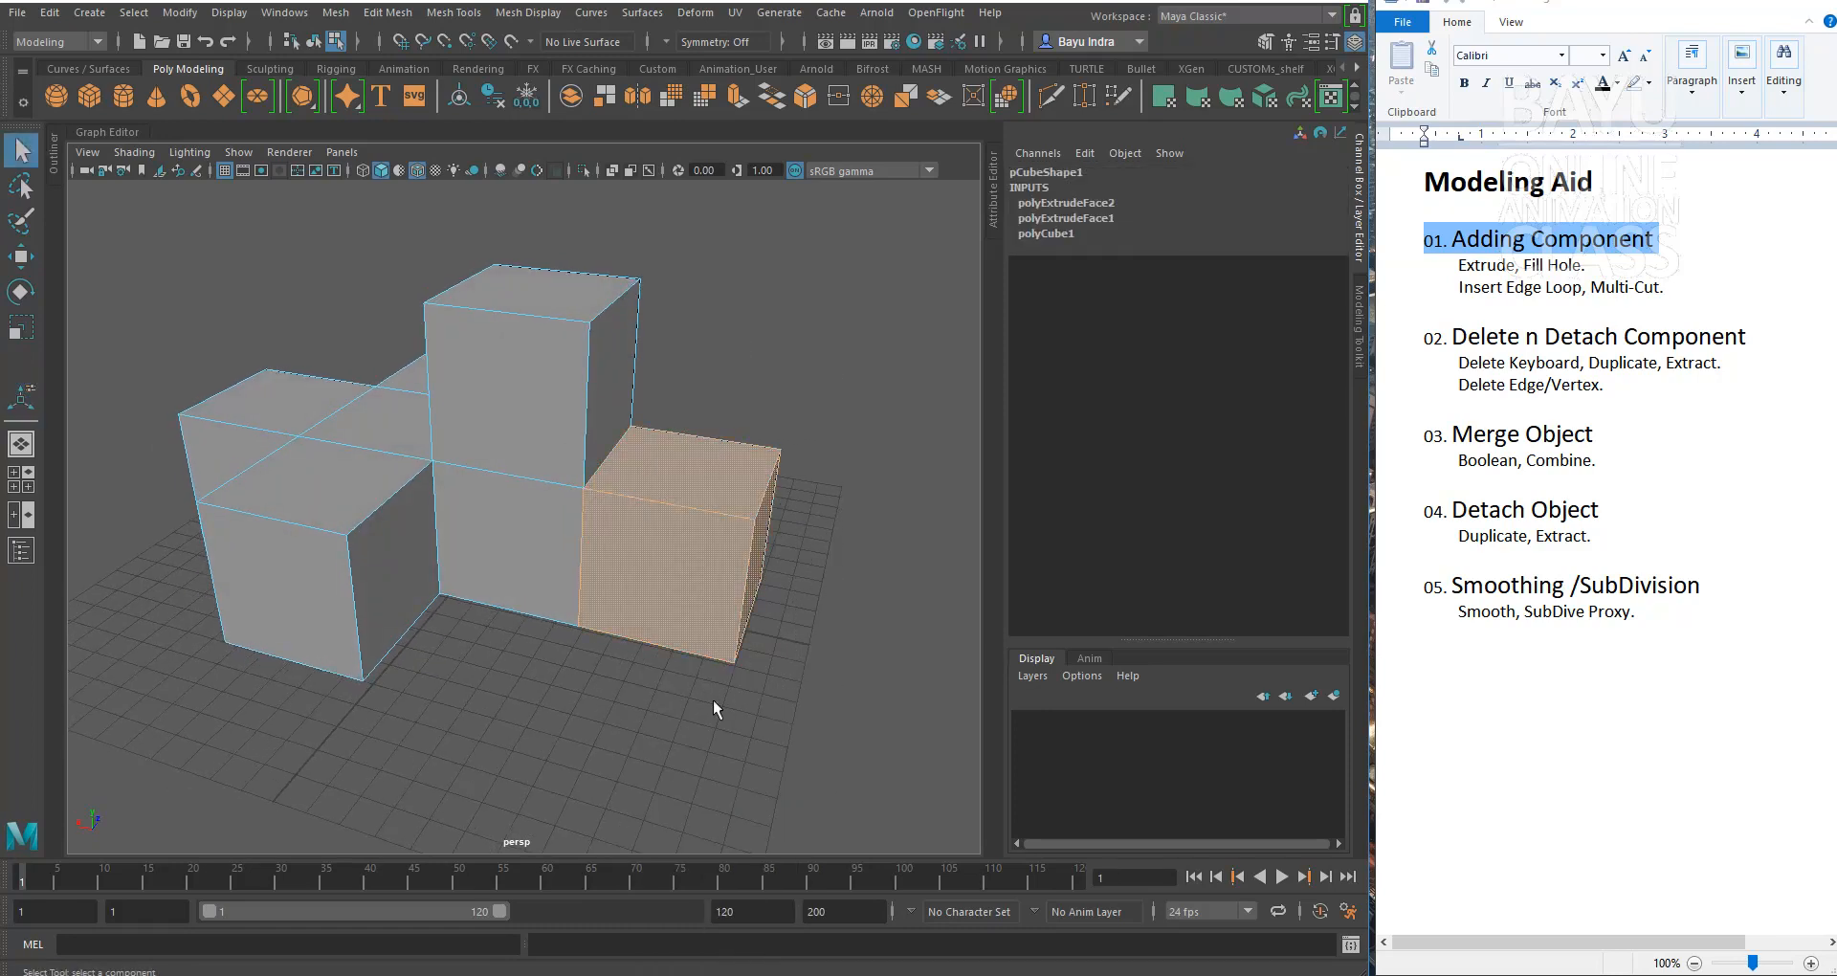
key("Delete")
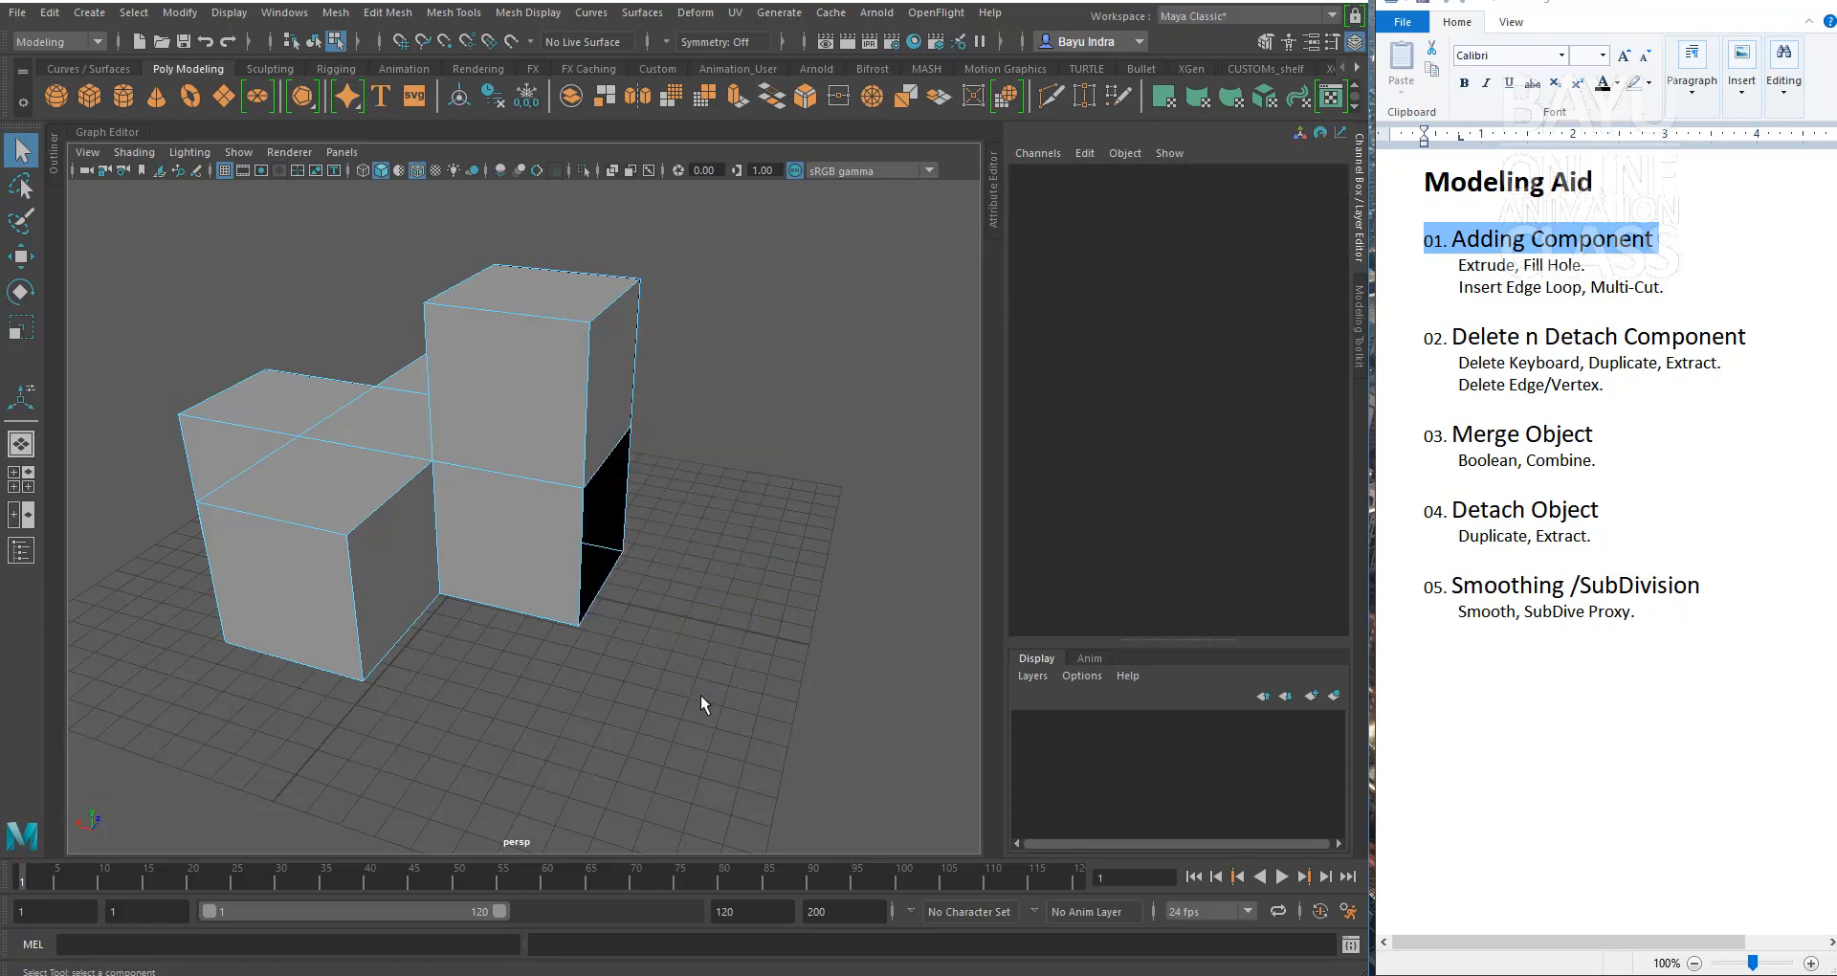
Step: Close the opening below the tower by selecting the faces around it and applying Fill Hole
mouse_move(692, 656)
left_mouse_down("alt")
mouse_move(595, 628)
mouse_move(653, 628)
mouse_move(668, 578)
mouse_move(784, 620)
mouse_move(718, 645)
left_mouse_up("alt")
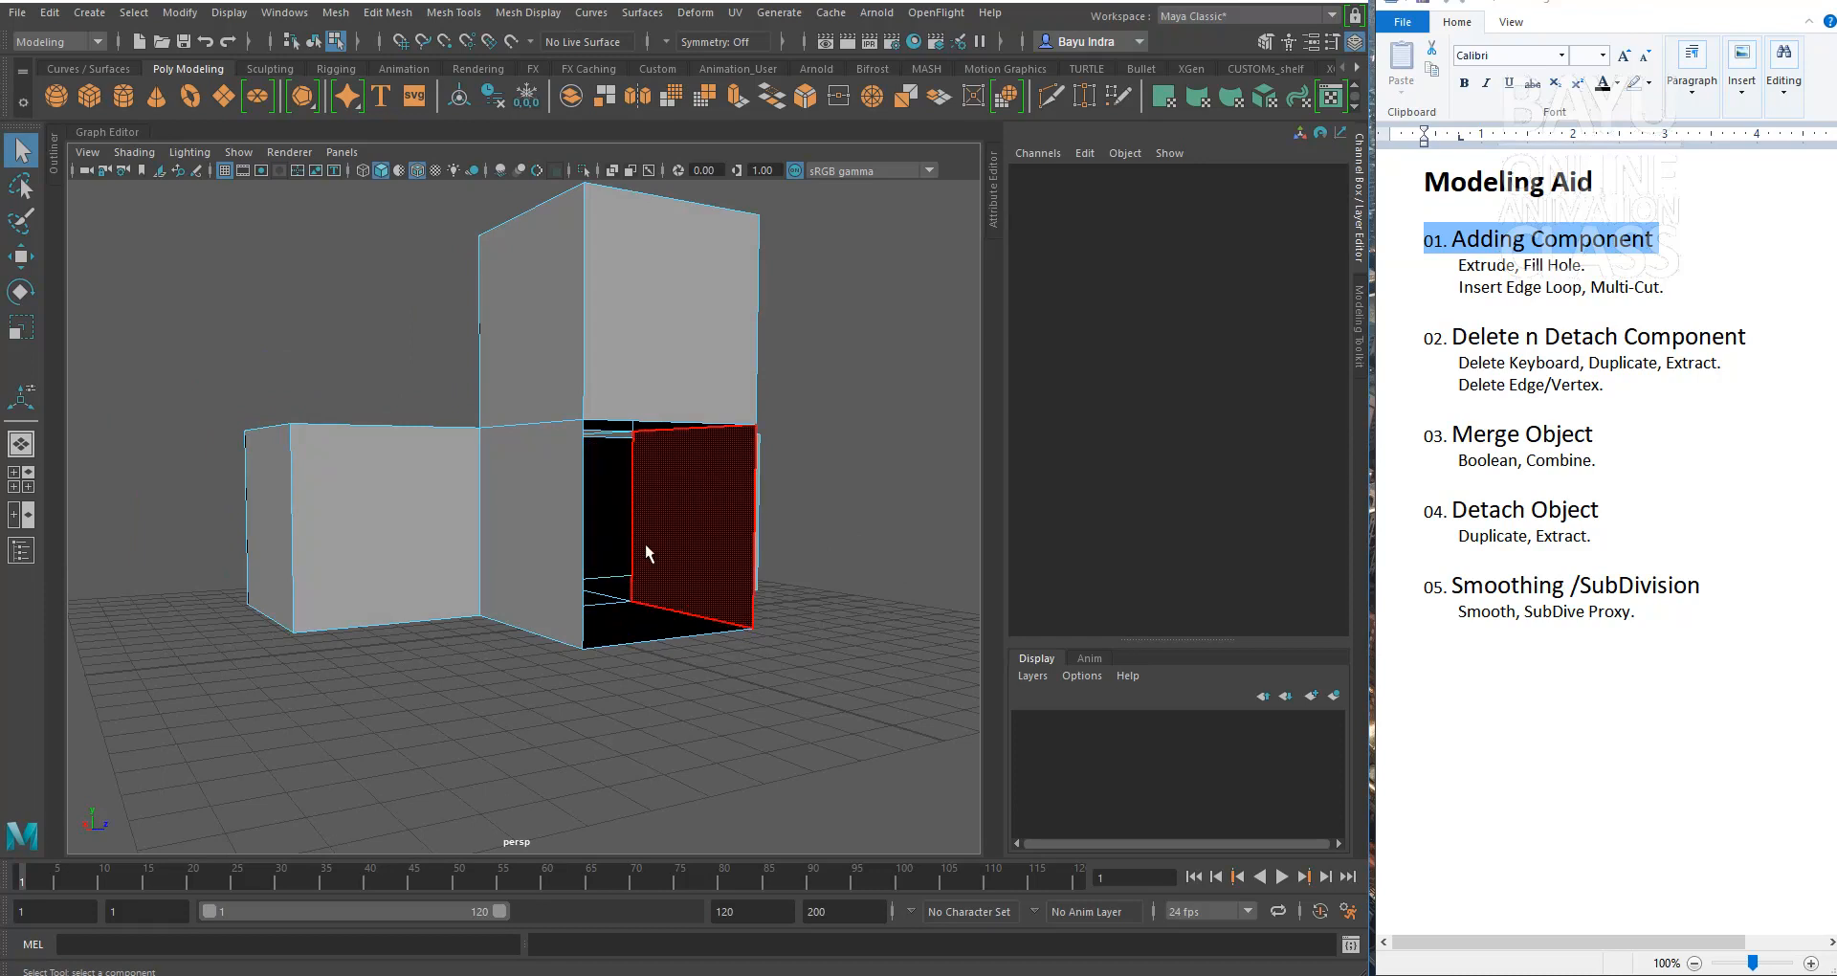
left_click_drag(647, 589, 648, 656, "alt")
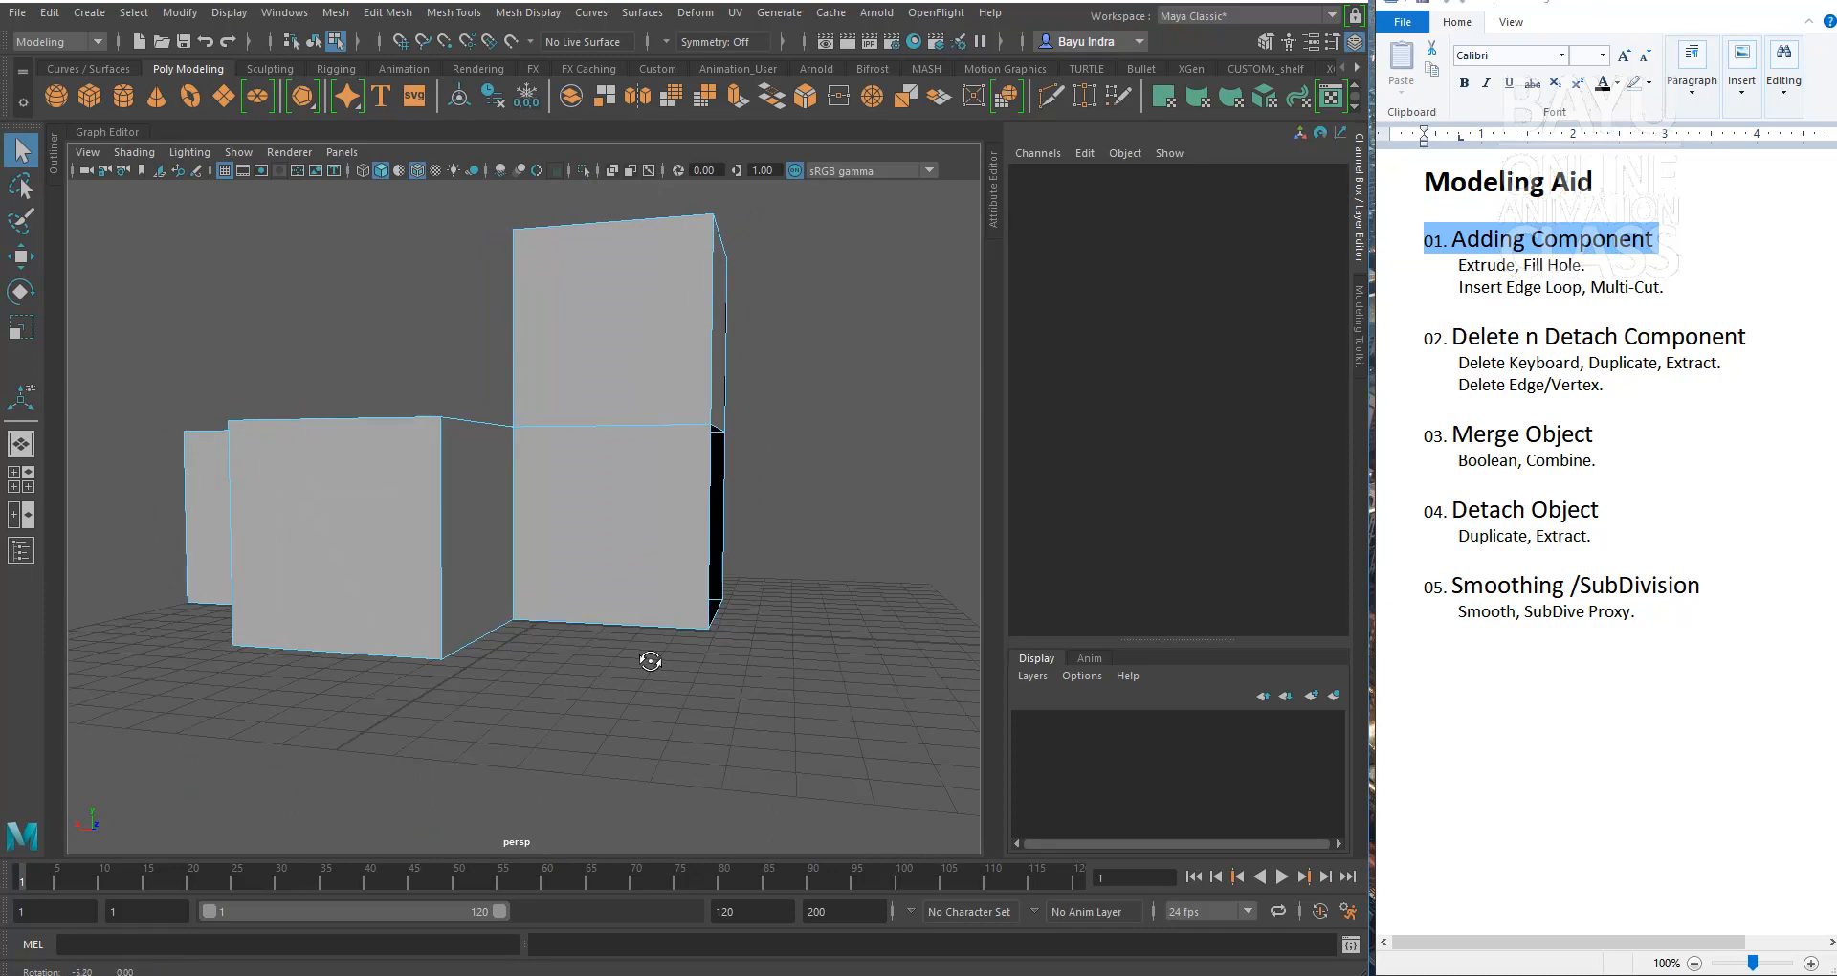
right_click(656, 480)
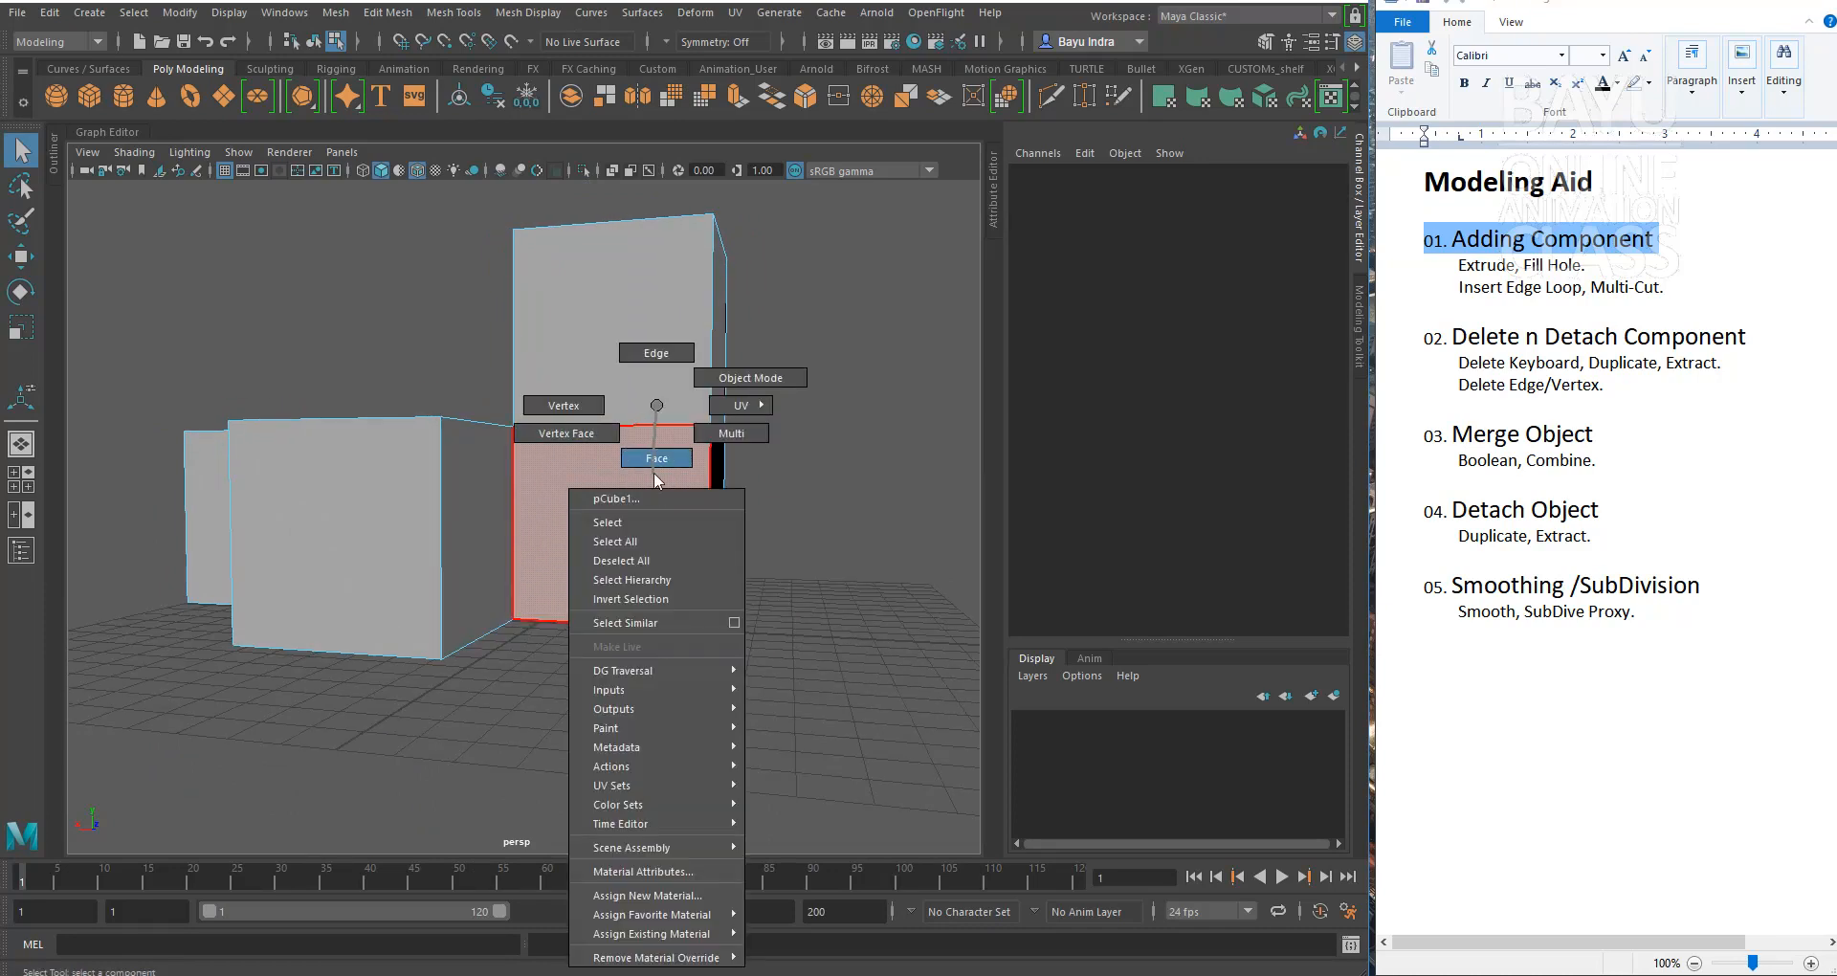
left_click(657, 459)
left_click_drag(832, 355, 657, 748)
left_click_drag(669, 748, 721, 741, "alt")
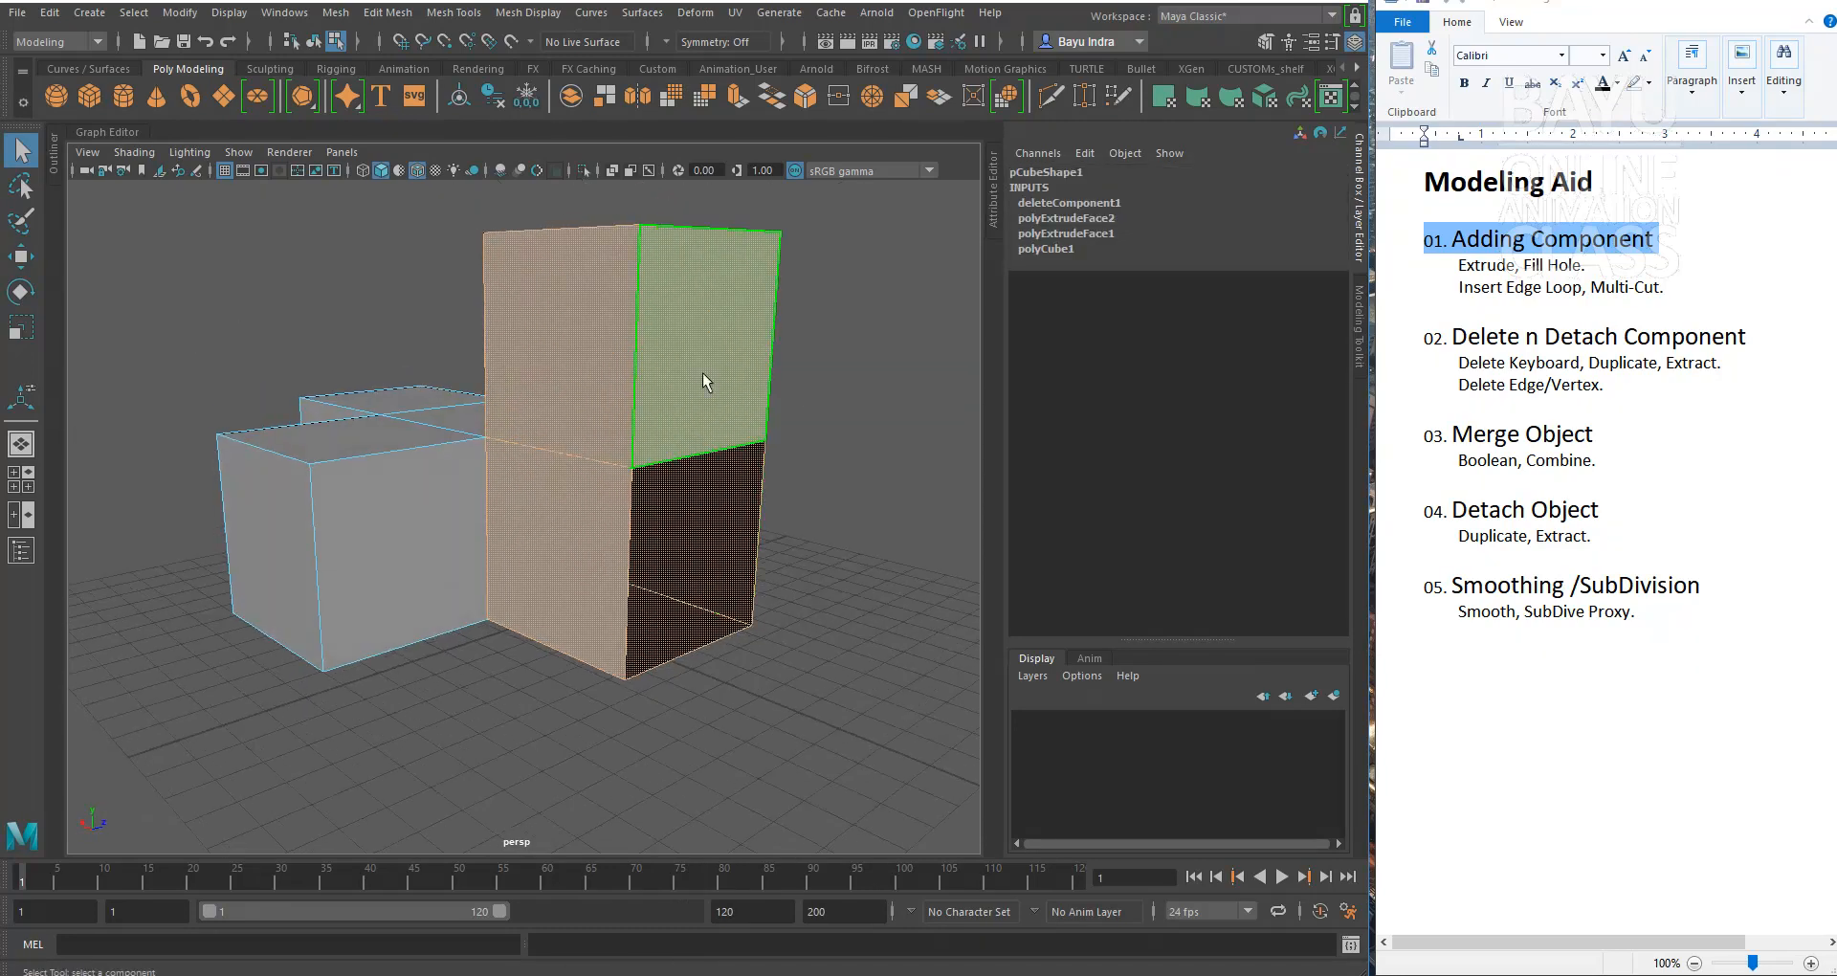
left_click(339, 14)
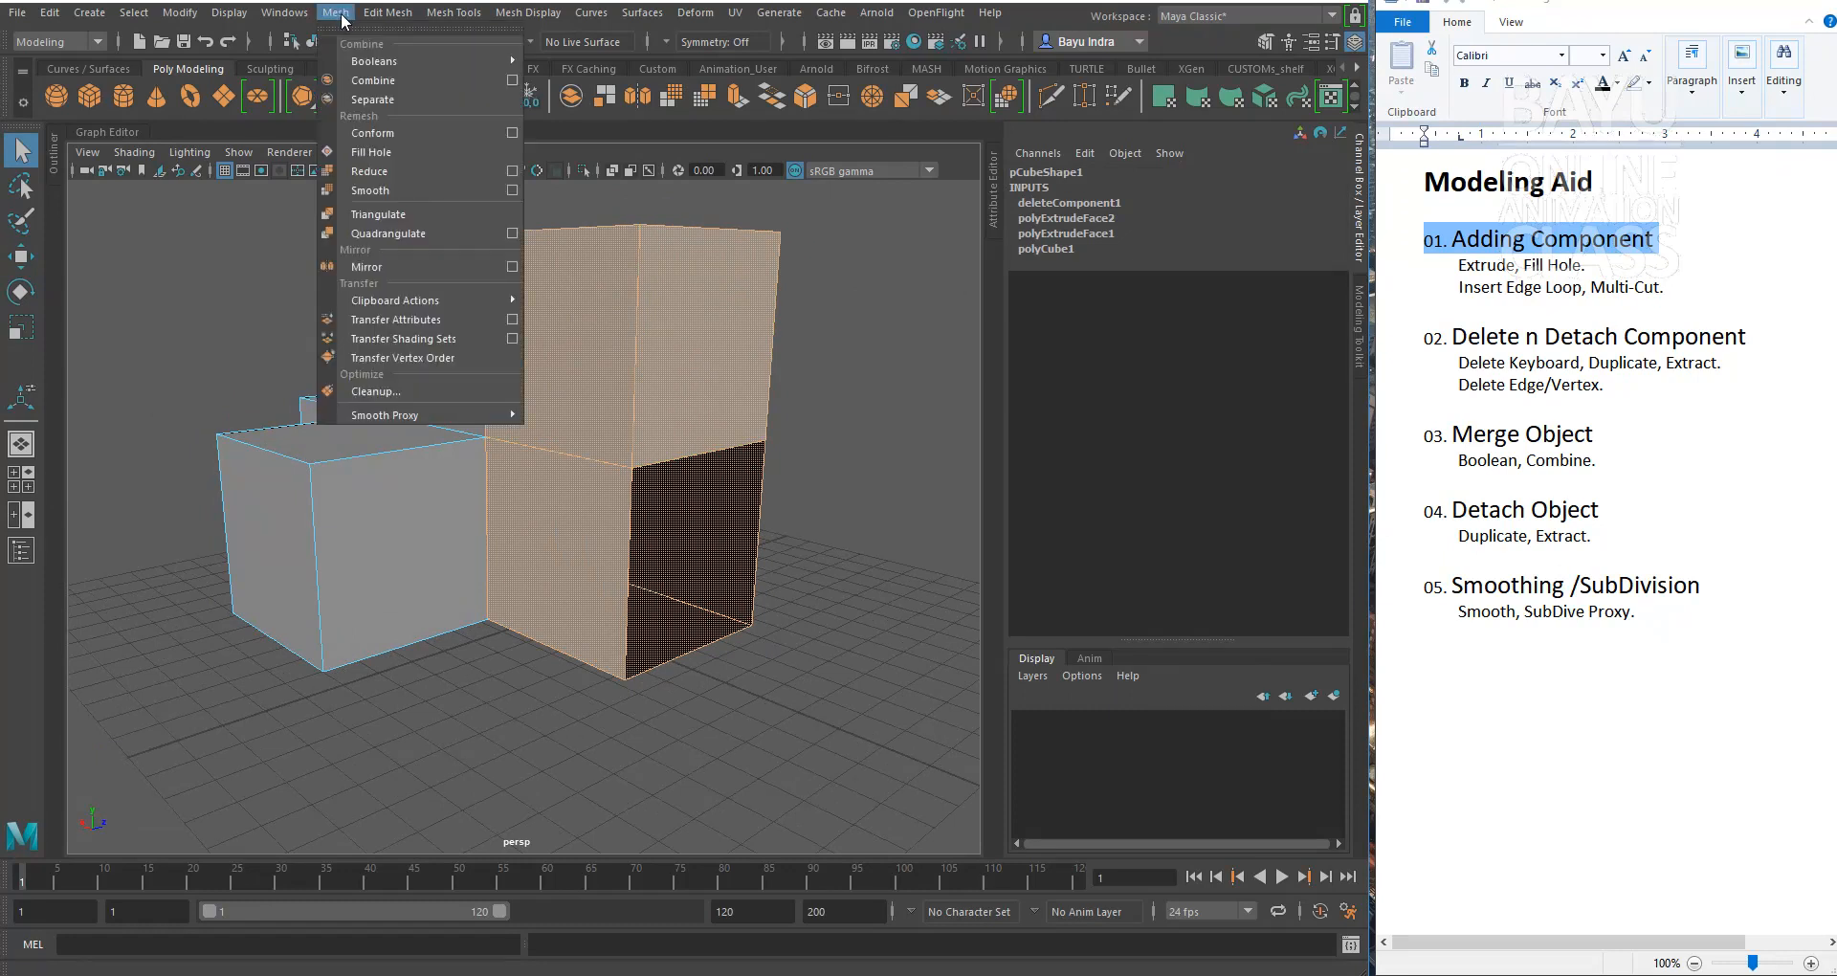
left_click(396, 153)
left_click_drag(820, 523, 578, 508, "alt")
left_click(878, 551)
Step: Extrude the top face of the side block farthest from the tower with Local Translate Z 10
right_click_drag(541, 405, 549, 463)
left_click(330, 450)
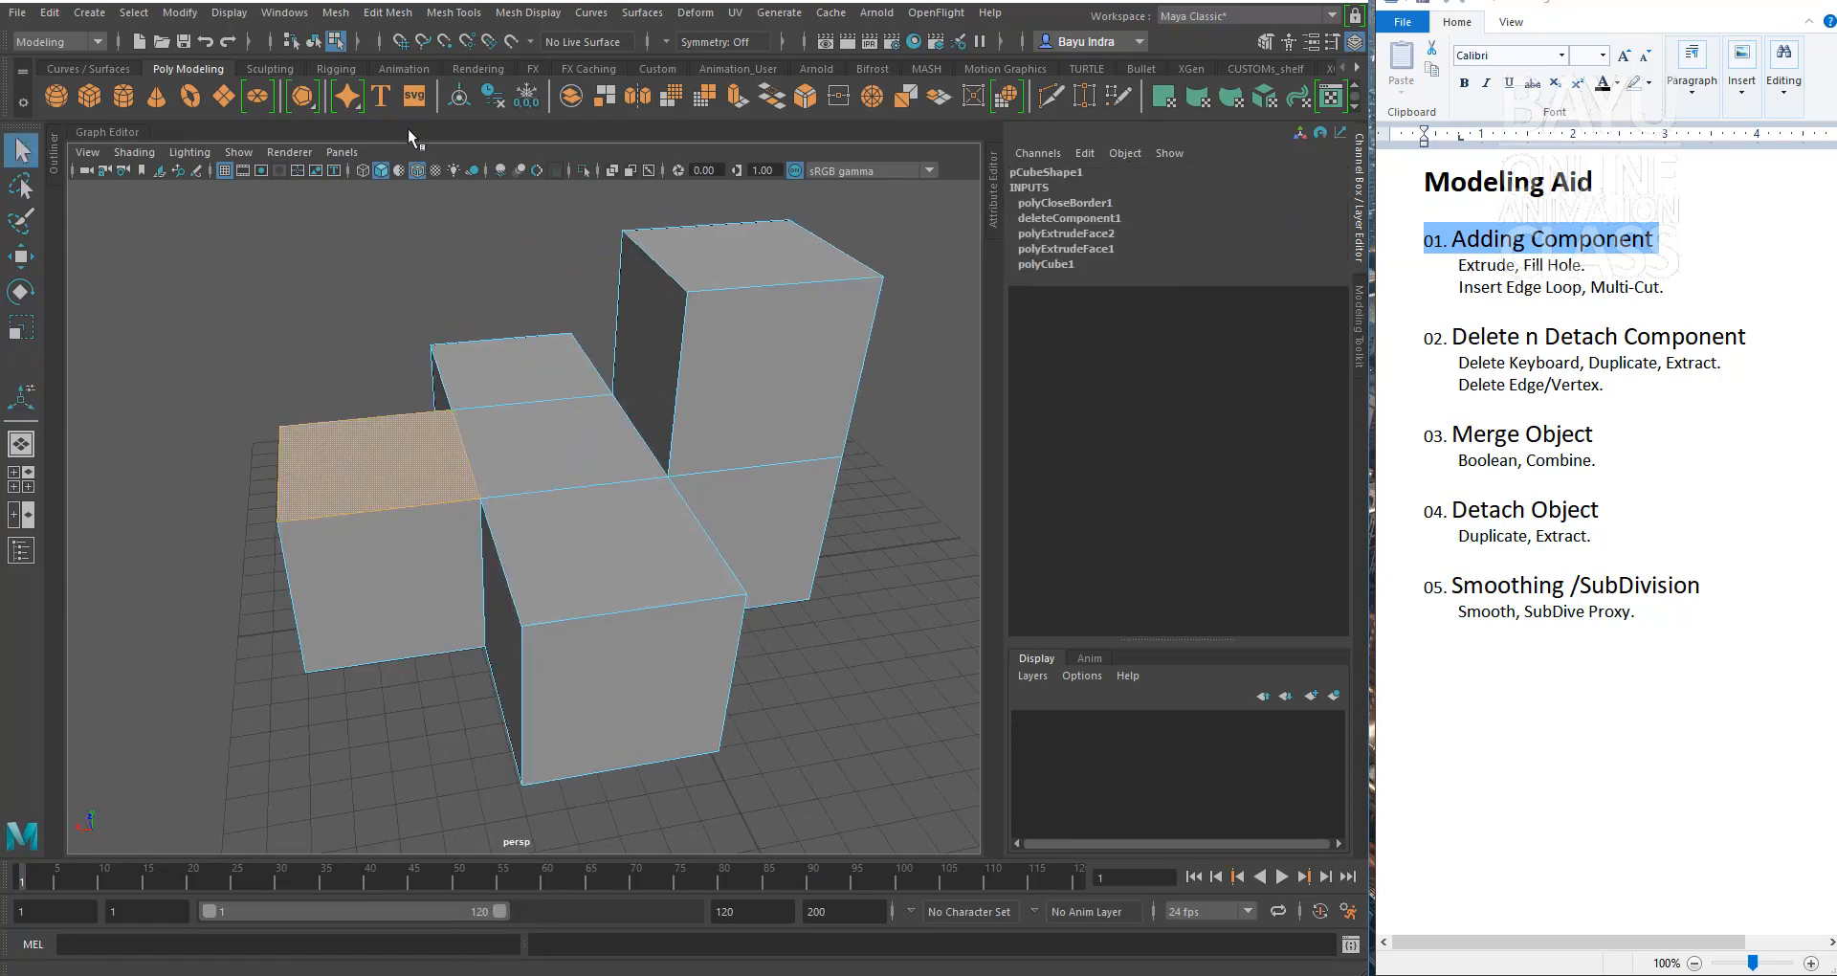
left_click(382, 14)
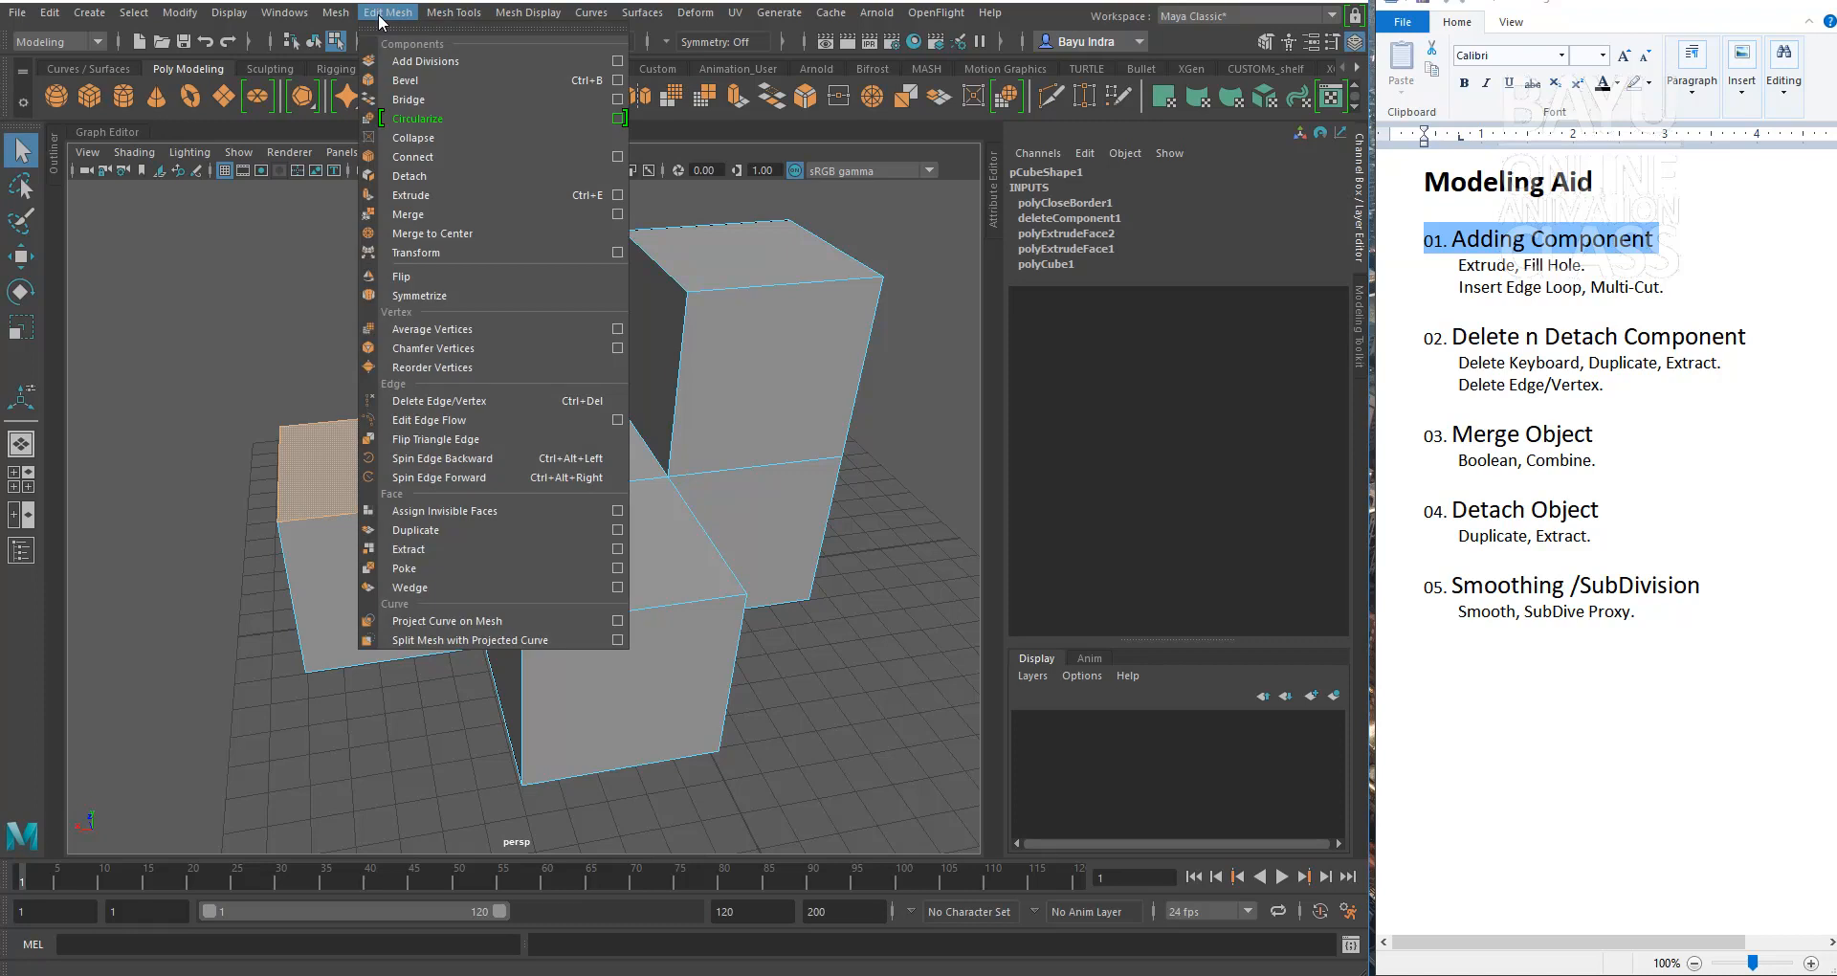
left_click(449, 193)
left_click(891, 559)
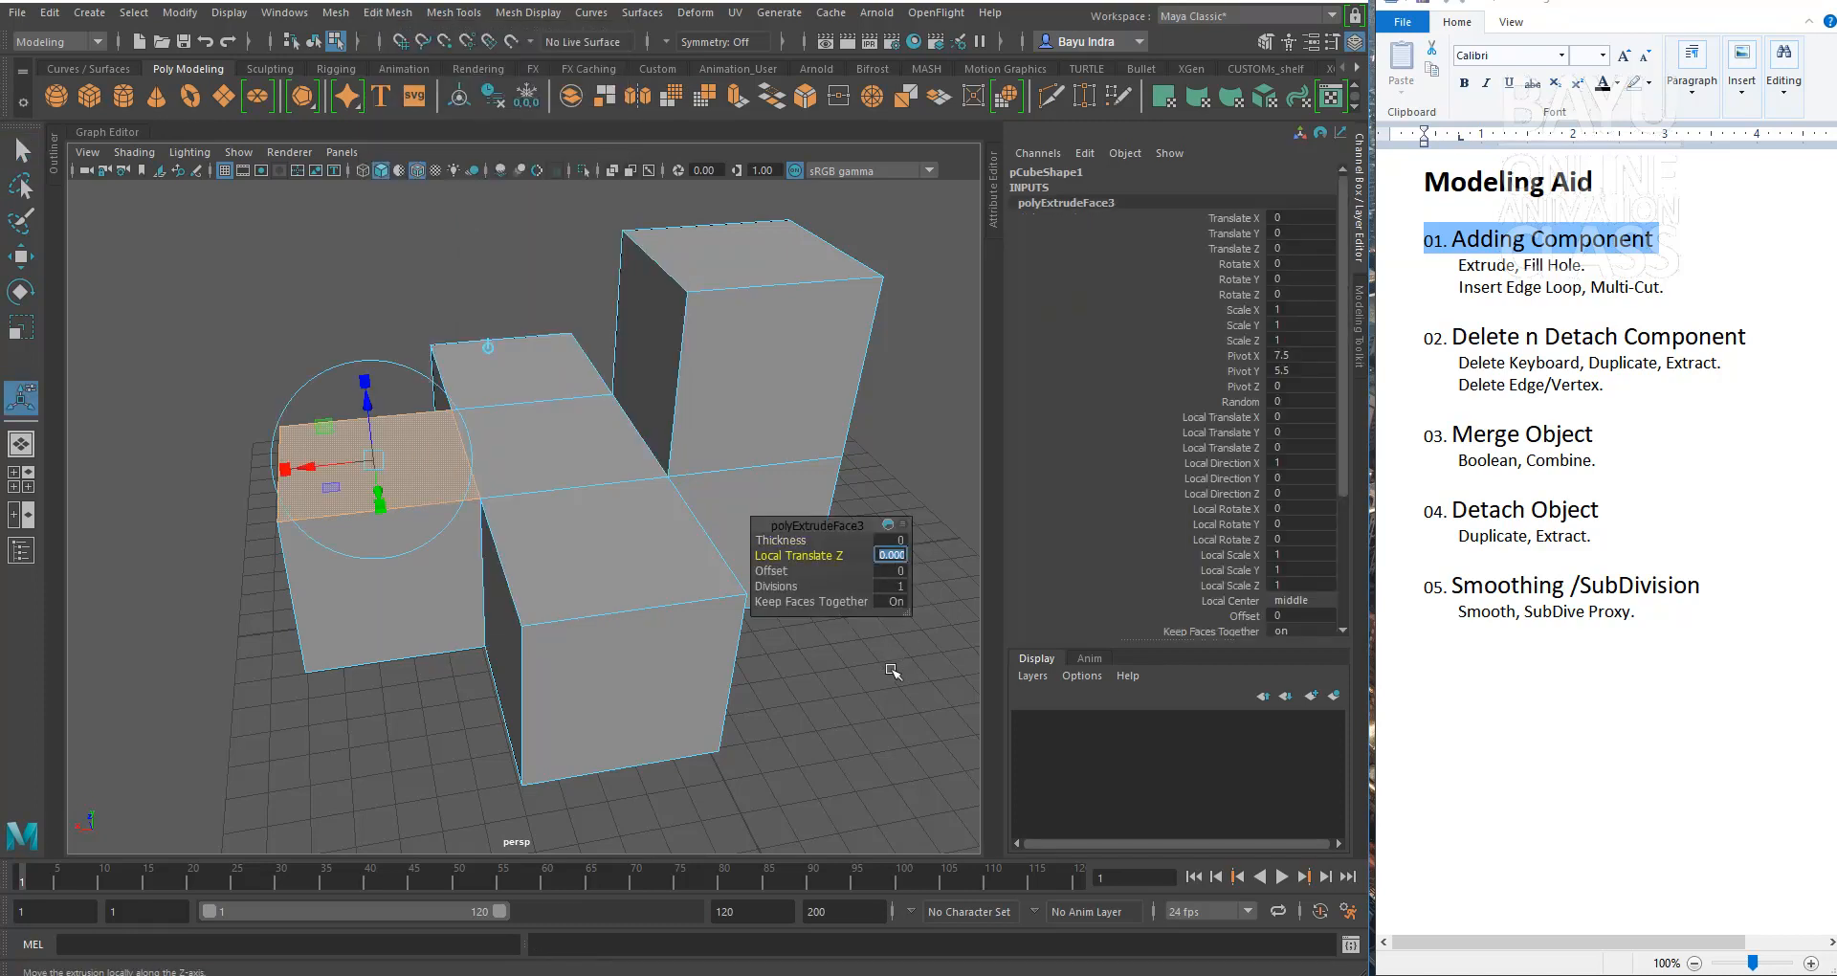
type("10")
key("Return")
left_click(617, 569)
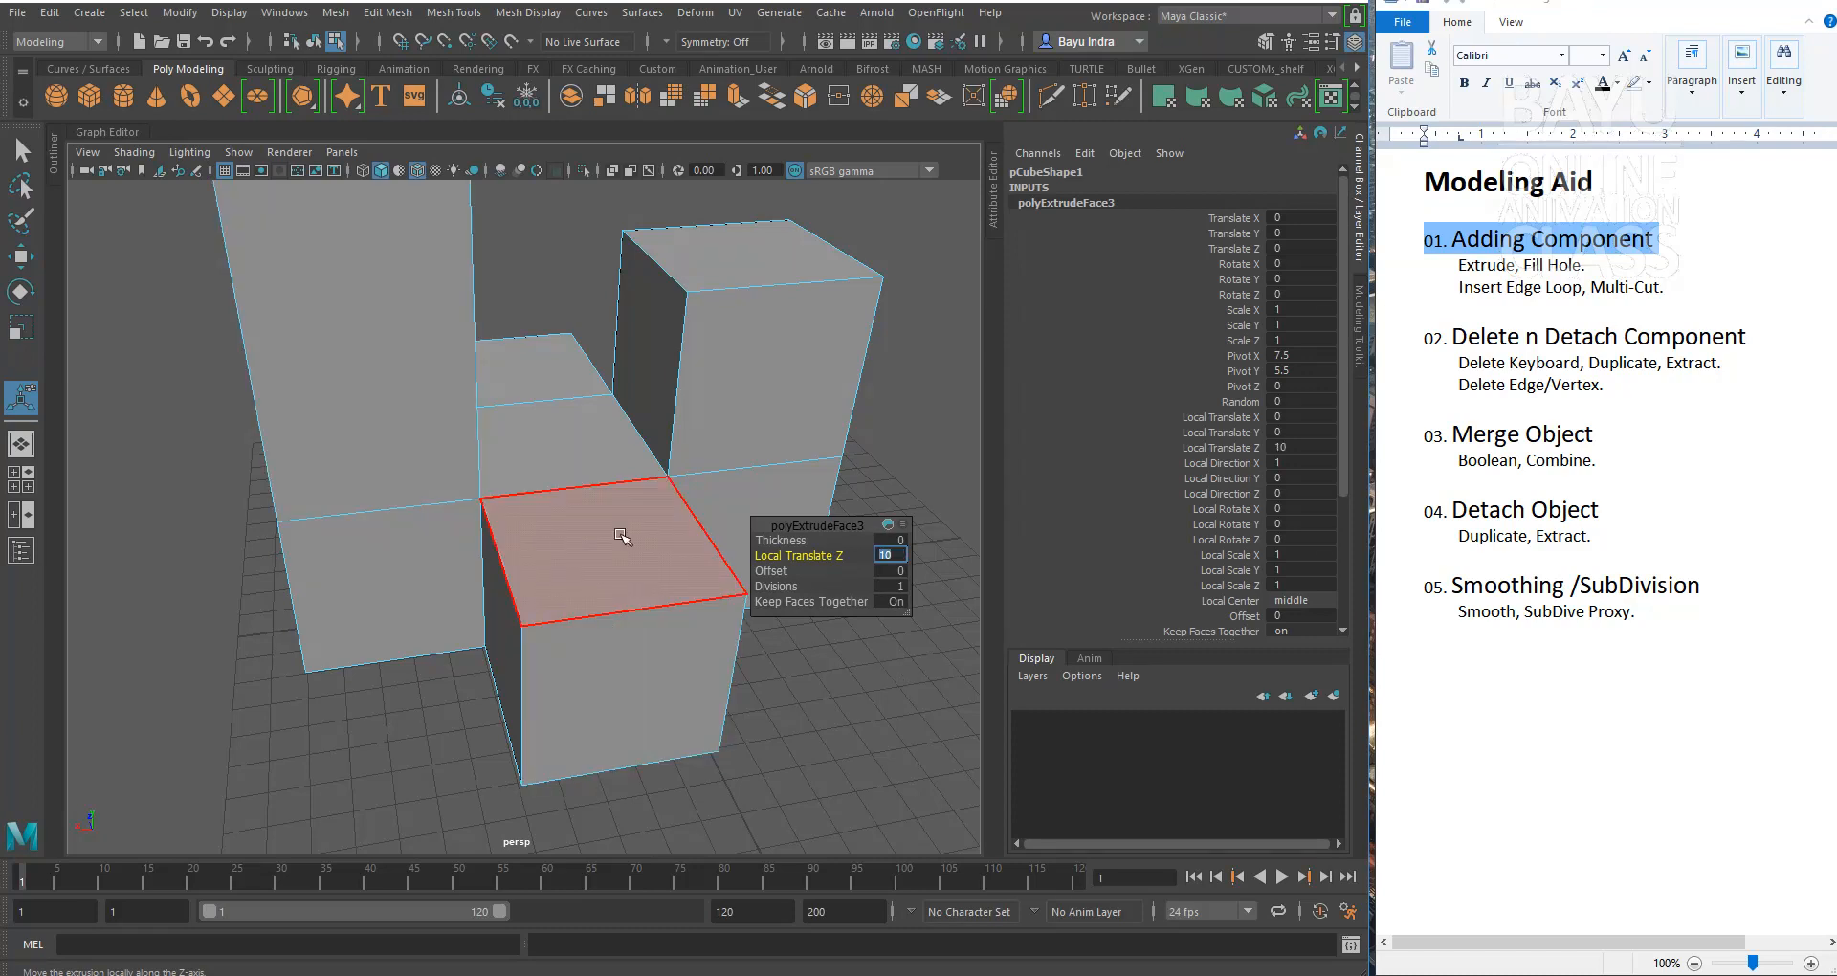
right_click_drag(617, 569, 637, 571, "alt")
left_click_drag(635, 570, 603, 623, "alt")
left_click(883, 292)
Step: Open the Insert Edge Loop tool's settings and move the window clear of the tall column
left_click(521, 416)
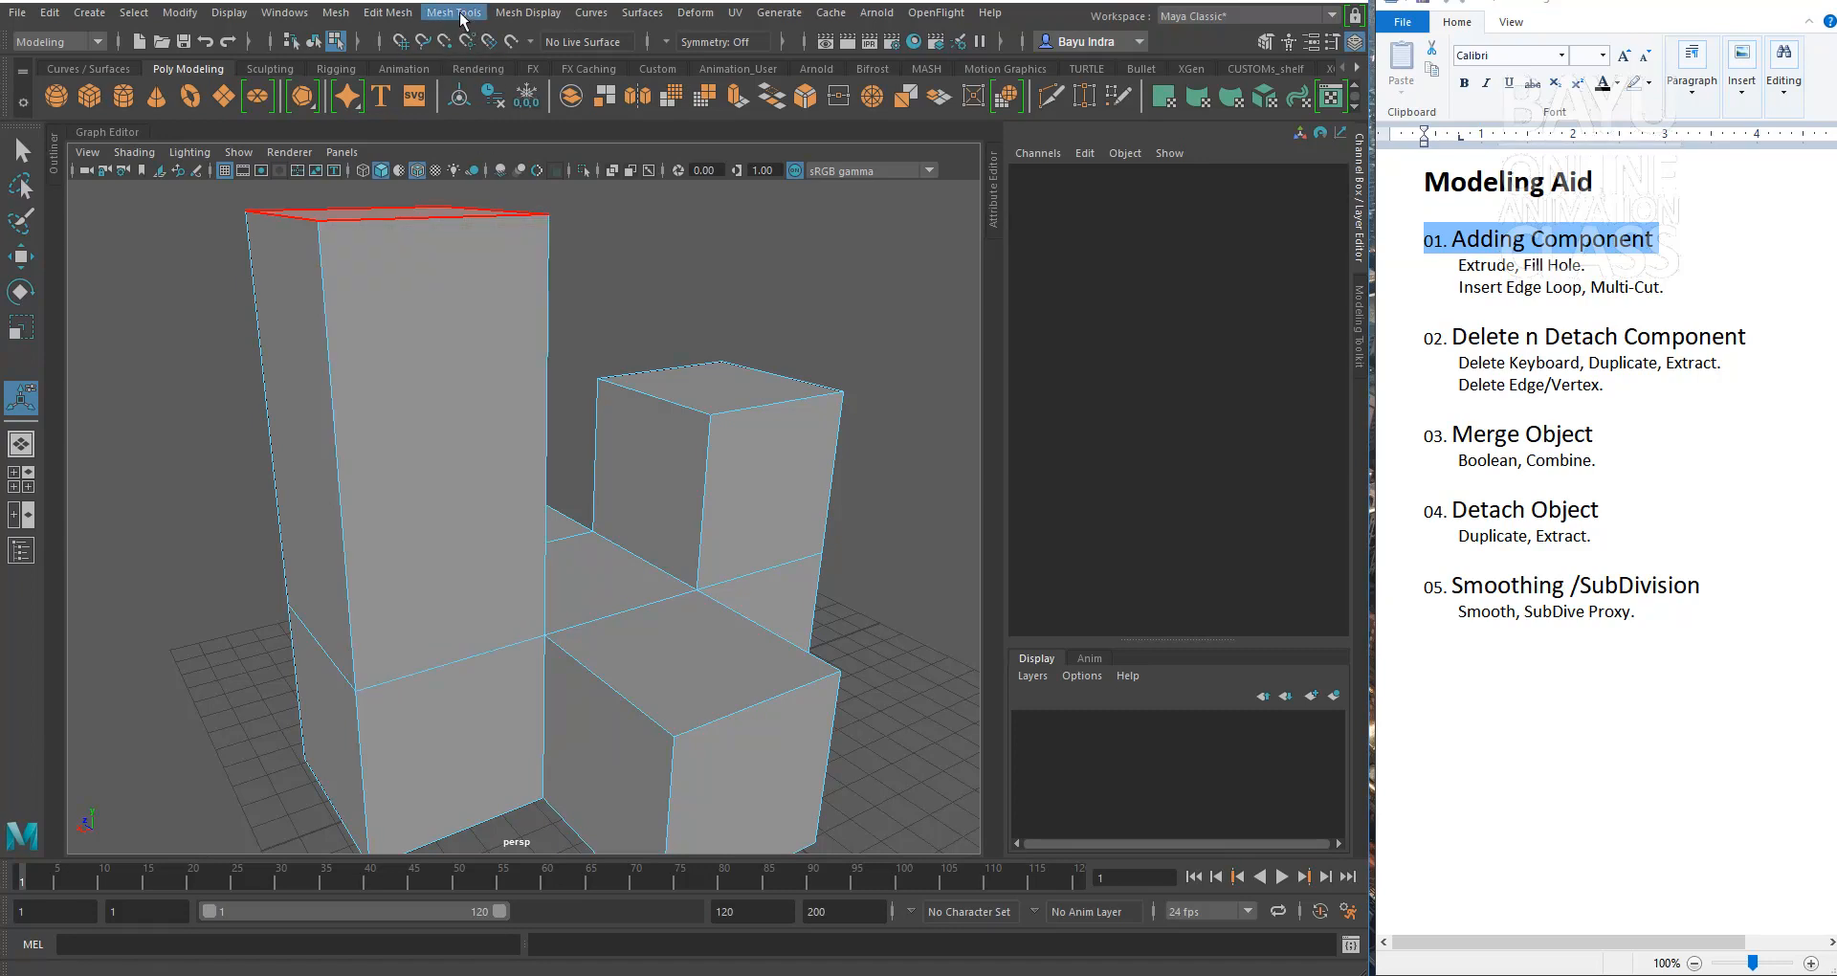
left_click(463, 19)
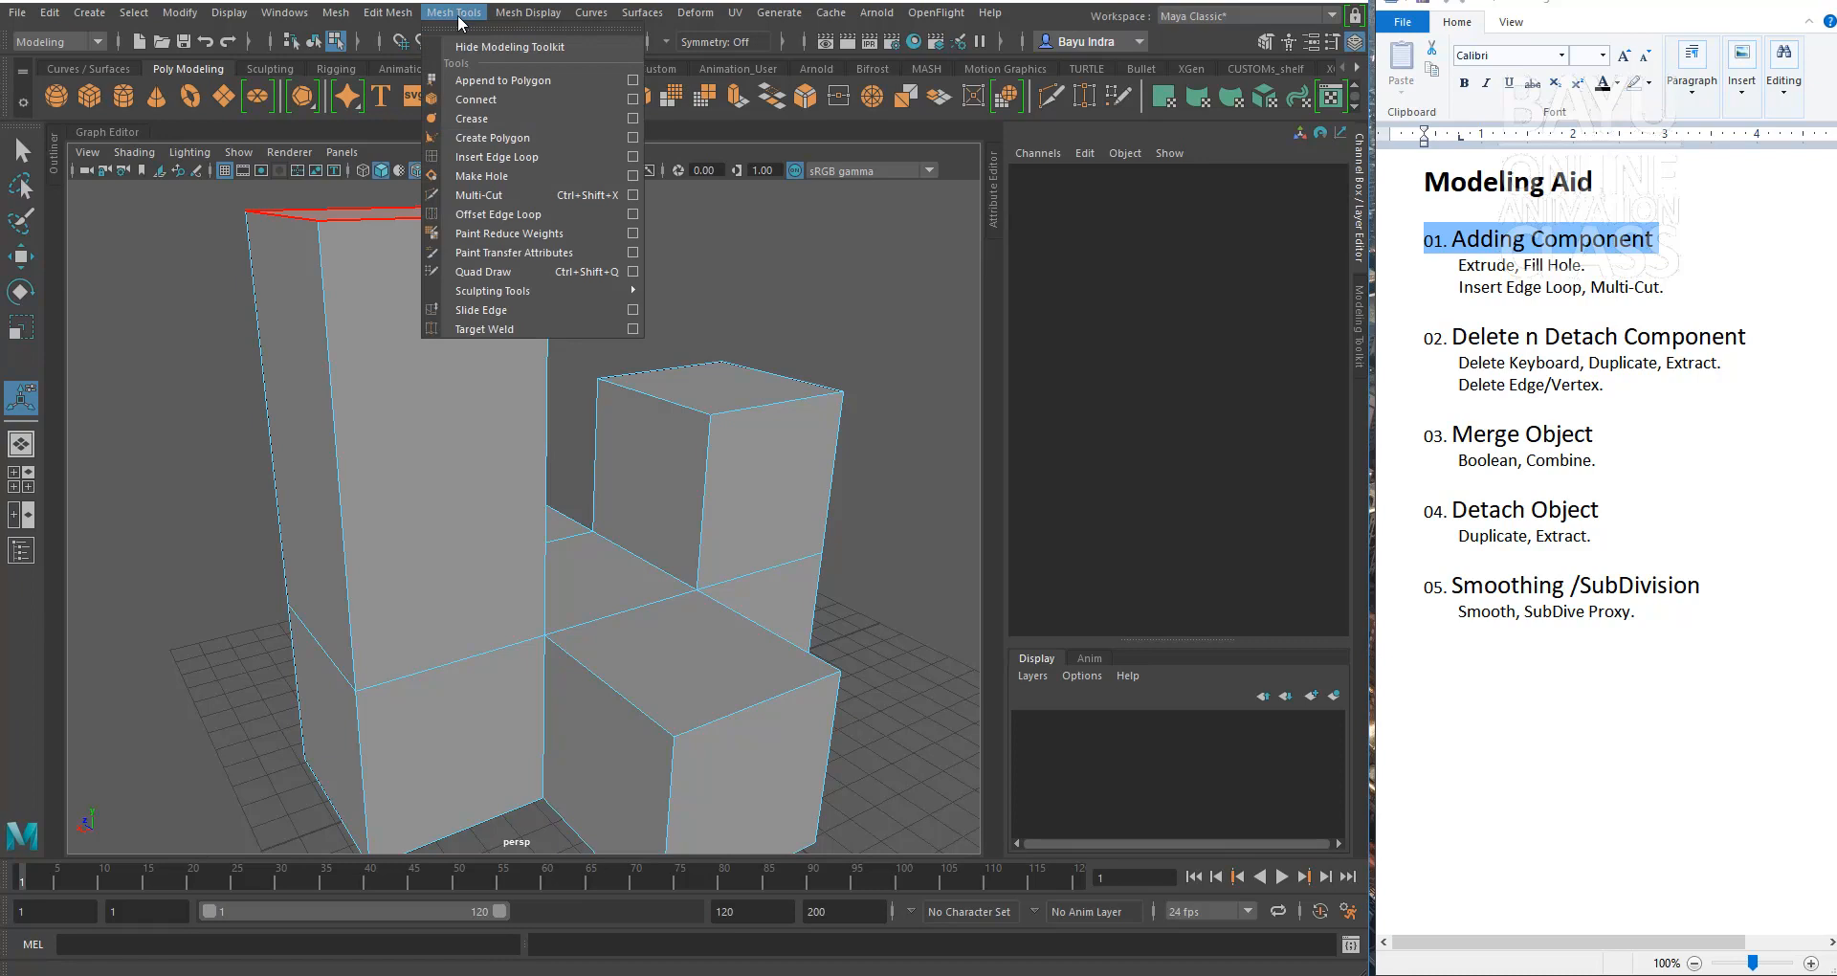
left_click(632, 158)
left_click_drag(373, 89, 1085, 94)
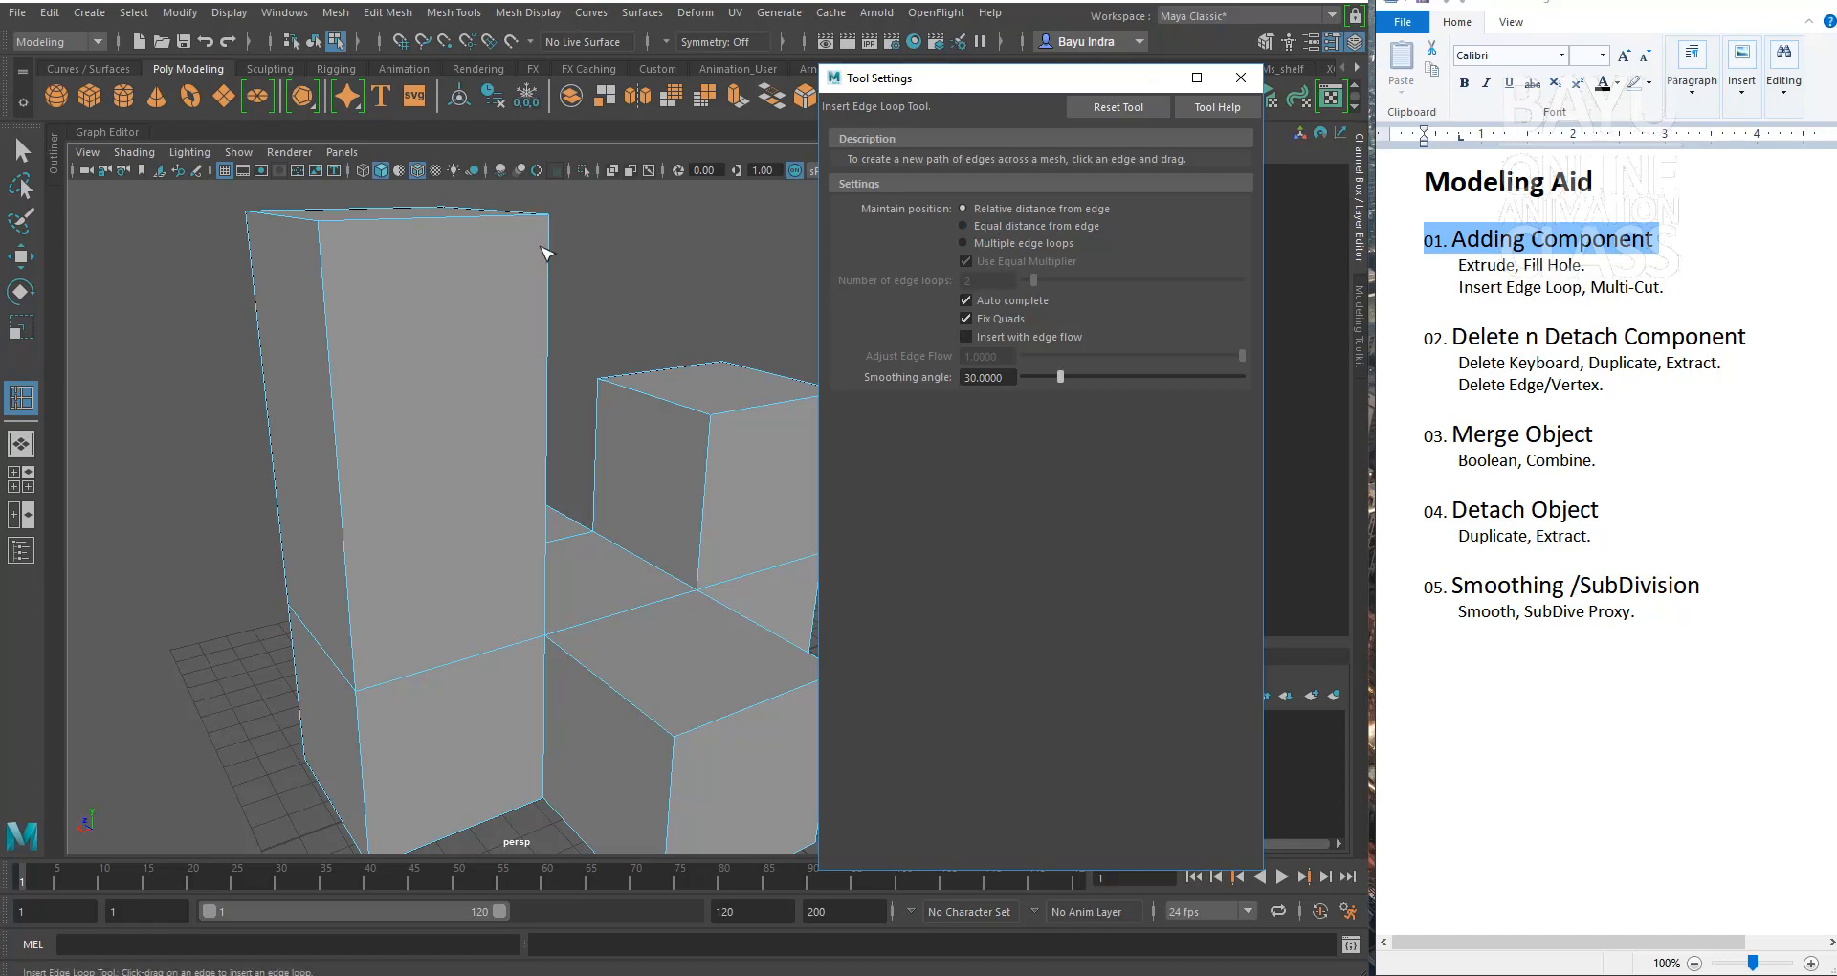
Step: Try inserting an edge loop near the tall column's top with Relative distance from edge, and undo it
left_click_drag(550, 241, 578, 337)
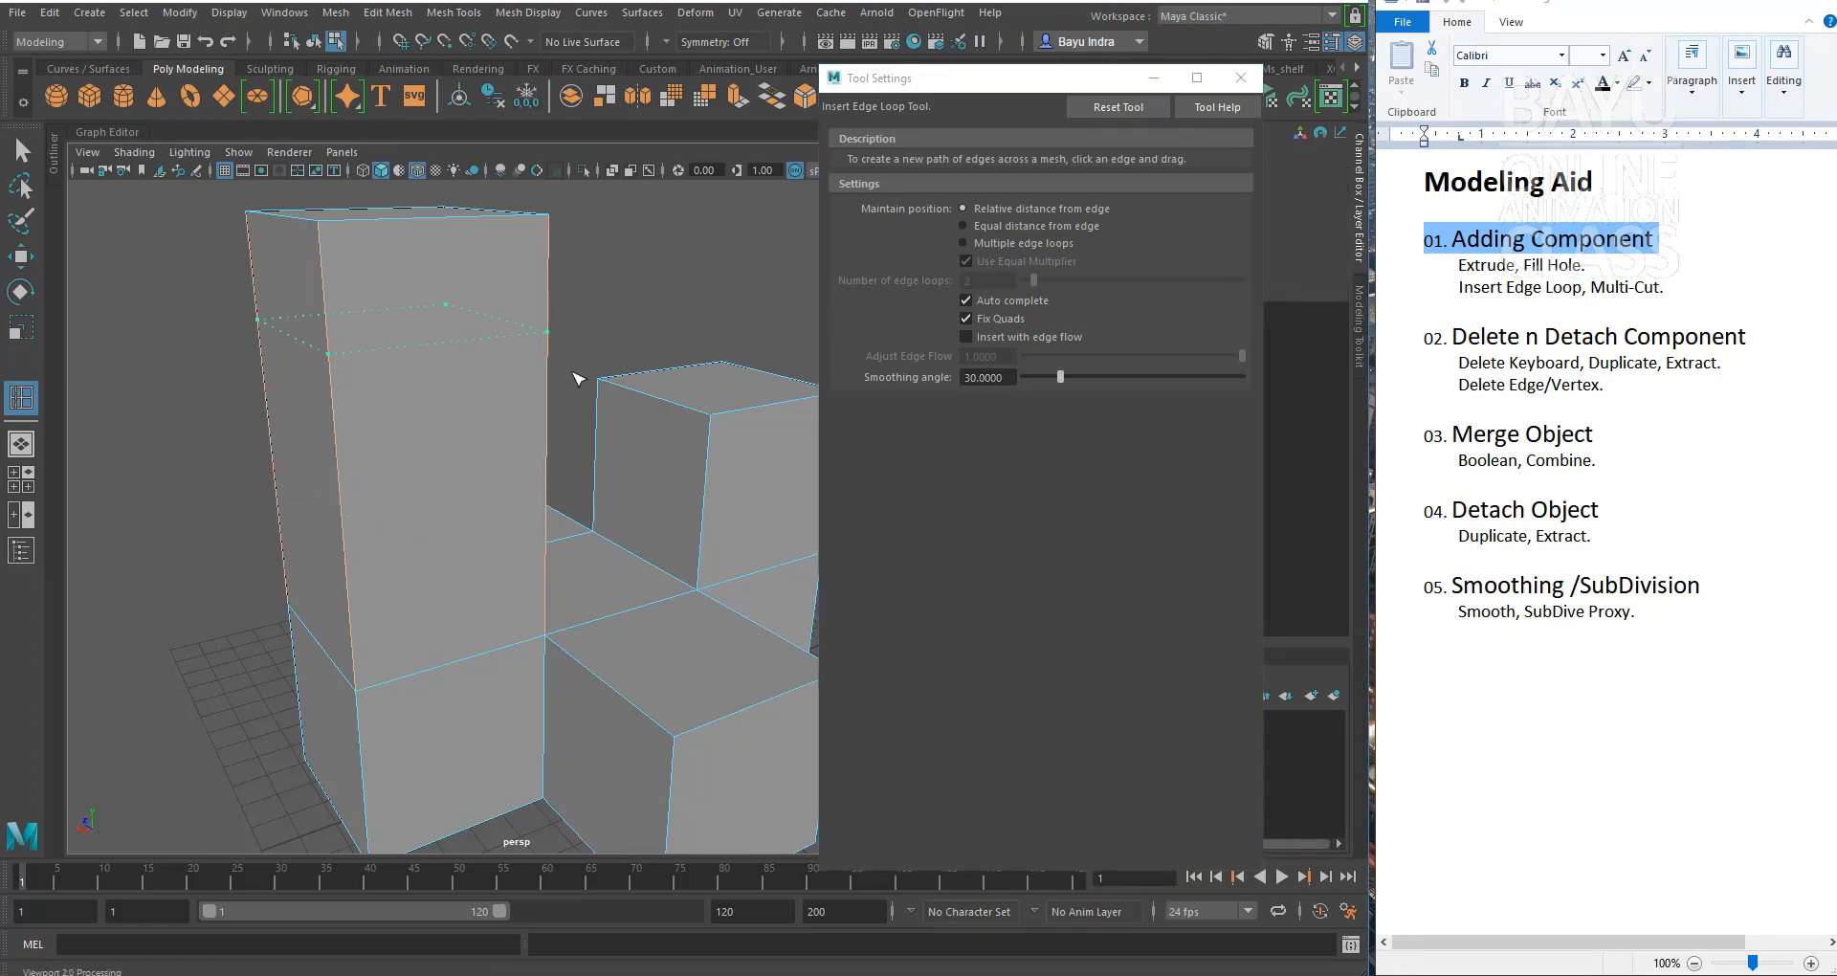
mouse_move(568, 453)
left_mouse_down()
mouse_move(551, 411)
mouse_move(585, 267)
mouse_move(549, 456)
mouse_move(562, 391)
mouse_move(553, 437)
left_mouse_up()
left_click_drag(562, 323, 564, 322)
key("ctrl+z")
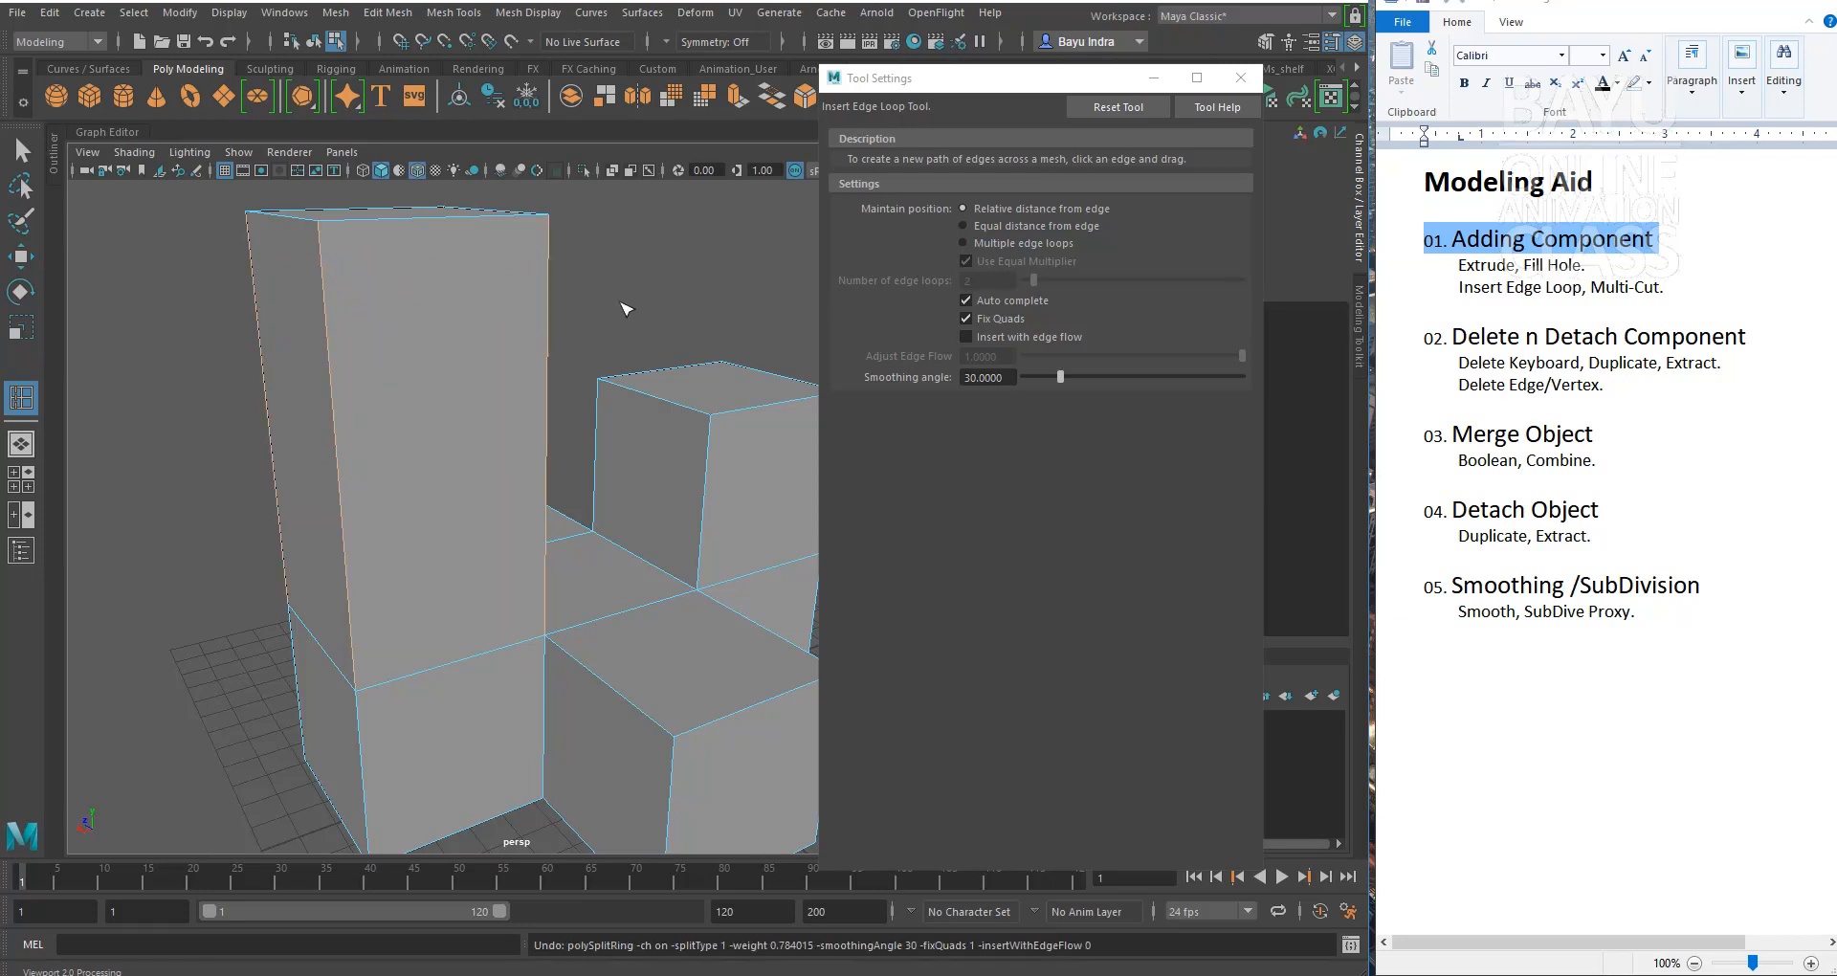
Step: Try inserting an edge loop on the tall column with Equal distance from edge, and undo it
left_click(999, 226)
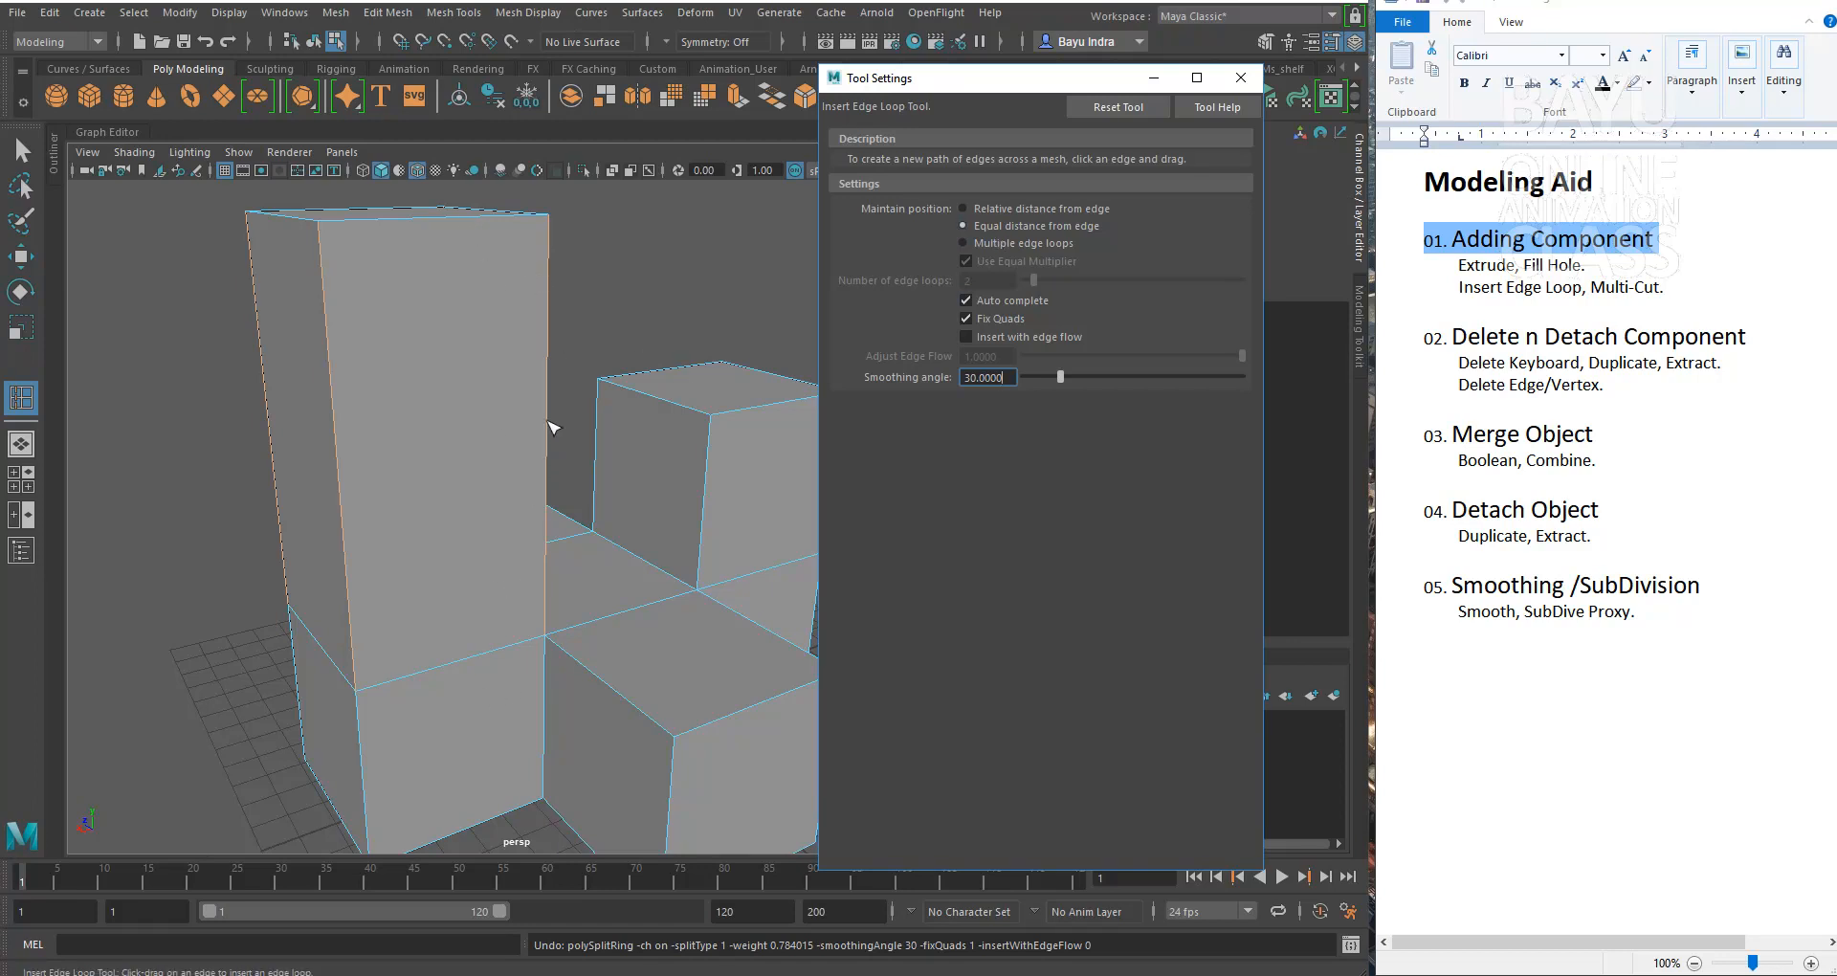
left_click(553, 325)
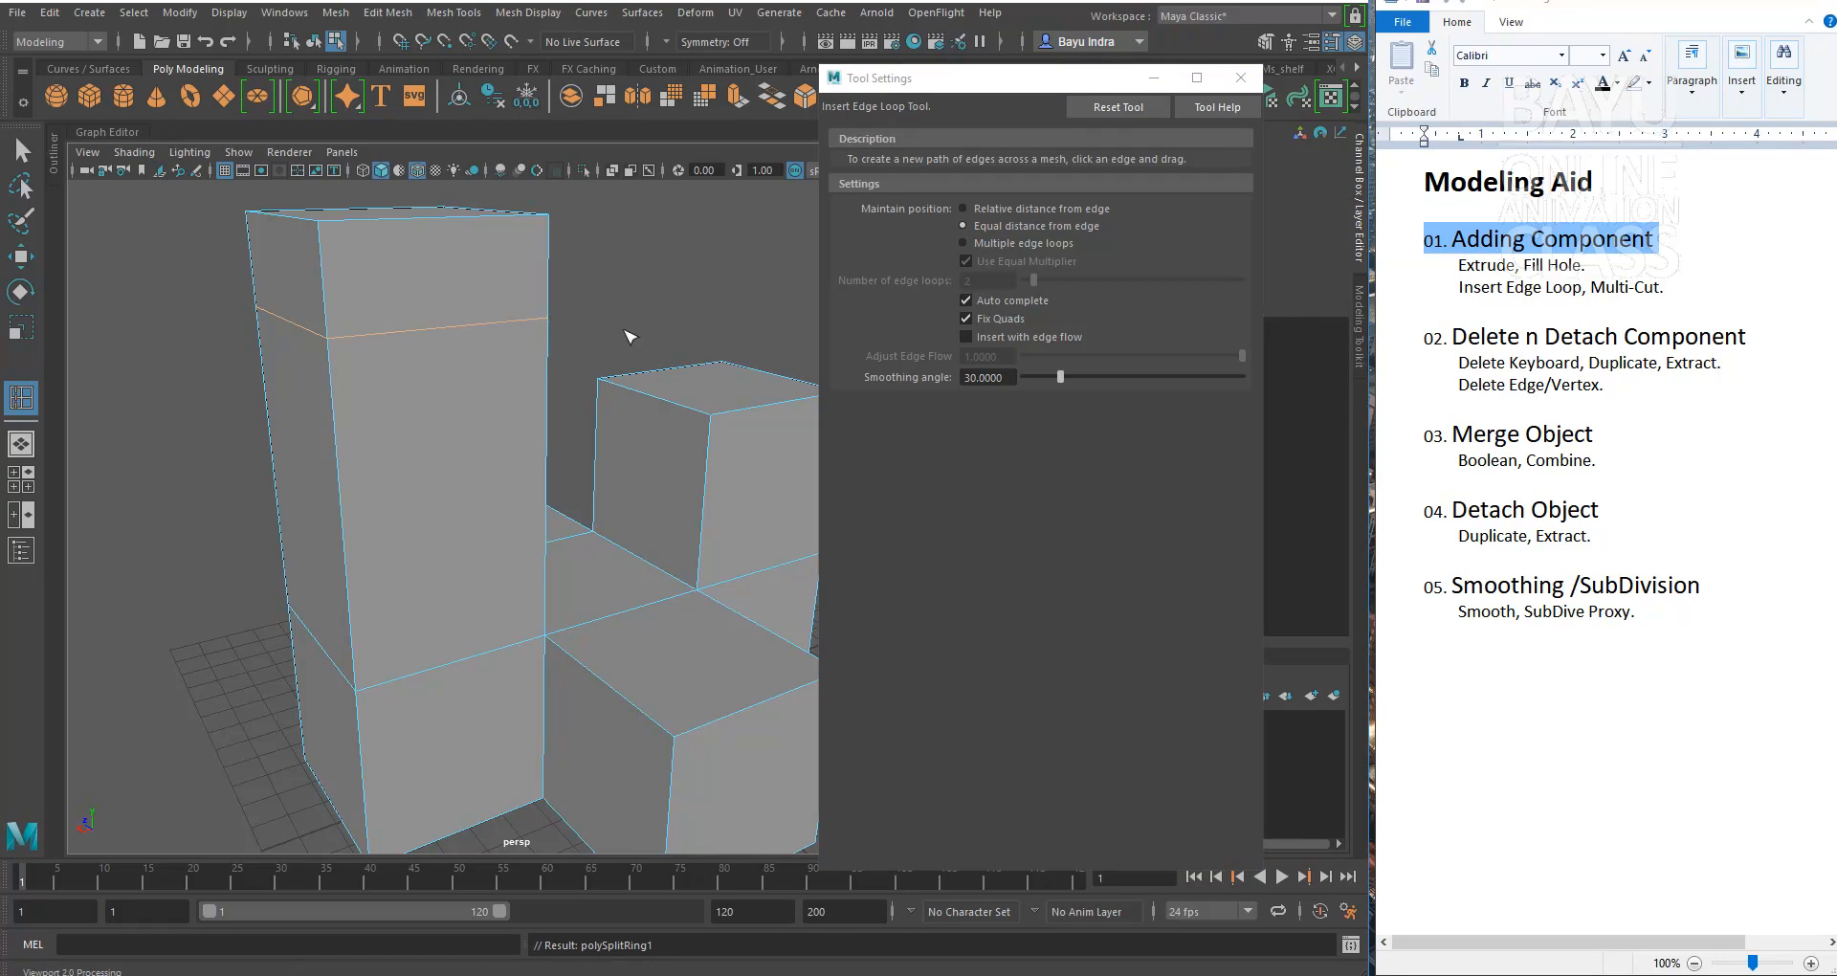
key("ctrl+z")
Step: Insert 3 evenly spaced edge loops around the tall column using the Multiple edge loops option
left_click(1002, 241)
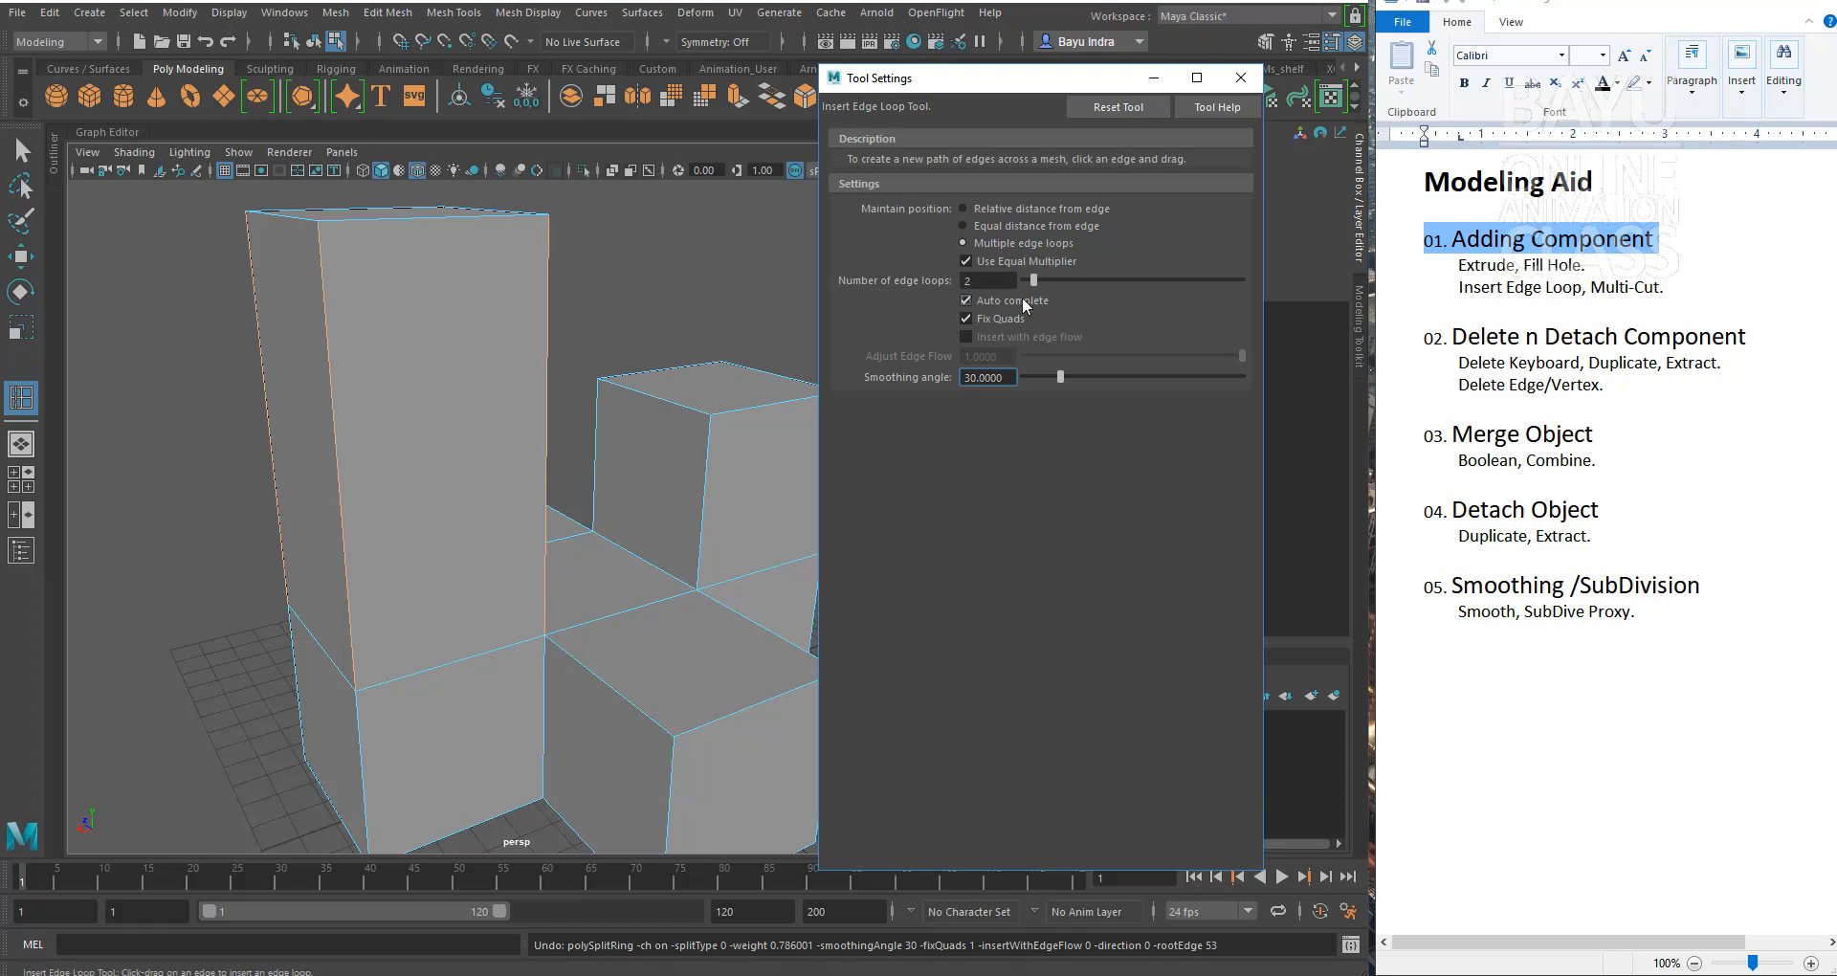
double_click(990, 281)
left_click(548, 287)
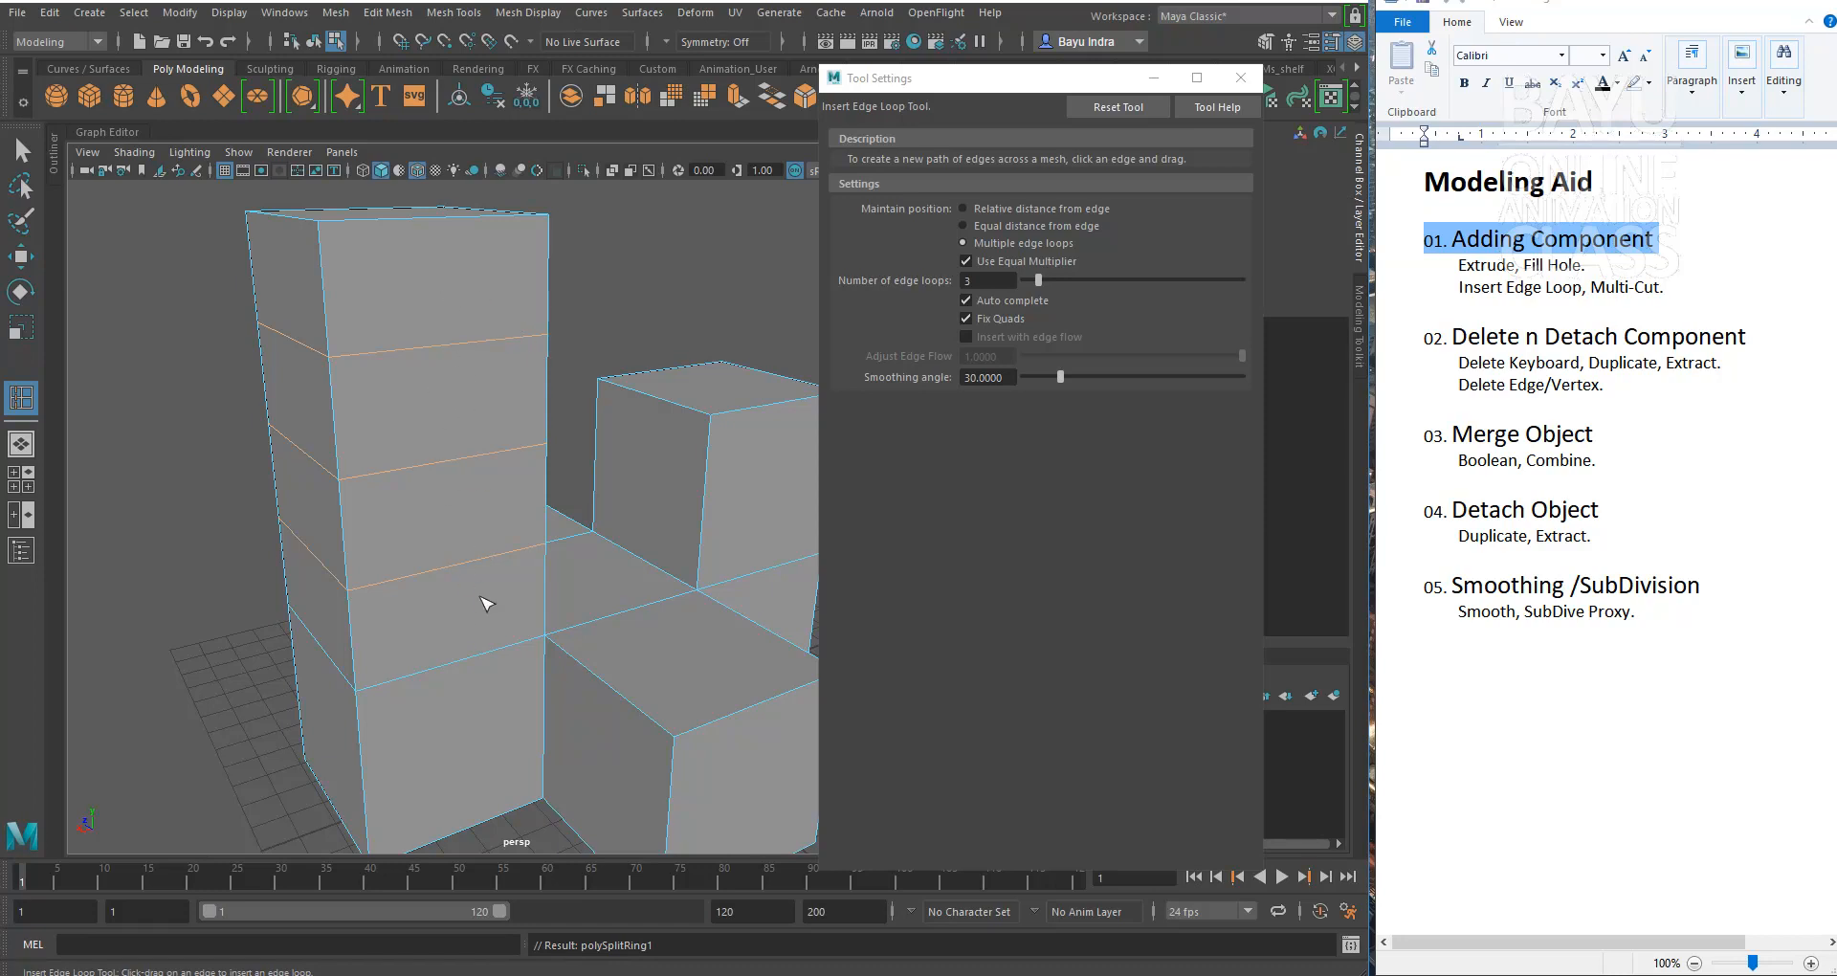
middle_click_drag(484, 513, 453, 513, "alt")
left_click_drag(454, 513, 479, 549, "alt")
mouse_move(480, 549)
middle_mouse_down("alt")
mouse_move(492, 507)
mouse_move(474, 526)
middle_mouse_up("alt")
left_click_drag(426, 516, 508, 525, "alt")
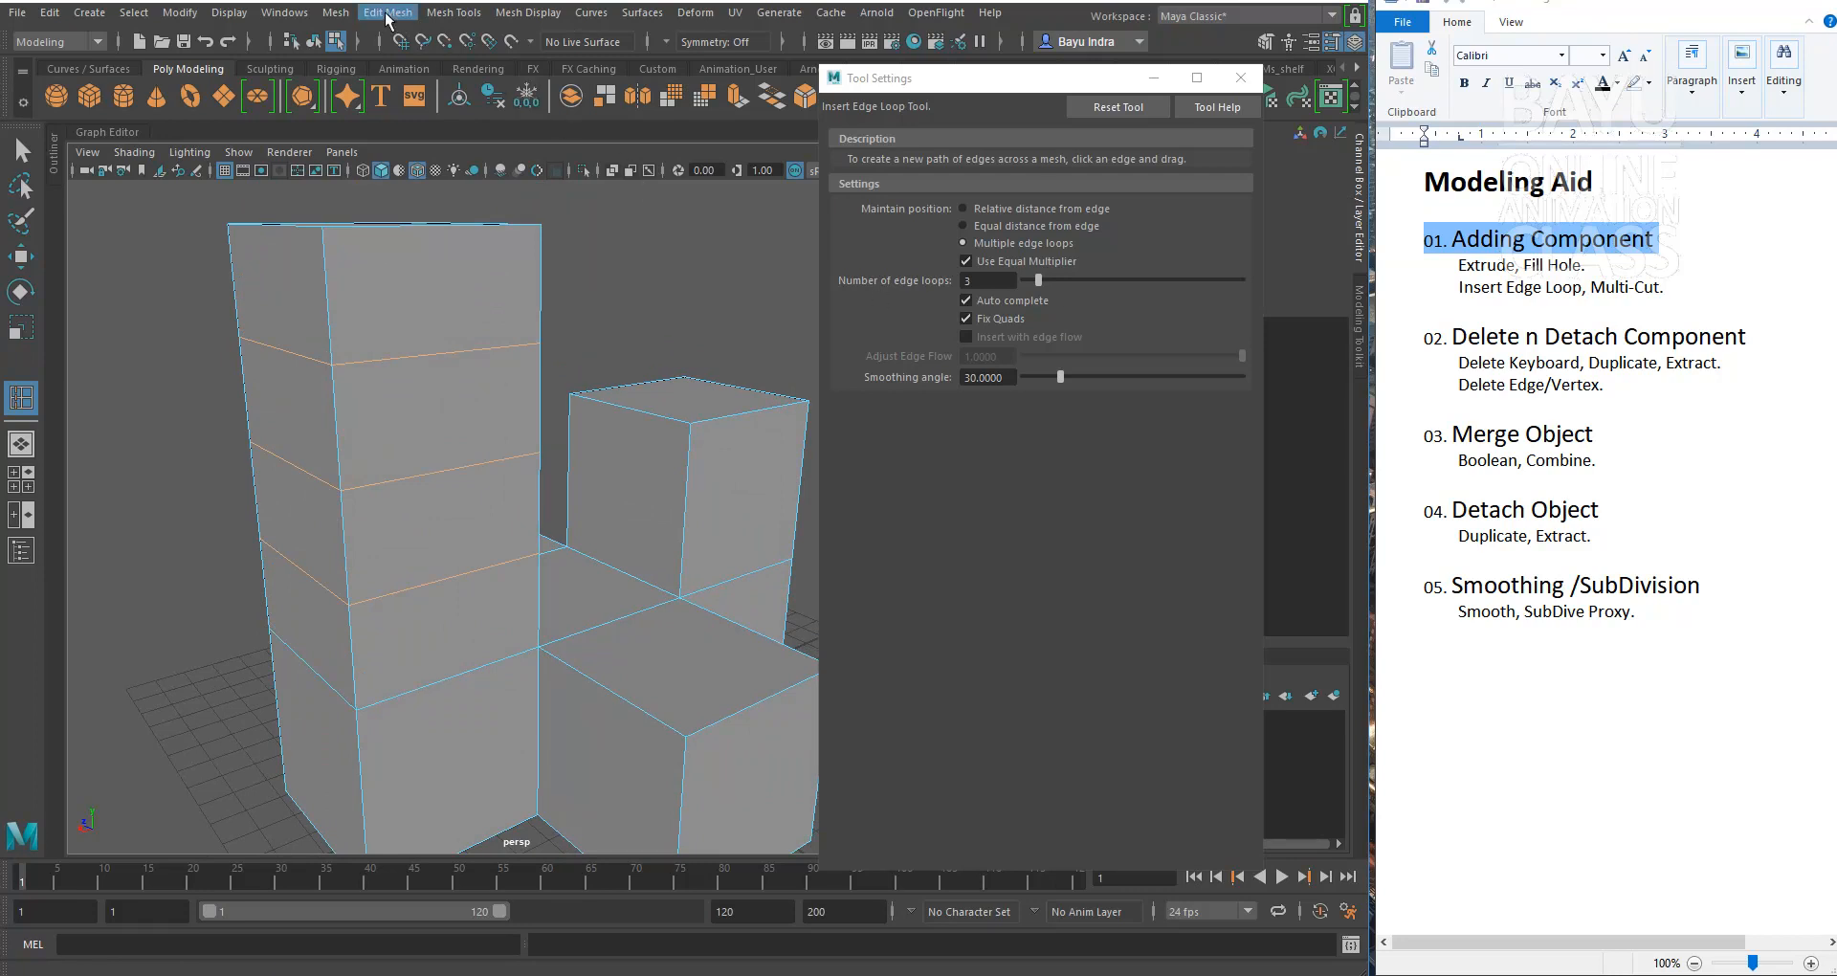
Step: Delete the first and third of the tall column's three inserted edge loops with Delete Edge/Vertex
key("w")
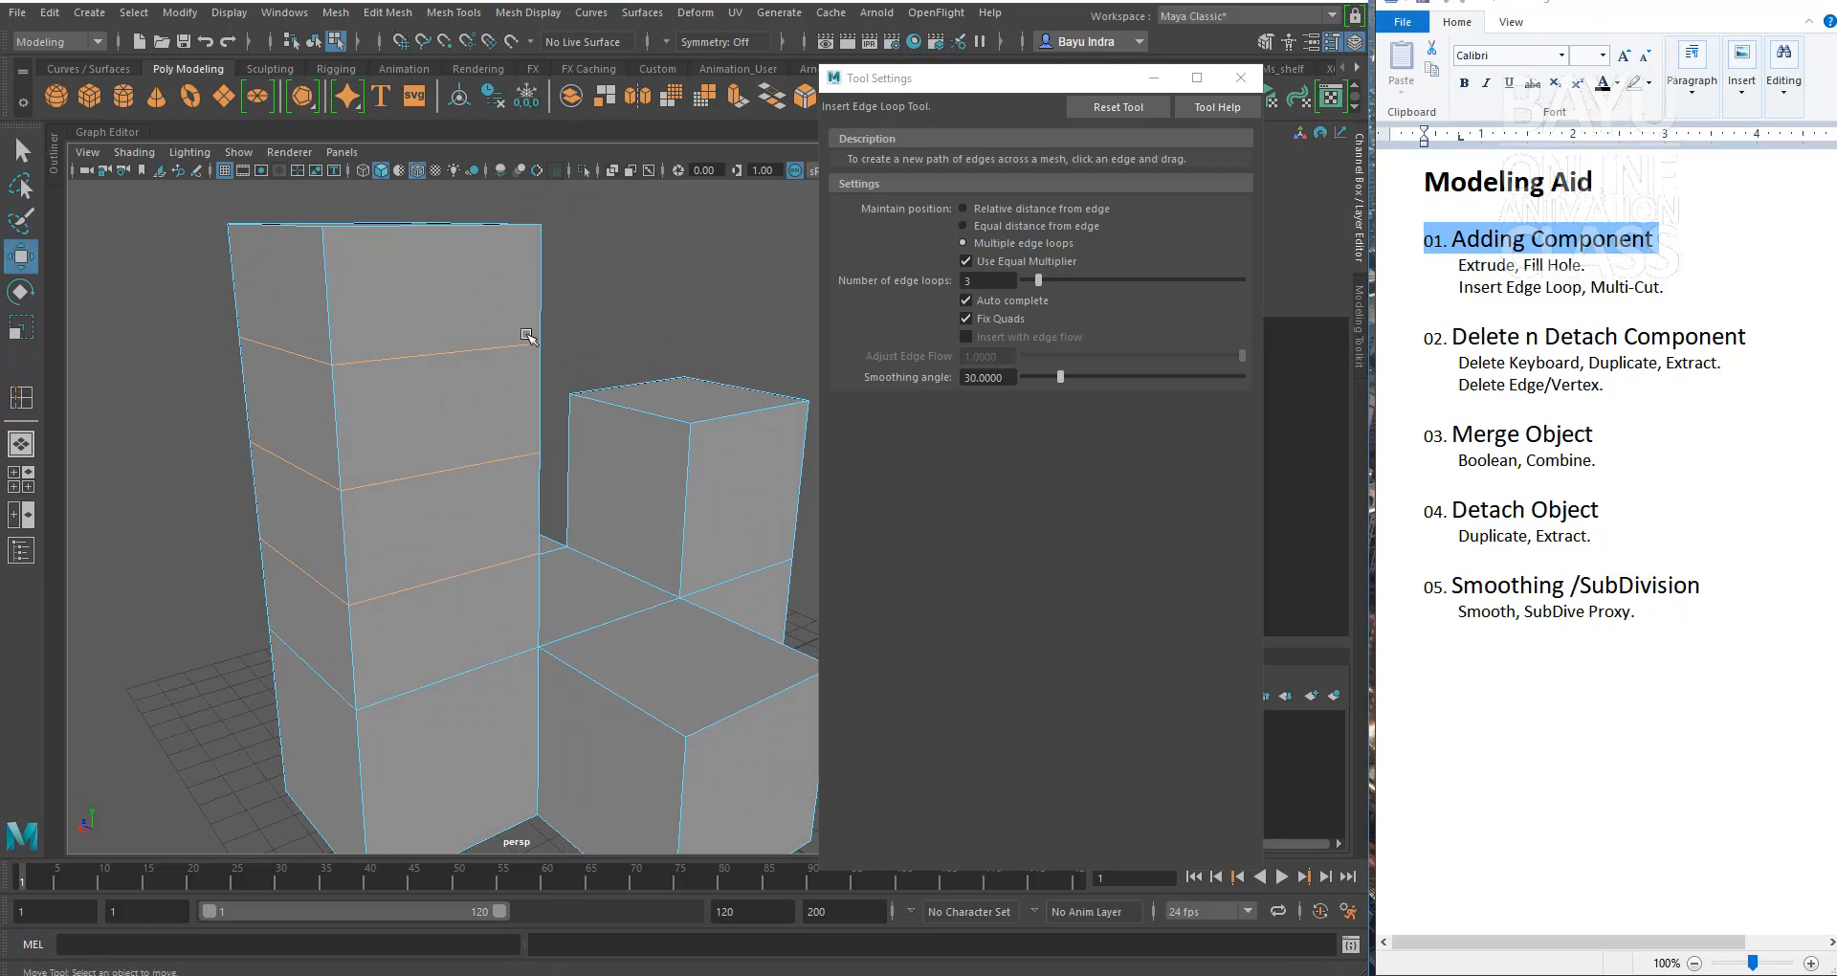
left_click(493, 352)
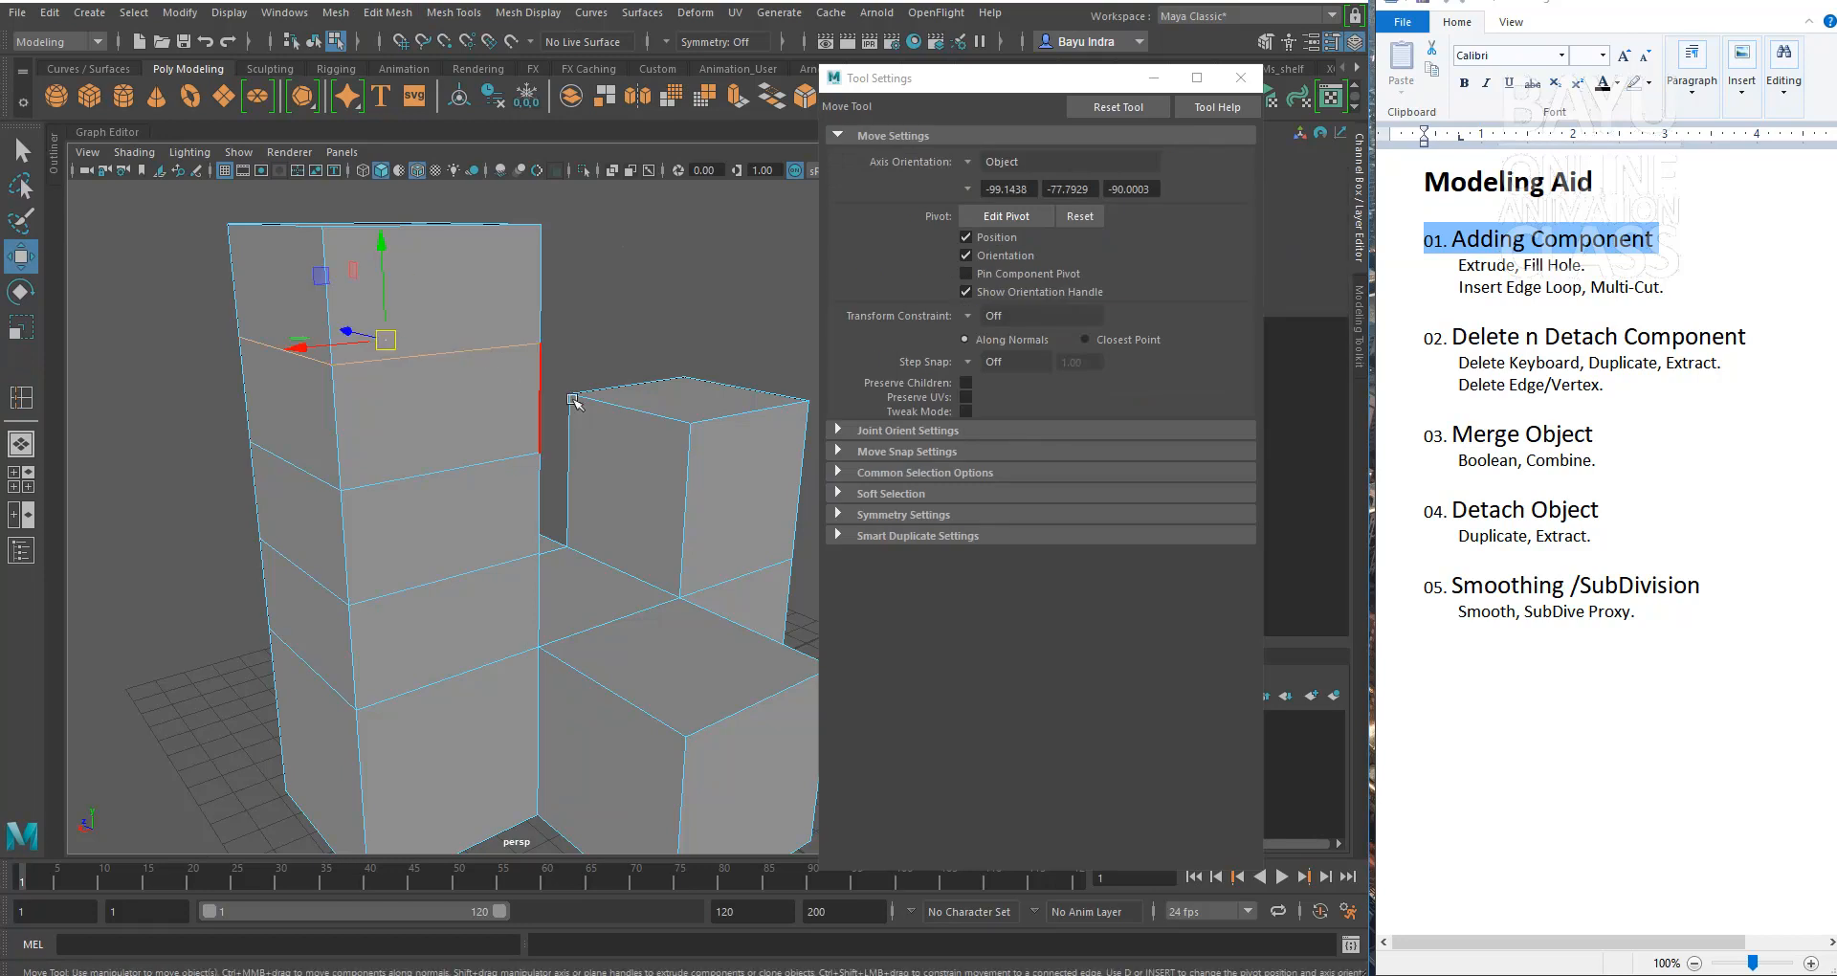
left_click(622, 279)
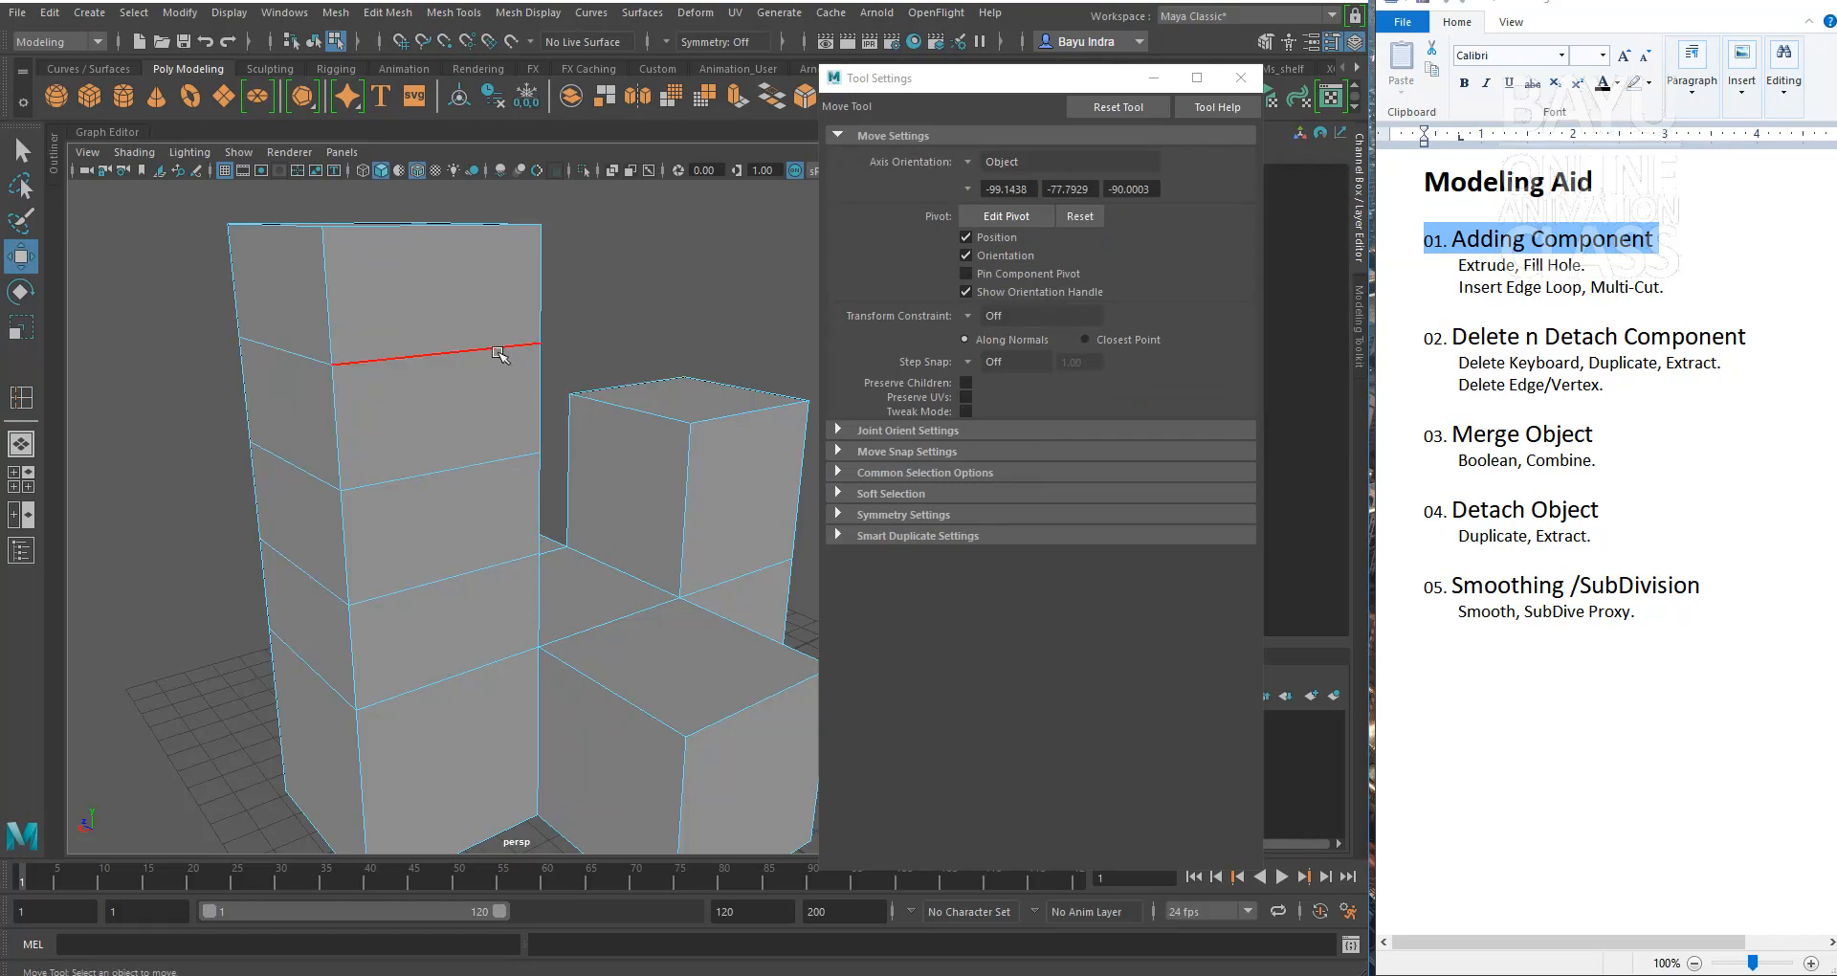
left_click(495, 352)
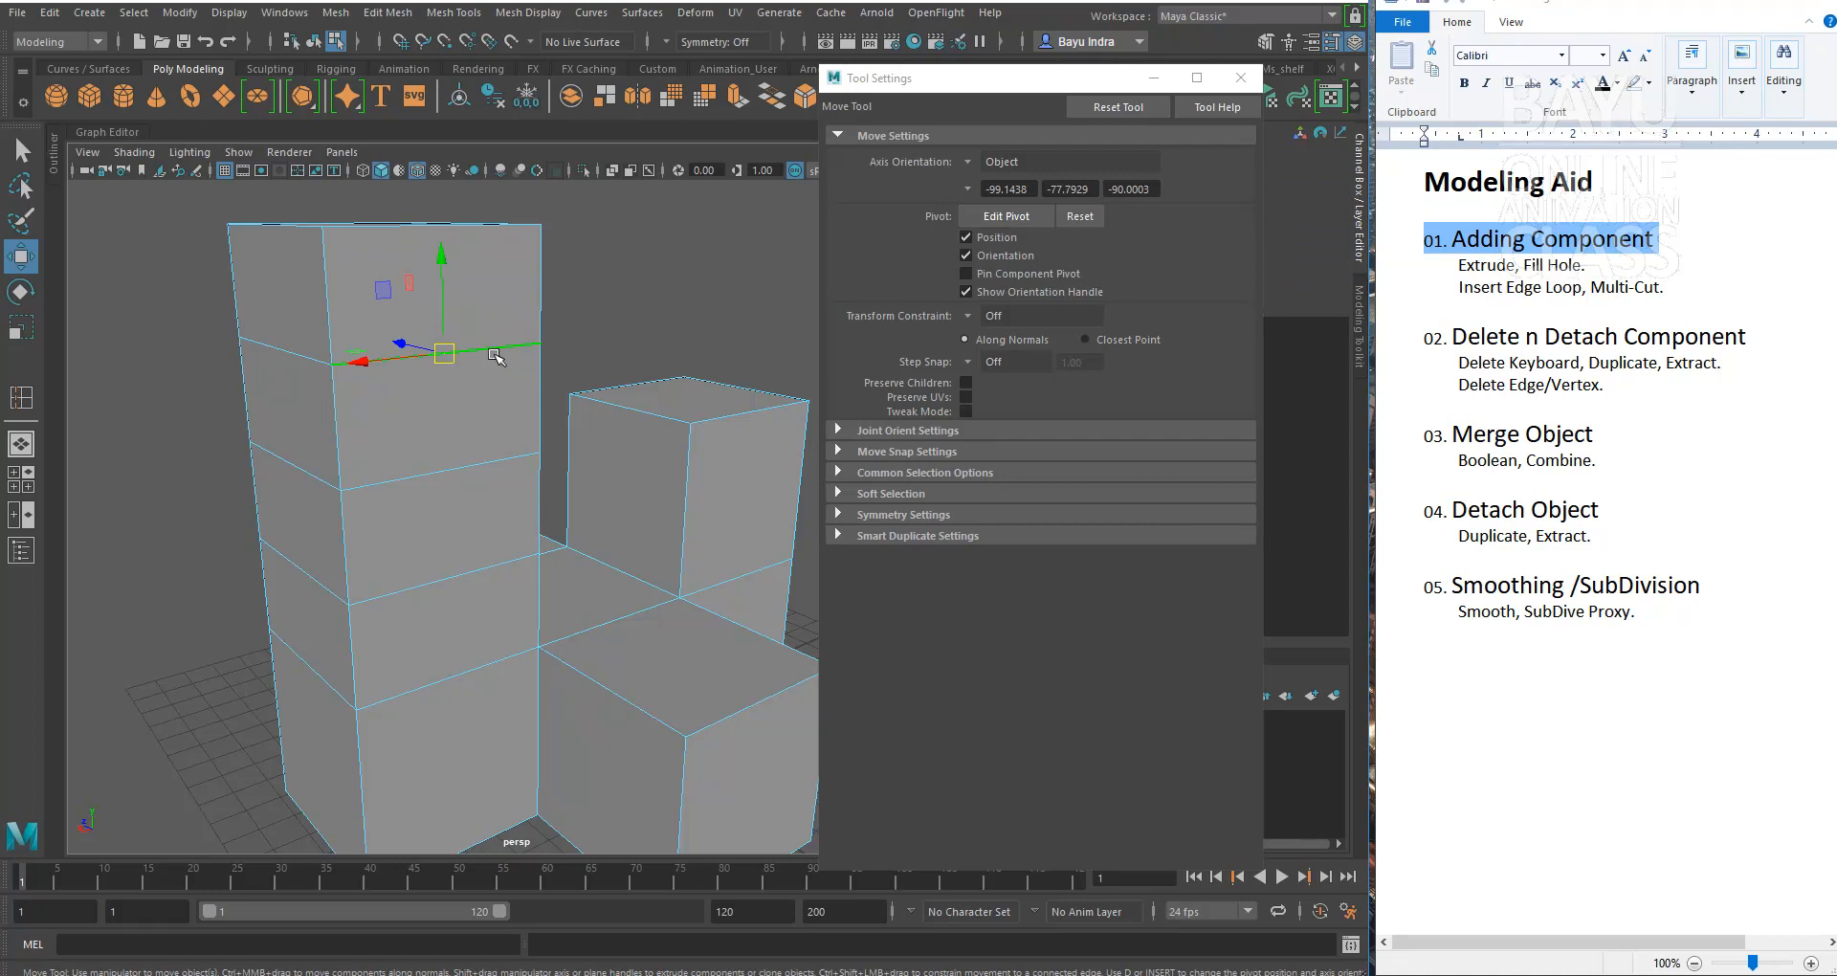
left_click(282, 350, "shift")
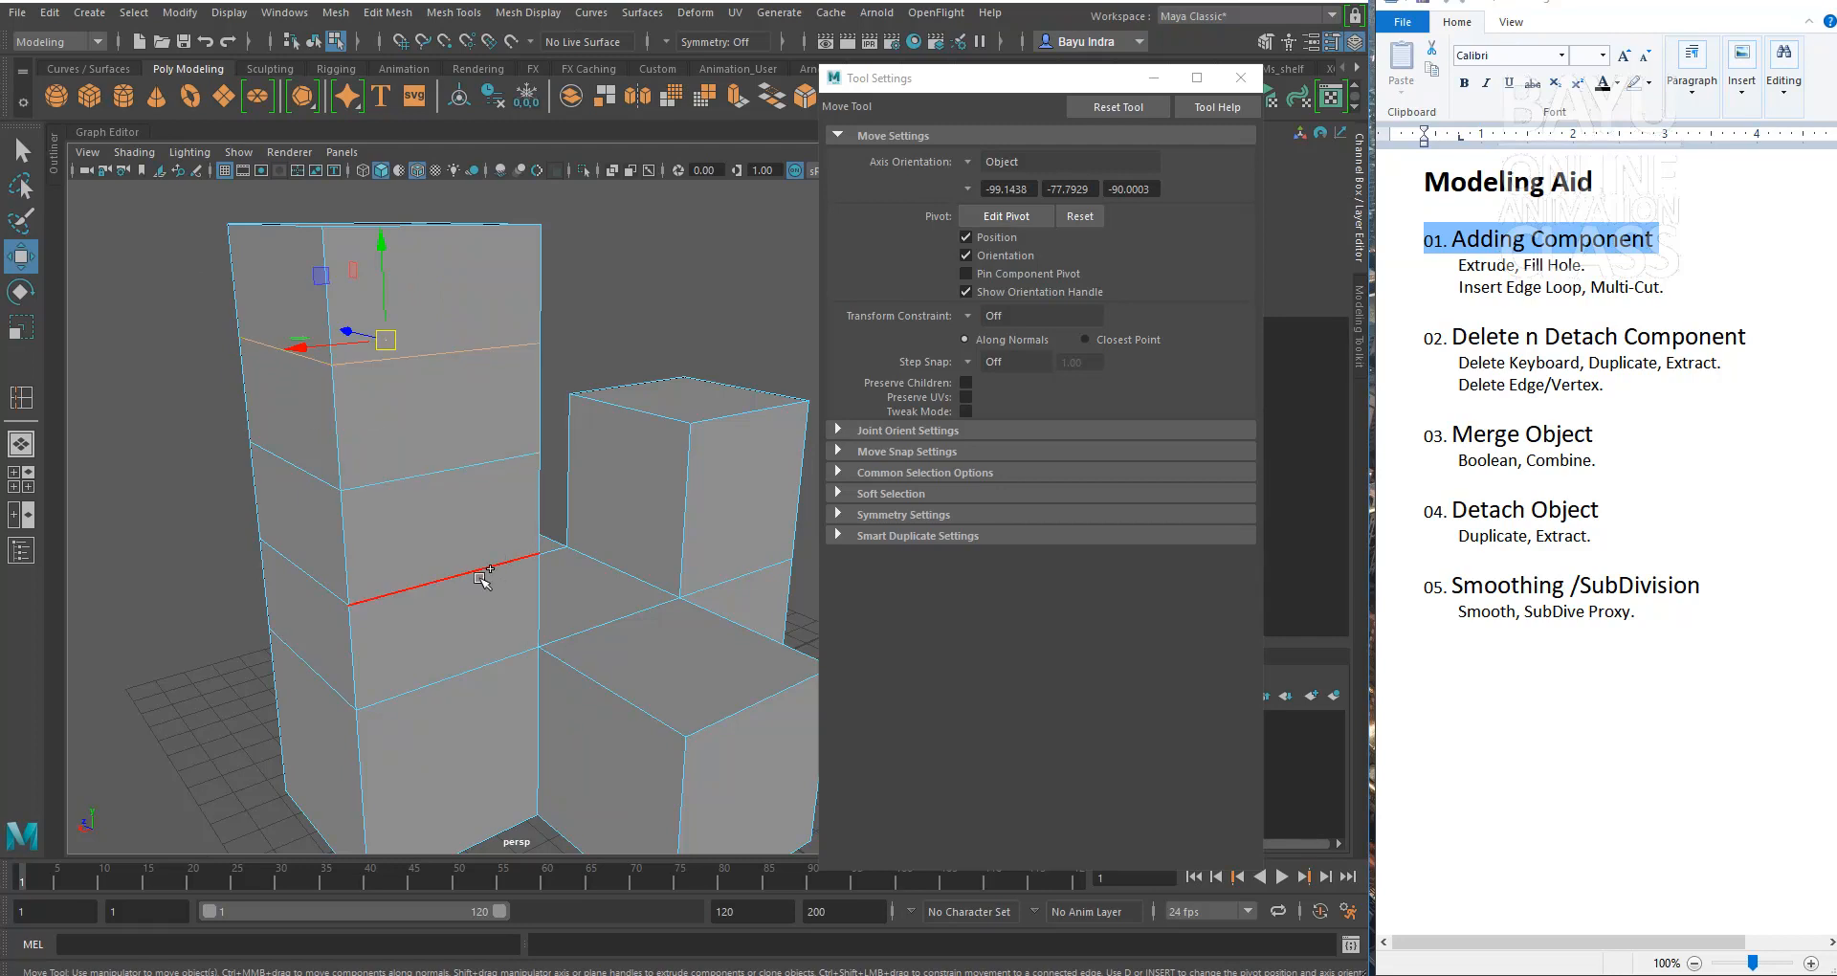
double_click(322, 584, "shift")
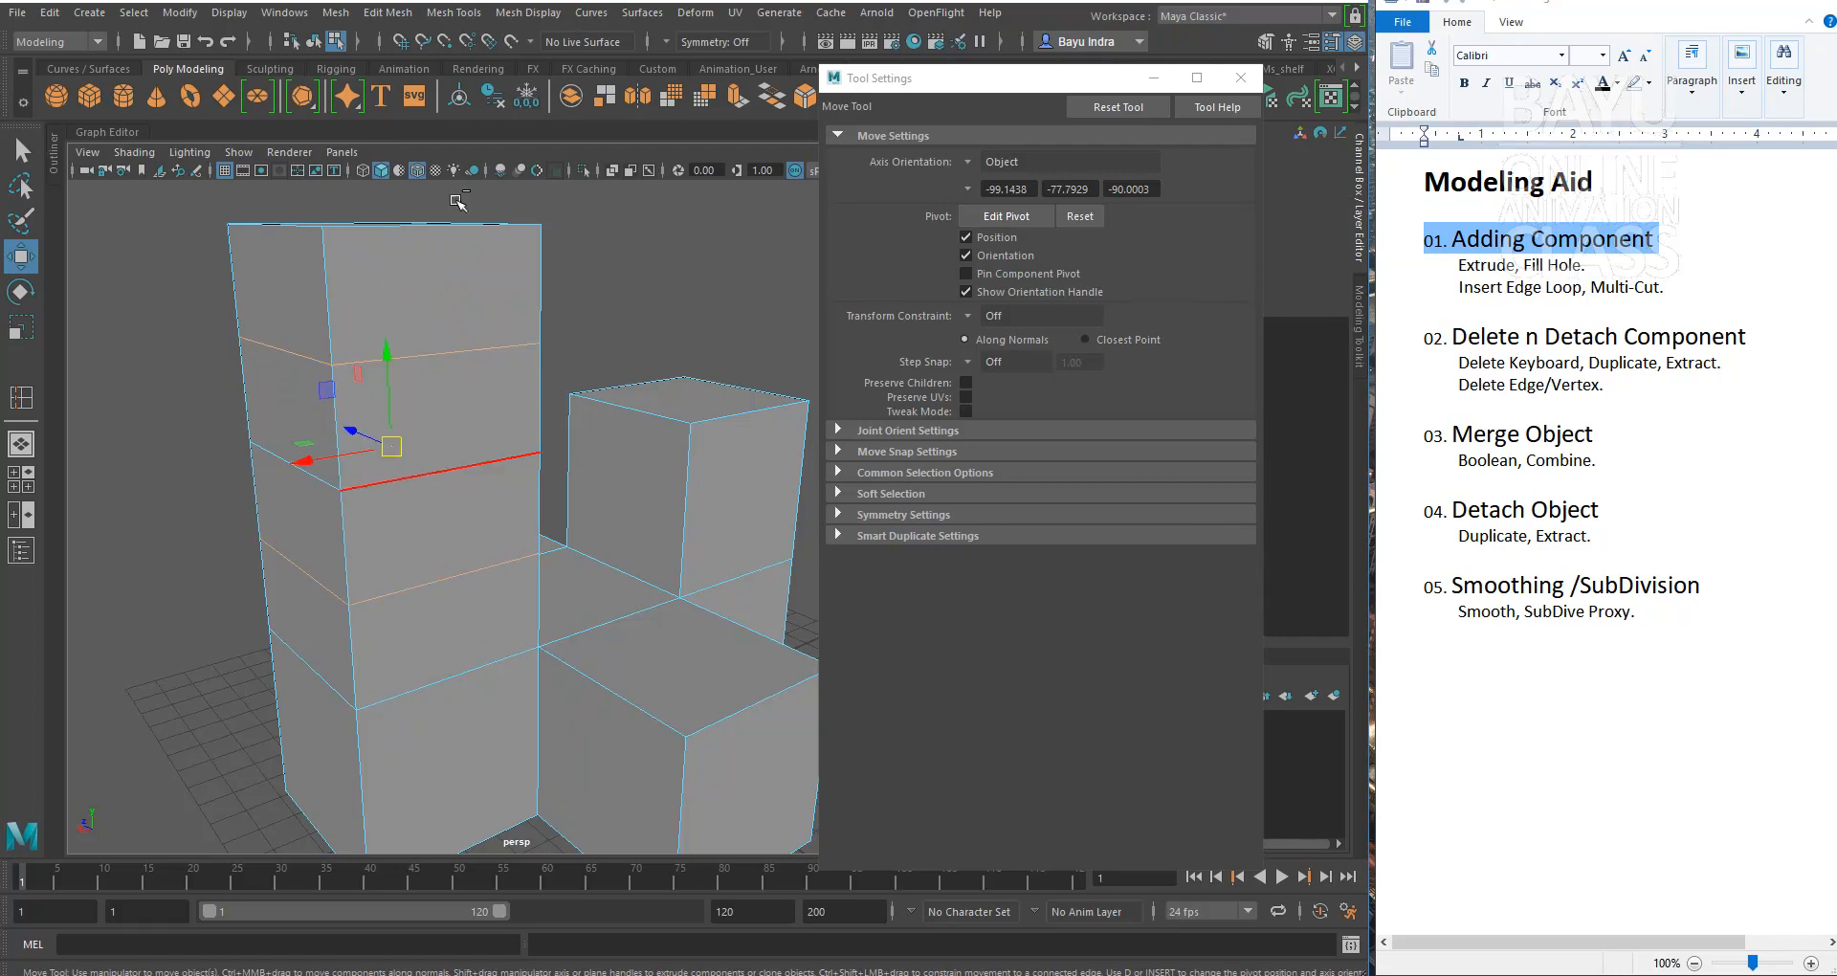
left_click(378, 15)
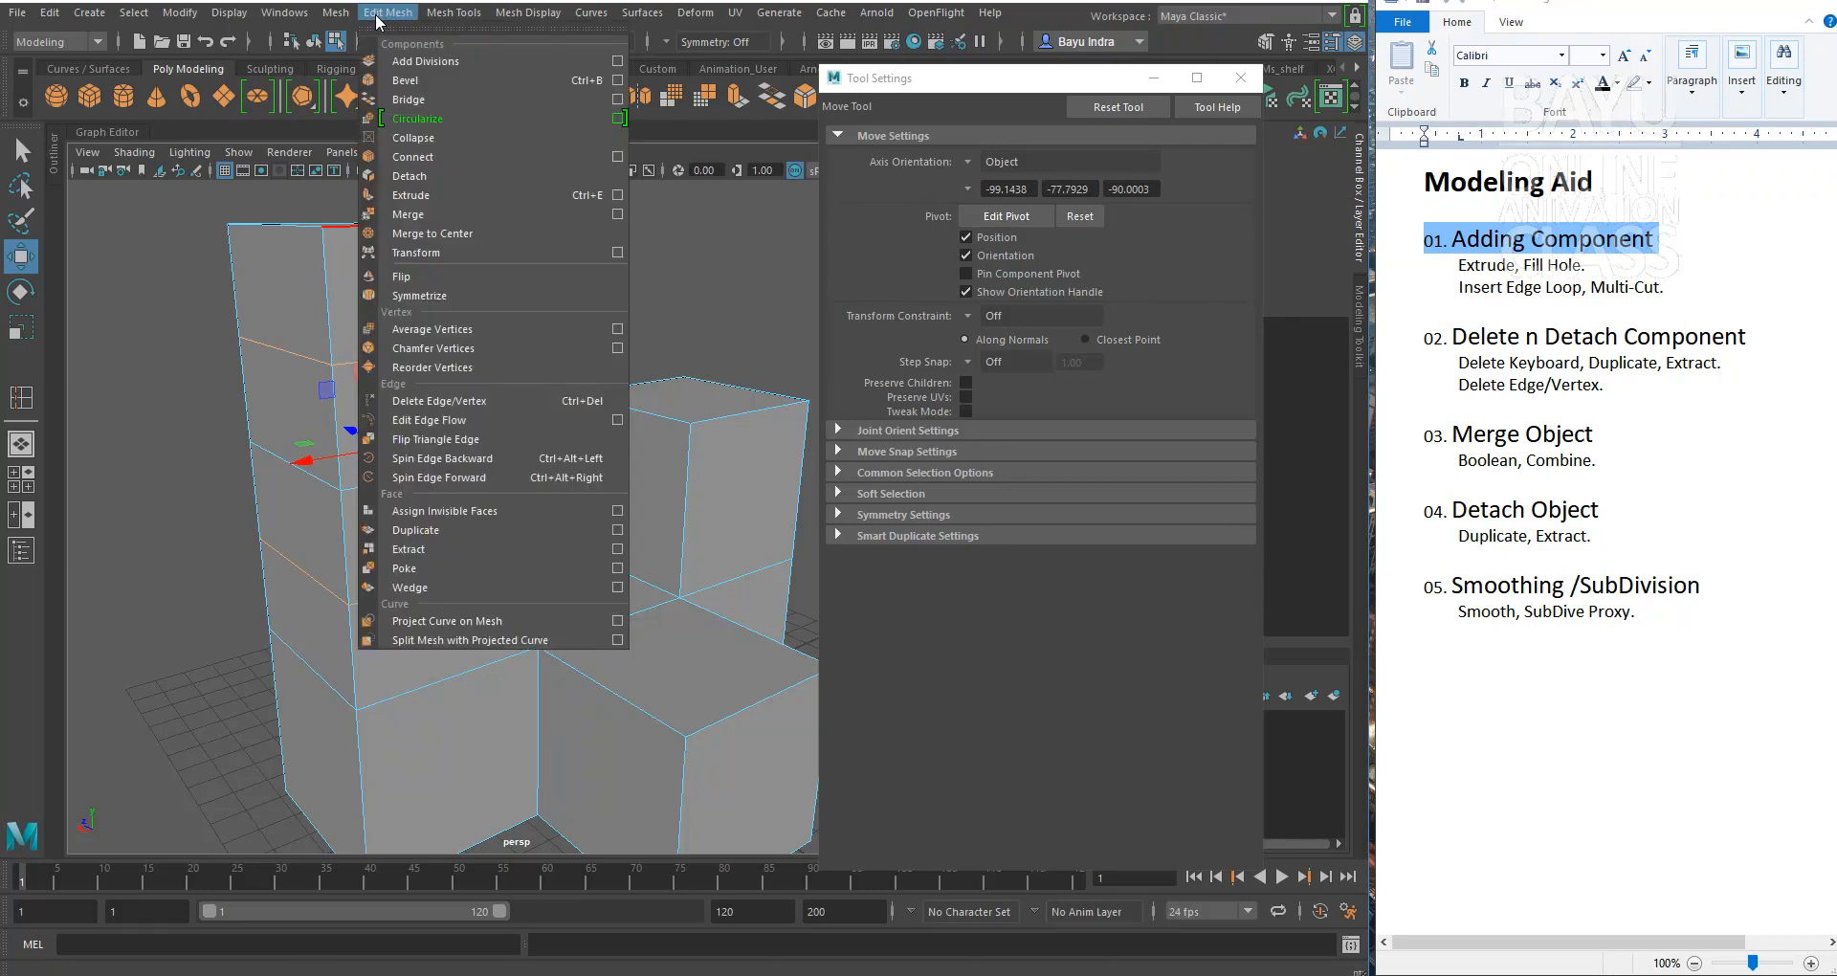
left_click(470, 407)
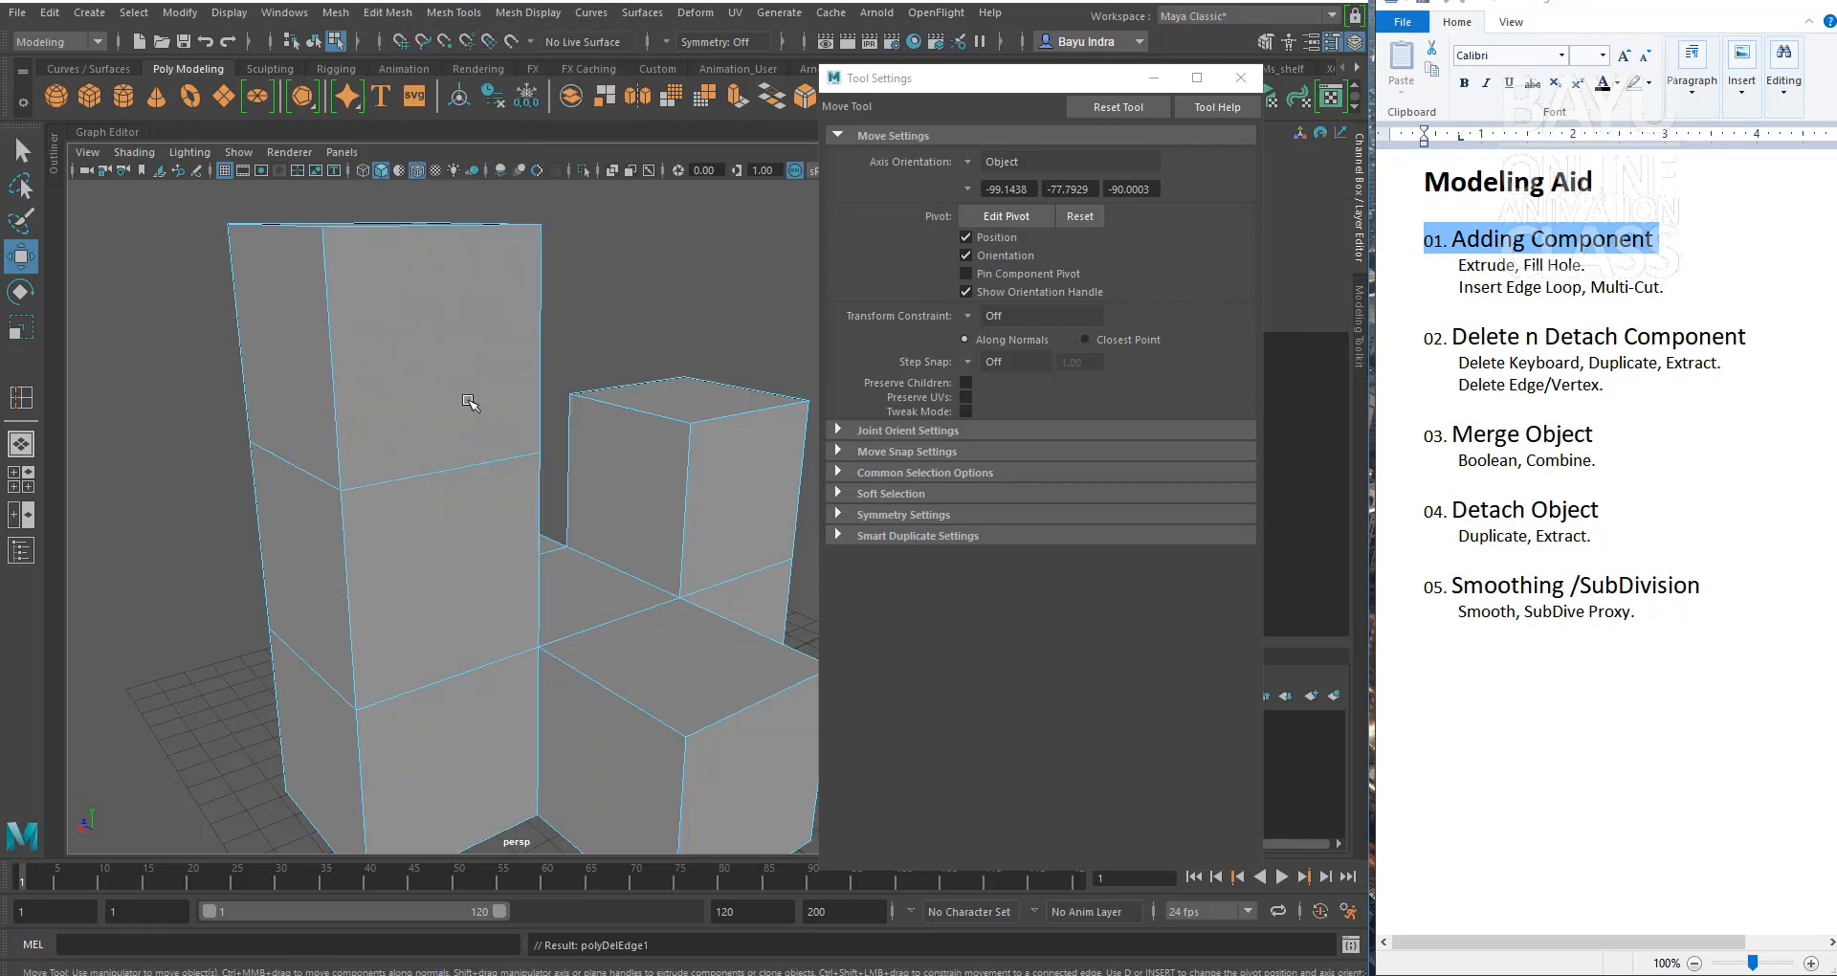
left_click_drag(508, 476, 531, 522, "alt")
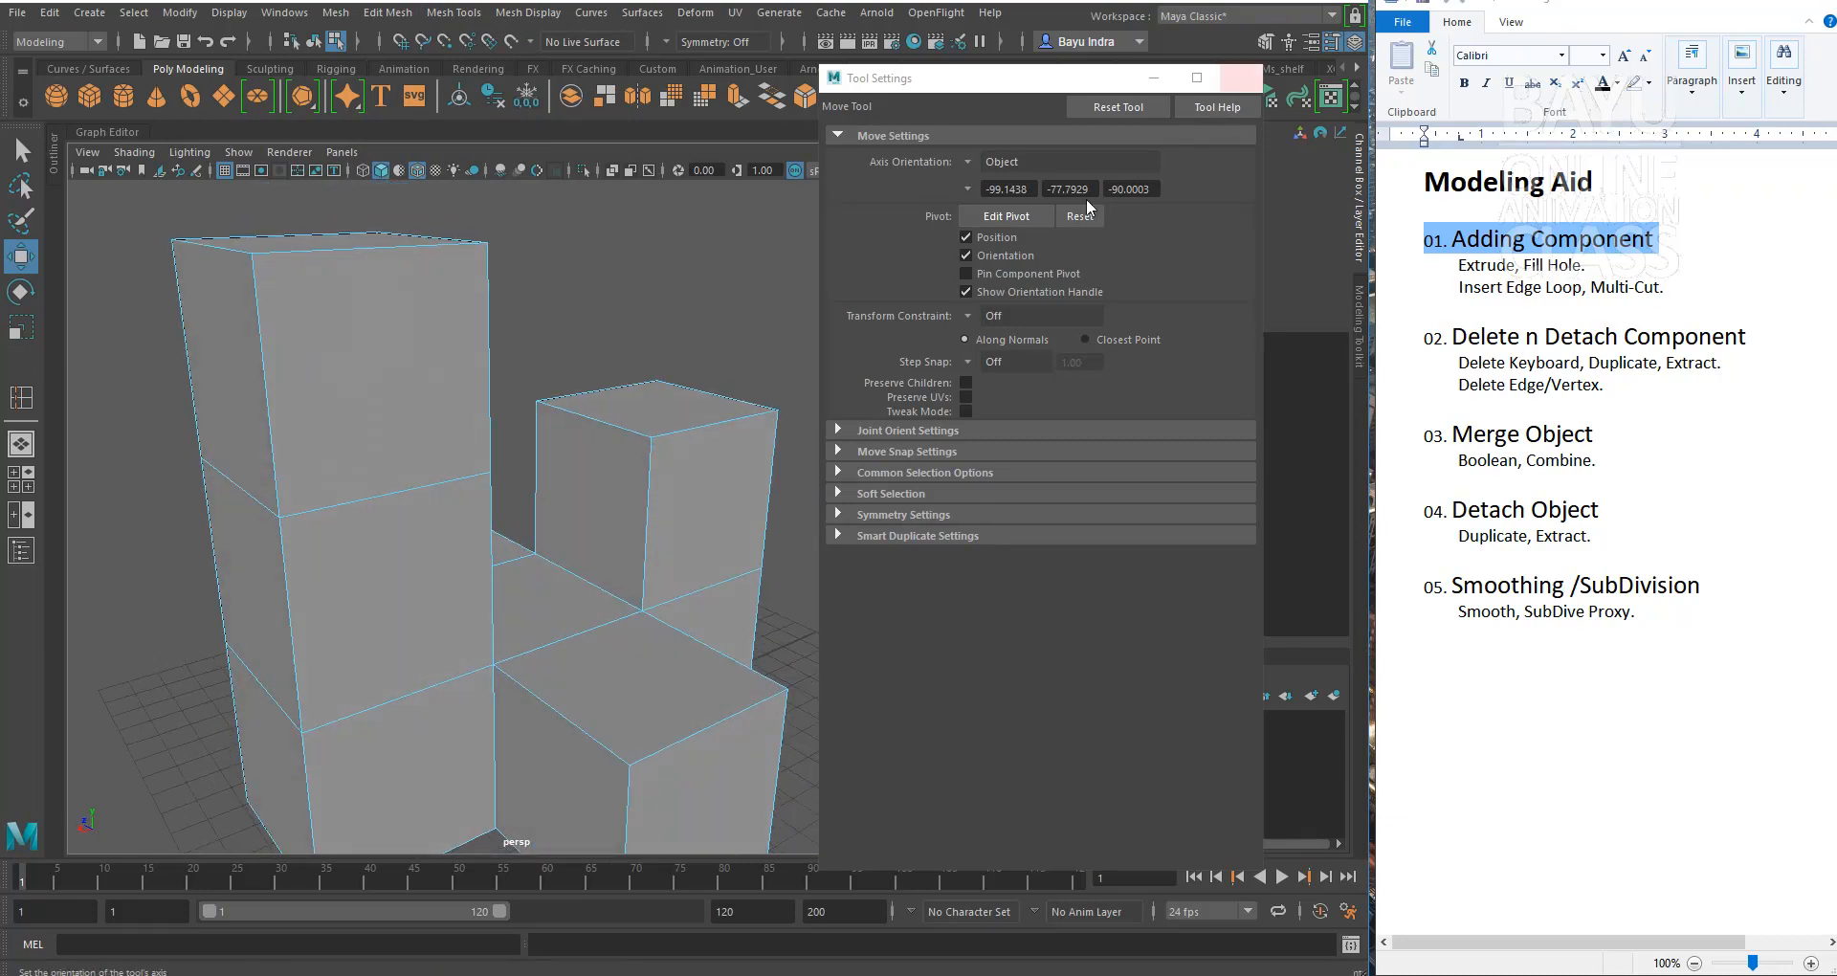
Step: Reset the Move and Insert Edge Loop tools to their default settings and close the tool settings window
left_click(1109, 109)
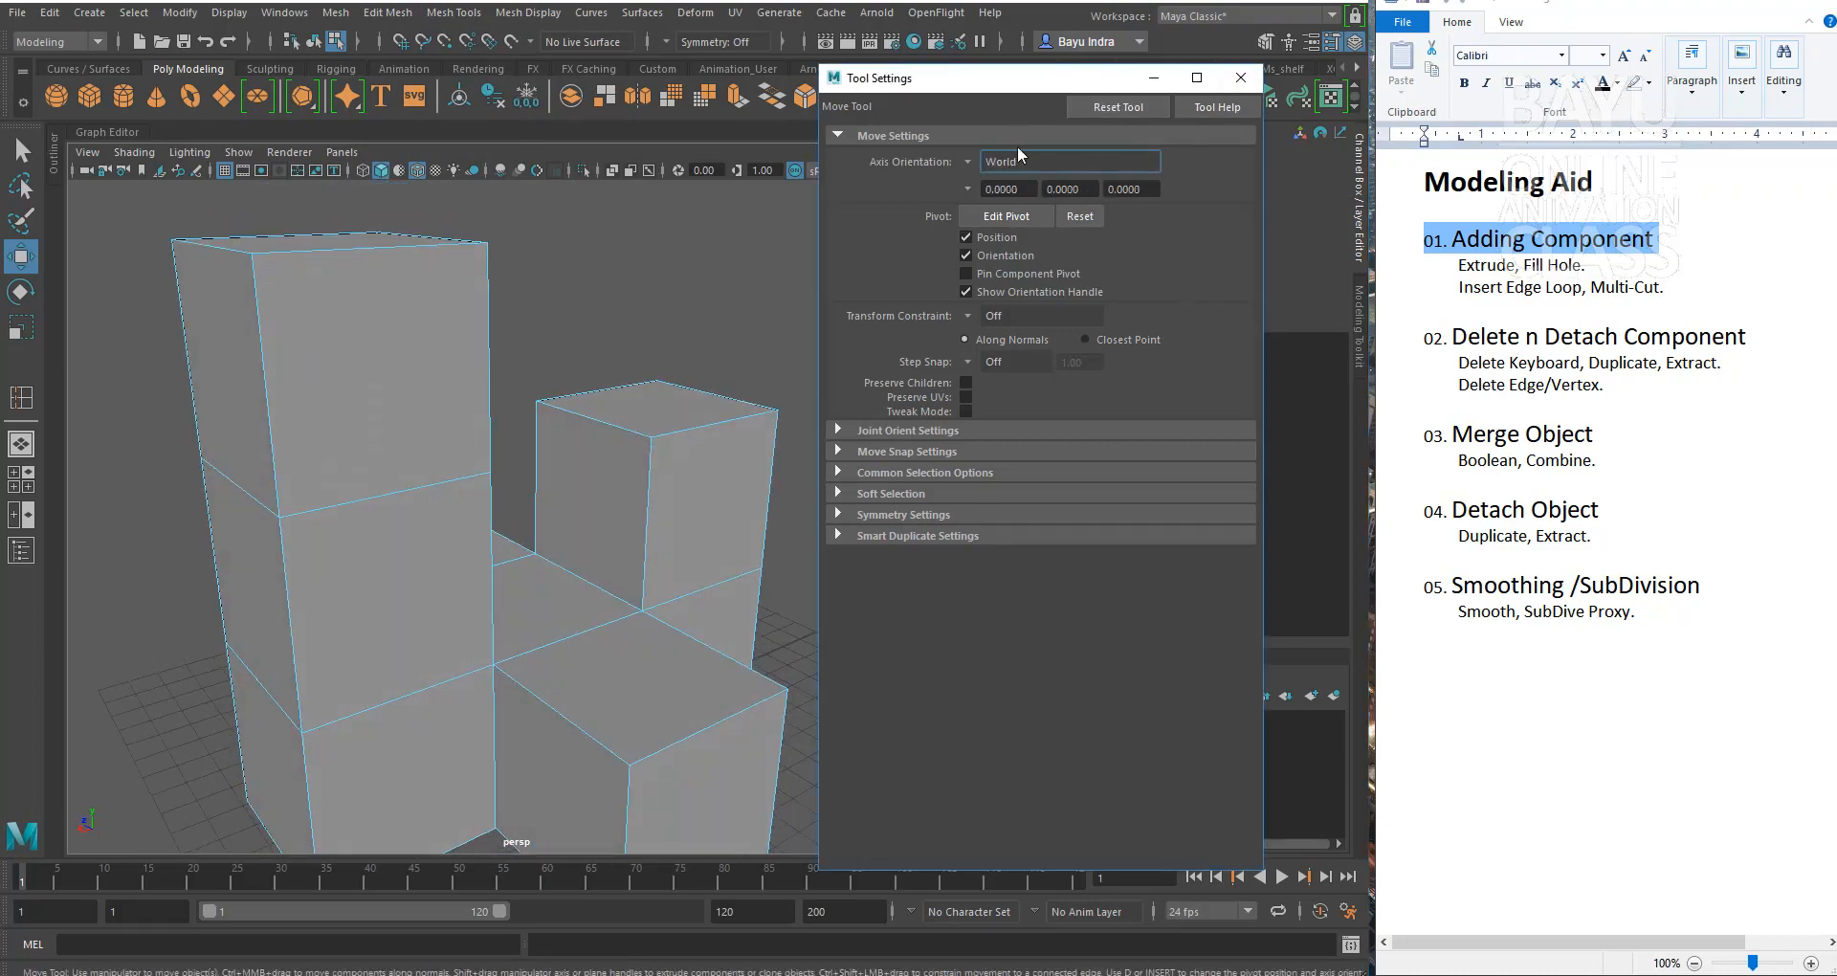
left_click(453, 13)
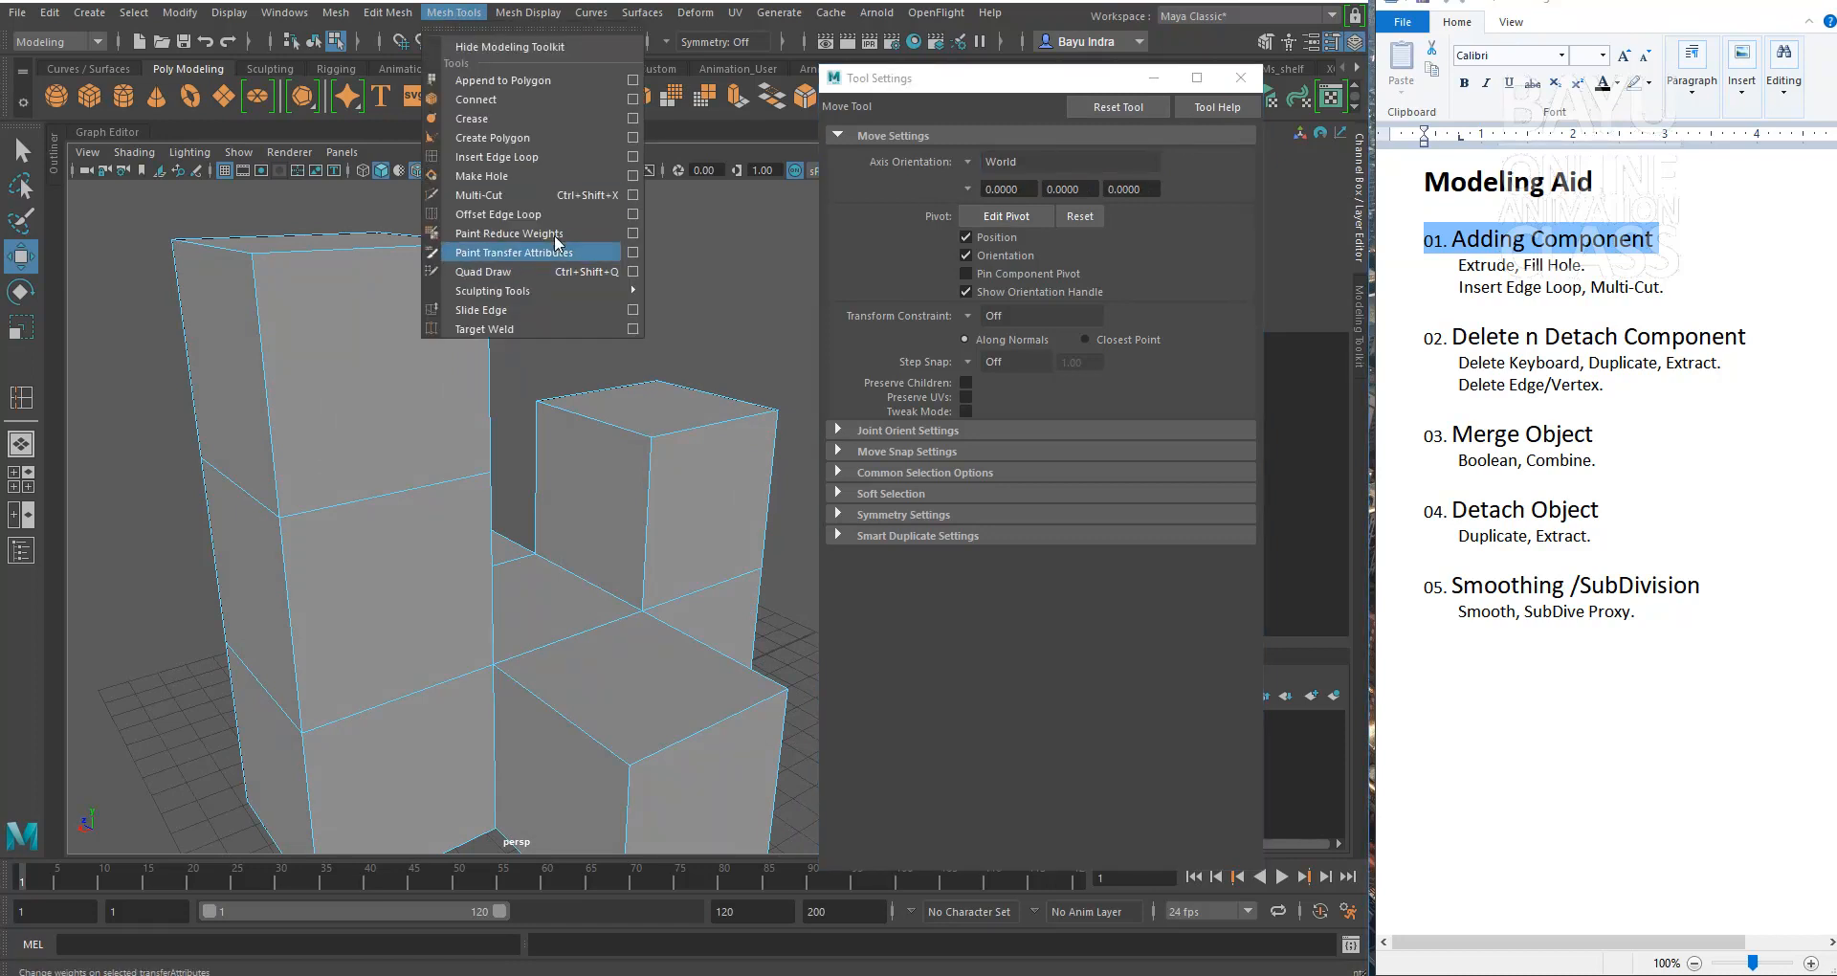
left_click(496, 157)
left_click(1119, 108)
left_click(1237, 77)
middle_click_drag(722, 430, 736, 397, "alt")
key("w")
left_click_drag(848, 419, 802, 441, "alt")
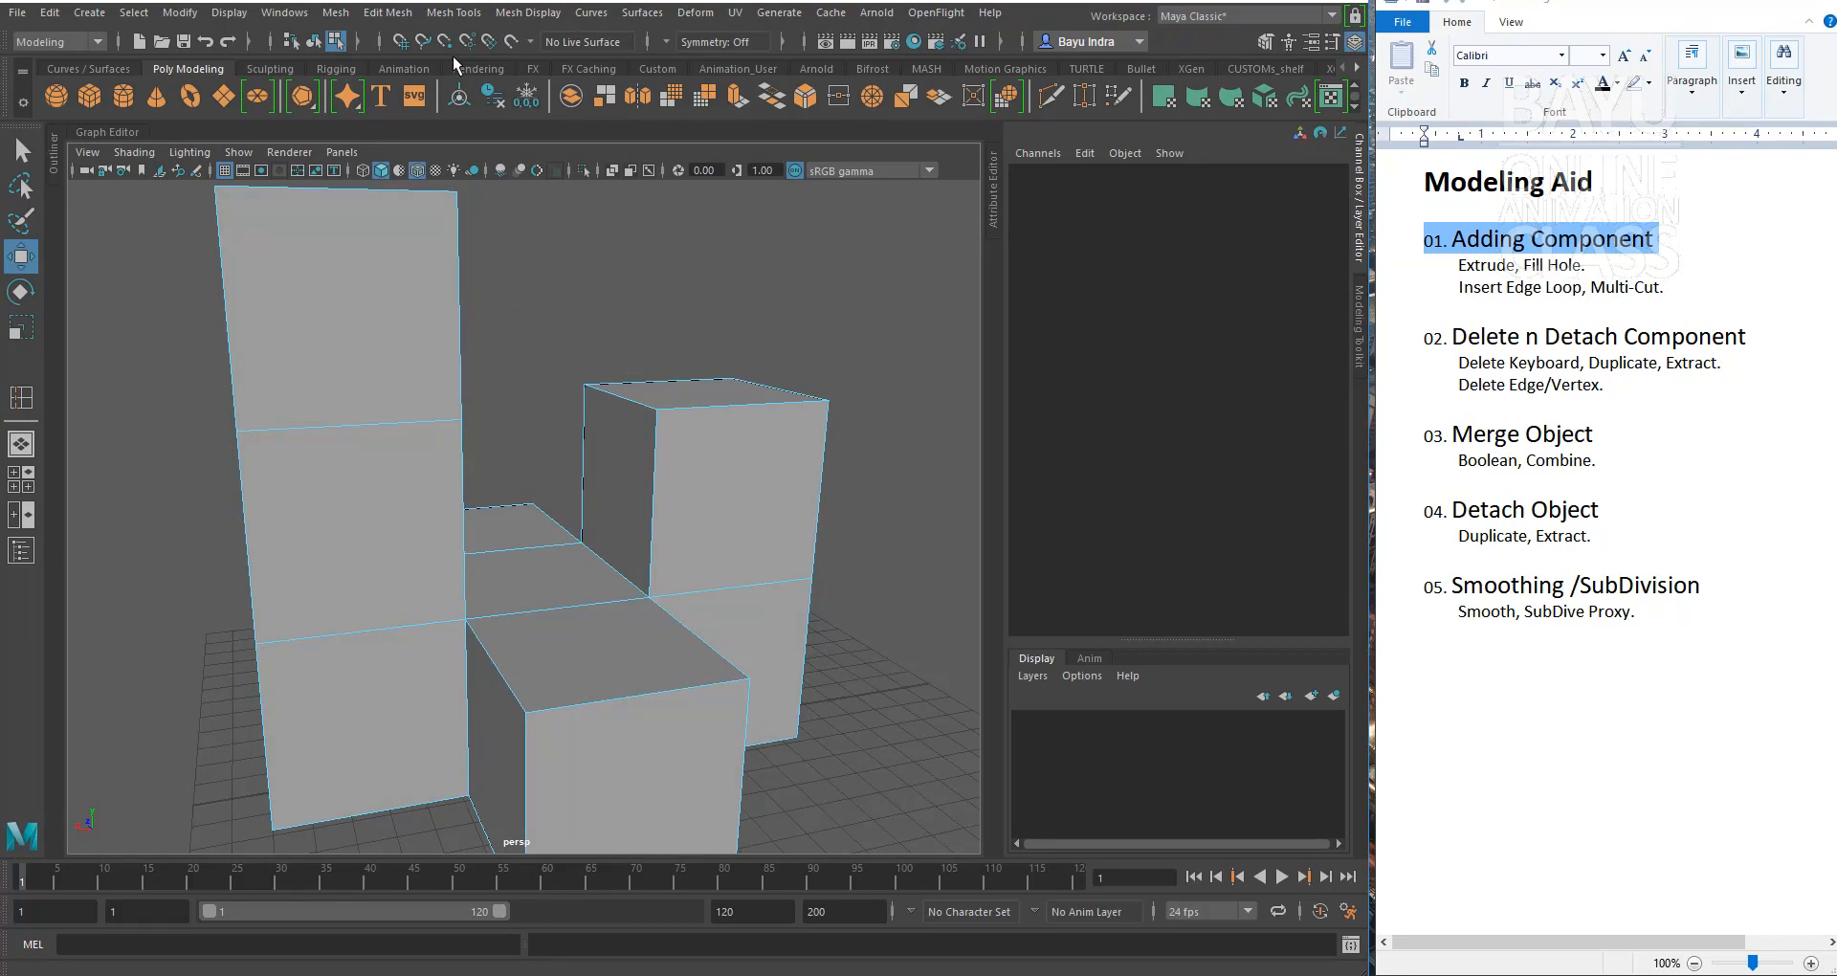
Step: Cut two crossing diagonal edges corner to corner across the tall column's top face with Multi-Cut
left_click_drag(519, 250, 522, 316, "alt")
left_click(441, 13)
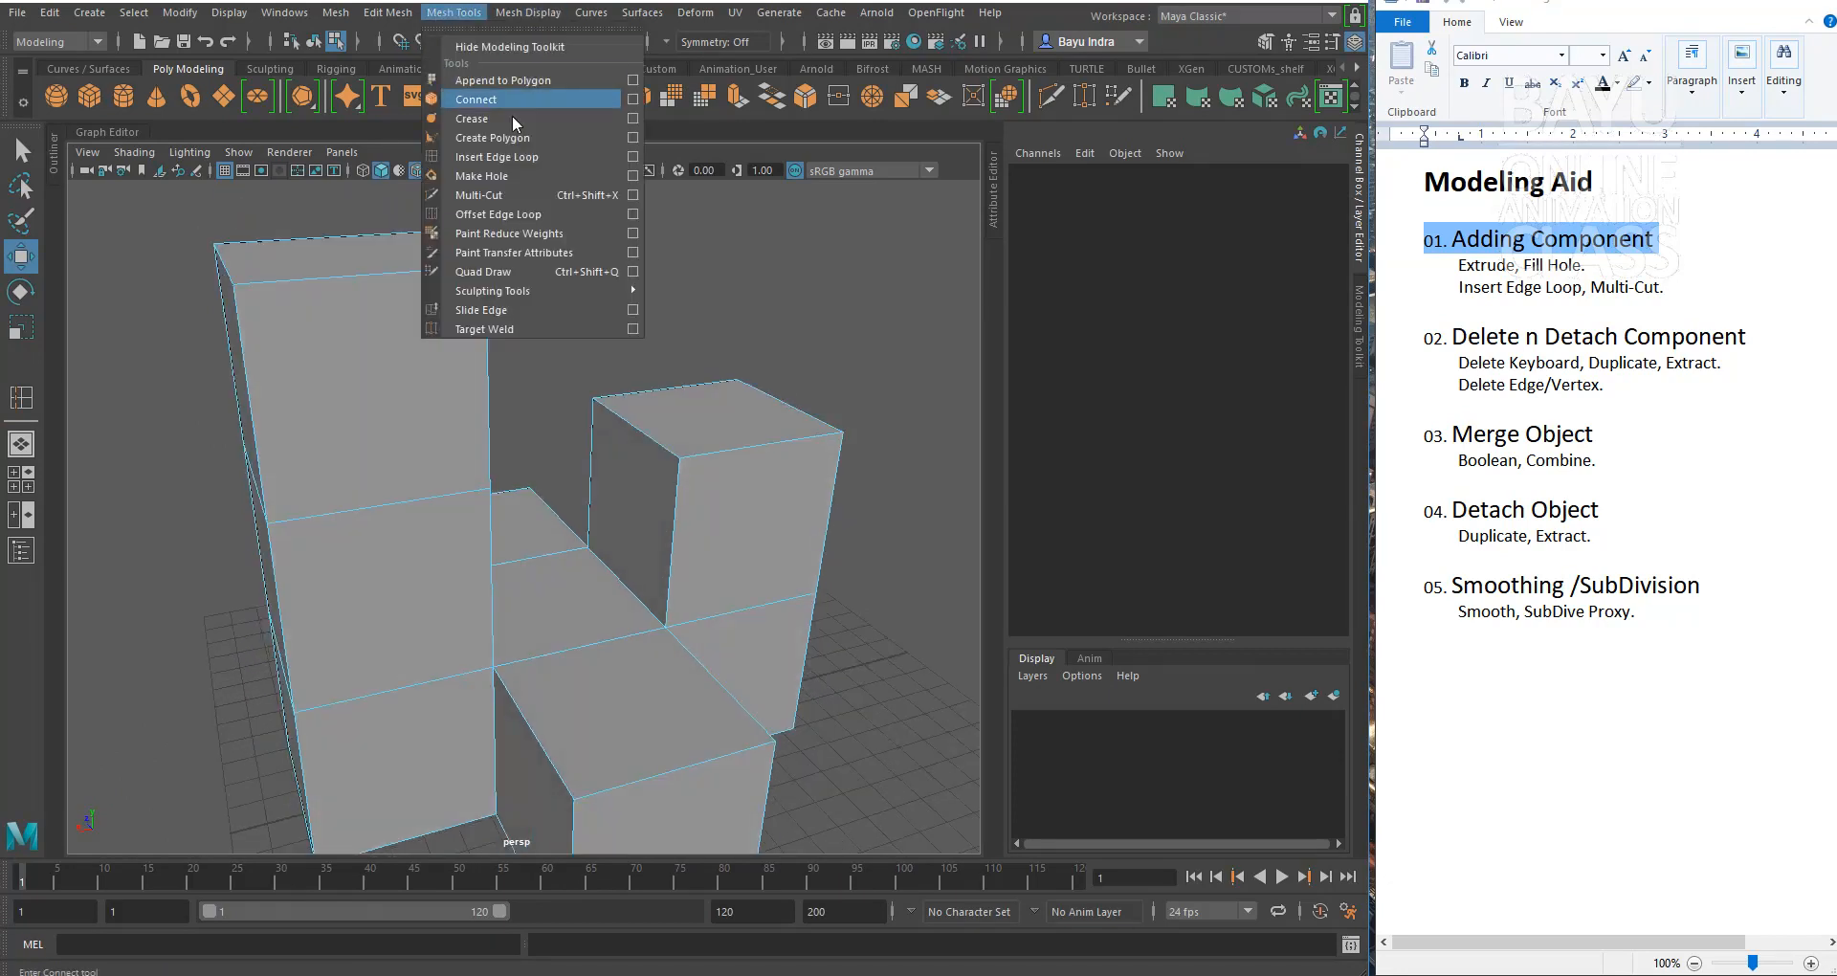
left_click(509, 195)
left_click_drag(660, 480, 536, 426, "alt")
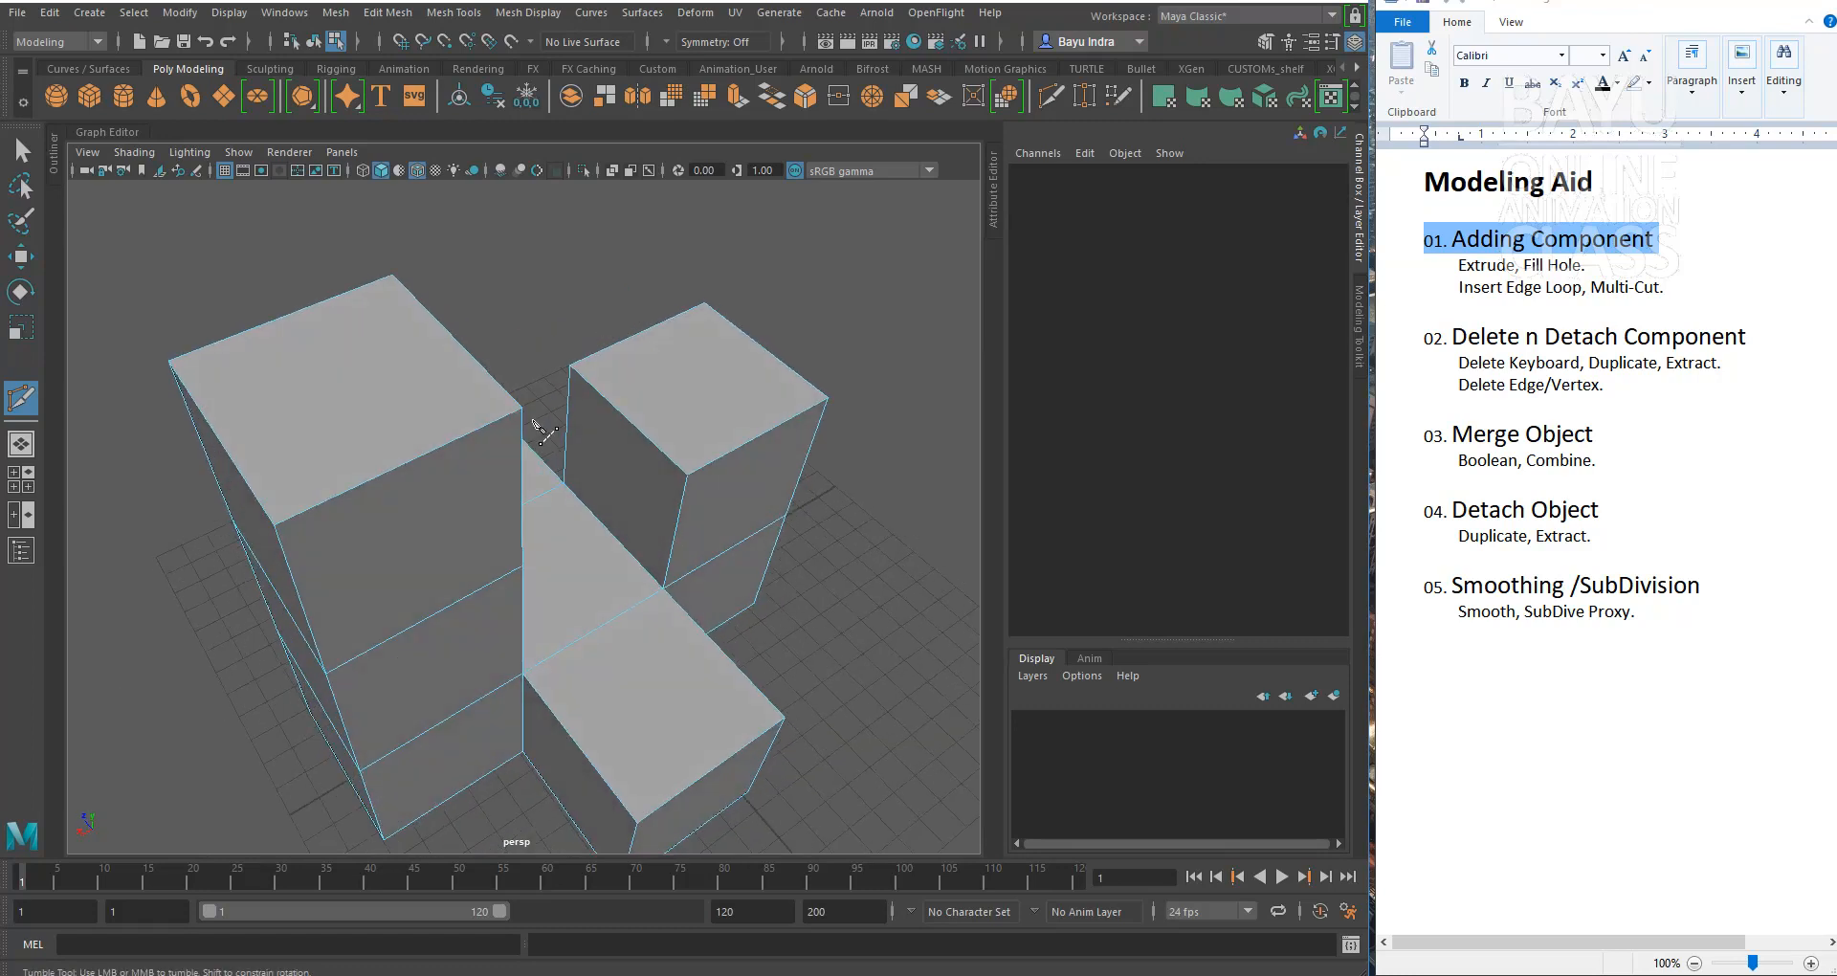
left_click(523, 409)
left_click_drag(205, 387, 452, 483, "alt")
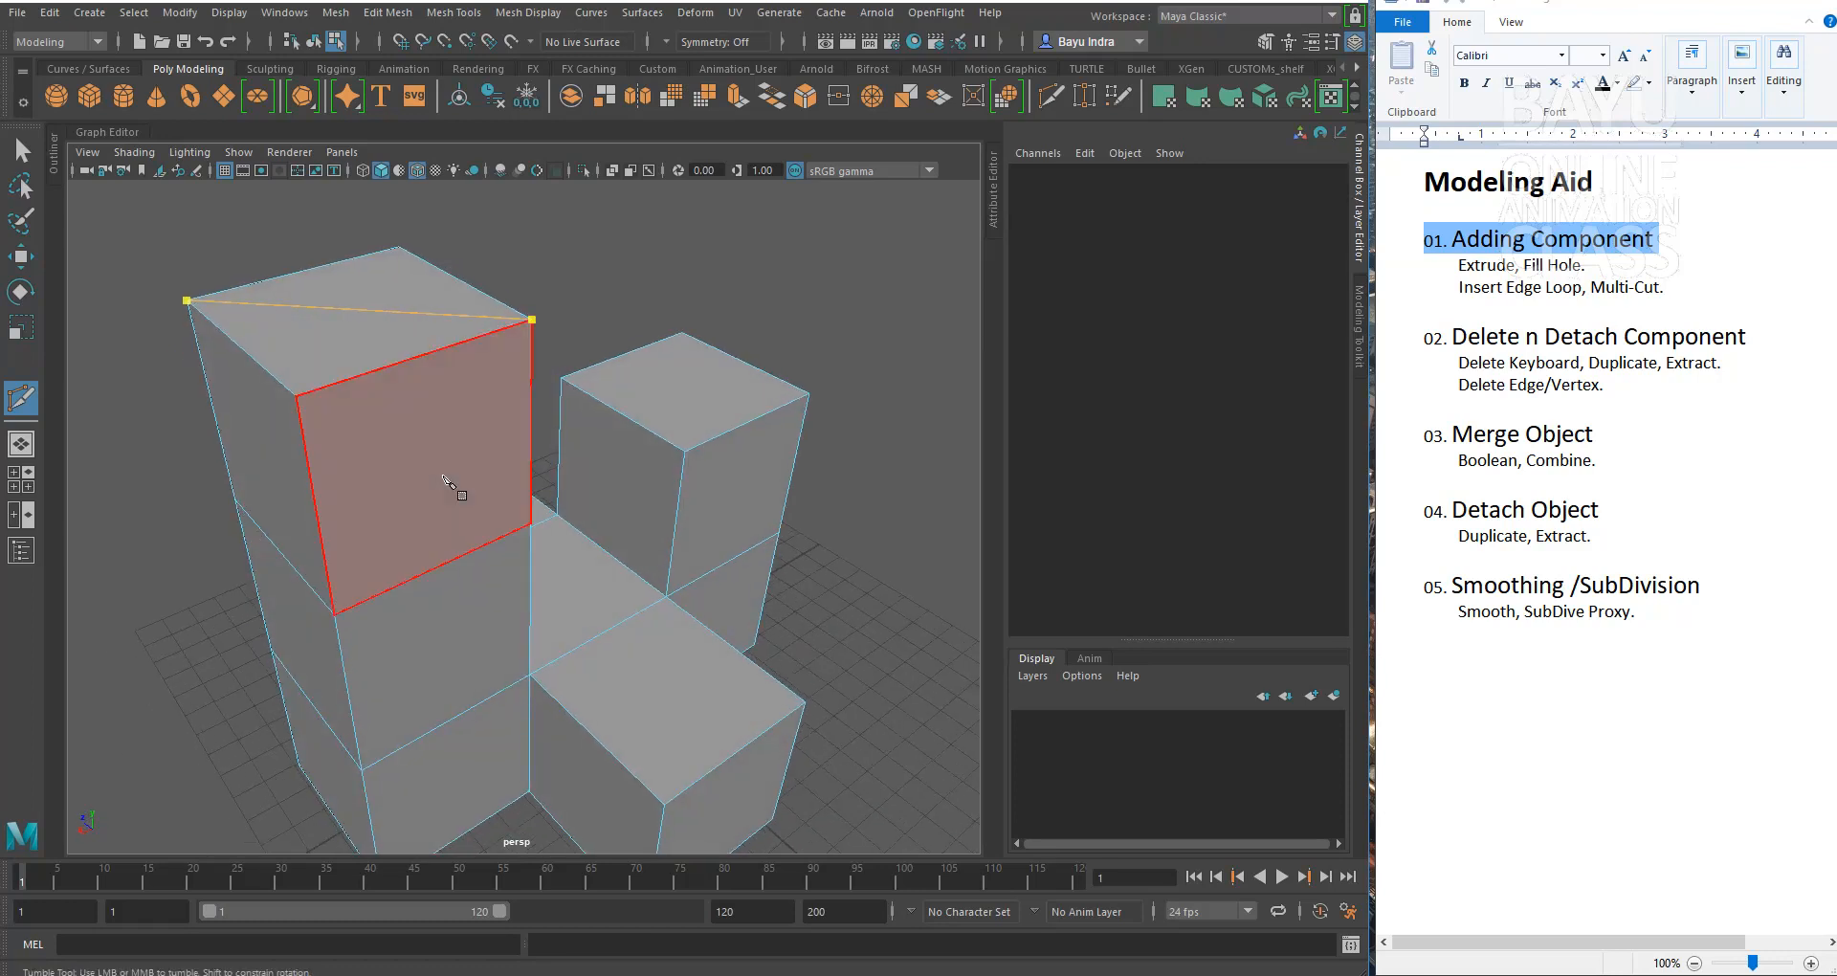
key("Return")
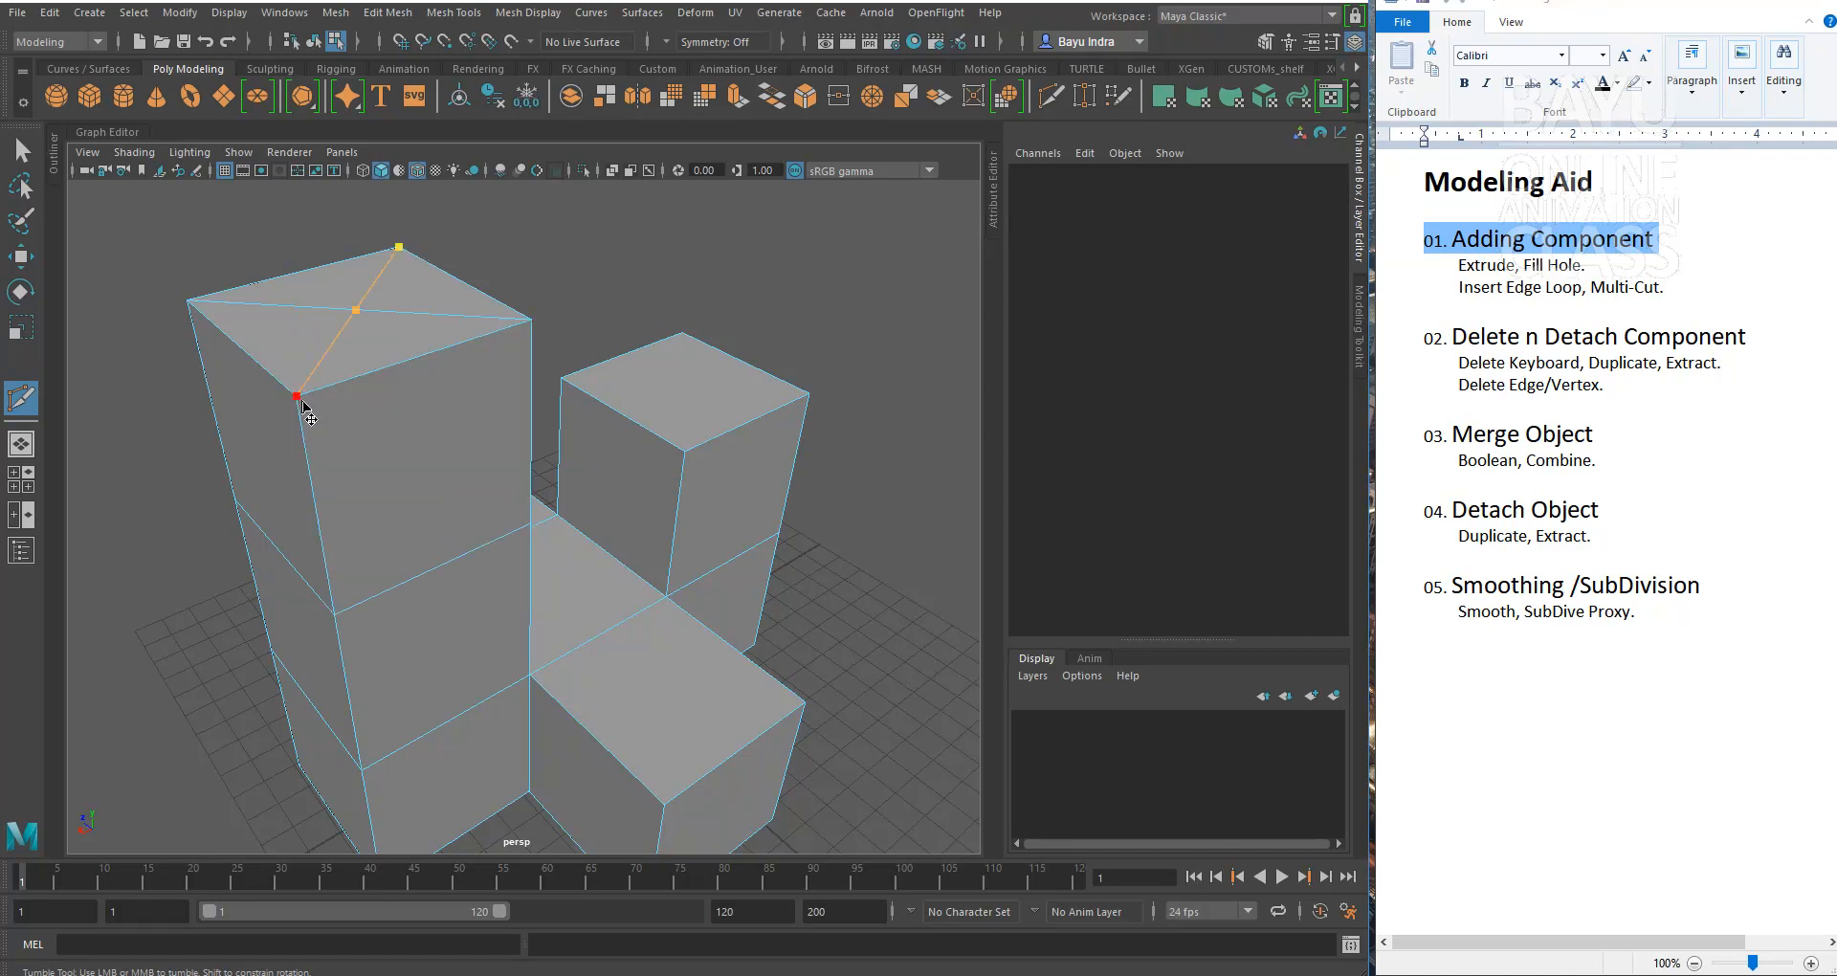
key("w")
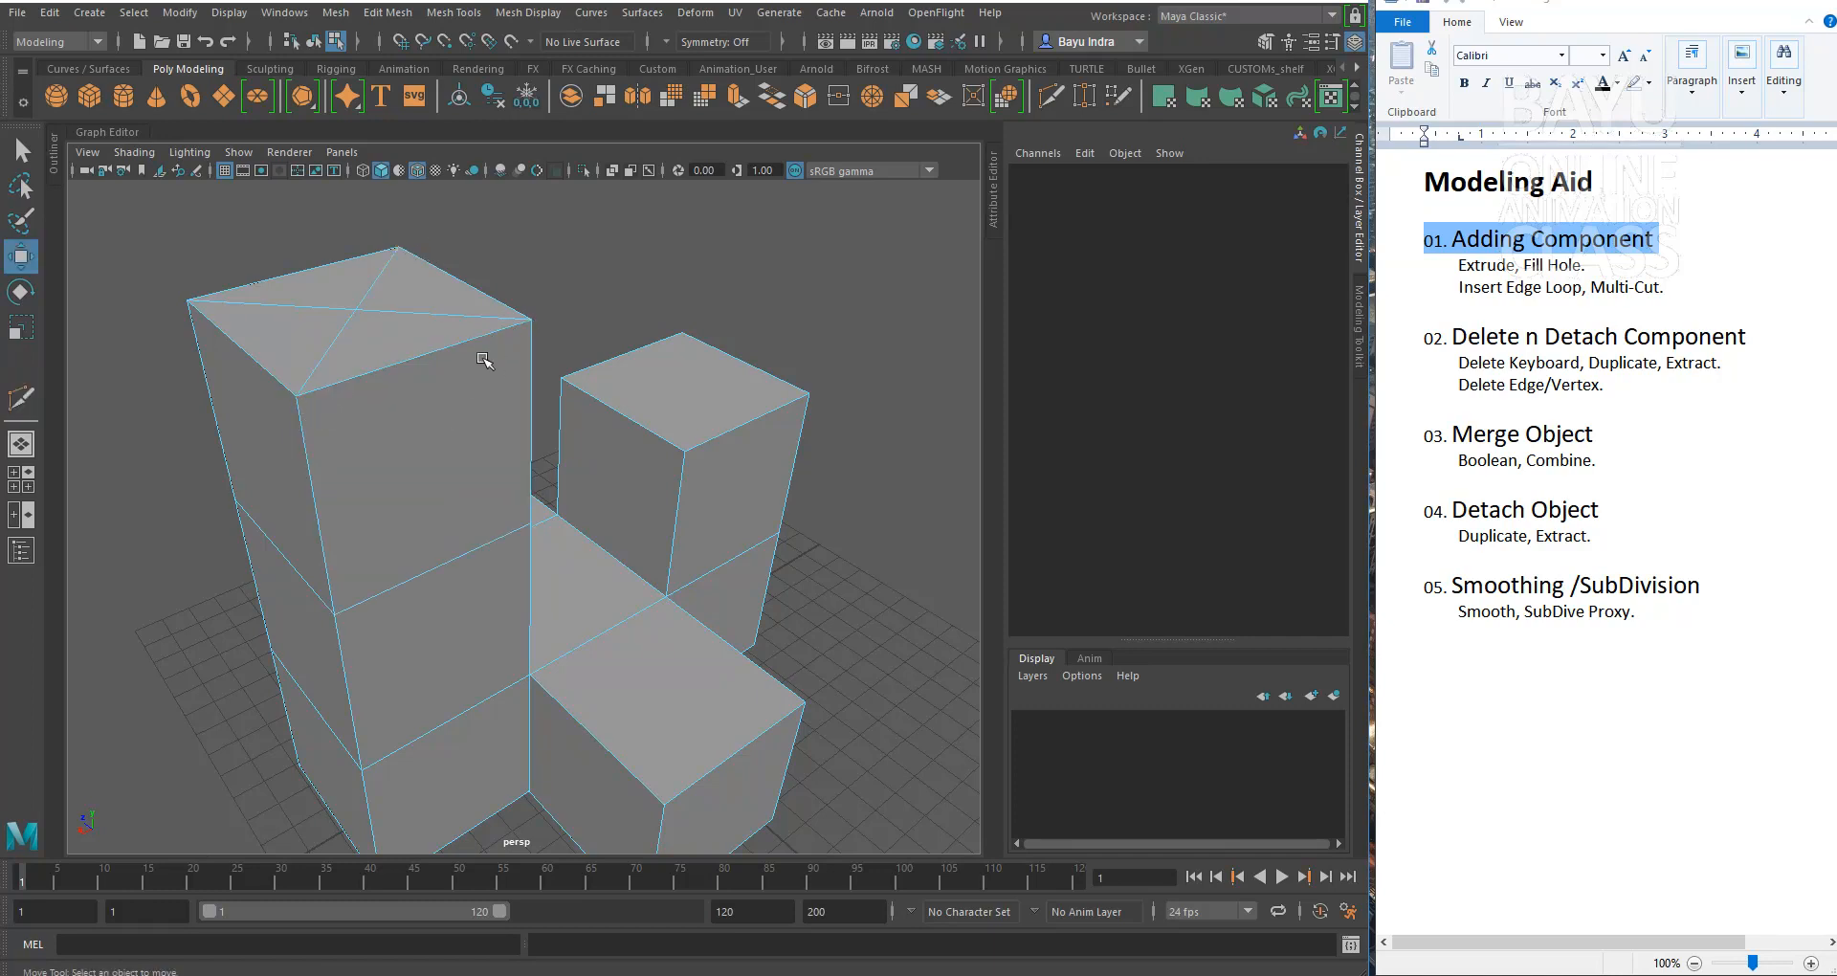
Step: Move the centre vertex of the tall column's top face upward to form a pointed roof
right_click(401, 325)
right_click_drag(401, 326, 340, 325)
left_click(353, 311)
middle_click_drag(558, 410, 656, 521, "alt")
left_click_drag(657, 520, 585, 454, "alt")
left_click_drag(418, 256, 448, 80)
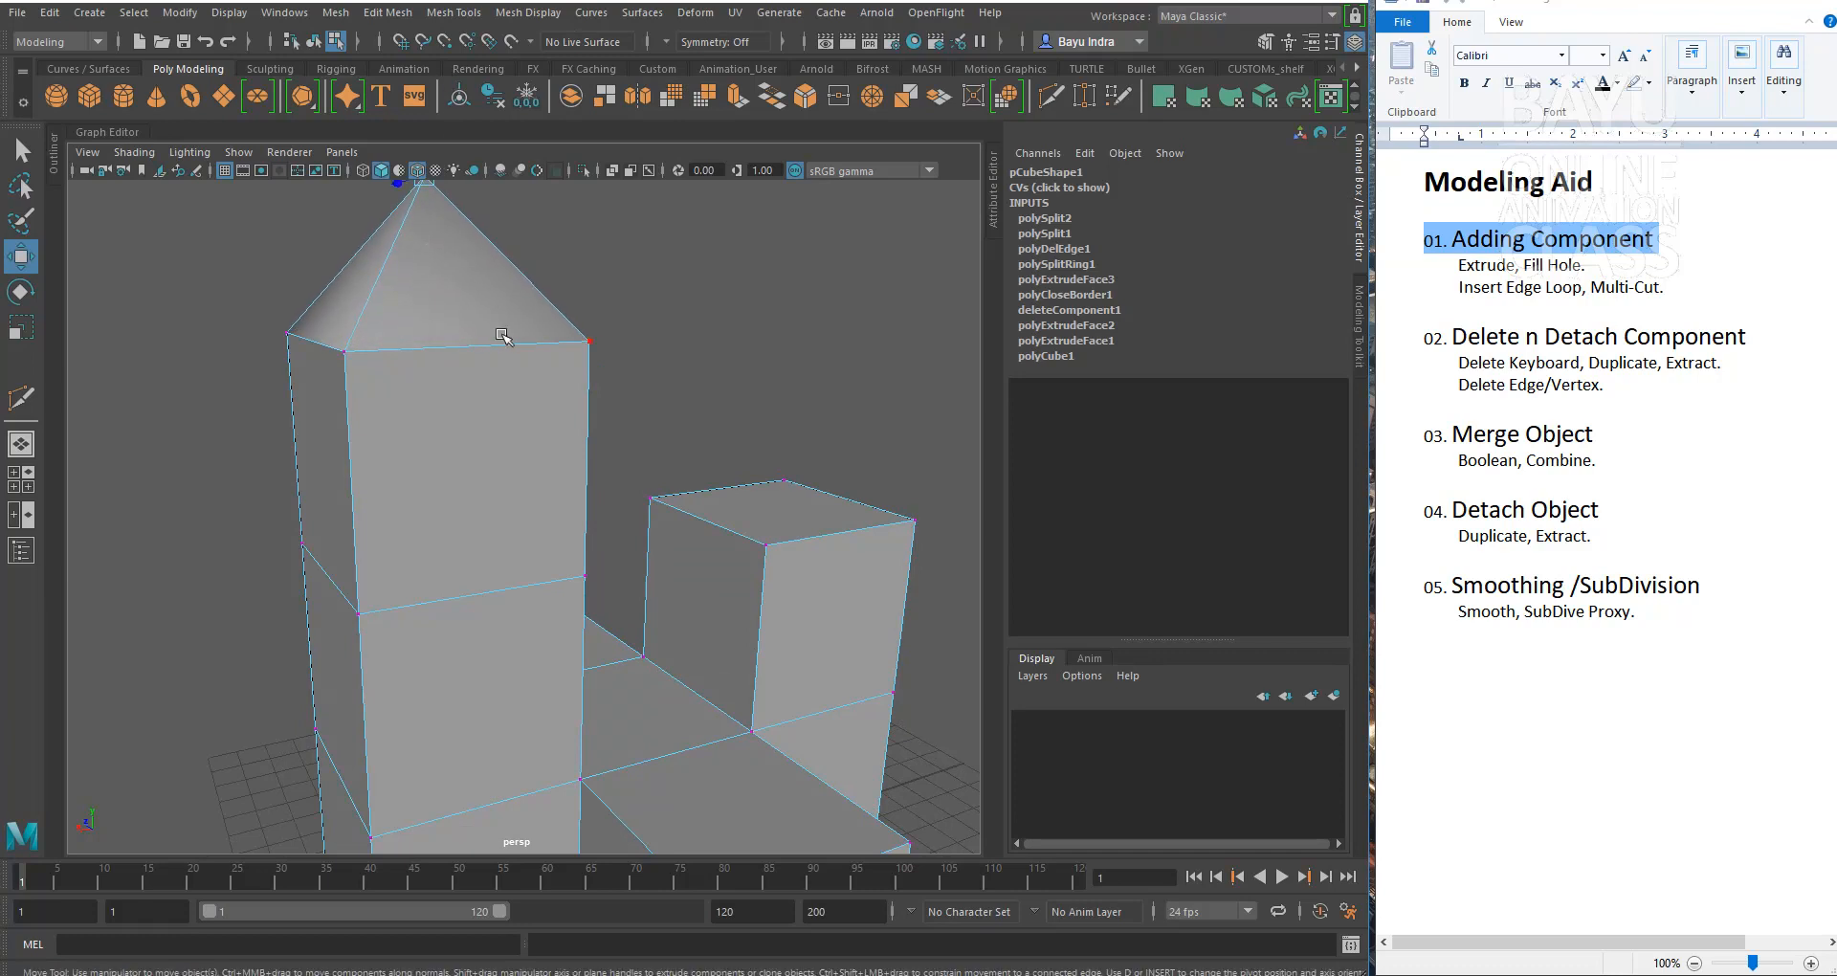
Step: Fine-tune the height of the roof's apex vertex and return the mesh to object mode
scroll(505, 402, "down", 5)
left_click_drag(513, 484, 754, 467, "alt")
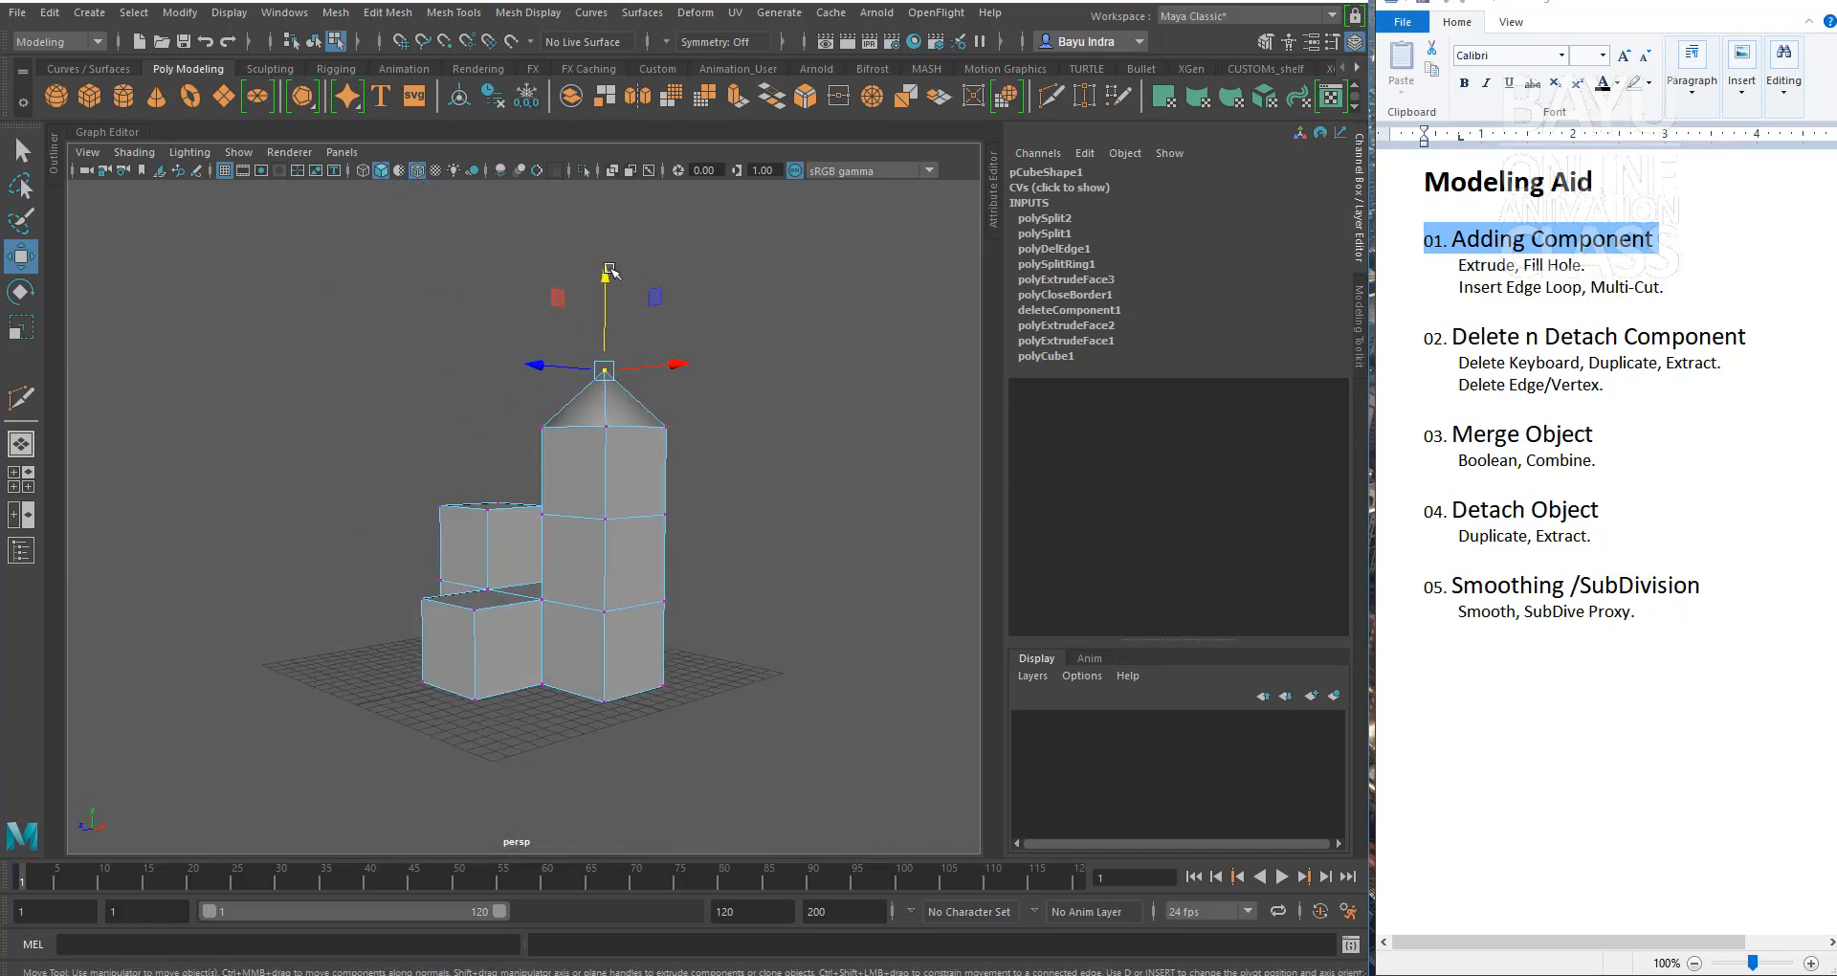
left_click_drag(604, 272, 601, 254)
left_click_drag(650, 492, 556, 492, "alt")
left_click_drag(517, 270, 515, 277)
right_click_drag(537, 433, 603, 382)
left_click(742, 439)
left_click_drag(742, 439, 578, 522, "alt")
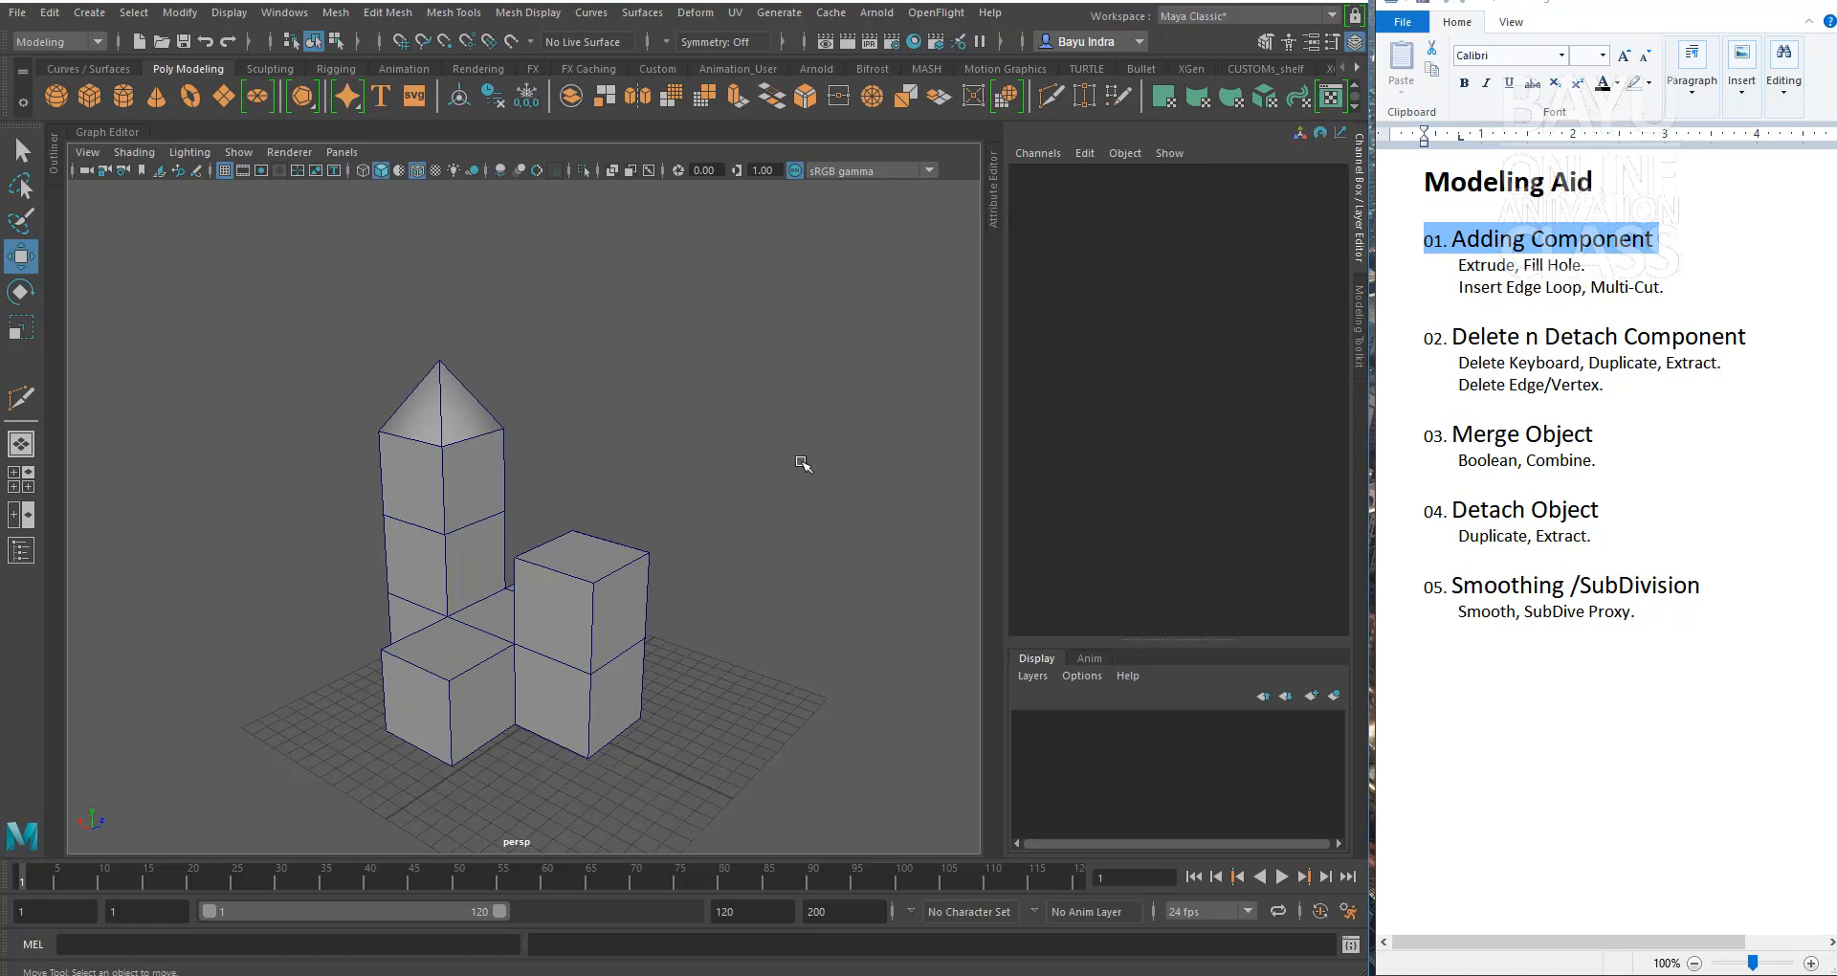
Step: Delete the faces of the pointed roof and the uppermost section of the tall column
left_click_drag(608, 557, 452, 403, "alt")
right_click_drag(452, 403, 458, 449)
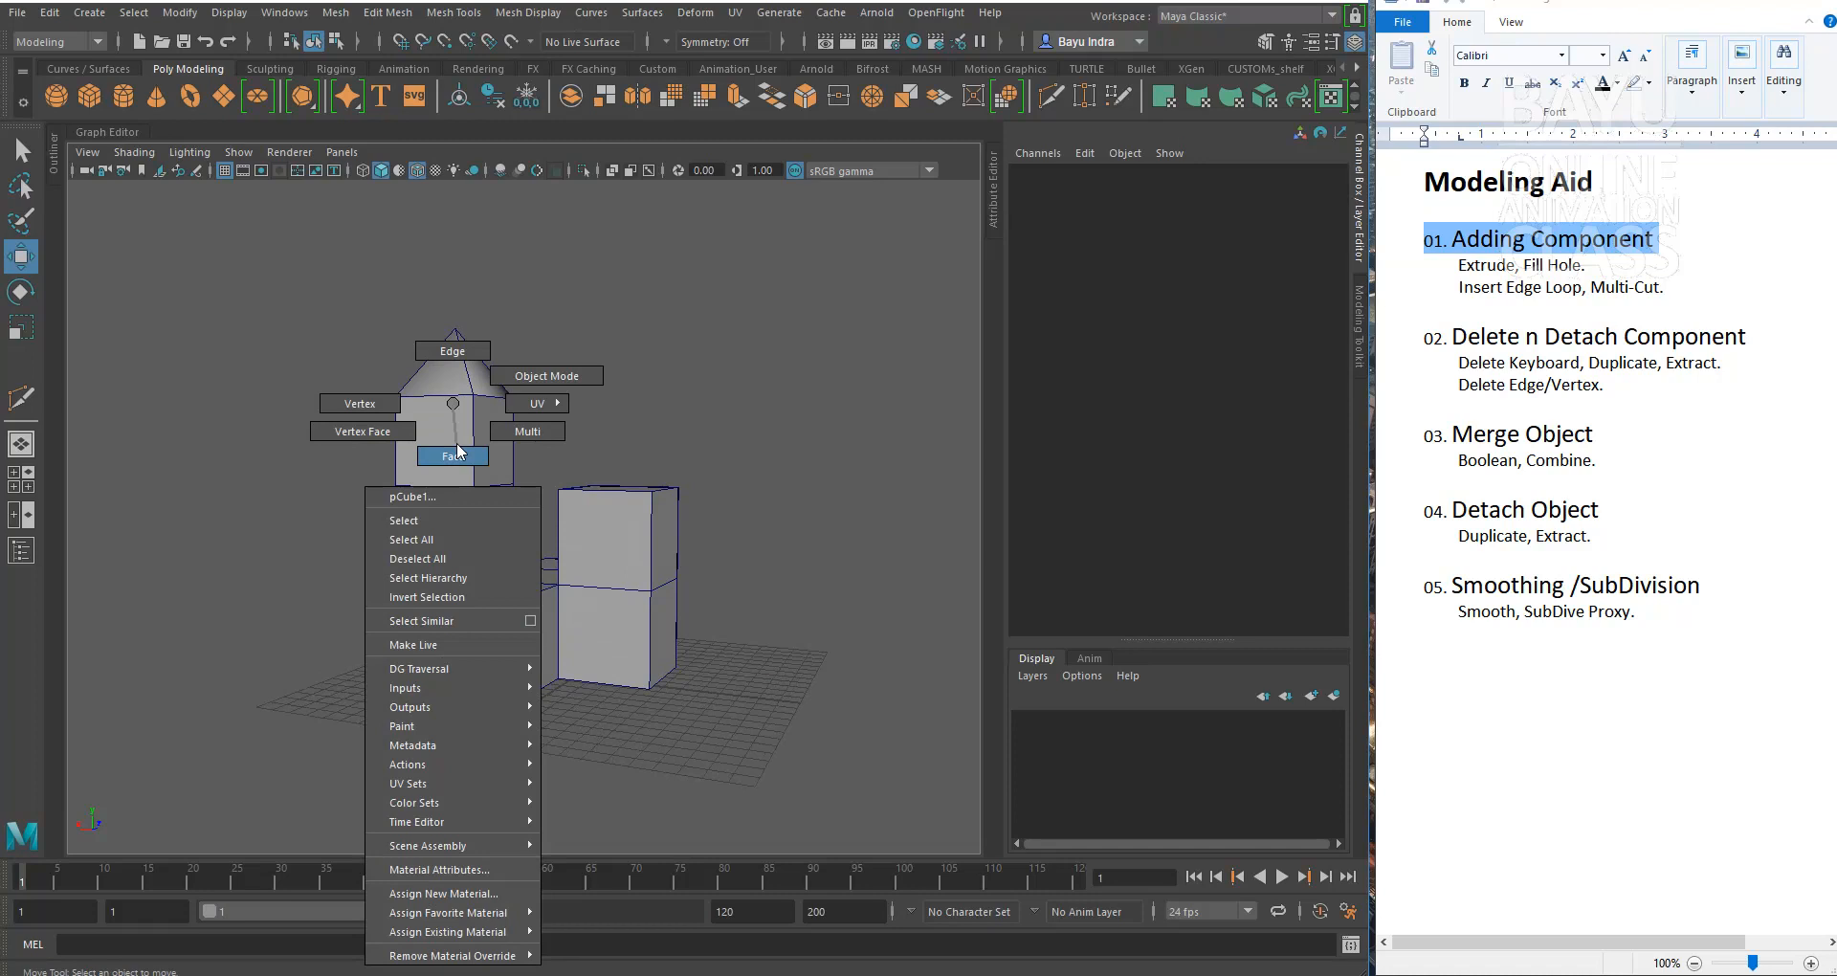
left_click_drag(326, 293, 569, 434)
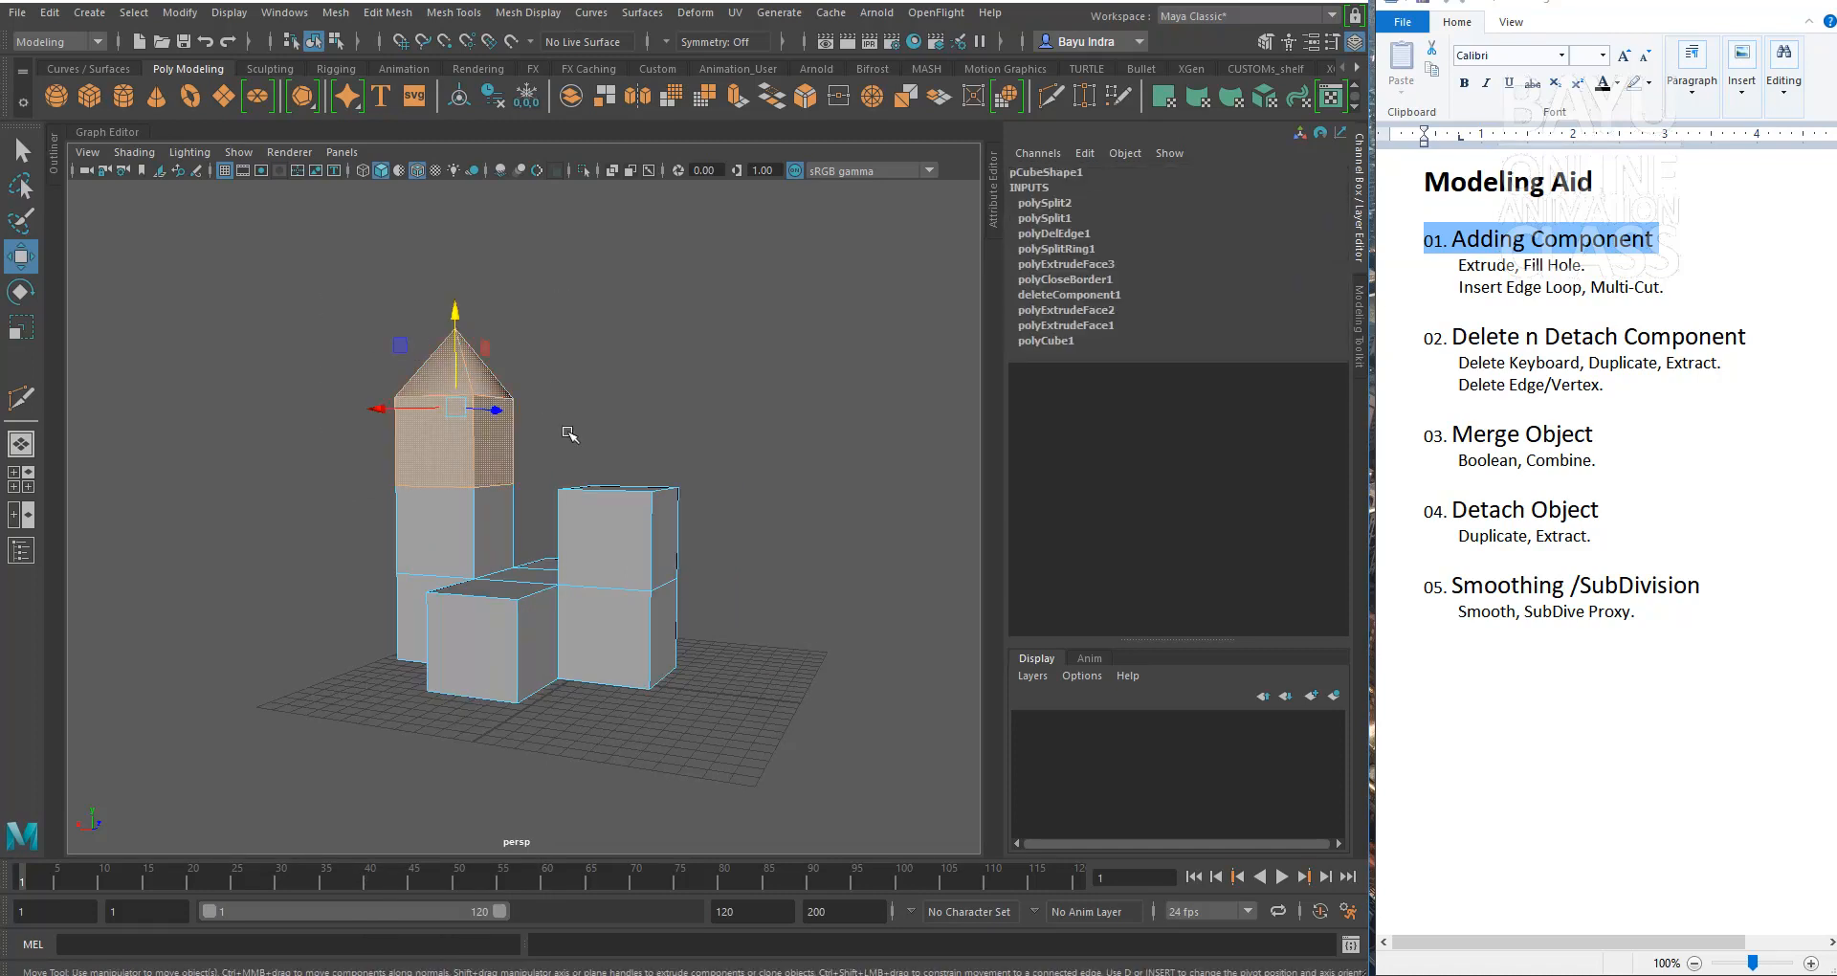
key("Delete")
left_click_drag(371, 499, 446, 534, "alt")
Step: Close the open top of the shortened column with Fill Hole and deselect the mesh
right_click_drag(449, 535, 438, 465)
left_click_drag(446, 525, 532, 506, "alt")
left_click_drag(588, 435, 560, 471, "alt")
left_click(337, 14)
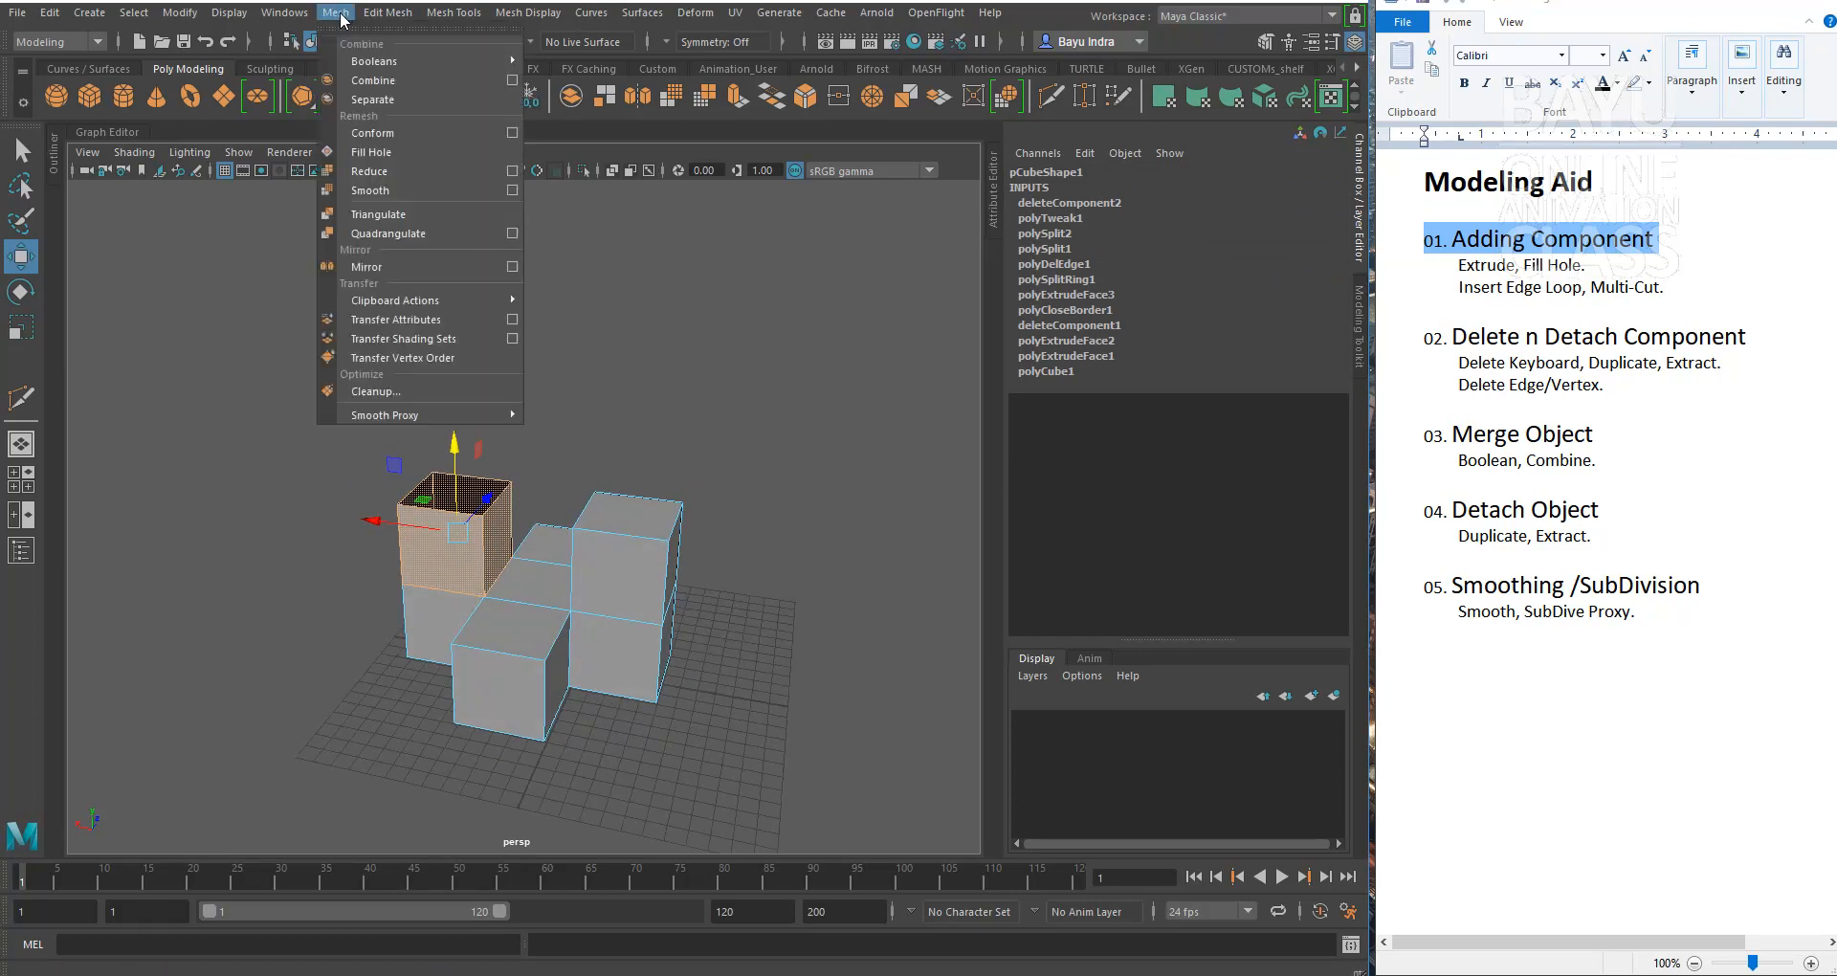
left_click(426, 157)
left_click_drag(616, 422, 881, 484, "alt")
left_click(858, 597)
left_click_drag(858, 597, 708, 469, "alt")
Step: Duplicate the faces of the right-hand column's upper block as separate faces with an offset of 0.5
right_click_drag(604, 406, 604, 456)
left_click_drag(724, 332, 493, 423)
left_click_drag(759, 578, 713, 533, "alt")
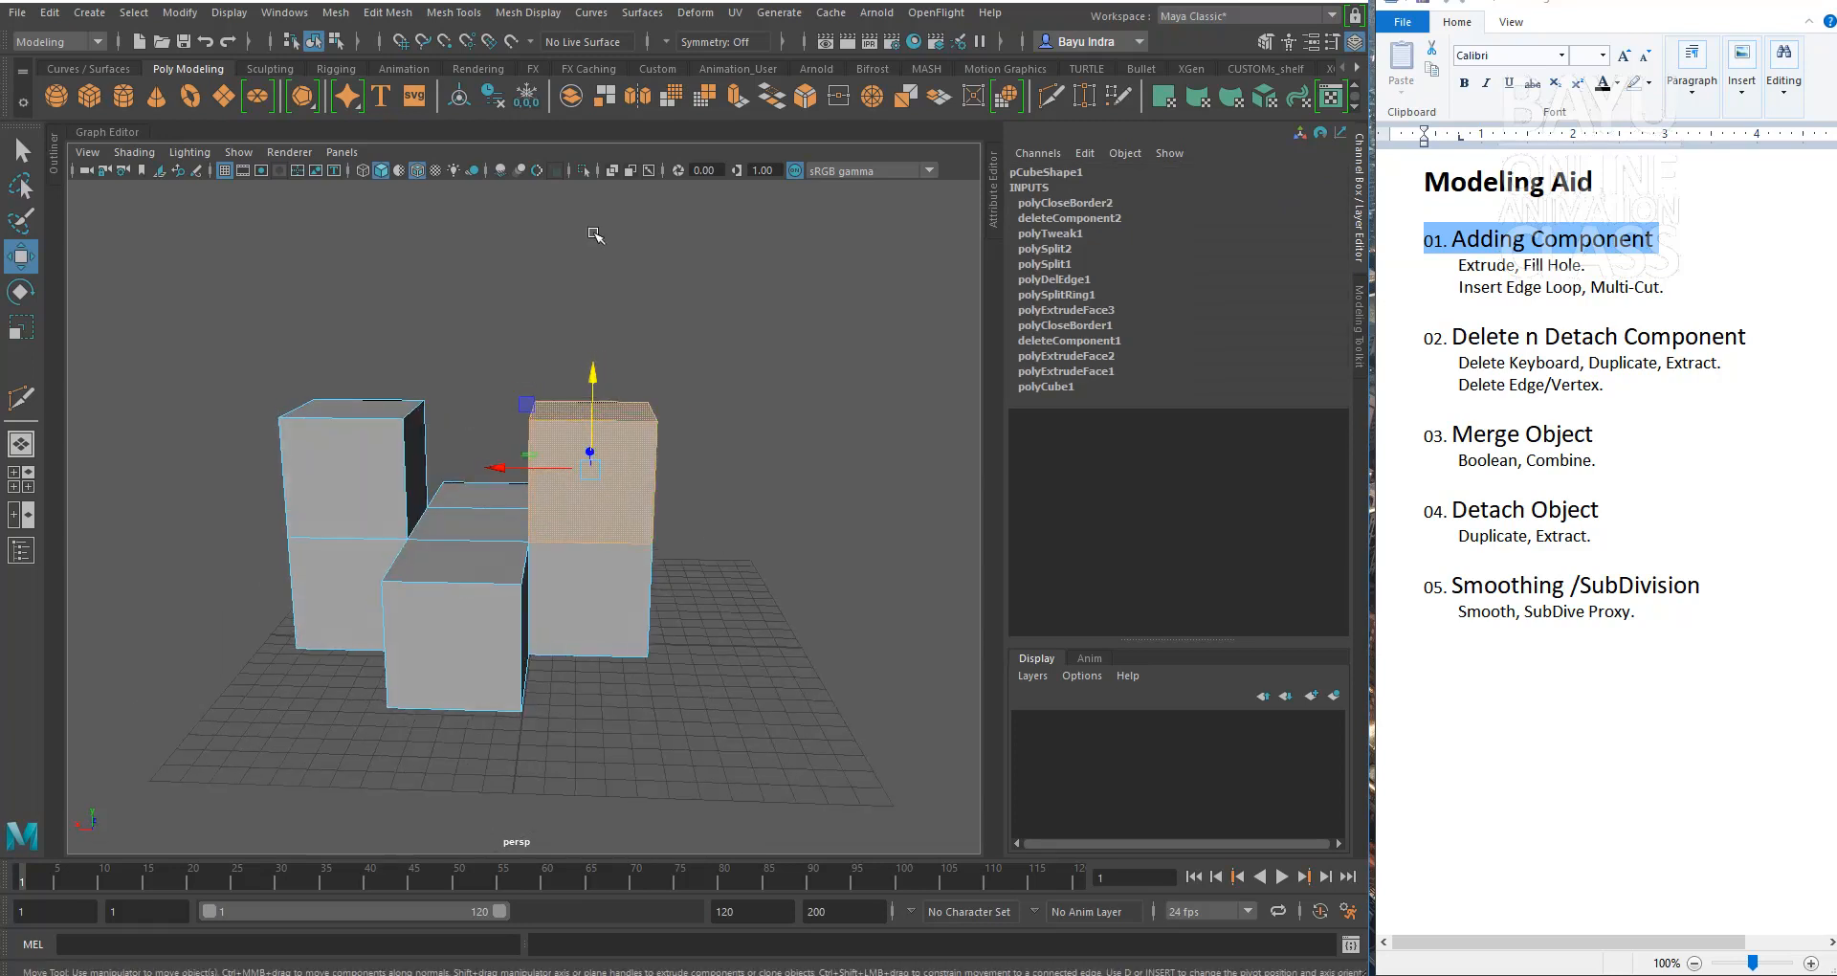
left_click(389, 12)
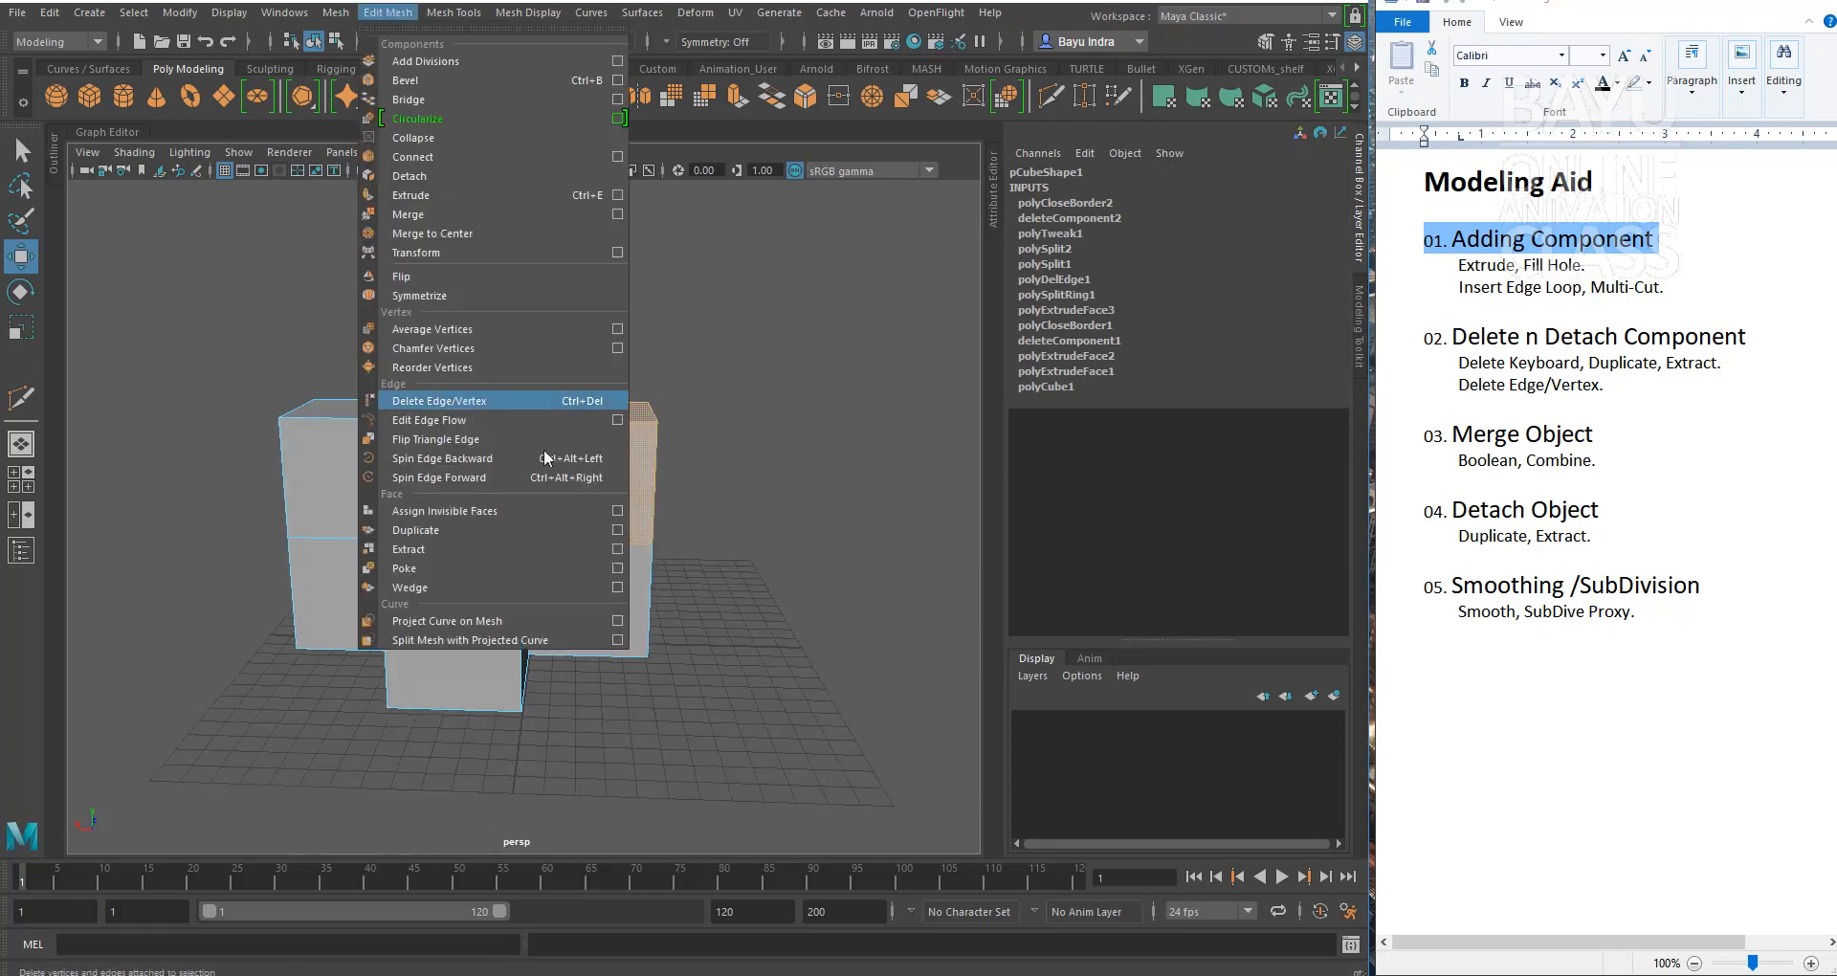
left_click(617, 532)
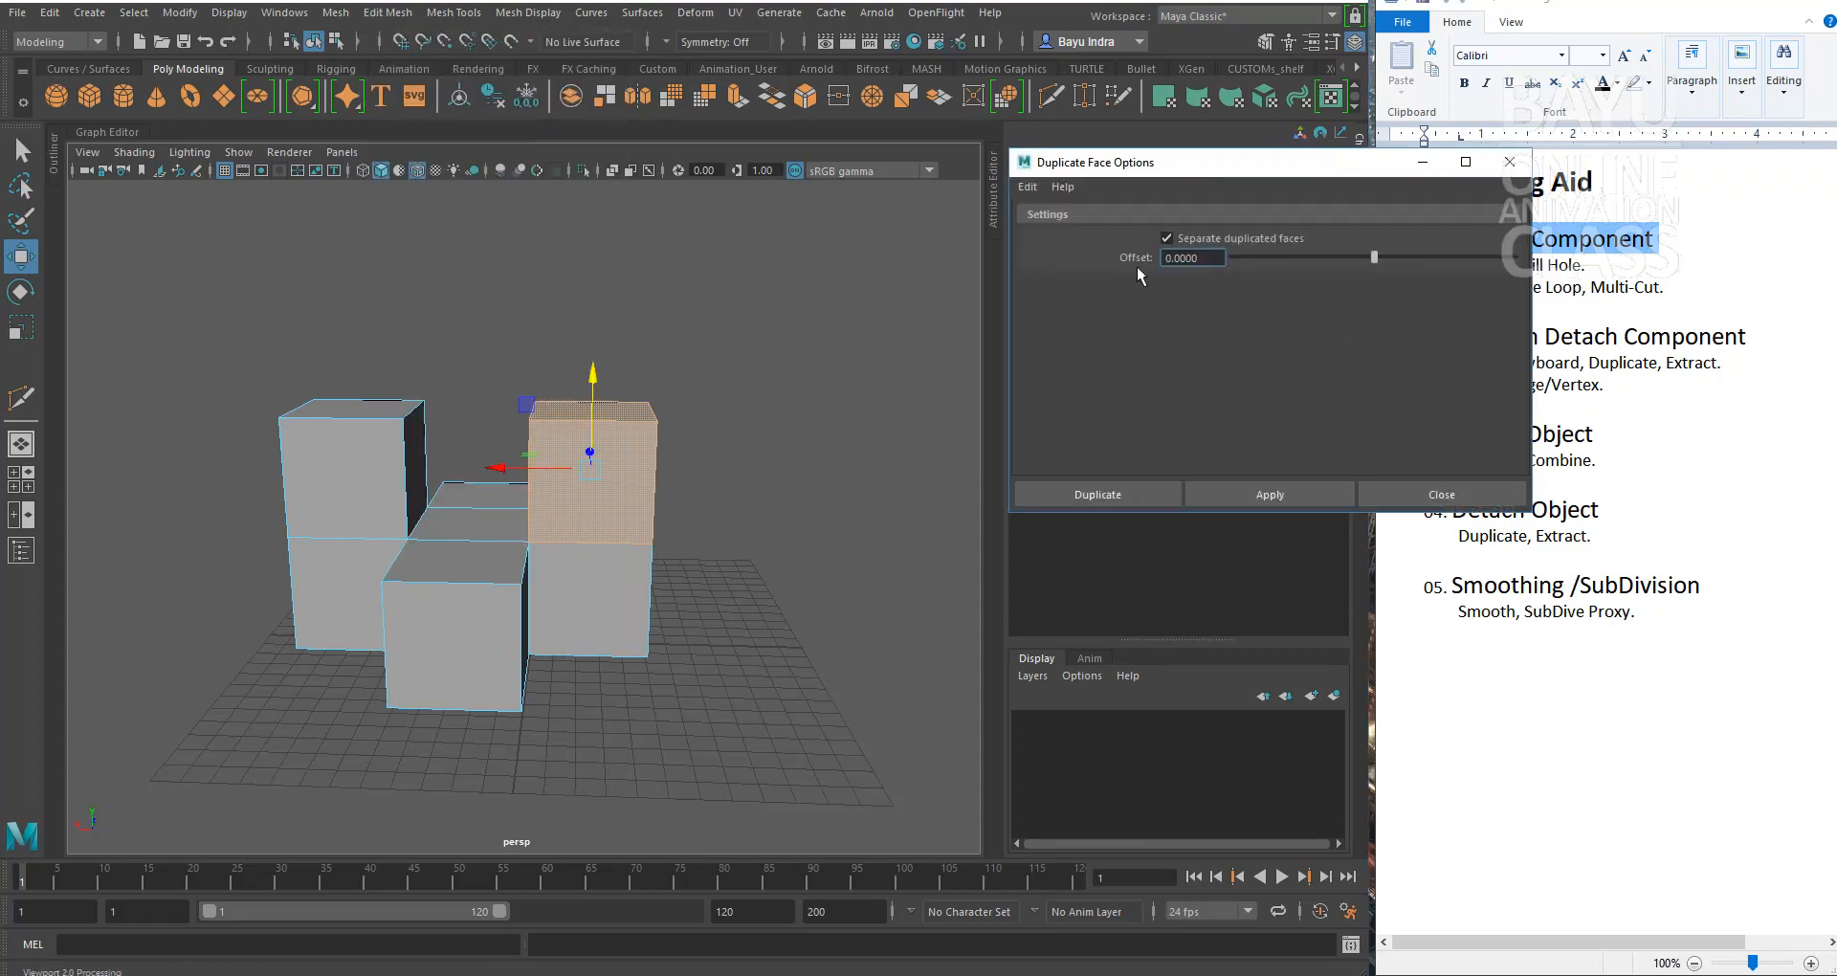
left_click_drag(1168, 175, 1004, 248)
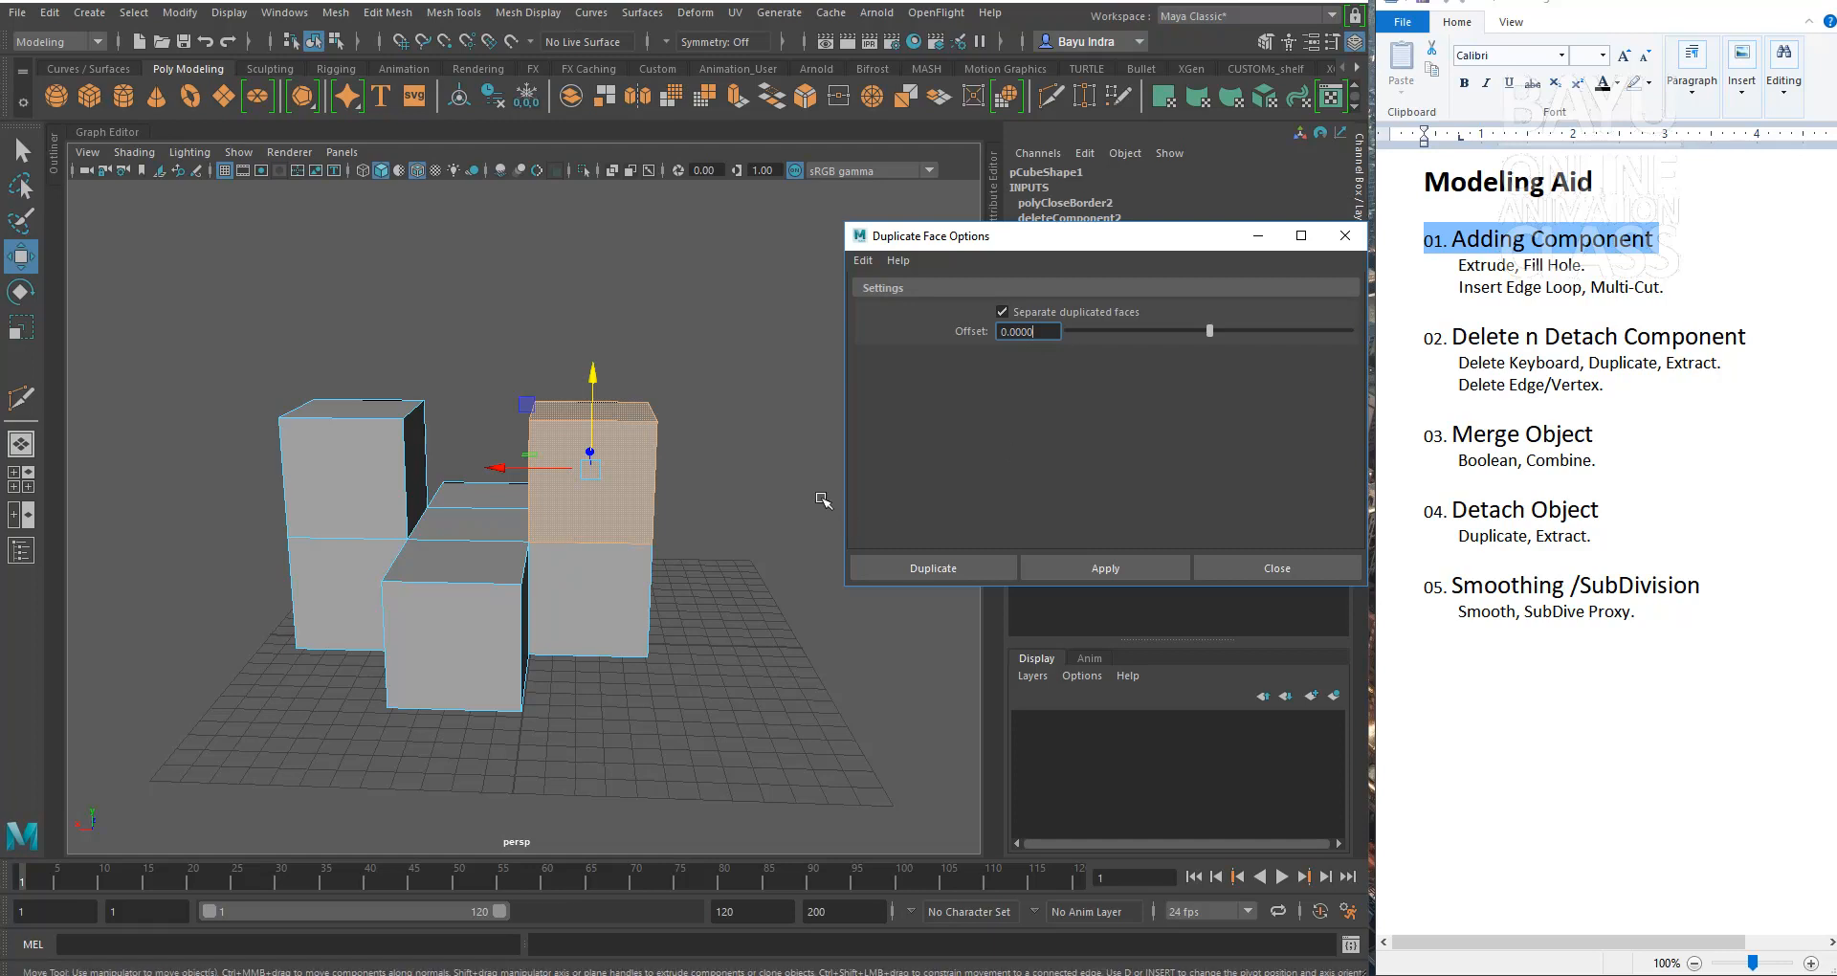
left_click_drag(1049, 334, 940, 344)
type("0.5")
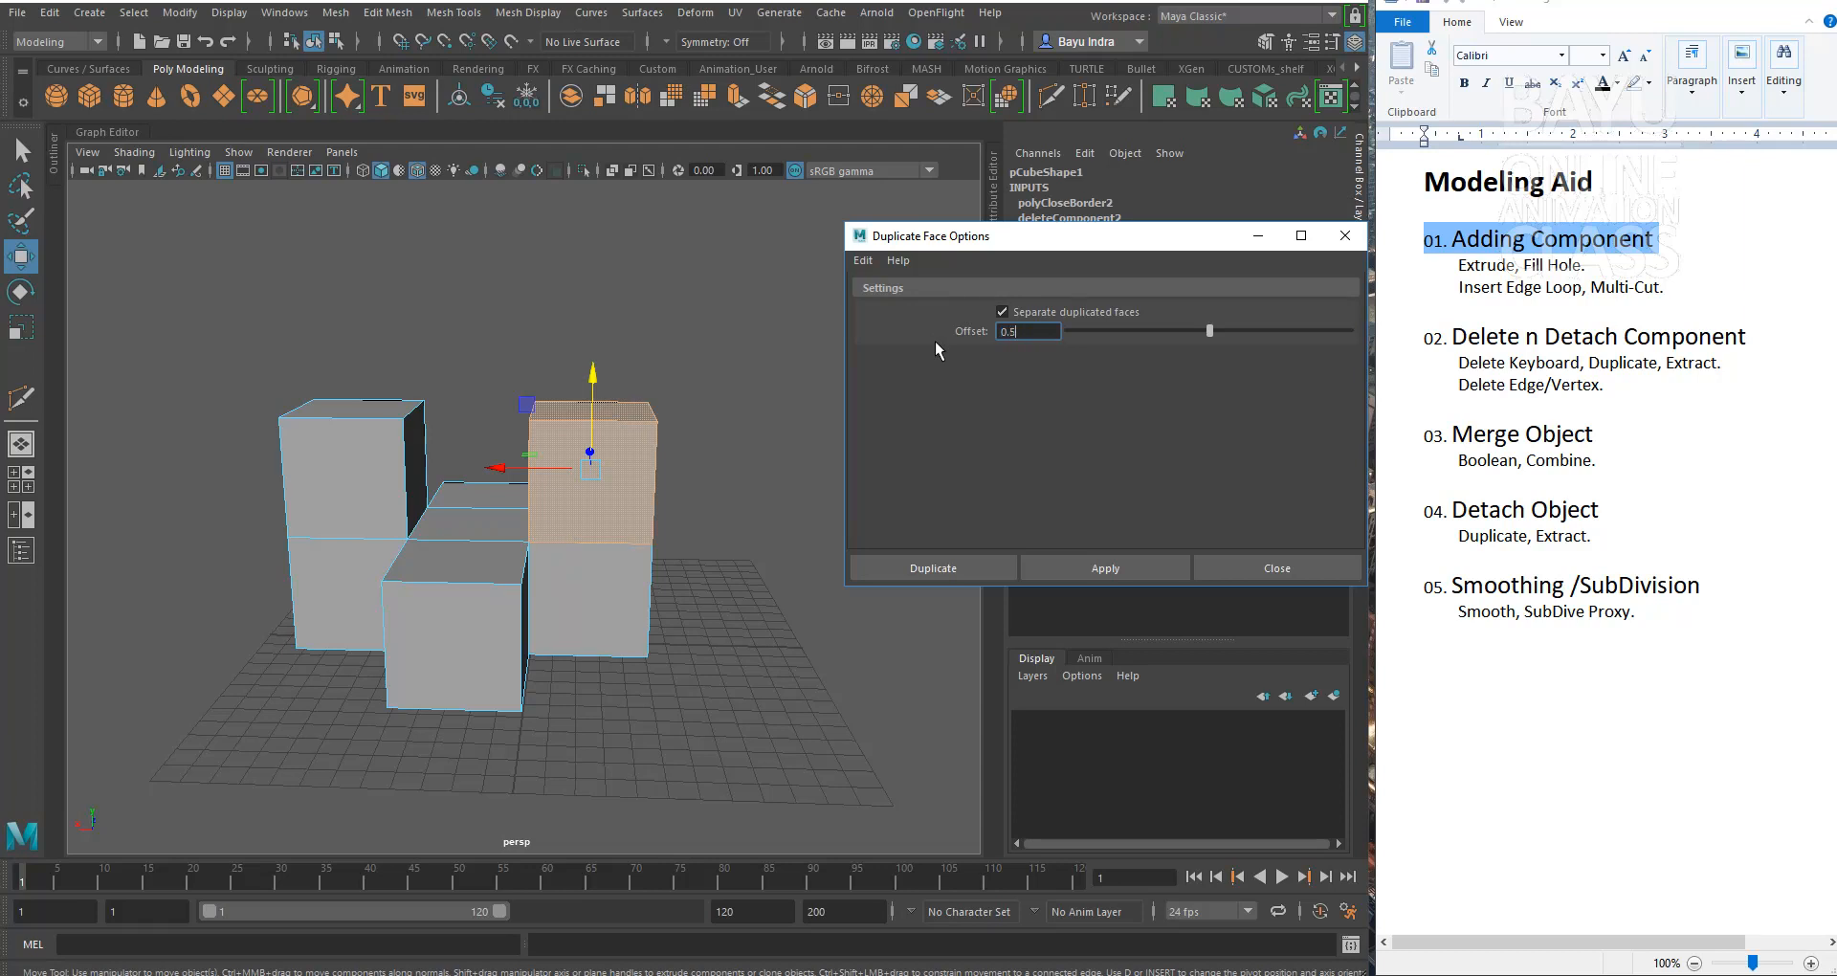
left_click(1109, 566)
Step: Expand pCube1 in the scene hierarchy and select polySurface1 to check which mesh it is
left_click_drag(773, 644, 578, 649, "alt")
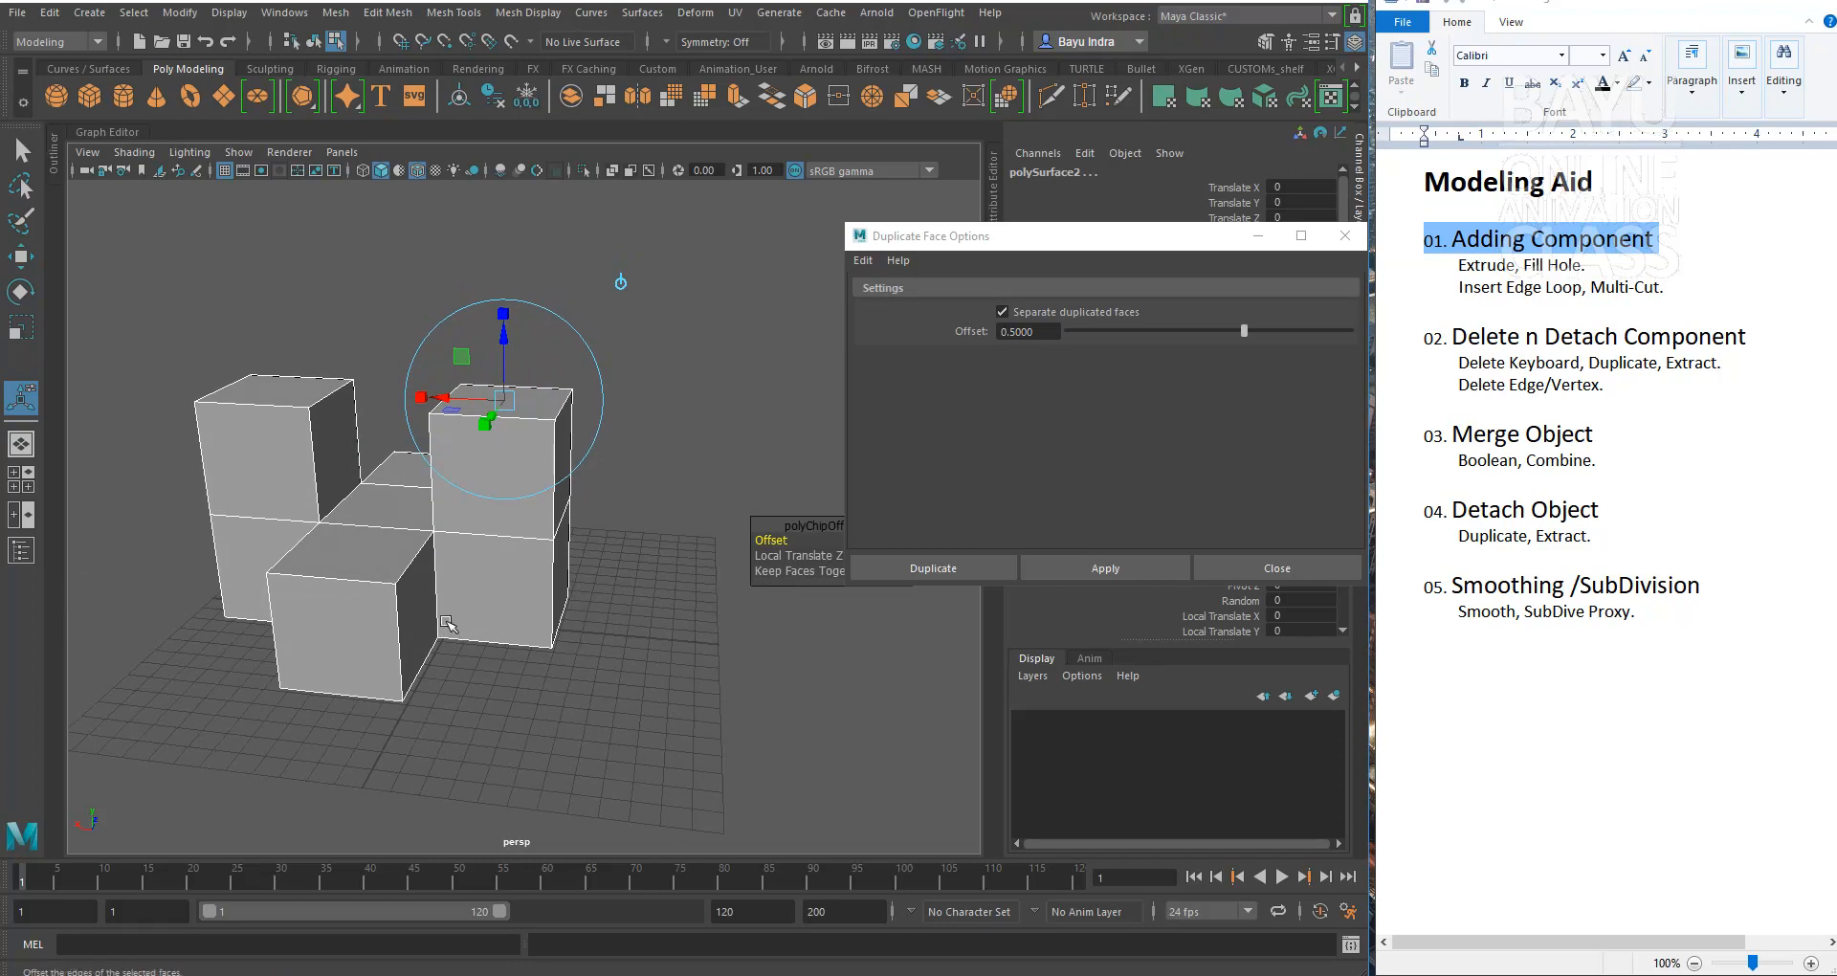
left_click(53, 157)
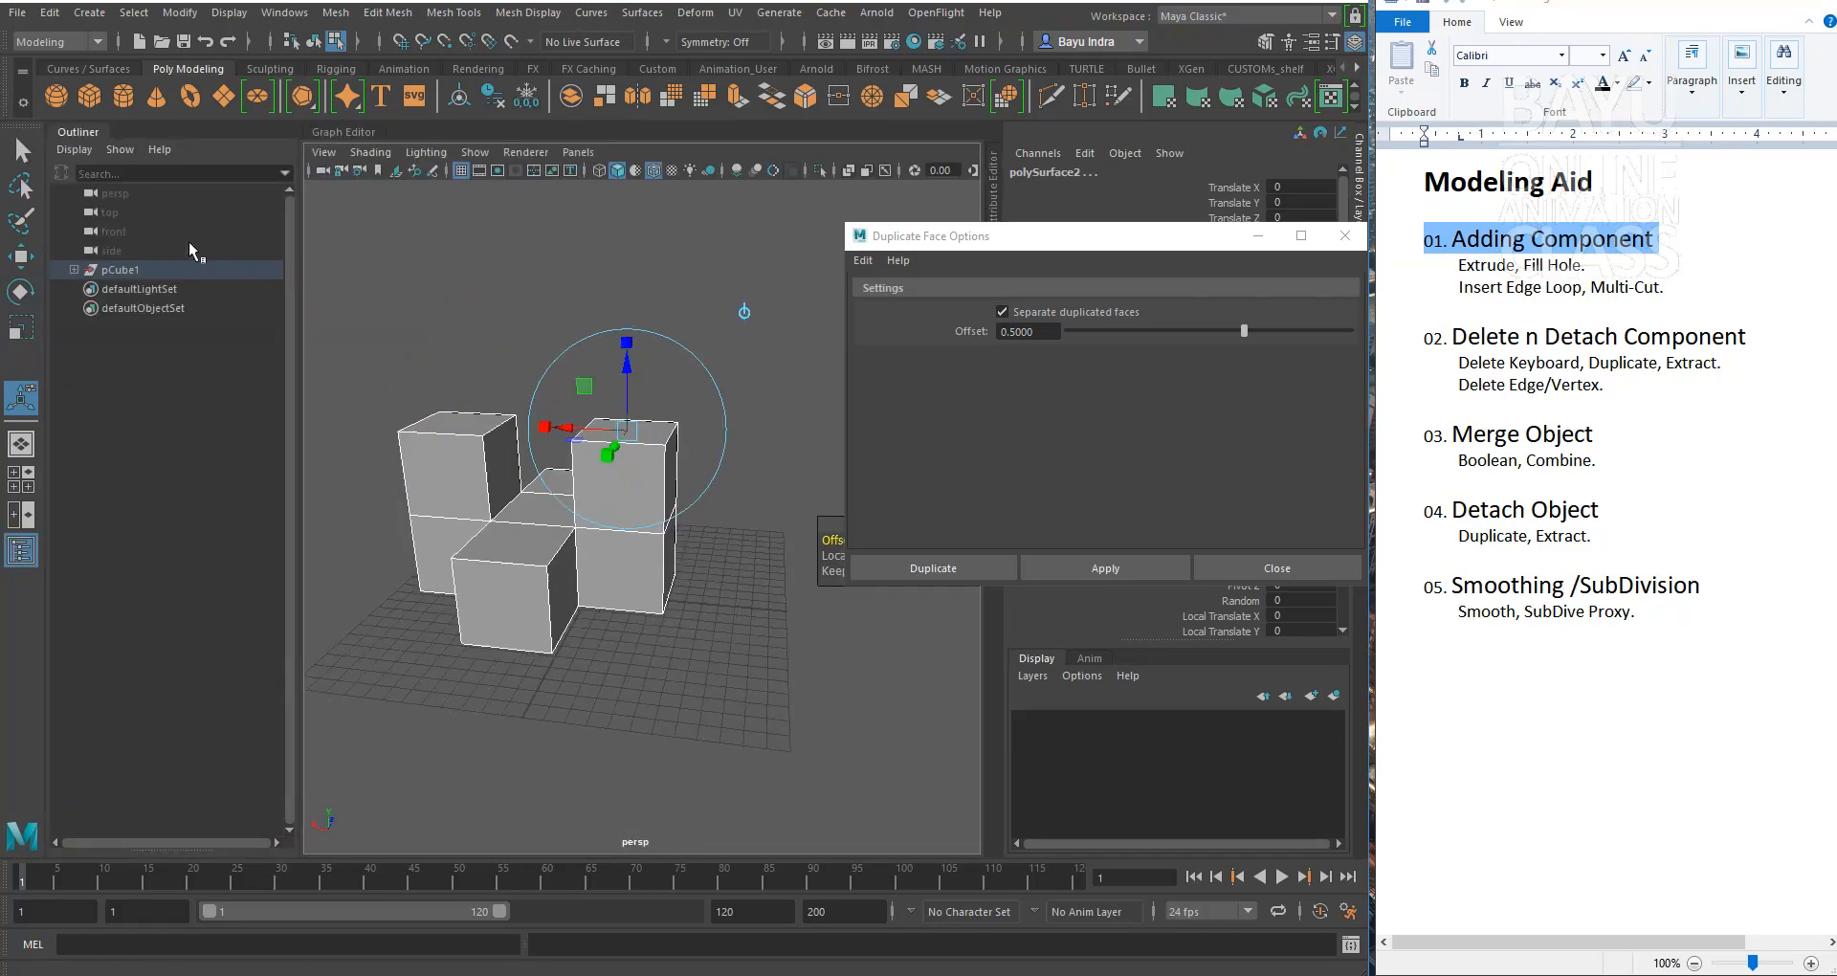
left_click(74, 269)
left_click(168, 402)
left_click(146, 289)
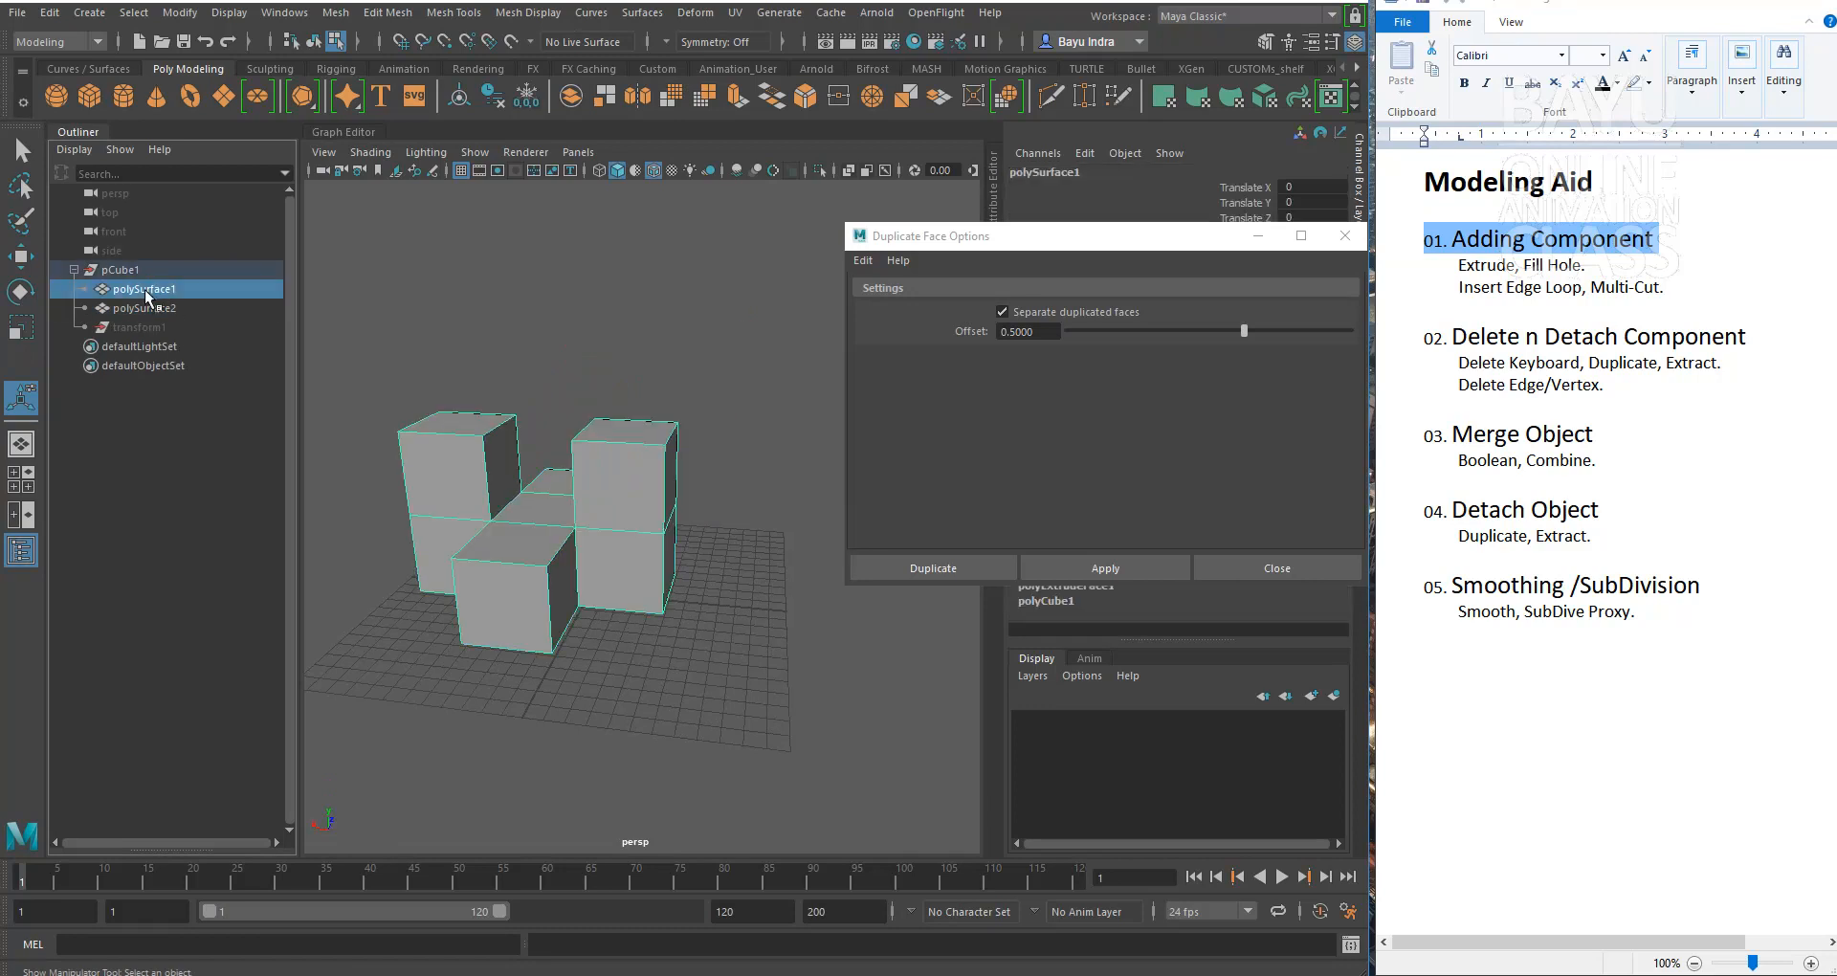
Step: Move the duplicated faces, polySurface2, away from the column to about -6.09 along X
left_click(149, 310)
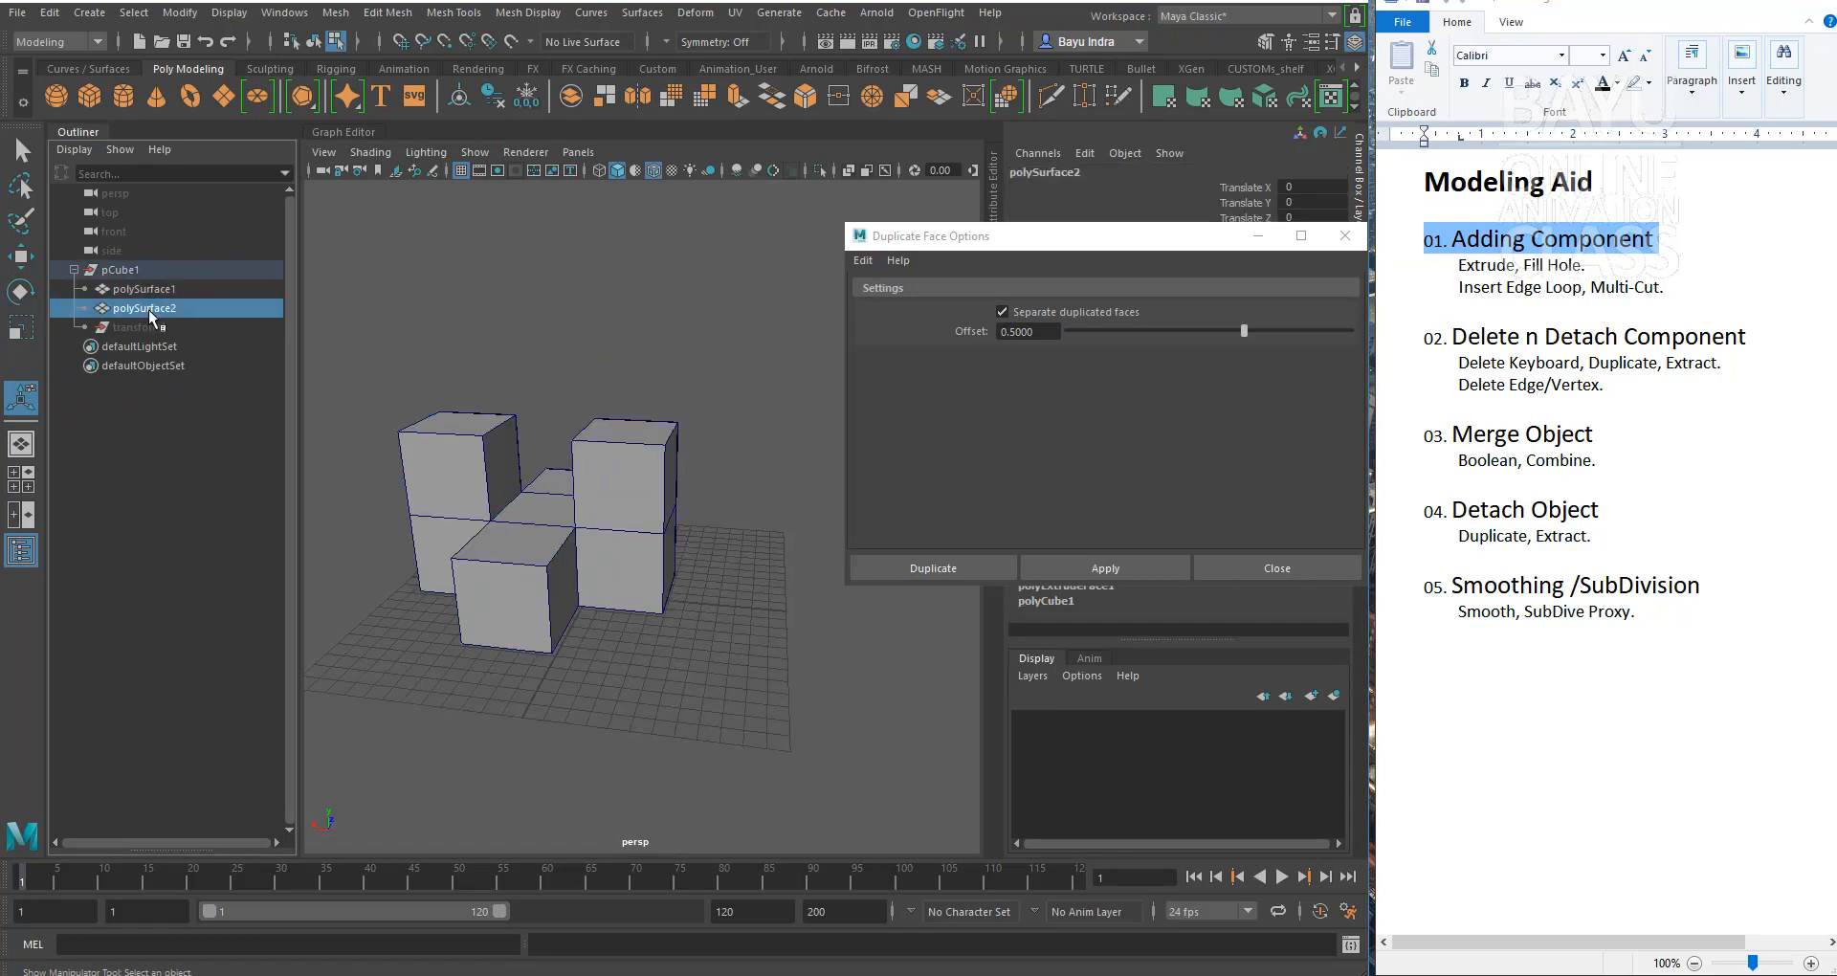
key("w")
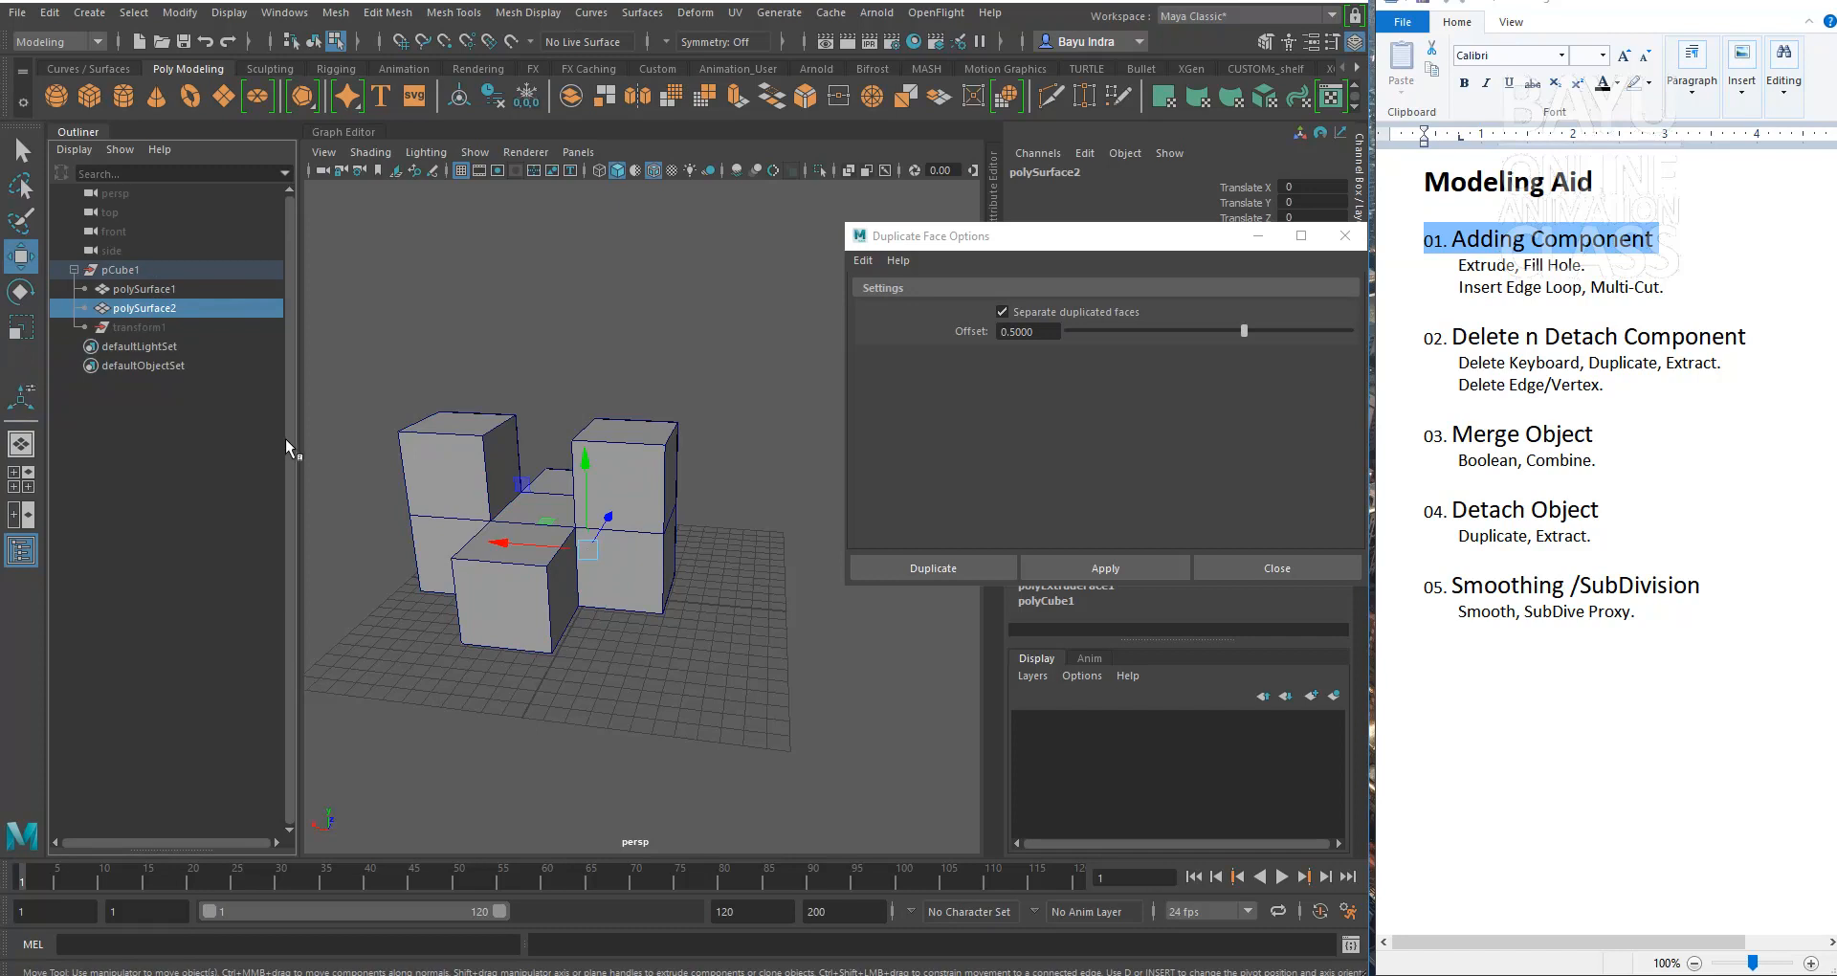
left_click_drag(607, 645, 526, 640, "alt")
left_click_drag(445, 589, 555, 643)
mouse_move(660, 791)
left_mouse_down("alt")
mouse_move(690, 754)
mouse_move(674, 763)
left_mouse_up("alt")
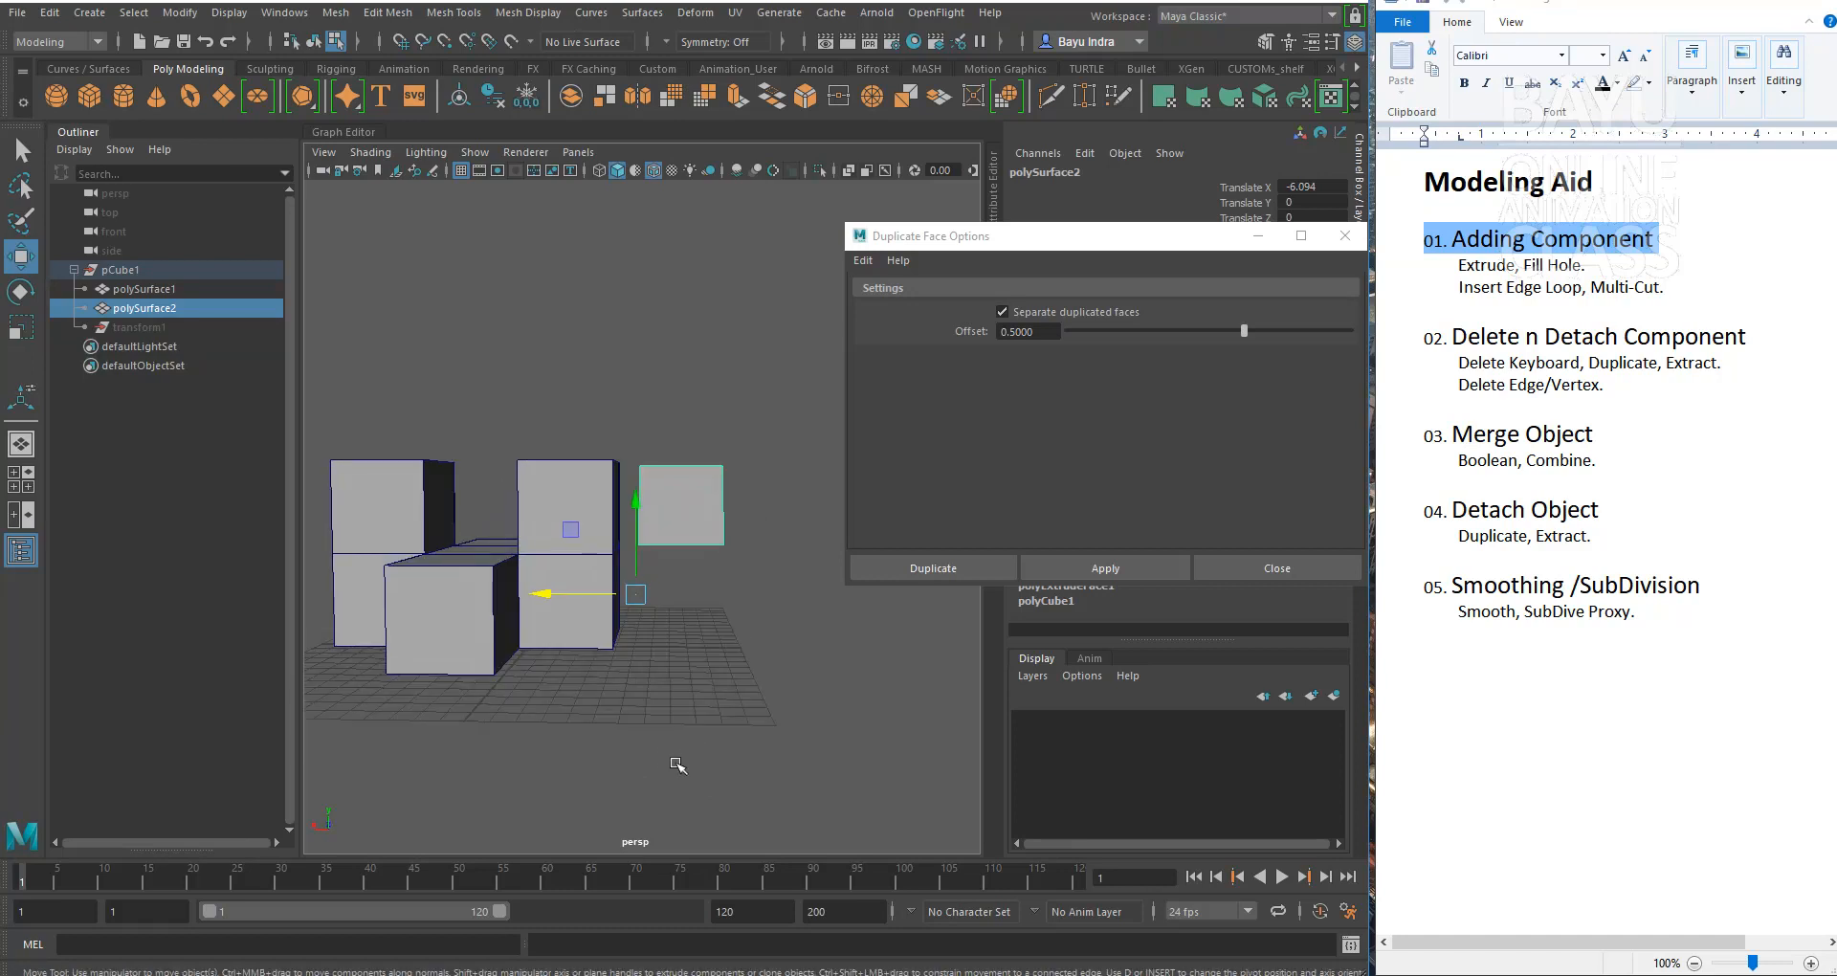
left_click_drag(699, 568, 699, 689, "alt")
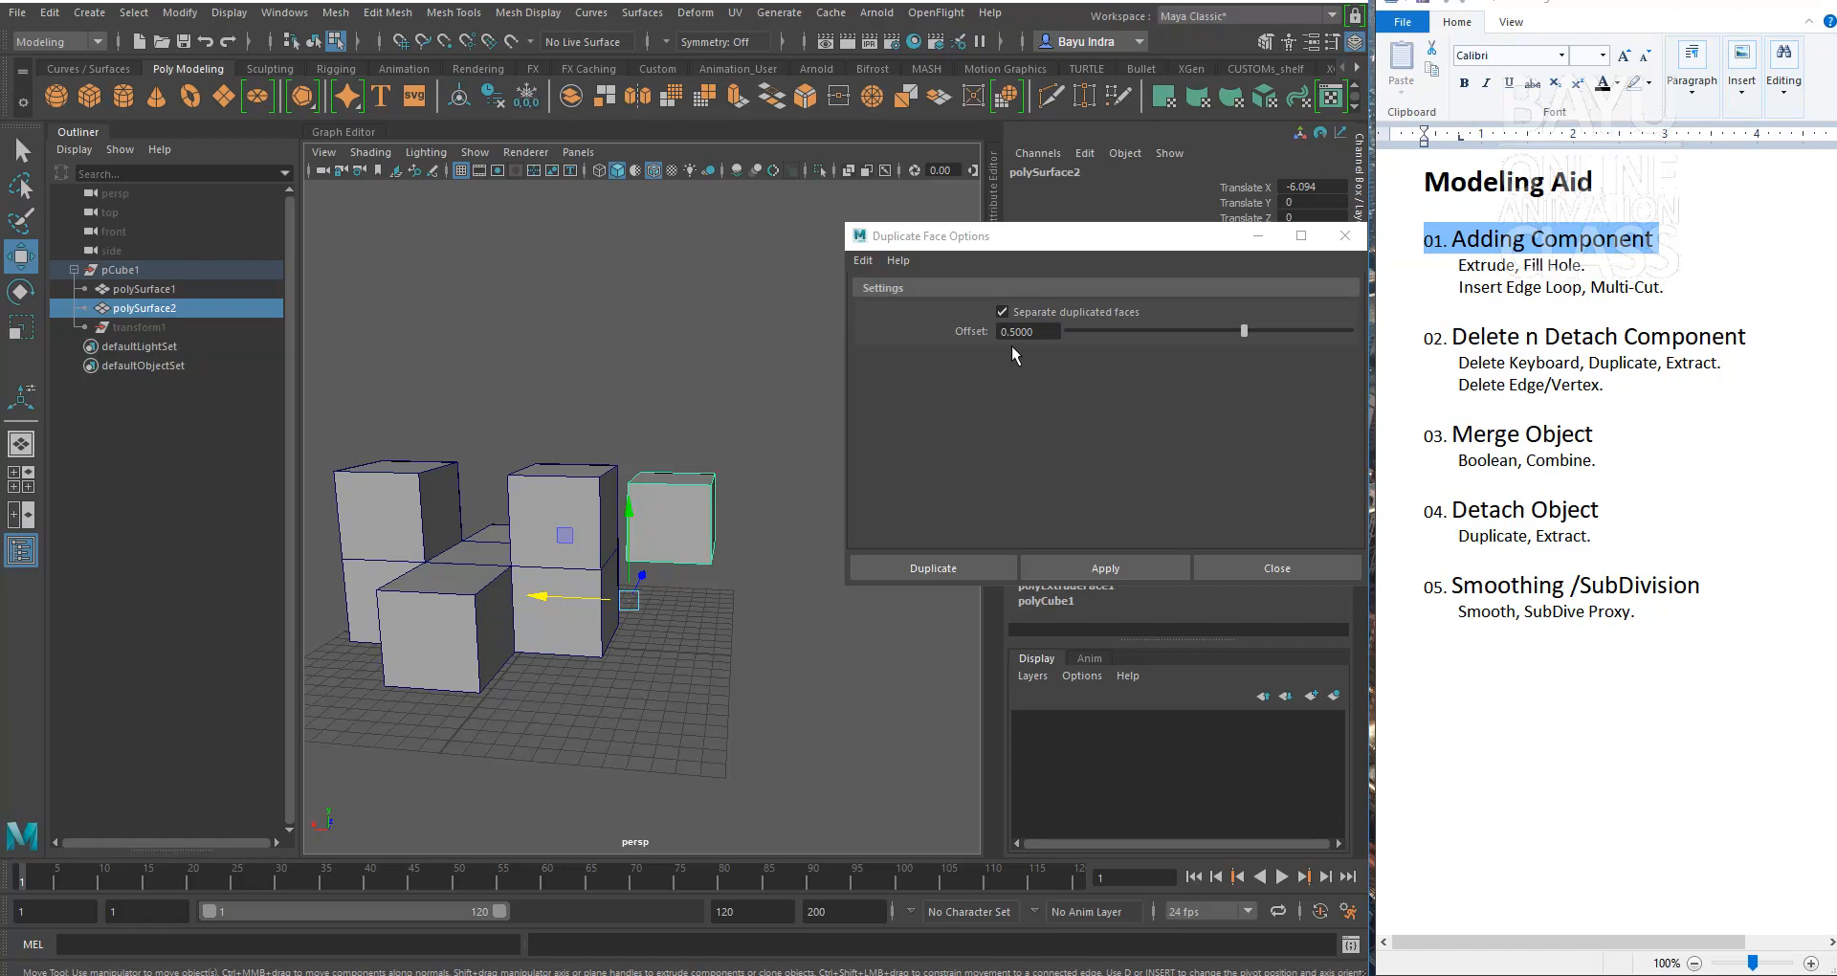
Step: Duplicate the faces of the right-hand column's upper block as separate faces with an offset of 0
left_click_drag(536, 640, 580, 617, "alt")
right_click(538, 485)
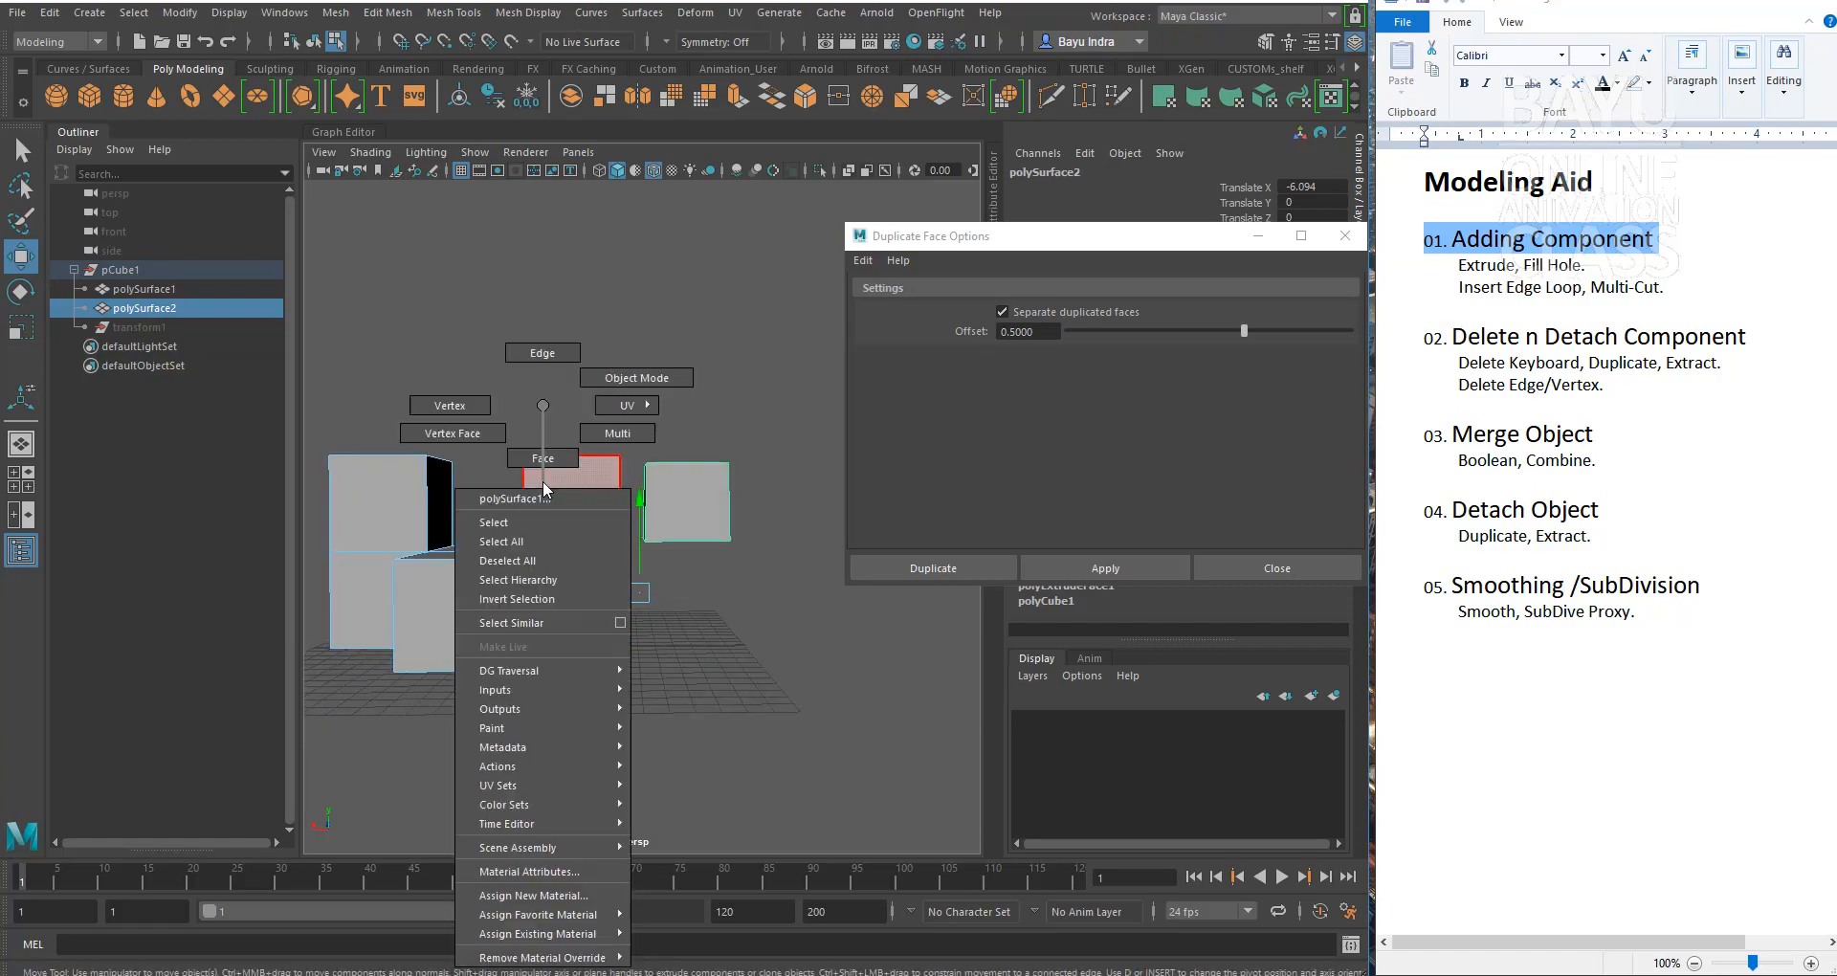
right_click_drag(536, 473, 536, 474)
left_click_drag(482, 419, 631, 504)
left_click_drag(751, 628, 733, 658, "alt")
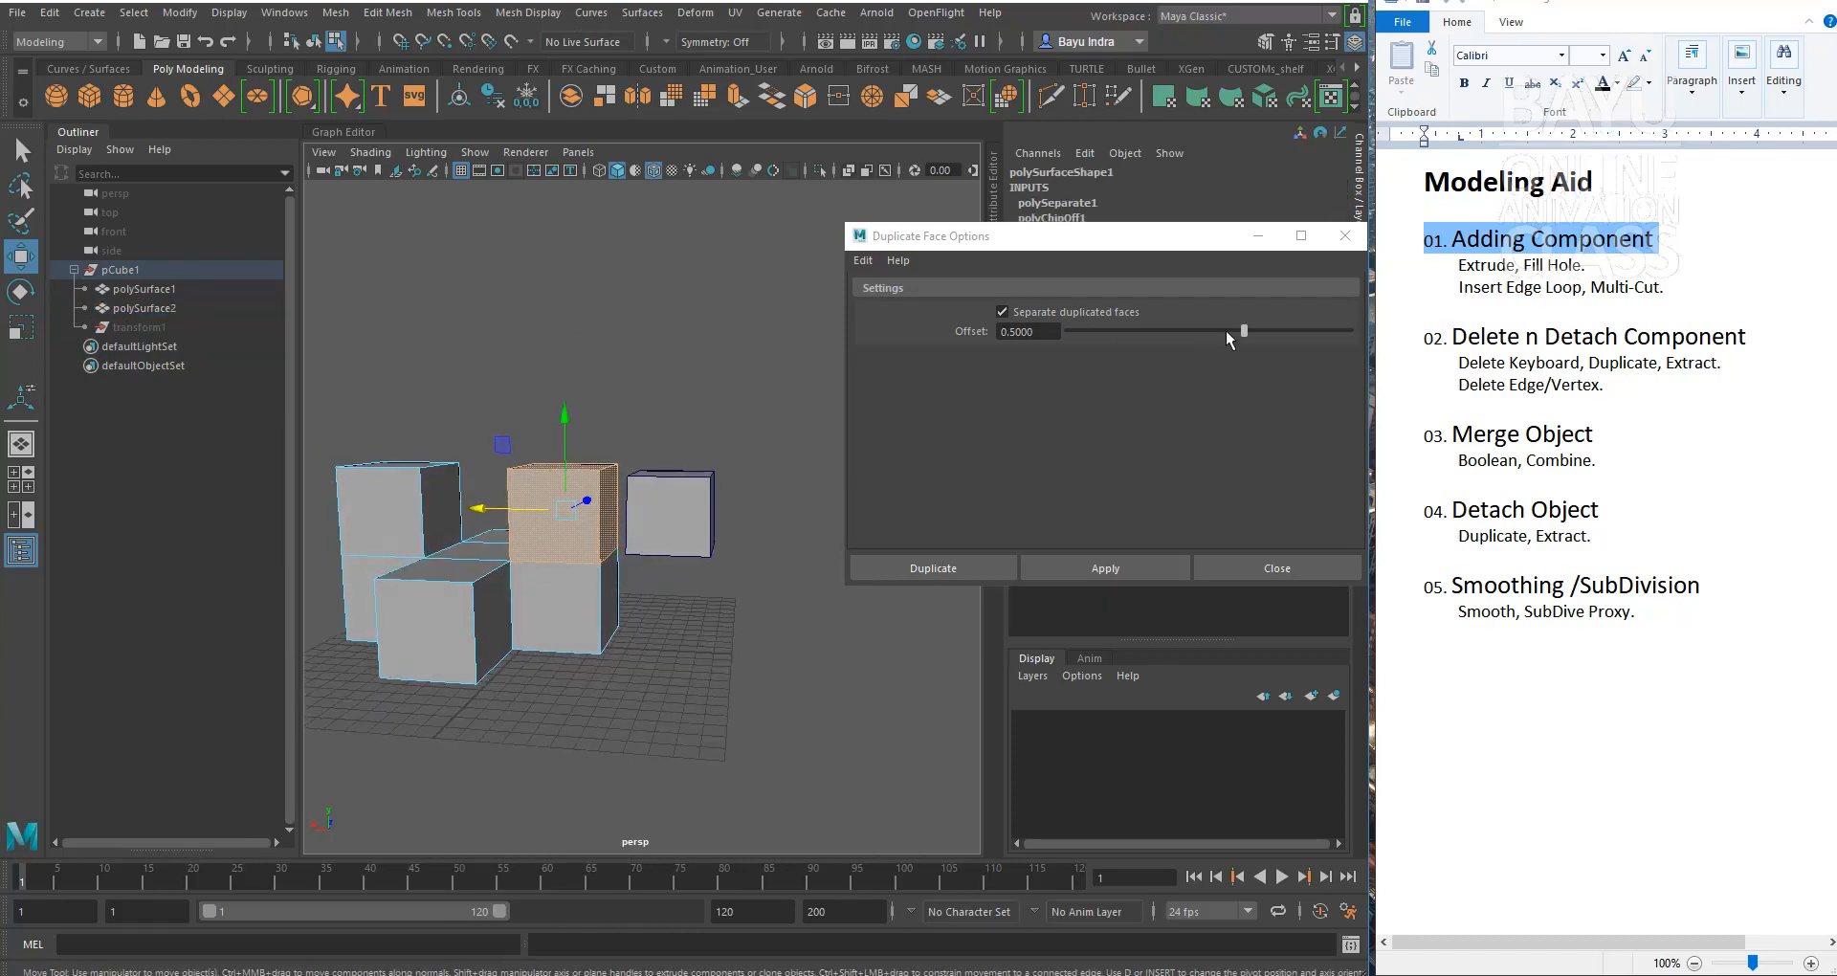
left_click(1012, 332)
type("0")
key("Return")
left_click(1105, 567)
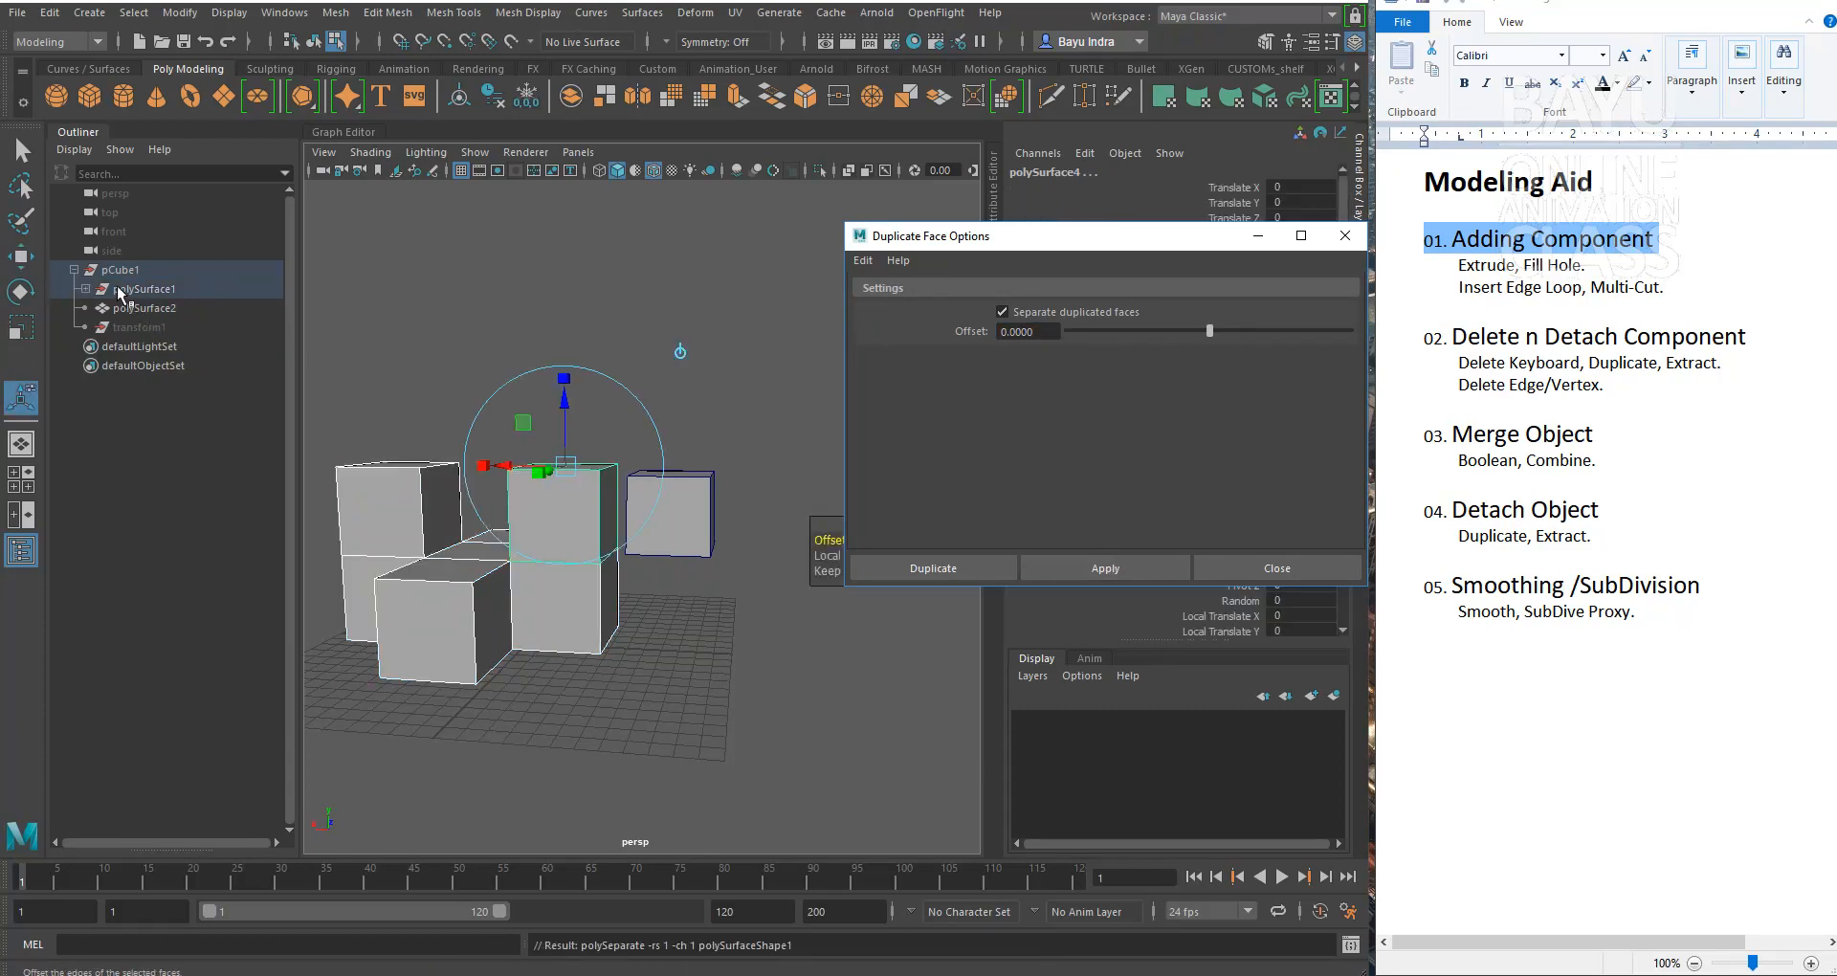
Step: Expand polySurface1 in the scene hierarchy and raise the duplicated faces, polySurface4, to about 7.448 along Y
left_click(88, 289)
left_click(165, 326)
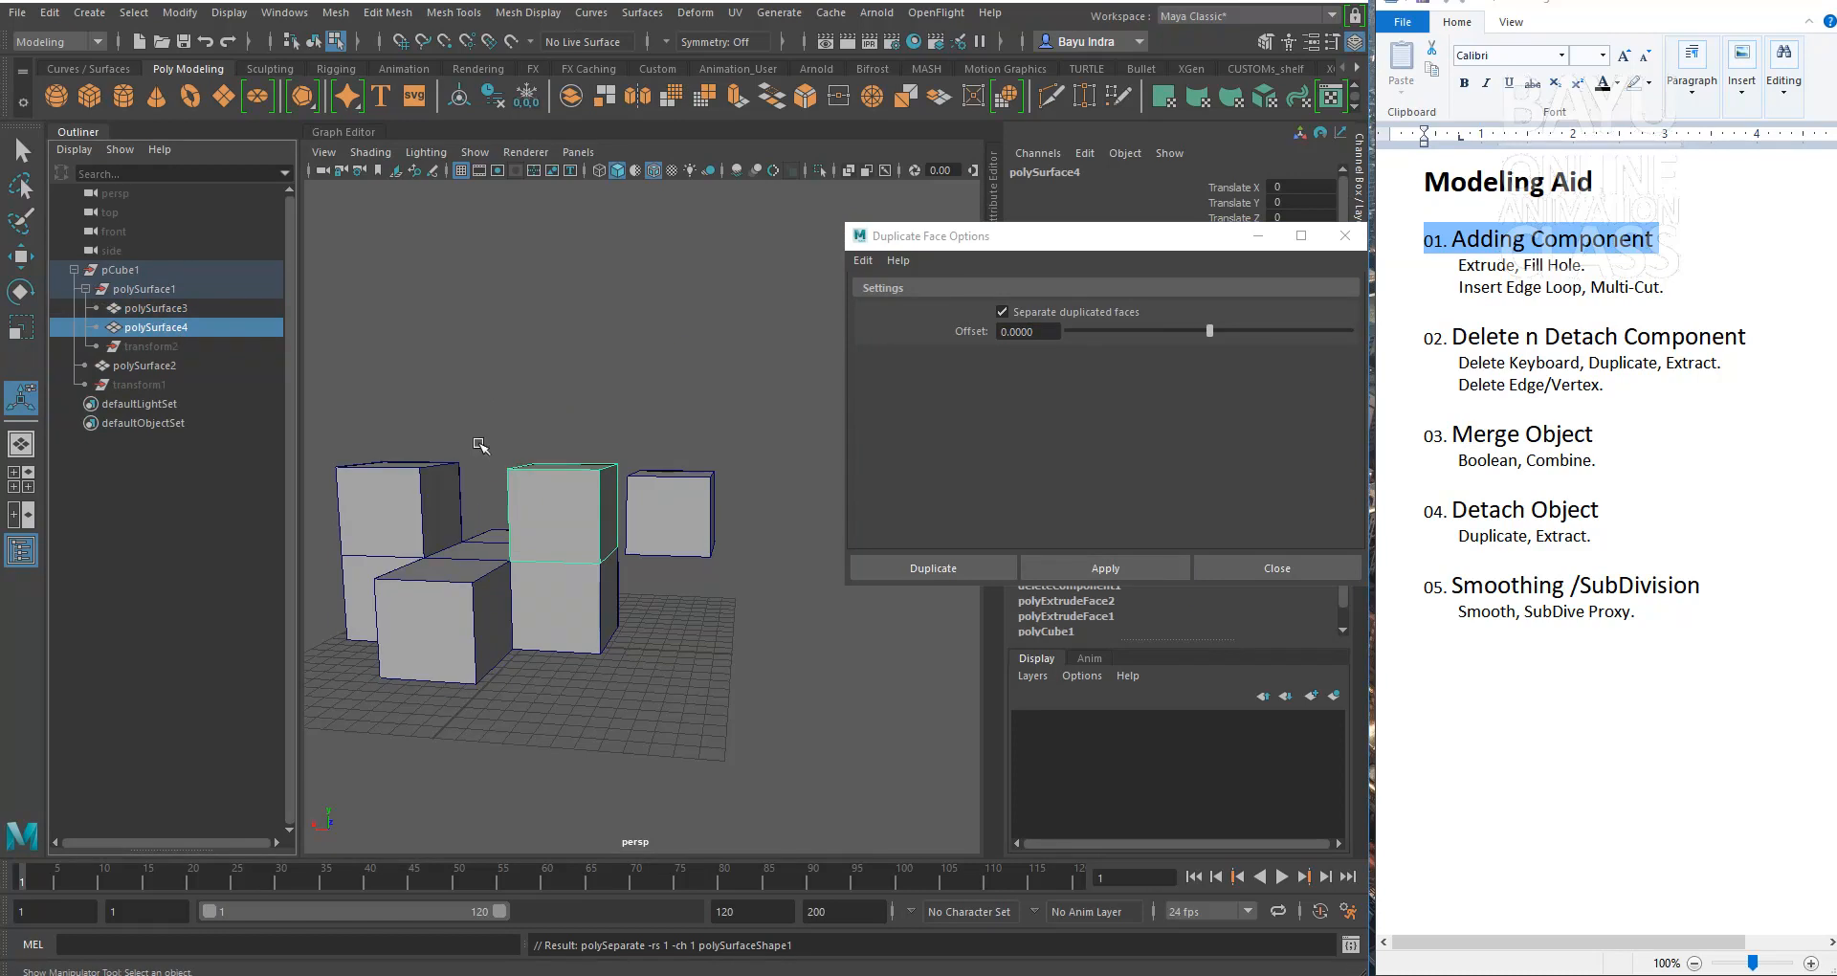
key("w")
left_click_drag(522, 507, 498, 459)
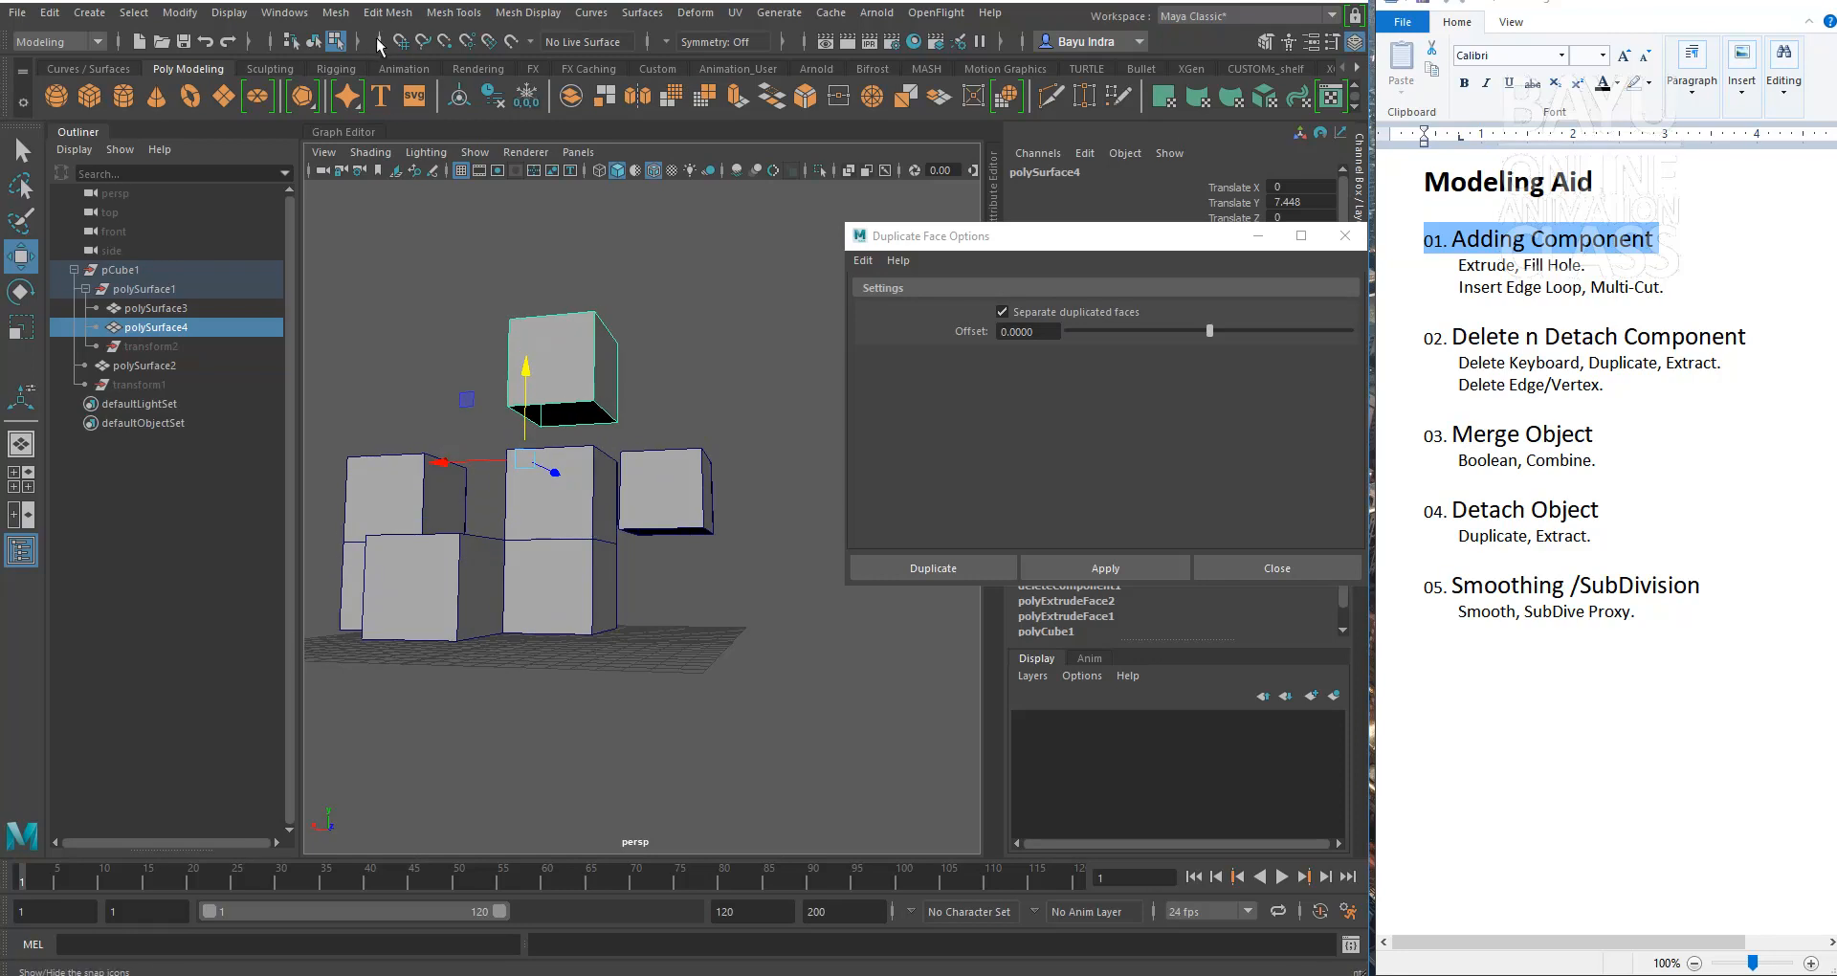
Step: Apply Fill Hole to close the open underside of the raised duplicate, polySurface4, and leave everything deselected
left_click(336, 13)
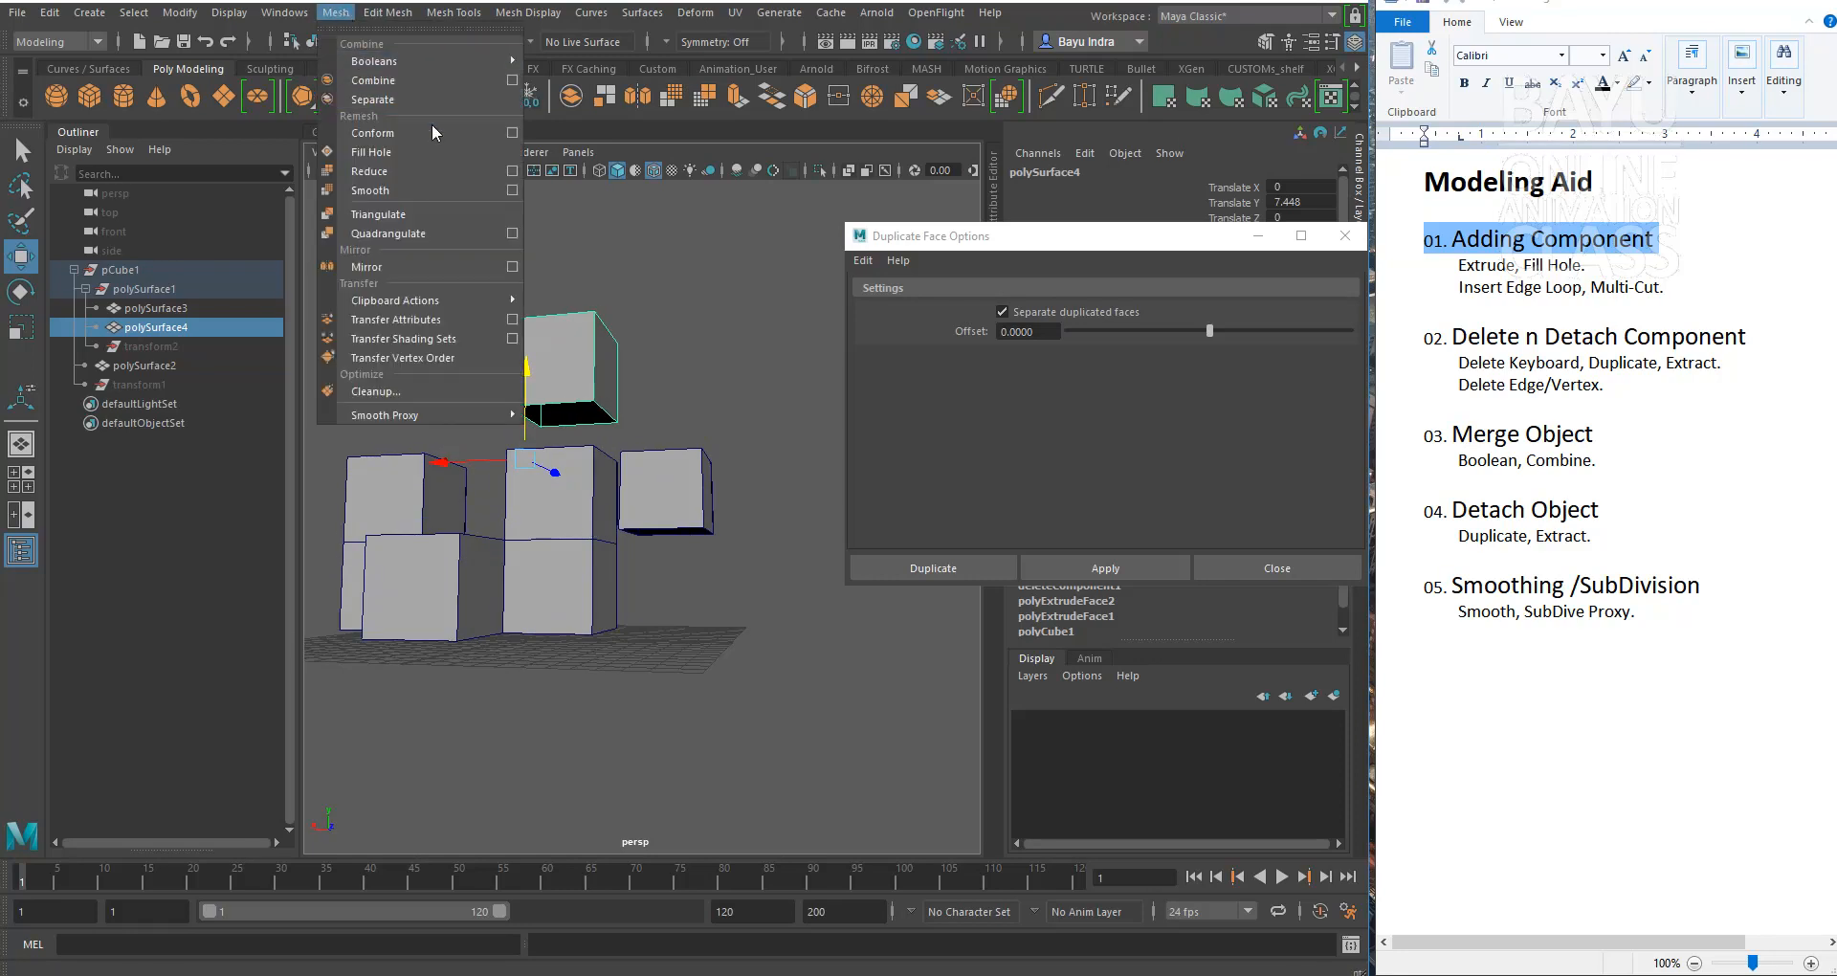
left_click(415, 157)
left_click_drag(660, 535, 691, 629, "alt")
left_click(675, 489)
left_click(730, 616)
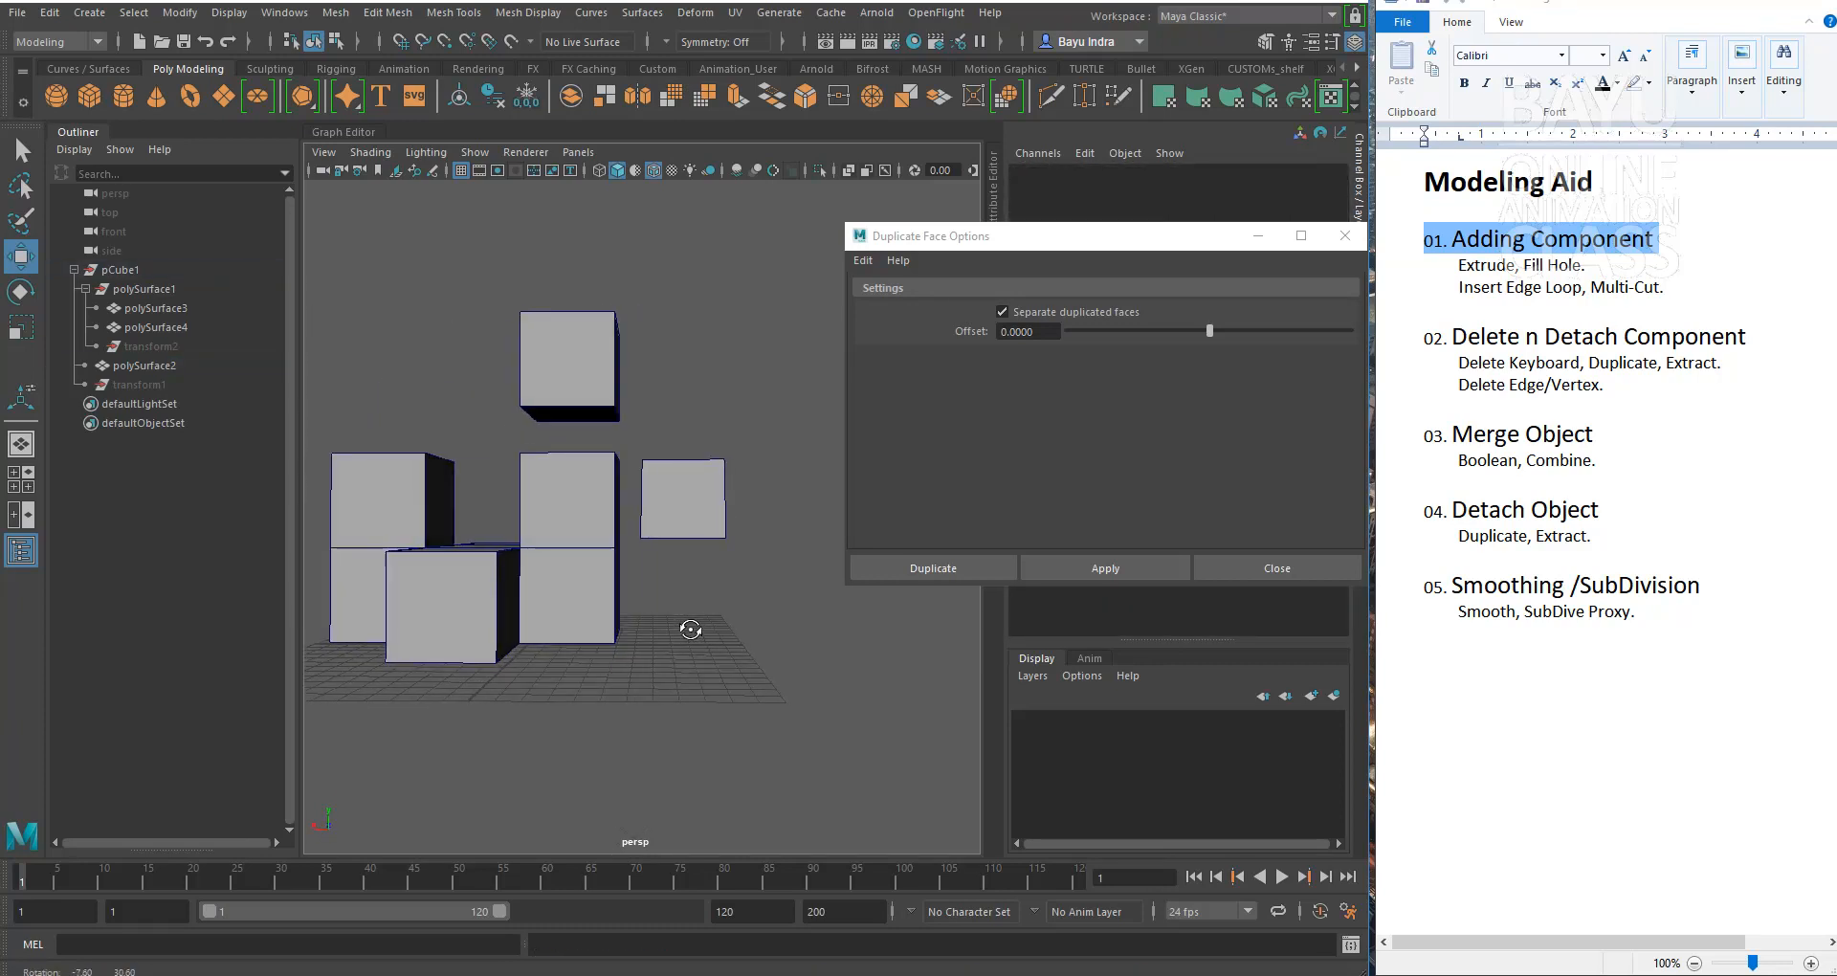
left_click(574, 531)
left_click(567, 423)
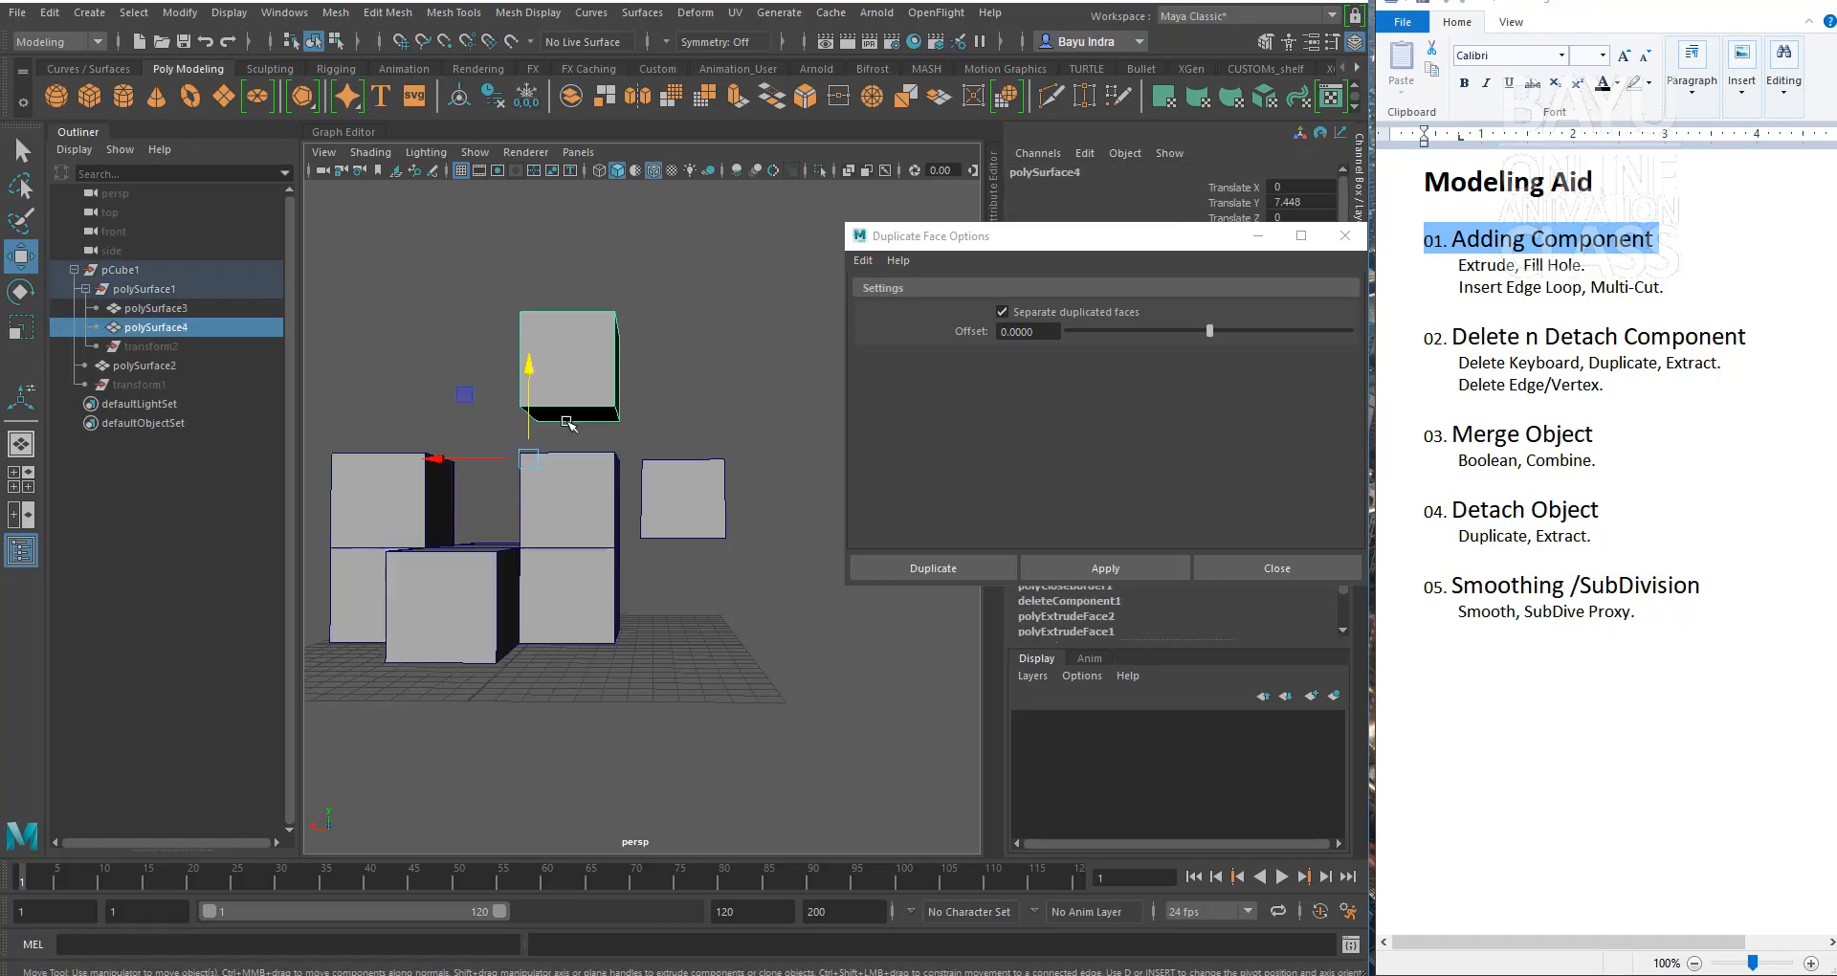
left_click(678, 506)
left_click(220, 550)
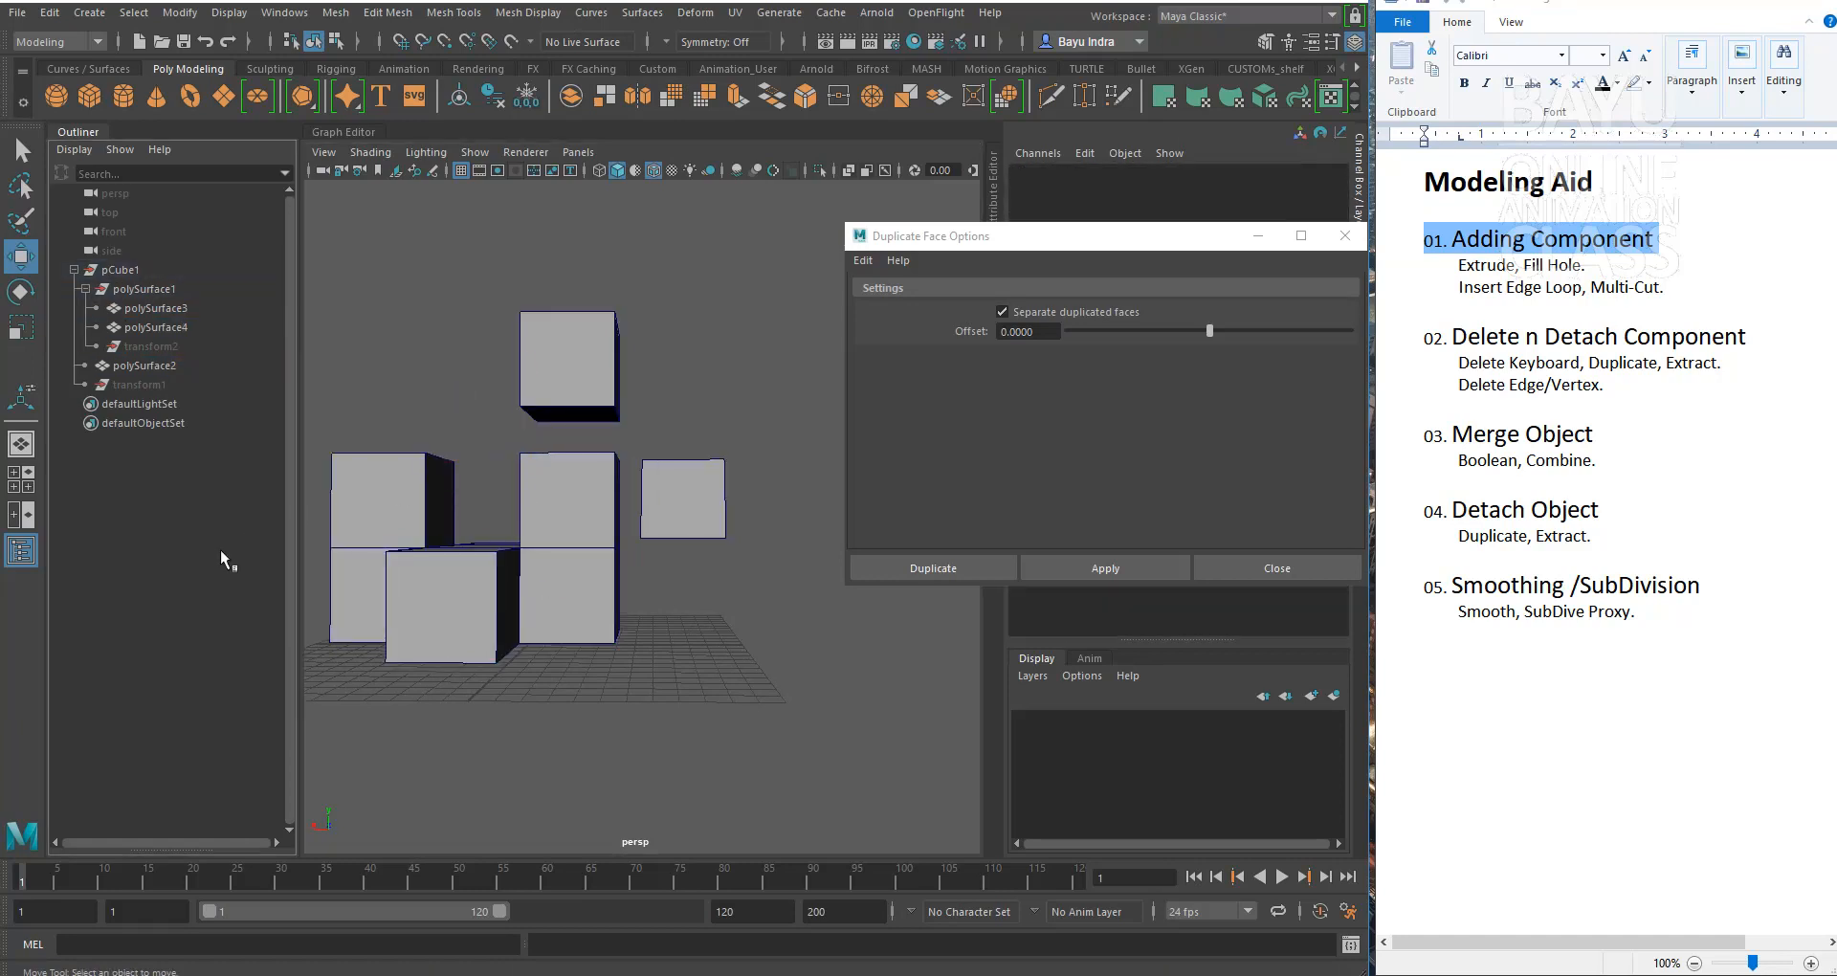
Step: Move polySurface3 and polySurface4 out of the polySurface1 group to the top level of the scene hierarchy
left_click(151, 291)
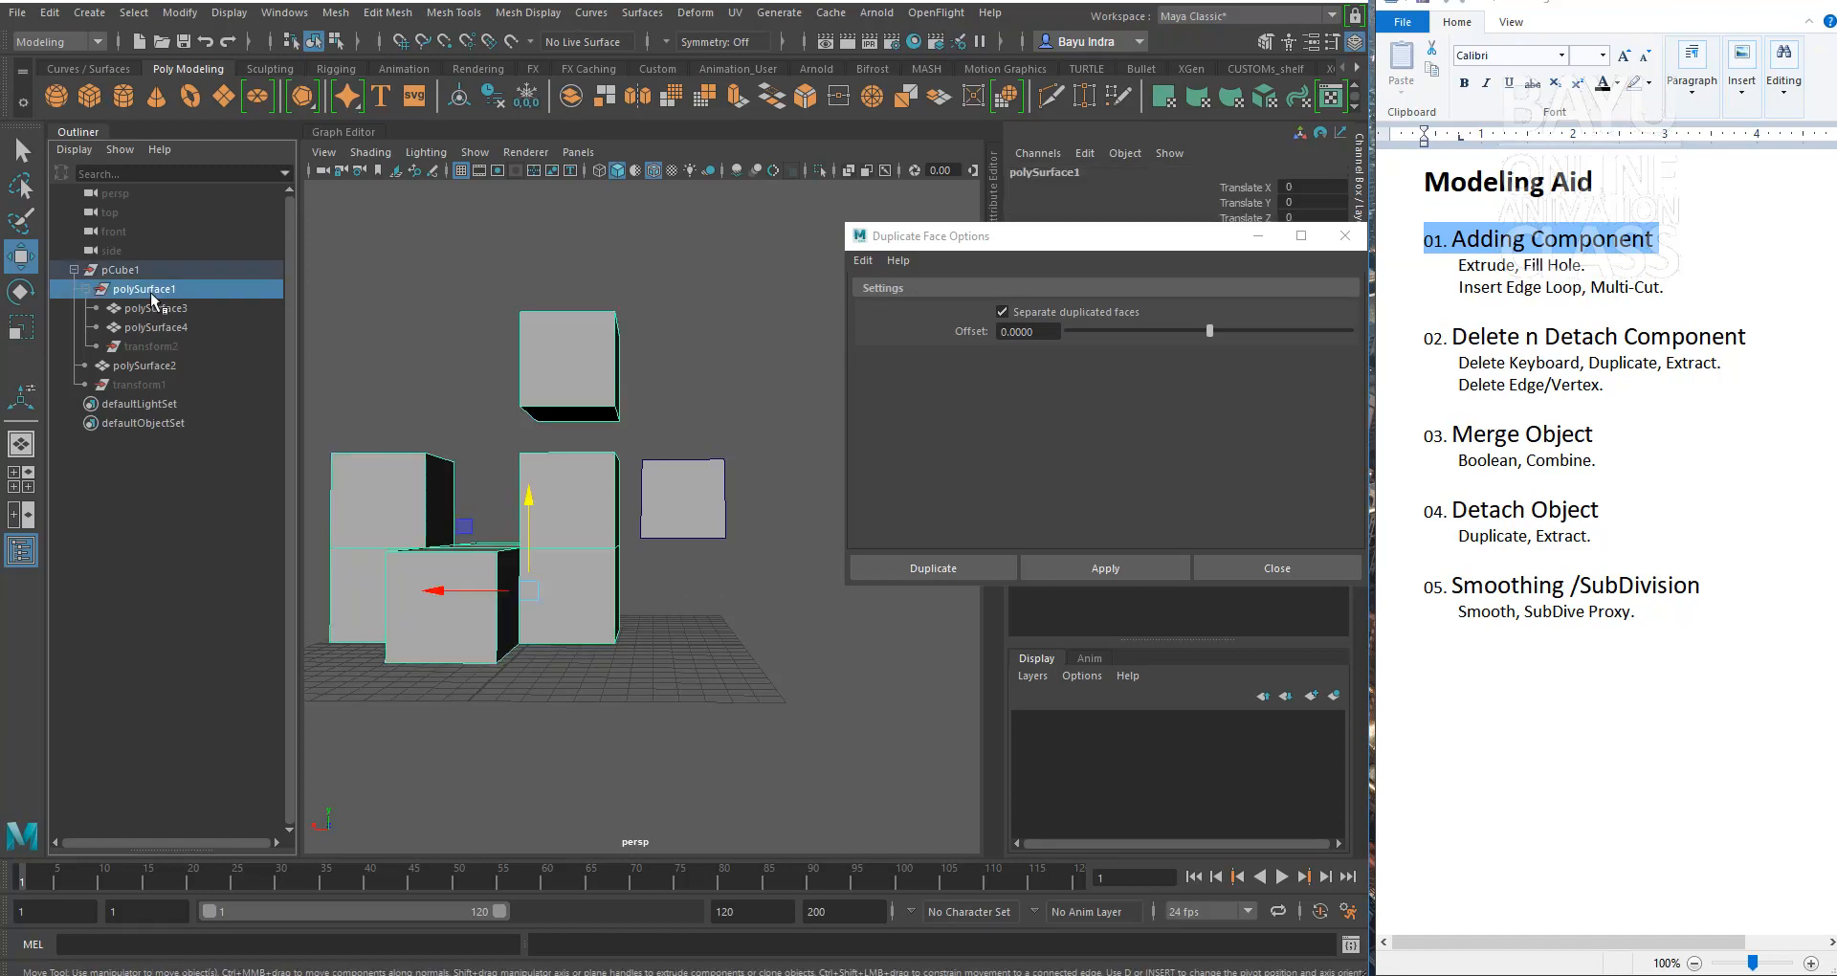
left_click(151, 309)
left_click(154, 327, "shift")
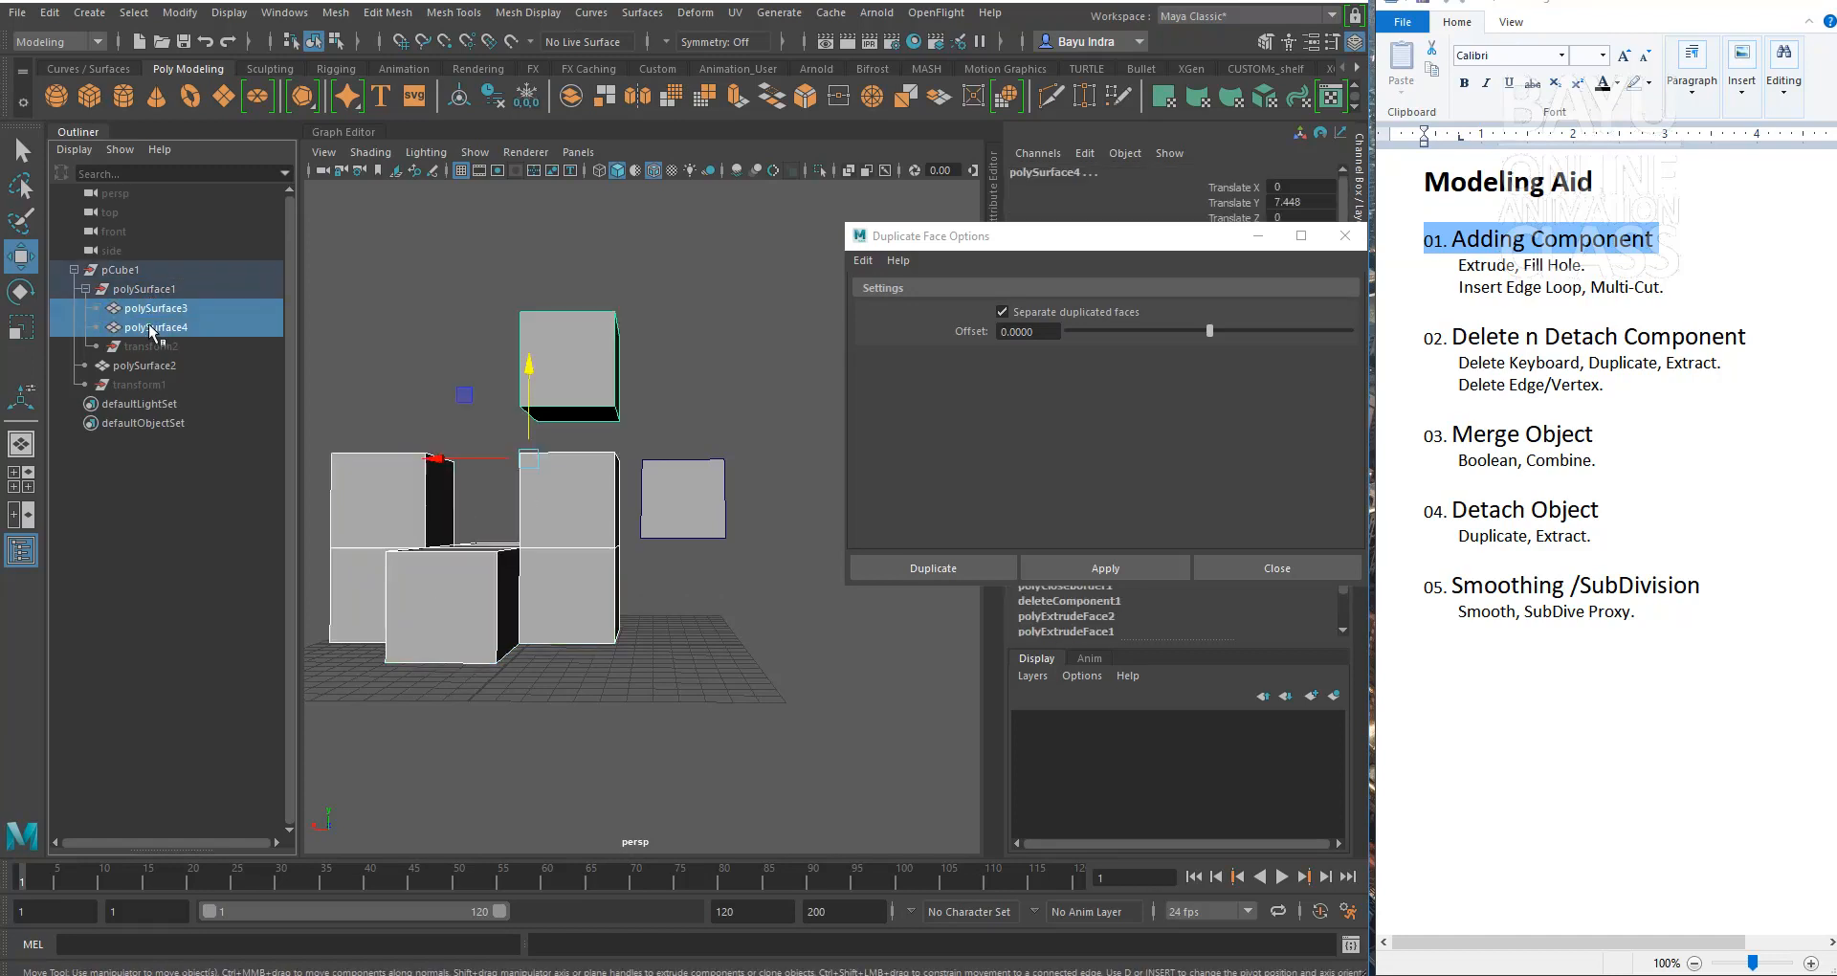
left_click_drag(156, 327, 179, 606)
left_click_drag(178, 603, 180, 599)
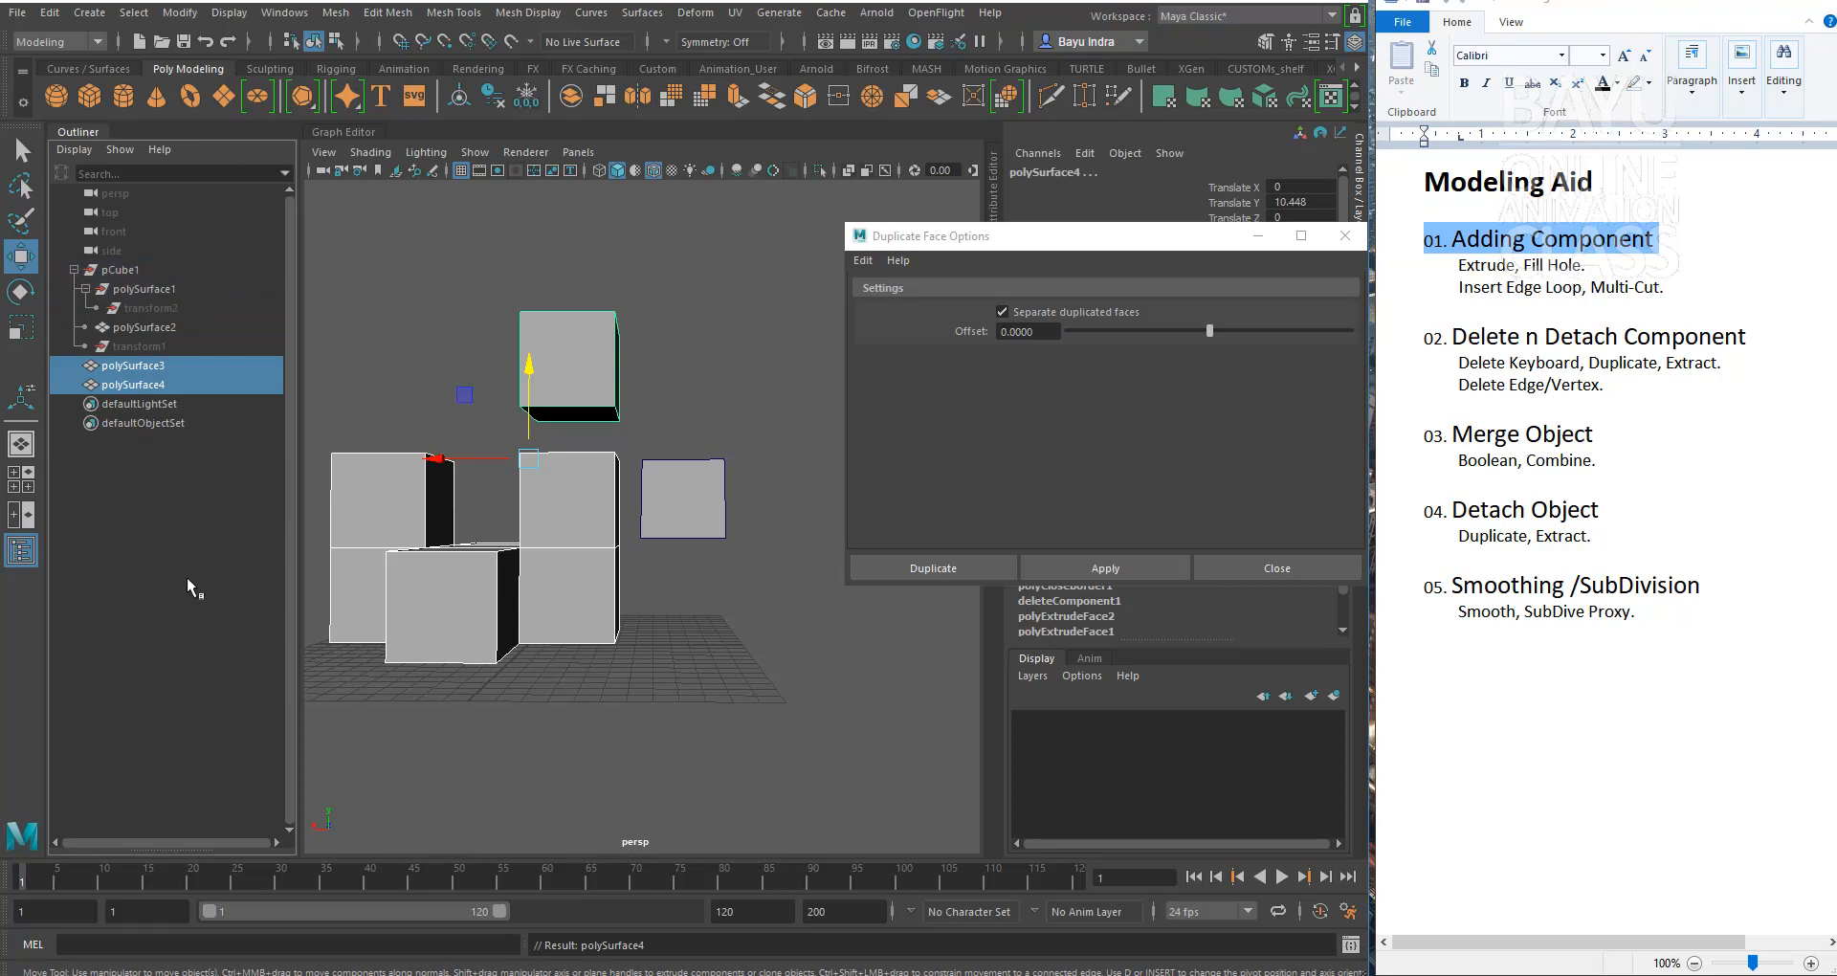
Step: Move polySurface2 to the top level of the scene hierarchy and delete the leftover pCube1 group
left_click(169, 490)
left_click(85, 289)
left_click(146, 304)
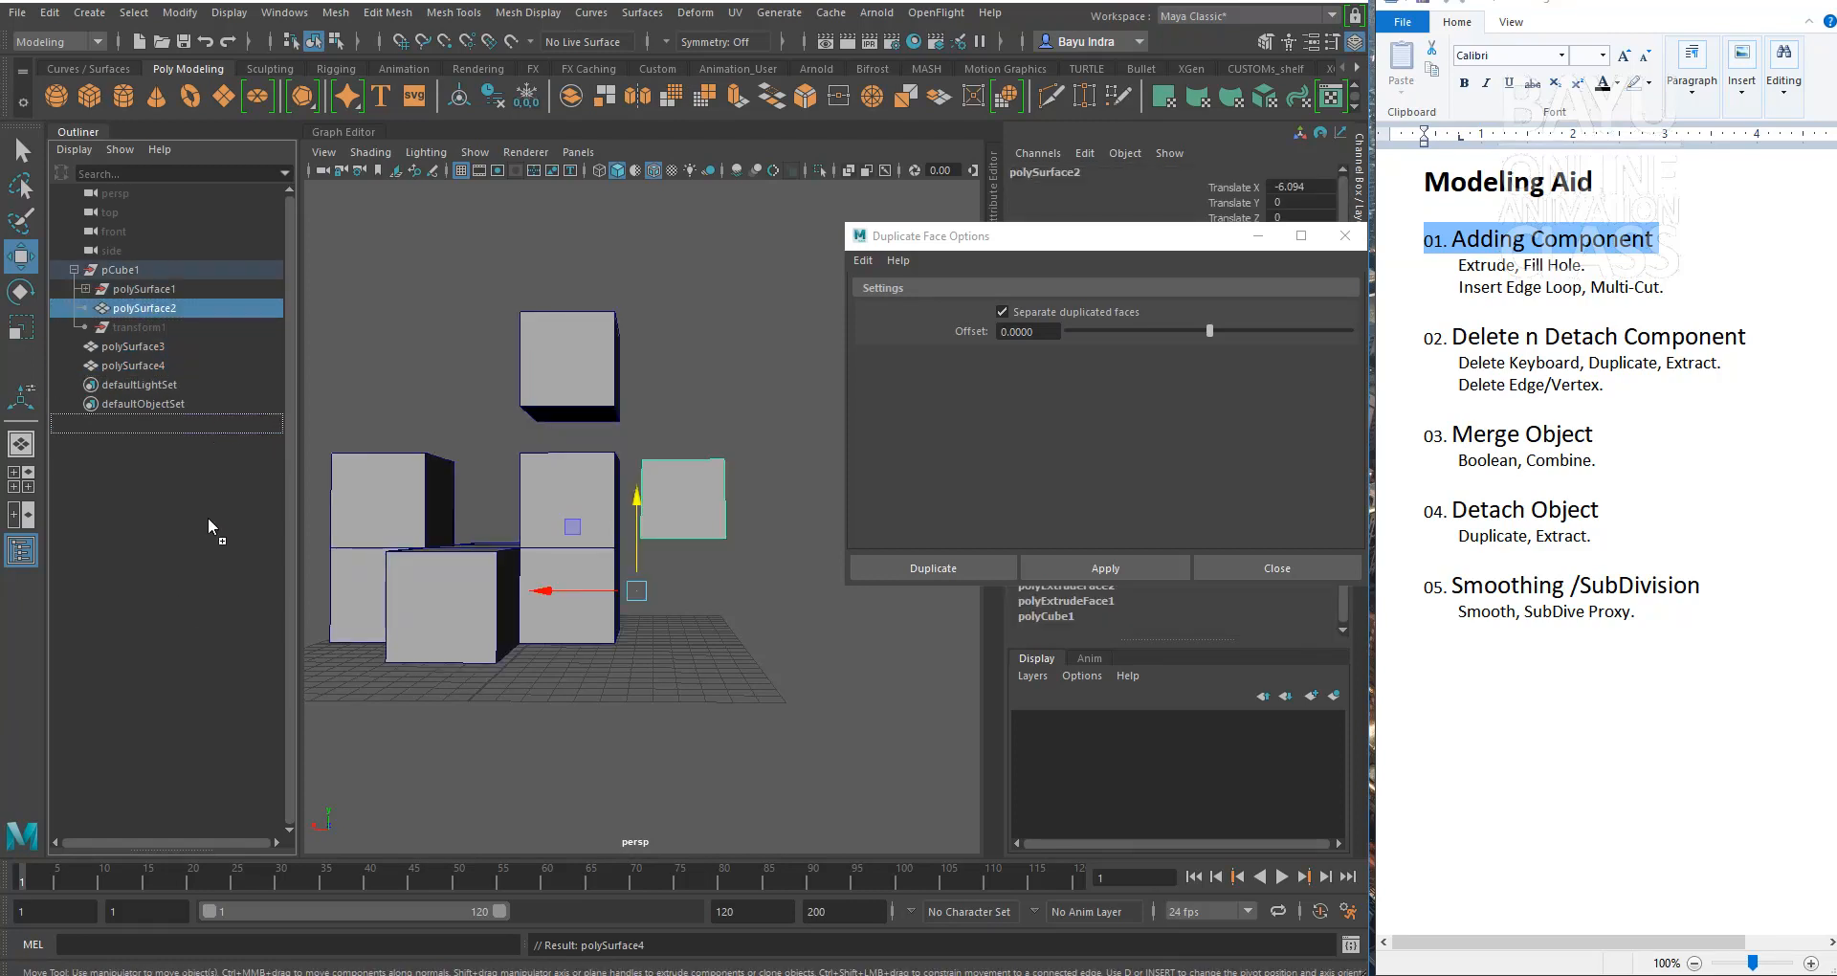
left_click_drag(218, 507, 203, 535)
left_click(180, 522)
left_click(123, 272)
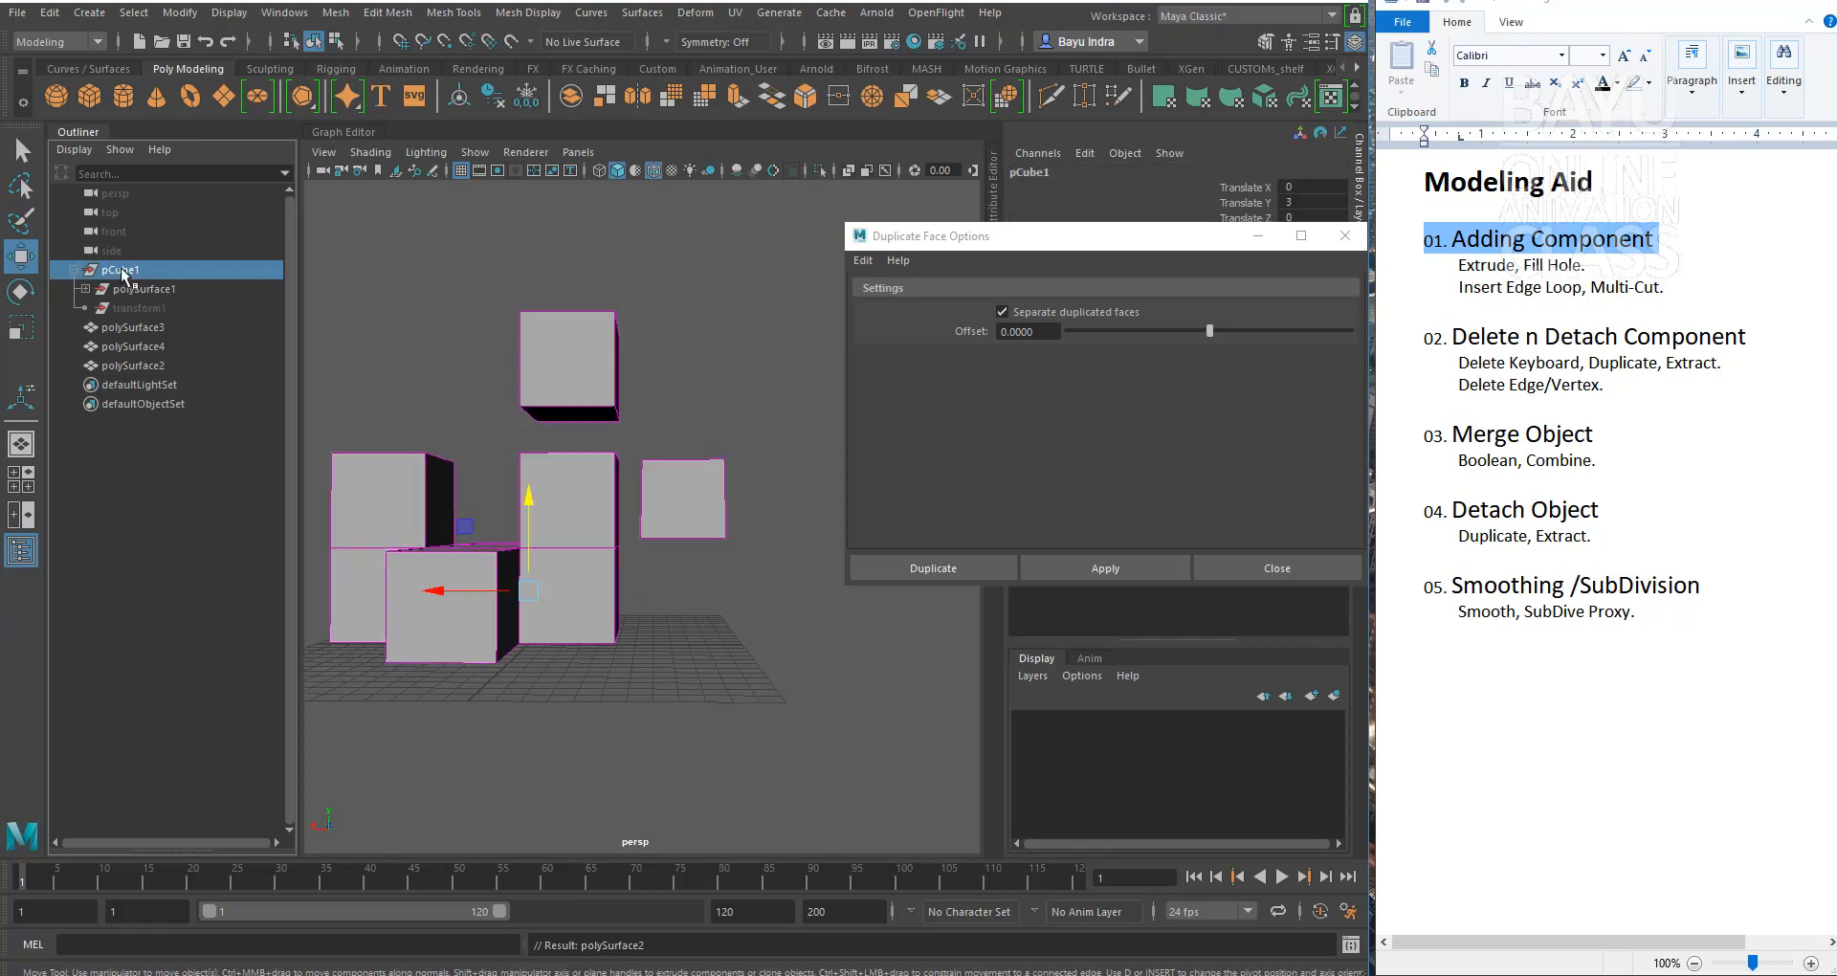
key("Delete")
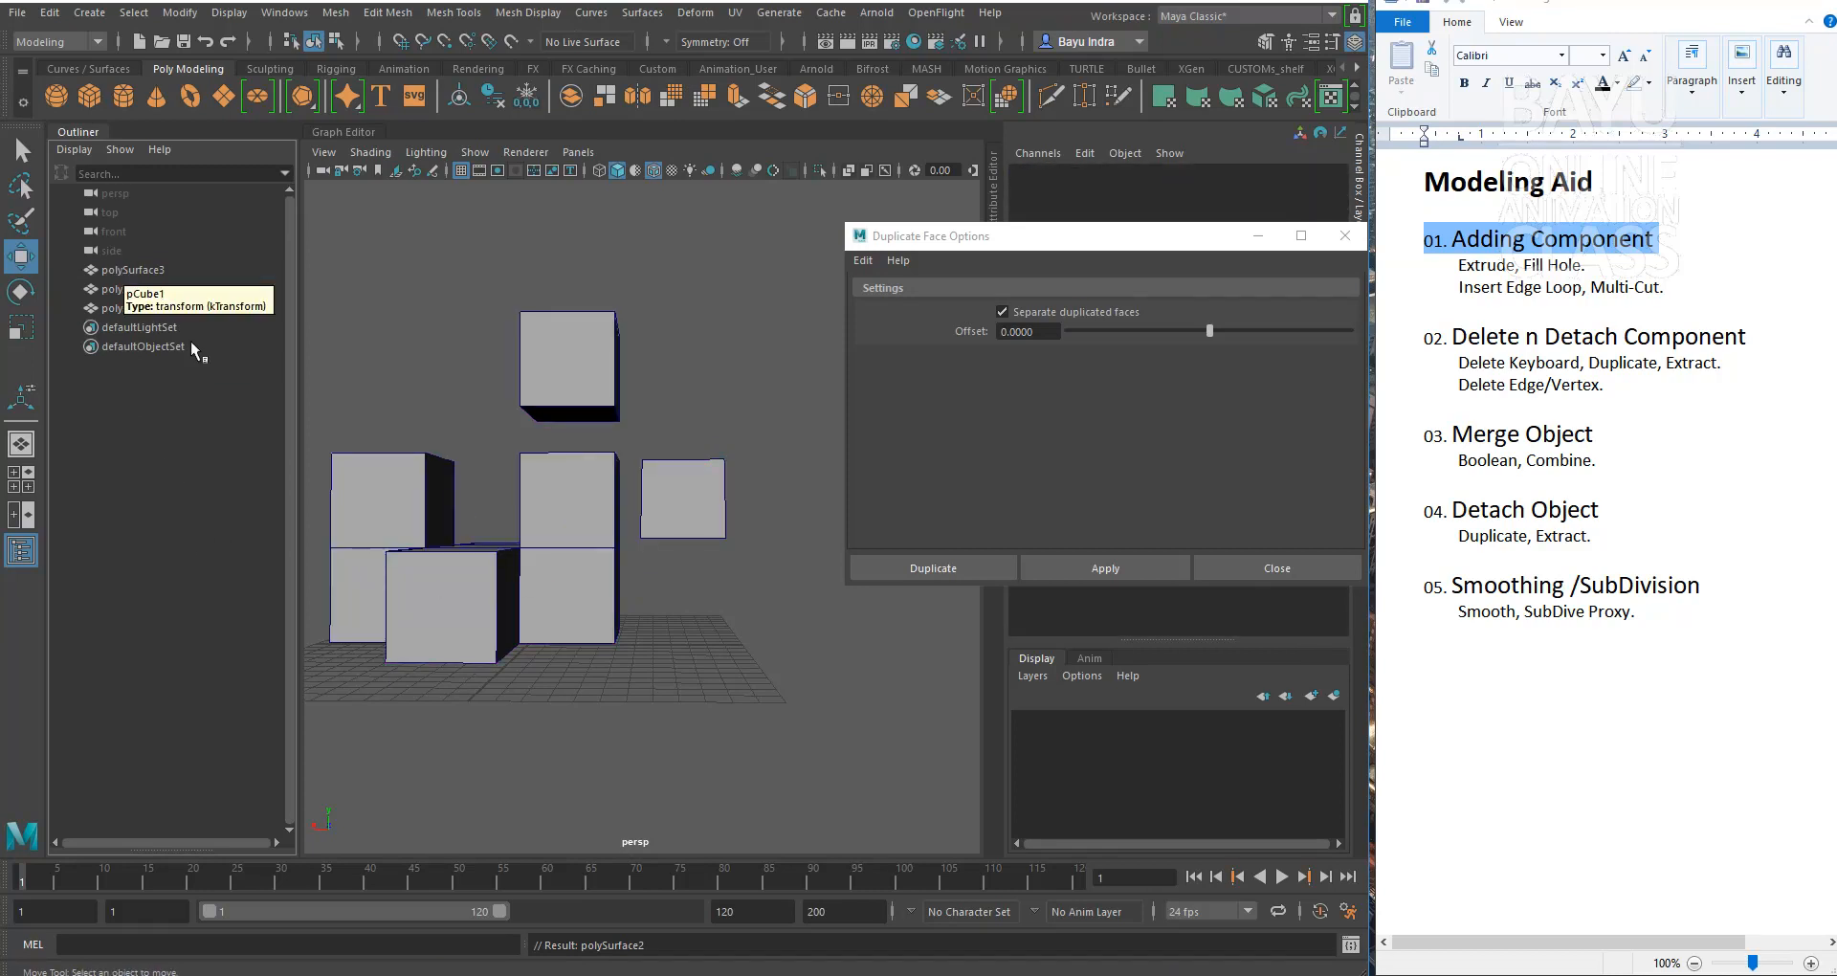
Step: Select polySurface2, polySurface4 and polySurface3 one by one to check which mesh each is, and close the Duplicate Face options
left_click(159, 306)
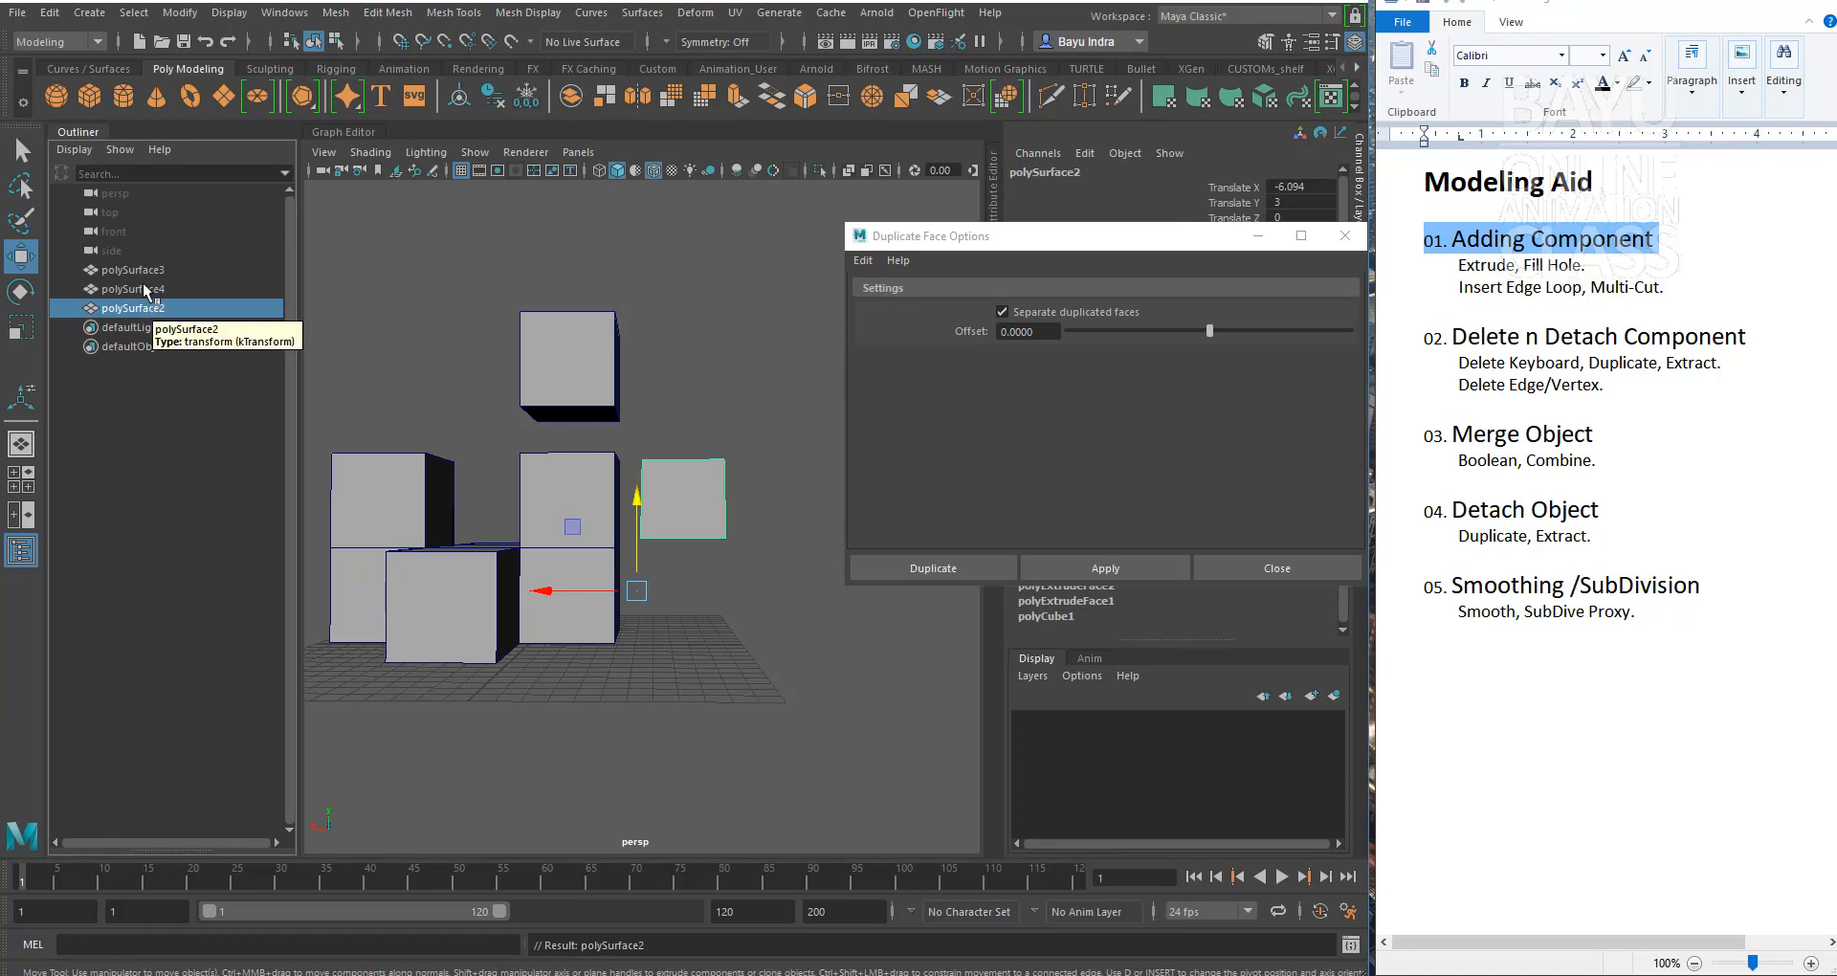
left_click(144, 288)
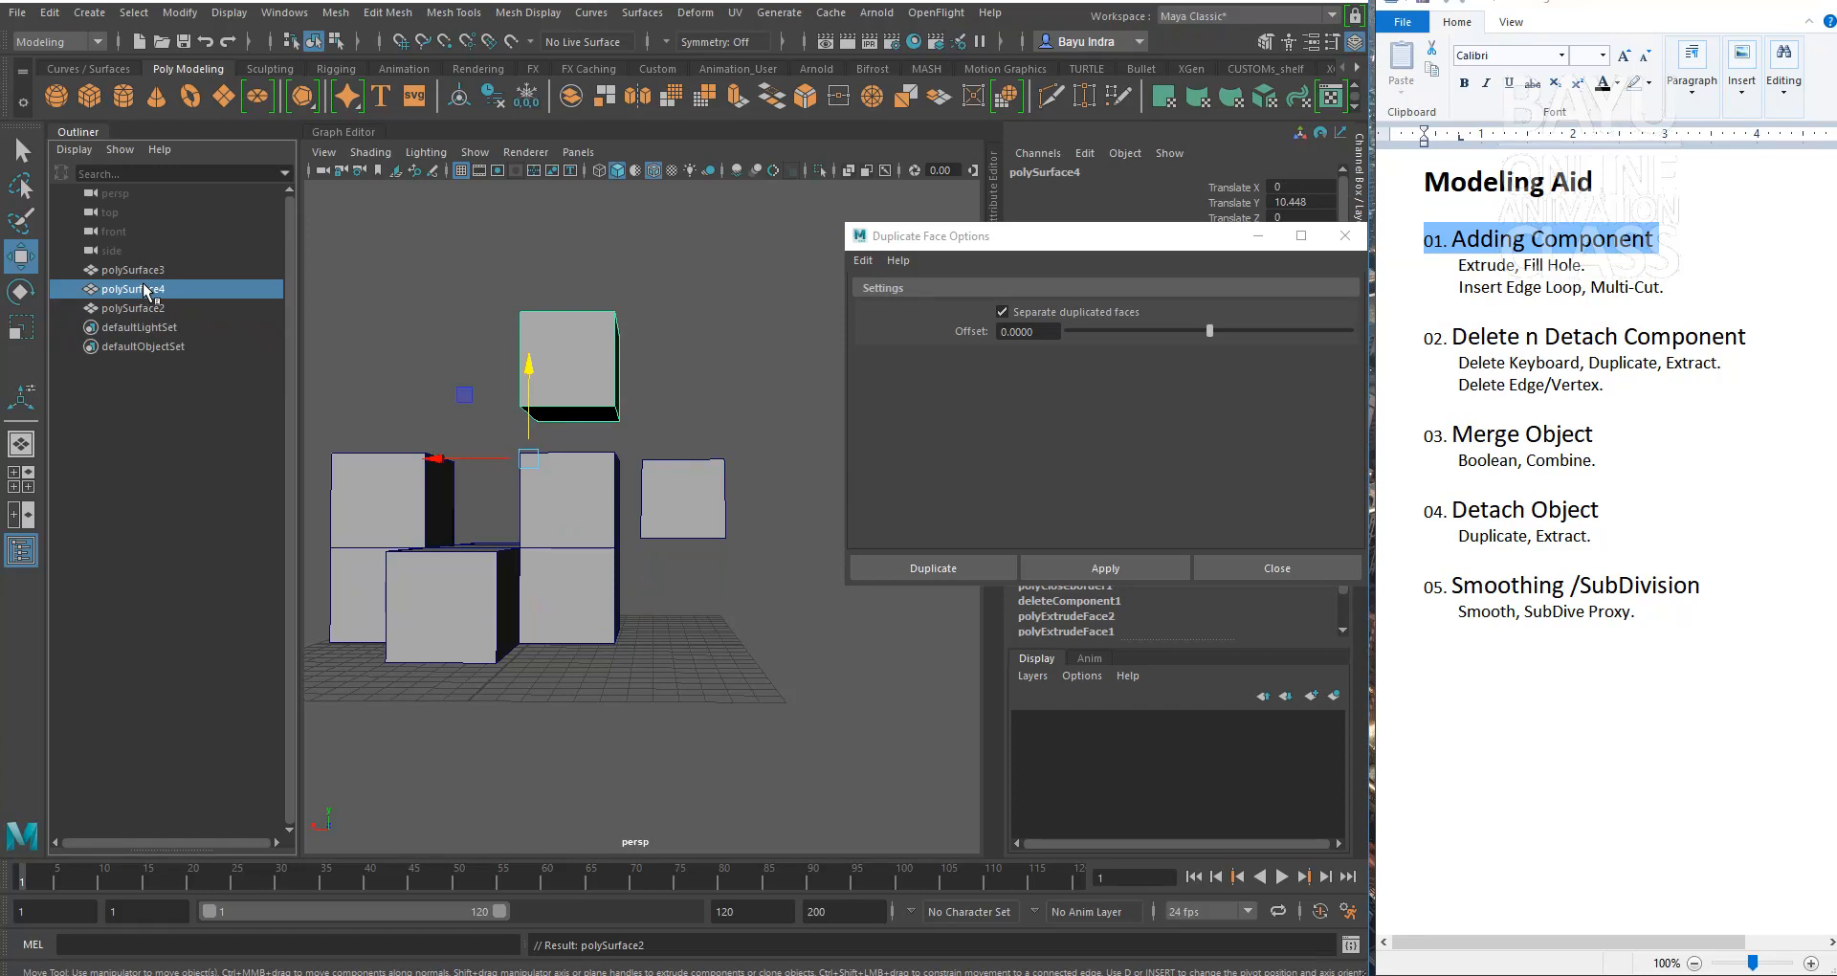
left_click(136, 269)
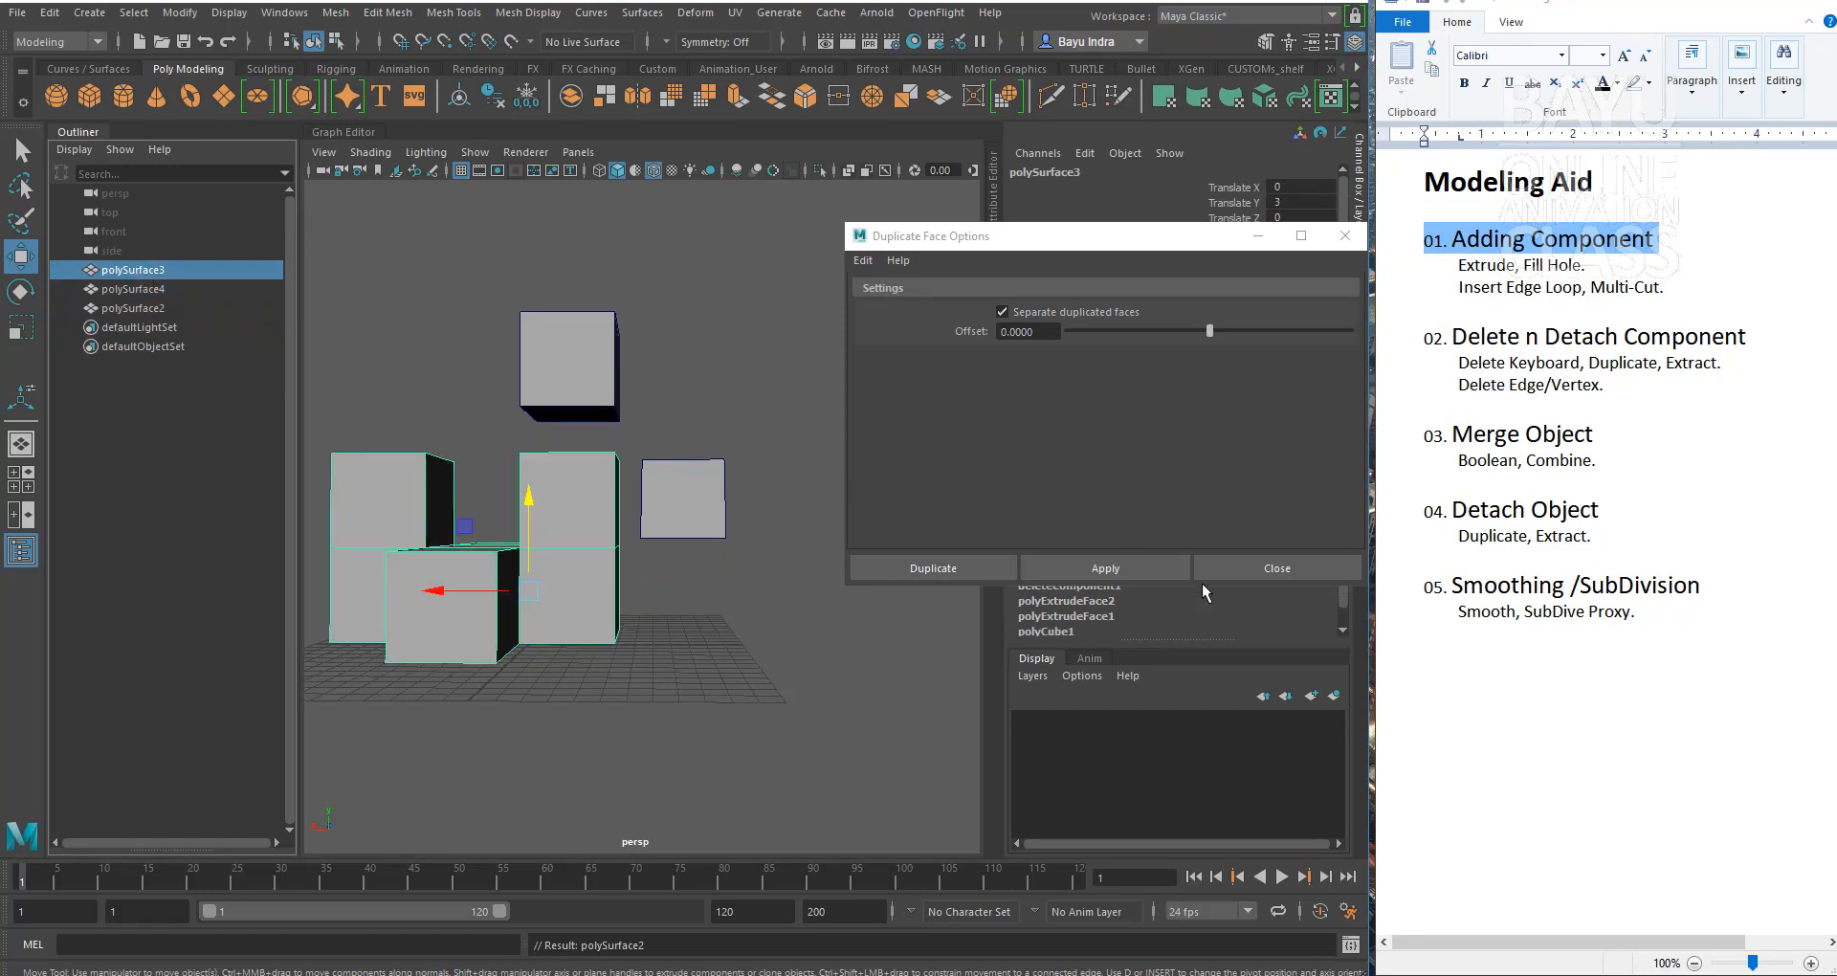
left_click(1248, 566)
Step: Extract the faces of the left-hand column's upper block as separate faces with an offset of 0
left_click_drag(738, 603, 791, 673, "alt")
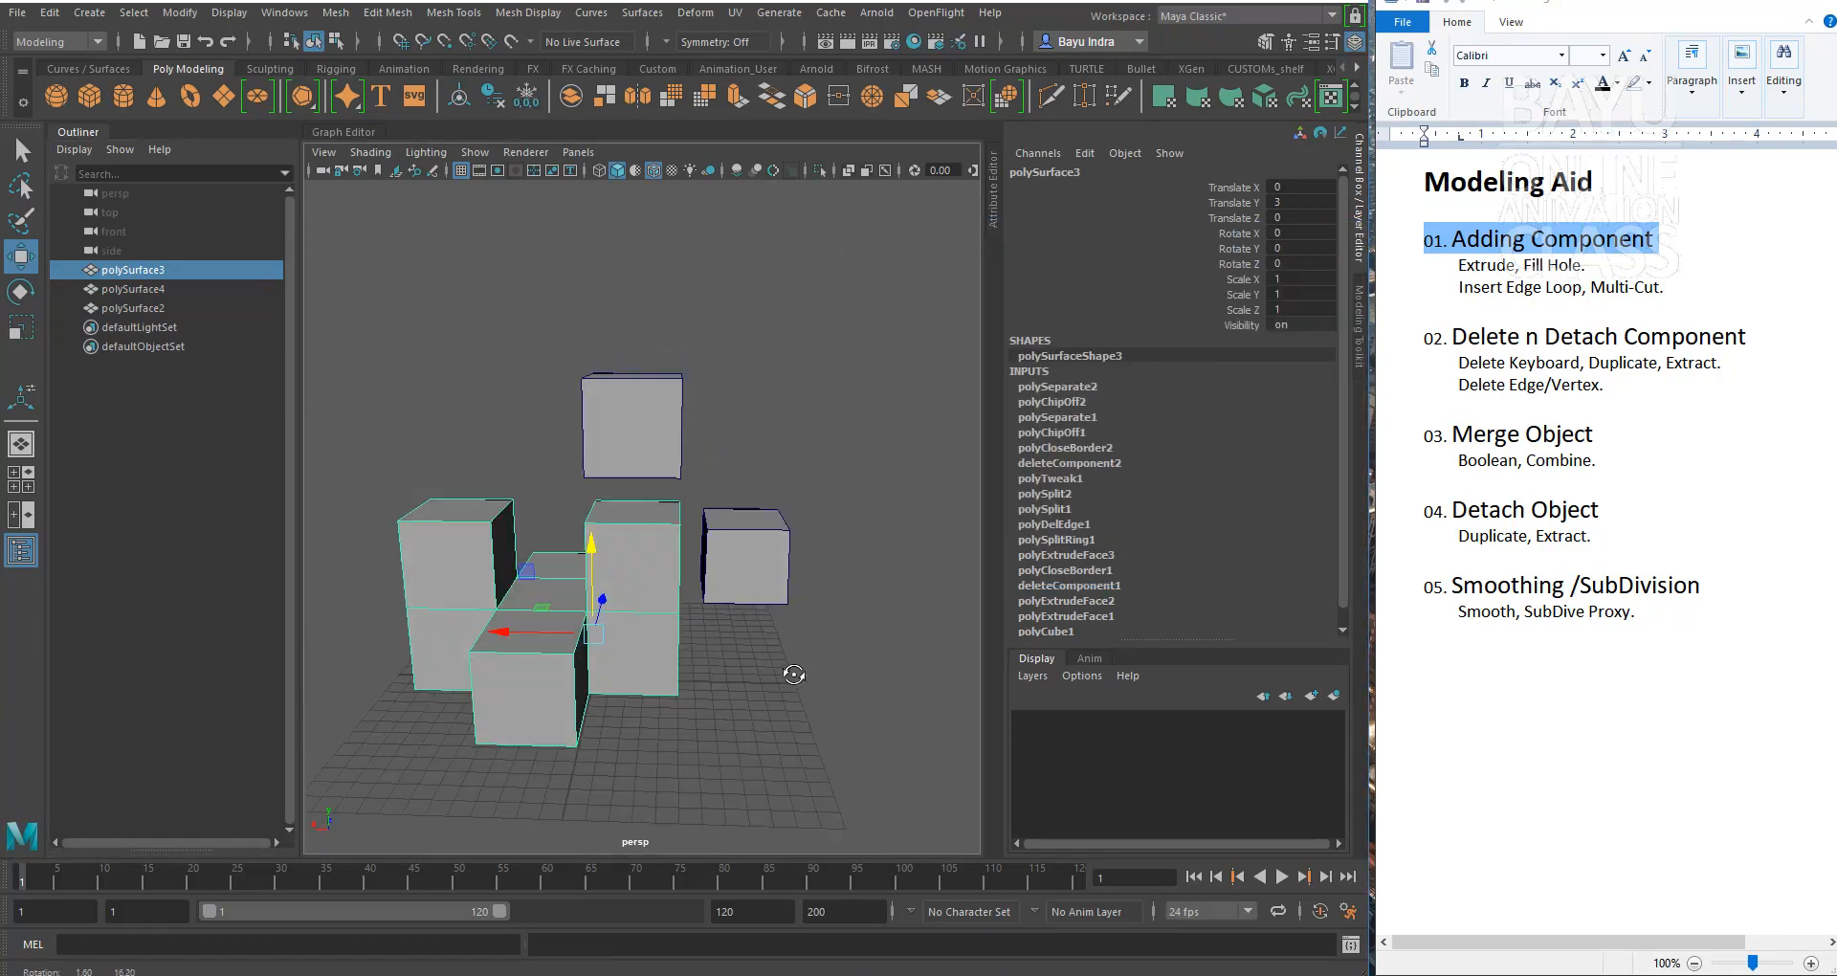
left_click_drag(516, 632, 498, 529, "alt")
right_click_drag(453, 490, 453, 460)
left_click_drag(479, 521, 490, 525, "alt")
left_click_drag(344, 381, 580, 502)
left_click_drag(726, 664, 670, 683, "alt")
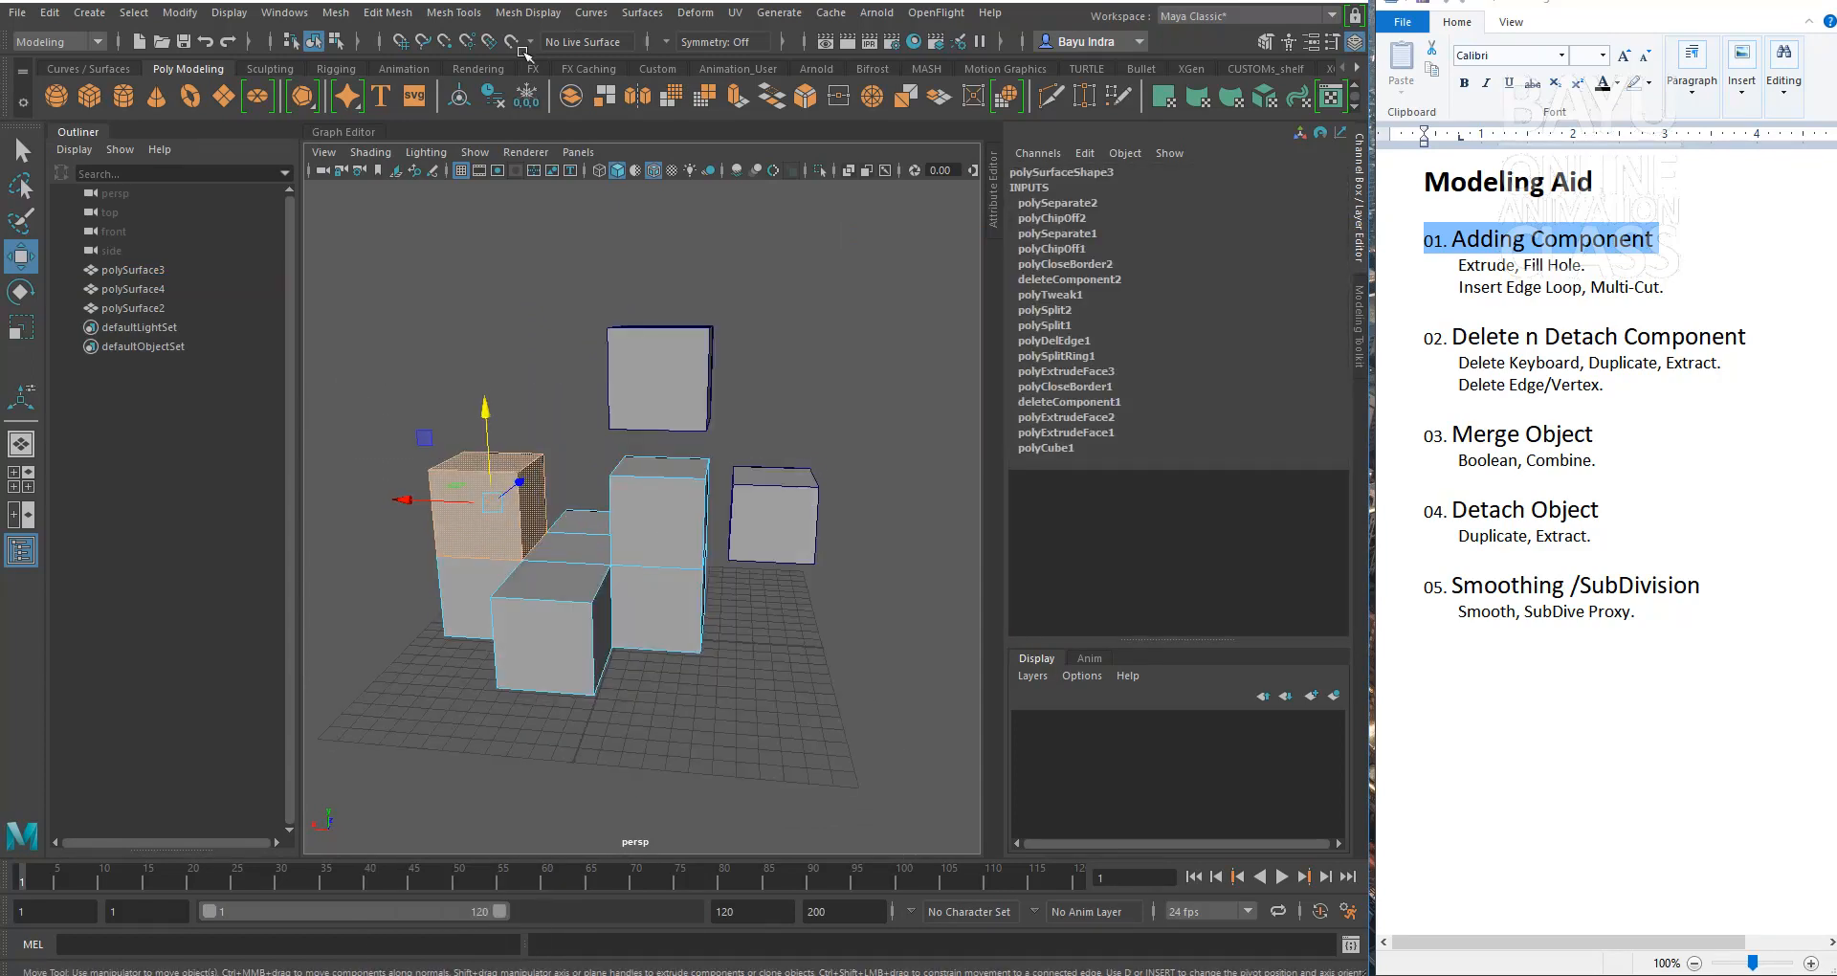
left_click(388, 14)
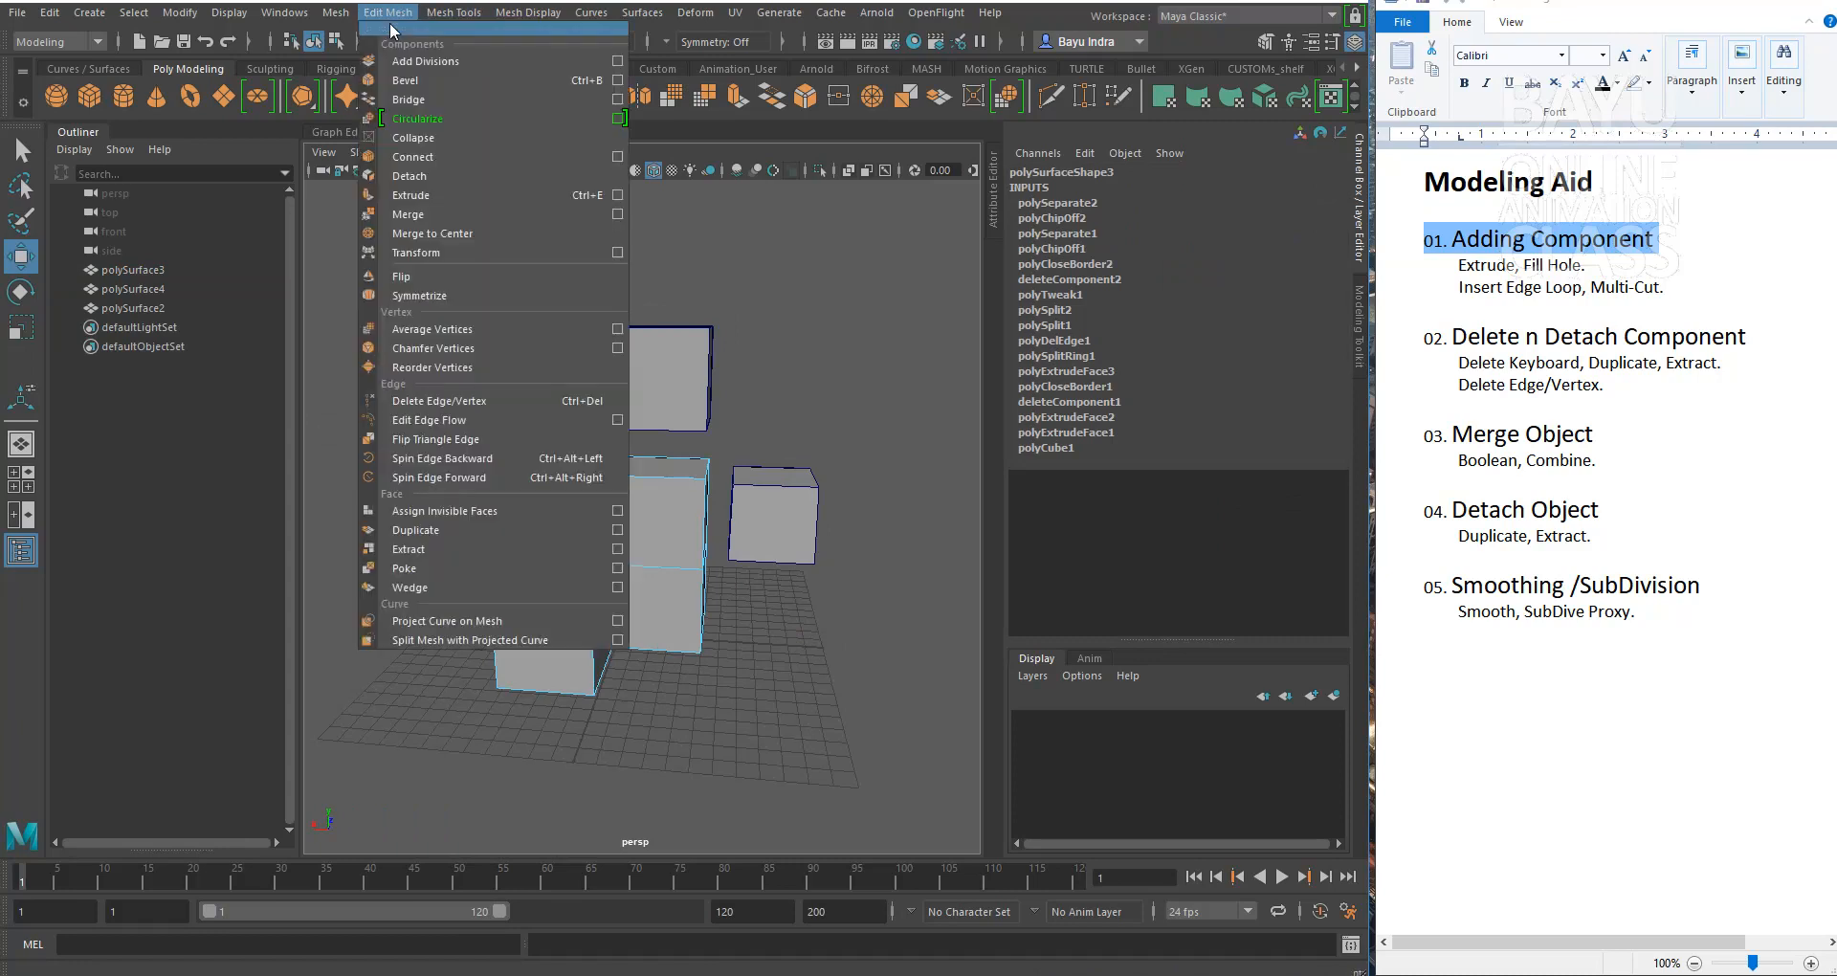
left_click(617, 550)
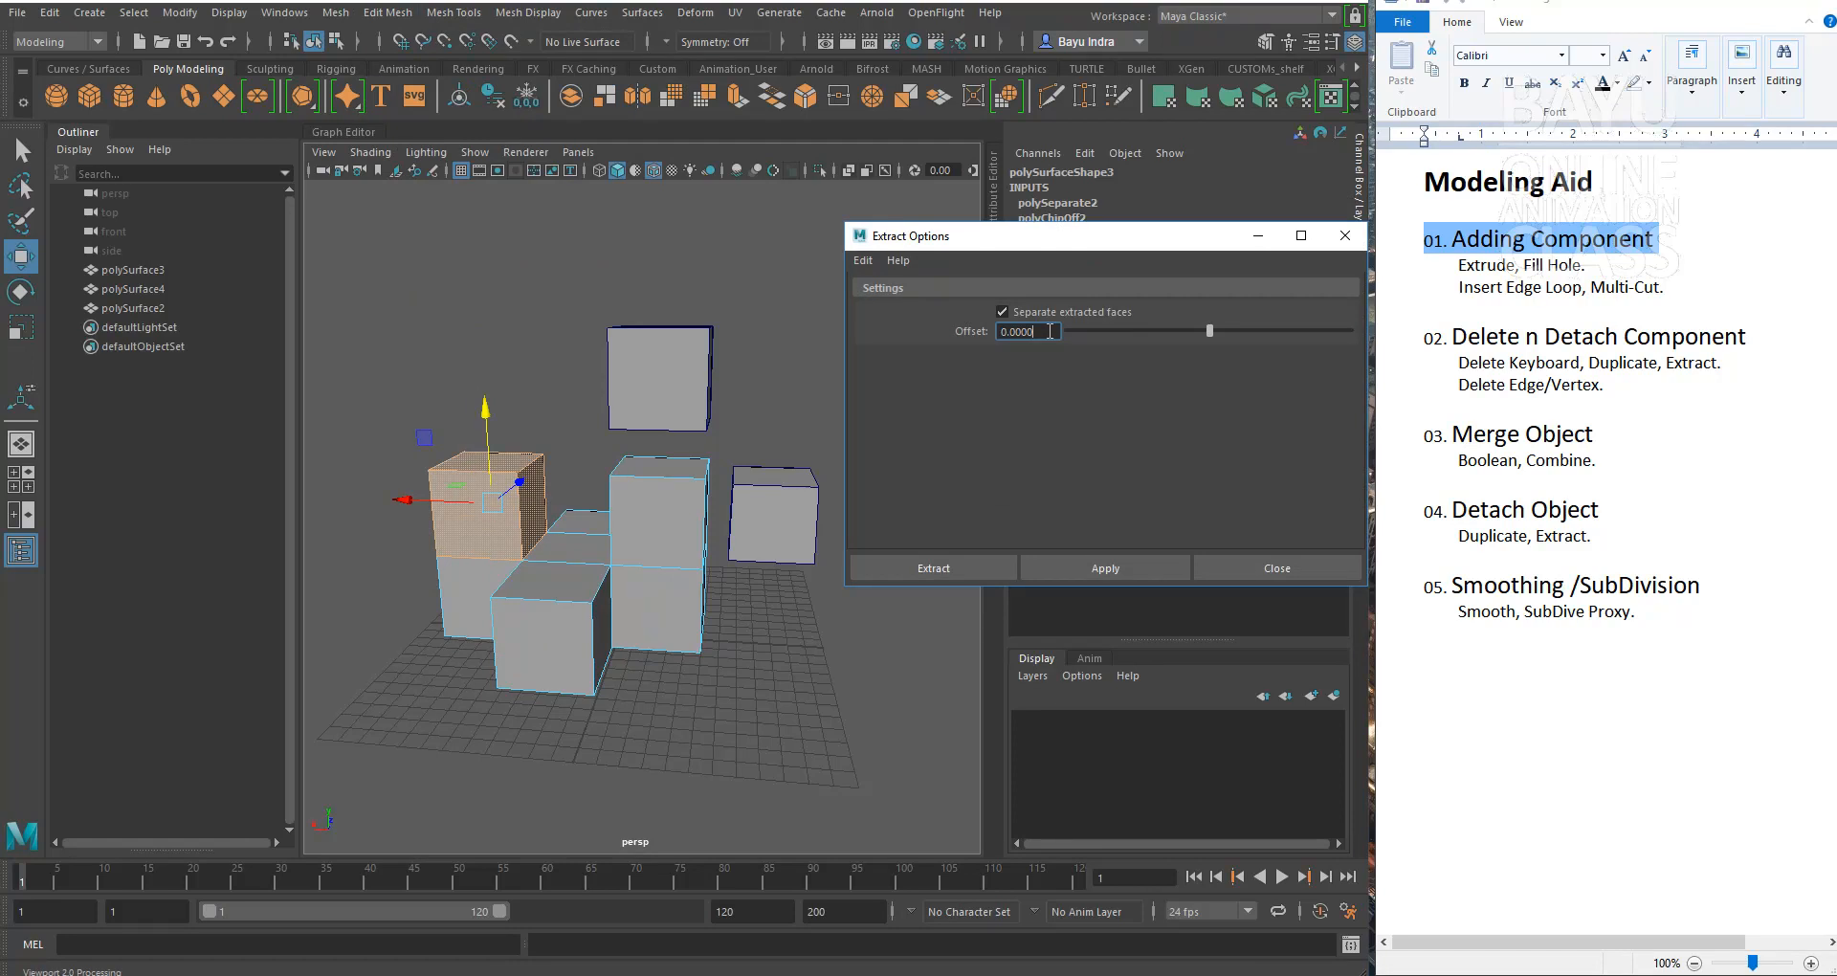
middle_click_drag(771, 695, 761, 698, "alt")
left_click_drag(742, 693, 765, 673, "alt")
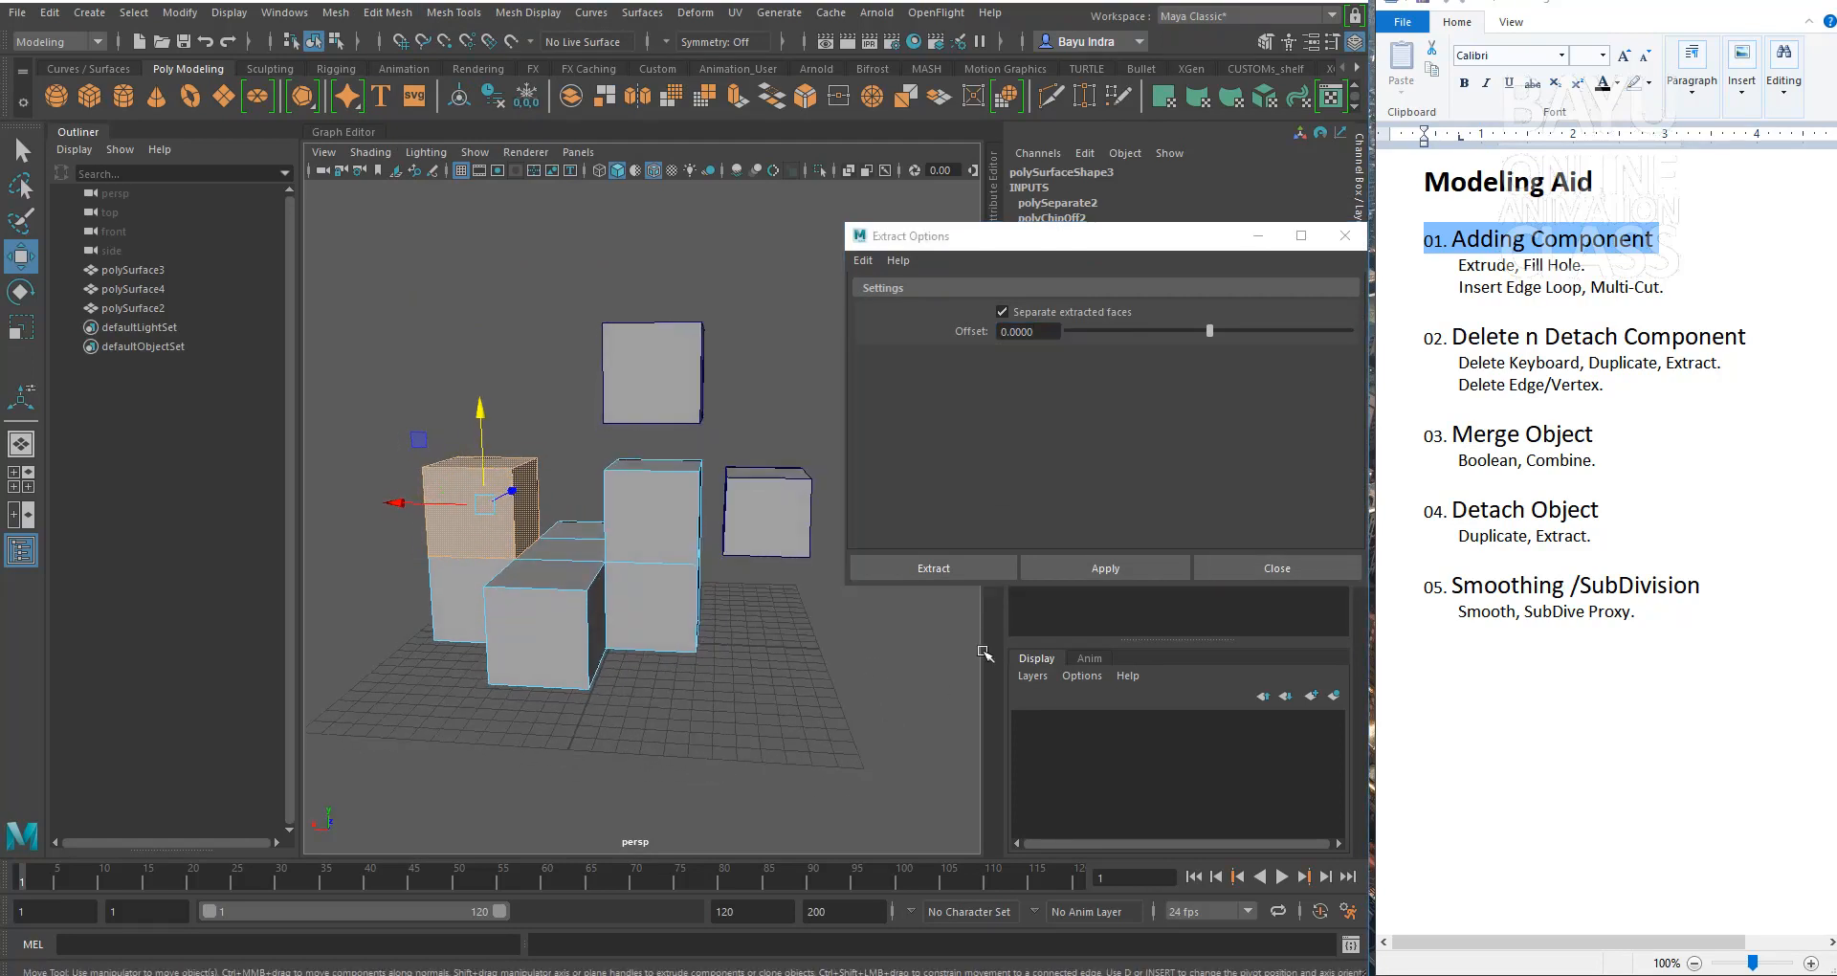
left_click(1103, 568)
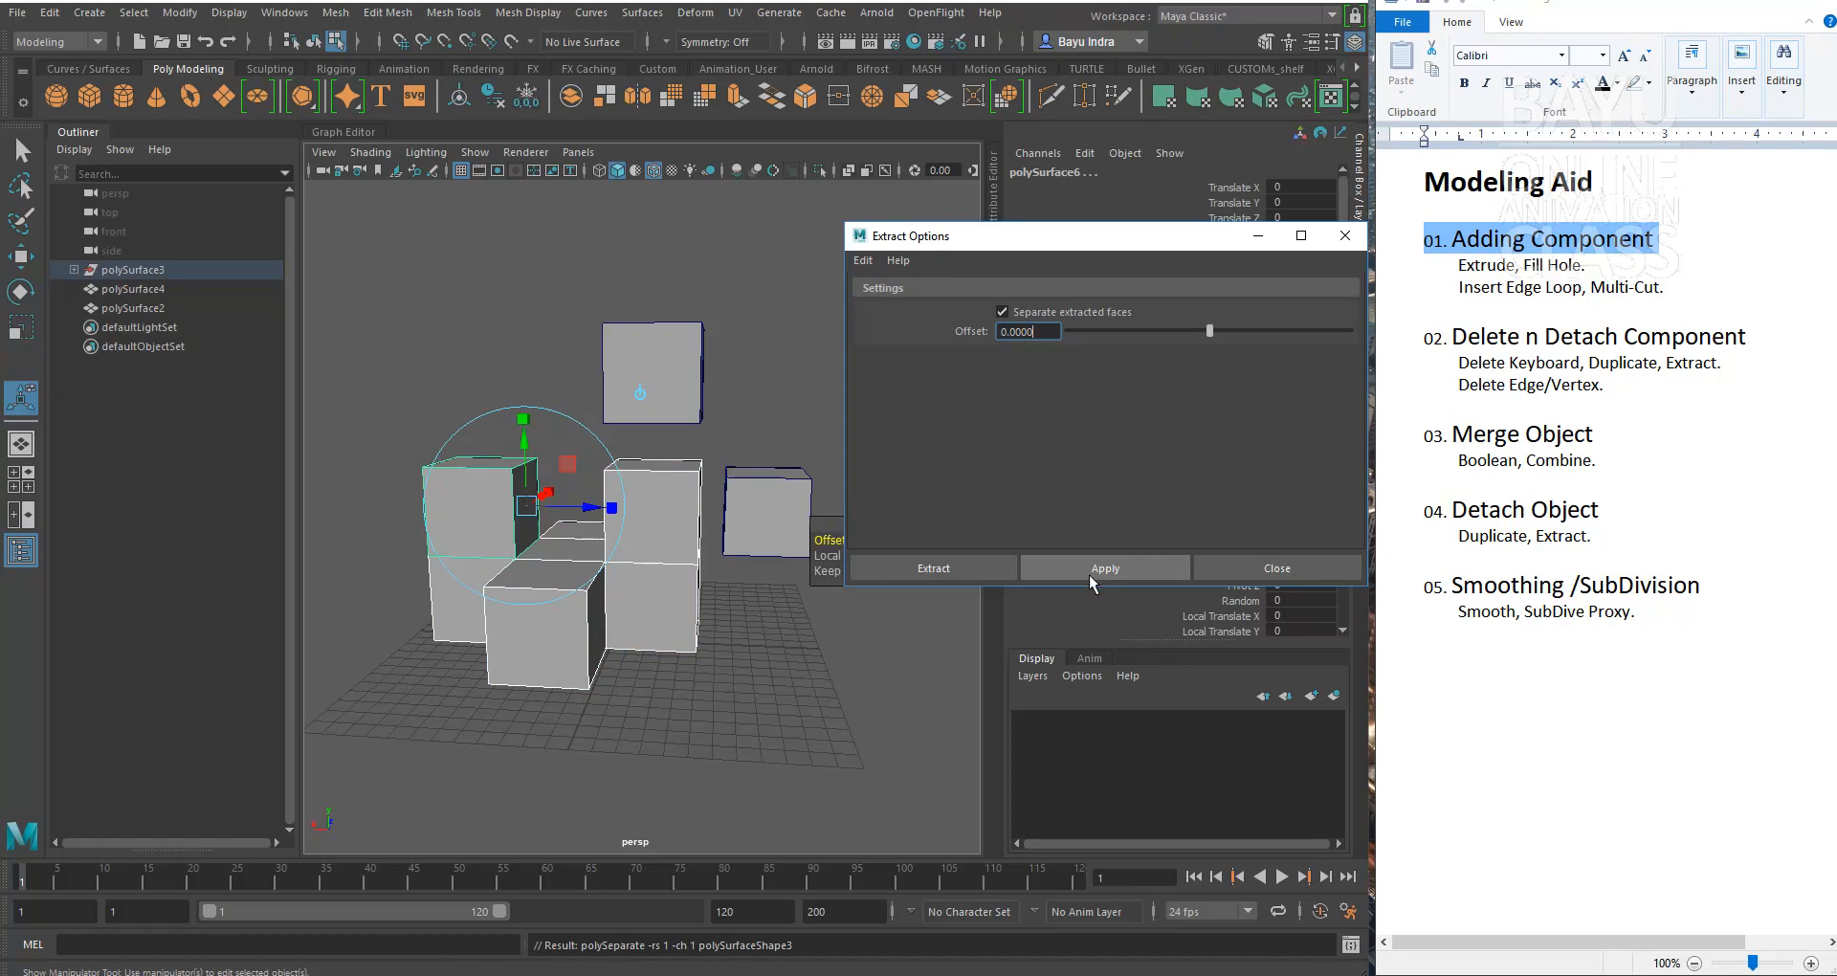
Step: Expand polySurface3 in the scene hierarchy and raise the extracted block, polySurface6, to about 7.744 along Y
left_click(74, 269)
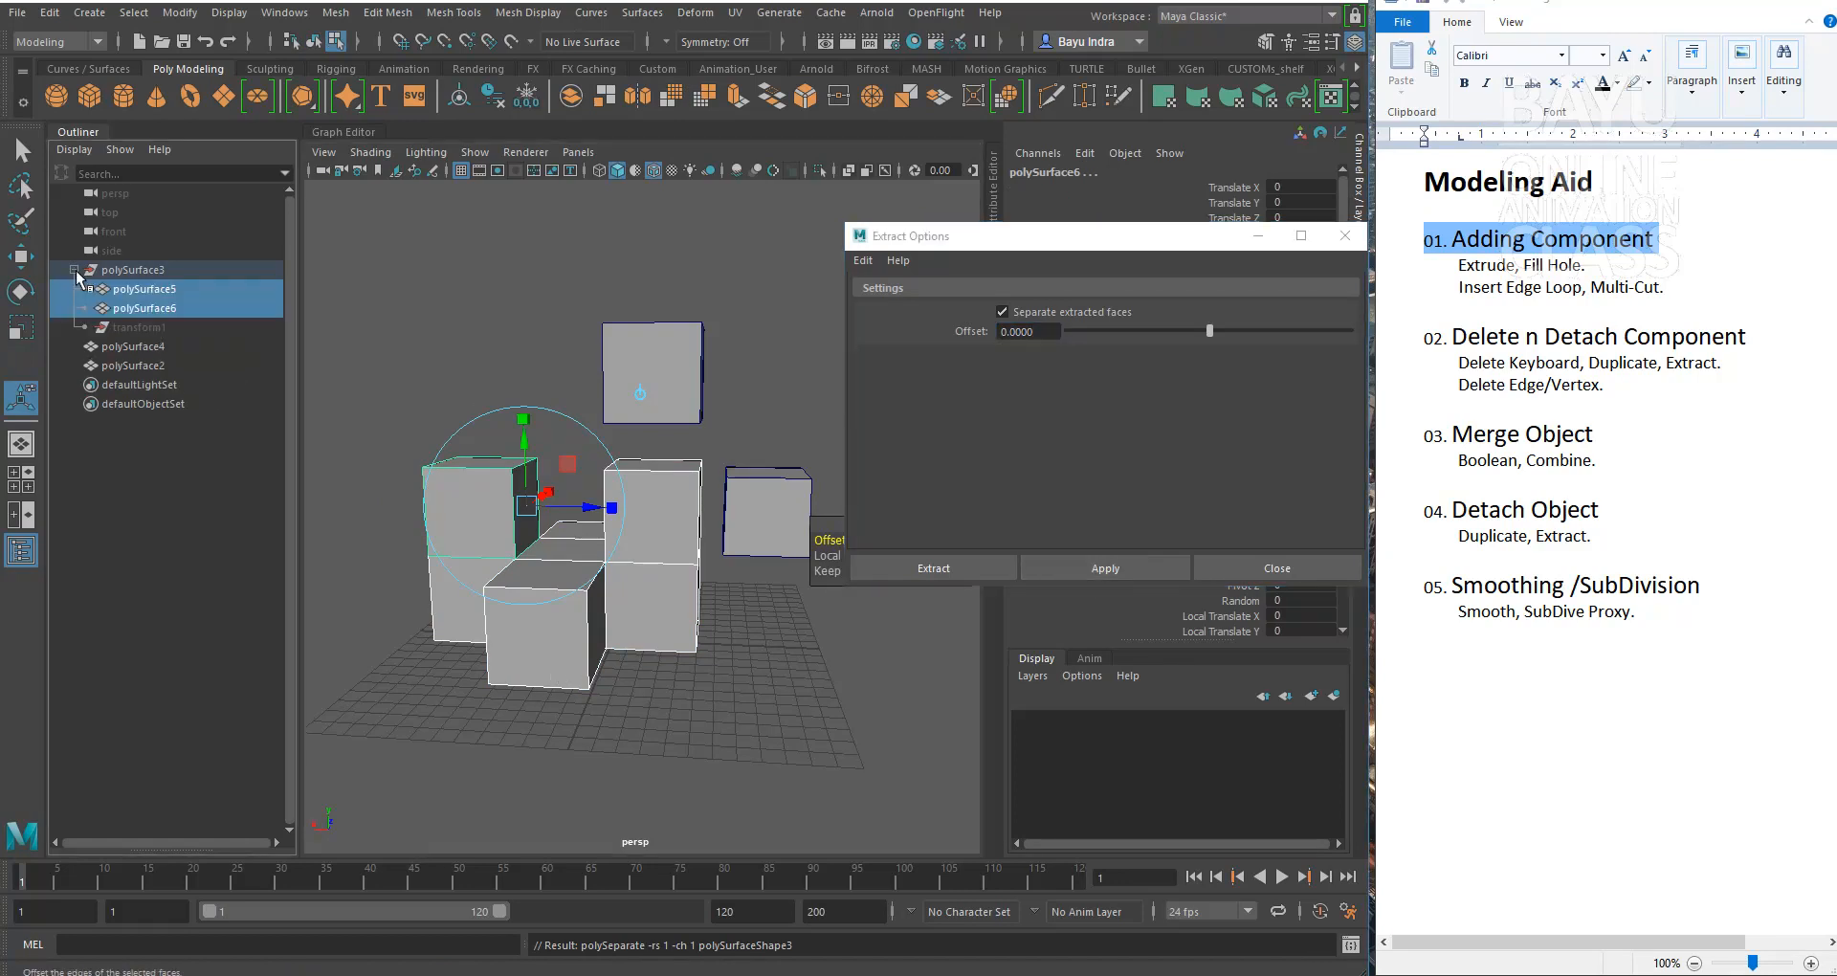
left_click(153, 289)
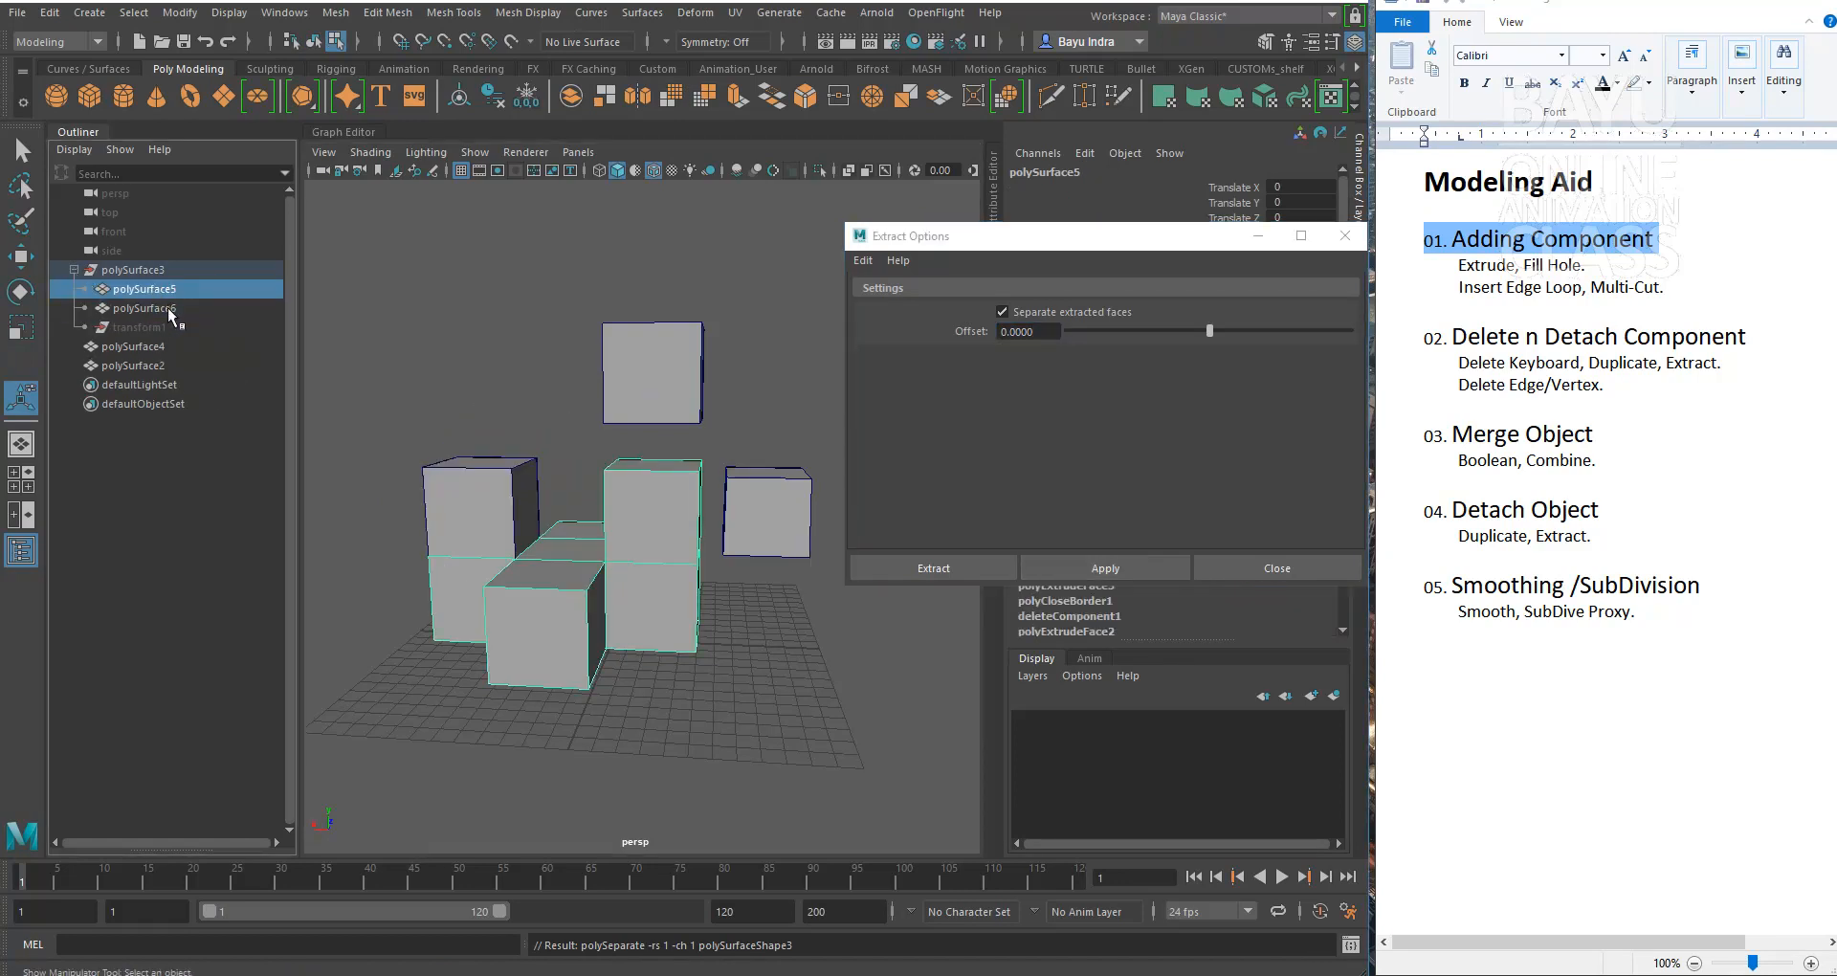
left_click(168, 307)
key("w")
left_click_drag(542, 524, 631, 359, "alt")
left_click_drag(566, 488, 576, 517, "alt")
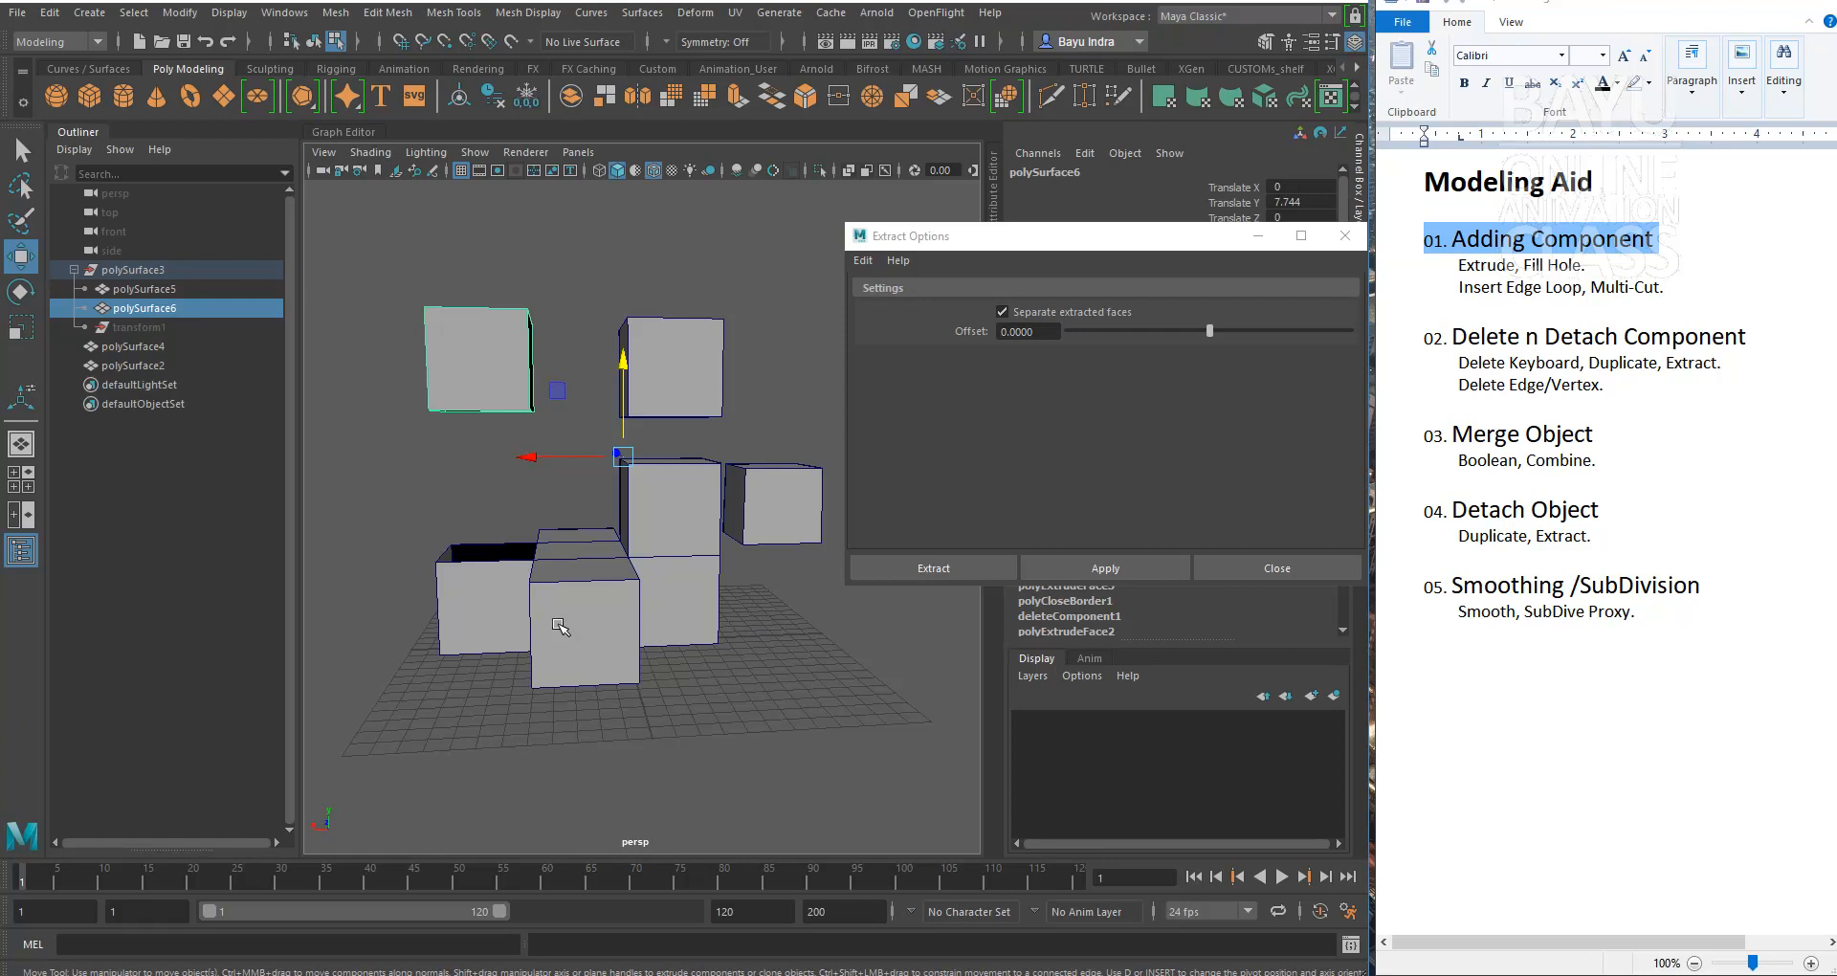
Step: Close the open underside of polySurface6 and the open top of the left column on polySurface5 with Fill Hole
left_click(346, 23)
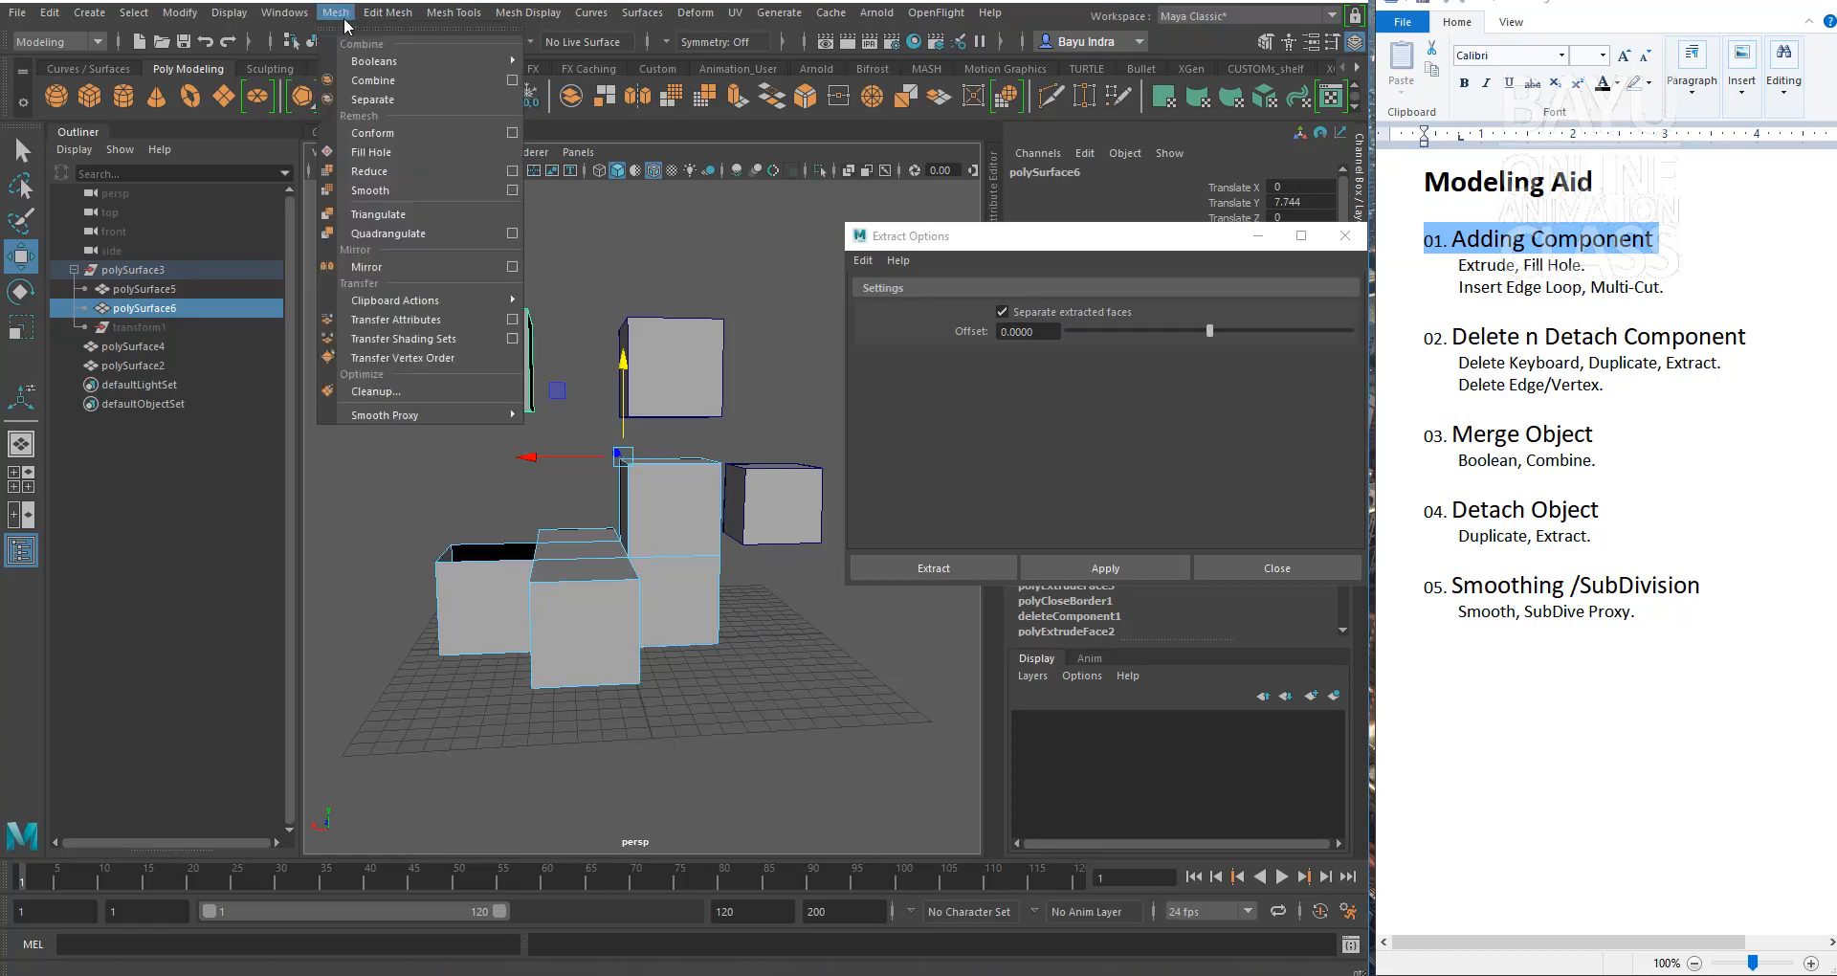
left_click(411, 151)
left_click_drag(479, 504, 464, 535, "alt")
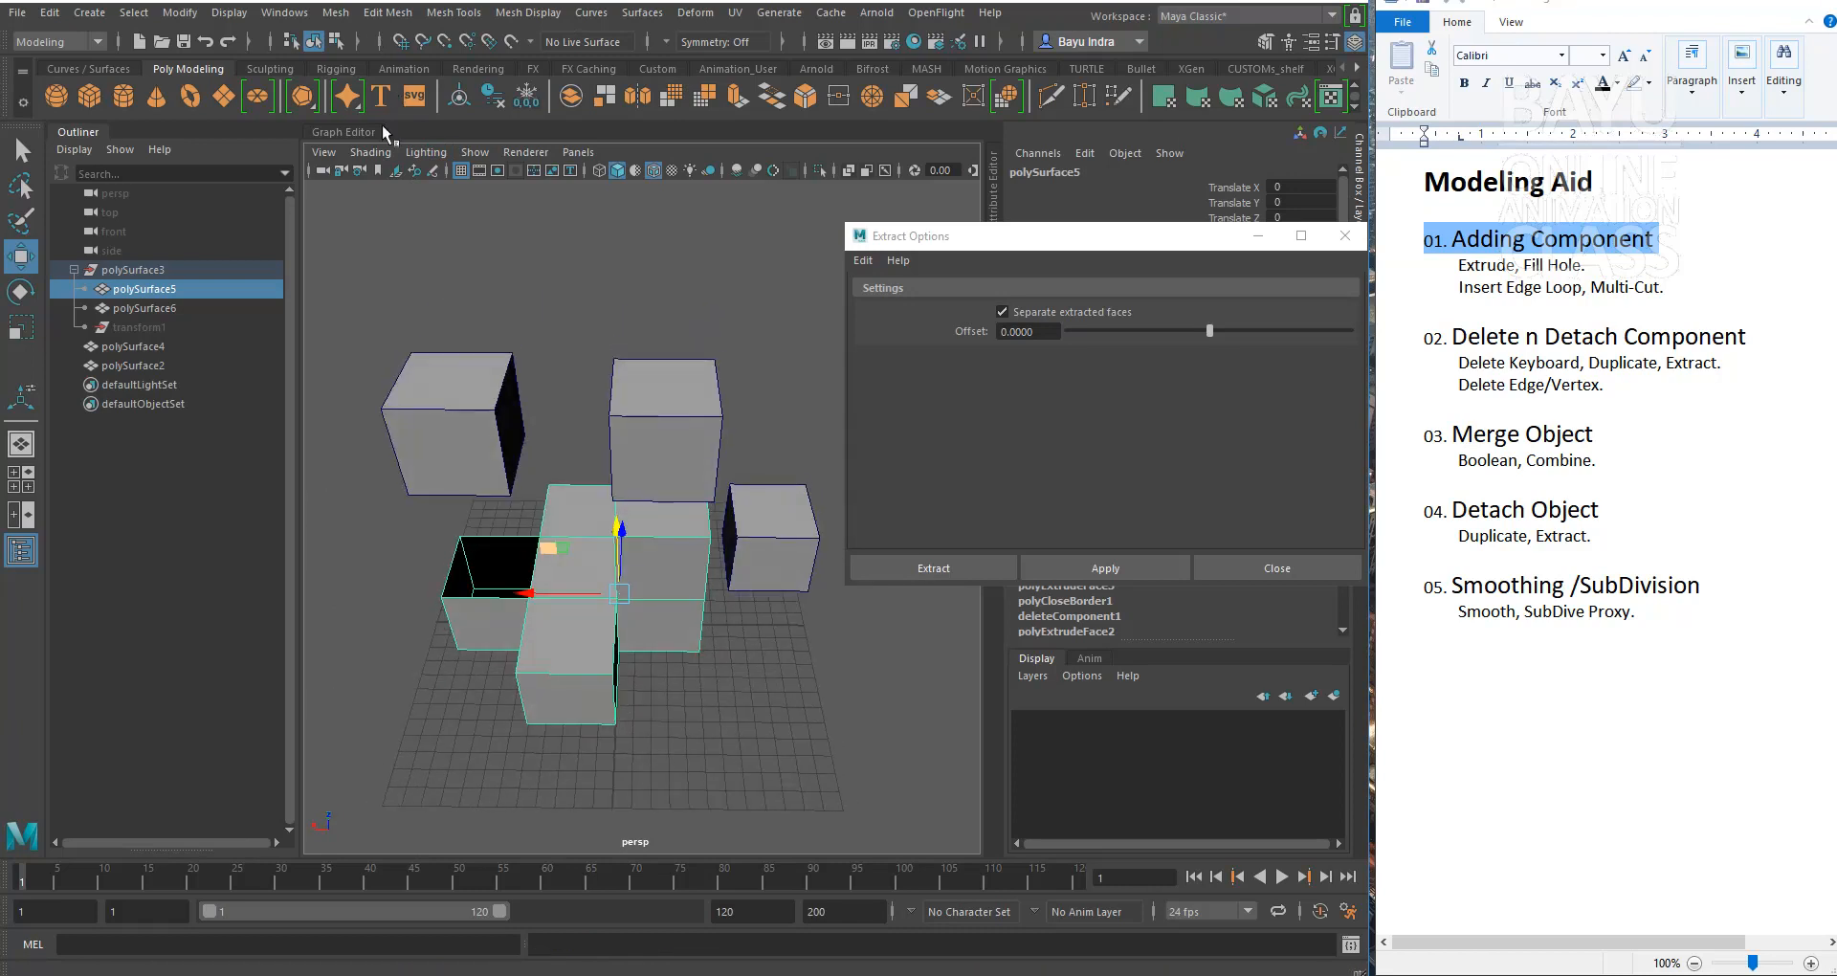
key("g")
left_click(697, 656)
Step: Move the extracted block, polySurface6, sideways away from the remaining mesh
left_click_drag(640, 721, 517, 493, "alt")
left_click(487, 442)
middle_click_drag(551, 456, 620, 468, "alt")
left_click_drag(598, 436, 499, 485)
Step: Move polySurface2 farther from the column to about -11.676 along X and 3.499 along Y, and close the Extract options
middle_click_drag(734, 598, 558, 553, "alt")
left_click(659, 504)
left_click_drag(552, 533, 648, 521)
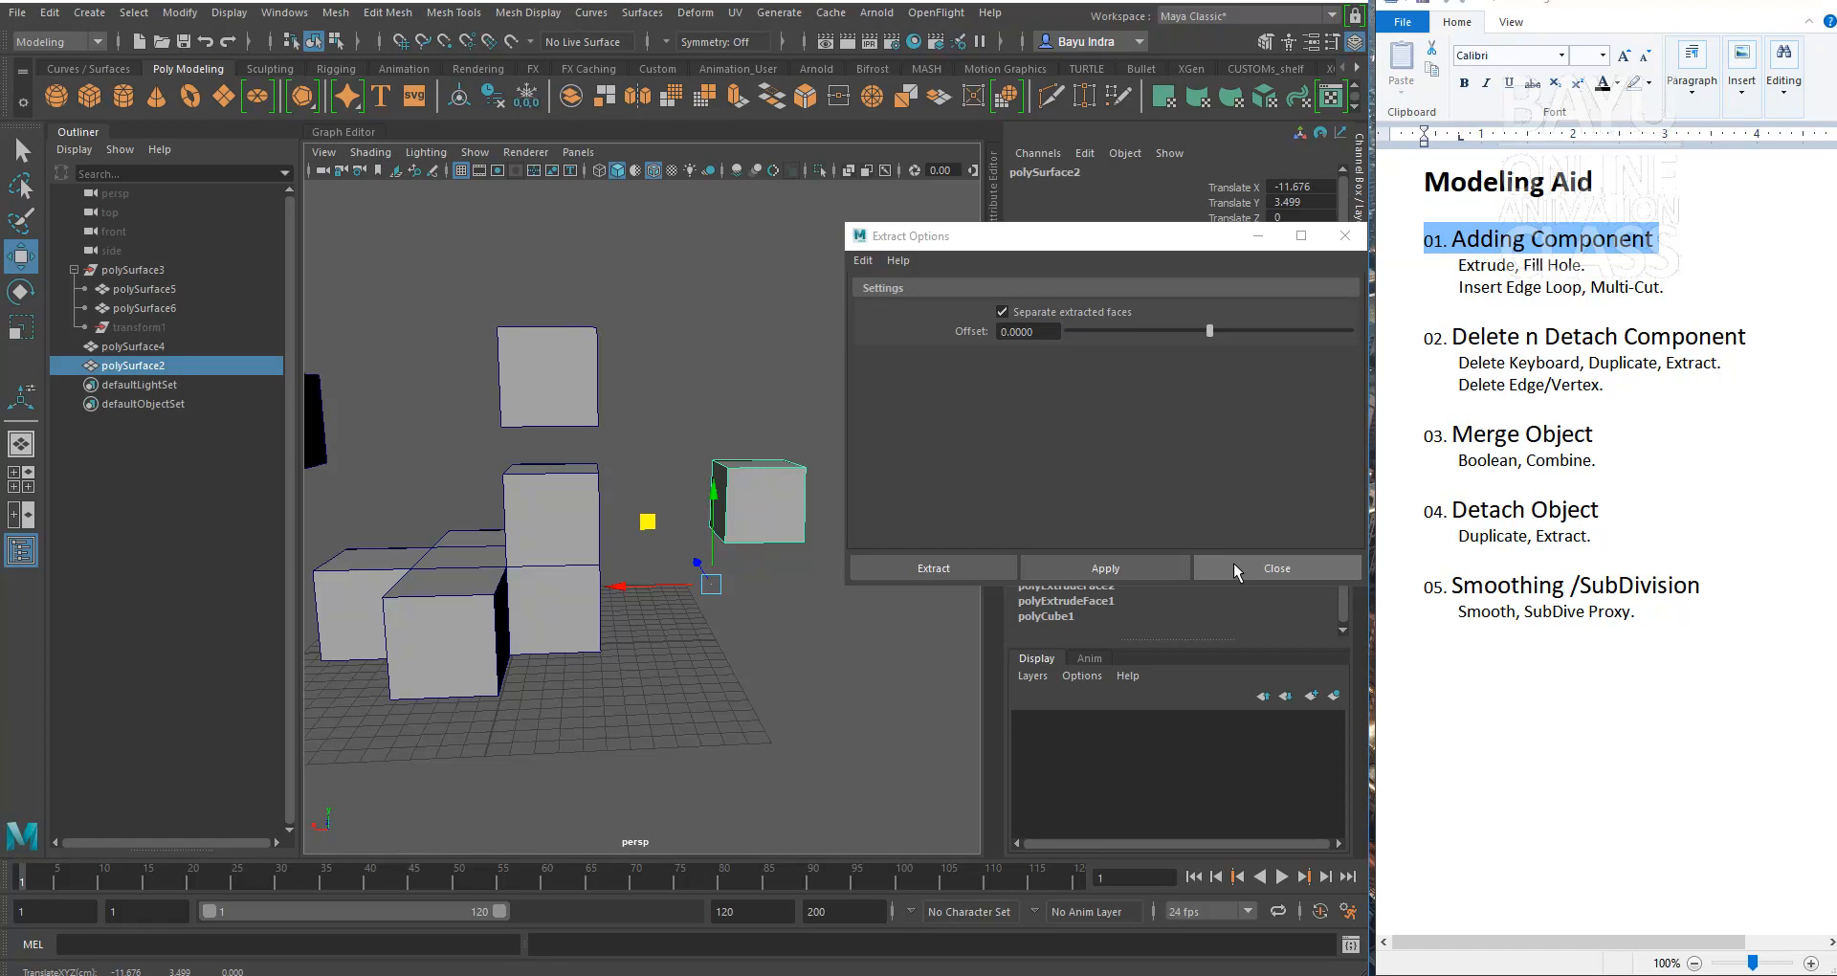
left_click(1234, 568)
Step: Try Delete Edge/Vertex on a top edge of the floating block polySurface6 and undo it
middle_click_drag(501, 534, 769, 528, "alt")
left_click_drag(769, 527, 516, 442, "alt")
left_click(514, 408)
right_click_drag(512, 428, 514, 367)
left_click(526, 388)
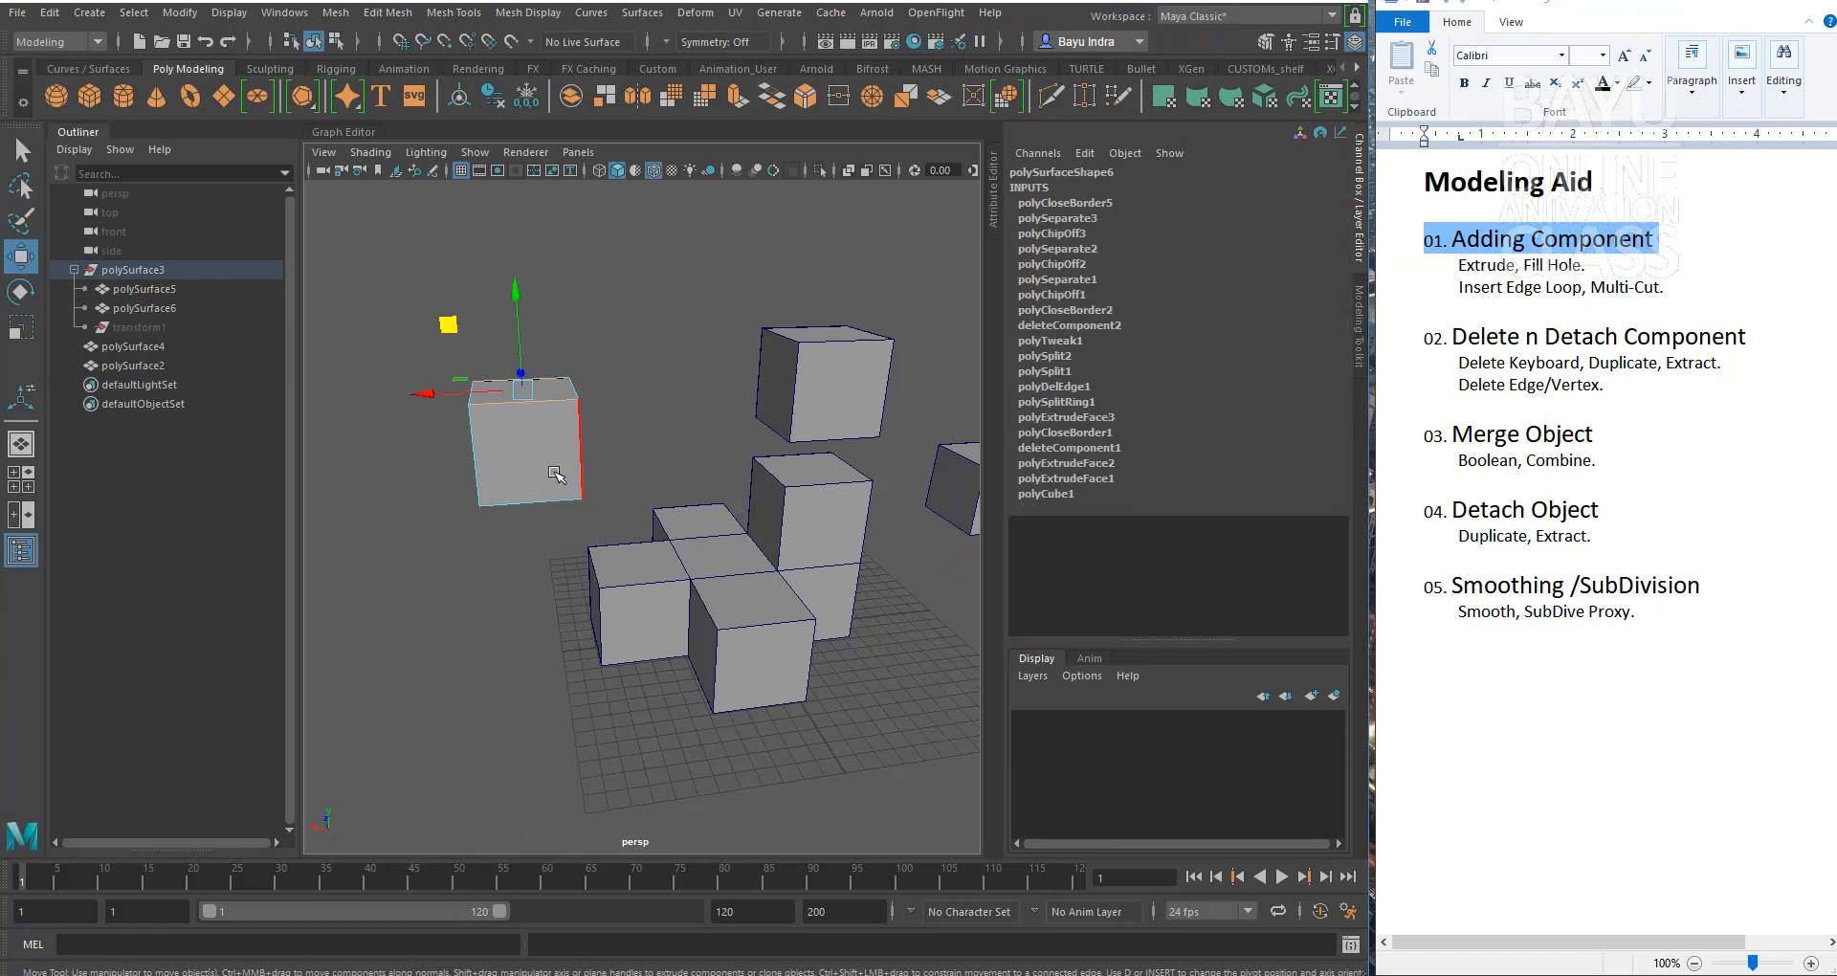
left_click(388, 13)
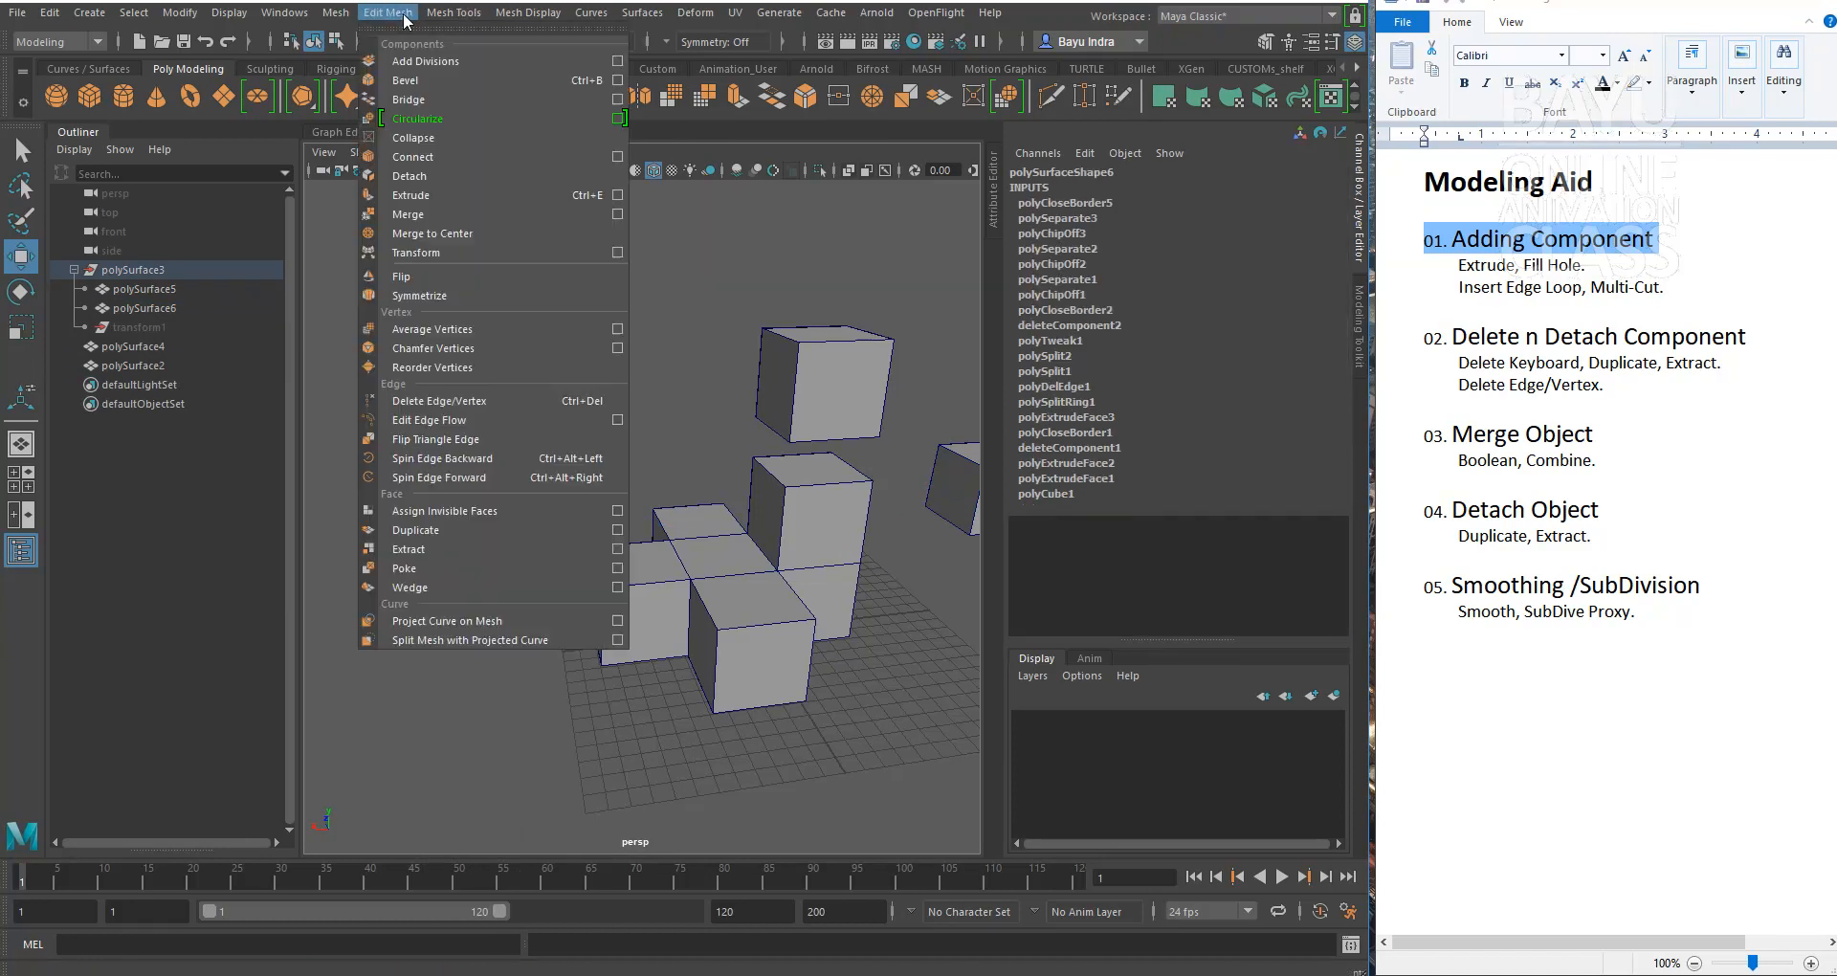
left_click(478, 406)
left_click_drag(525, 554, 440, 498, "alt")
key("ctrl+z")
Step: Try Average Vertices on the top vertices of the floating block polySurface6 and undo it
right_click_drag(516, 405, 445, 412)
left_click_drag(483, 402, 505, 415, "alt")
left_click_drag(406, 321, 627, 396)
left_click_drag(665, 452, 639, 498, "alt")
left_click(407, 13)
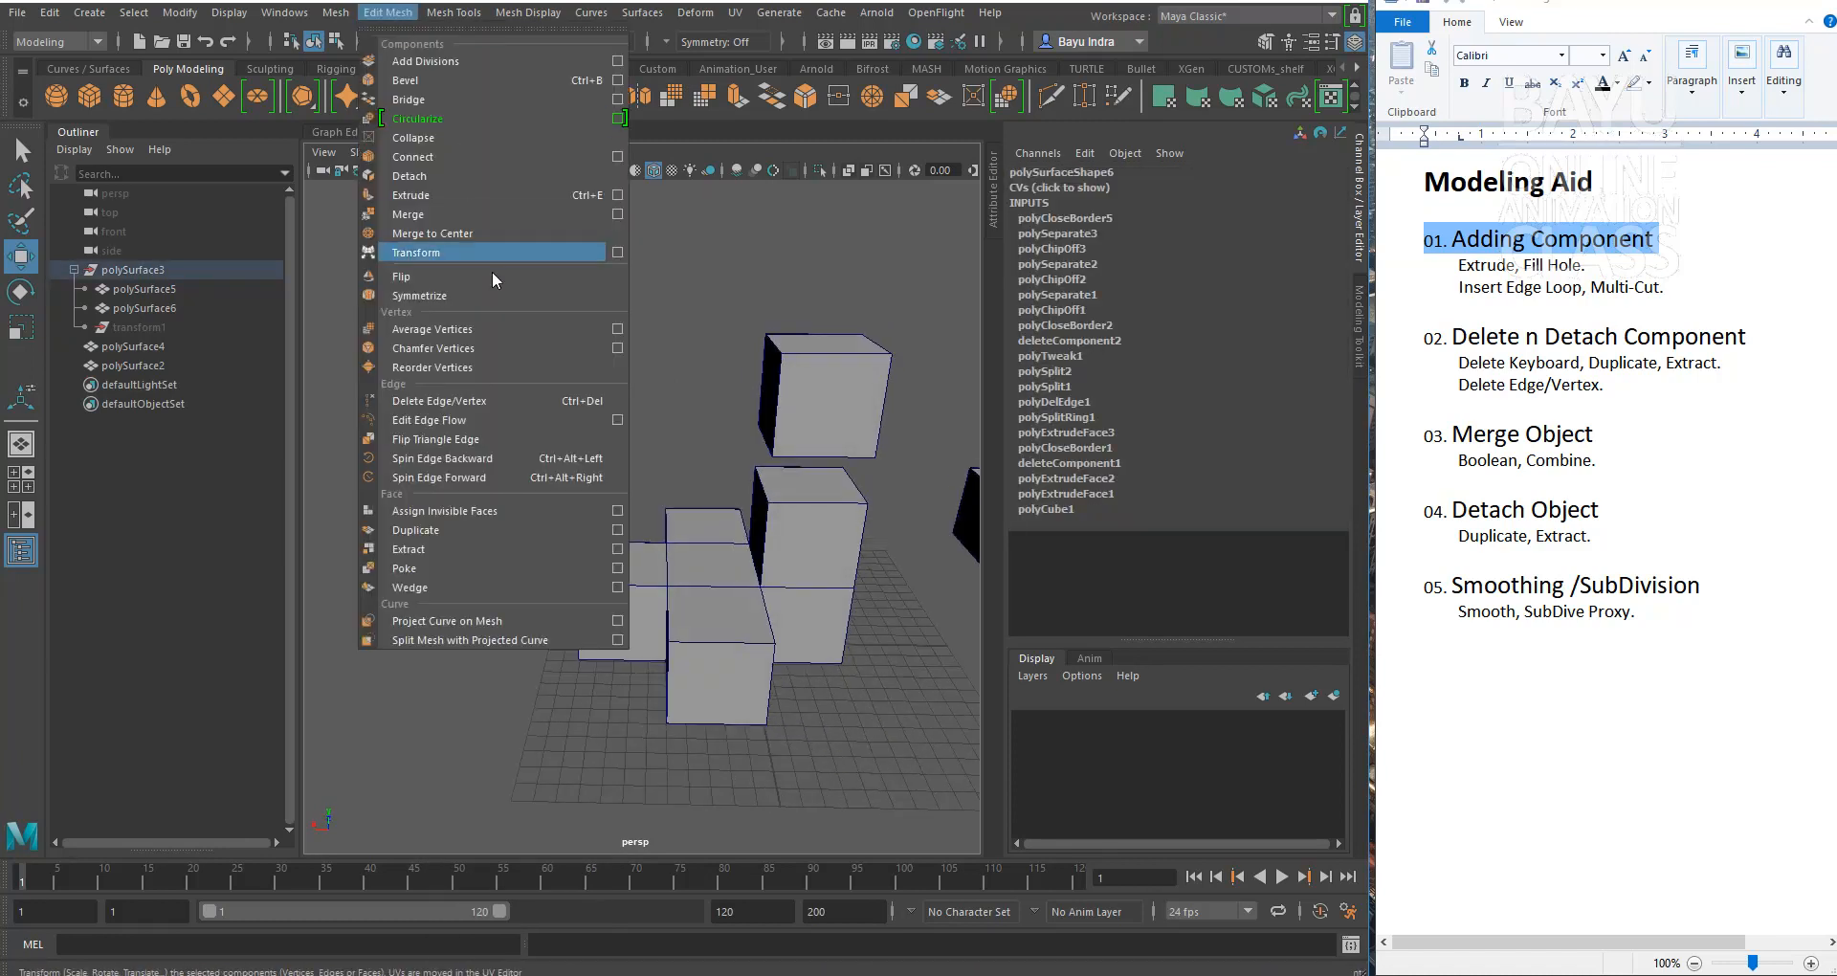
left_click(486, 329)
key("ctrl+z")
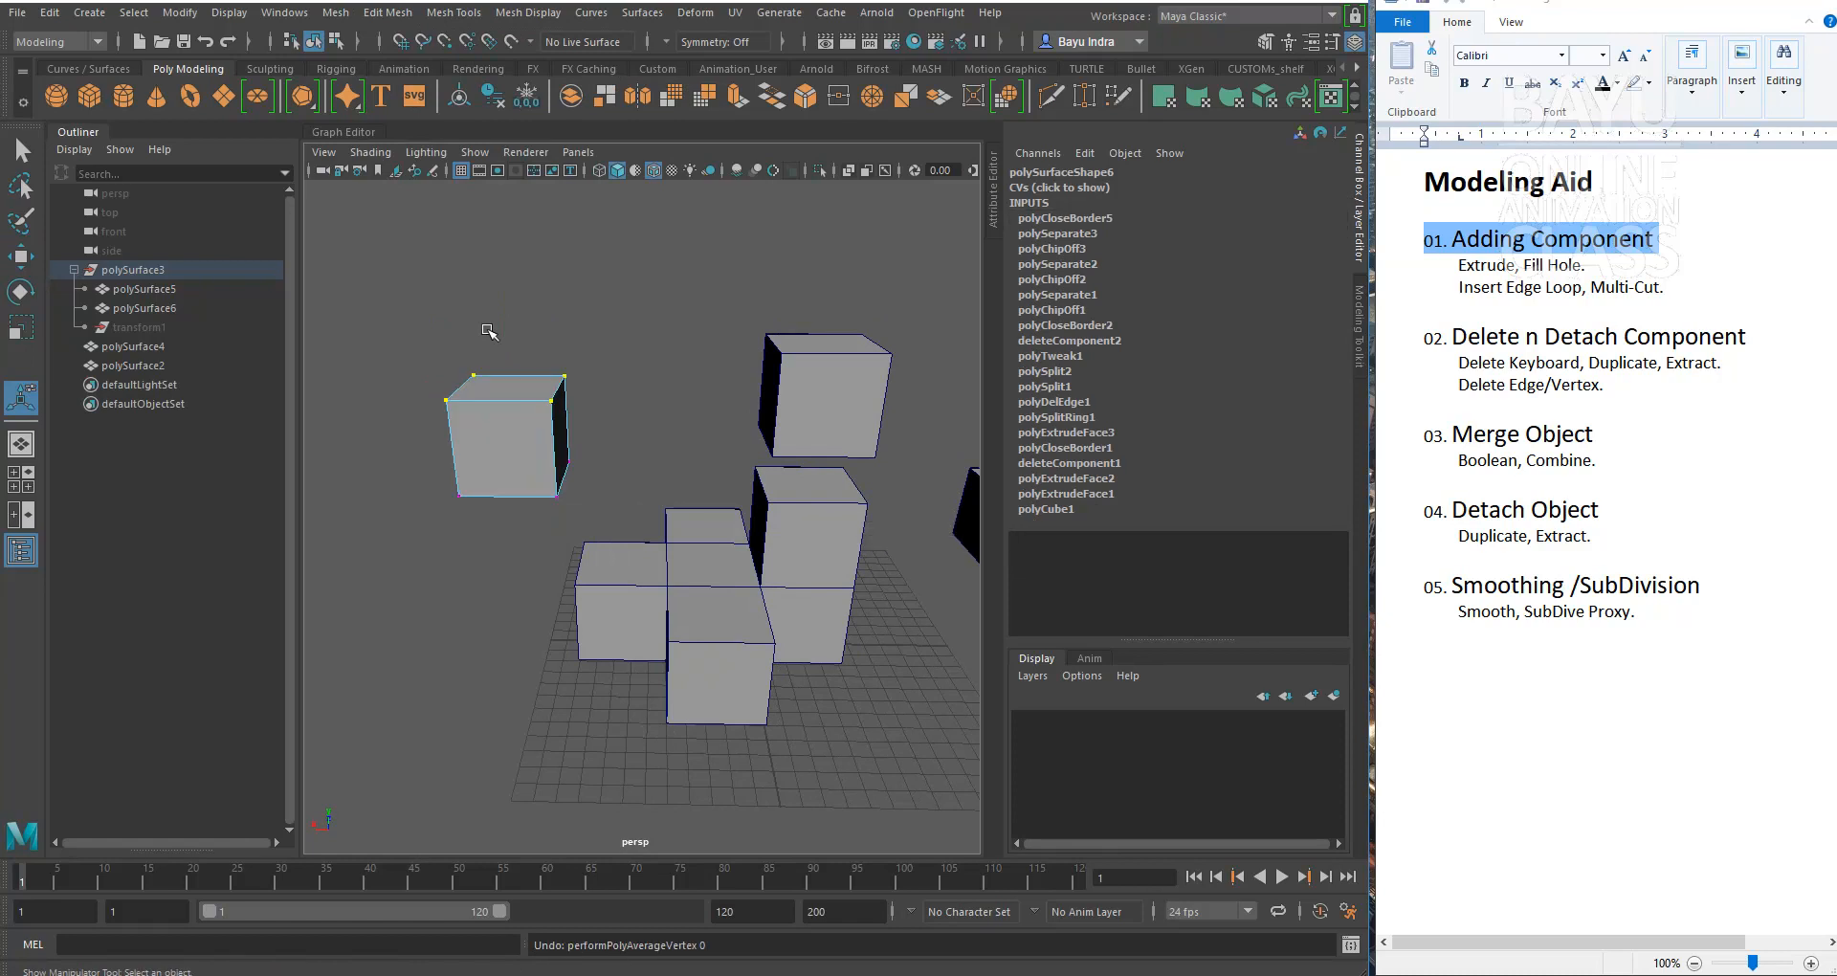
Step: Try Delete Edge/Vertex on the top vertices of polySurface6, undo it, and return to object mode with nothing selected
left_click(376, 13)
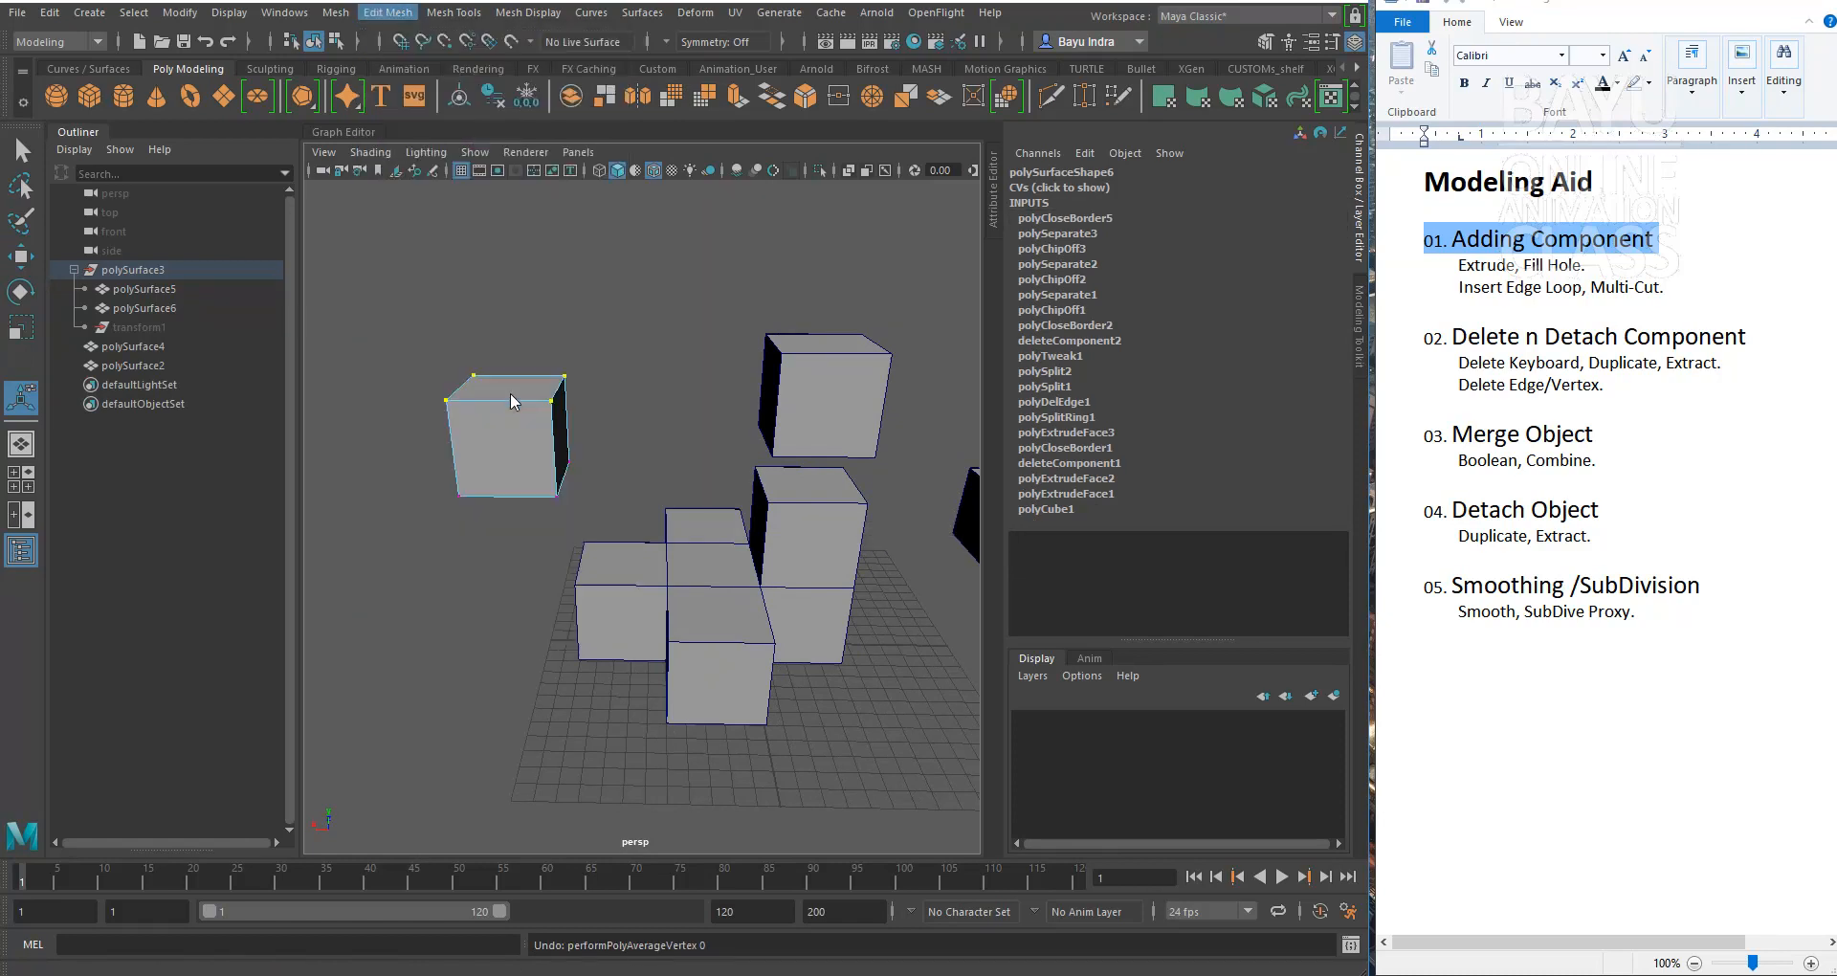
left_click(511, 398)
left_click_drag(635, 488, 537, 496, "alt")
key("ctrl+z")
left_click_drag(424, 451, 439, 442, "alt")
left_click_drag(587, 451, 547, 461, "alt")
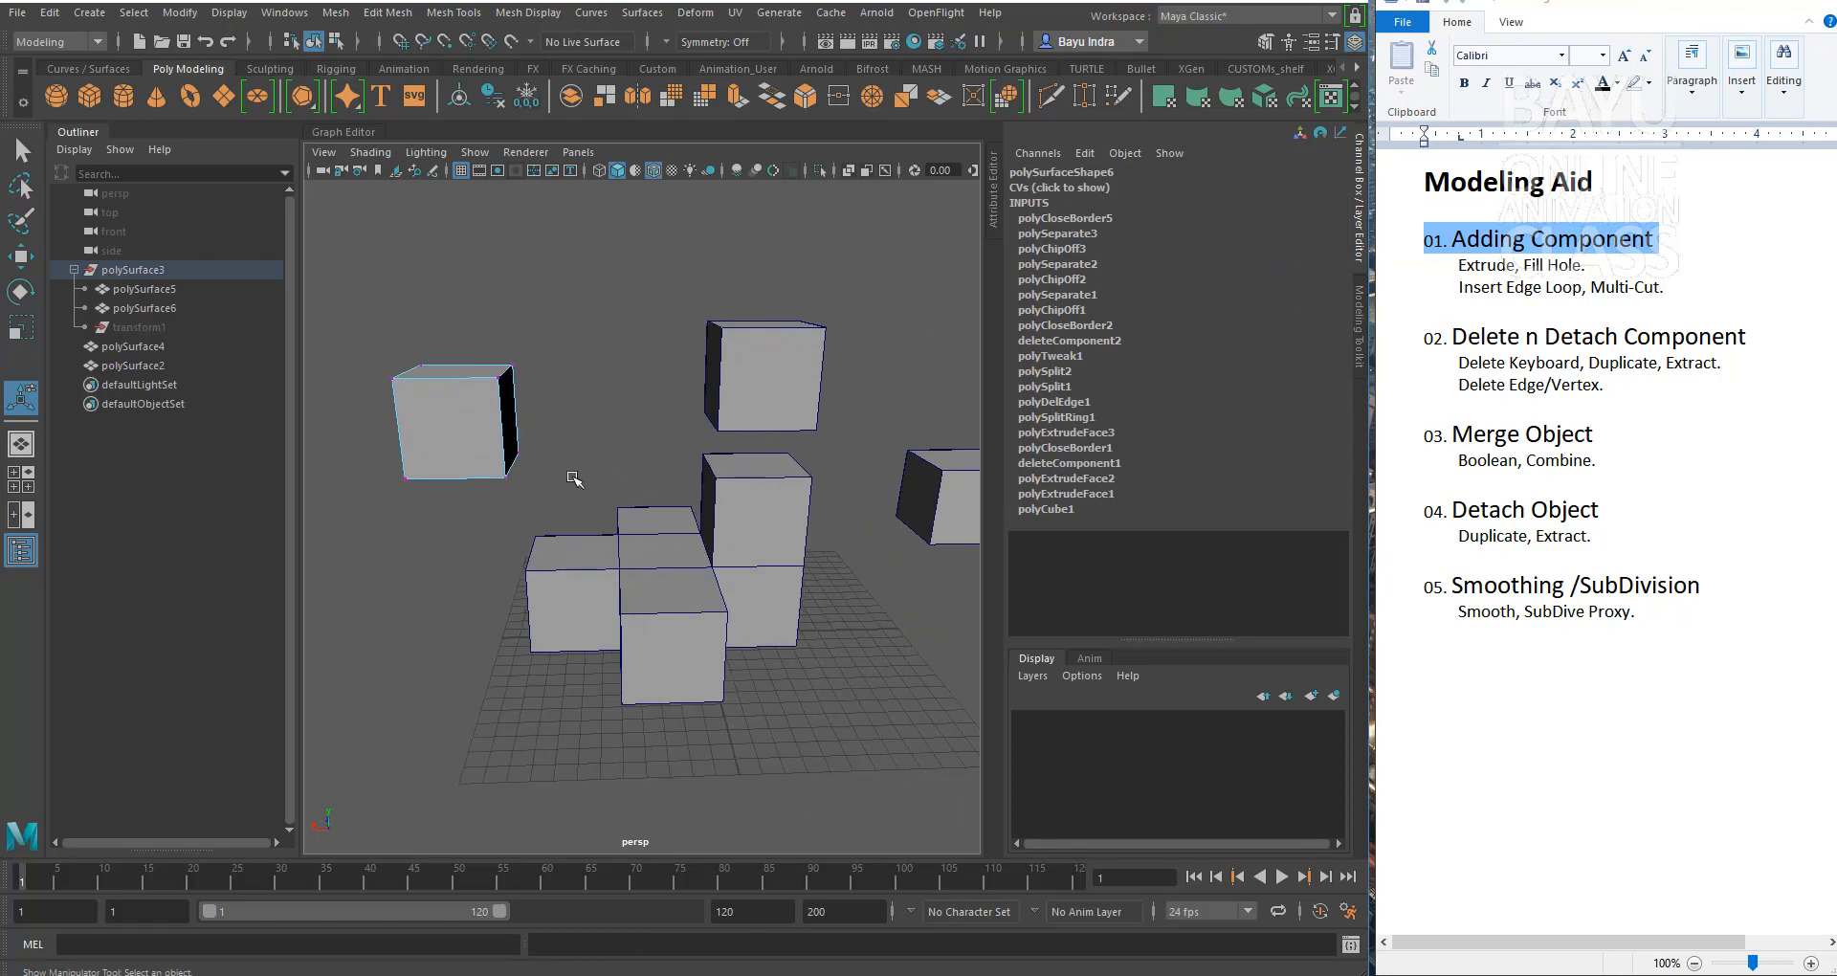
right_click_drag(490, 429, 601, 393)
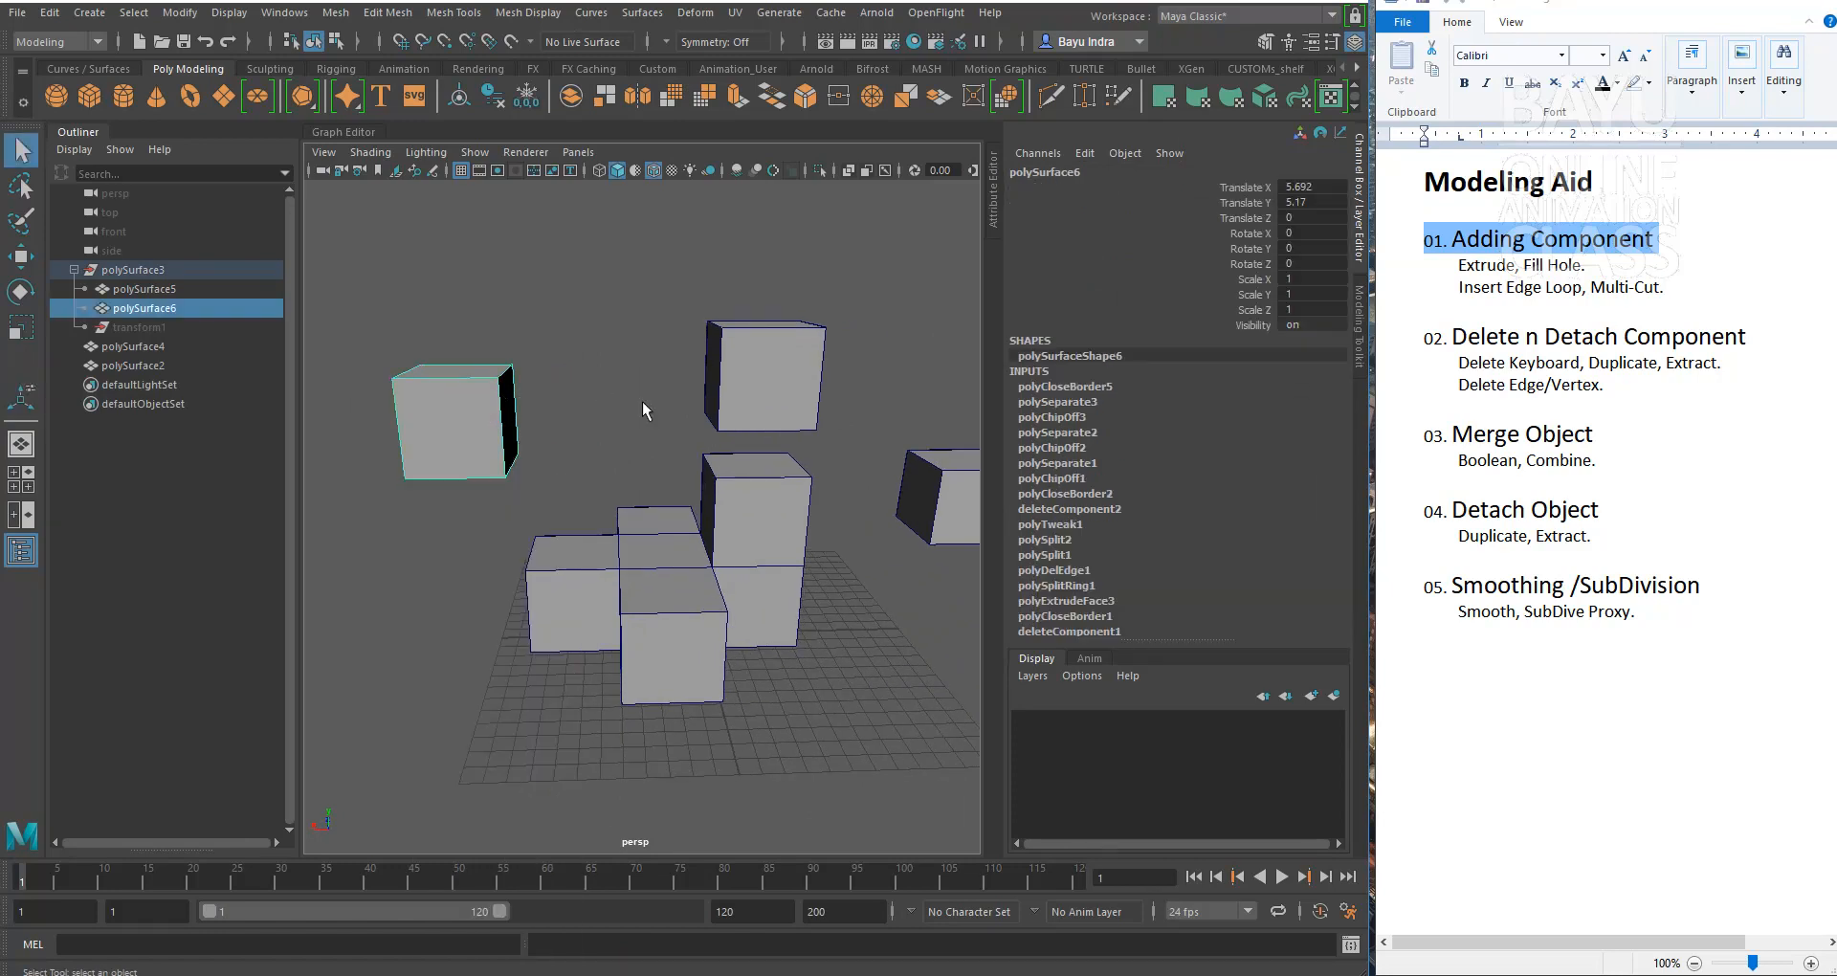
left_click(669, 339)
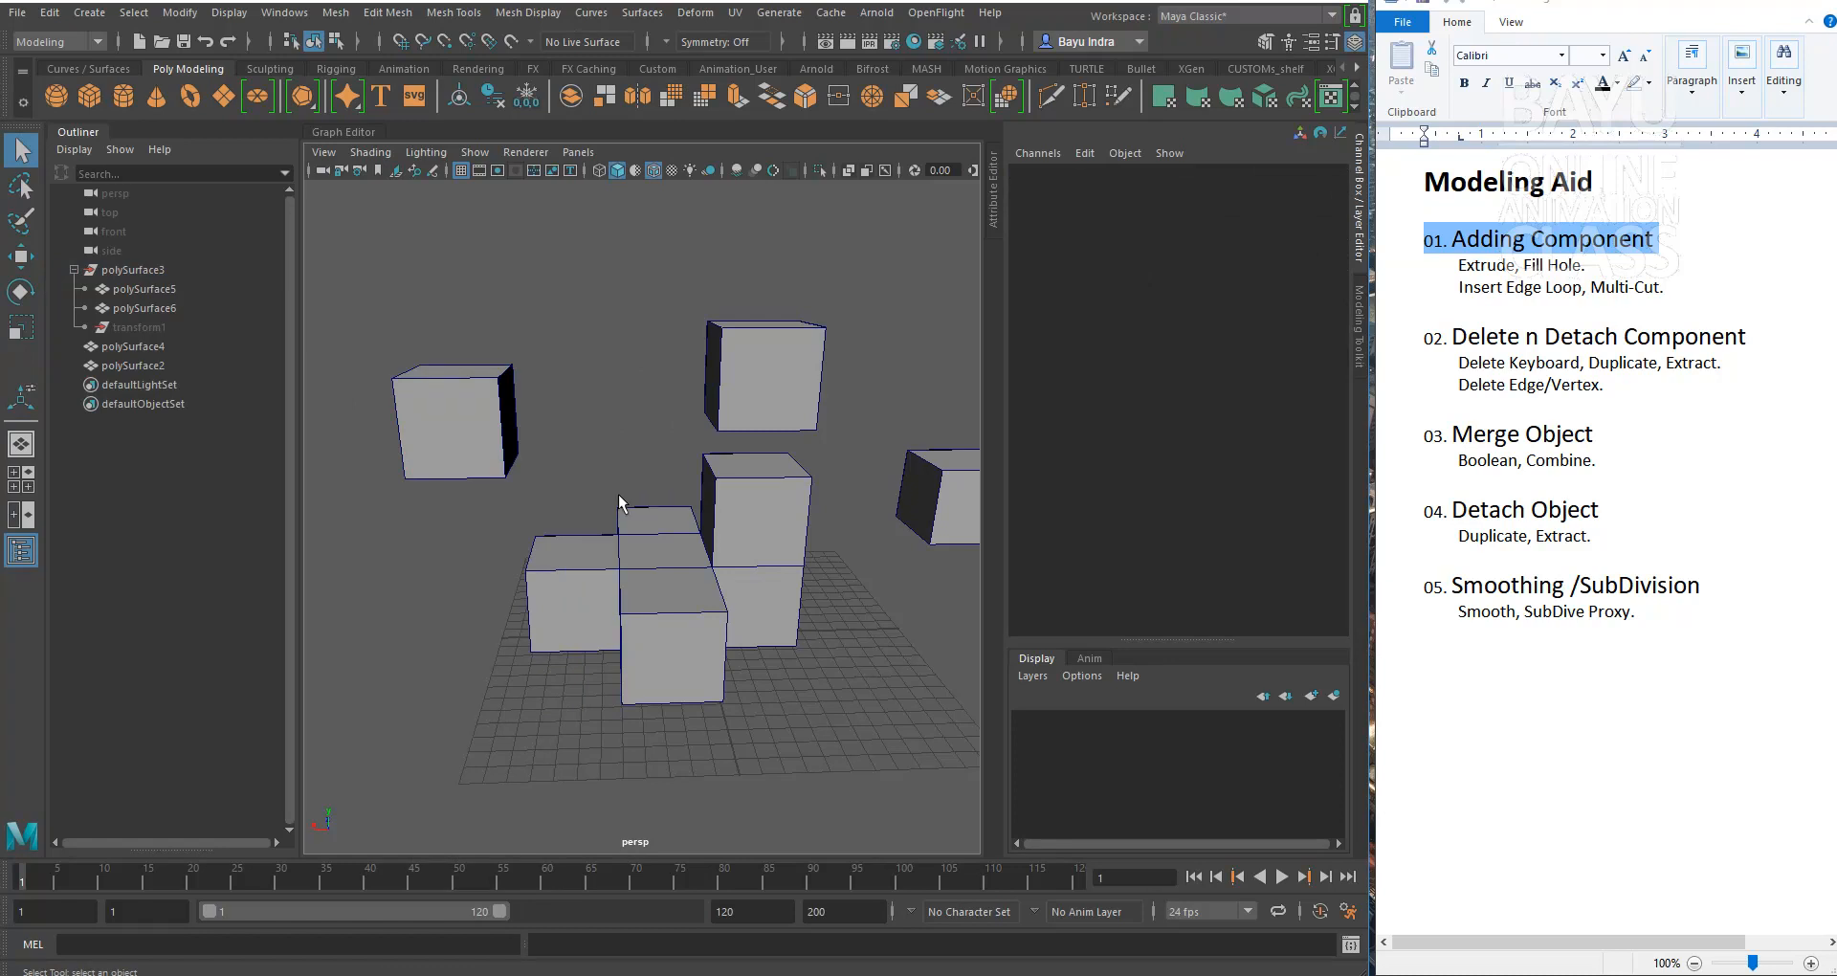
Step: Move polySurface2 so it overlaps polySurface4, to about -3.915 along X and 10.384 along Y
left_click_drag(554, 479, 635, 545, "alt")
left_click(868, 462)
key("w")
middle_click_drag(636, 545, 526, 419)
left_click_drag(751, 589, 664, 594, "alt")
scroll(669, 574, "up", 5)
middle_click_drag(600, 535, 724, 752, "alt")
left_click_drag(735, 646, 529, 632, "alt")
left_click_drag(529, 632, 756, 668, "alt")
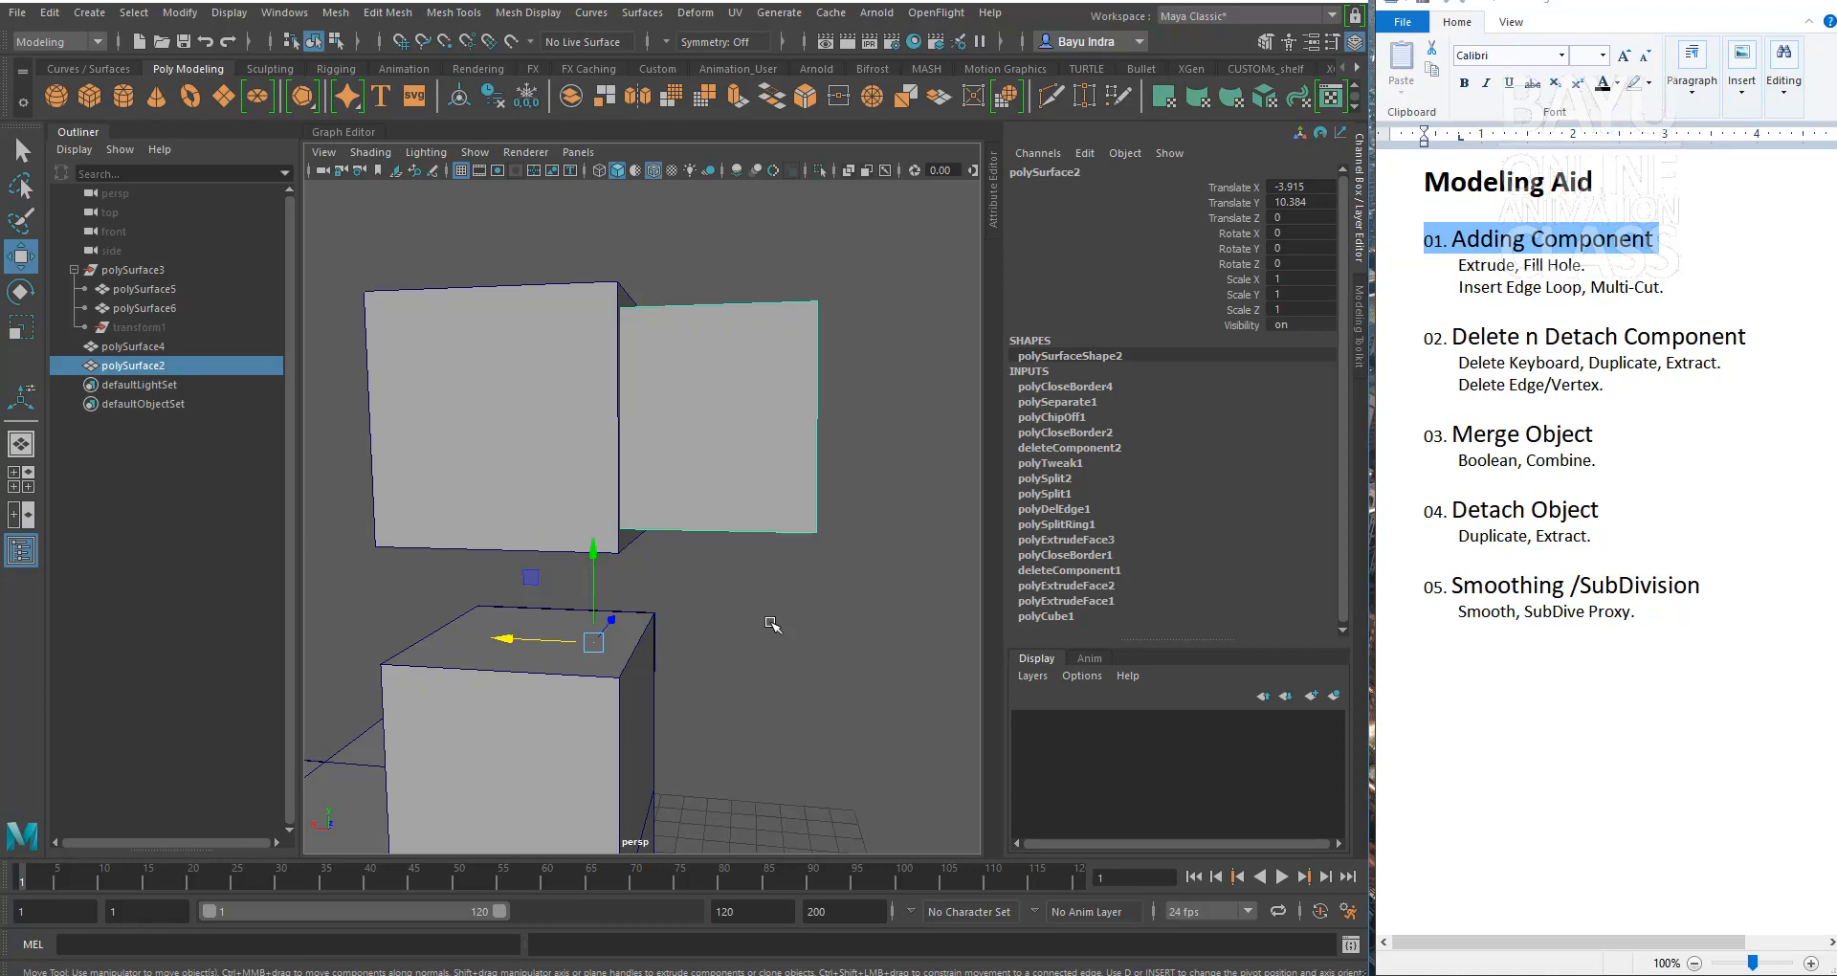
Step: Merge the overlapping blocks polySurface4 and polySurface2 with a Boolean Union
left_click(732, 639)
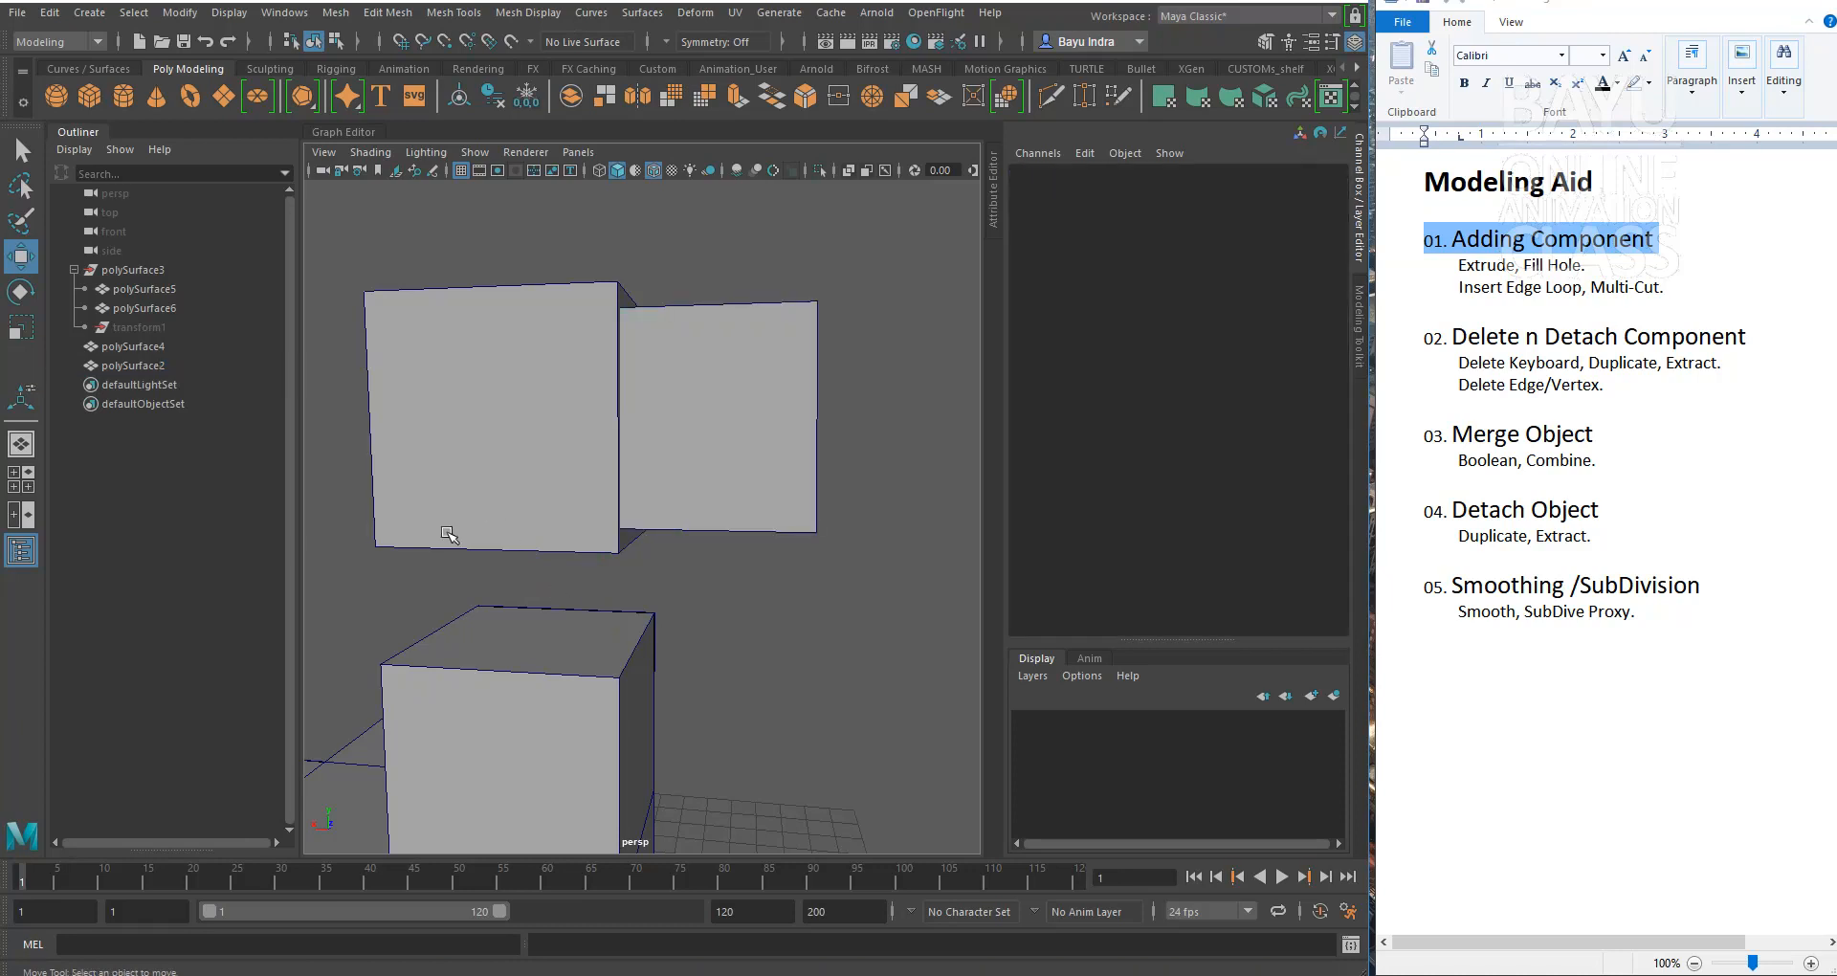
left_click(412, 504)
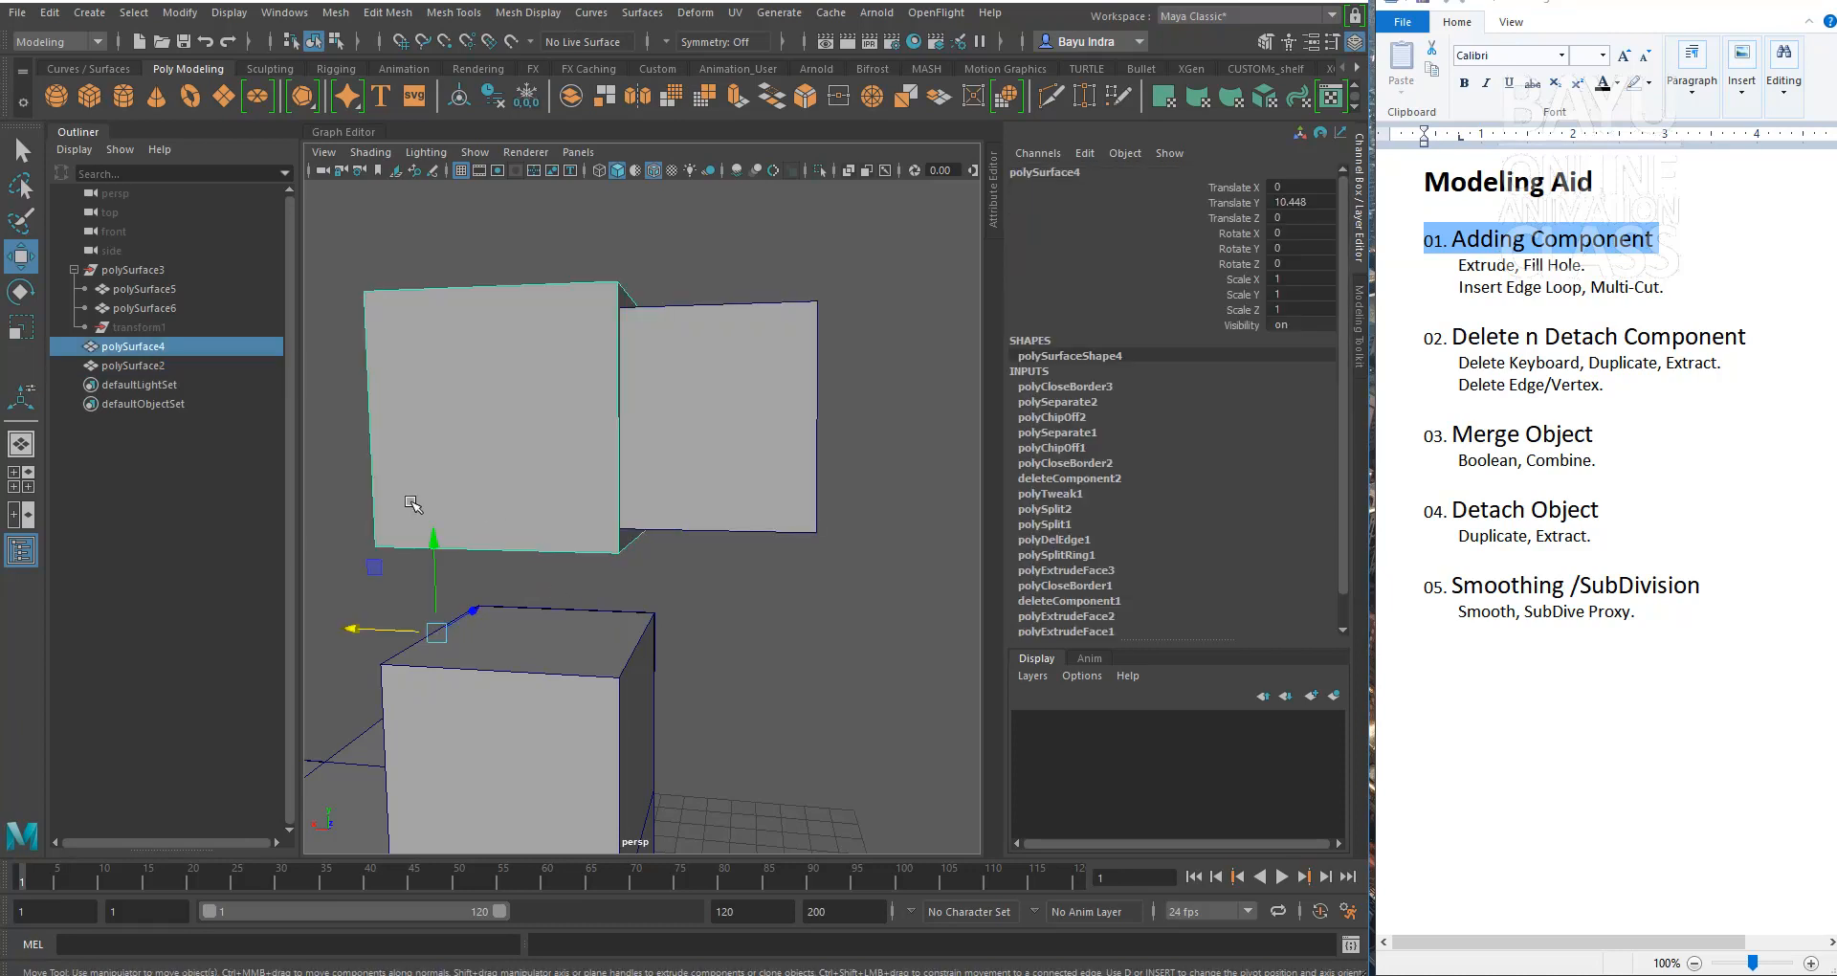
left_click(749, 432, "shift")
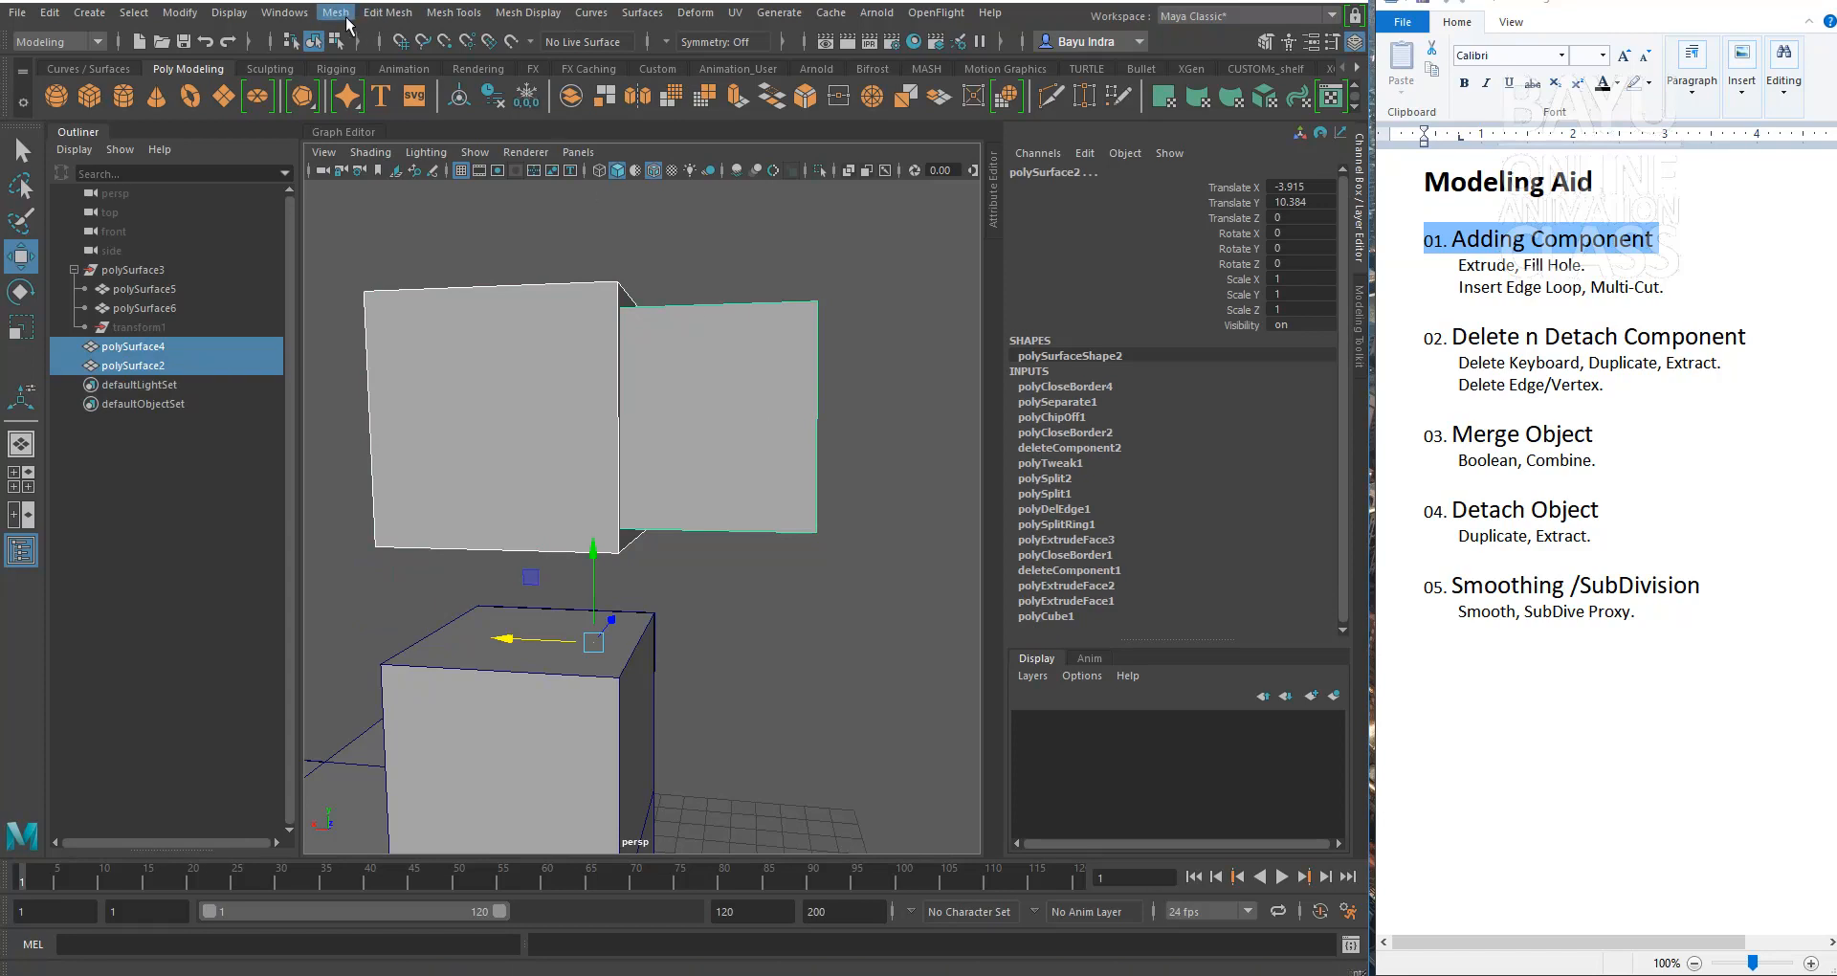
left_click(336, 12)
mouse_move(395, 61)
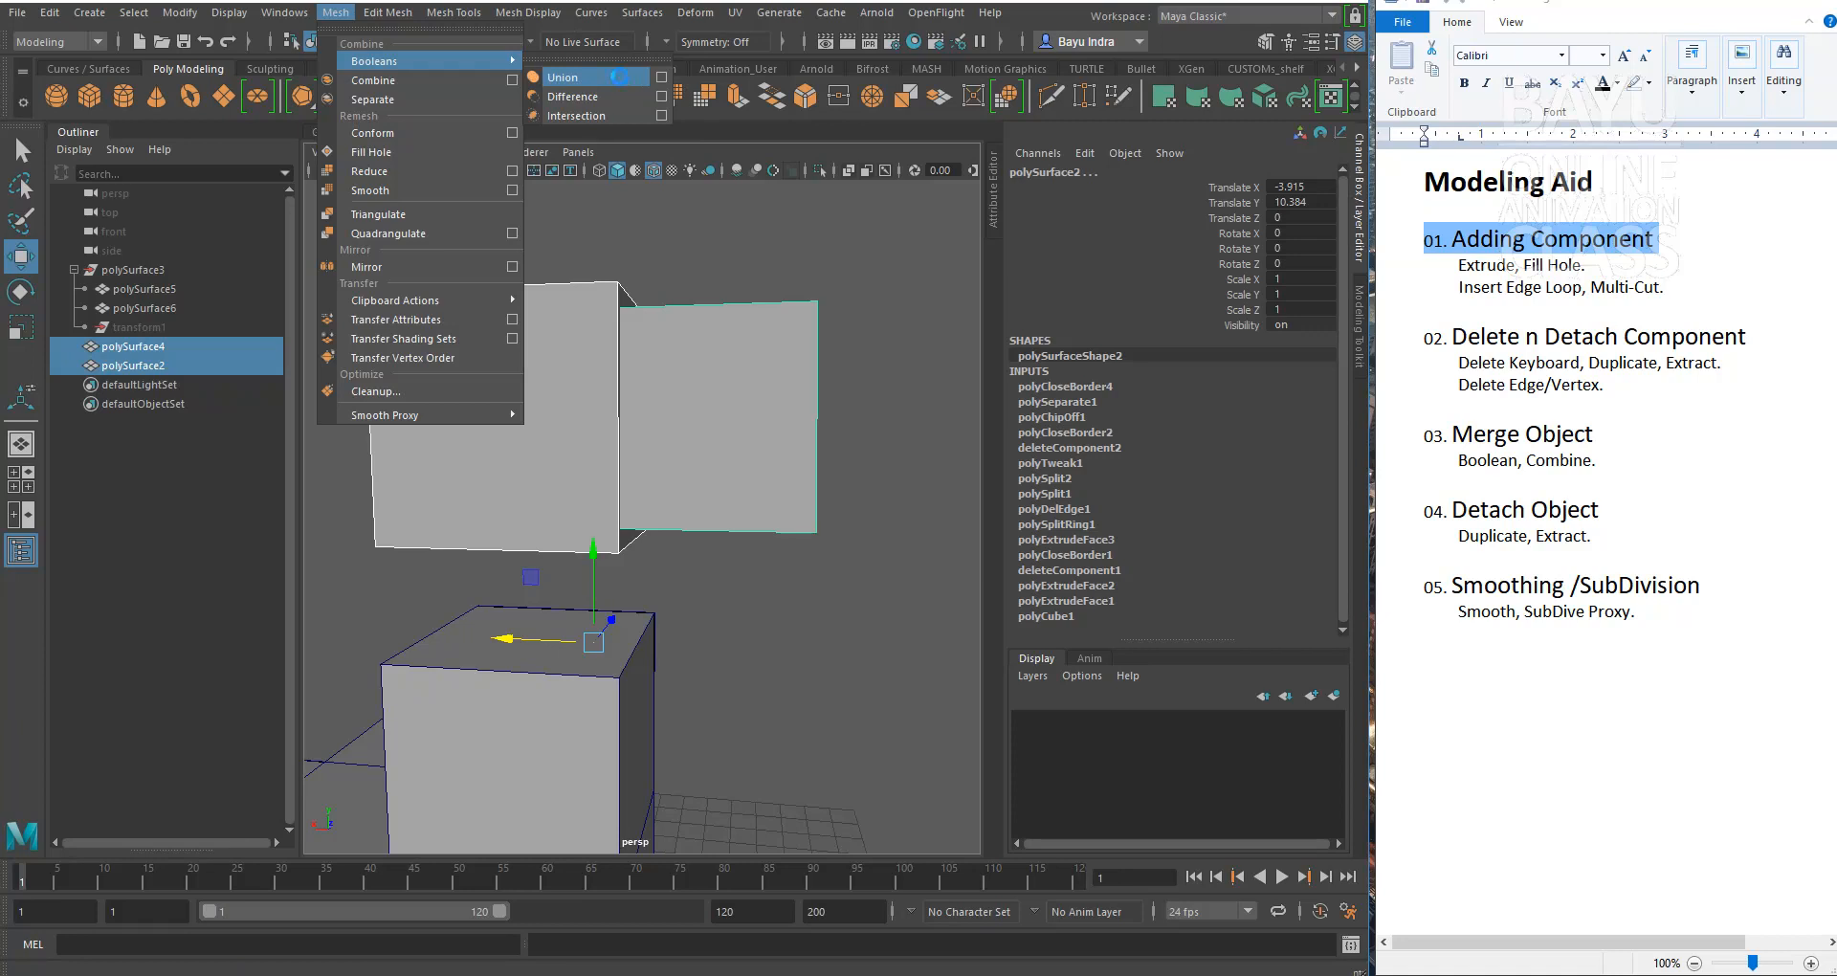
left_click(620, 76)
left_click_drag(907, 354, 872, 333, "alt")
left_click(873, 330)
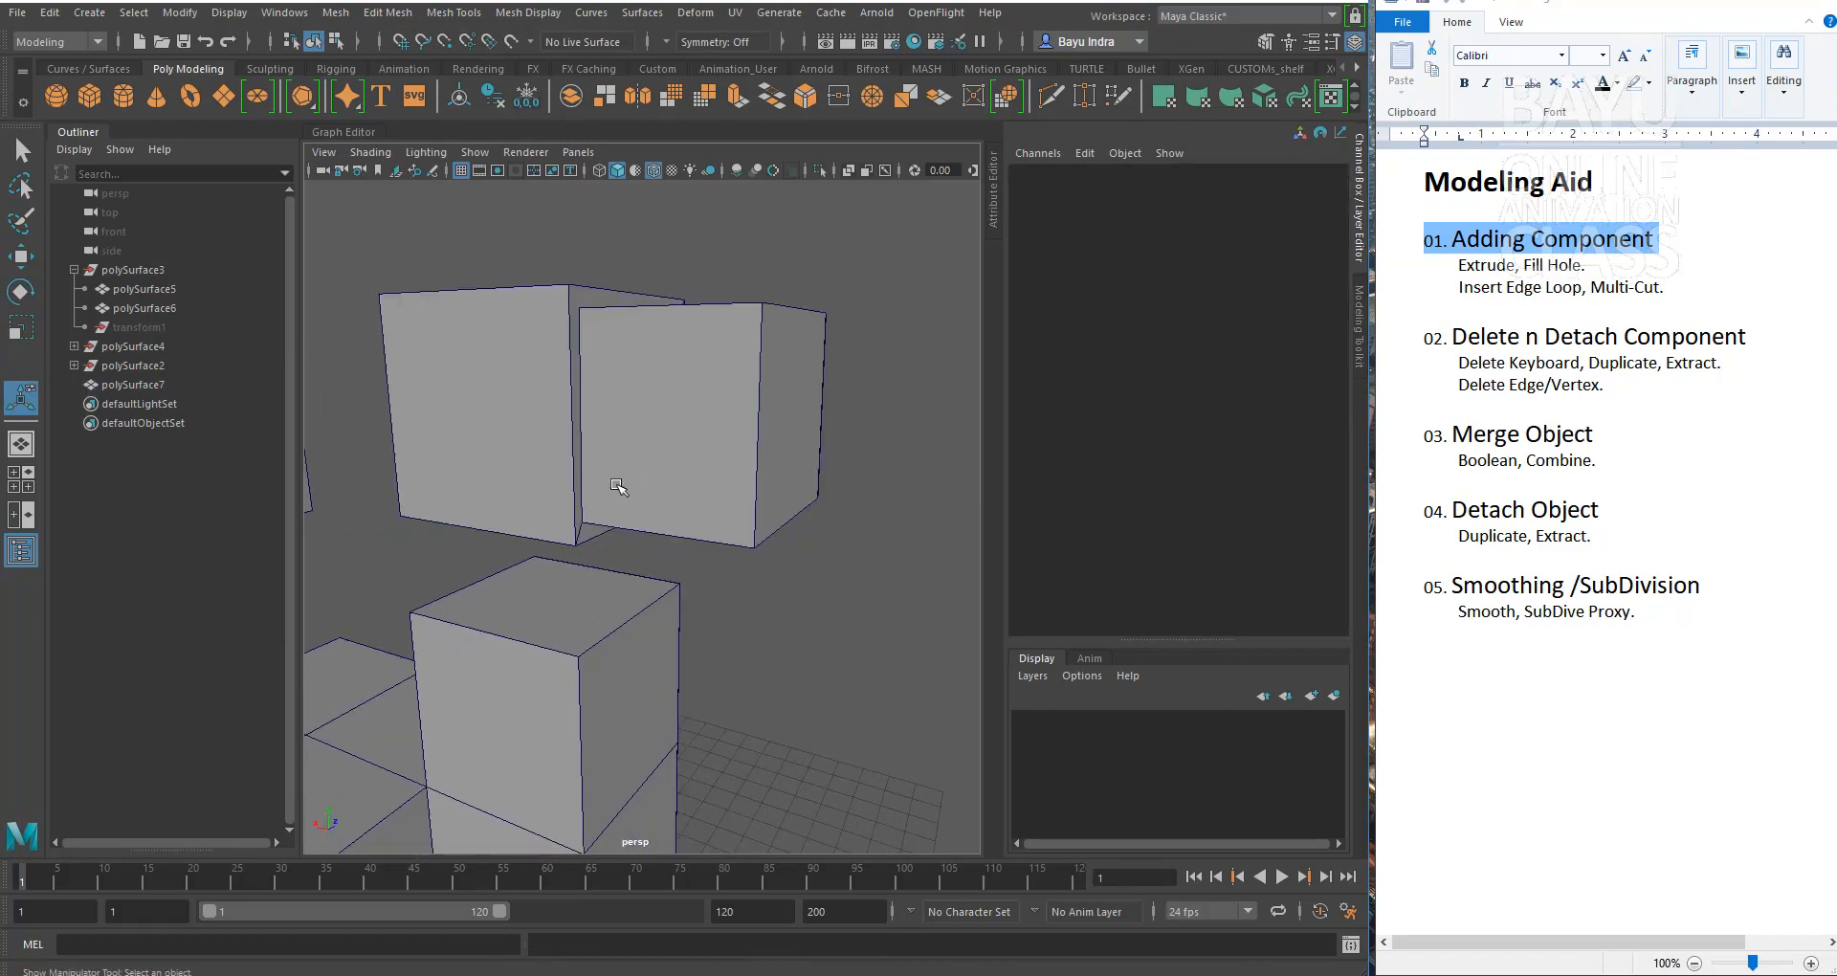
Step: Switch the merged block's Boolean operation to difference, inspect the cut, and set it to intersection
left_click(636, 395)
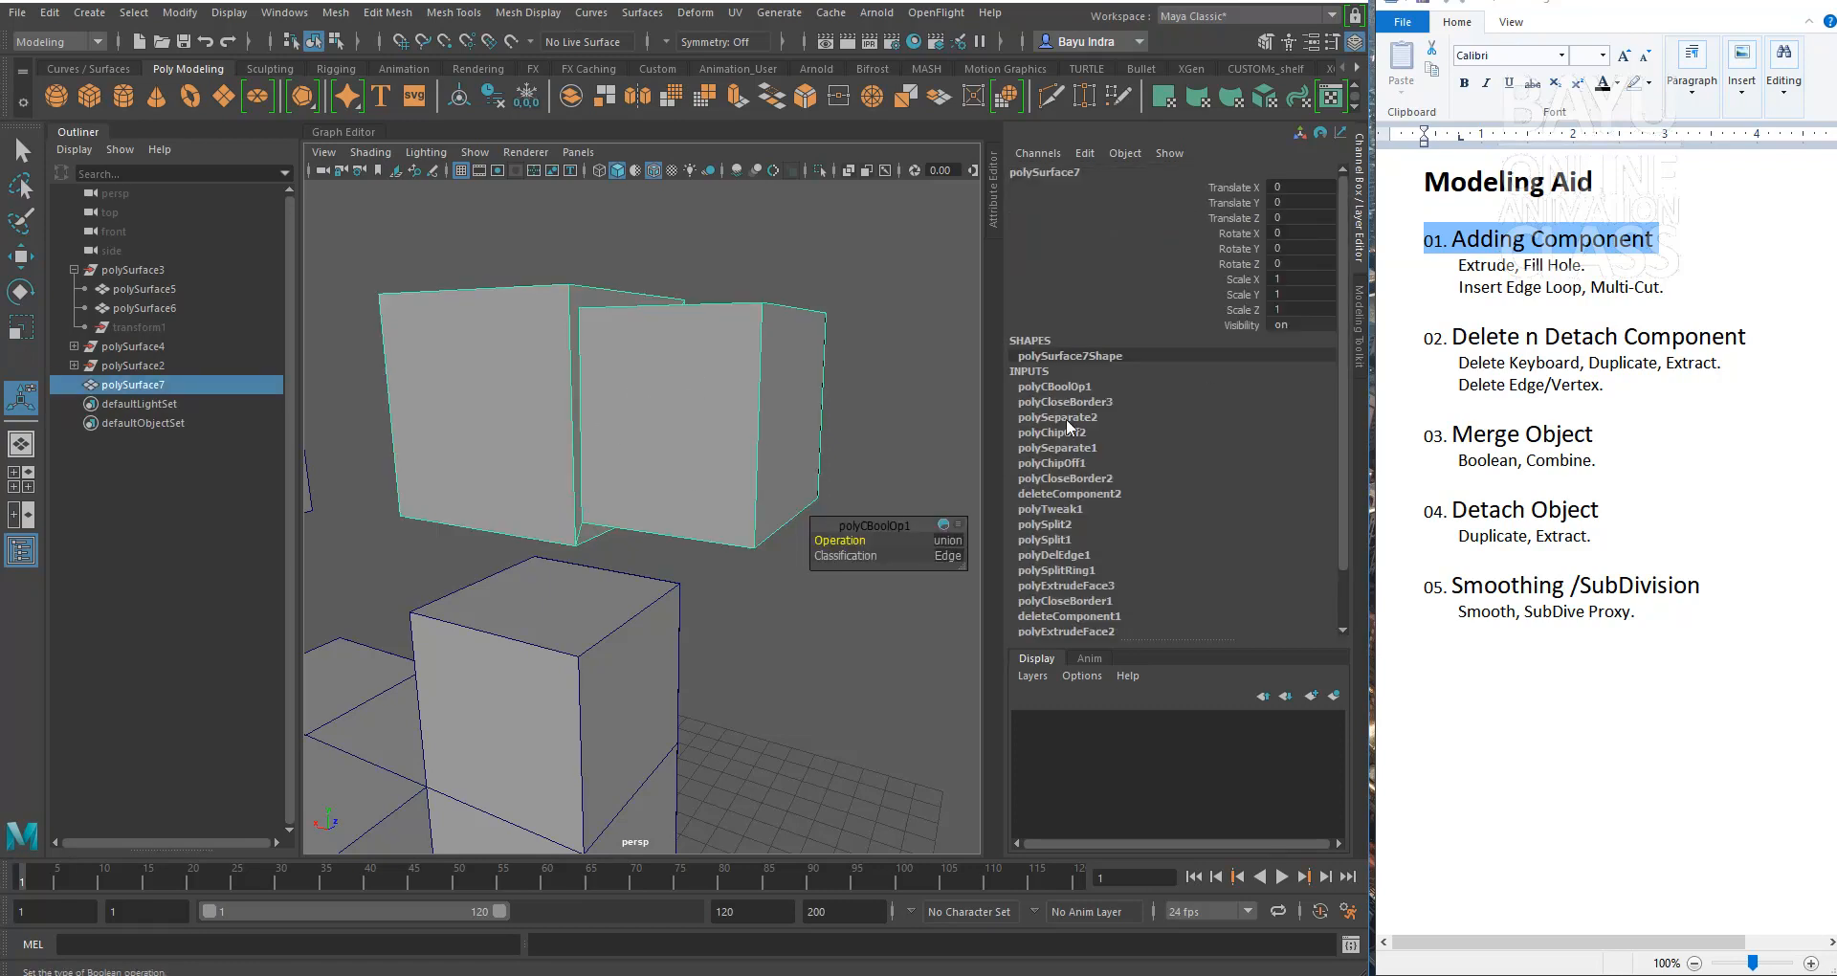
left_click(1059, 387)
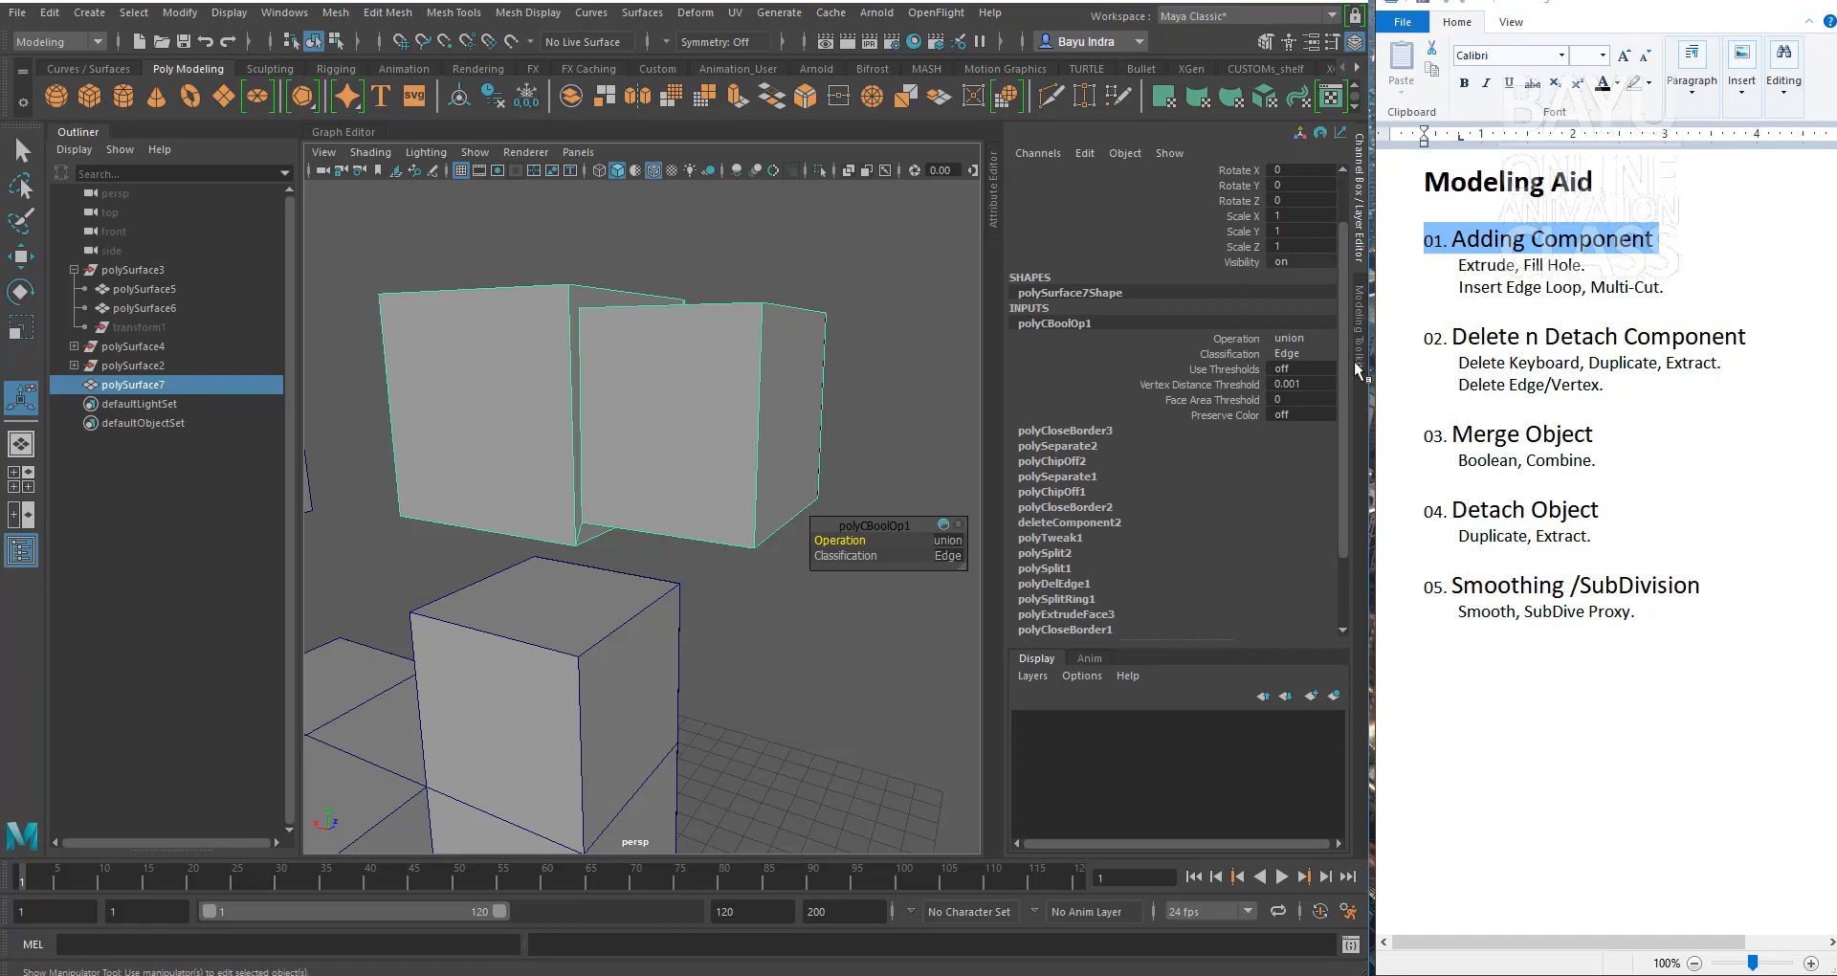
left_click(1311, 340)
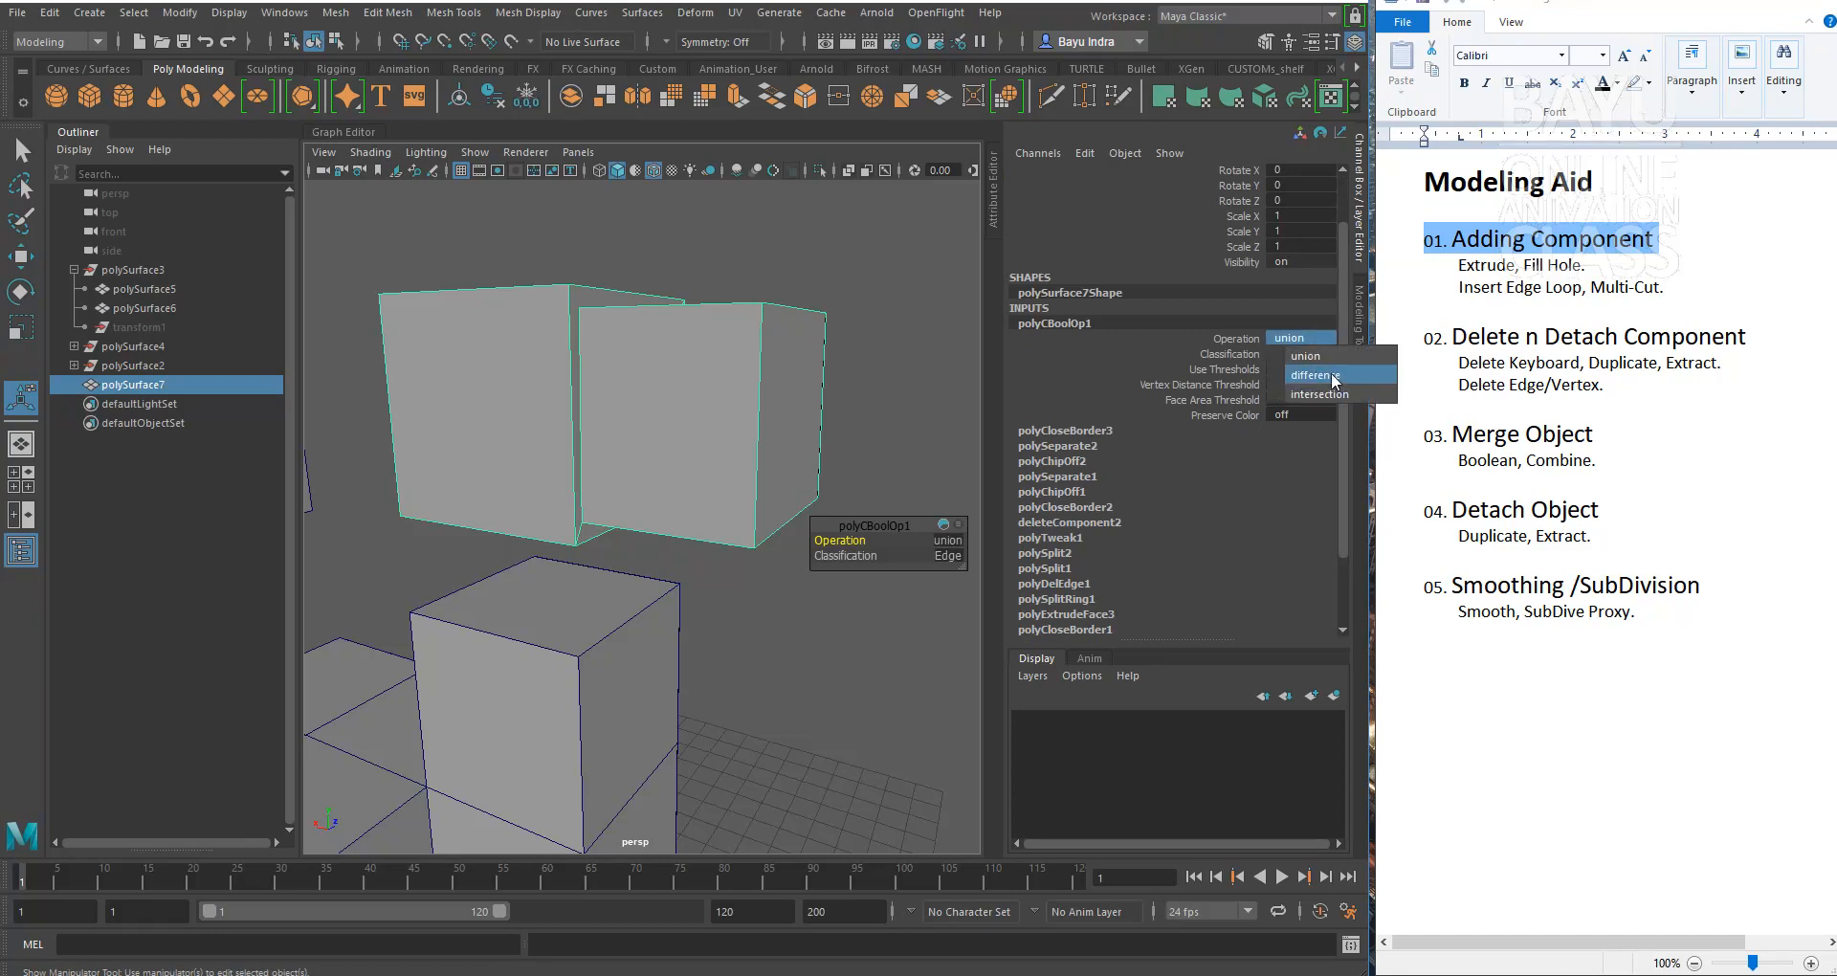
left_click(1330, 373)
left_click_drag(673, 523, 630, 543, "alt")
left_click_drag(657, 532, 778, 525, "alt")
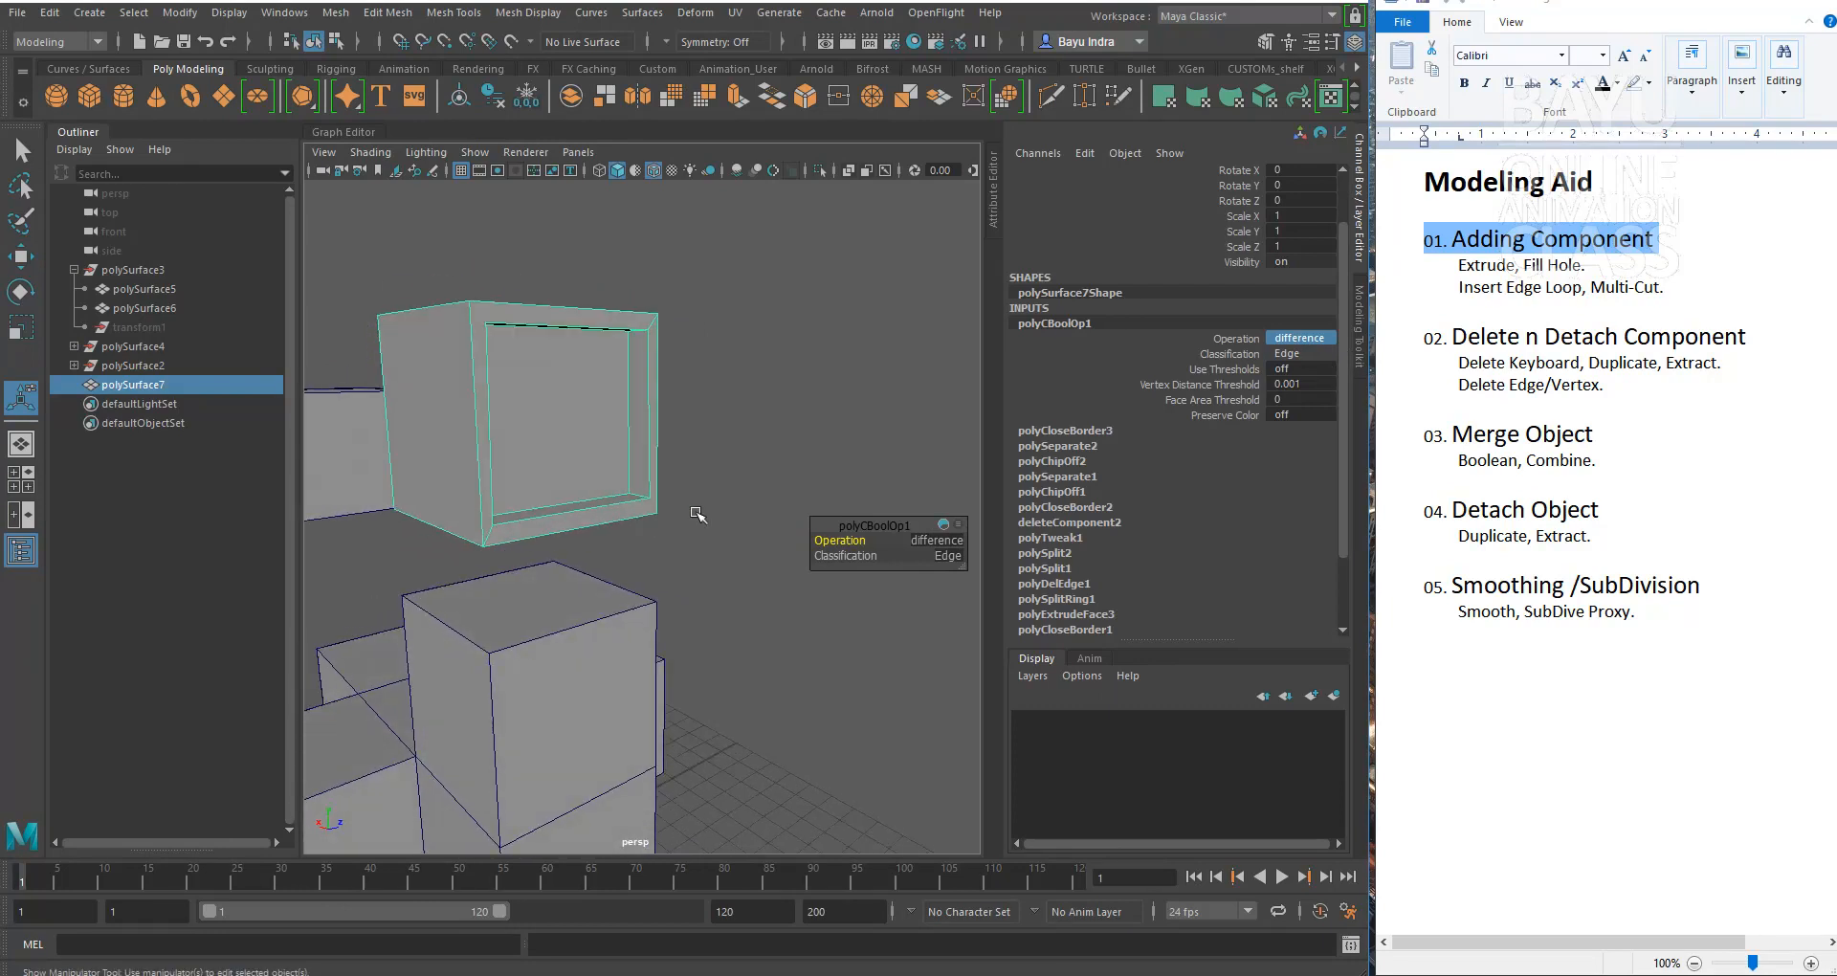
left_click(1320, 339)
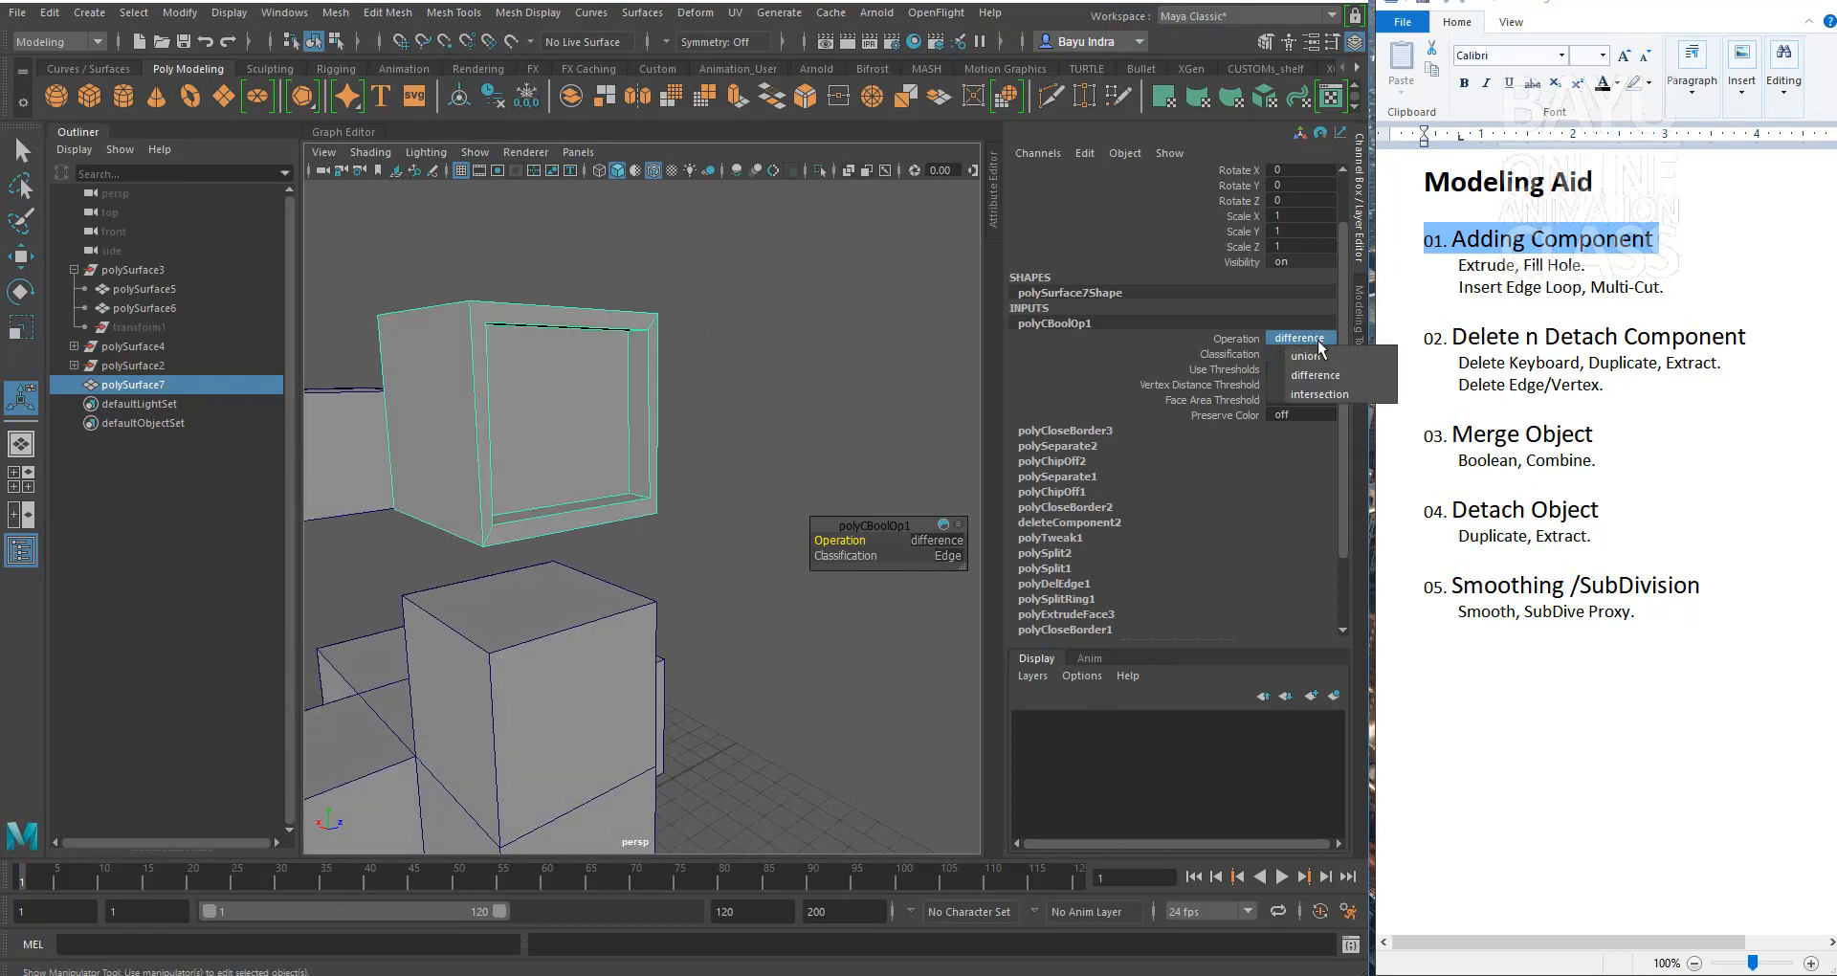
left_click(1326, 400)
mouse_move(737, 421)
left_mouse_down("alt")
mouse_move(766, 421)
mouse_move(731, 425)
left_mouse_up("alt")
Step: Move the floating block polySurface6 down beside the main mesh, level with its side arm
scroll(731, 425, "down", 5)
left_click_drag(708, 574, 527, 453, "alt")
left_click(475, 444)
left_click_drag(566, 517, 609, 547, "alt")
key("w")
left_click_drag(522, 458, 504, 619, "alt")
mouse_move(726, 656)
left_mouse_down("alt")
mouse_move(841, 689)
mouse_move(886, 766)
mouse_move(717, 672)
left_mouse_up("alt")
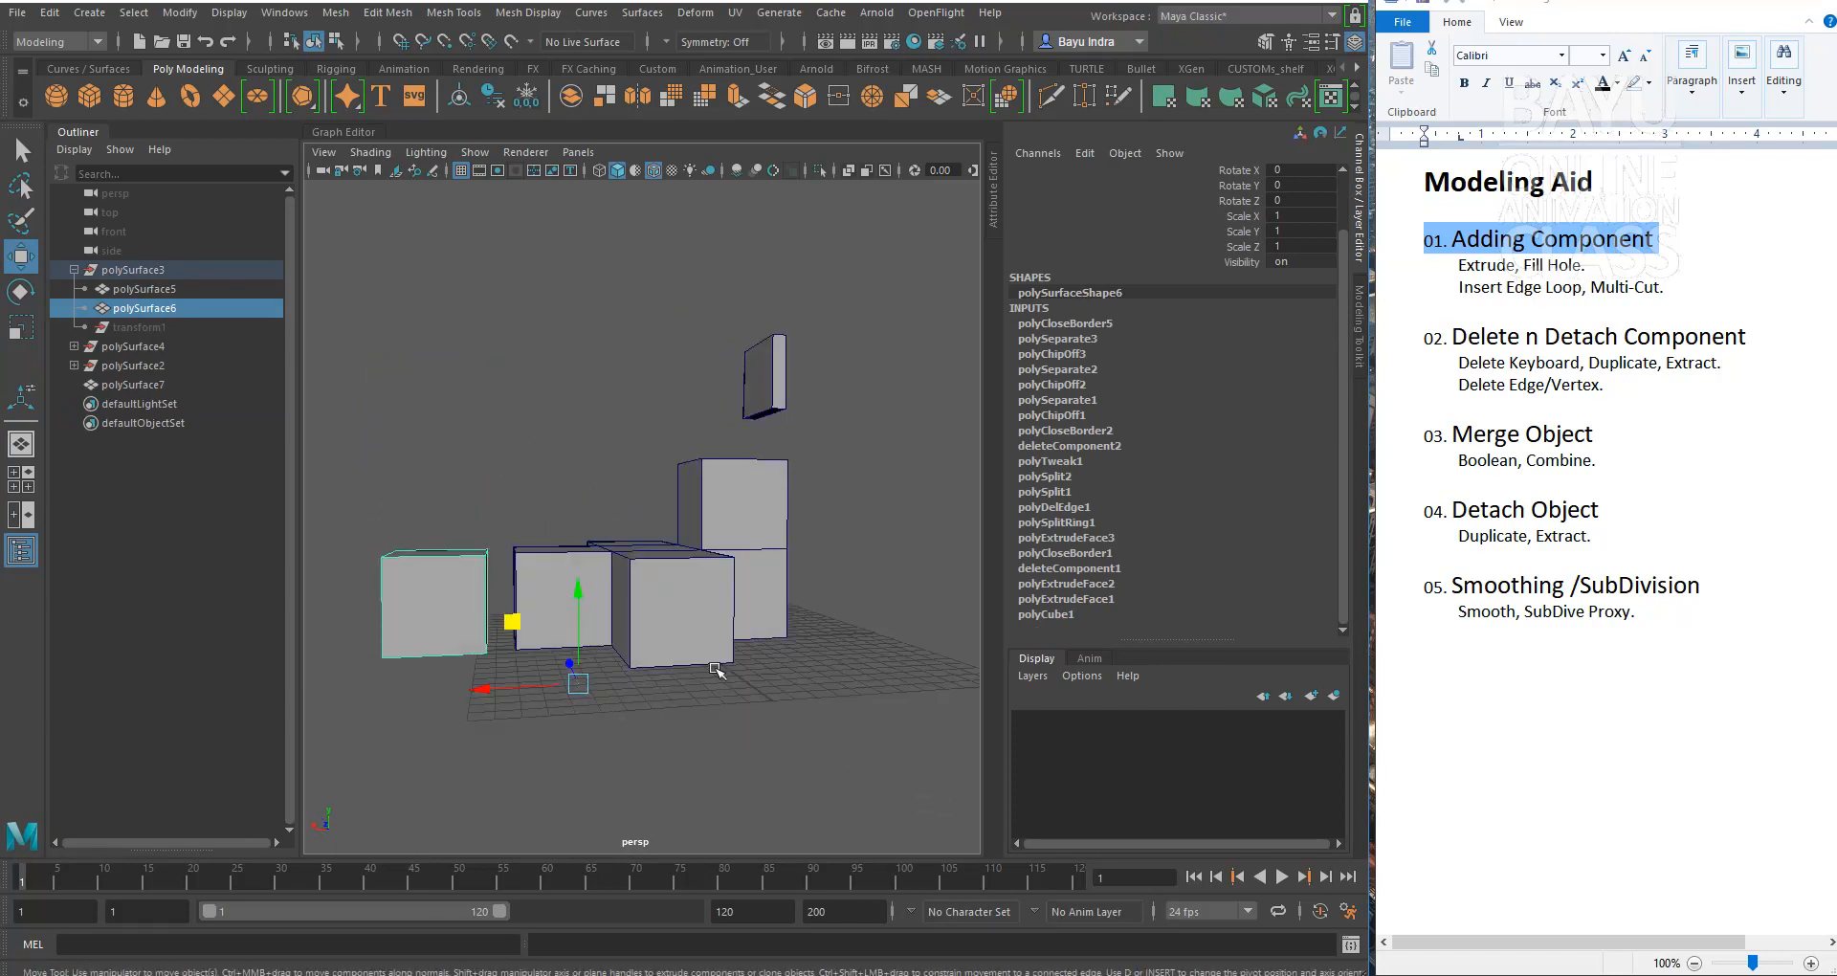
scroll(661, 675, "up", 4)
middle_click_drag(624, 655, 765, 512, "alt")
scroll(758, 526, "down", 5)
middle_click_drag(754, 578, 701, 627, "alt")
left_click_drag(732, 598, 718, 615, "alt")
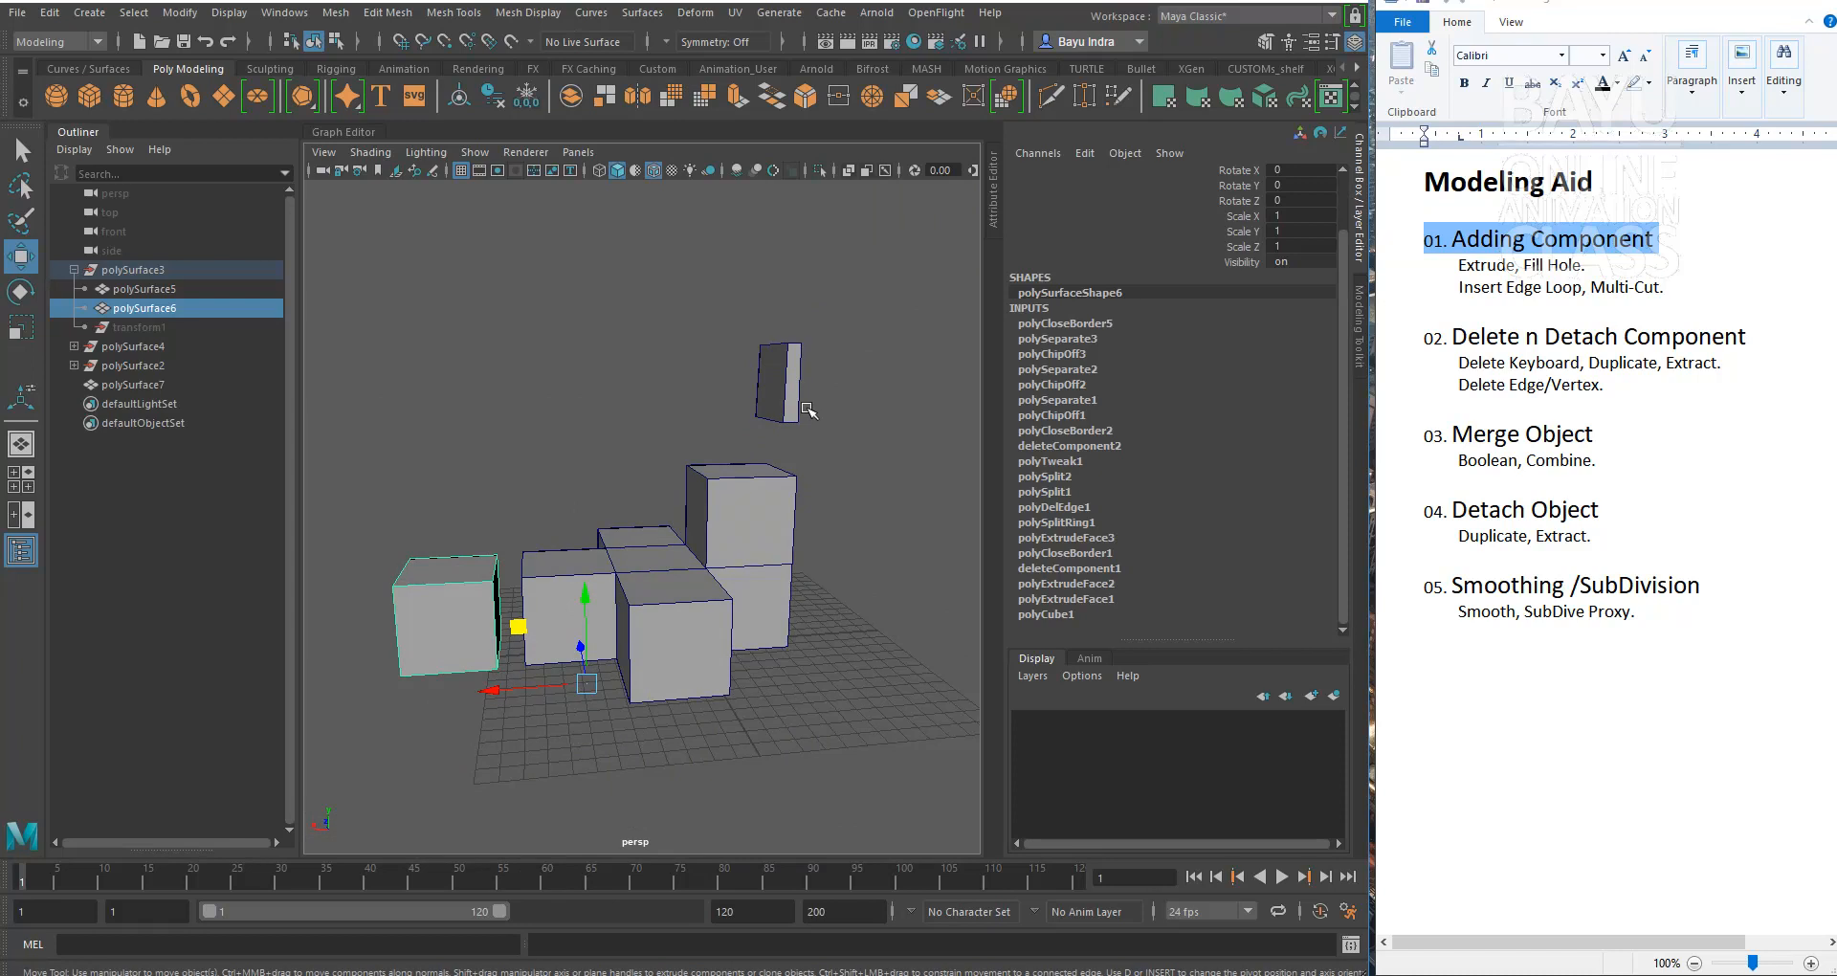
middle_click_drag(627, 722, 656, 709, "alt")
left_click_drag(736, 643, 724, 655, "alt")
middle_click_drag(753, 646, 721, 605, "alt")
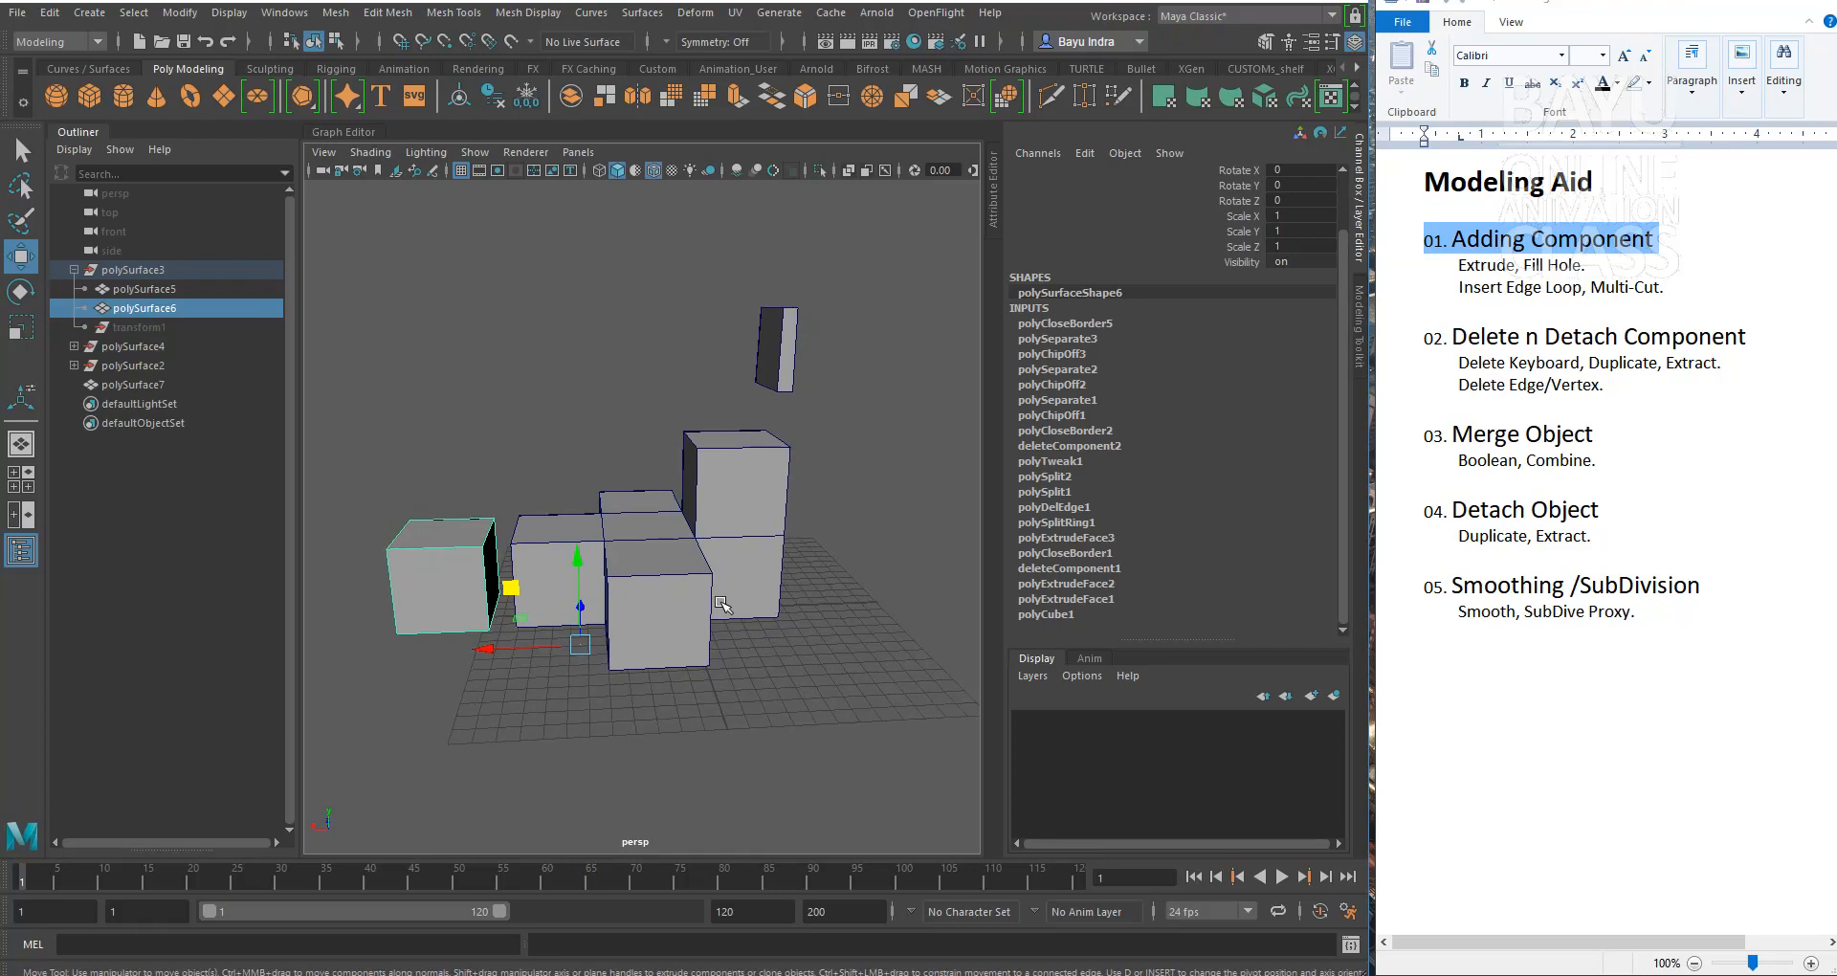
Step: Combine the main mesh polySurface5 and the separate block polySurface6, and check that they select as one object
left_click(680, 594)
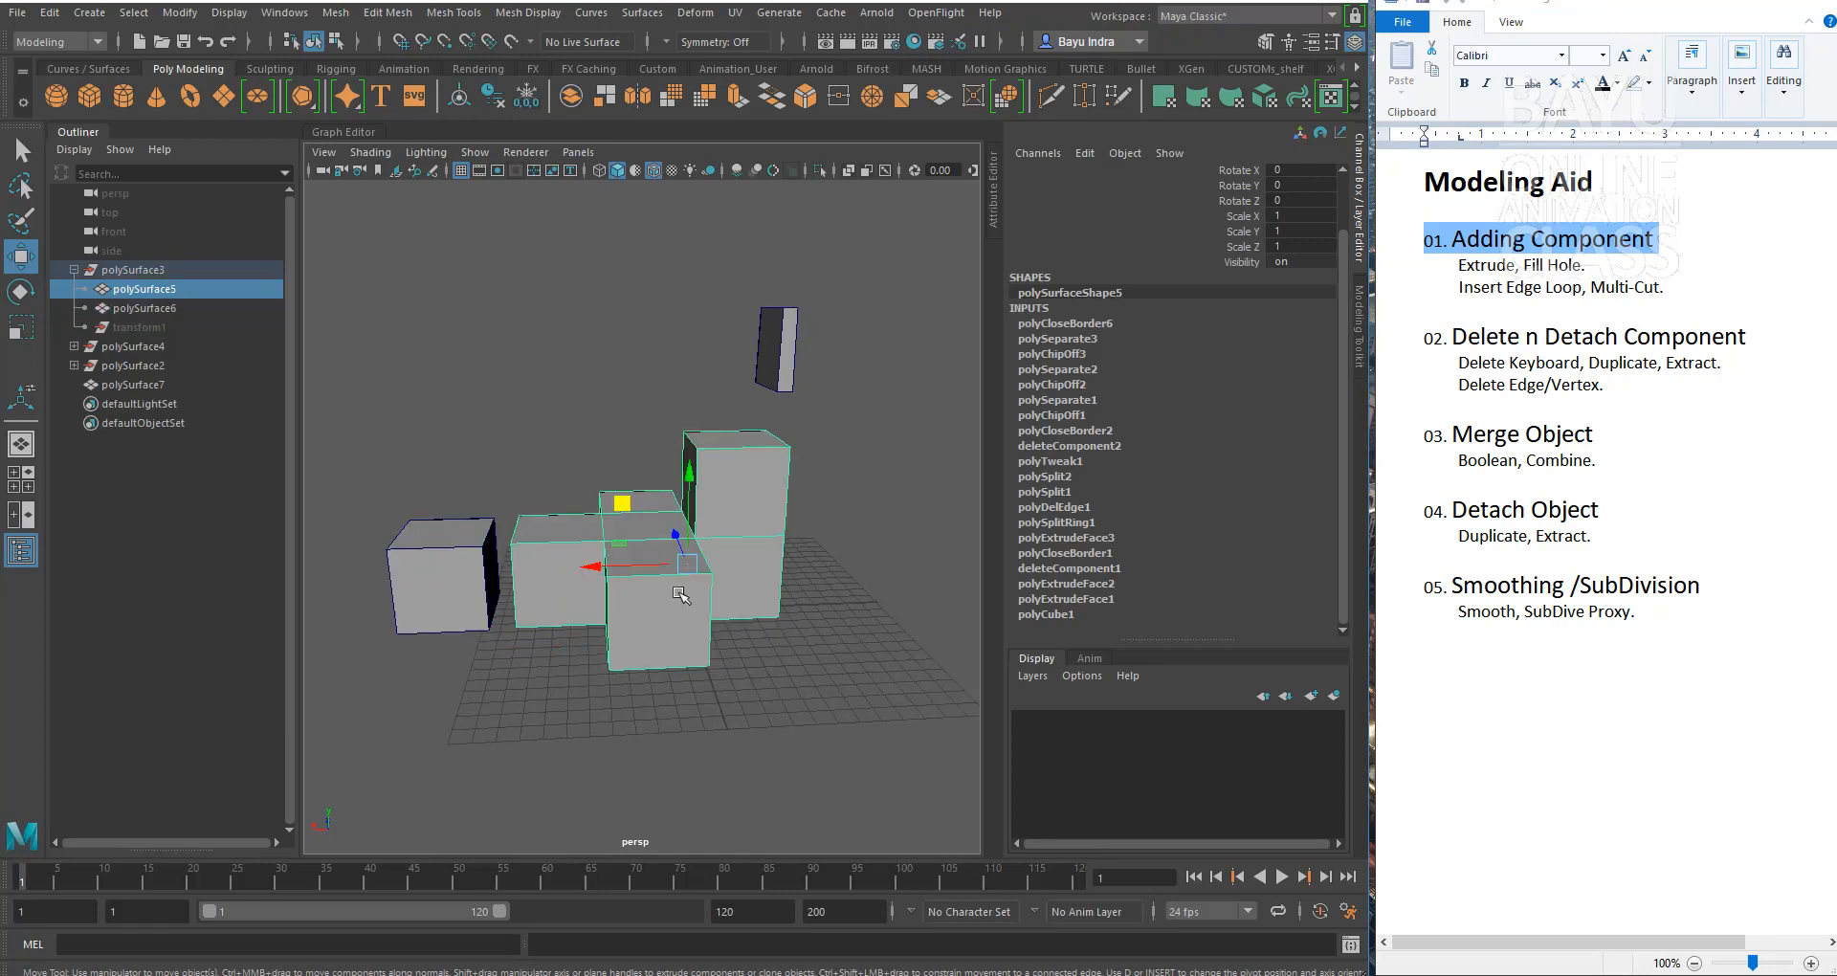
left_click(437, 618, "shift")
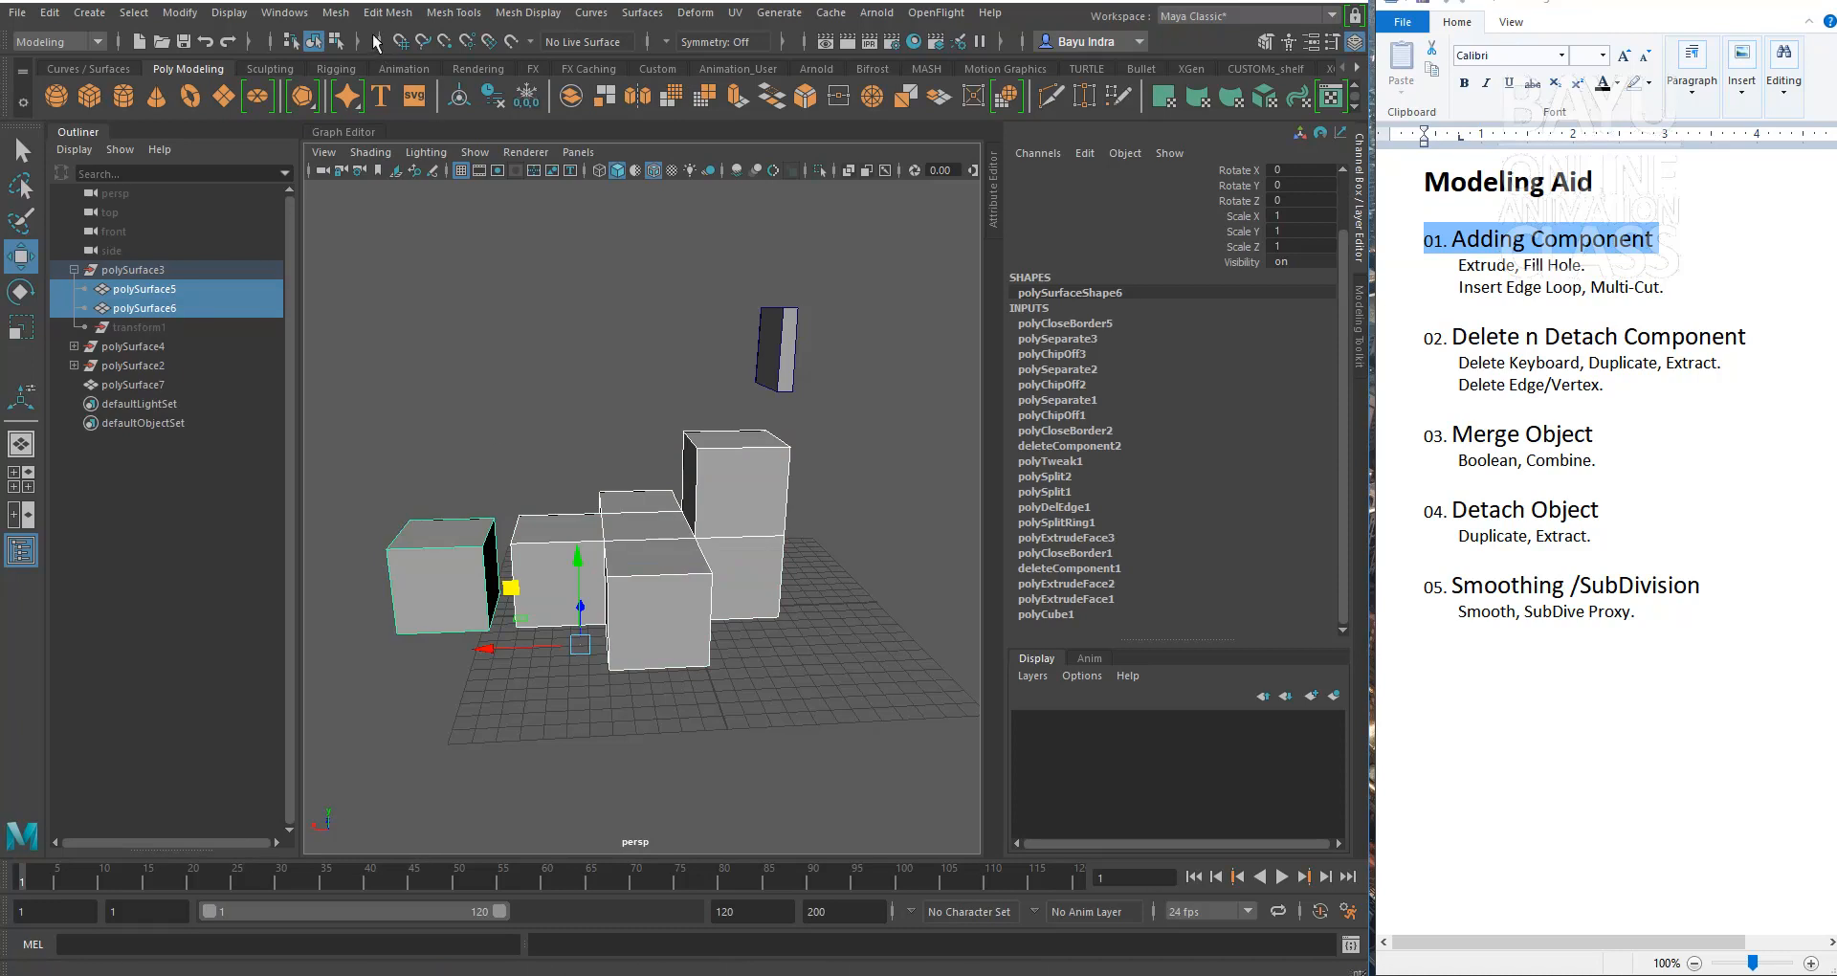
left_click(340, 15)
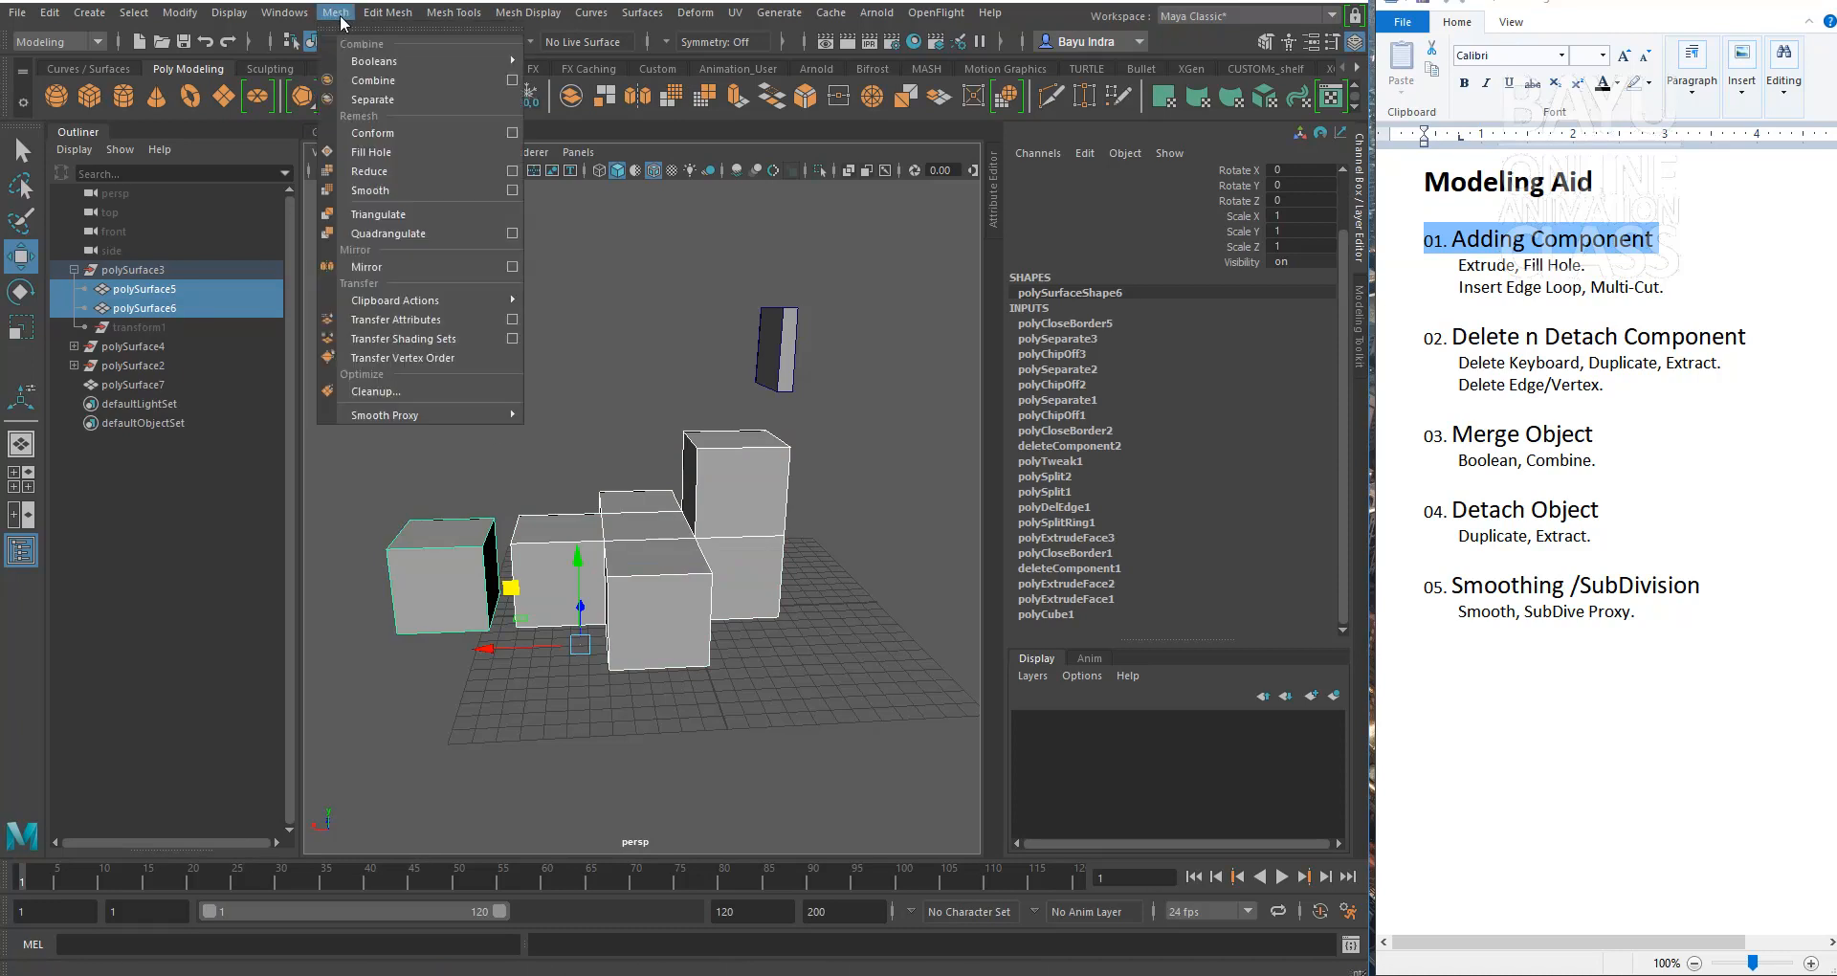
left_click(406, 80)
left_click(720, 689)
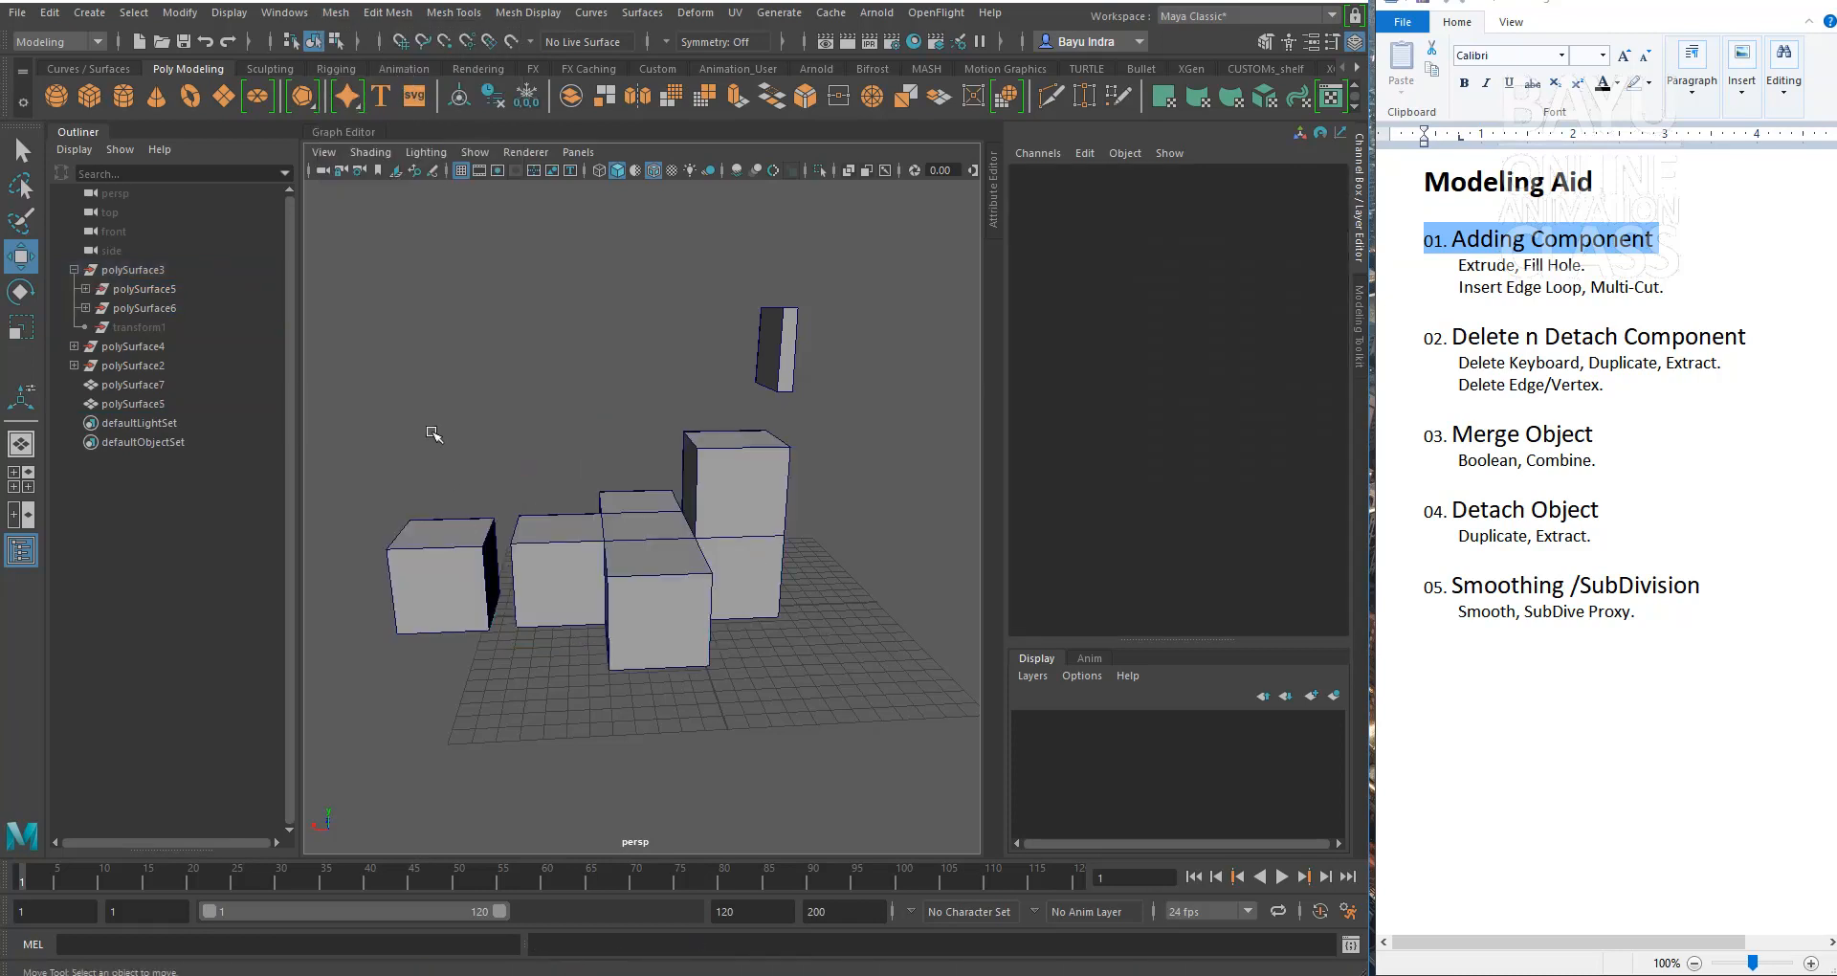
left_click(585, 607)
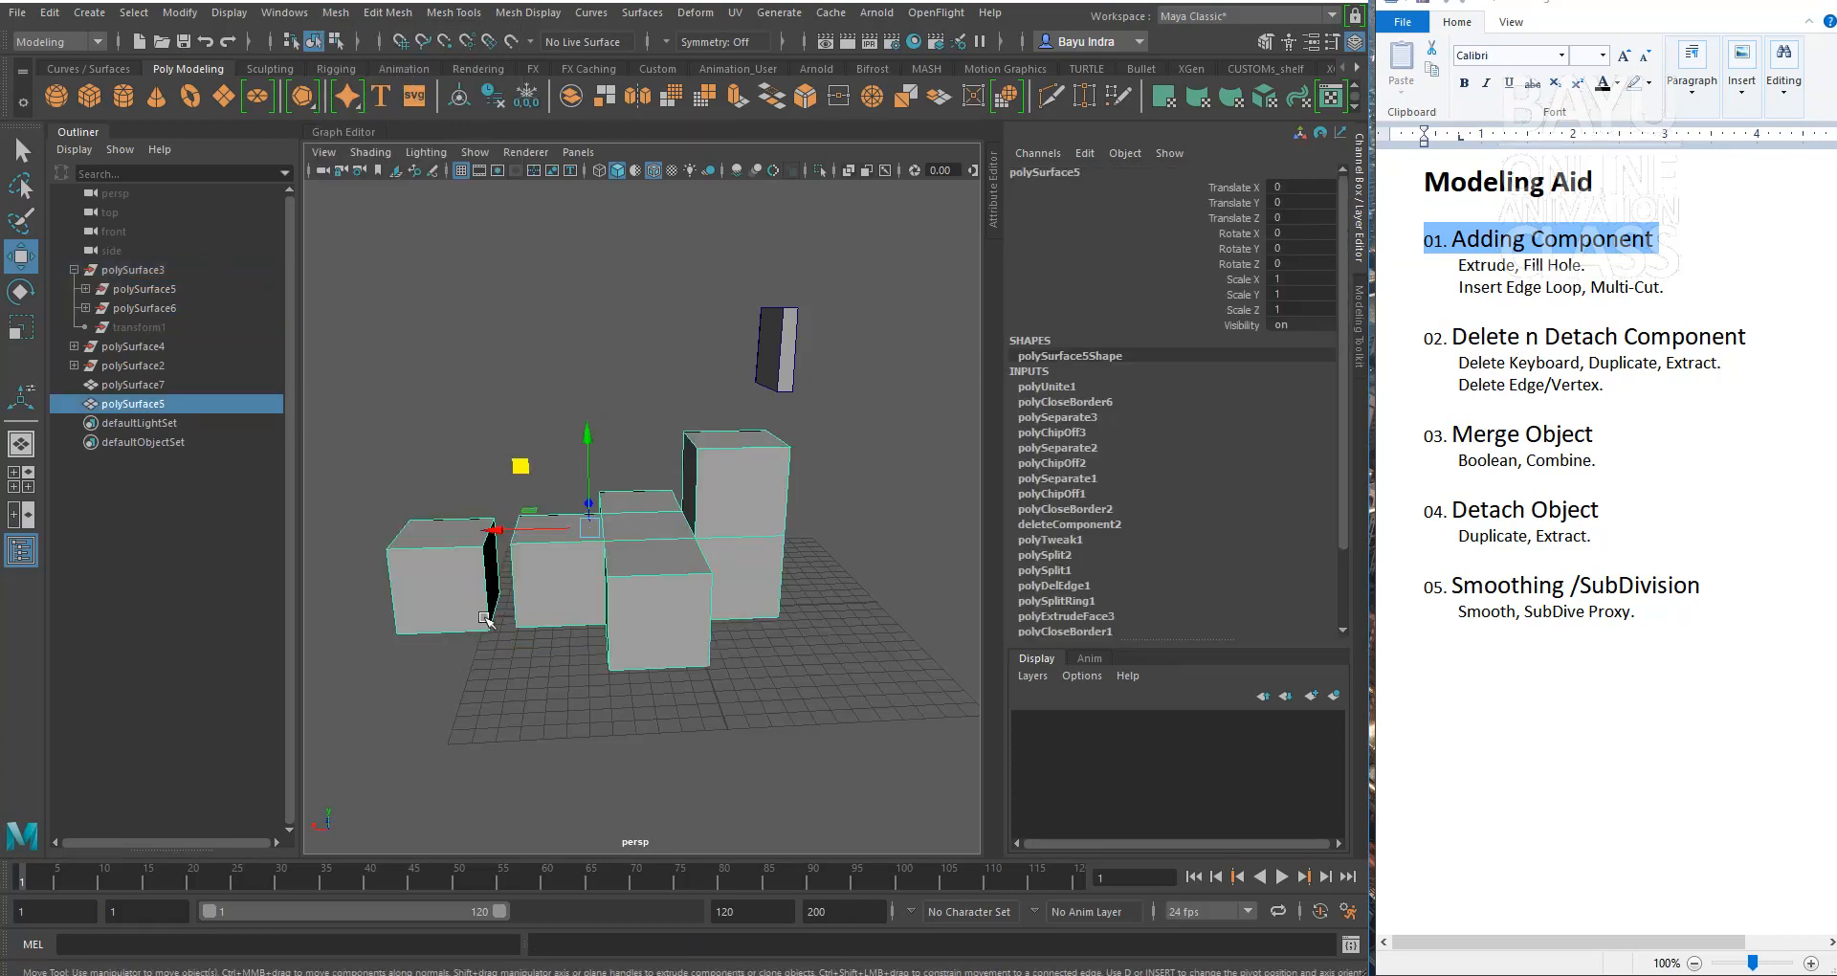
left_click(435, 426)
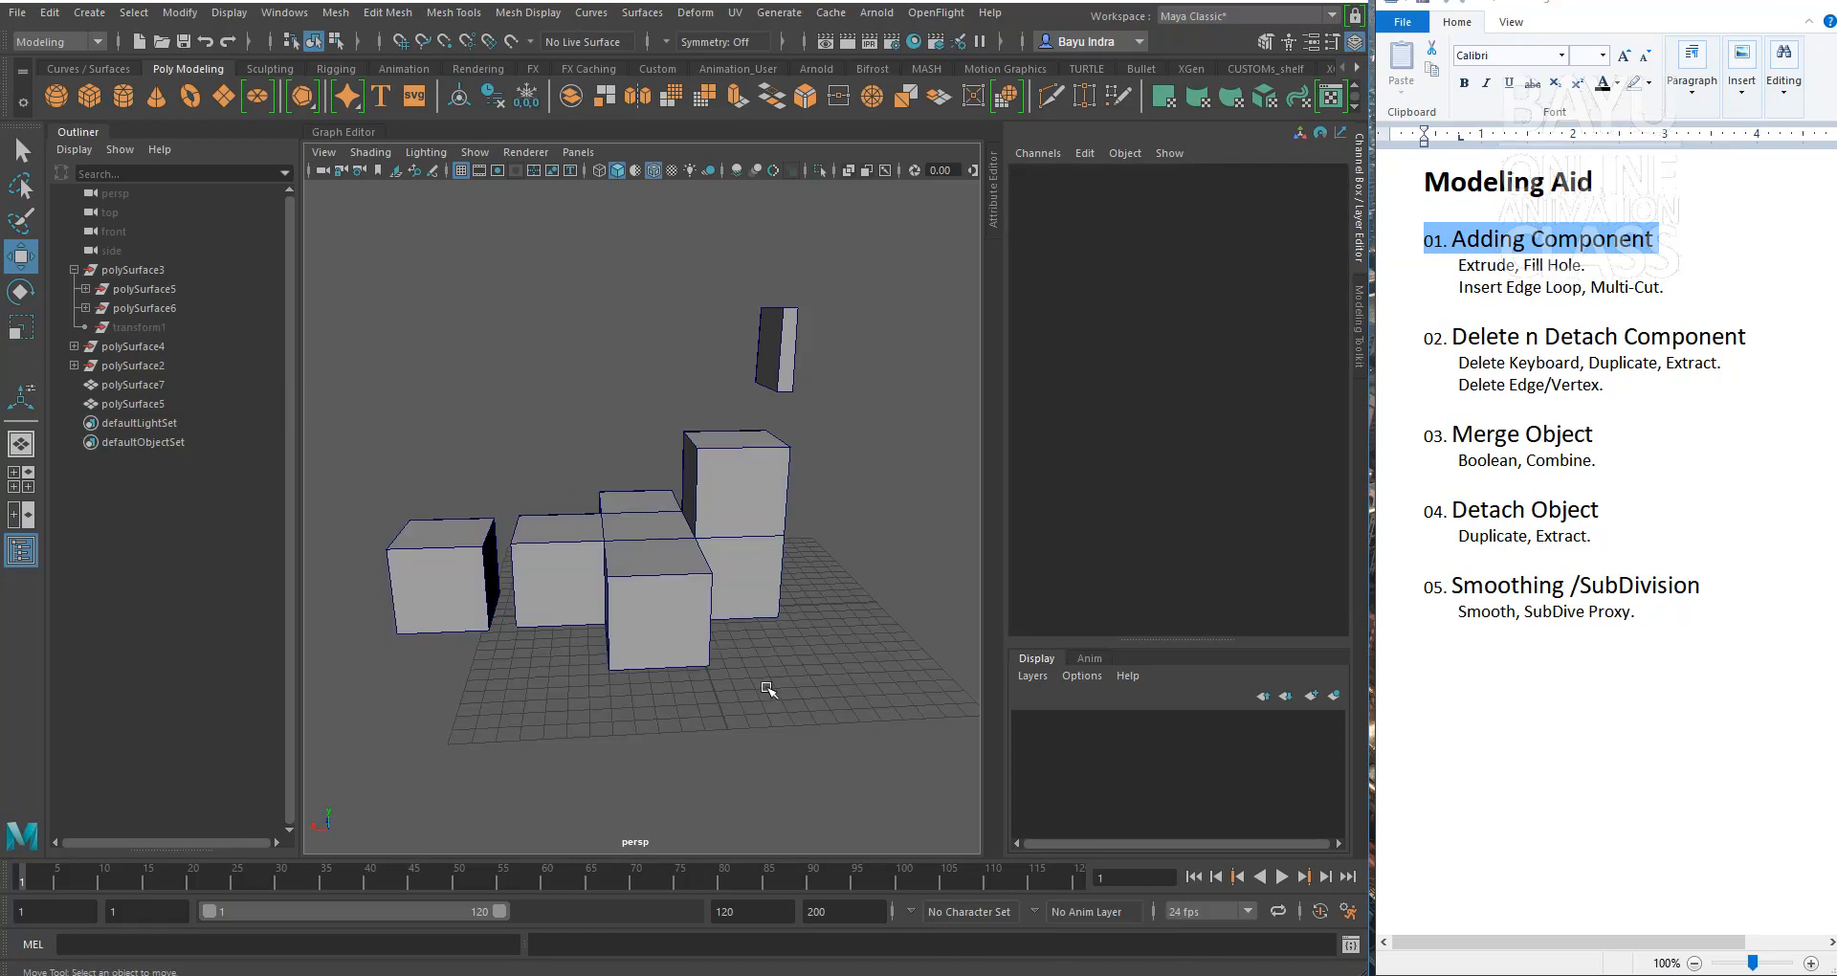
Step: Delete the two facing faces between the separate block and the adjacent arm of the combined mesh
scroll(603, 639, "up", 5)
scroll(580, 590, "up", 3)
middle_click_drag(580, 590, 669, 574, "alt")
left_click_drag(669, 574, 635, 593, "alt")
right_click_drag(620, 532, 616, 467)
left_click(514, 526)
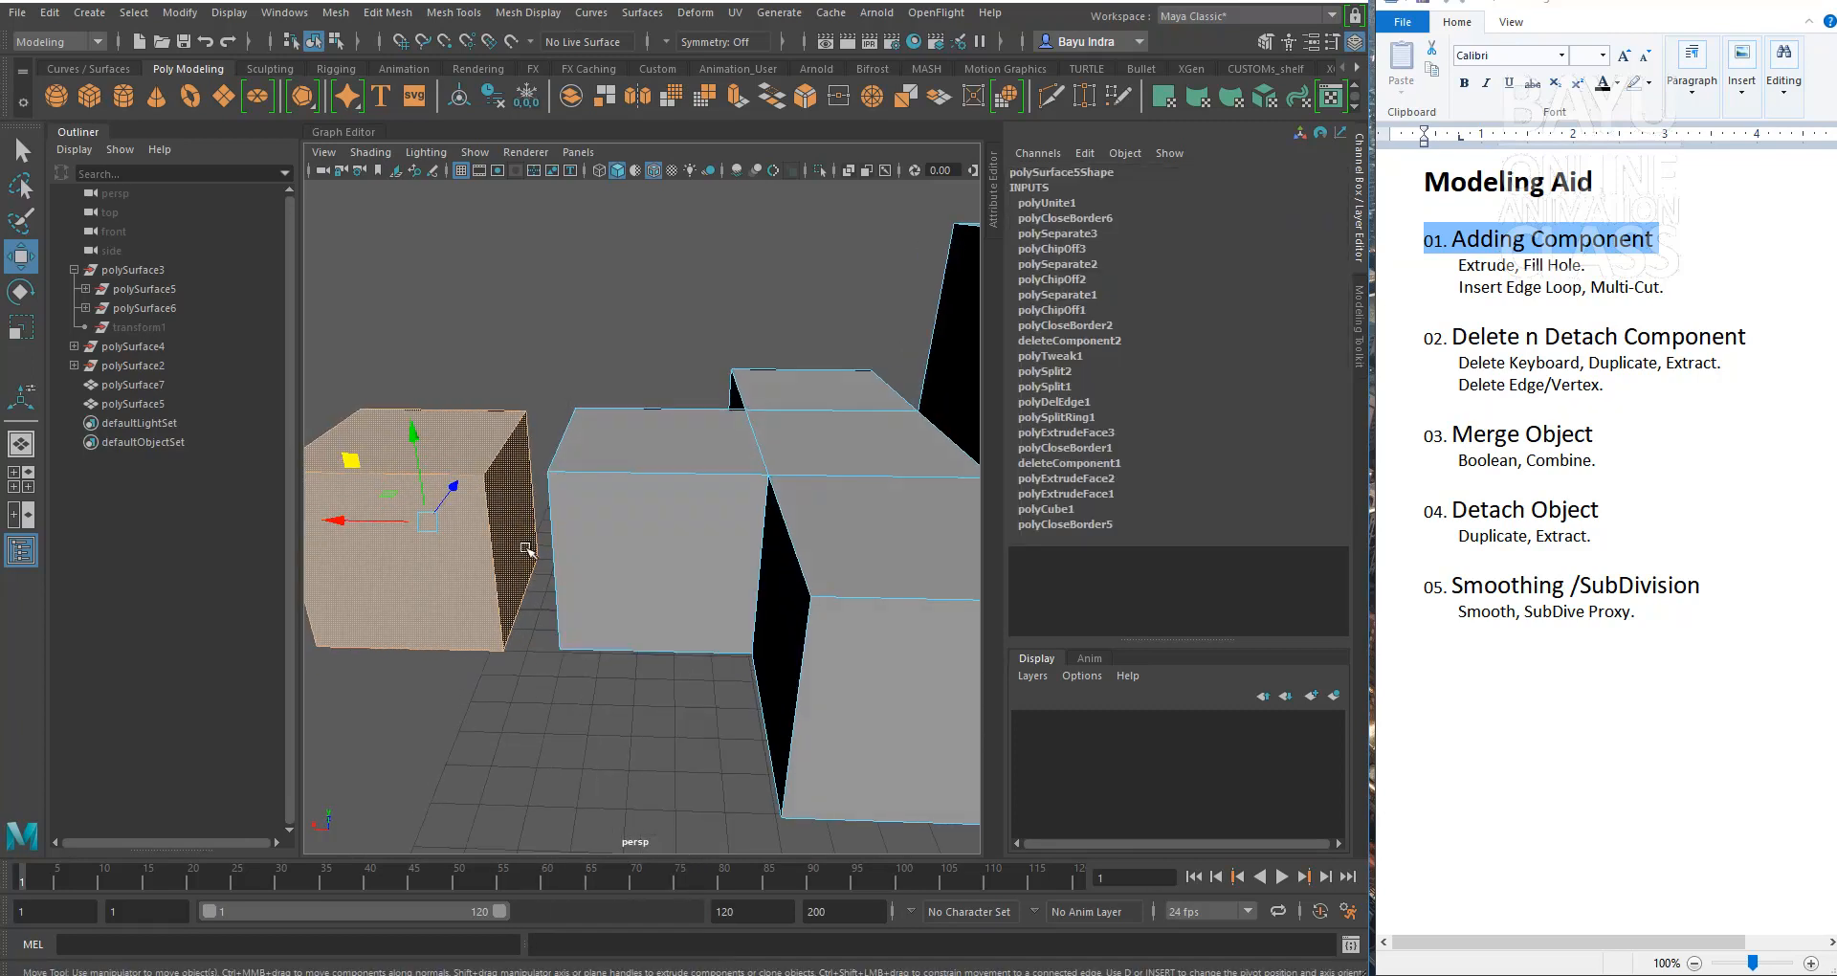
mouse_move(604, 663)
left_mouse_down("alt")
mouse_move(660, 665)
mouse_move(639, 669)
left_mouse_up("alt")
left_click(640, 668)
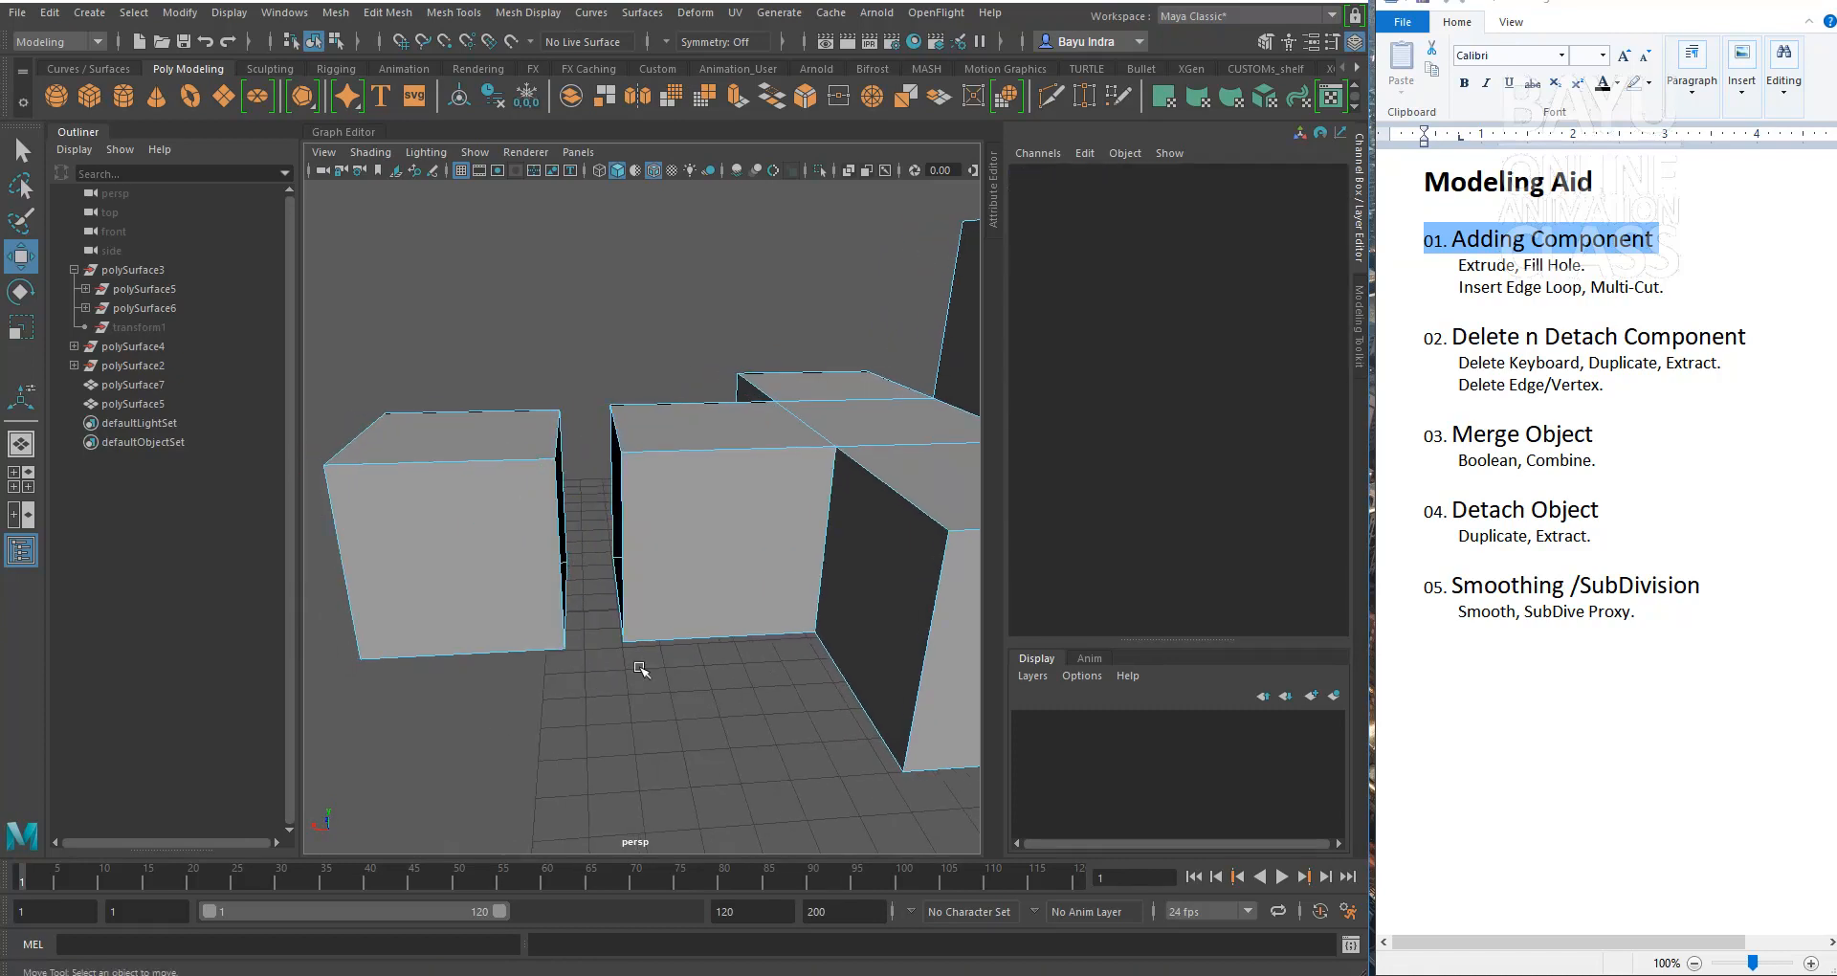
Step: Select all faces of the separate block and move them against the adjacent arm, leaving only a narrow gap
right_click_drag(470, 509, 560, 360)
left_click_drag(577, 342, 283, 761)
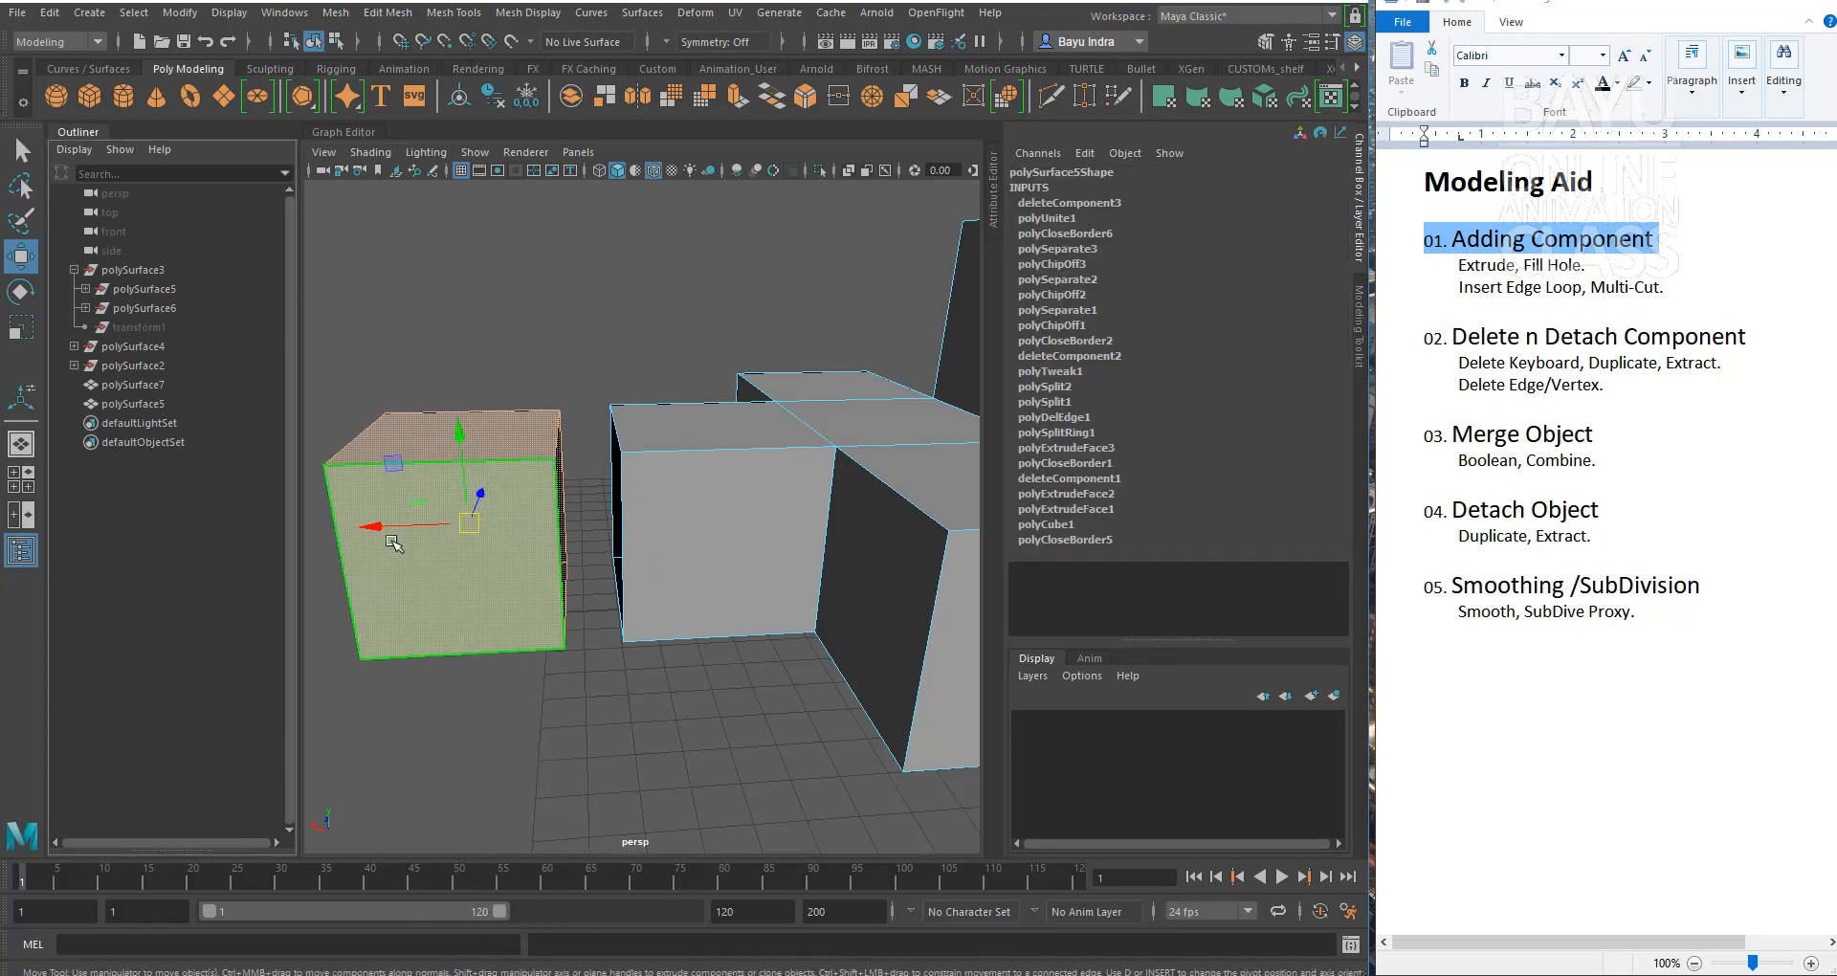
left_click_drag(379, 526, 523, 632)
middle_click_drag(670, 620, 633, 670, "alt")
left_click_drag(488, 478, 488, 467)
left_click_drag(624, 575, 626, 592, "alt")
Step: Apply Merge to the vertices on both sides of the narrow gap
right_click_drag(622, 511, 529, 413)
left_click_drag(525, 383, 668, 852)
left_click_drag(603, 704, 697, 676, "alt")
scroll(698, 677, "up", 4)
mouse_move(697, 677)
middle_mouse_down("alt")
mouse_move(675, 677)
mouse_move(717, 693)
middle_mouse_up("alt")
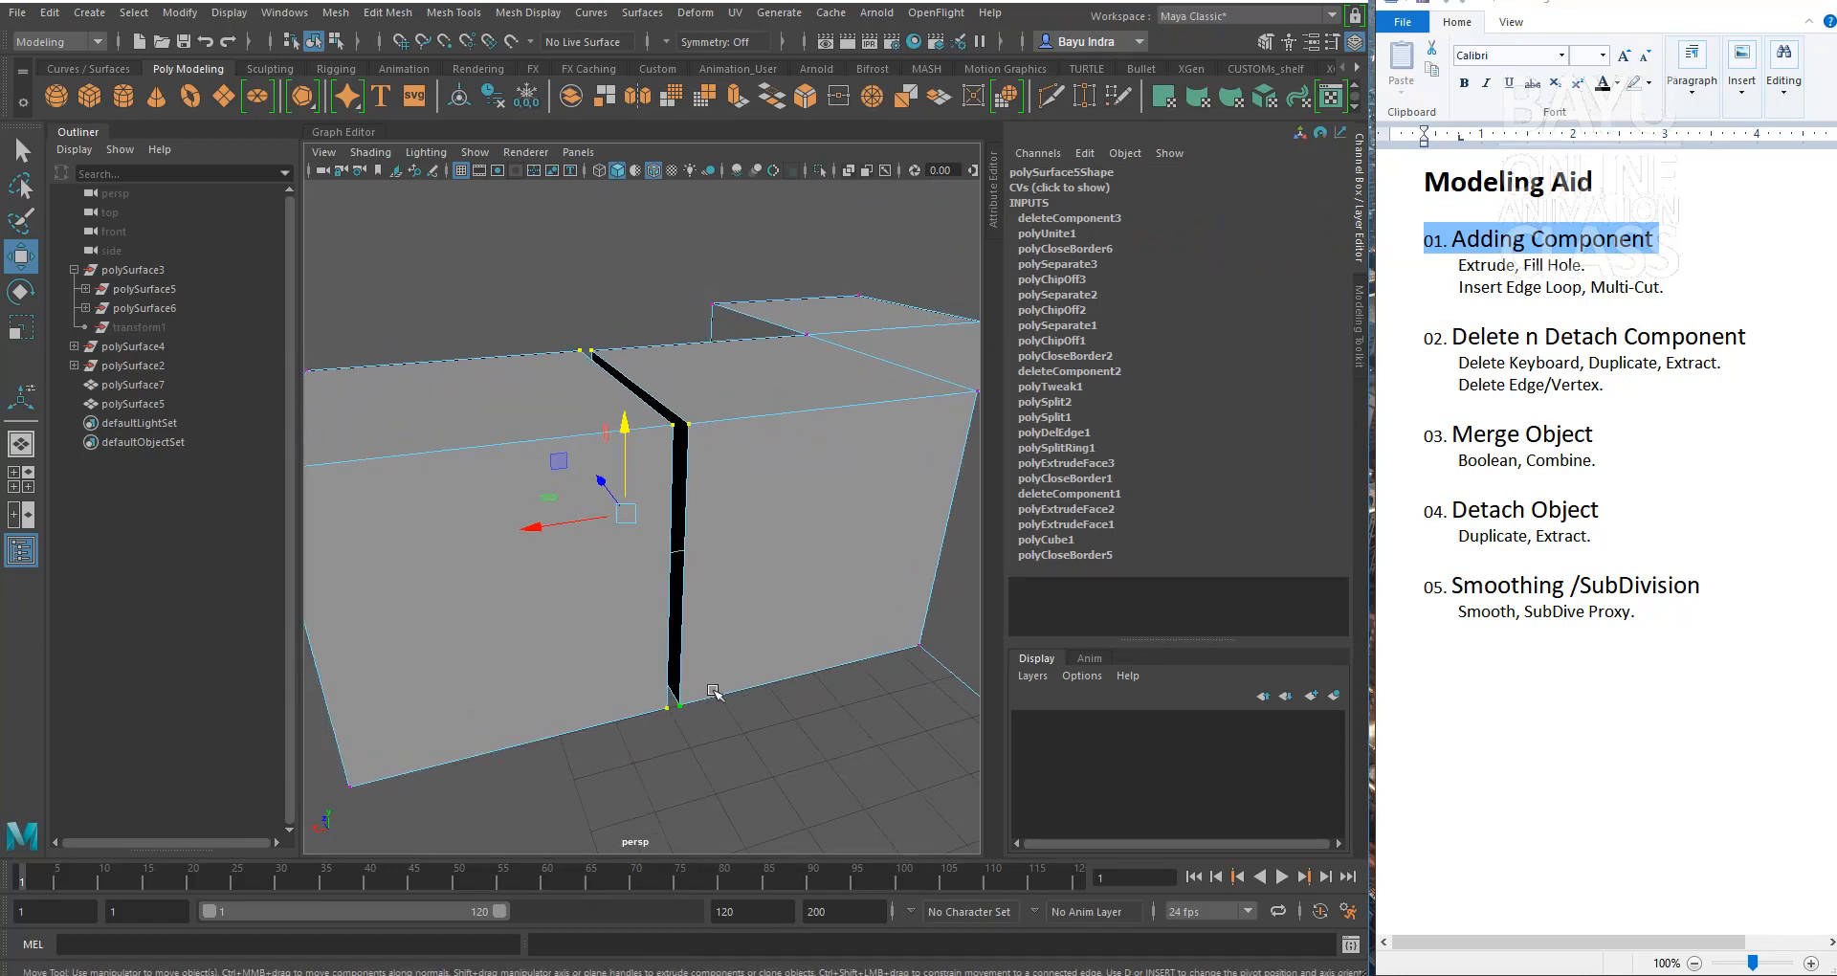
left_click(392, 15)
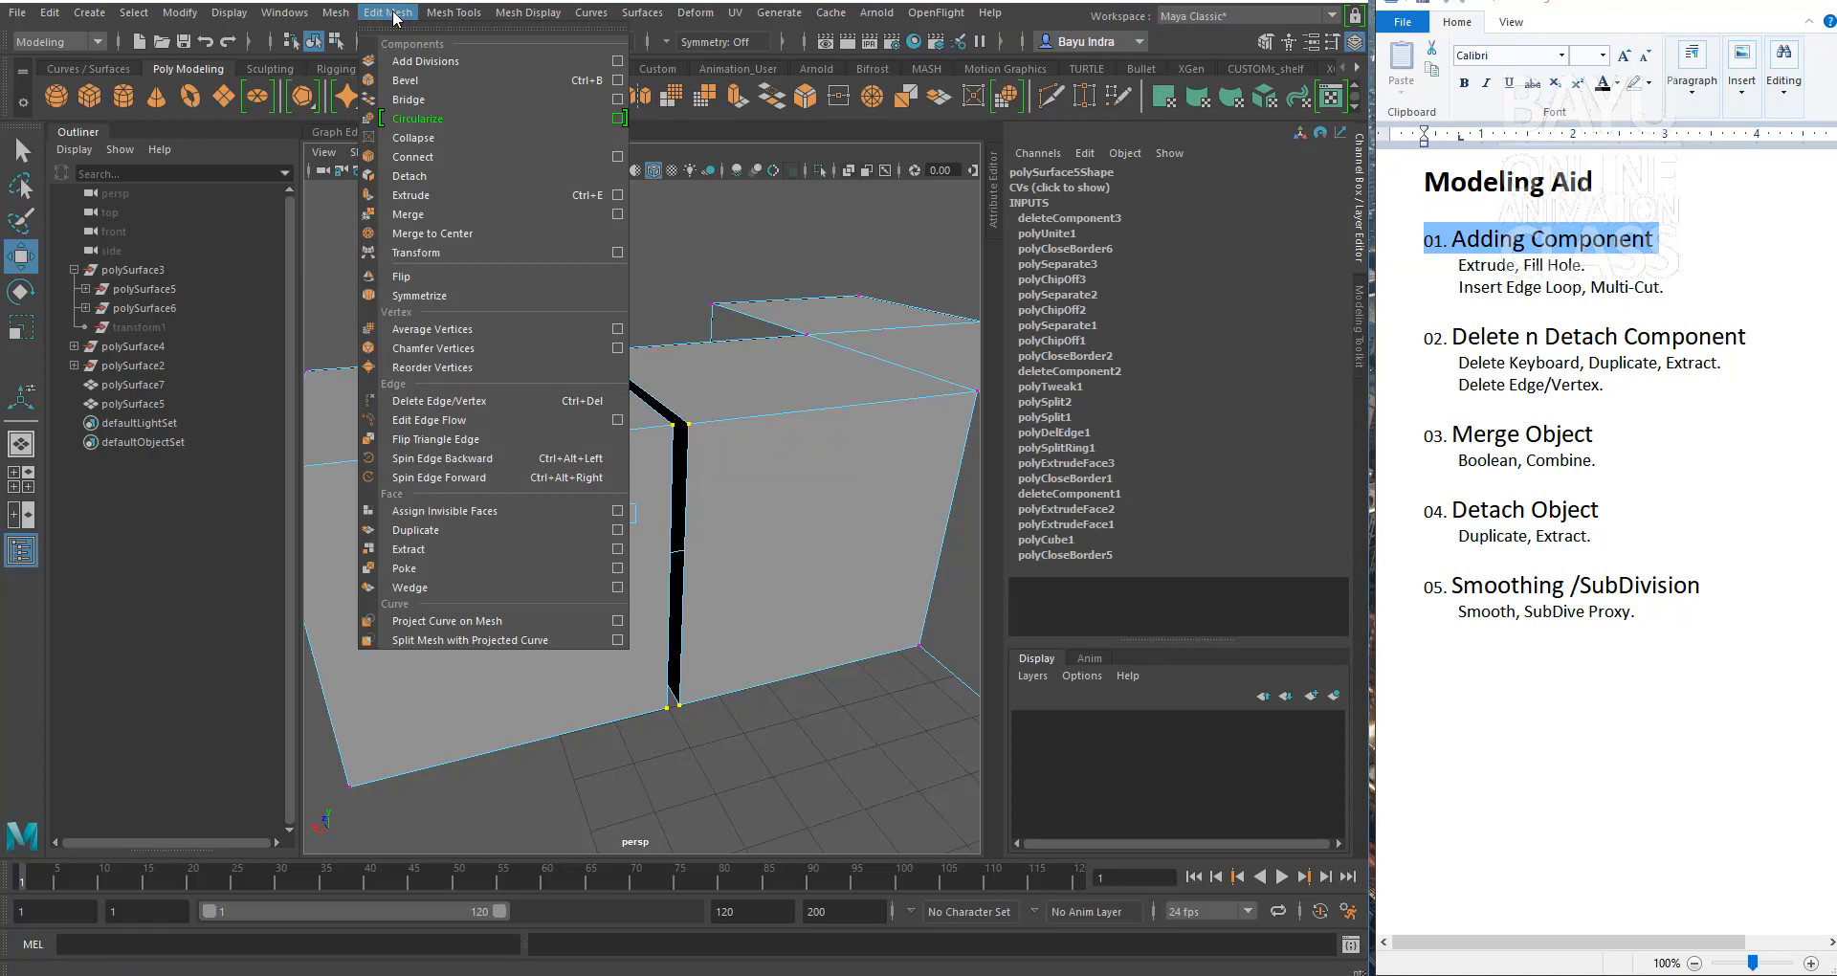
left_click(518, 212)
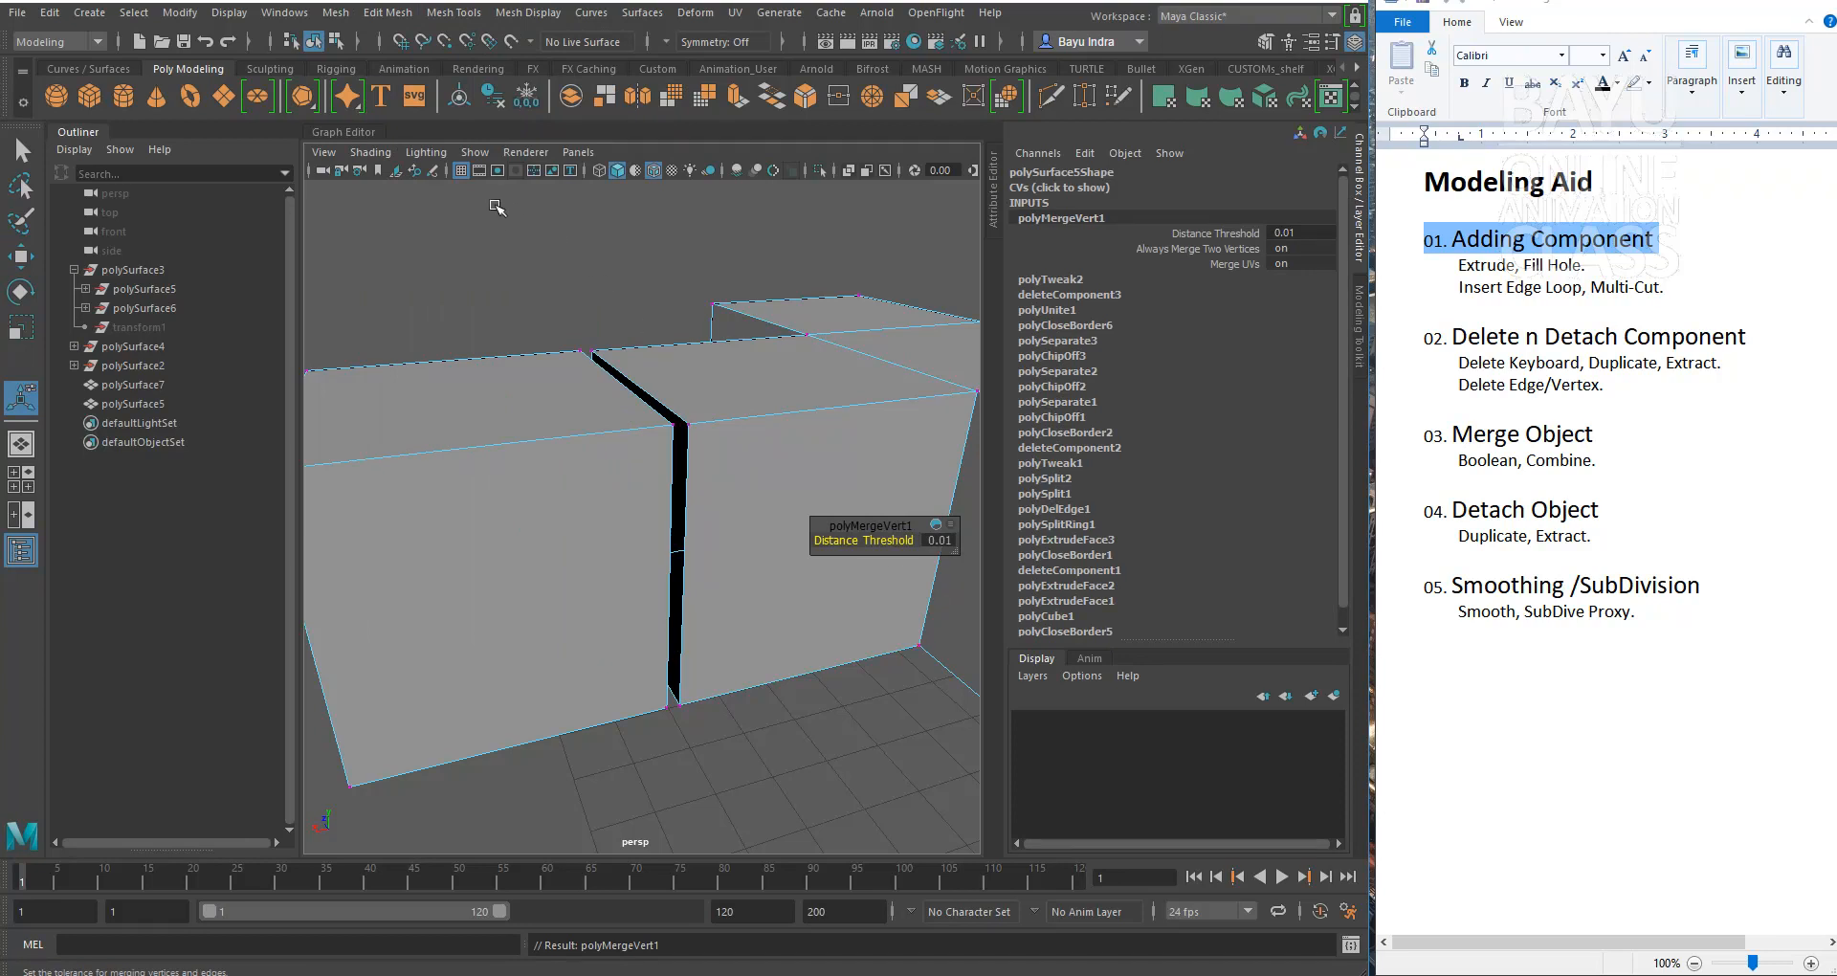
Step: Set the vertex merge's Distance Threshold to 1 to close the gap
left_click_drag(865, 685, 805, 675, "alt")
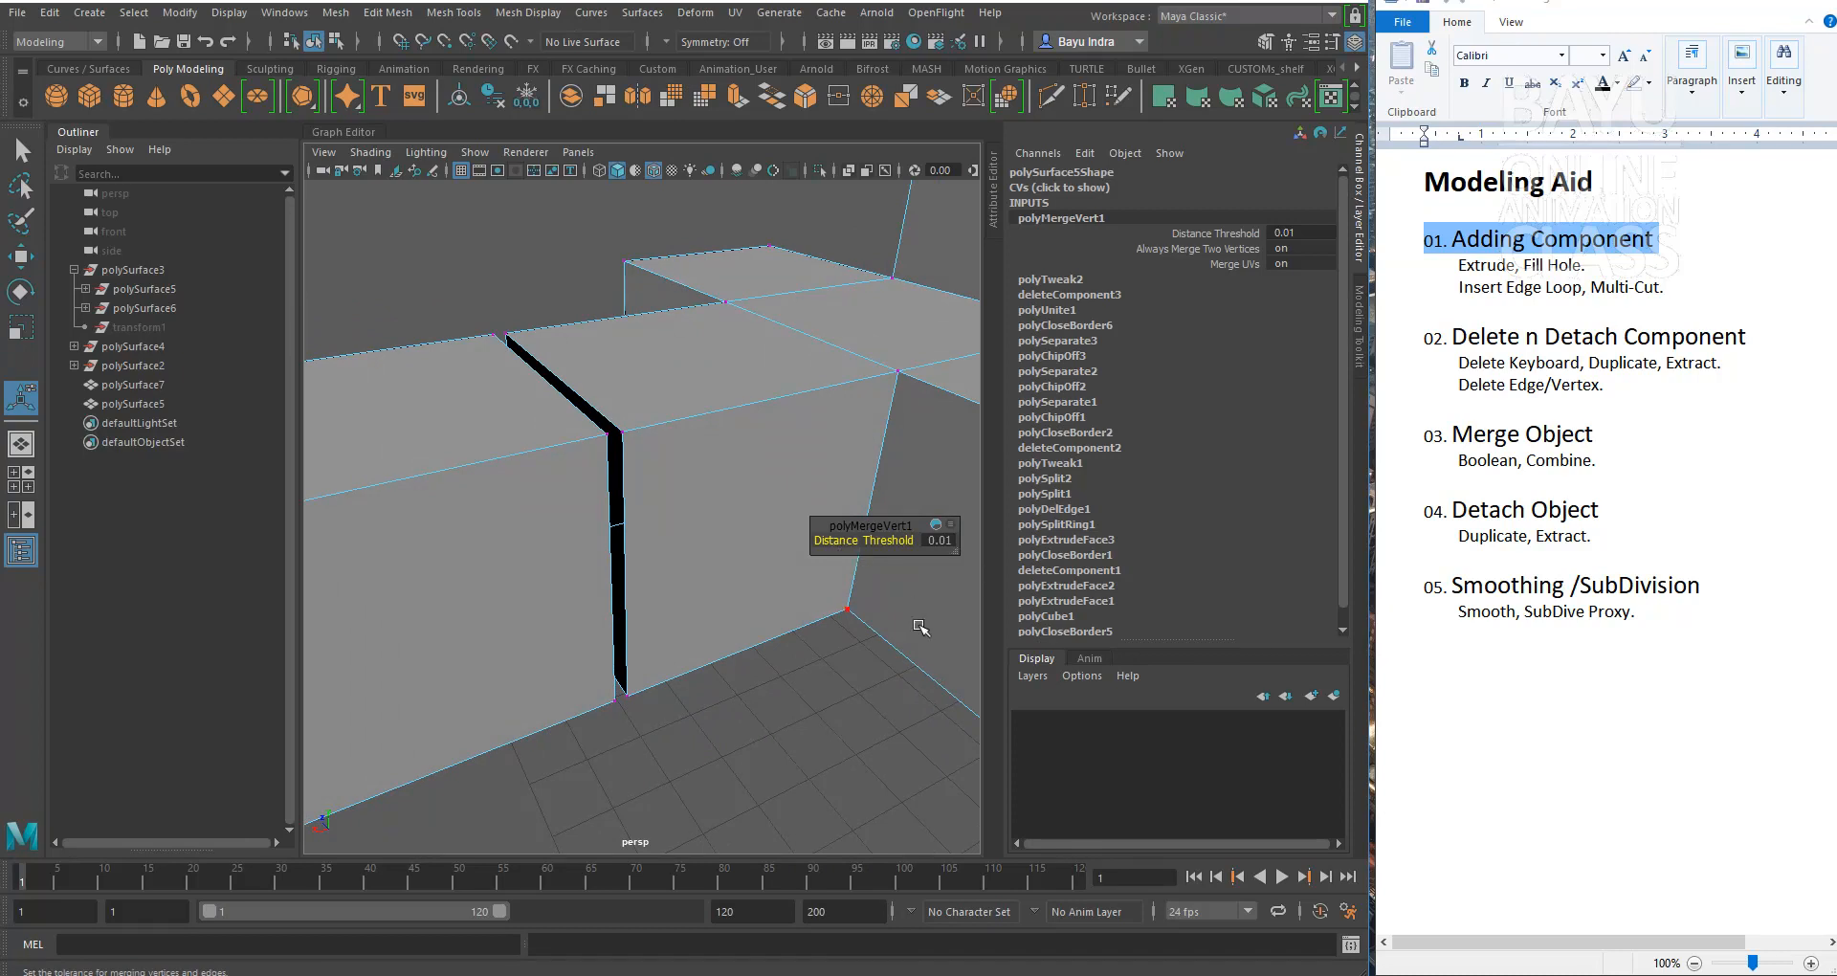
mouse_move(790, 687)
left_mouse_down("alt")
mouse_move(771, 676)
mouse_move(791, 686)
left_mouse_up("alt")
left_click(934, 540)
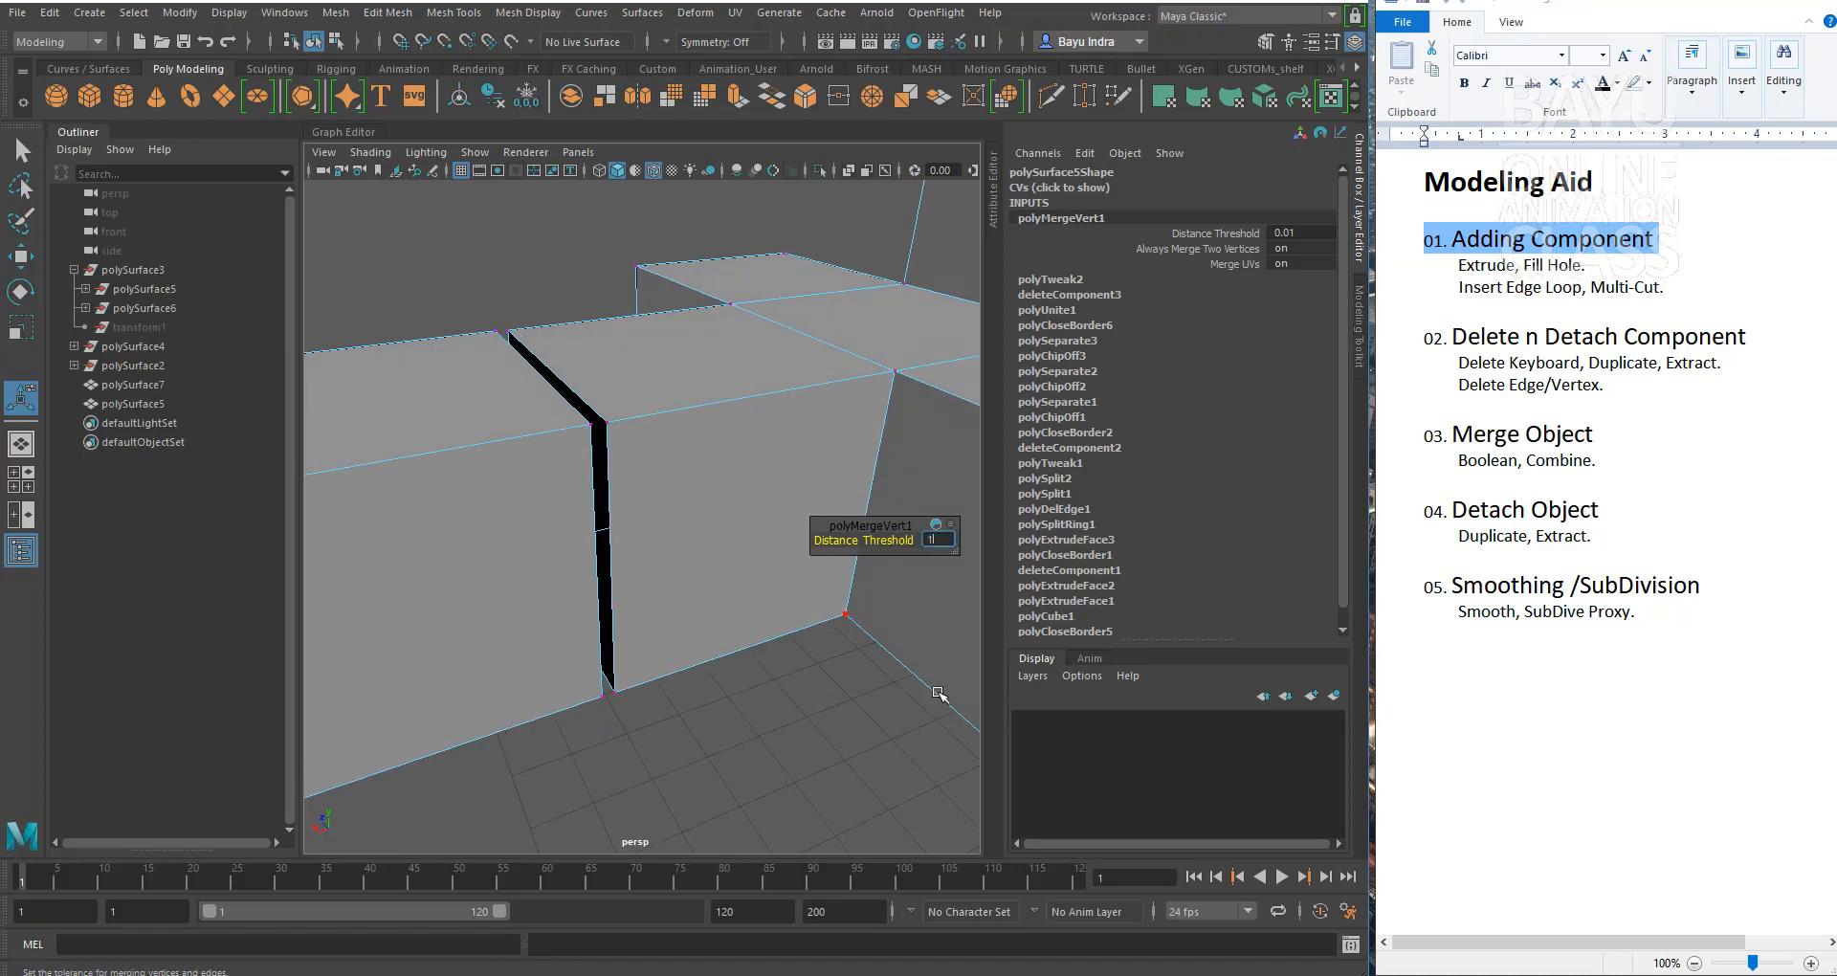
key("Return")
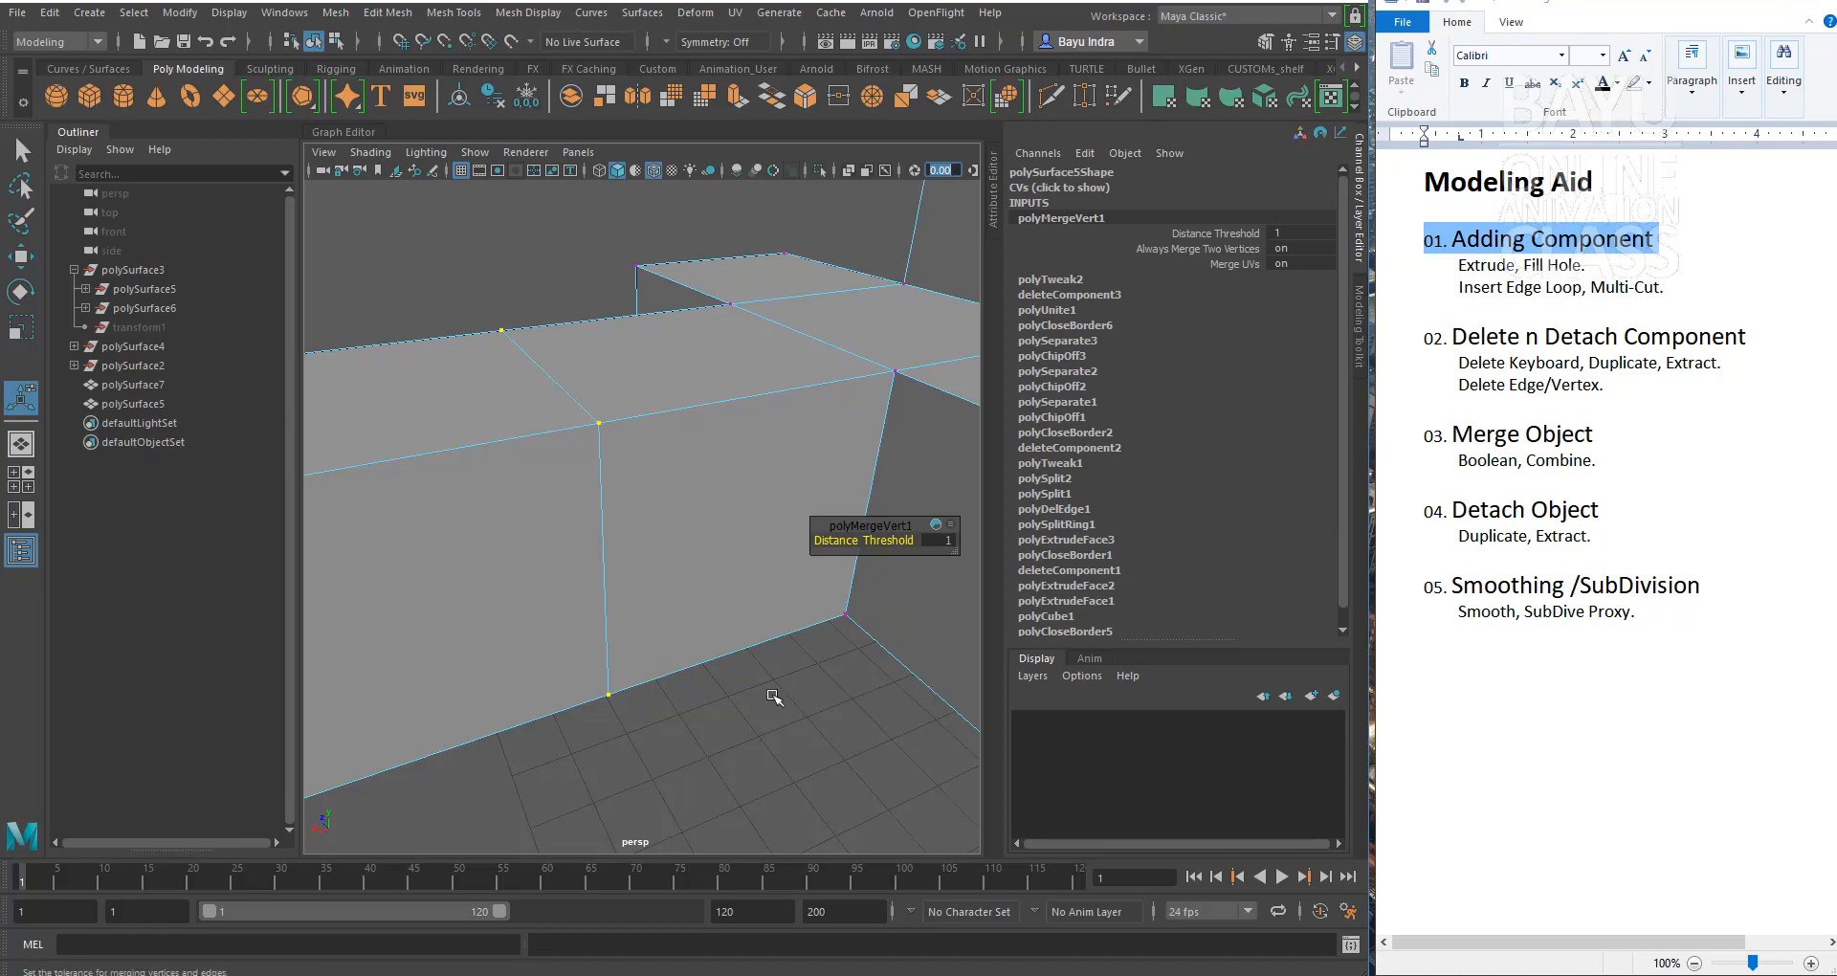
Step: Return the merged mesh to object mode, deselect it and review the closed seam
left_click_drag(762, 629, 664, 565, "alt")
right_click_drag(590, 374, 651, 345)
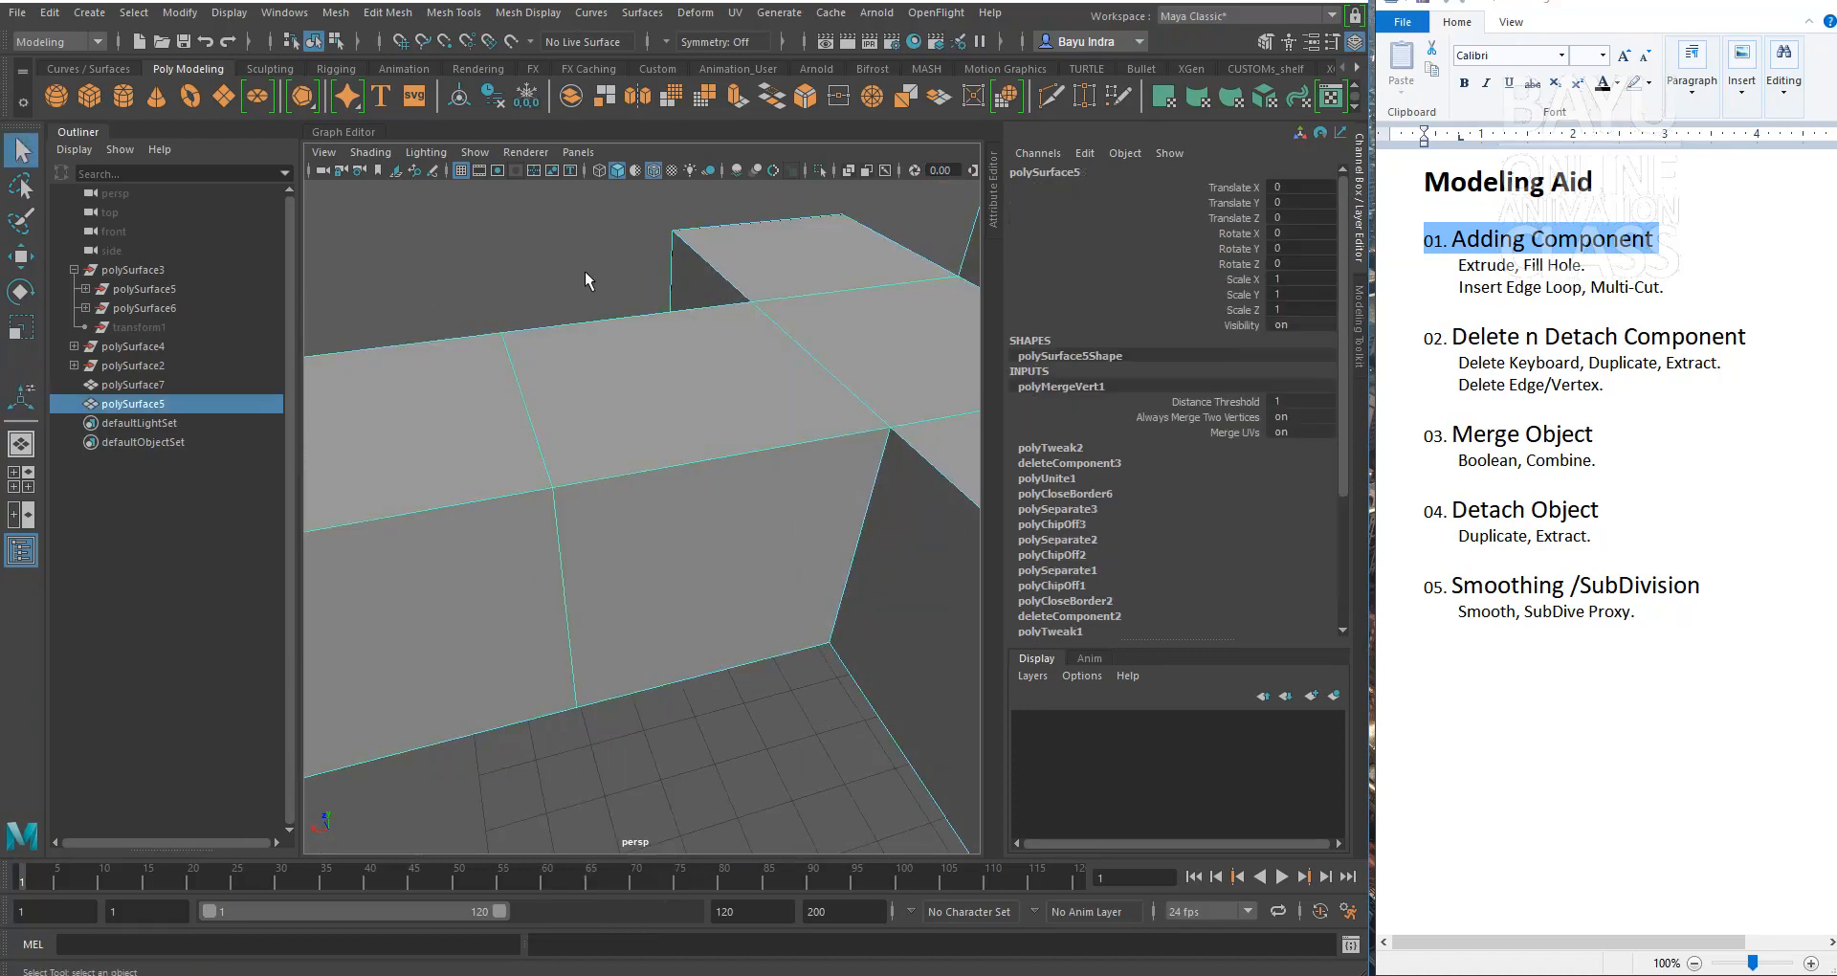
left_click(584, 273)
scroll(666, 594, "down", 6)
middle_click_drag(693, 640, 697, 643, "alt")
scroll(696, 643, "up", 4)
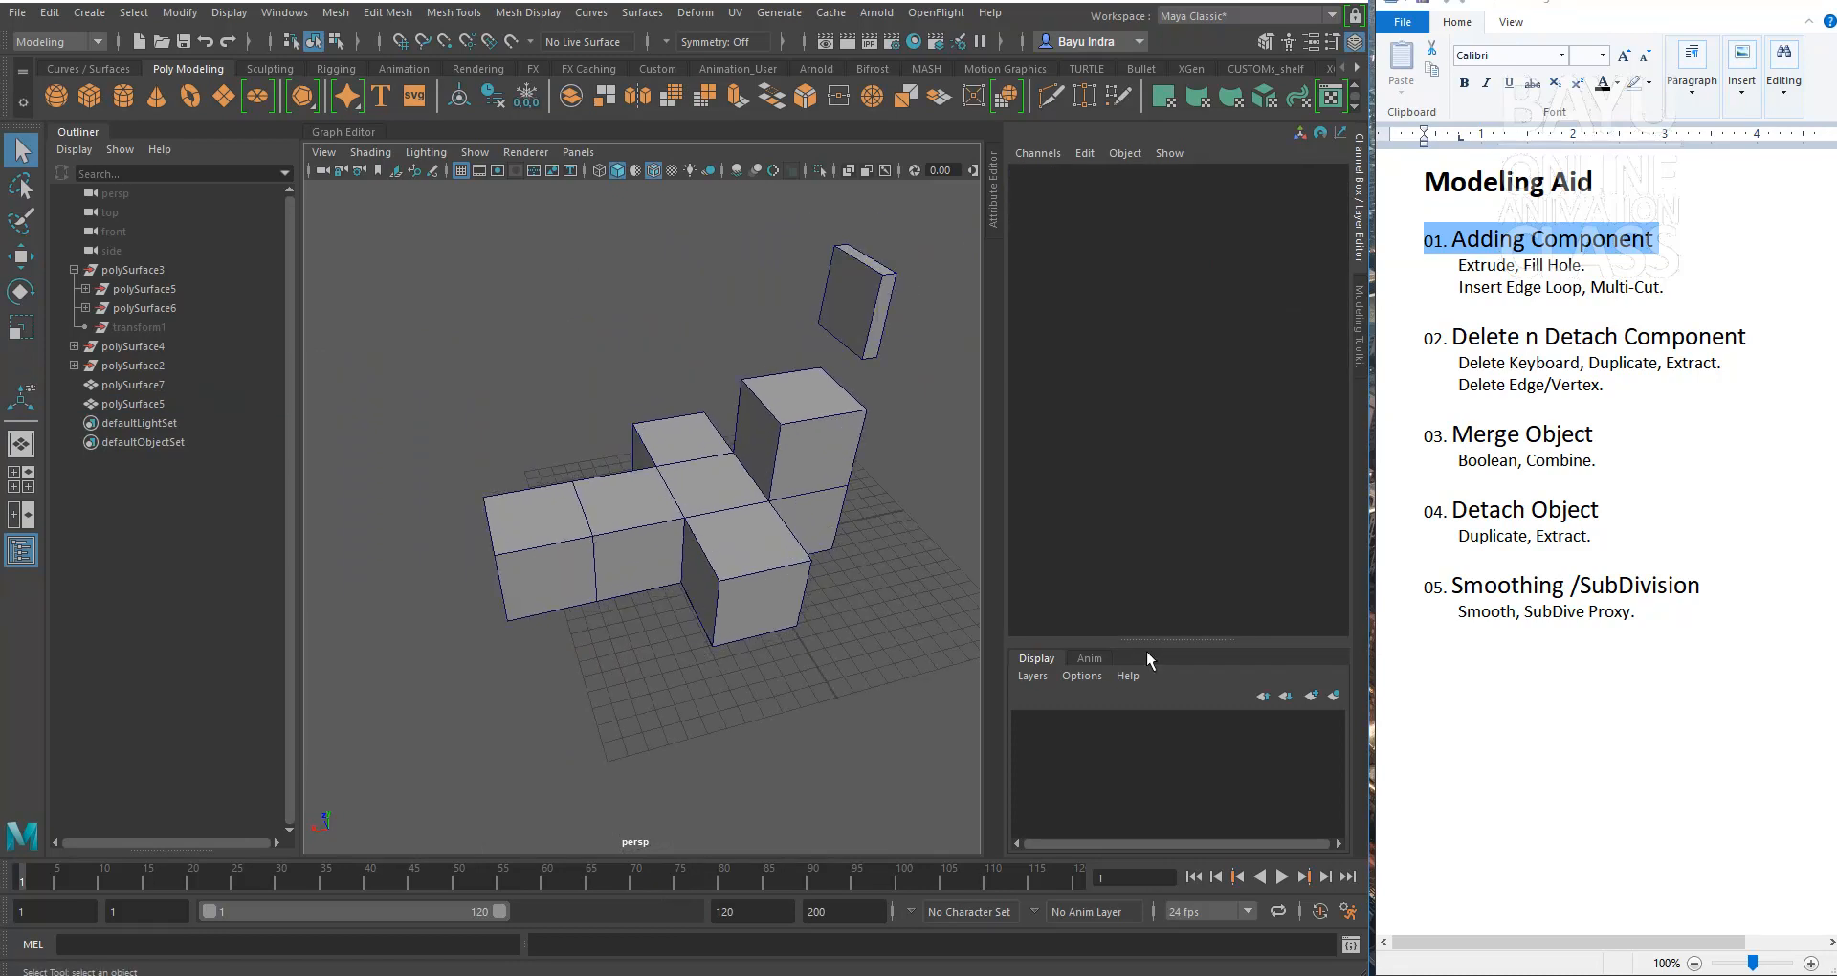
left_click_drag(903, 696, 813, 703, "alt")
scroll(825, 714, "up", 3)
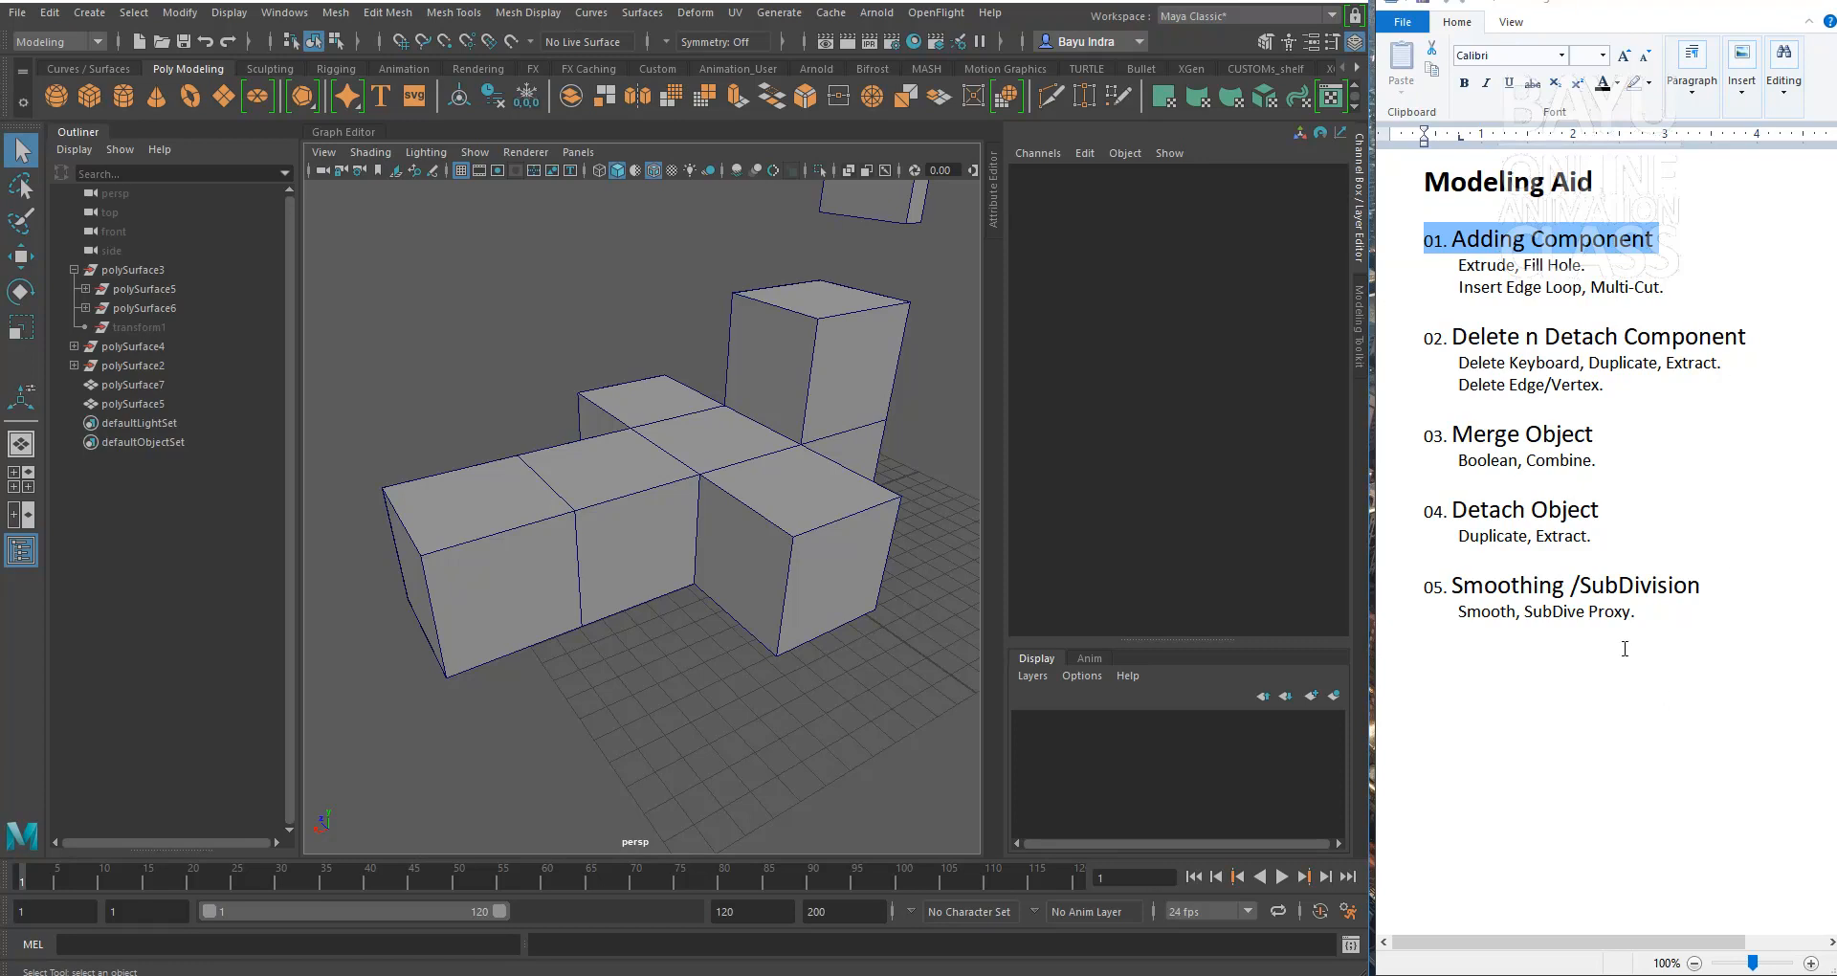
Step: Hide the Outliner and the Channel Box to enlarge the viewport around the merged mesh
left_click(82, 132)
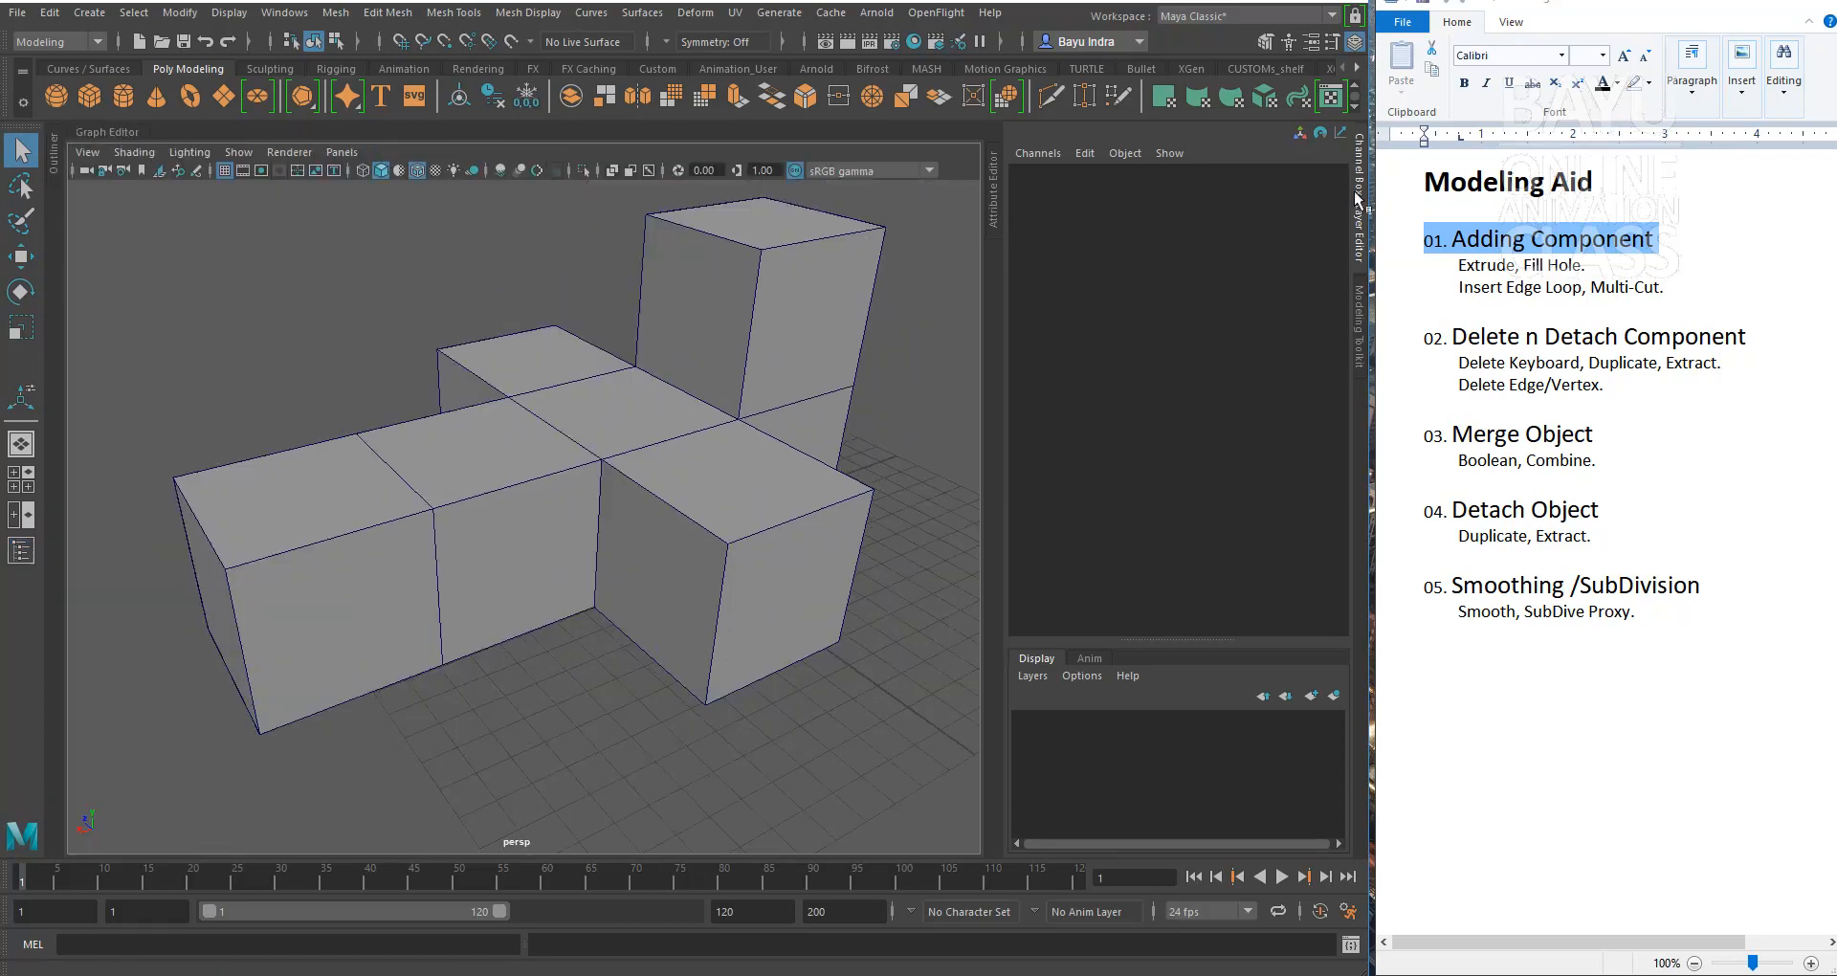
left_click(1357, 199)
mouse_move(879, 565)
middle_mouse_down("alt")
mouse_move(853, 582)
mouse_move(869, 574)
middle_mouse_up("alt")
scroll(918, 622, "down", 3)
middle_click_drag(975, 649, 966, 664, "alt")
left_click_drag(966, 664, 960, 655, "alt")
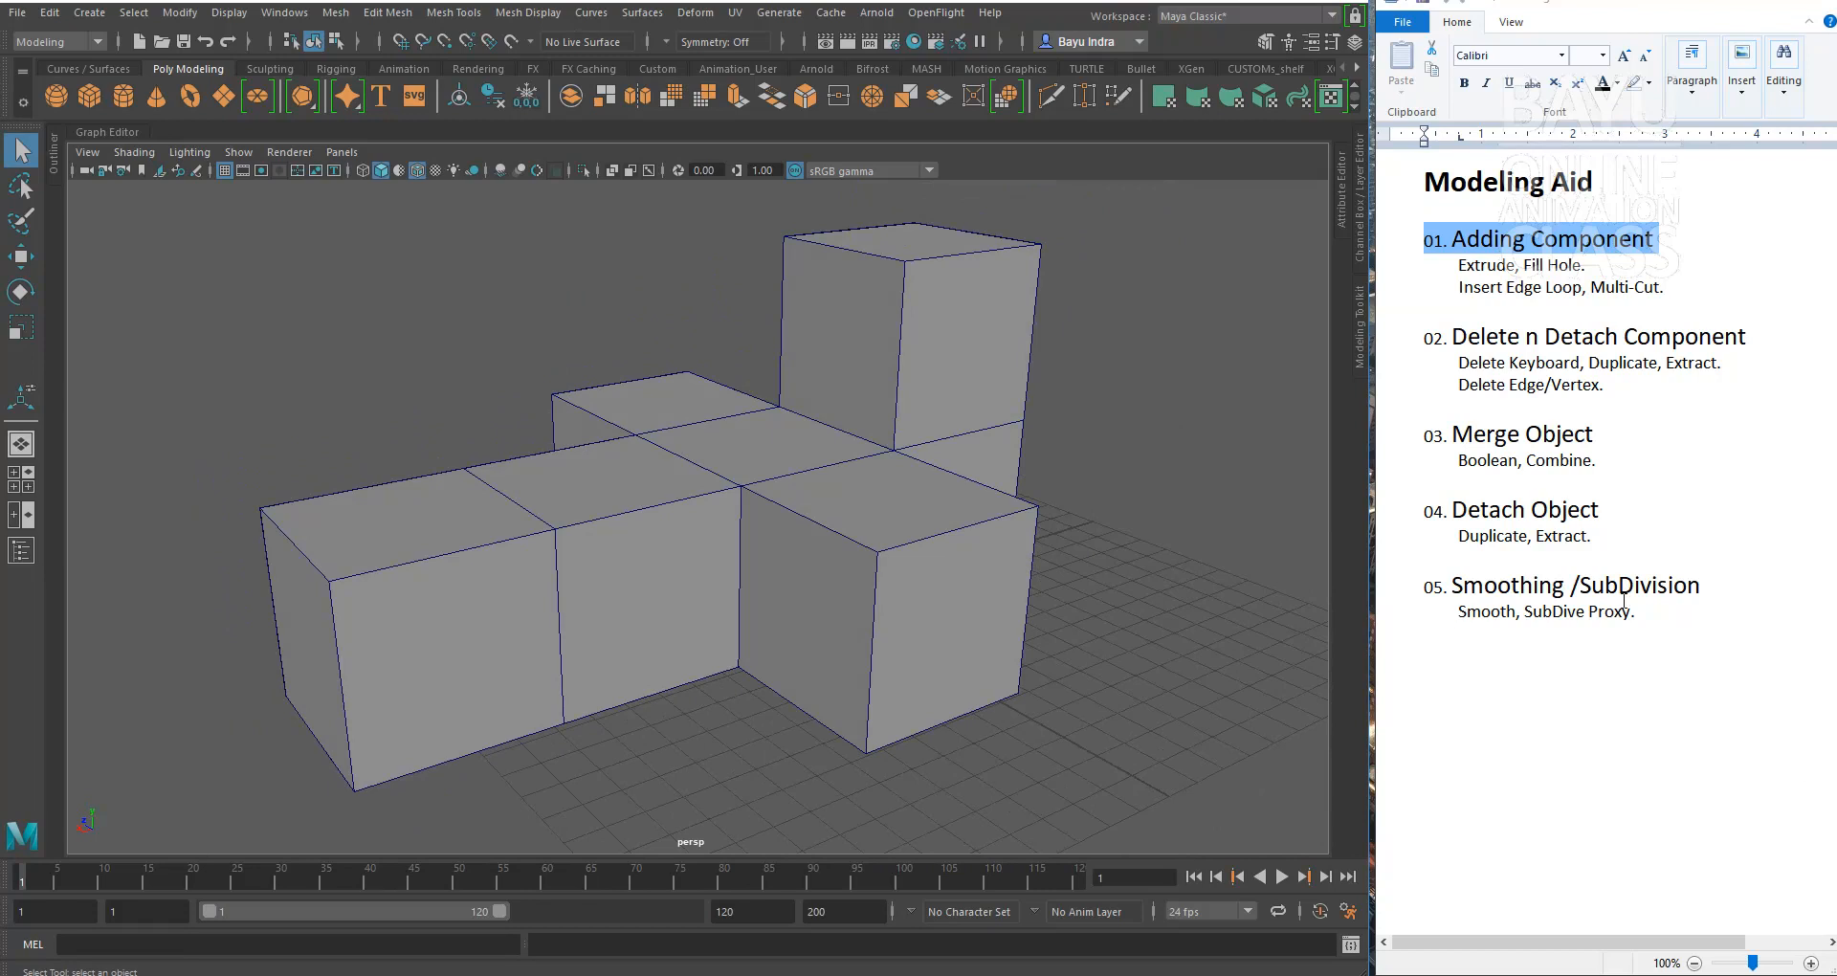
left_click_drag(881, 663, 816, 663, "alt")
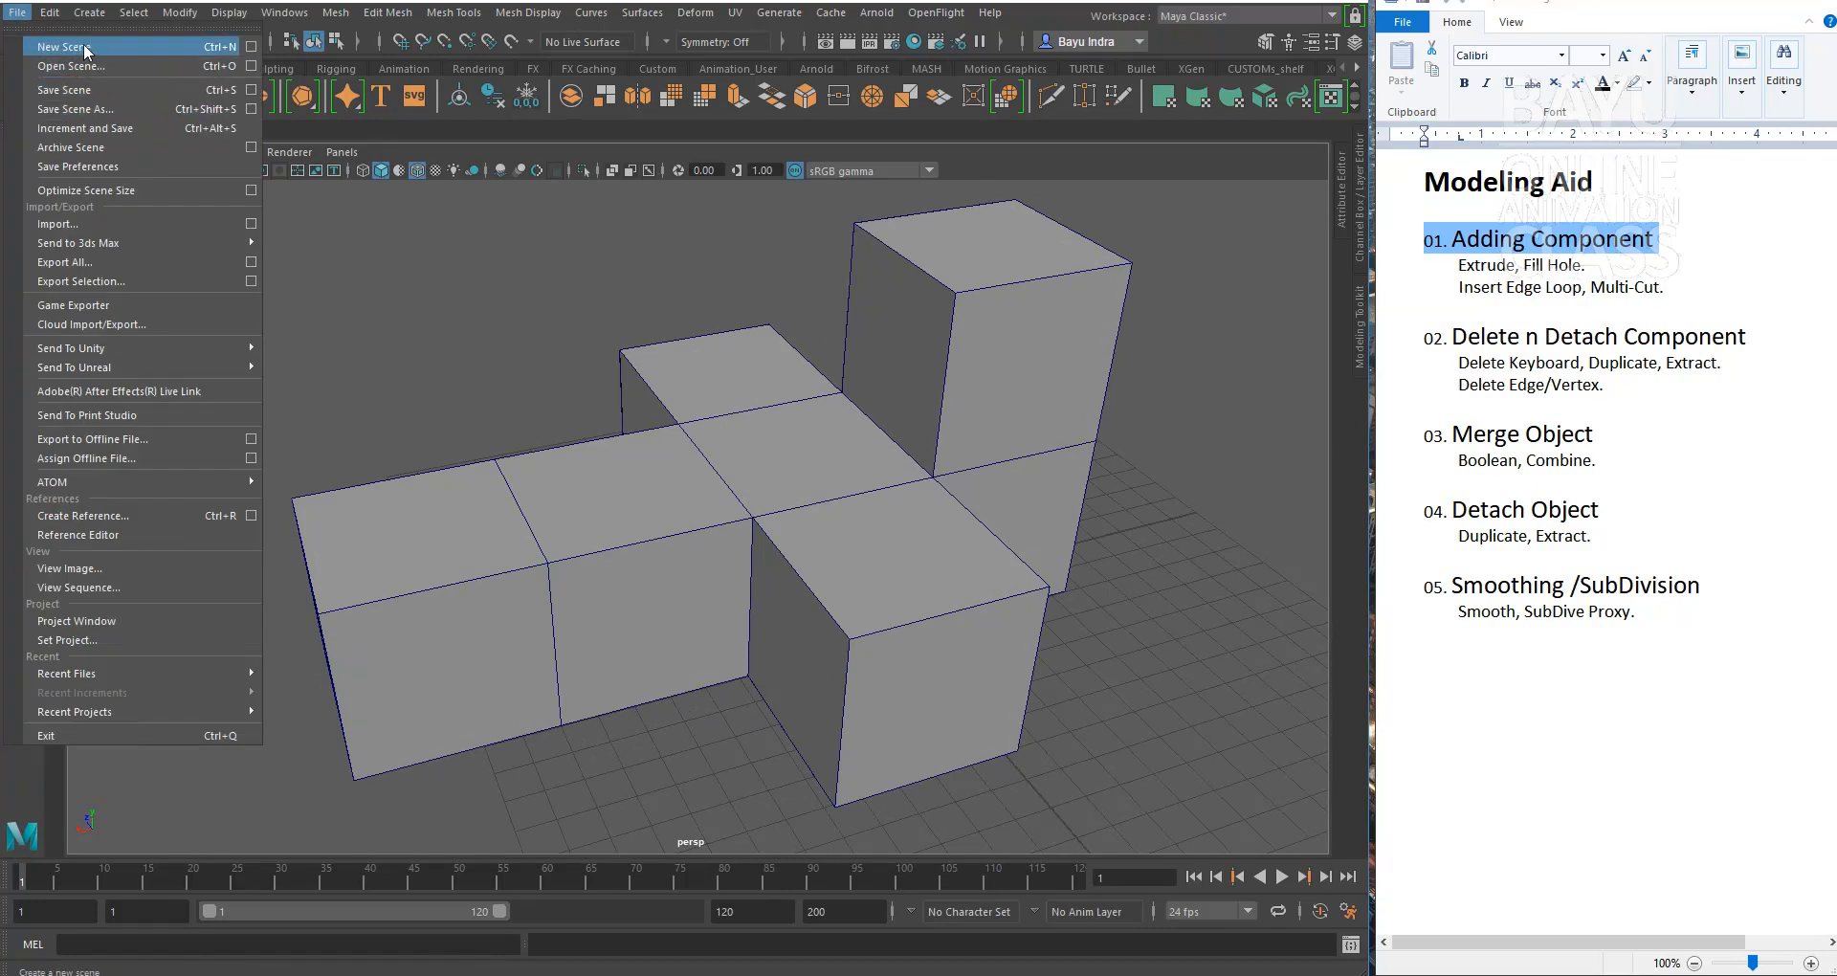
Step: Start a new empty scene
left_click(86, 47)
left_click(924, 487)
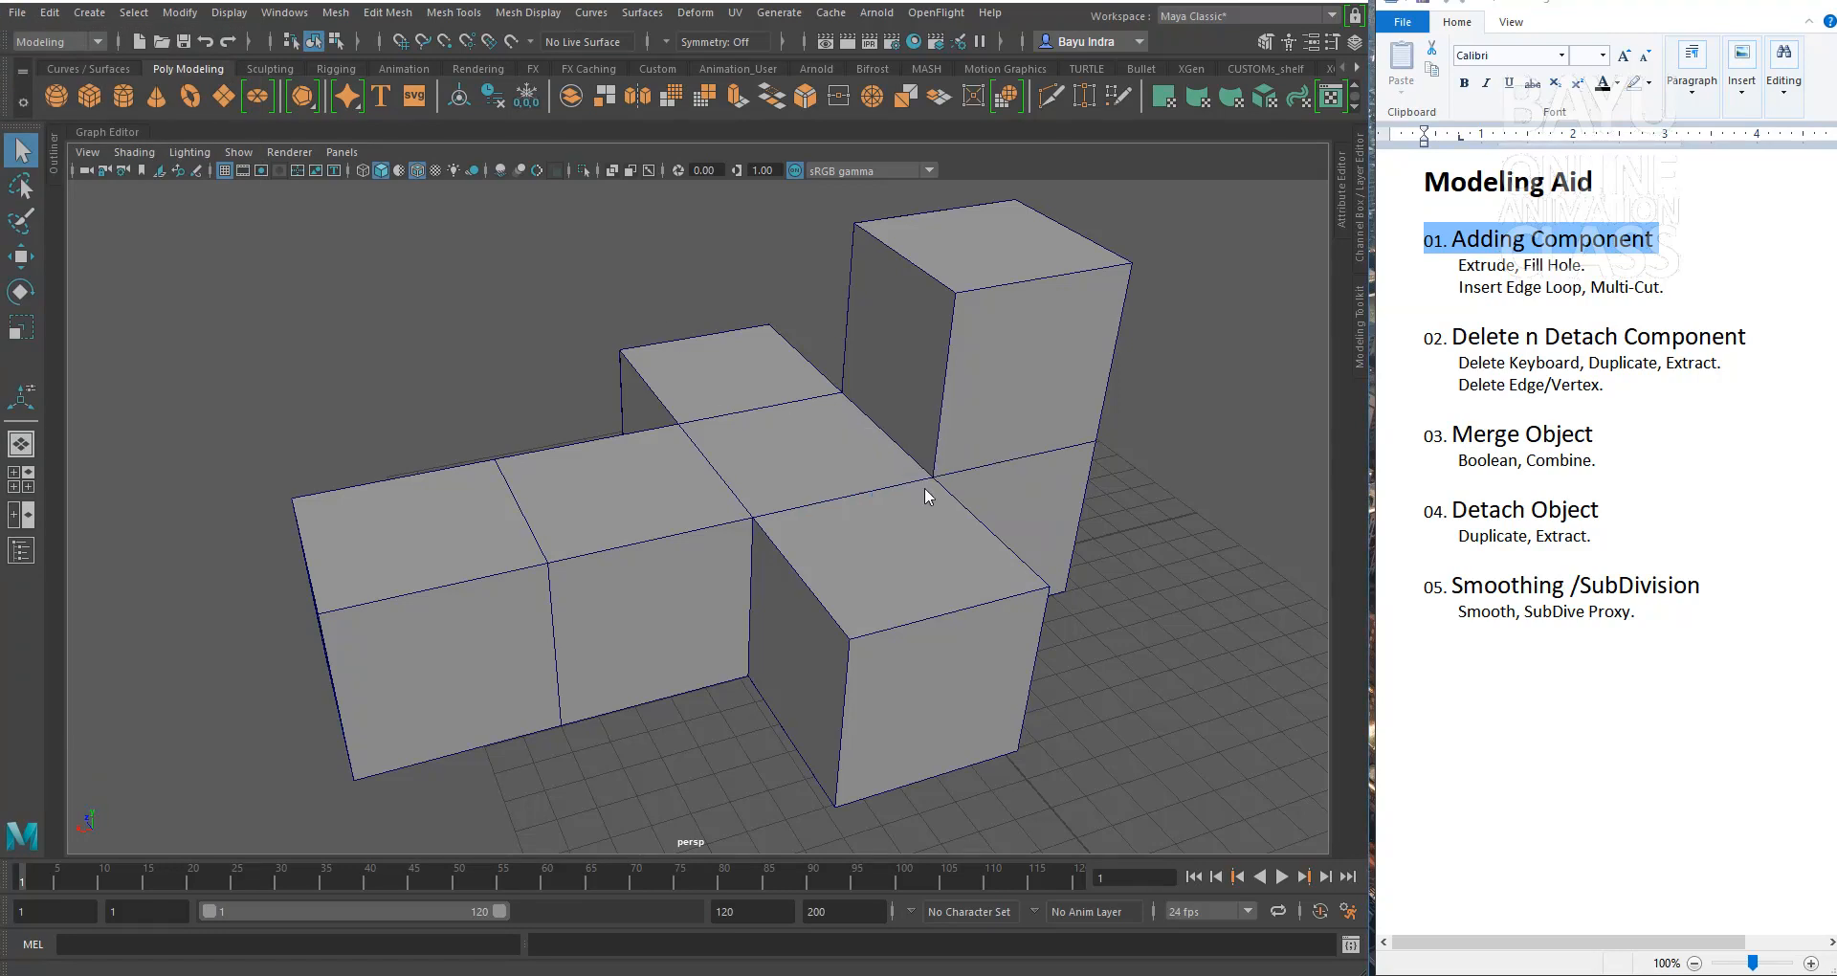
left_click_drag(714, 492, 738, 582, "alt")
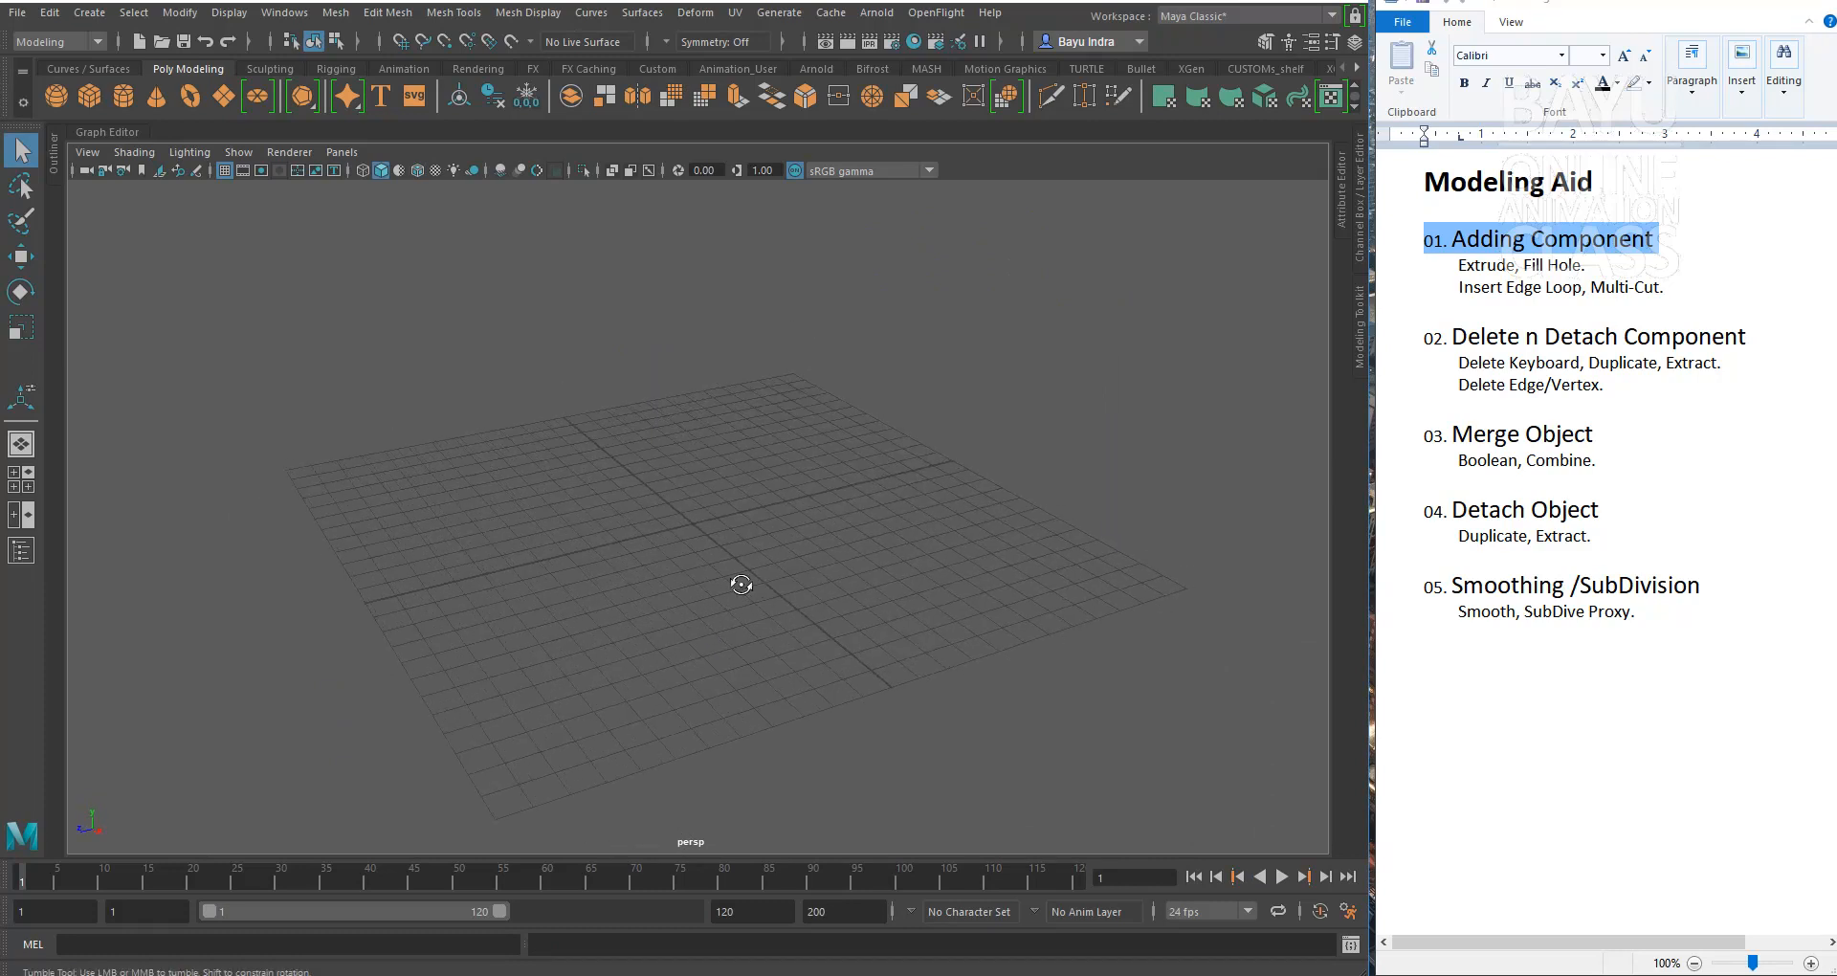
Step: Create a polygon cylinder and set its Radius to 5
left_click(89, 13)
mouse_move(192, 82)
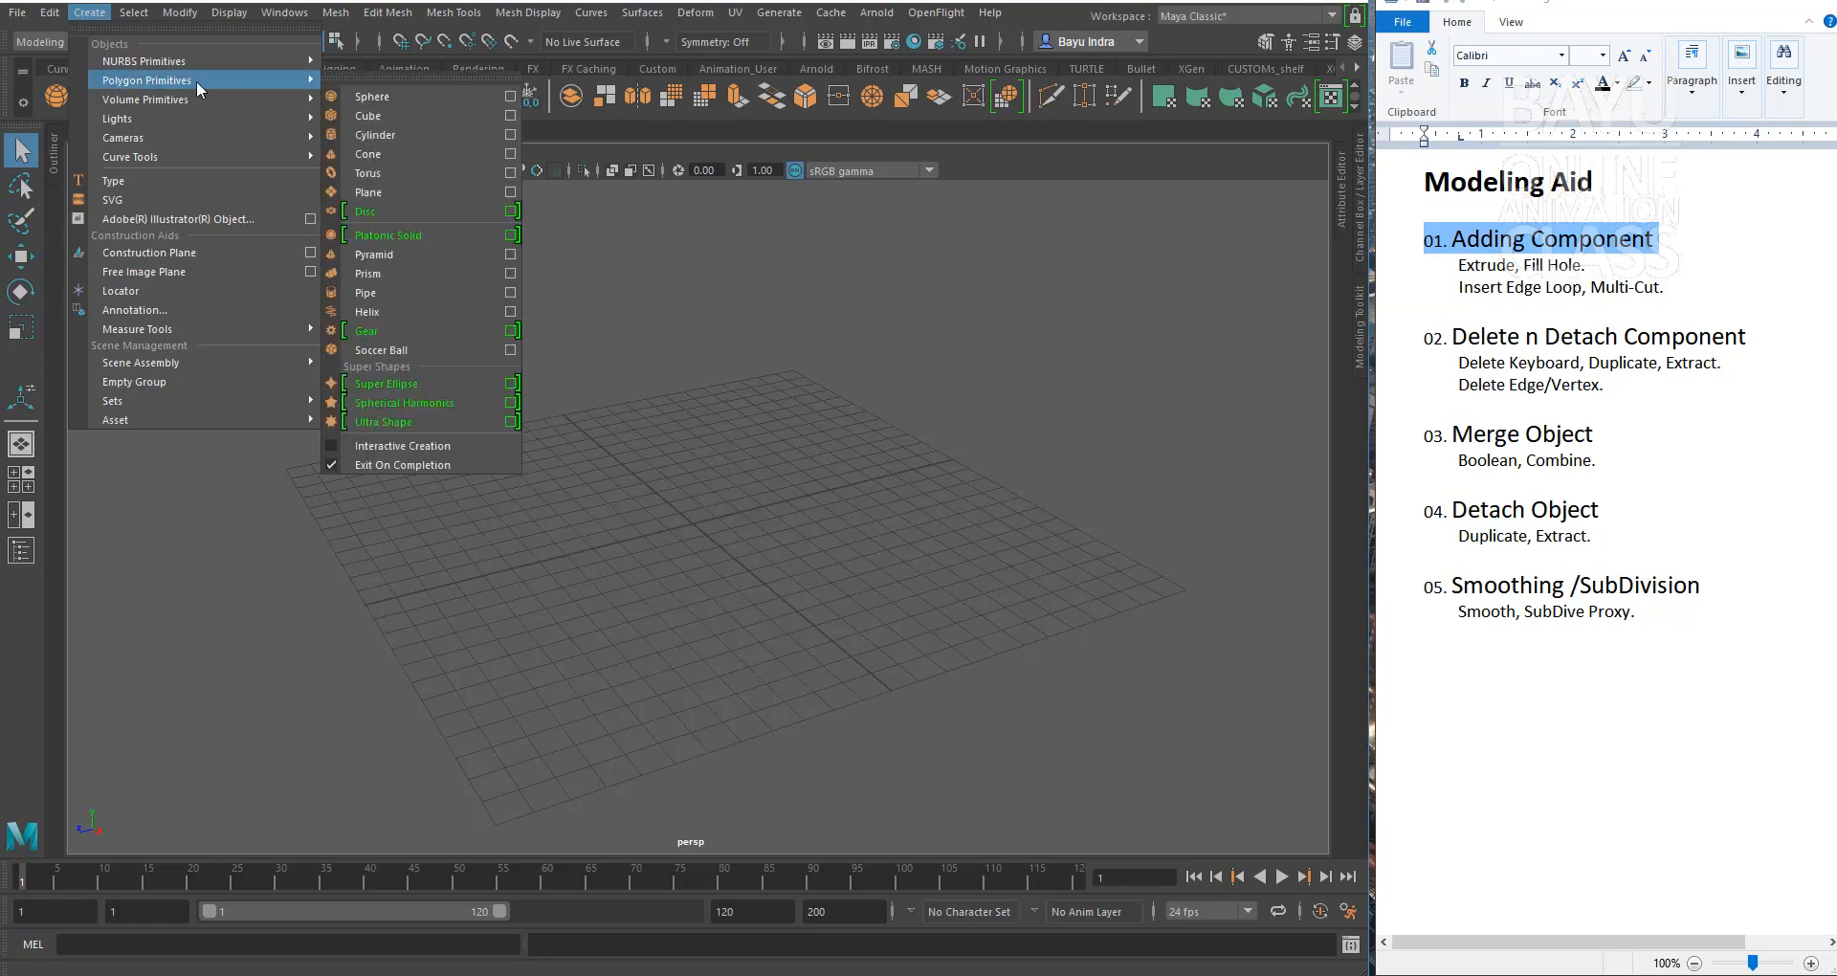
left_click(432, 134)
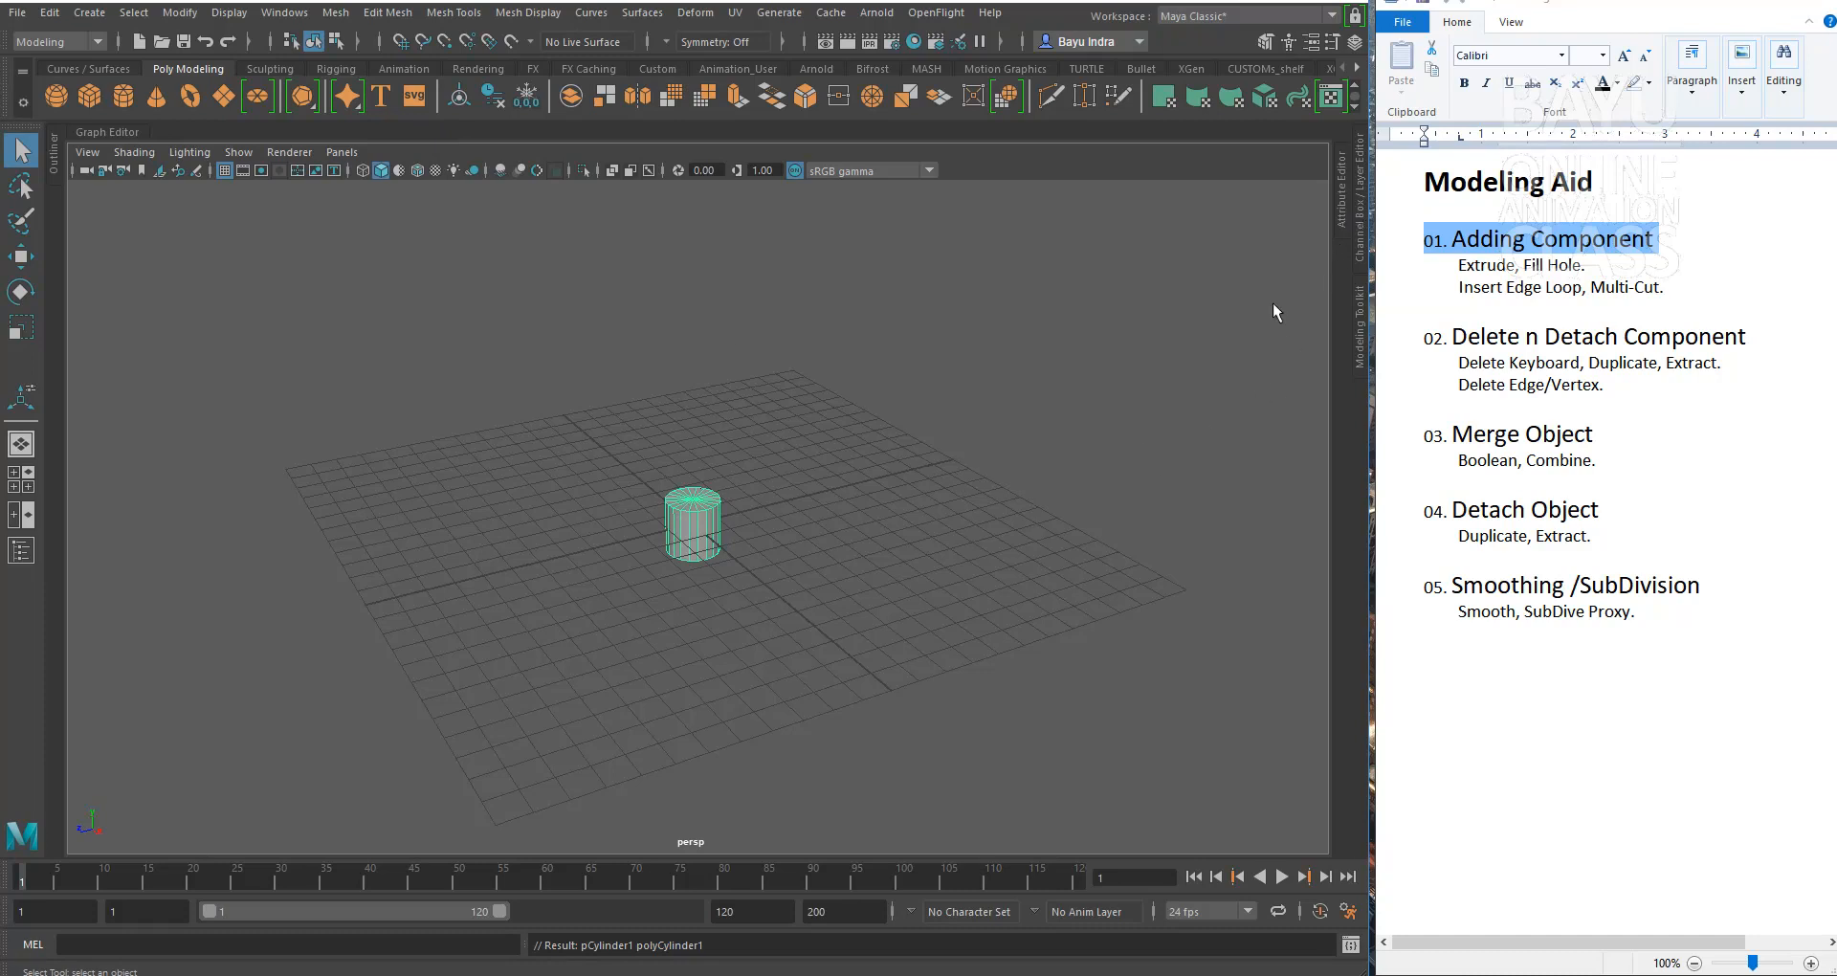
left_click(1363, 241)
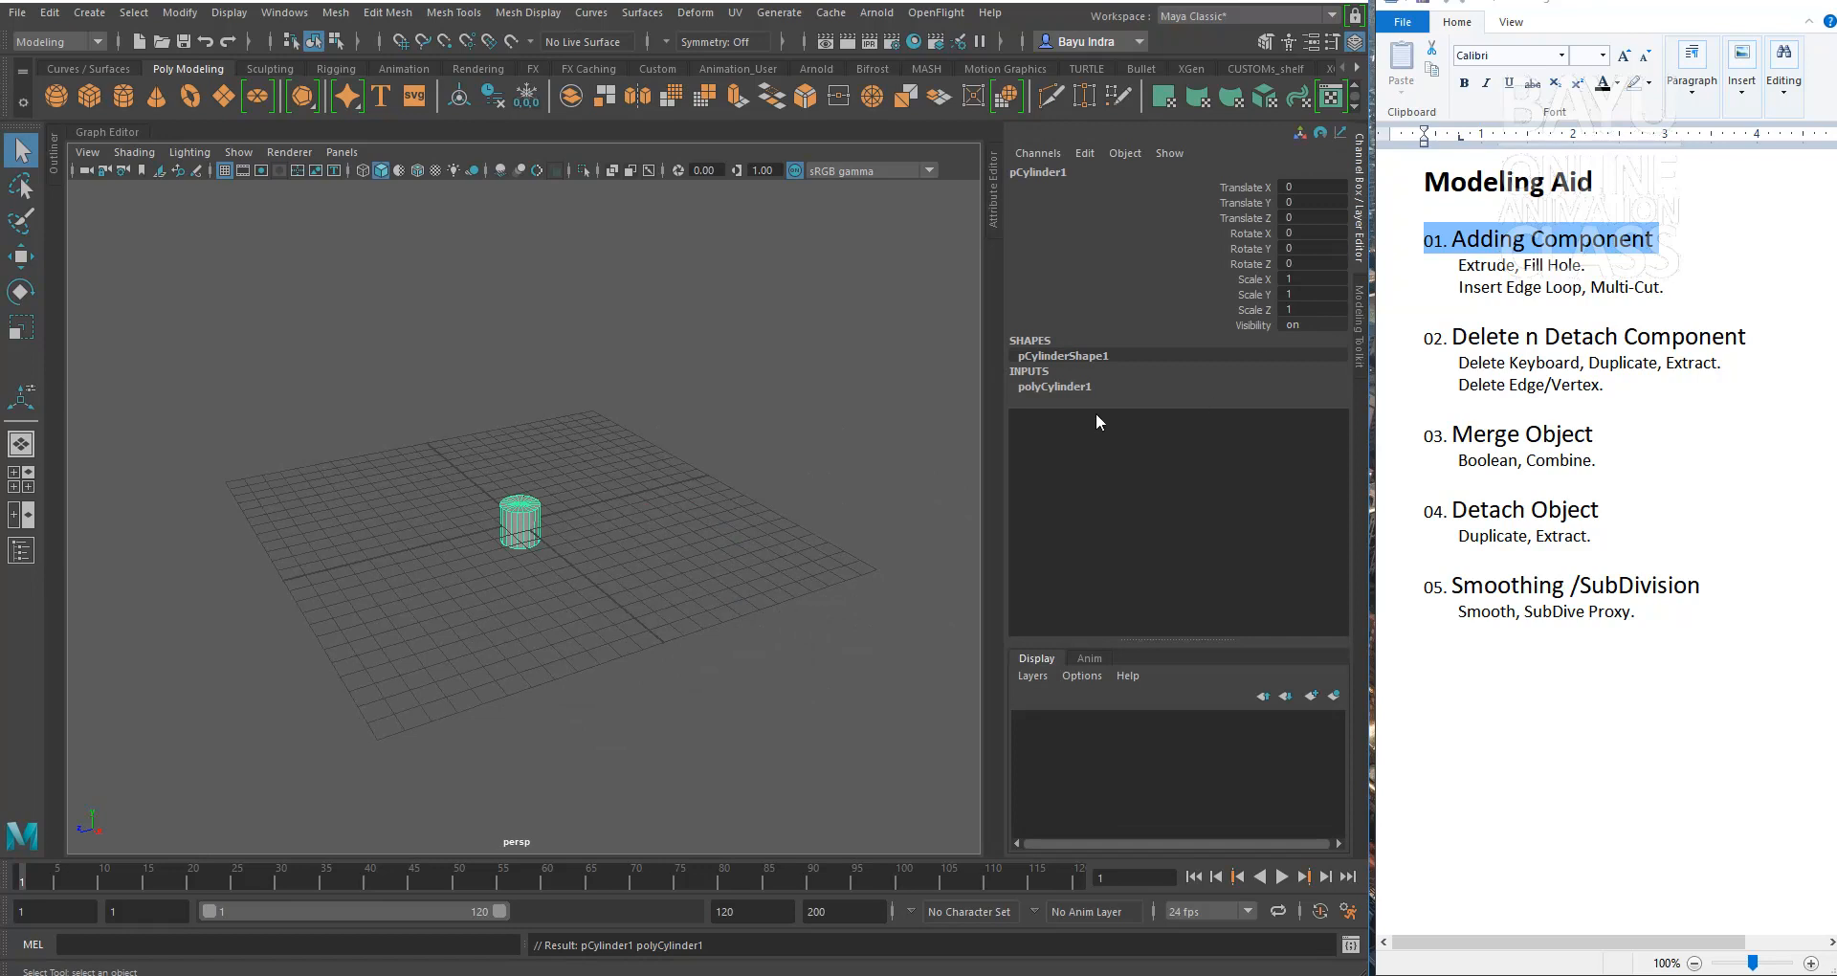
left_click(1075, 385)
double_click(1307, 401)
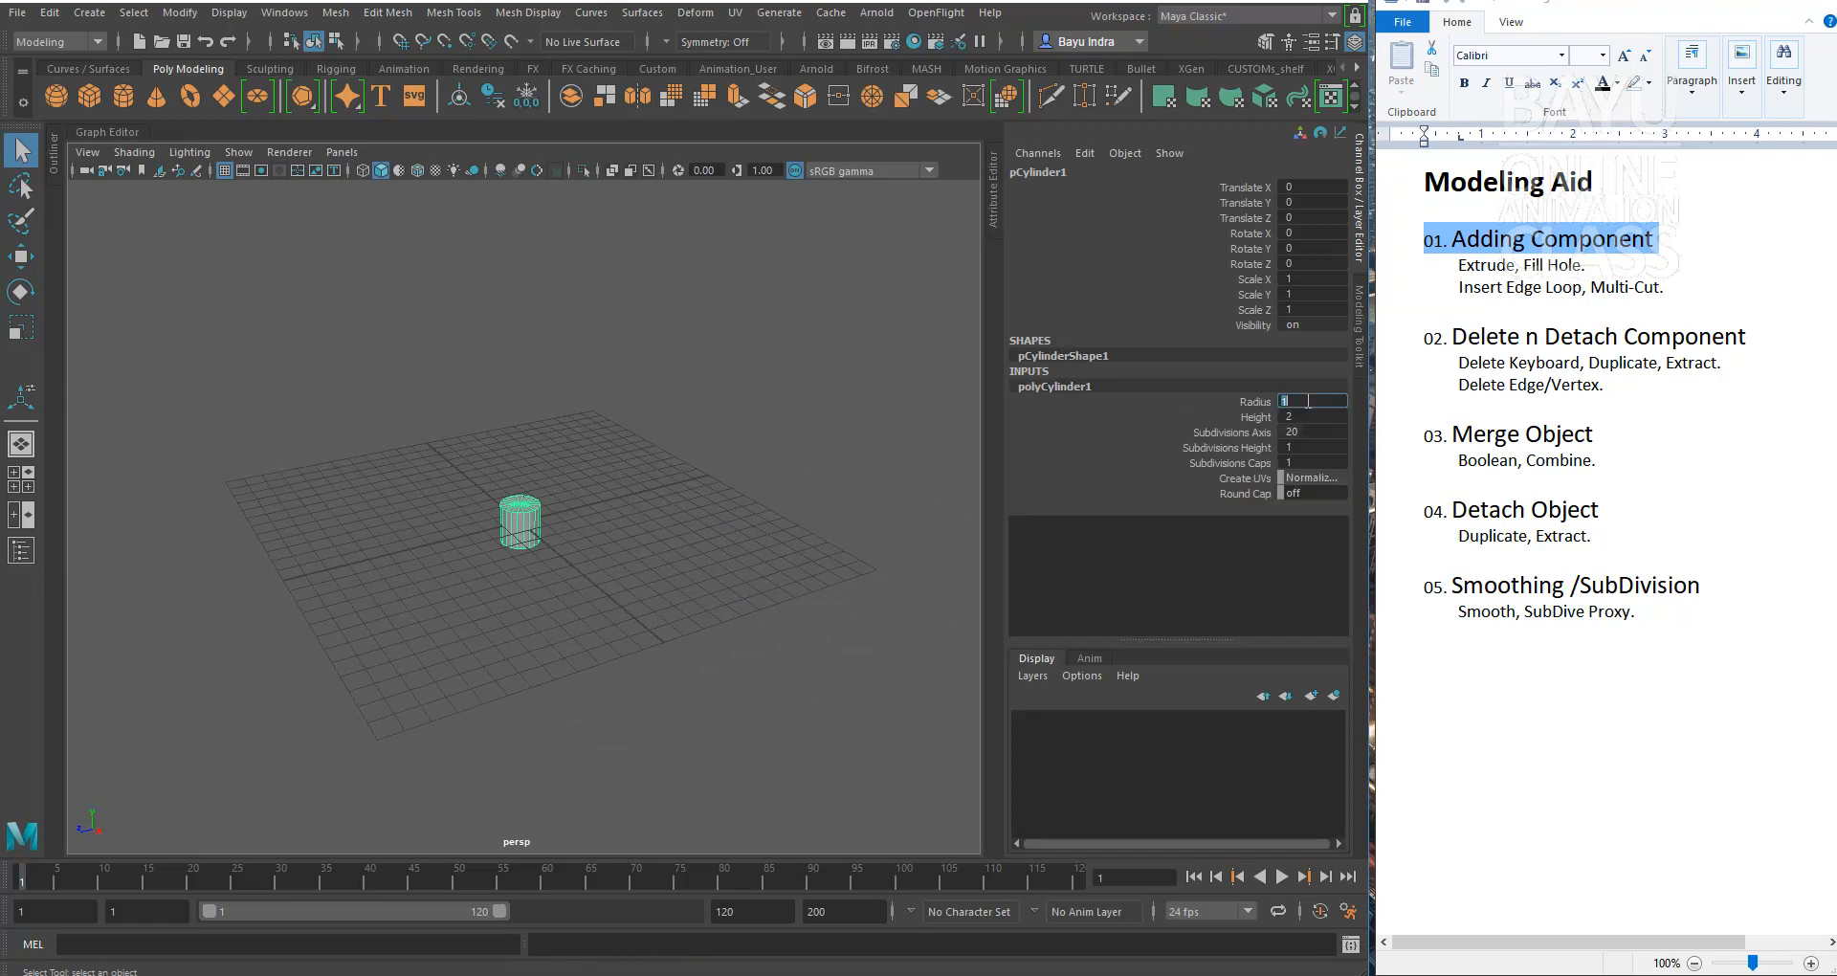
type("5")
key("Return")
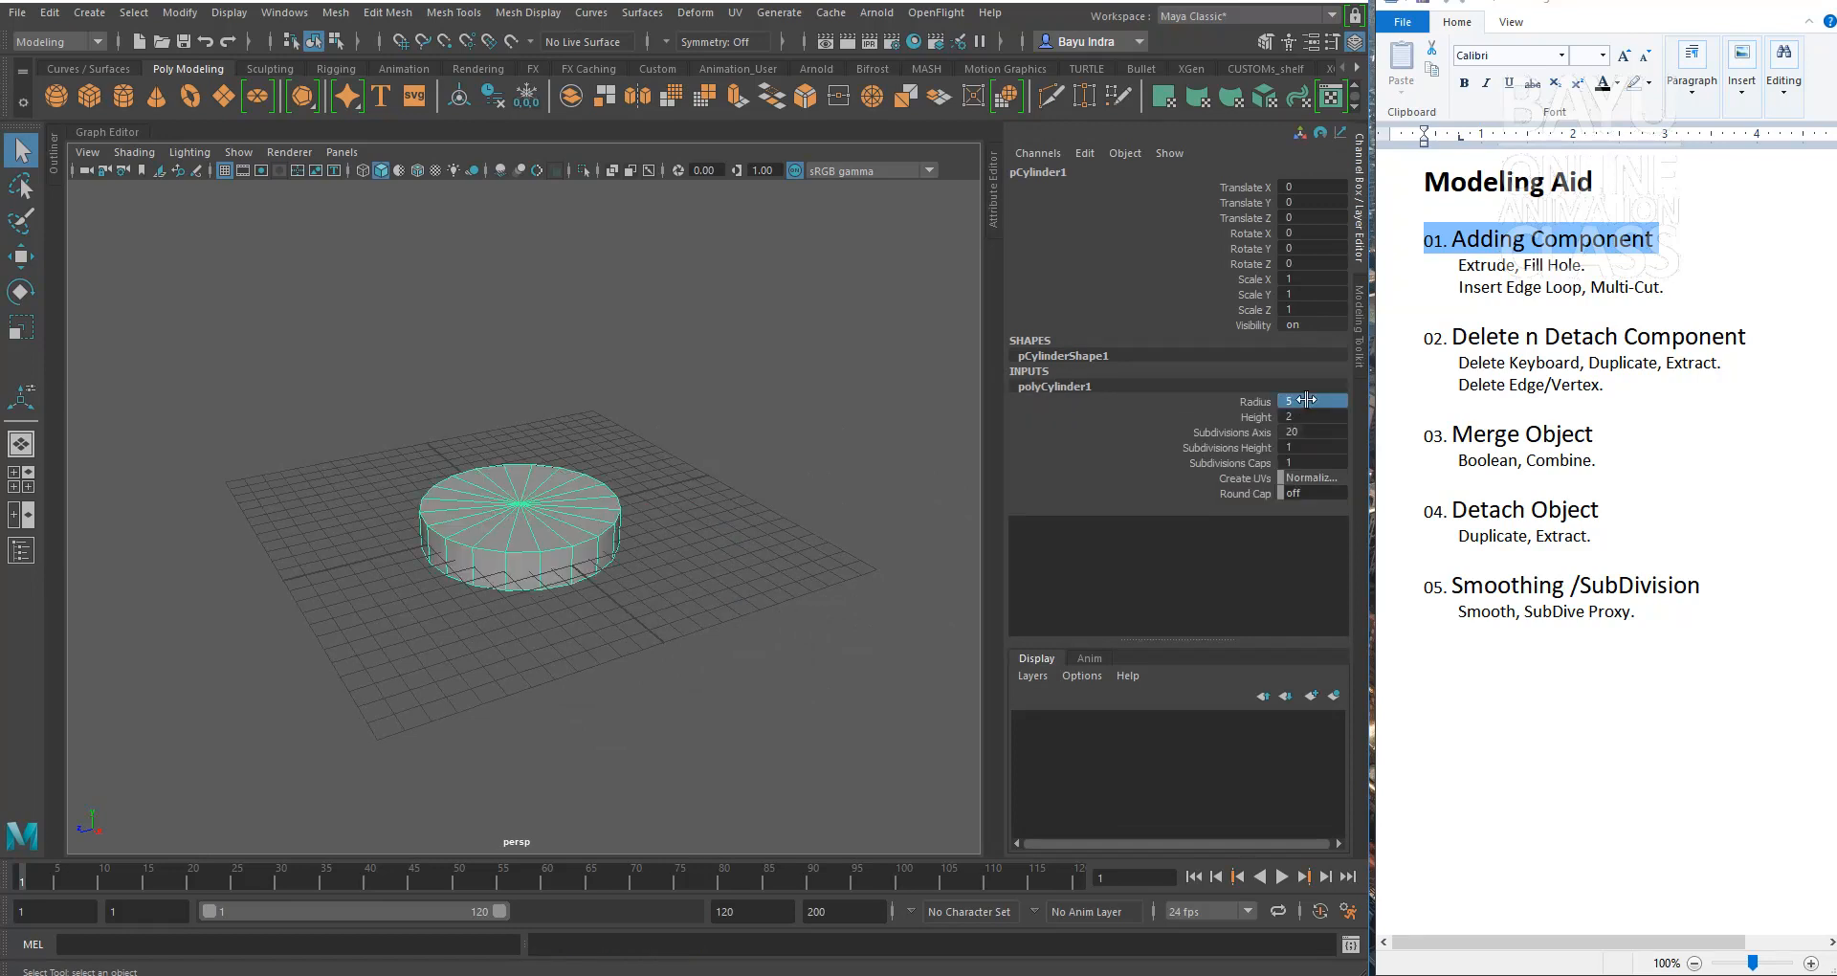
Step: Increase the cylinder's Height to 11.1 and raise it above the grid to a Translate Y of about 6.6
left_click(1261, 417)
middle_click_drag(670, 708, 768, 706)
left_click_drag(615, 698, 640, 669, "alt")
key("w")
left_click_drag(518, 436, 718, 569)
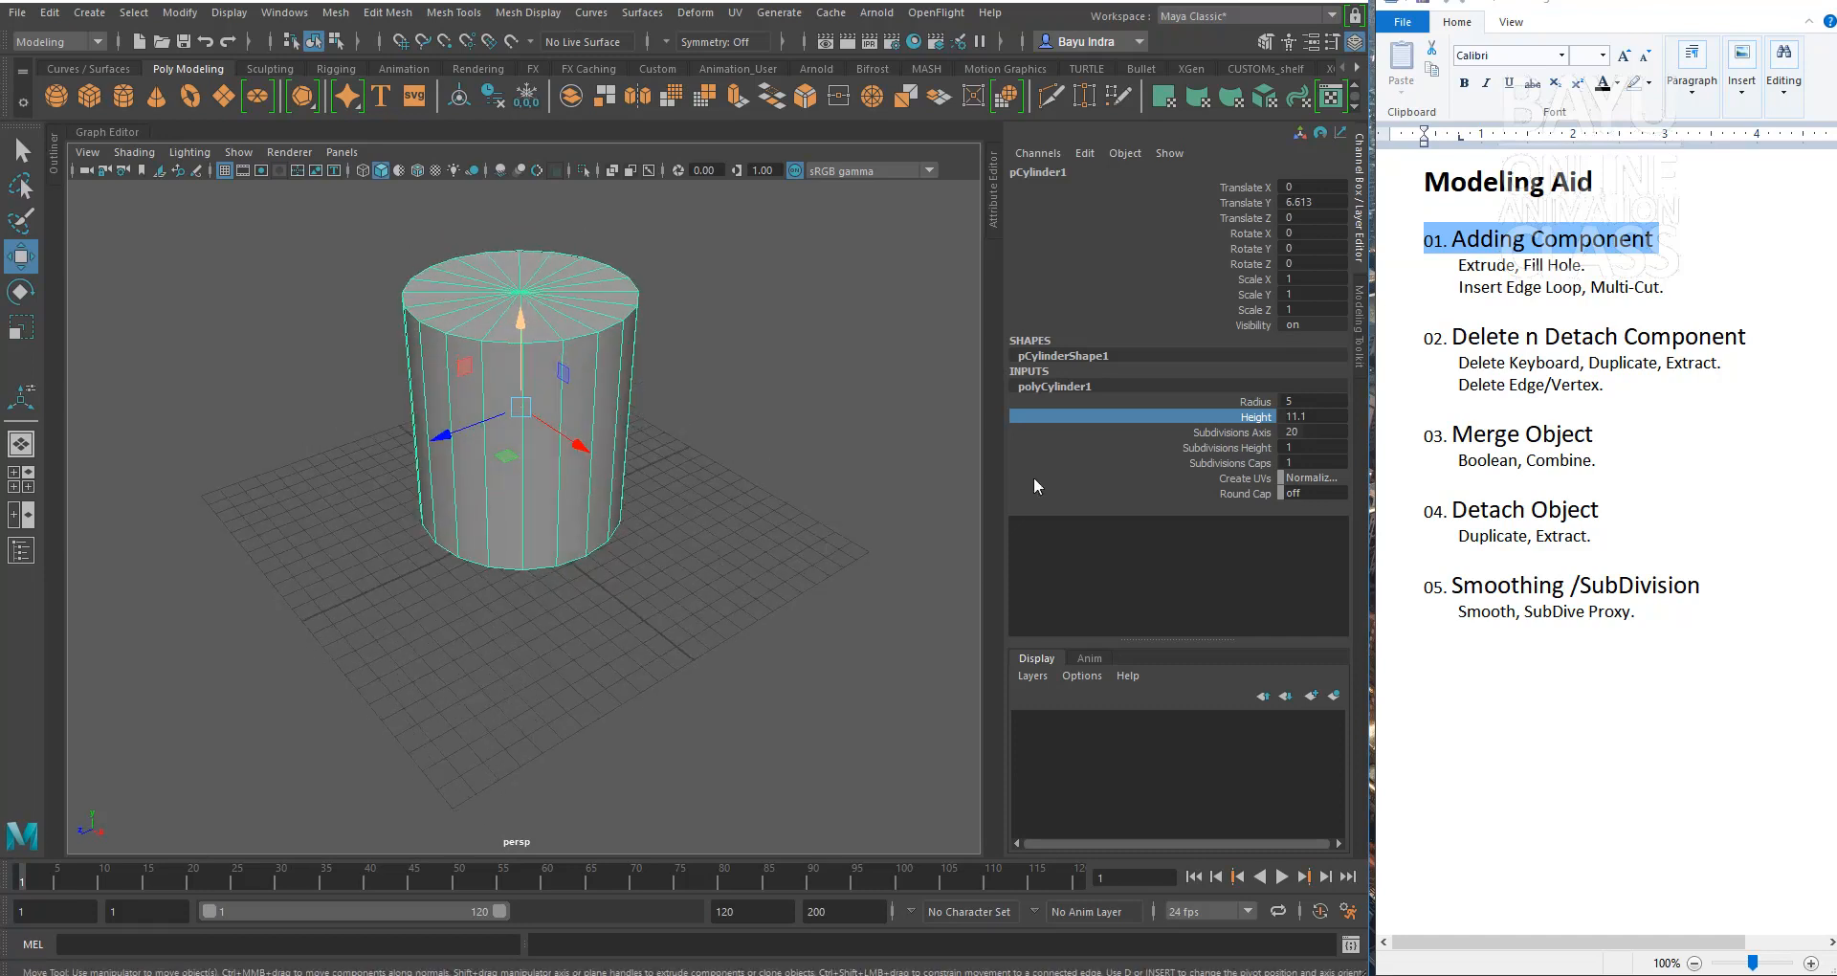
Step: Set the cylinder's Subdivisions Axis to 8 and its Subdivisions Caps to 0
left_click(1320, 433)
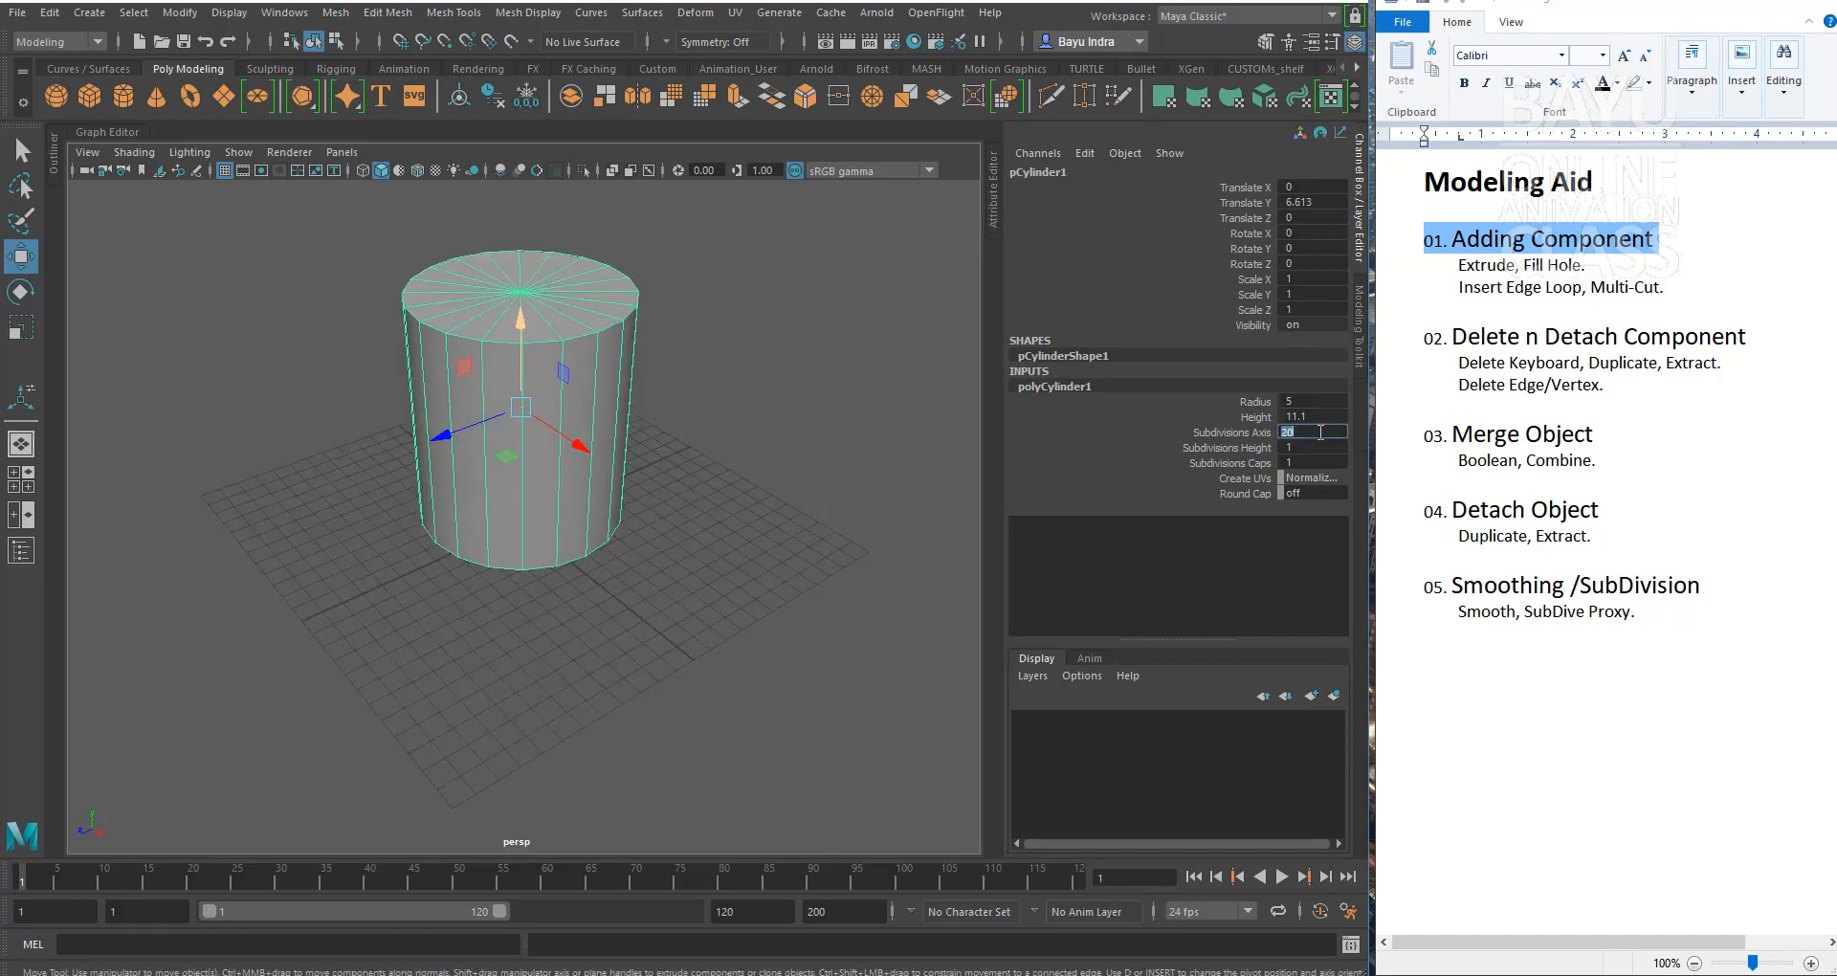
type("8")
key("Return")
left_click(1313, 463)
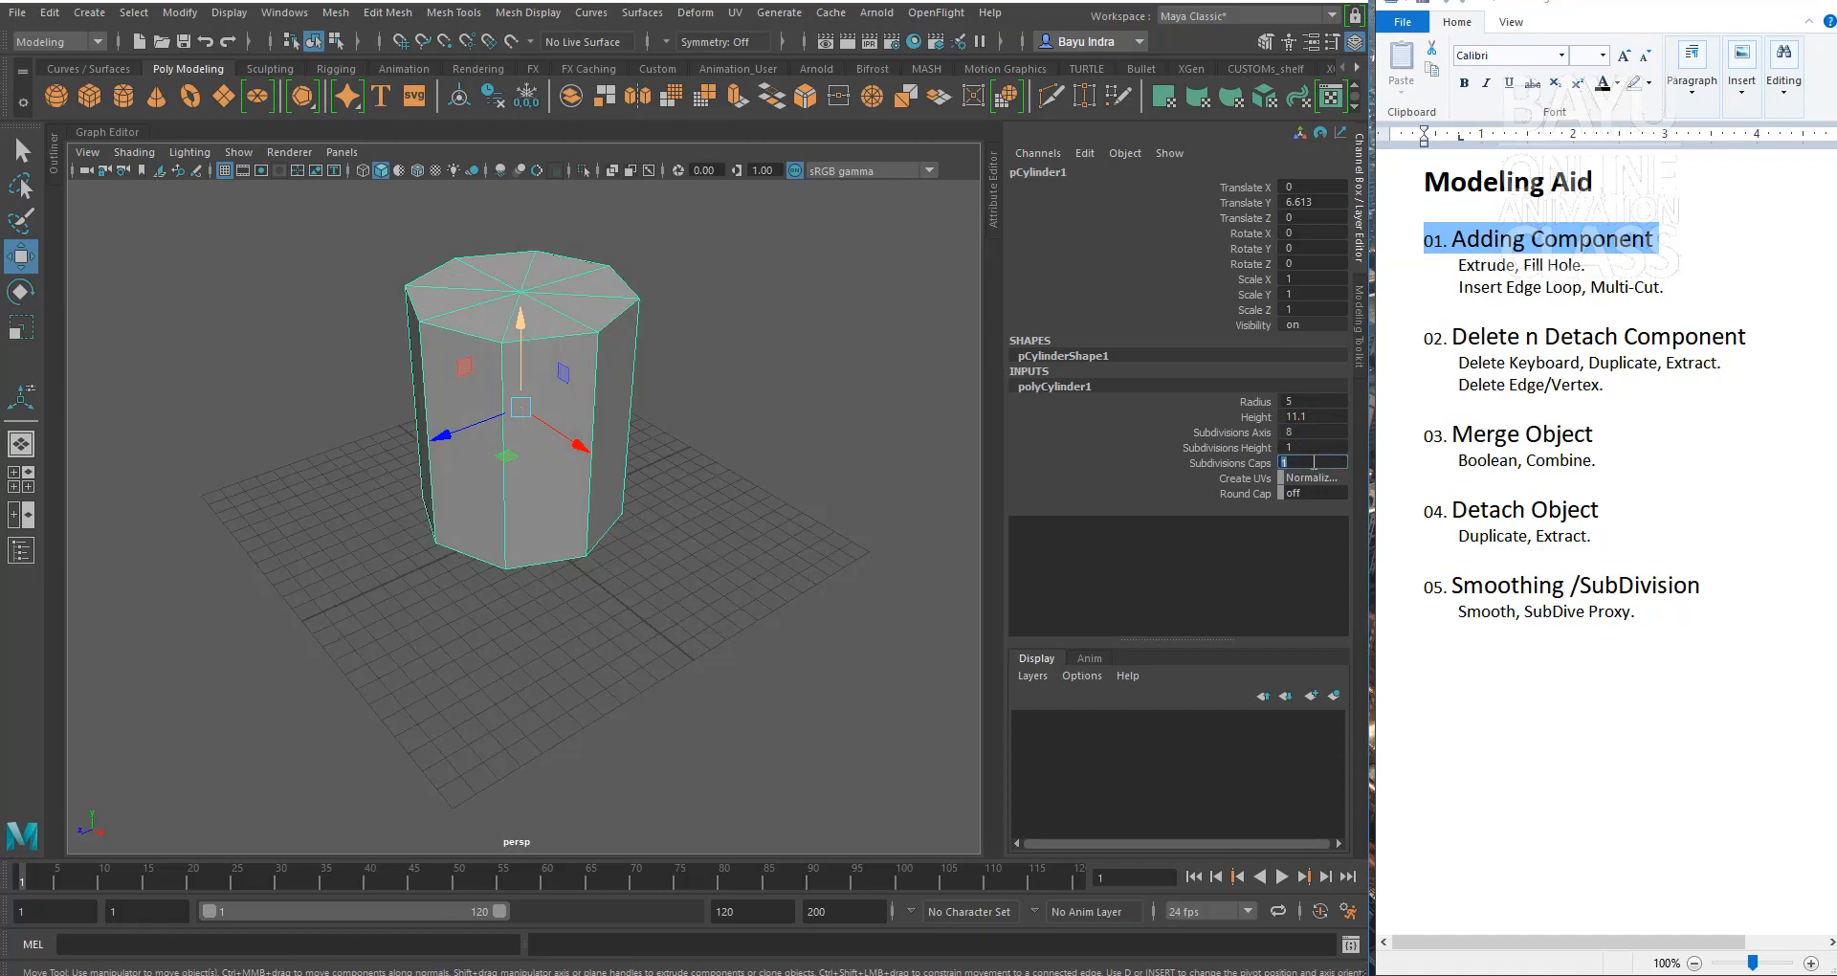
key("Return")
middle_click_drag(662, 461, 519, 578, "alt")
left_click_drag(518, 578, 562, 509, "alt")
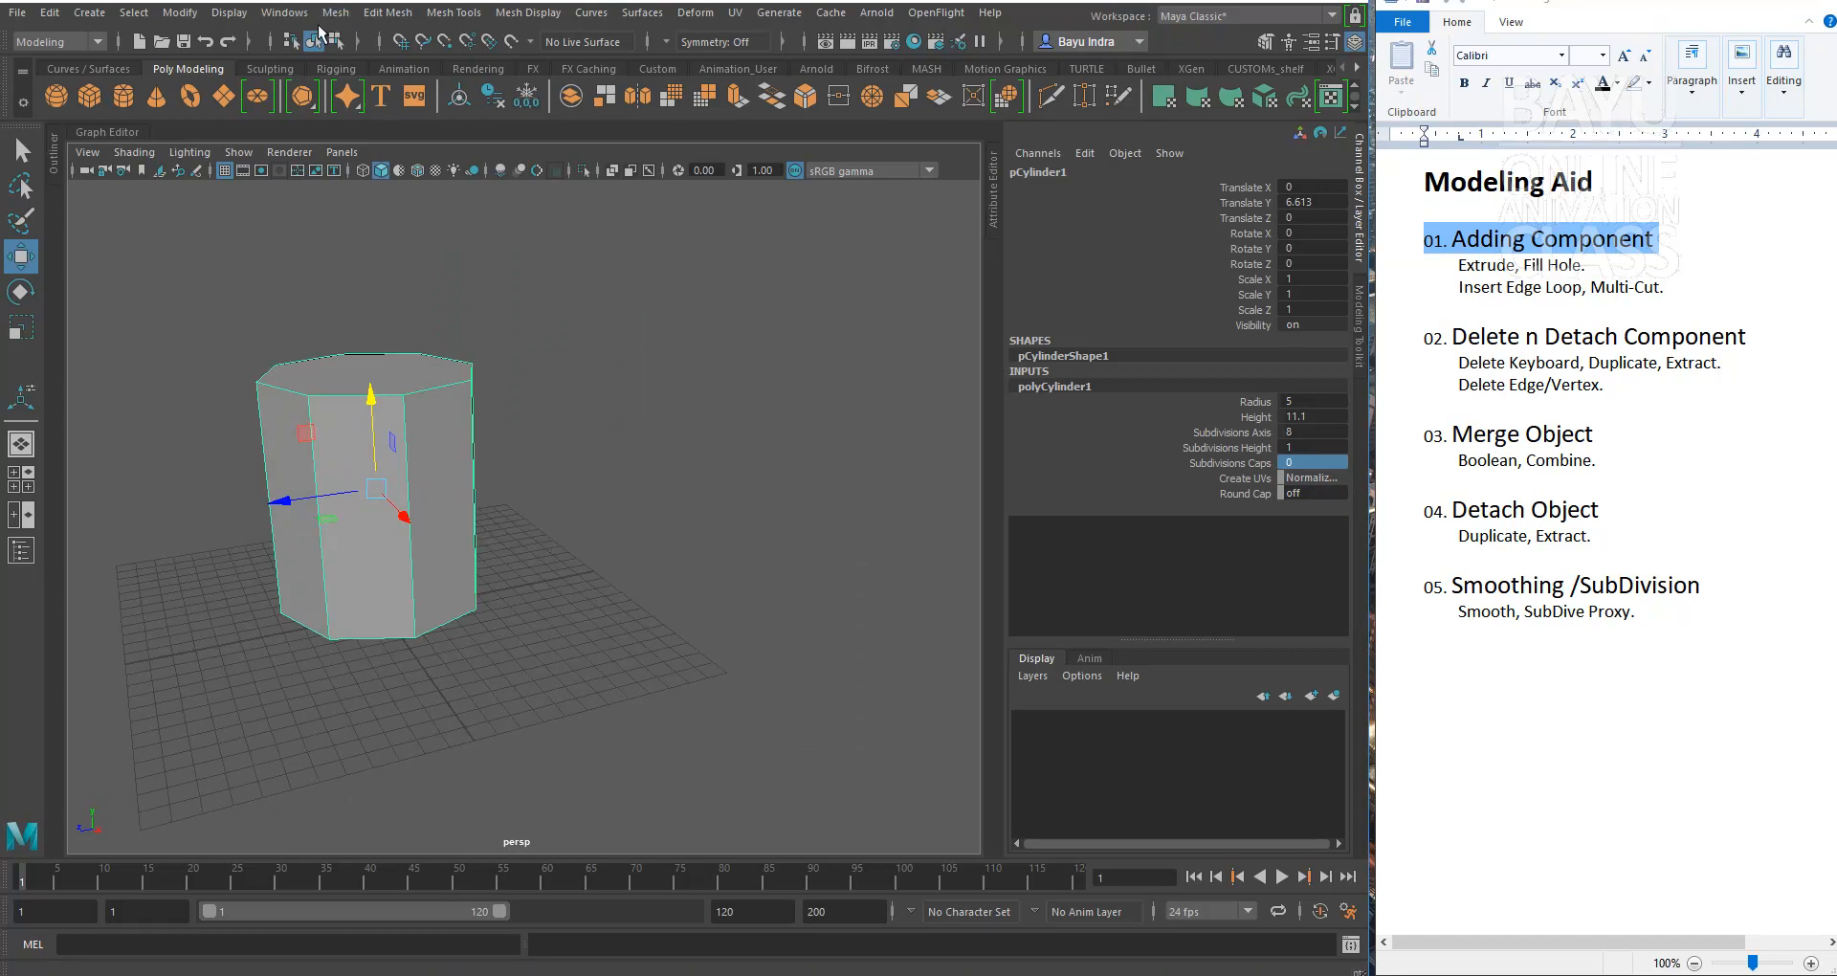
left_click(336, 13)
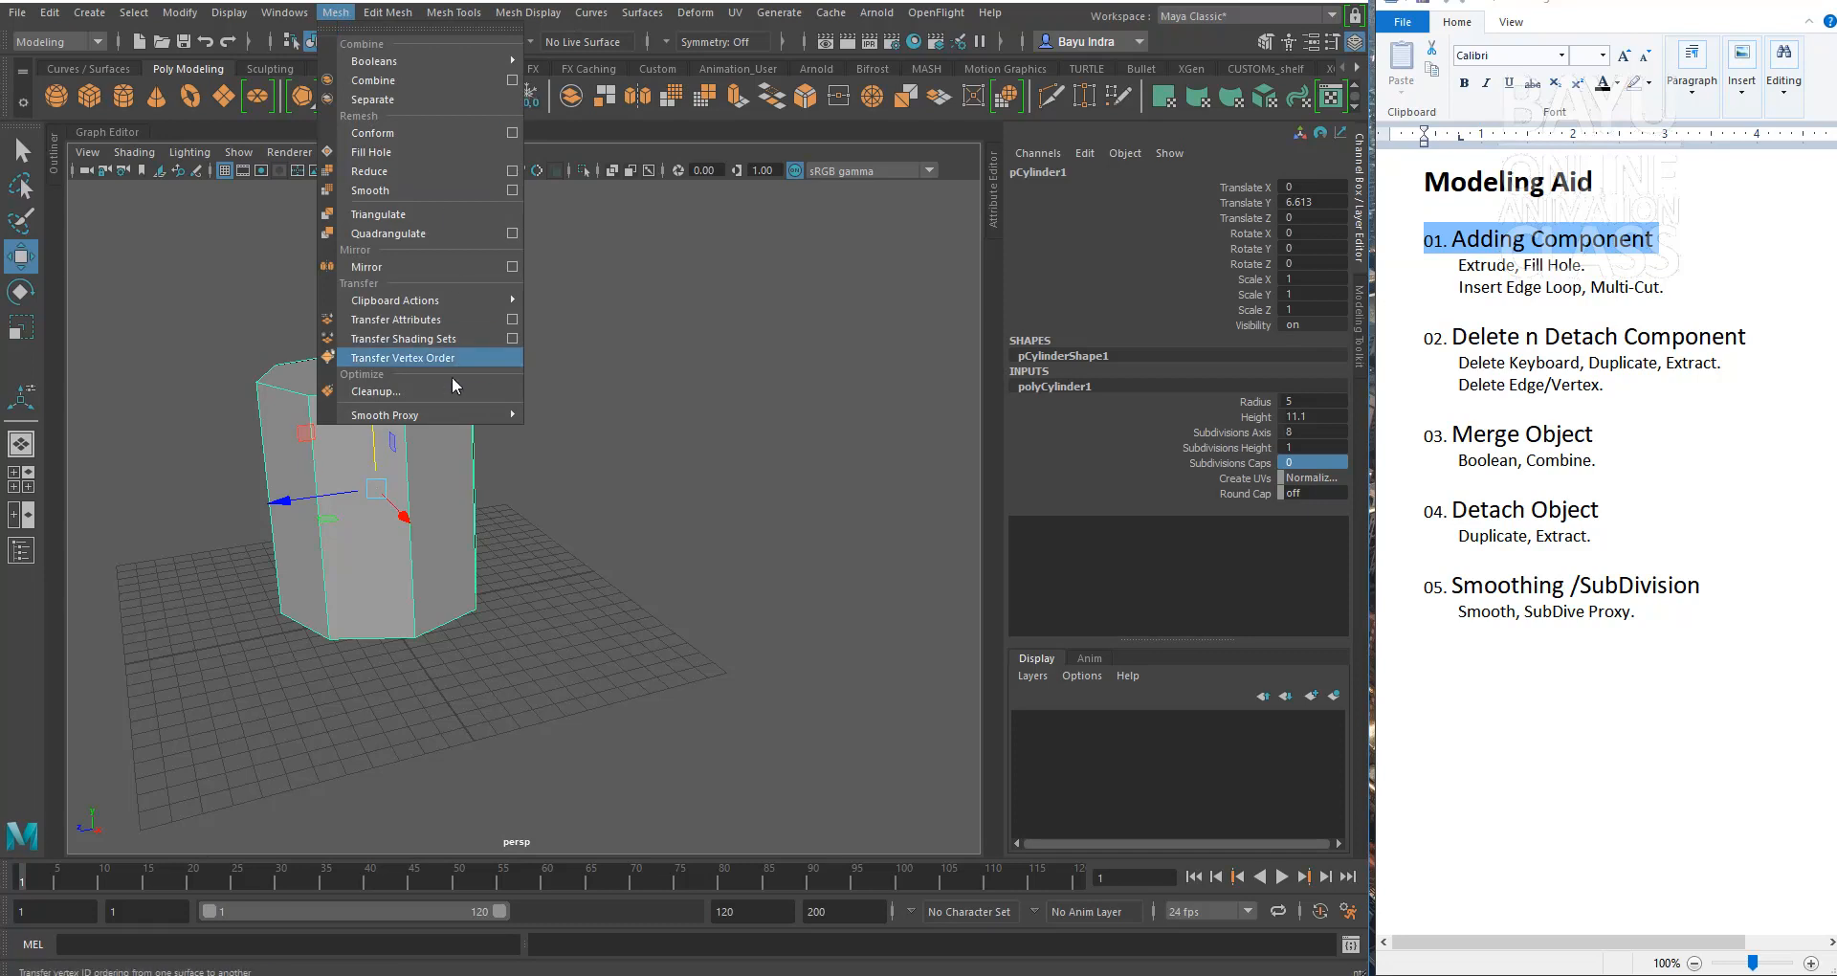
left_click(658, 325)
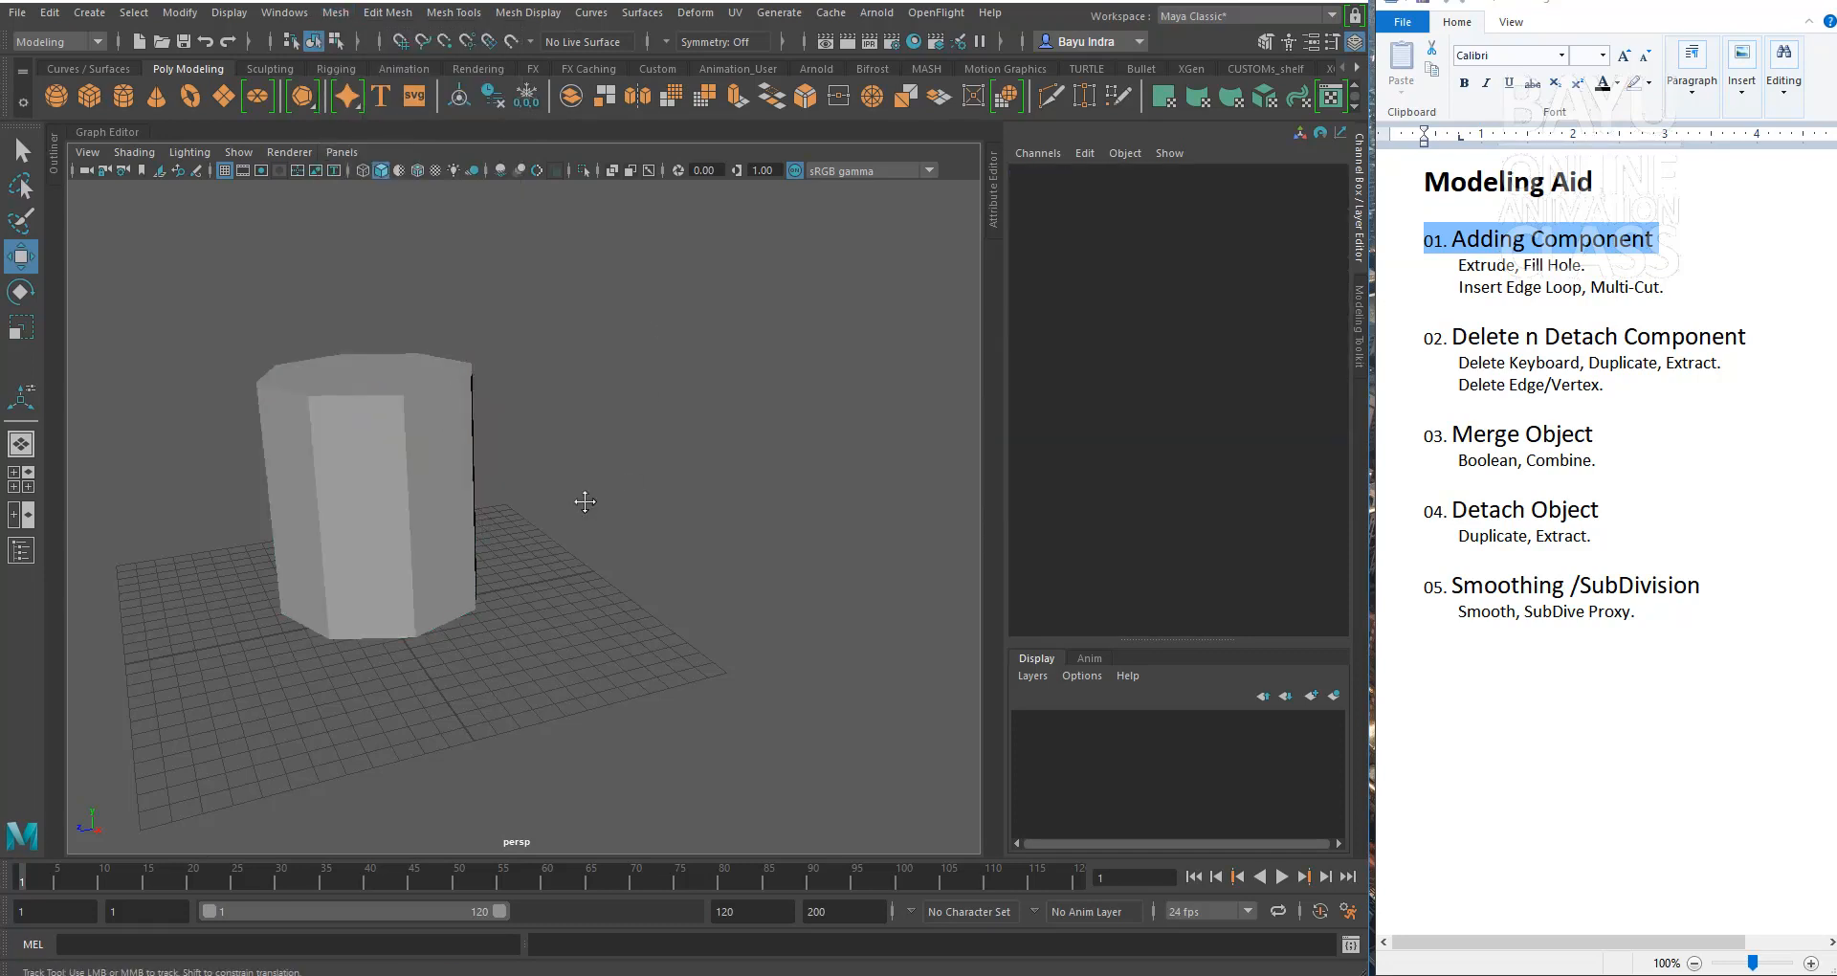
middle_click_drag(582, 508, 771, 365, "alt")
left_click_drag(771, 365, 502, 467)
middle_click_drag(746, 369, 689, 442, "alt")
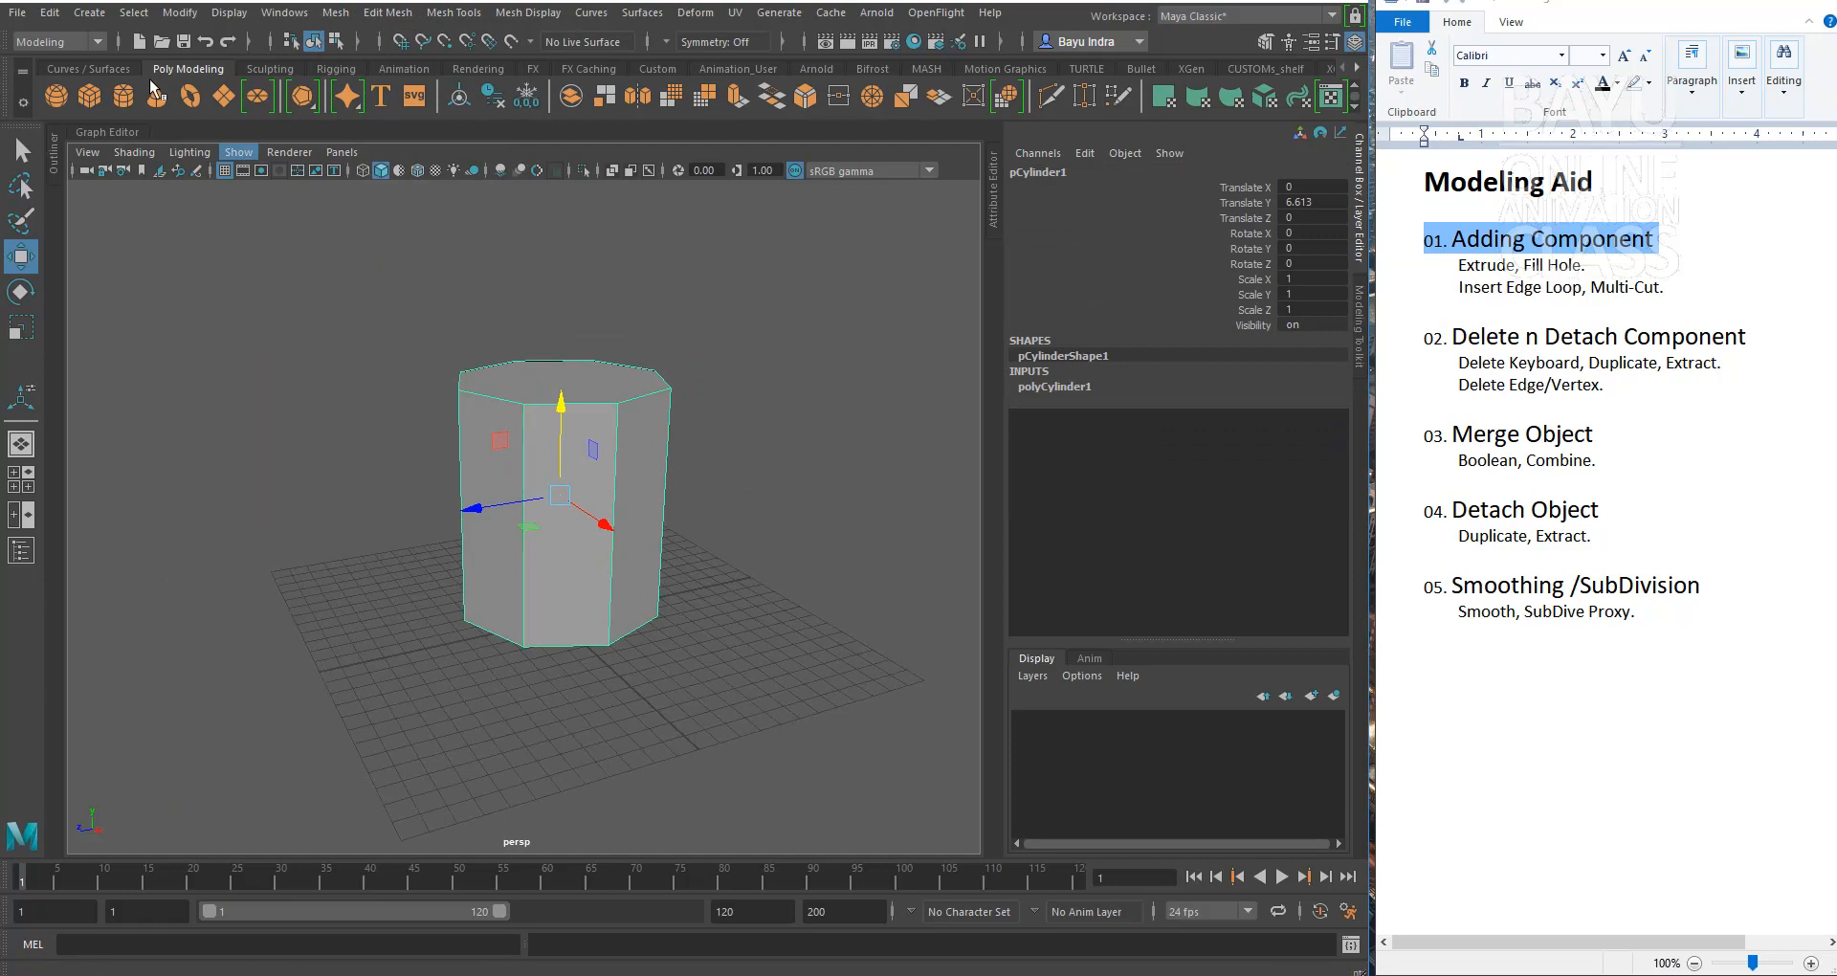
left_click(50, 17)
left_click(135, 302)
left_click_drag(382, 463, 59, 552, "alt")
middle_click_drag(382, 514, 547, 494, "alt")
left_click_drag(536, 508, 498, 489, "alt")
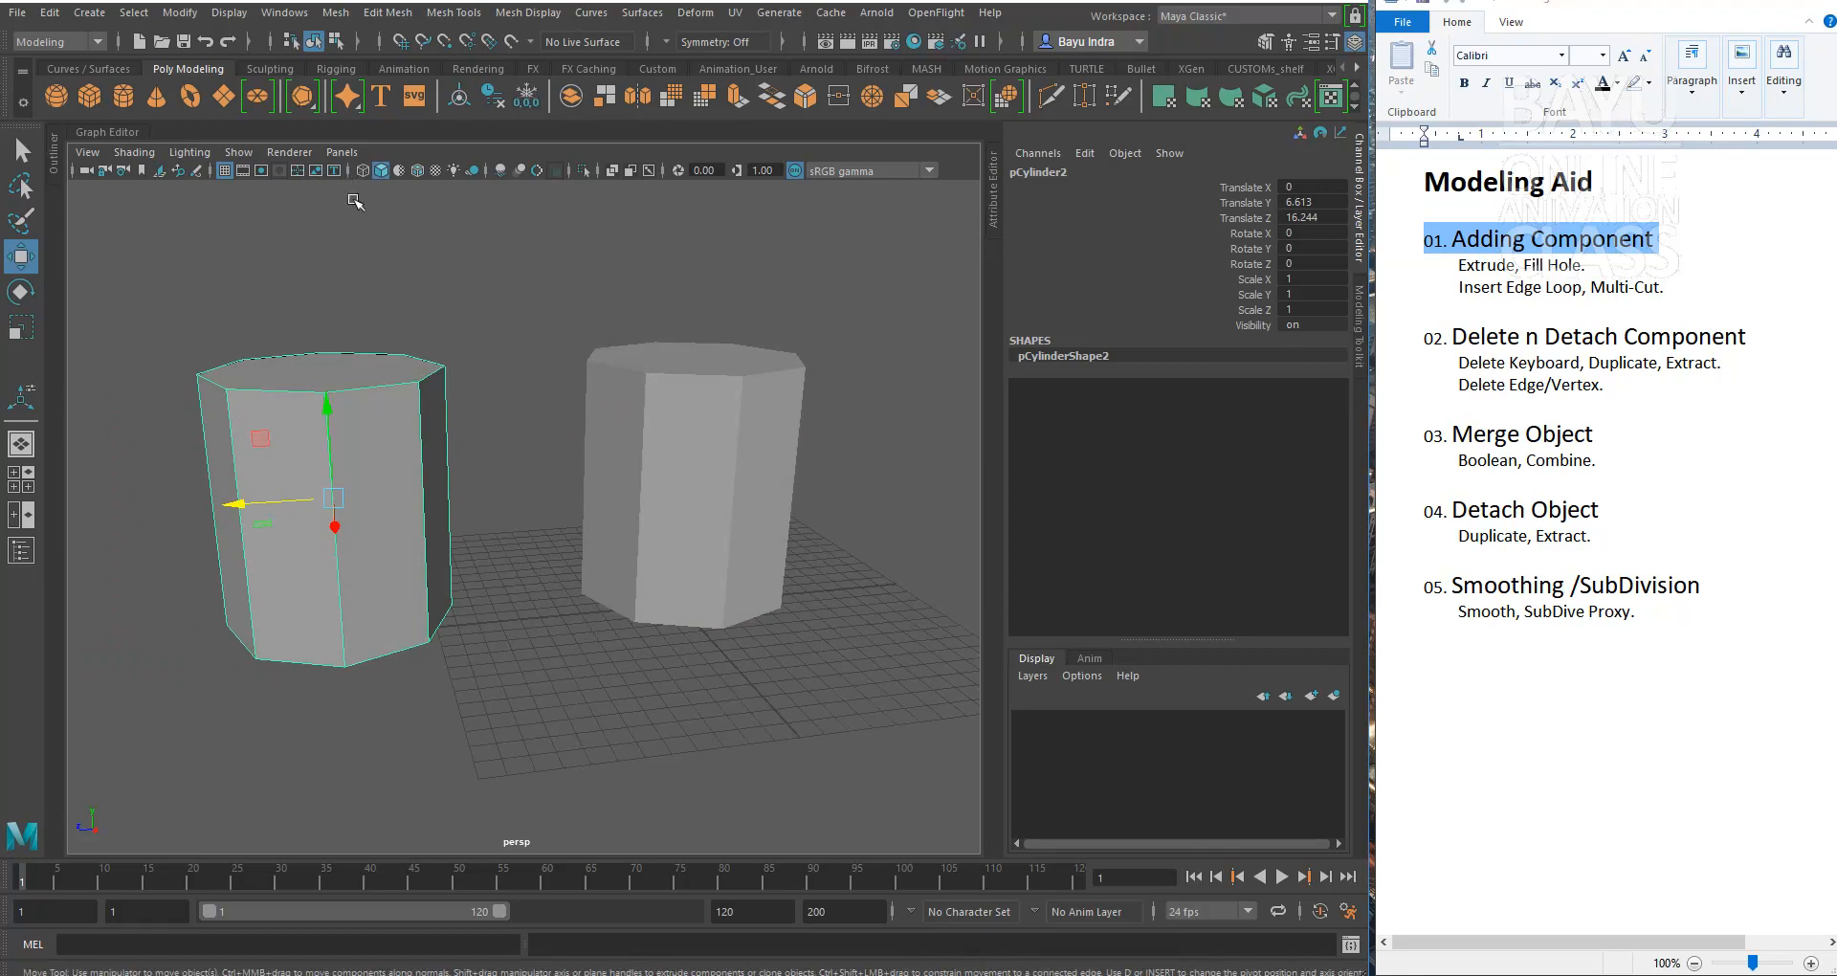
middle_click_drag(354, 257, 324, 292, "alt")
left_click_drag(324, 291, 318, 292, "alt")
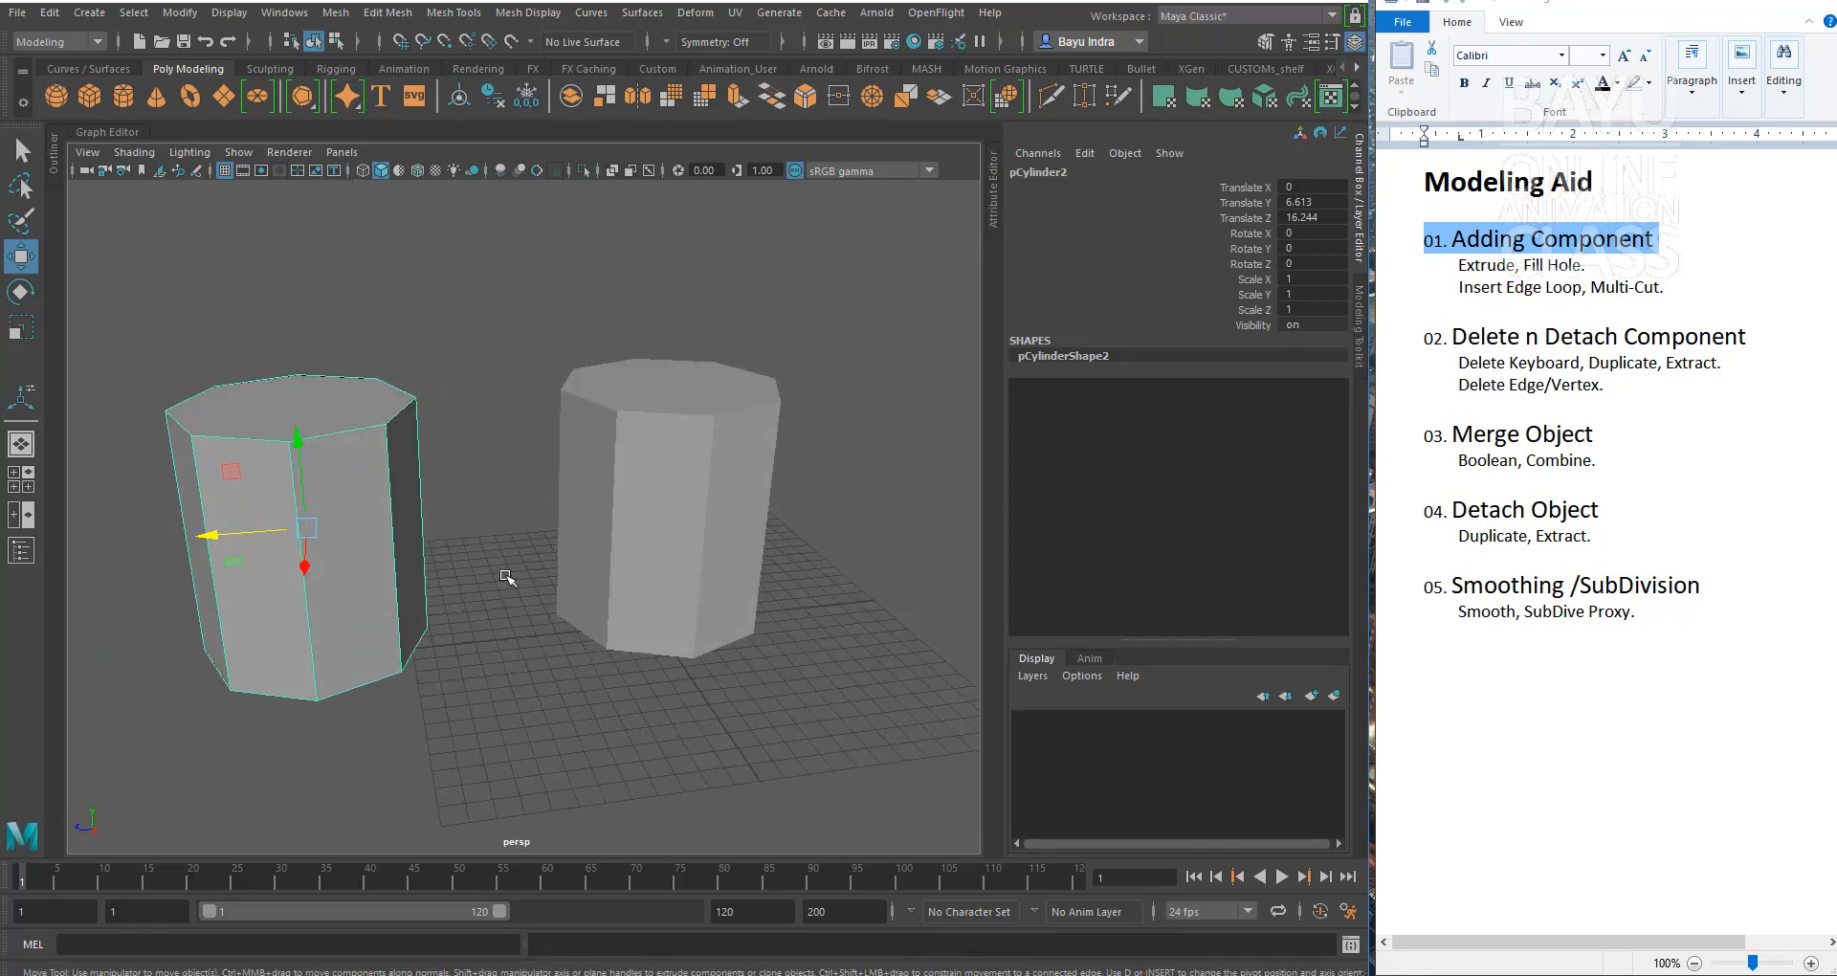
key("Delete")
Step: Extrude the cylinder's top face and scale the new face inward to about 0.85 to form a rim
left_click(656, 545)
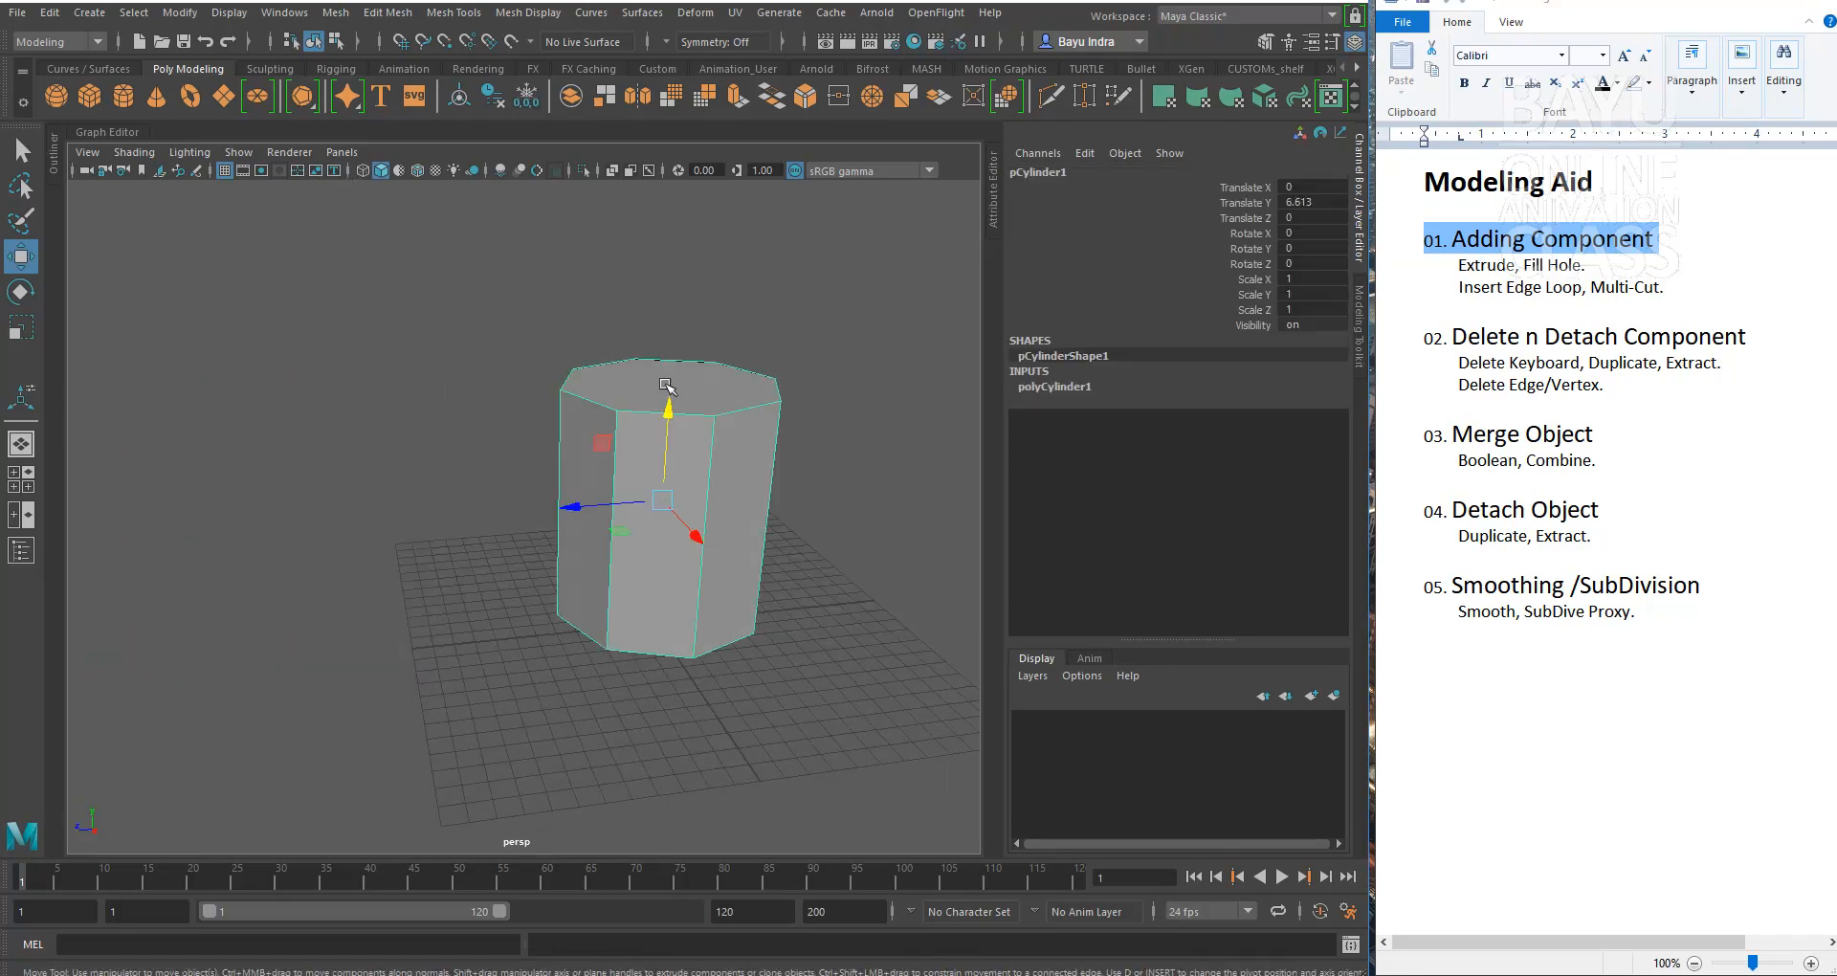
right_click(667, 387)
right_click_drag(667, 415, 669, 439)
middle_click_drag(699, 520, 539, 519, "alt")
left_click_drag(552, 417, 554, 428, "alt")
left_click(534, 399)
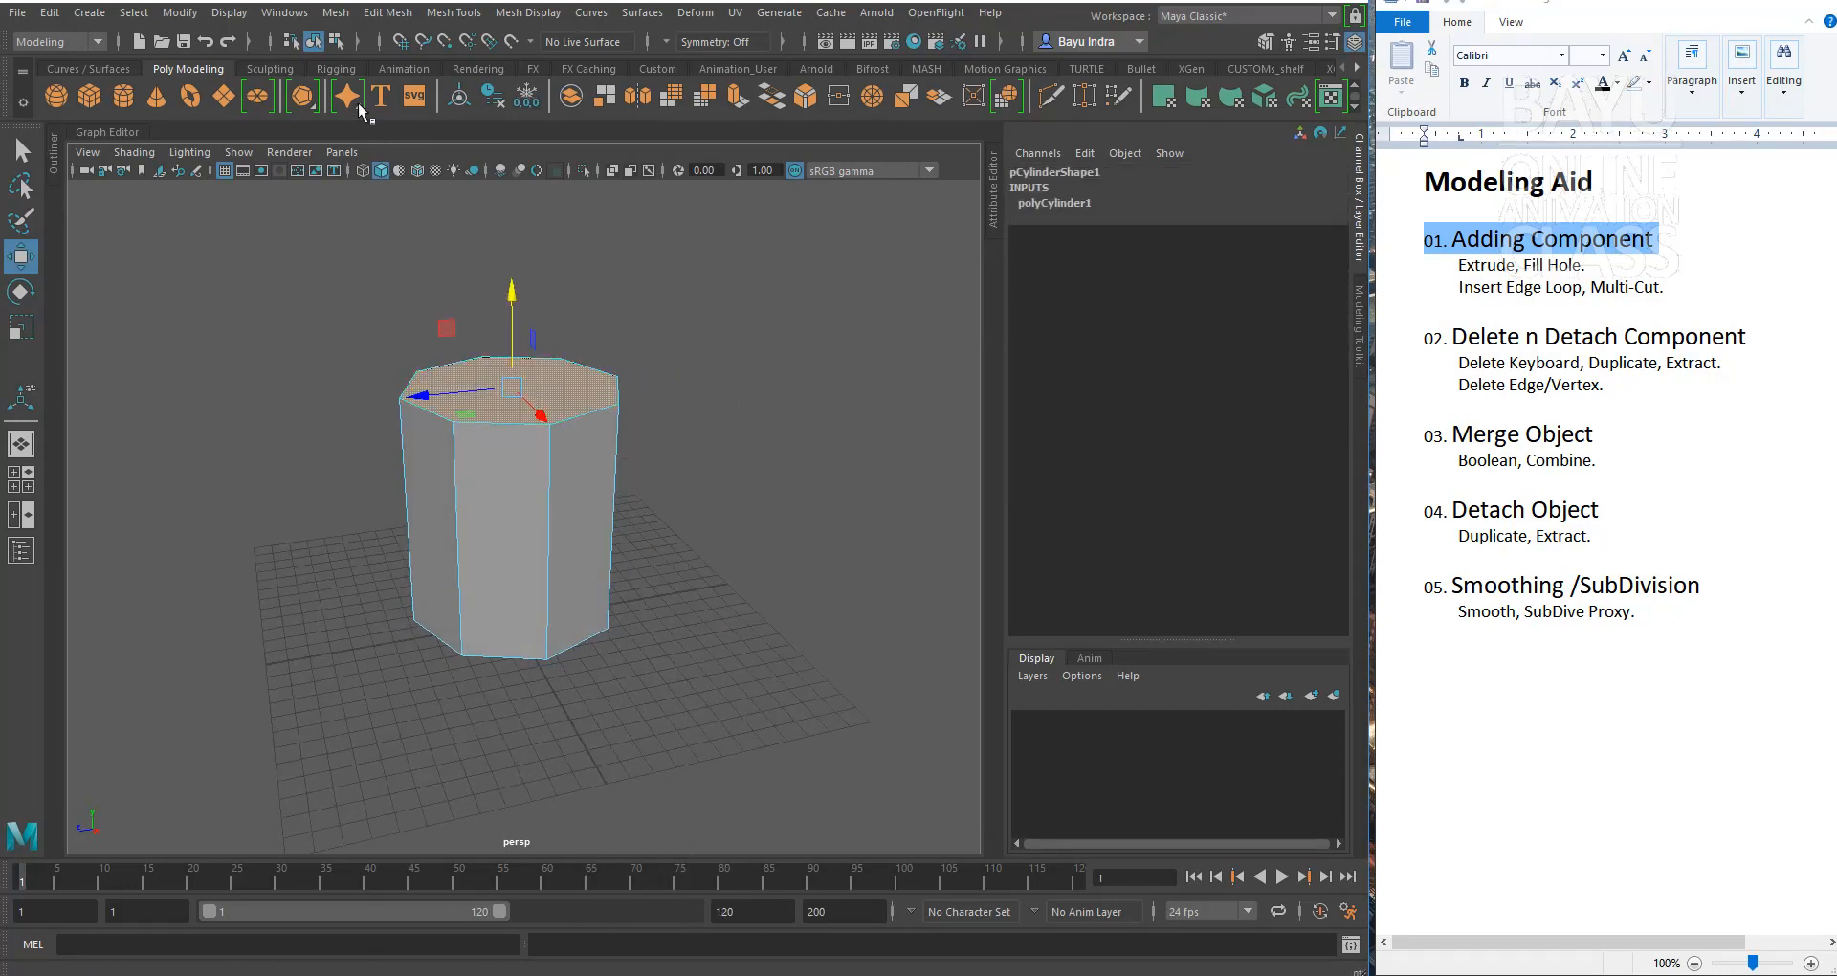
left_click(386, 12)
left_click(465, 186)
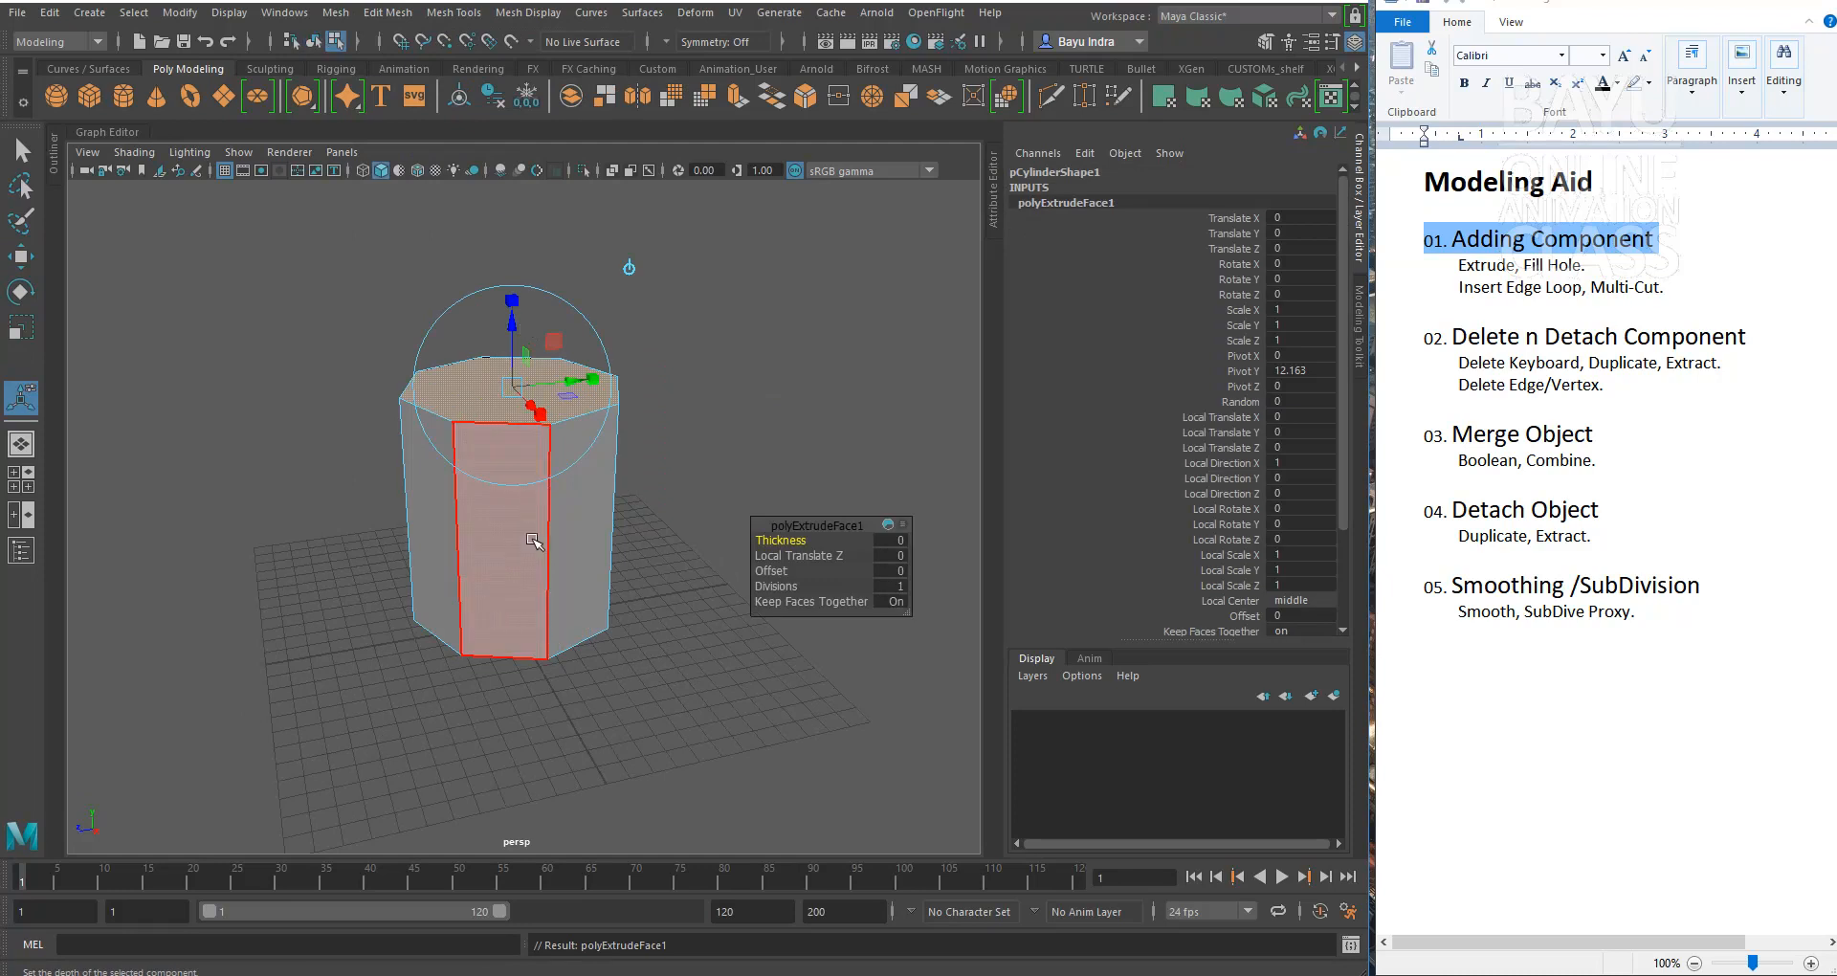
left_click_drag(521, 507, 572, 557, "alt")
right_click_drag(572, 557, 623, 521, "alt")
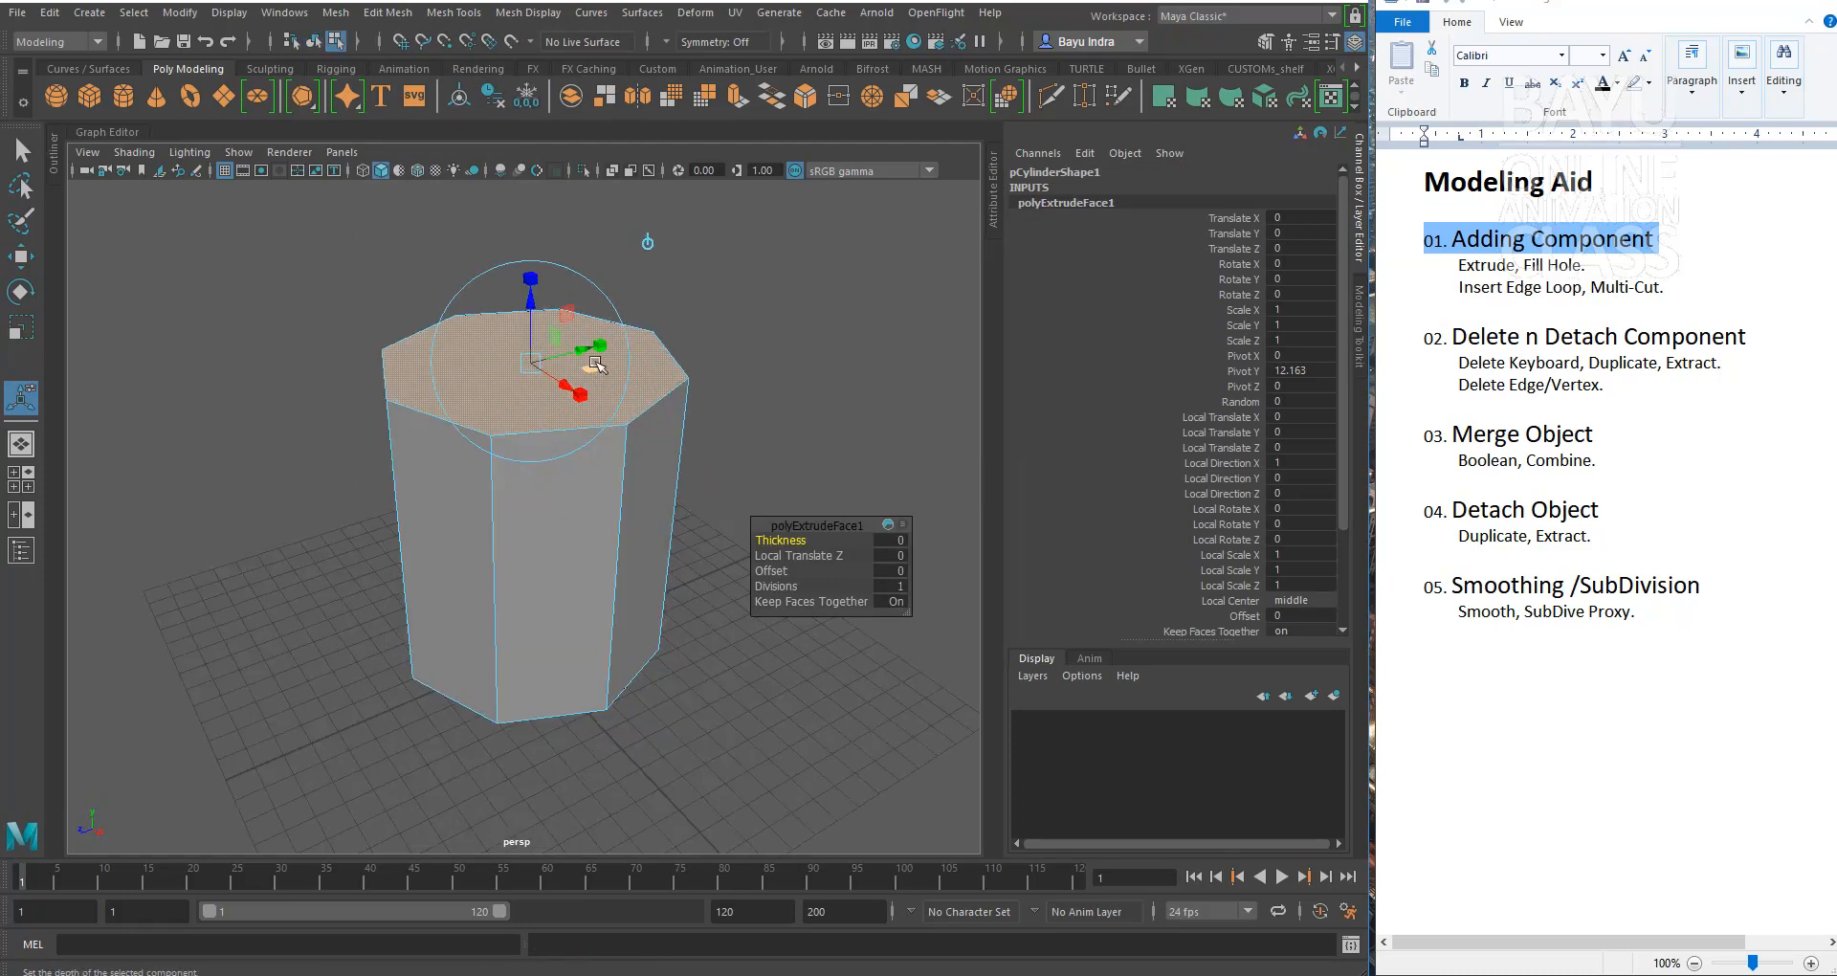
left_click_drag(595, 365, 532, 365)
Step: In wireframe display, extrude the inset top face about 9.57 units down into the cylinder to hollow it out
key("4")
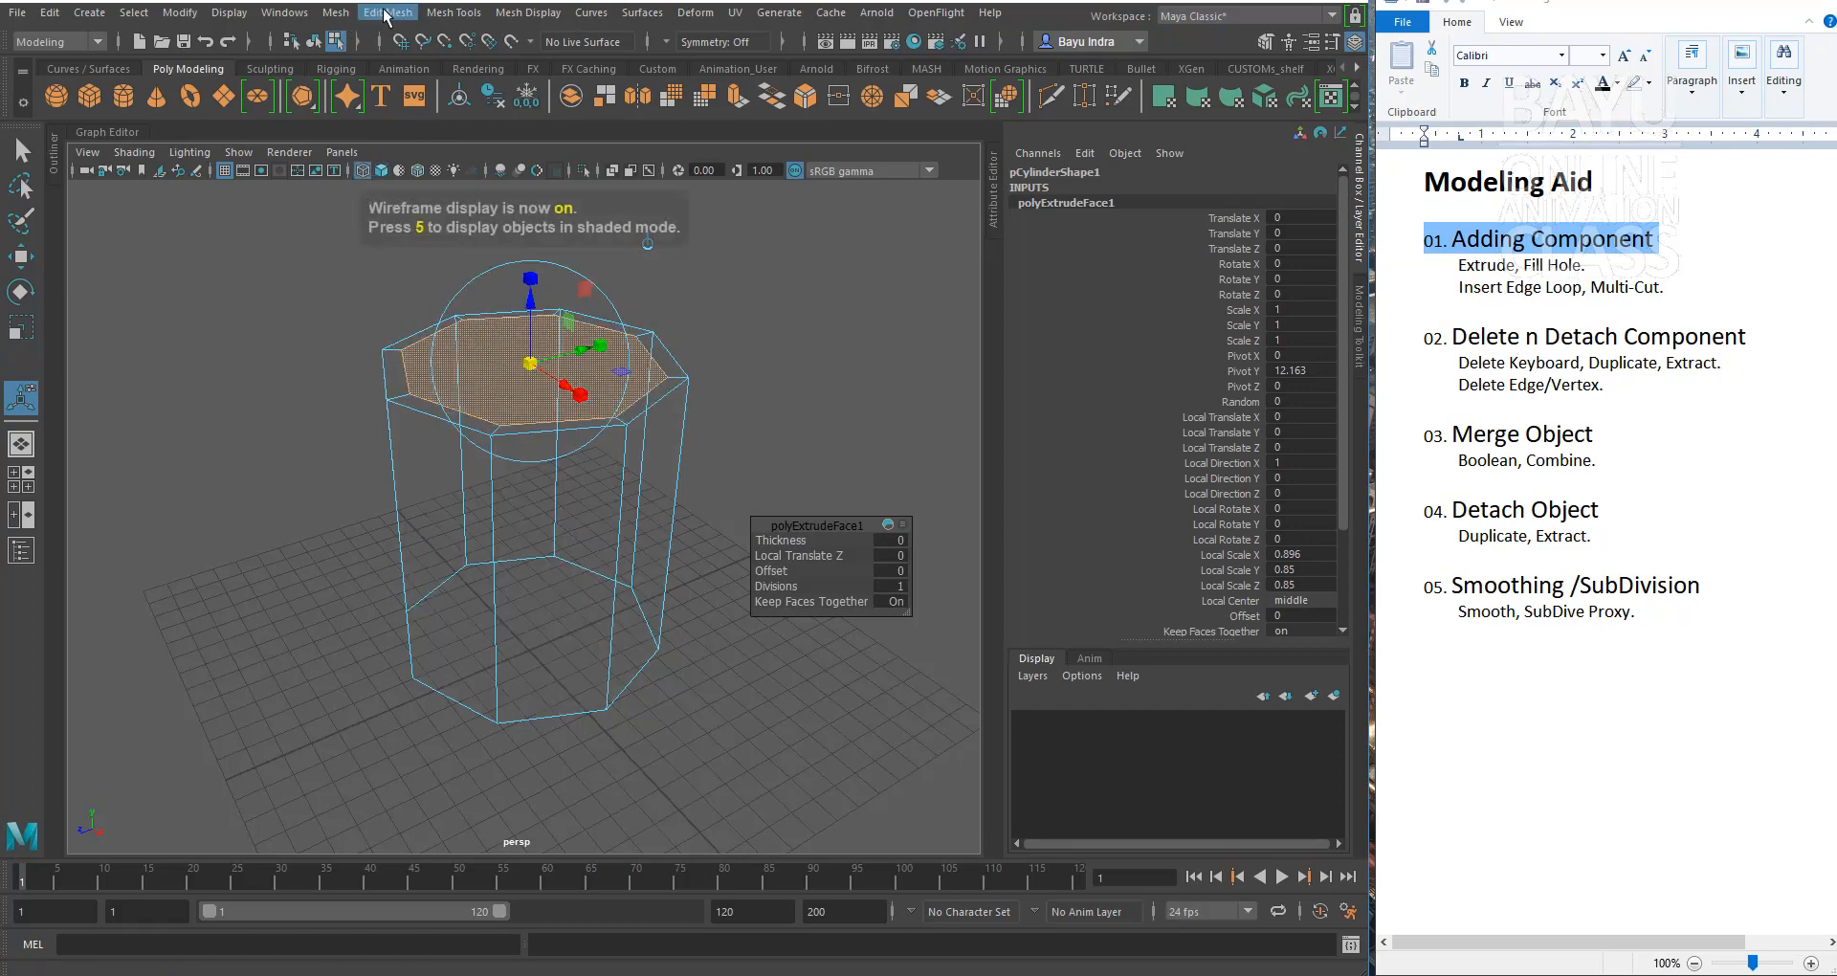
left_click(380, 14)
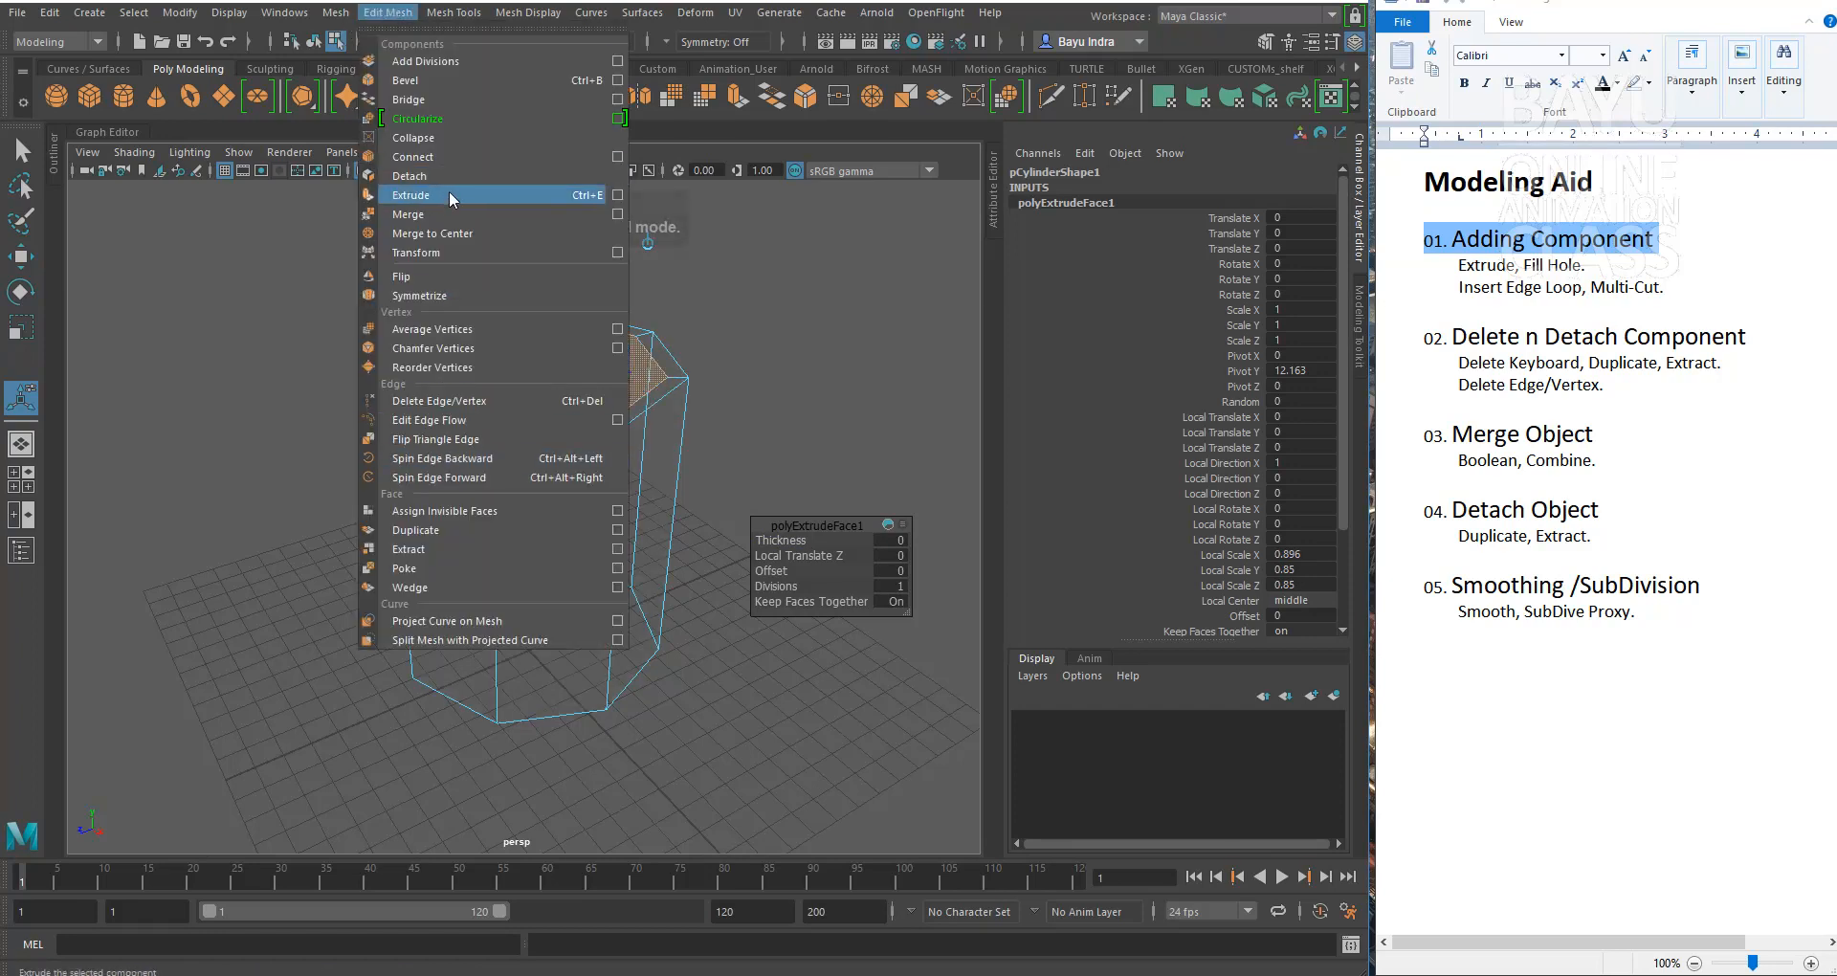
left_click(450, 196)
left_click_drag(531, 257, 612, 505)
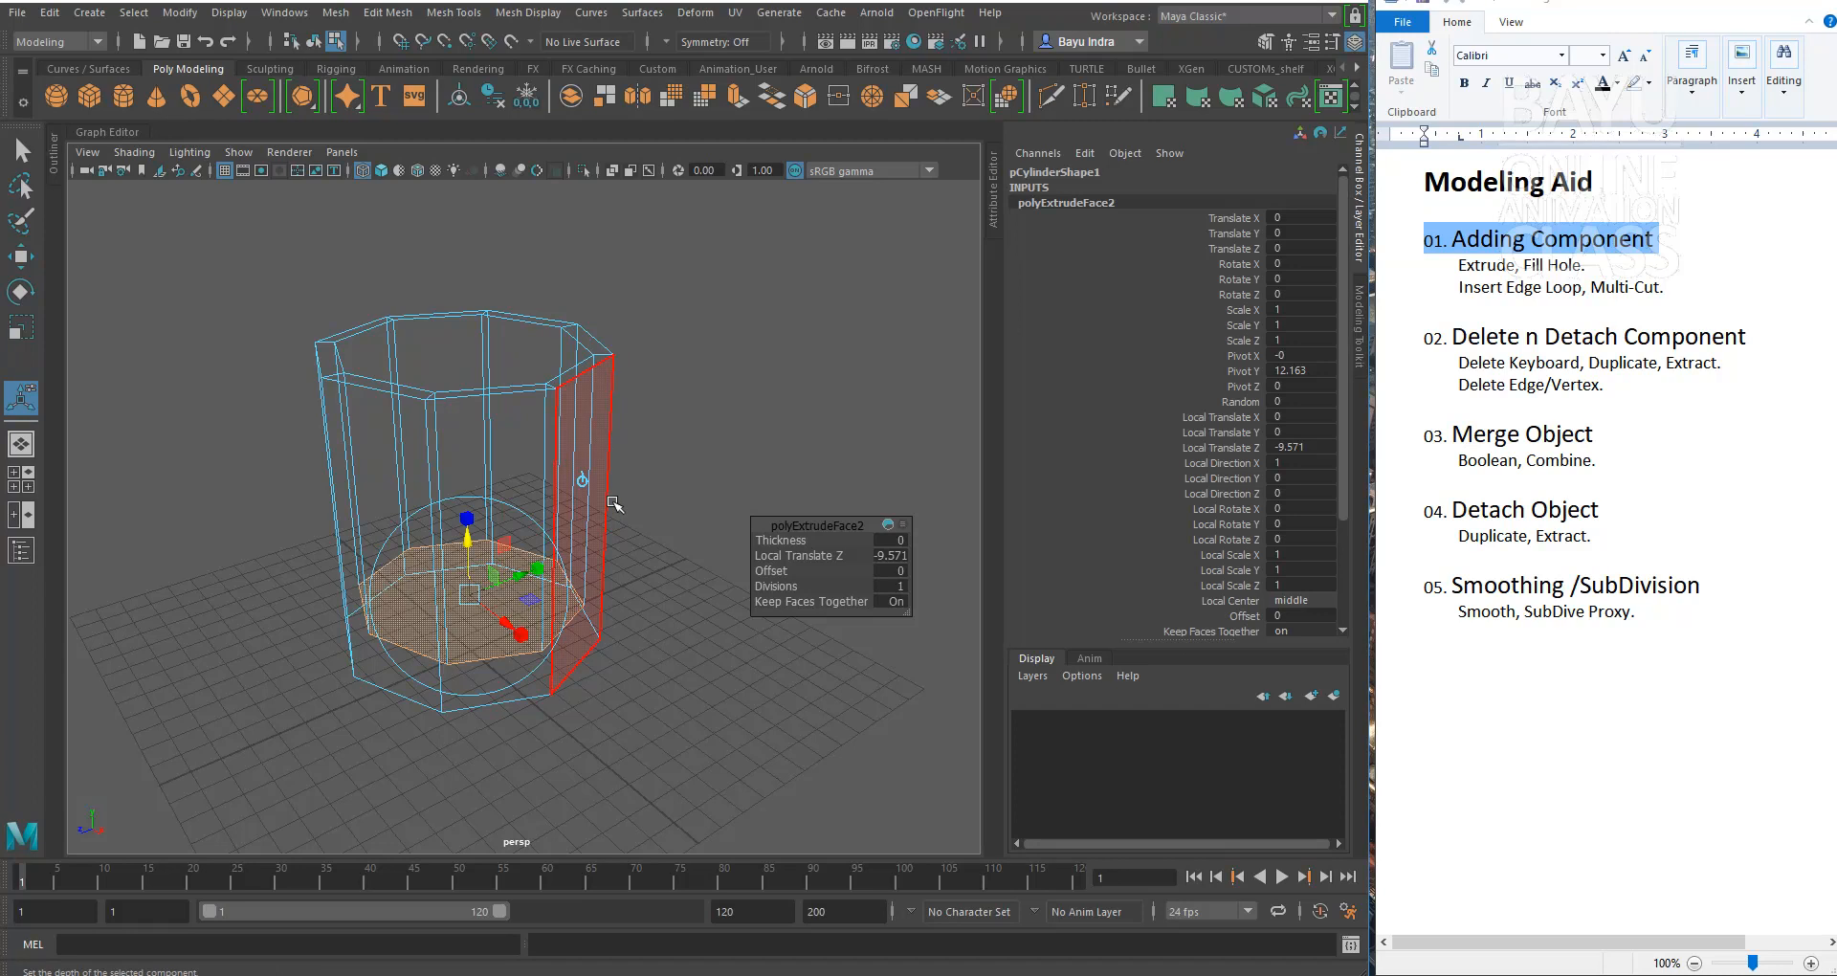
key("w")
middle_click_drag(488, 498, 582, 450, "alt")
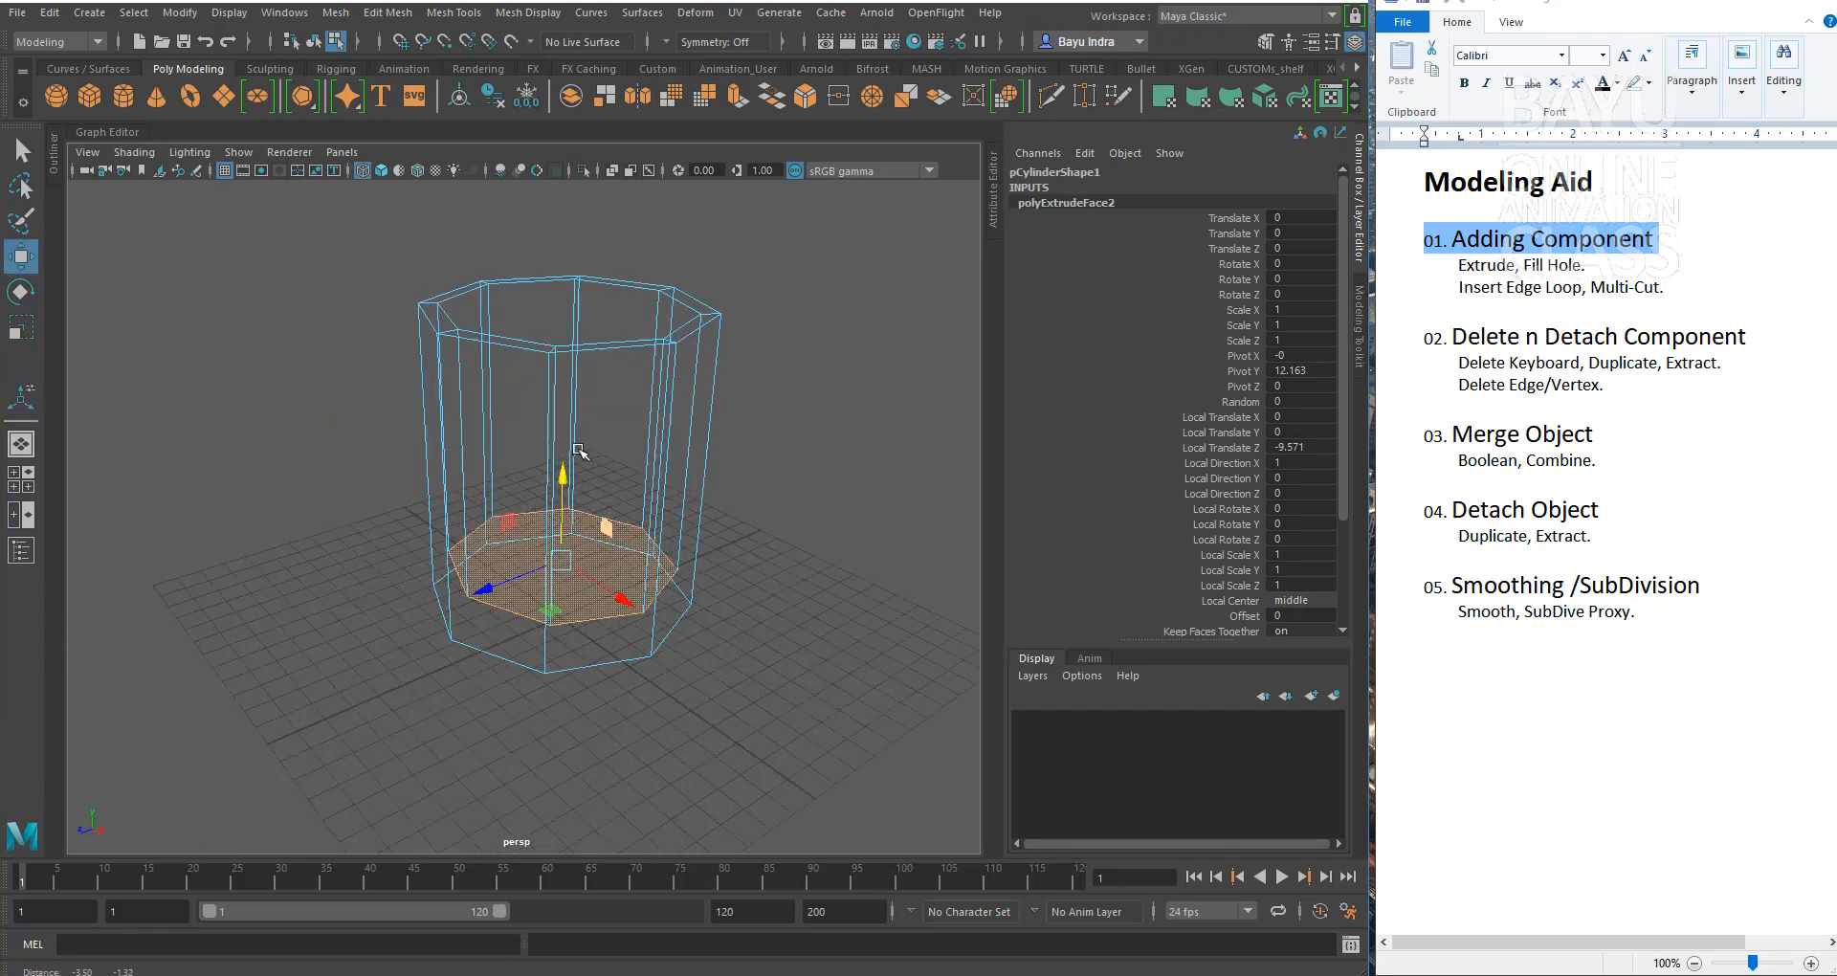
Step: Duplicate the hollow cylinder in object mode and move the copy along Z to a Translate Z of about 12.7
right_click_drag(617, 364, 672, 341)
left_click_drag(791, 508, 660, 471, "alt")
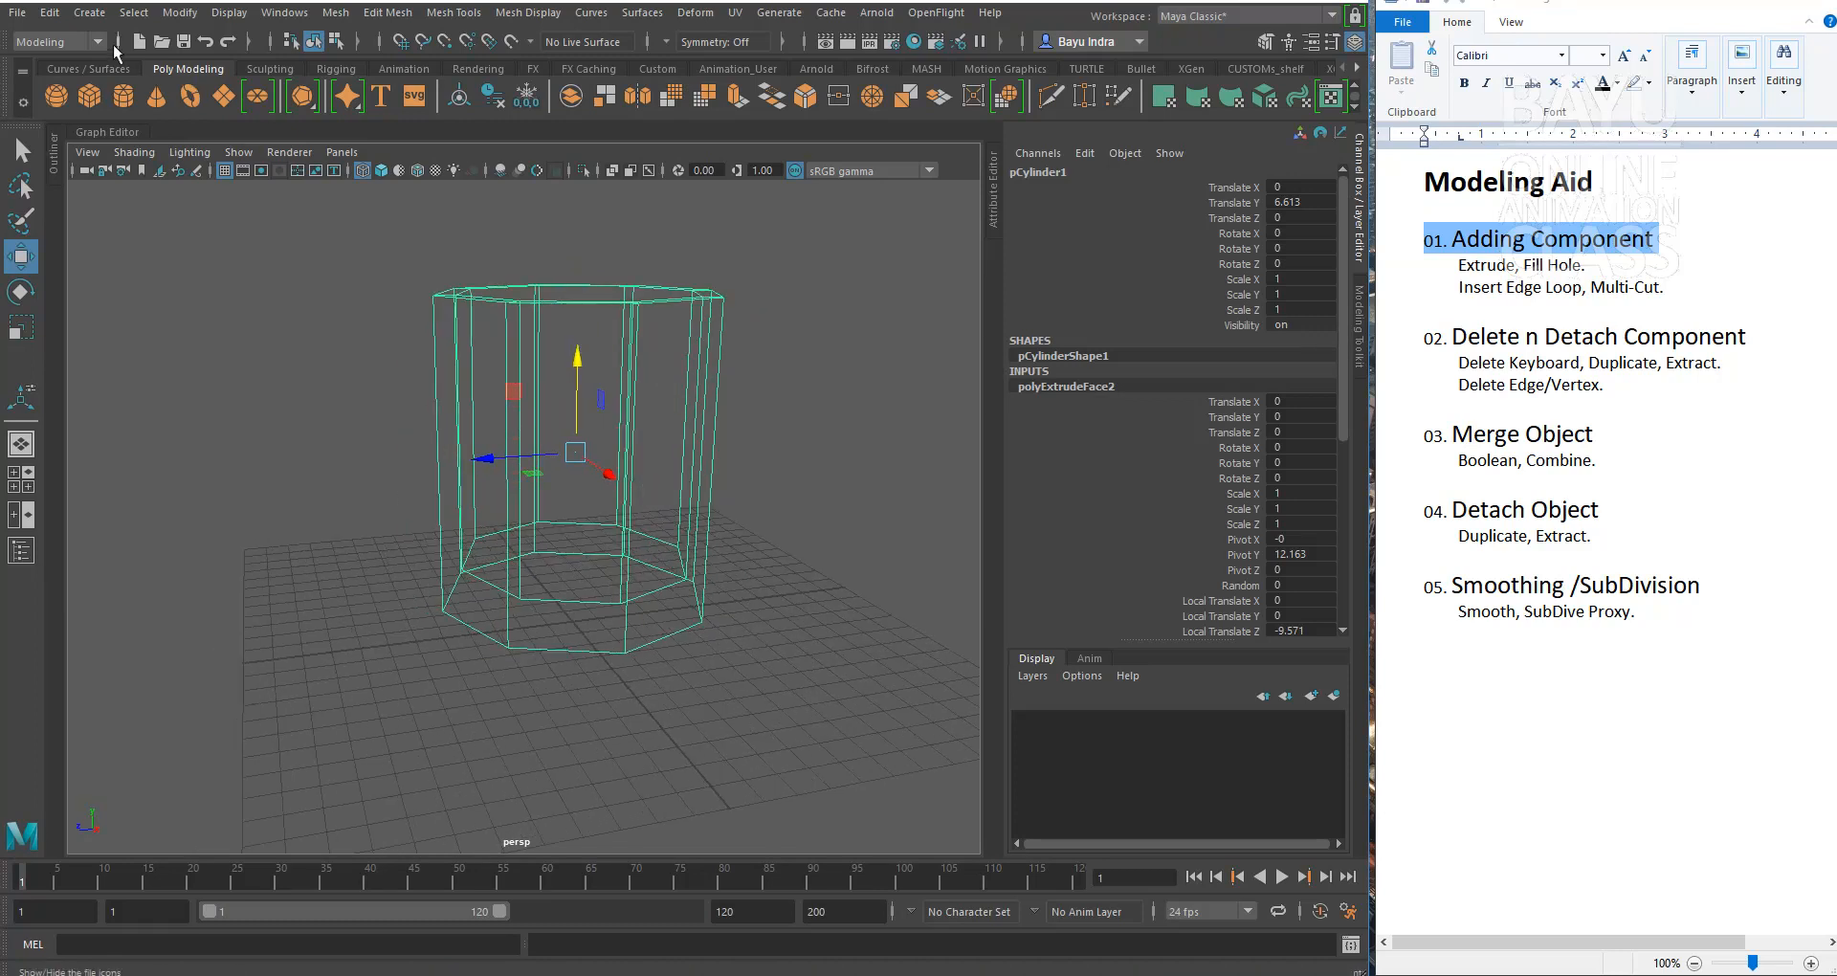
left_click(63, 12)
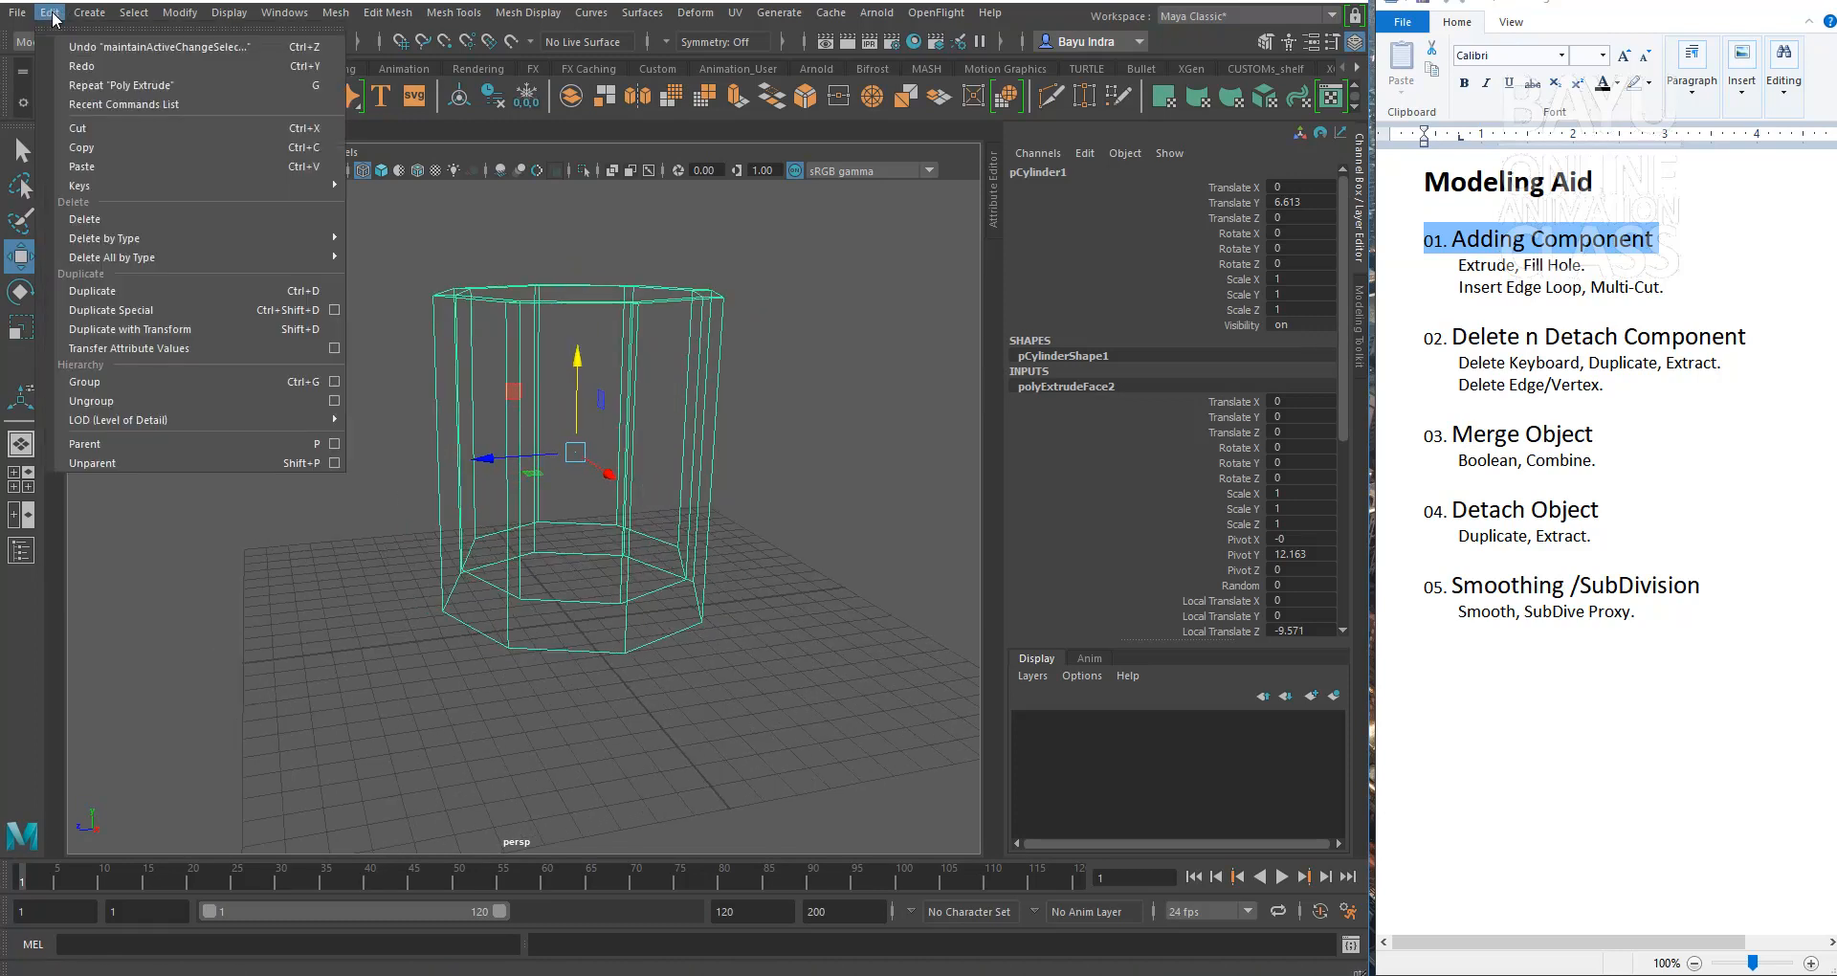
left_click(158, 289)
left_click_drag(570, 498, 548, 555, "alt")
left_click_drag(484, 491, 128, 525)
middle_click_drag(349, 547, 647, 525, "alt")
left_click_drag(542, 565, 484, 520, "alt")
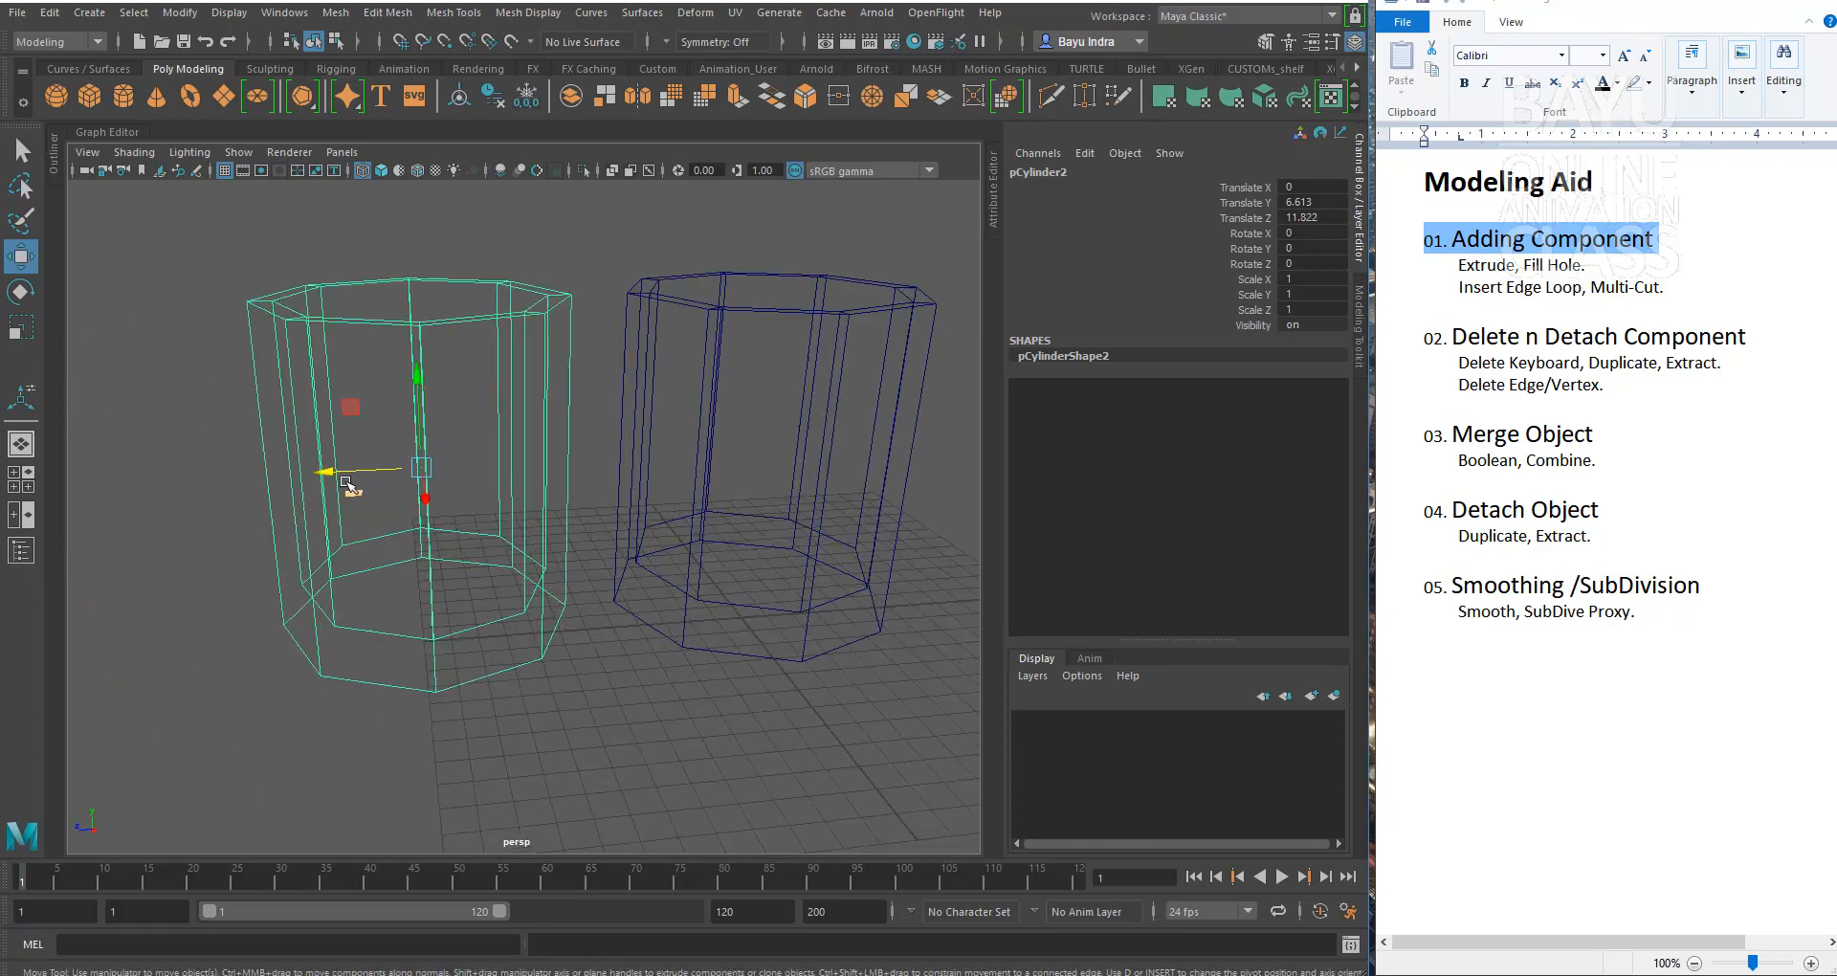
left_click_drag(325, 471, 298, 472)
middle_click_drag(646, 501, 529, 517, "alt")
Step: Apply Smooth to the duplicated hollow cylinder, then return to the Move tool in shaded display
left_click(376, 251)
left_click(340, 467)
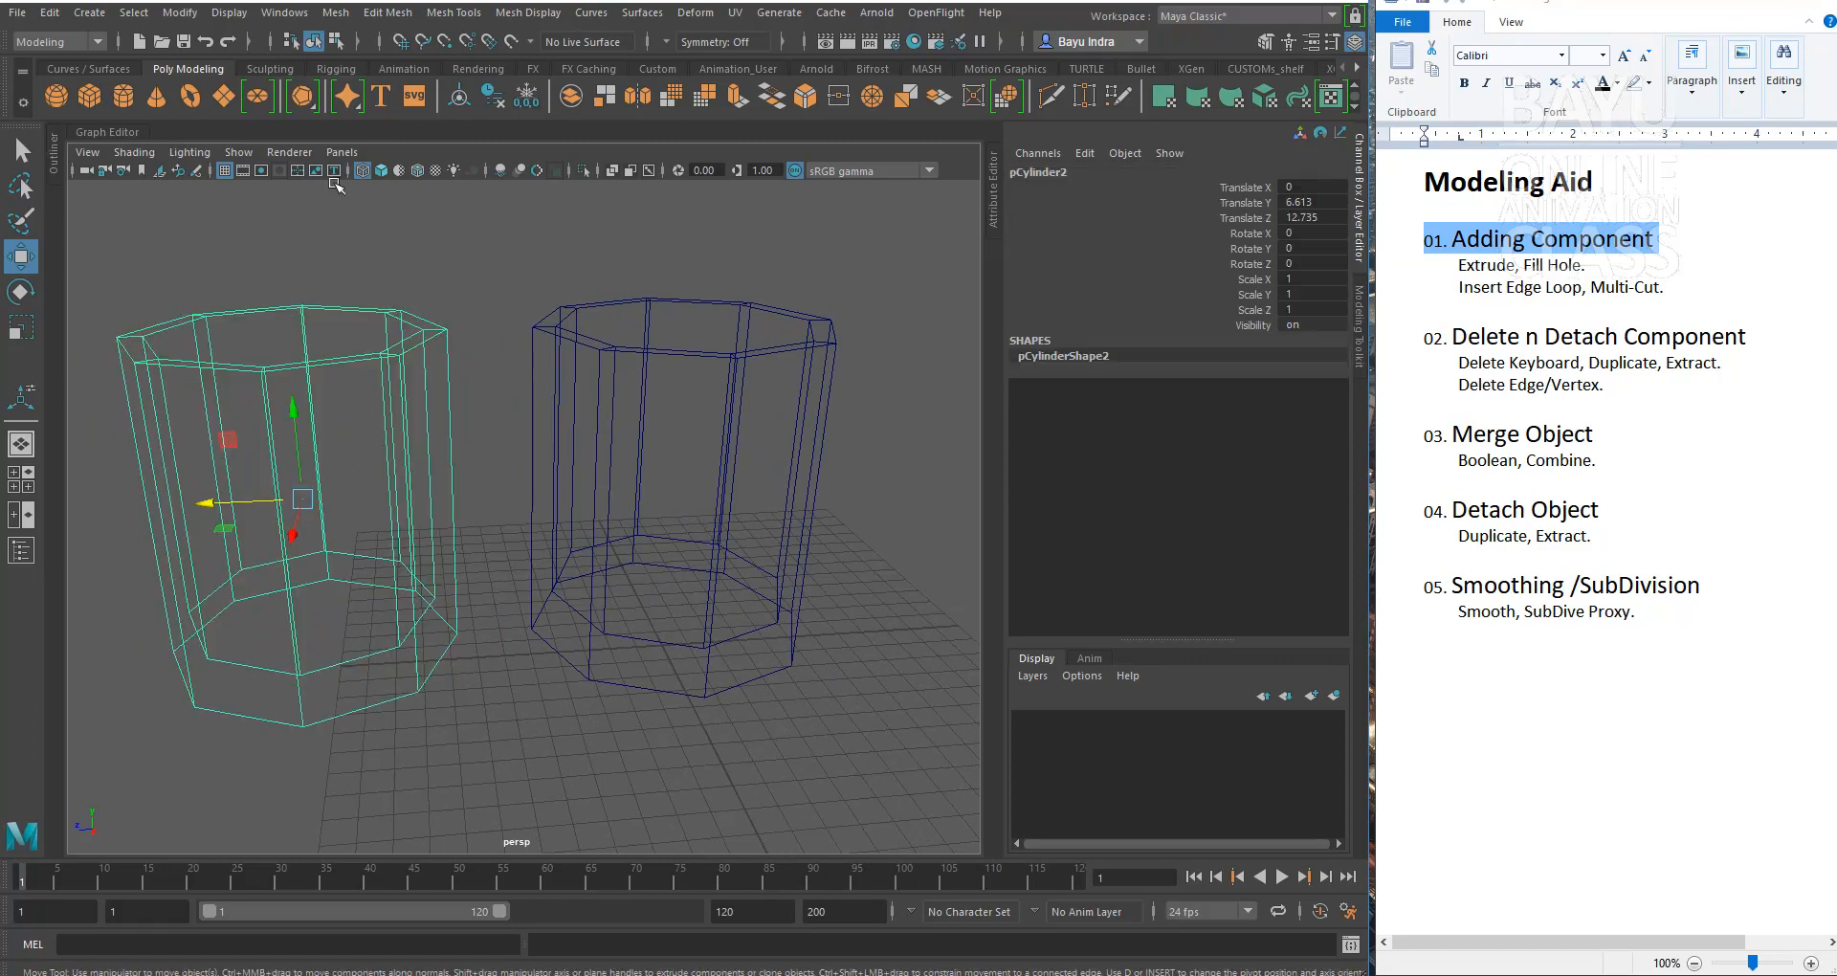
left_click(335, 13)
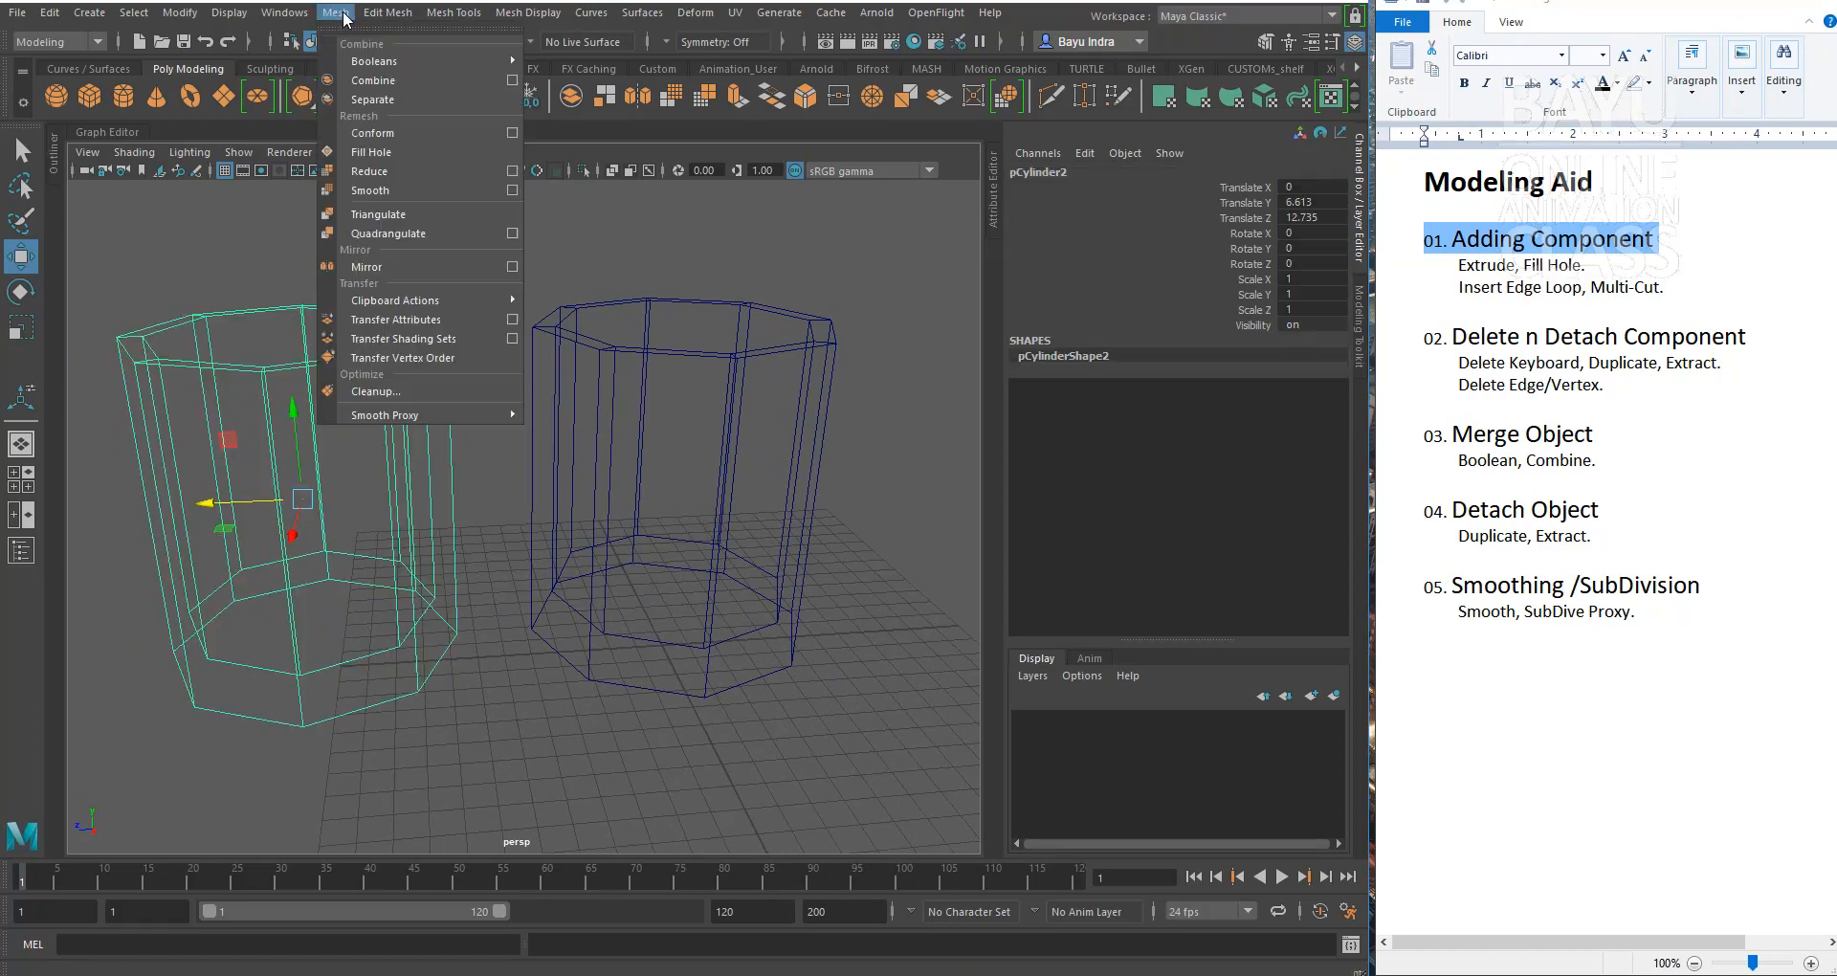
left_click(410, 190)
left_click_drag(287, 612, 458, 582, "alt")
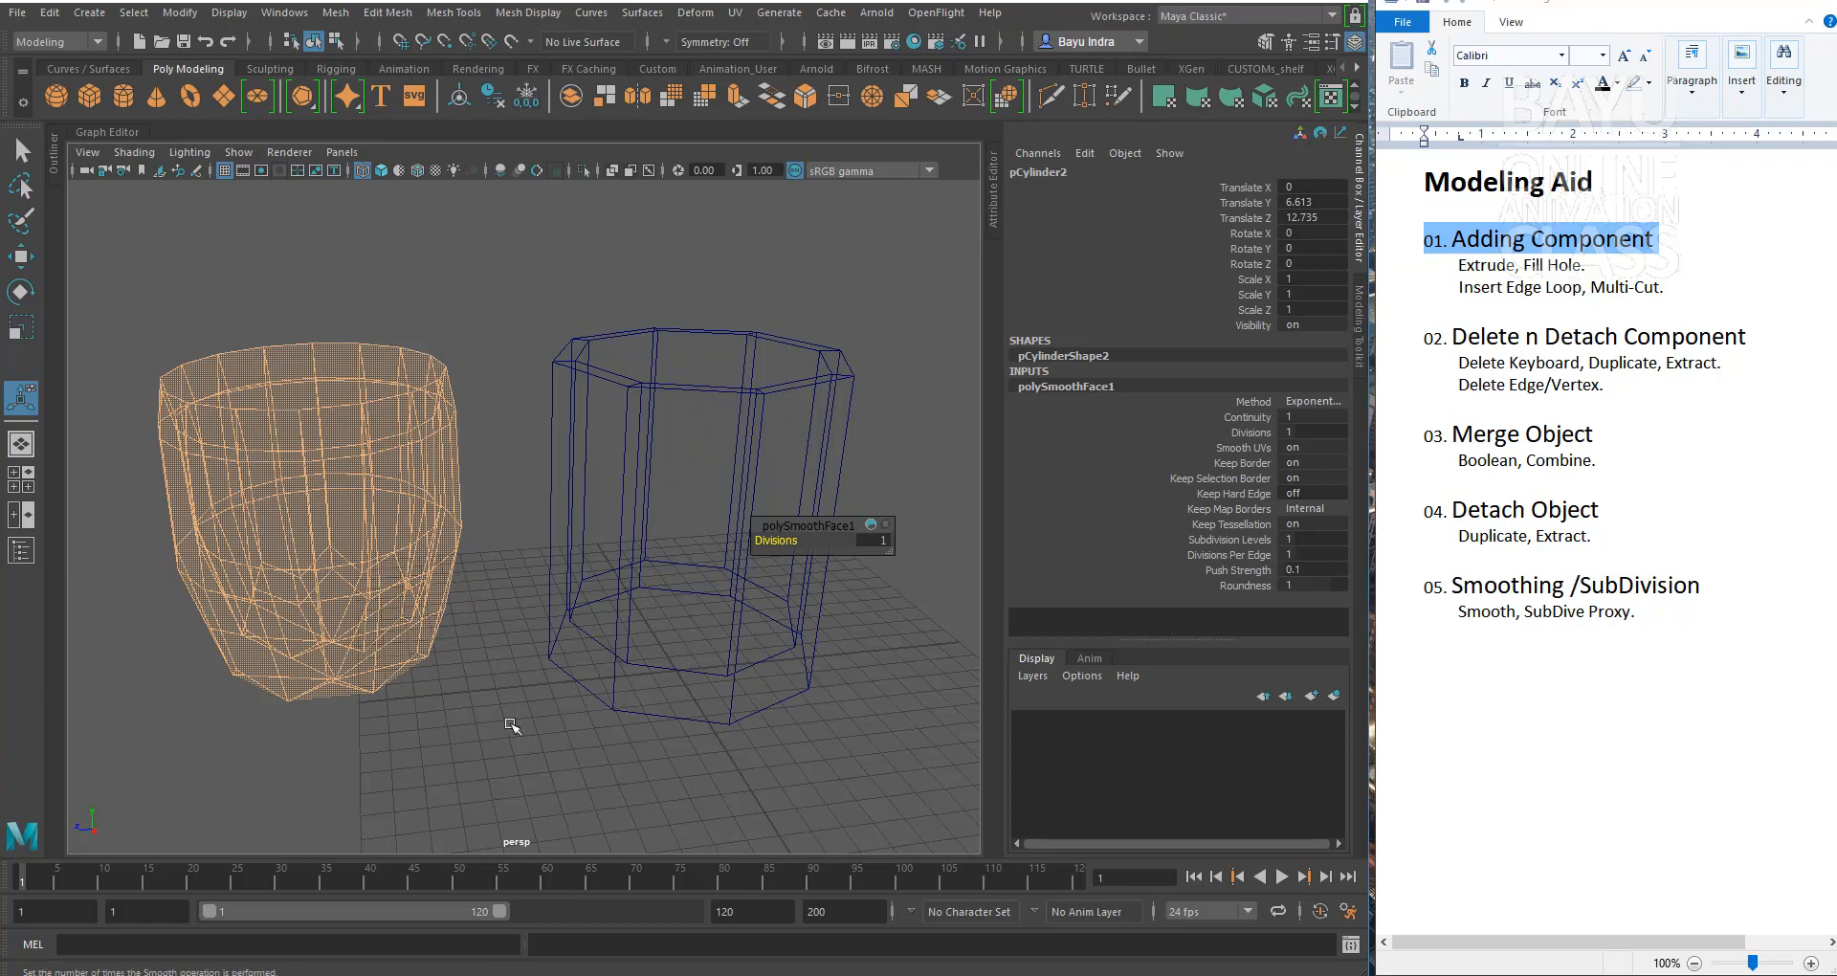
key("w")
left_click(469, 679)
left_click_drag(414, 562, 393, 612, "alt")
key("5")
mouse_move(450, 727)
left_mouse_down("alt")
mouse_move(472, 756)
mouse_move(626, 560)
left_mouse_up("alt")
Step: Apply Subdiv Proxy to the original cylinder with 2 Division Levels, Mirror Behavior None and the proxy shader set to Keep
left_click(612, 550)
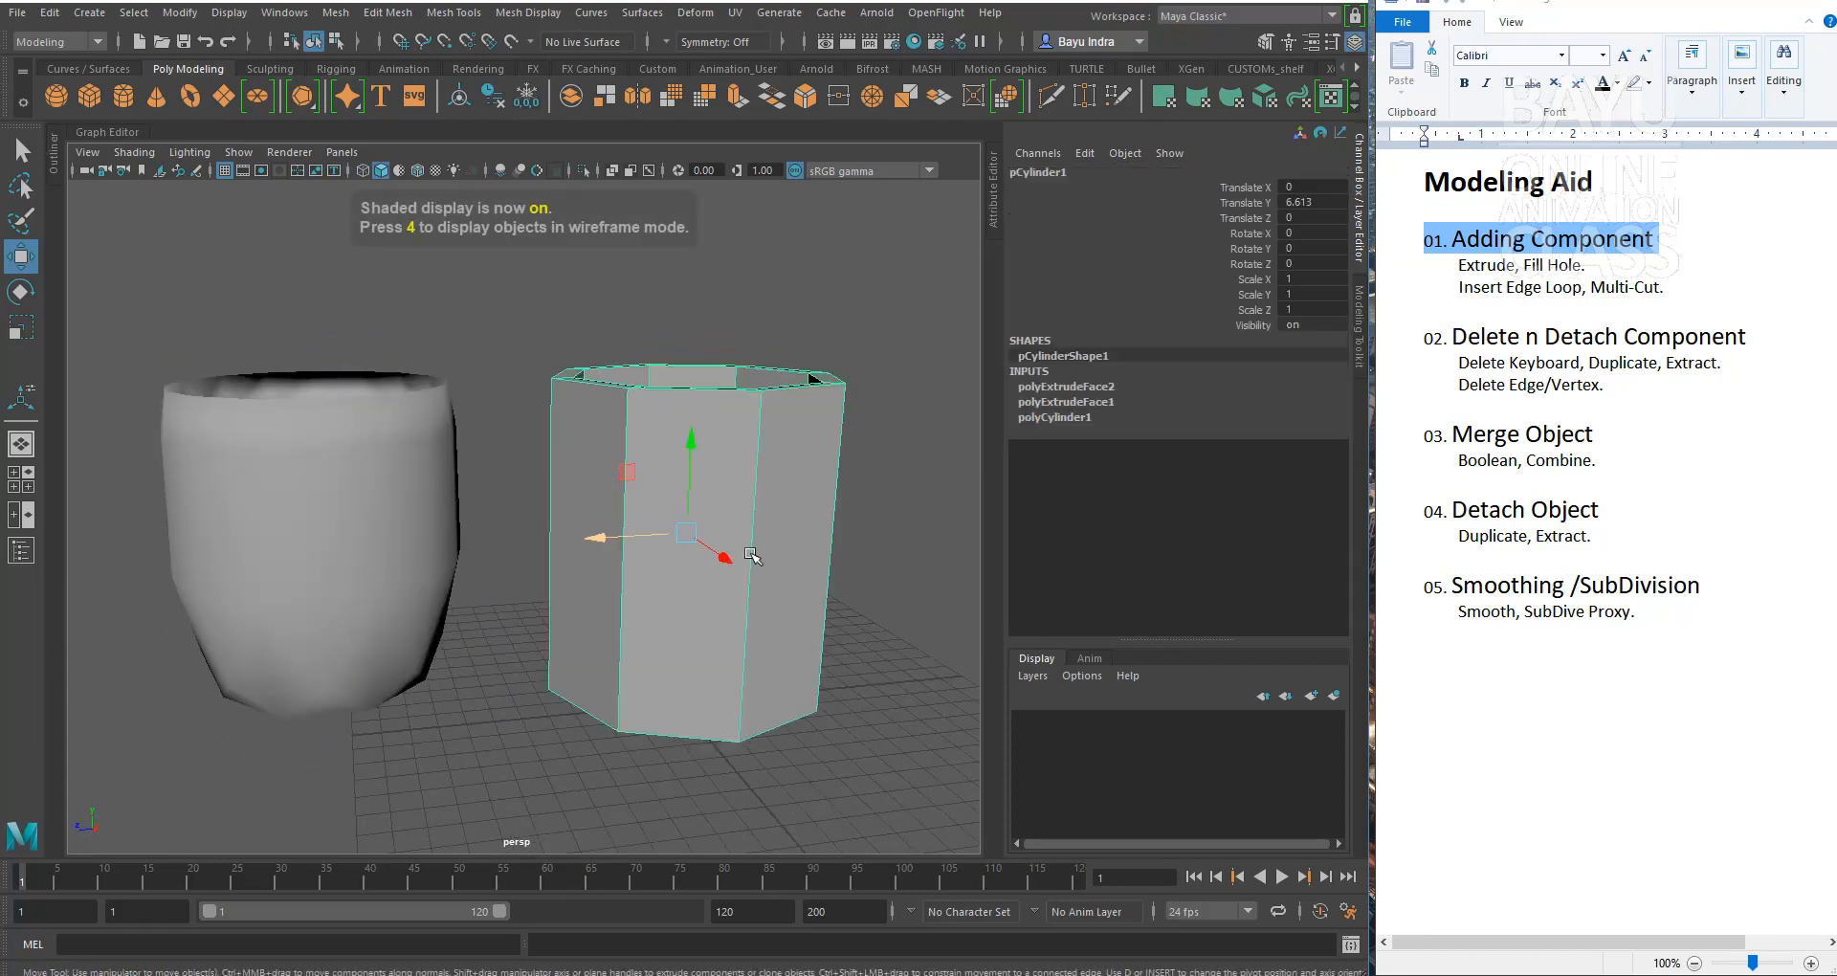
key("f")
left_click(336, 12)
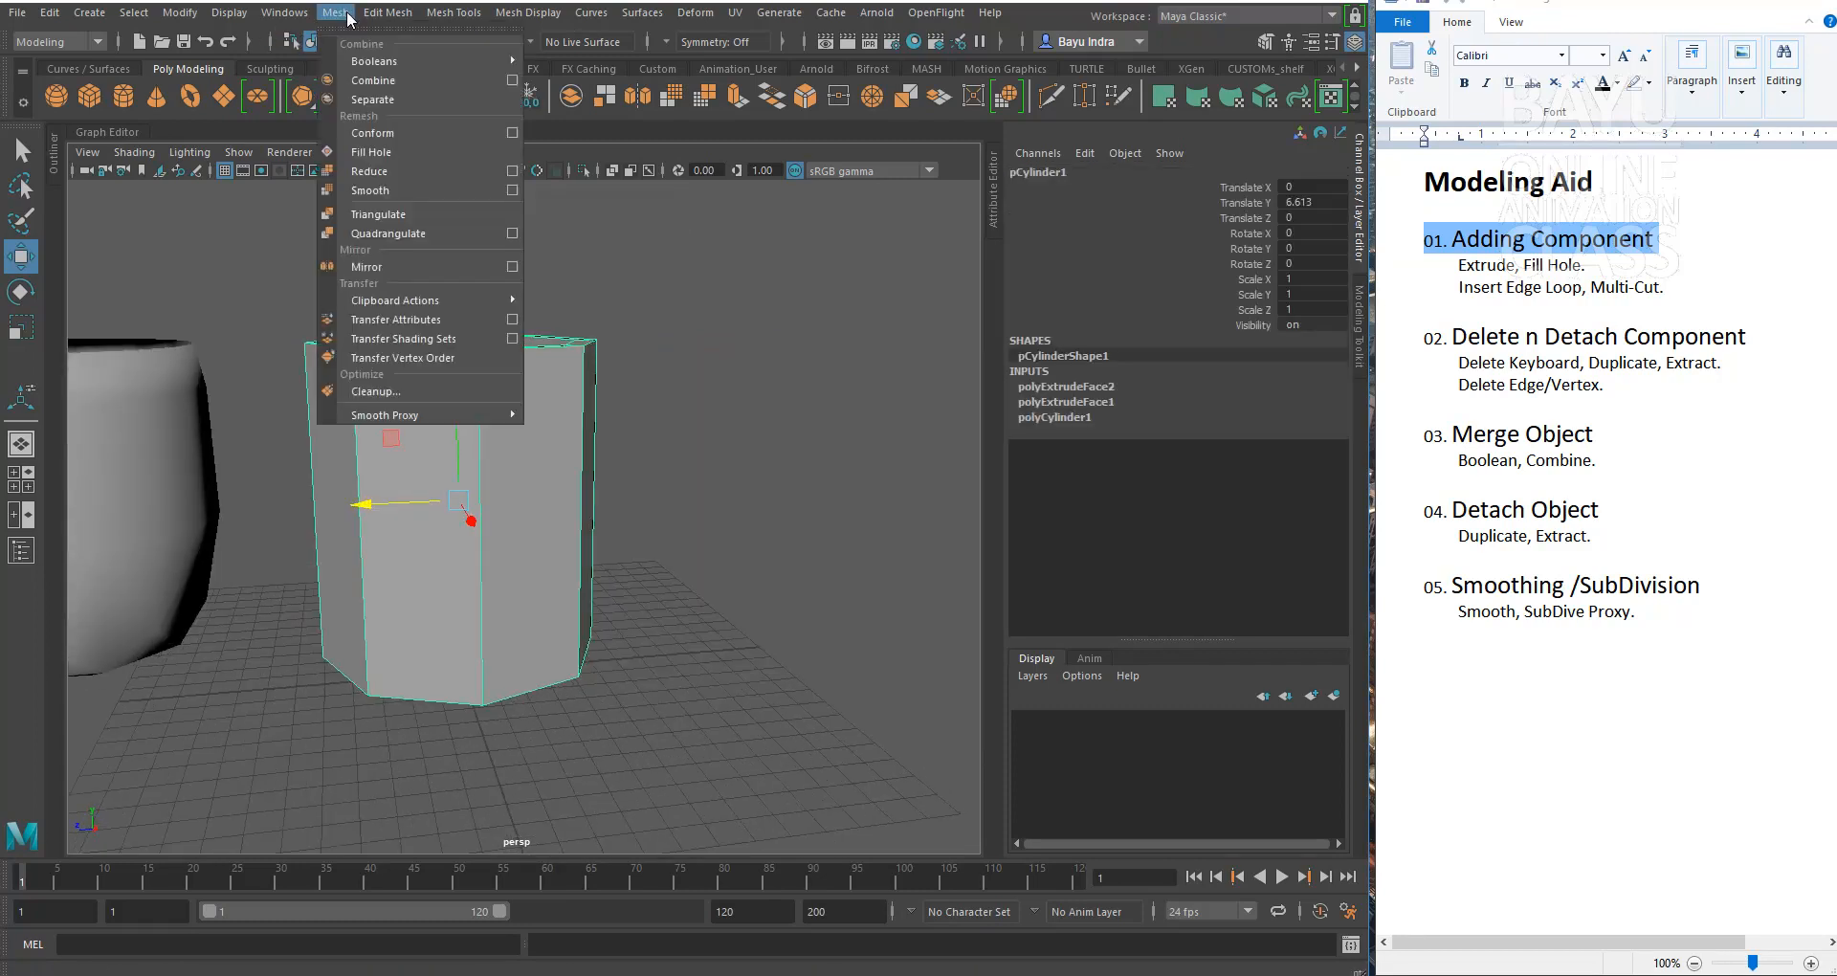
mouse_move(464, 421)
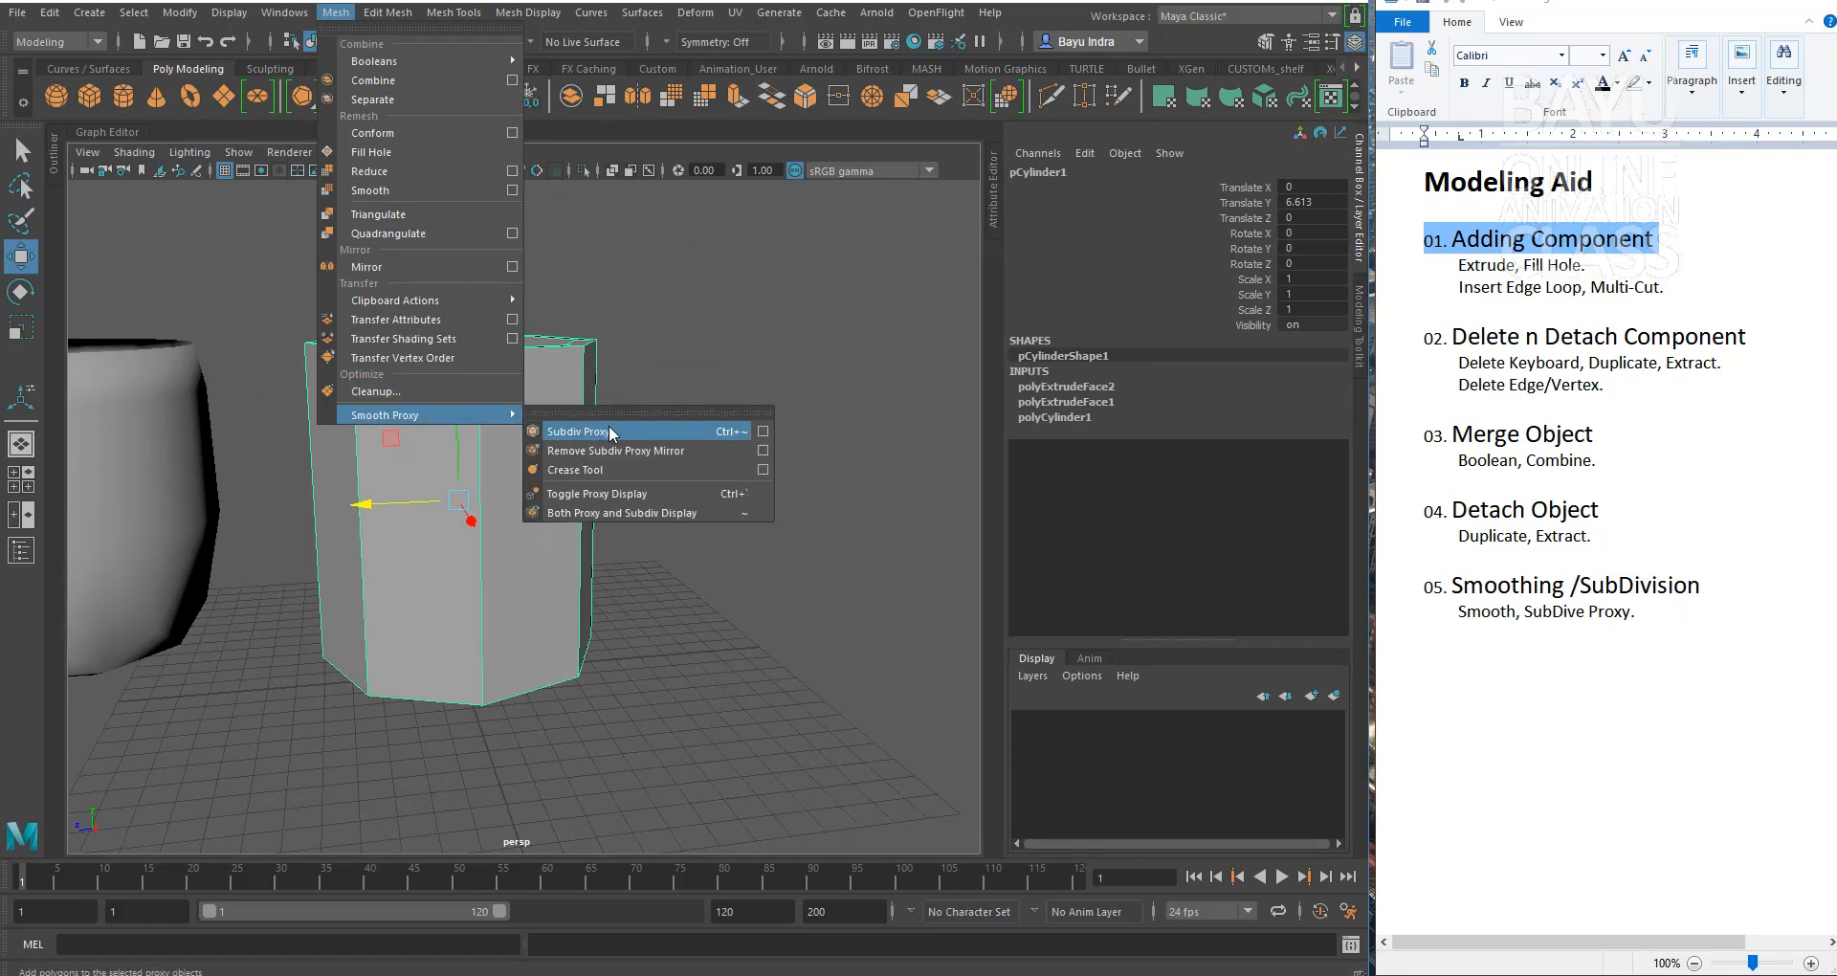
left_click(762, 432)
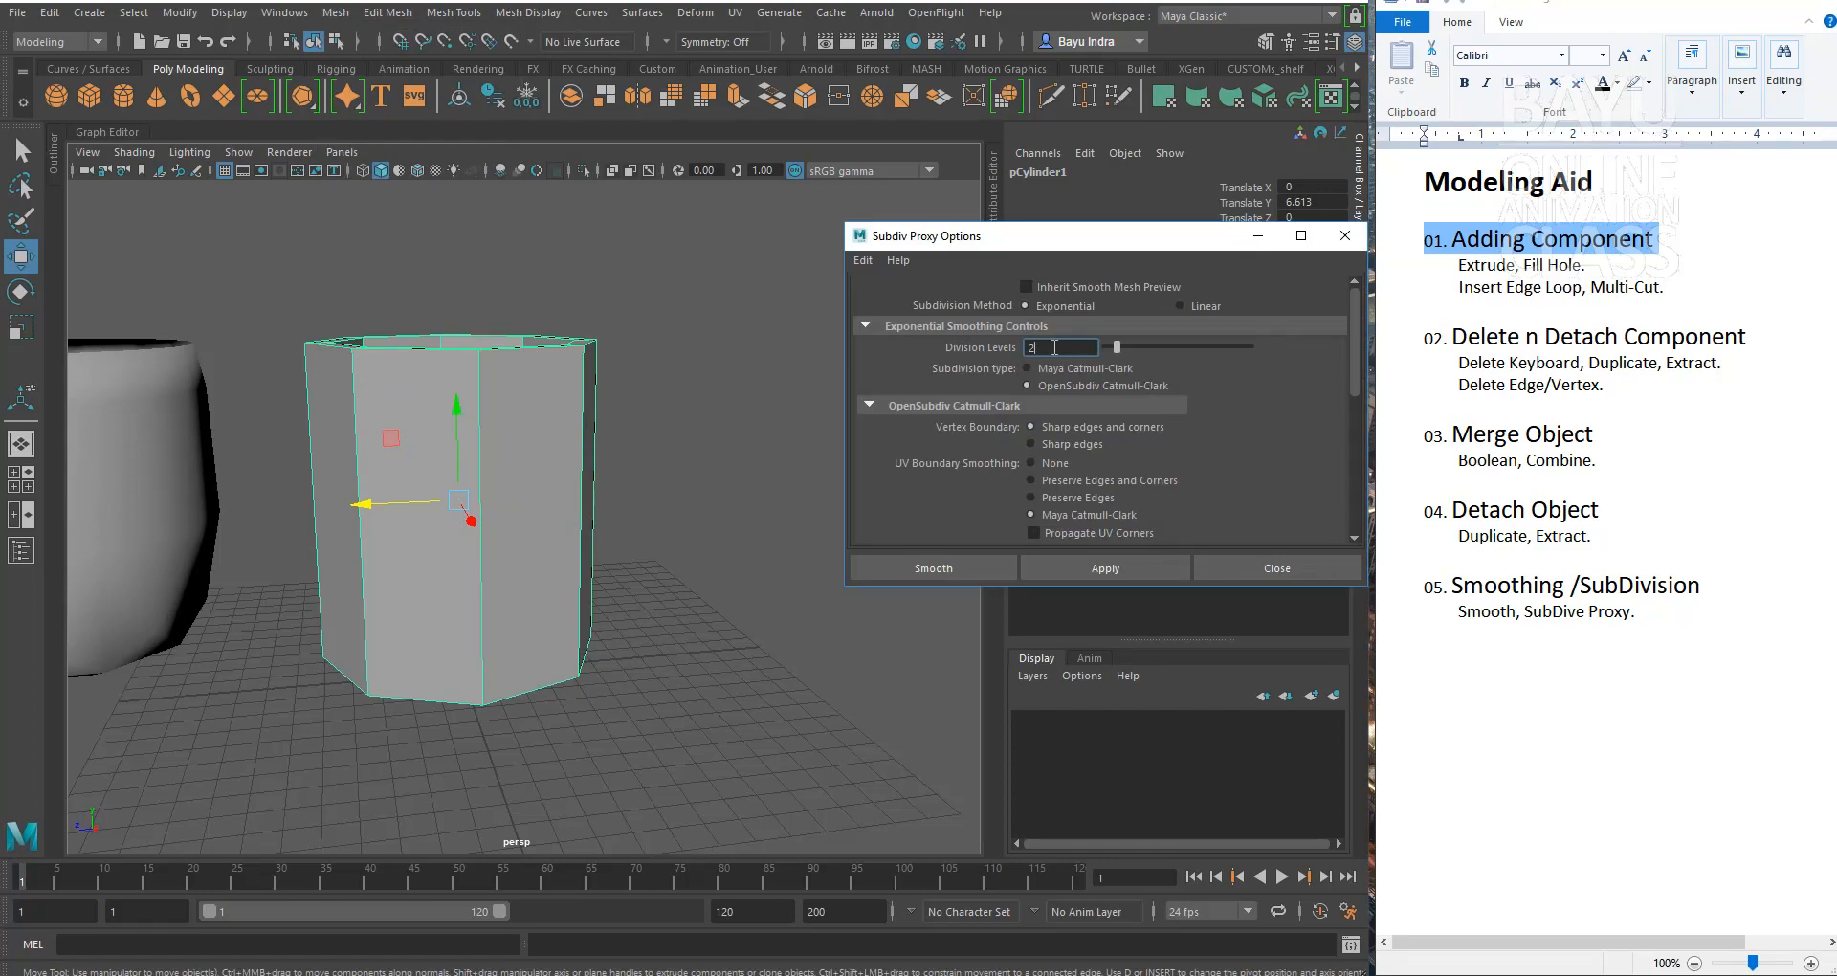
left_click_drag(1354, 336, 1335, 525)
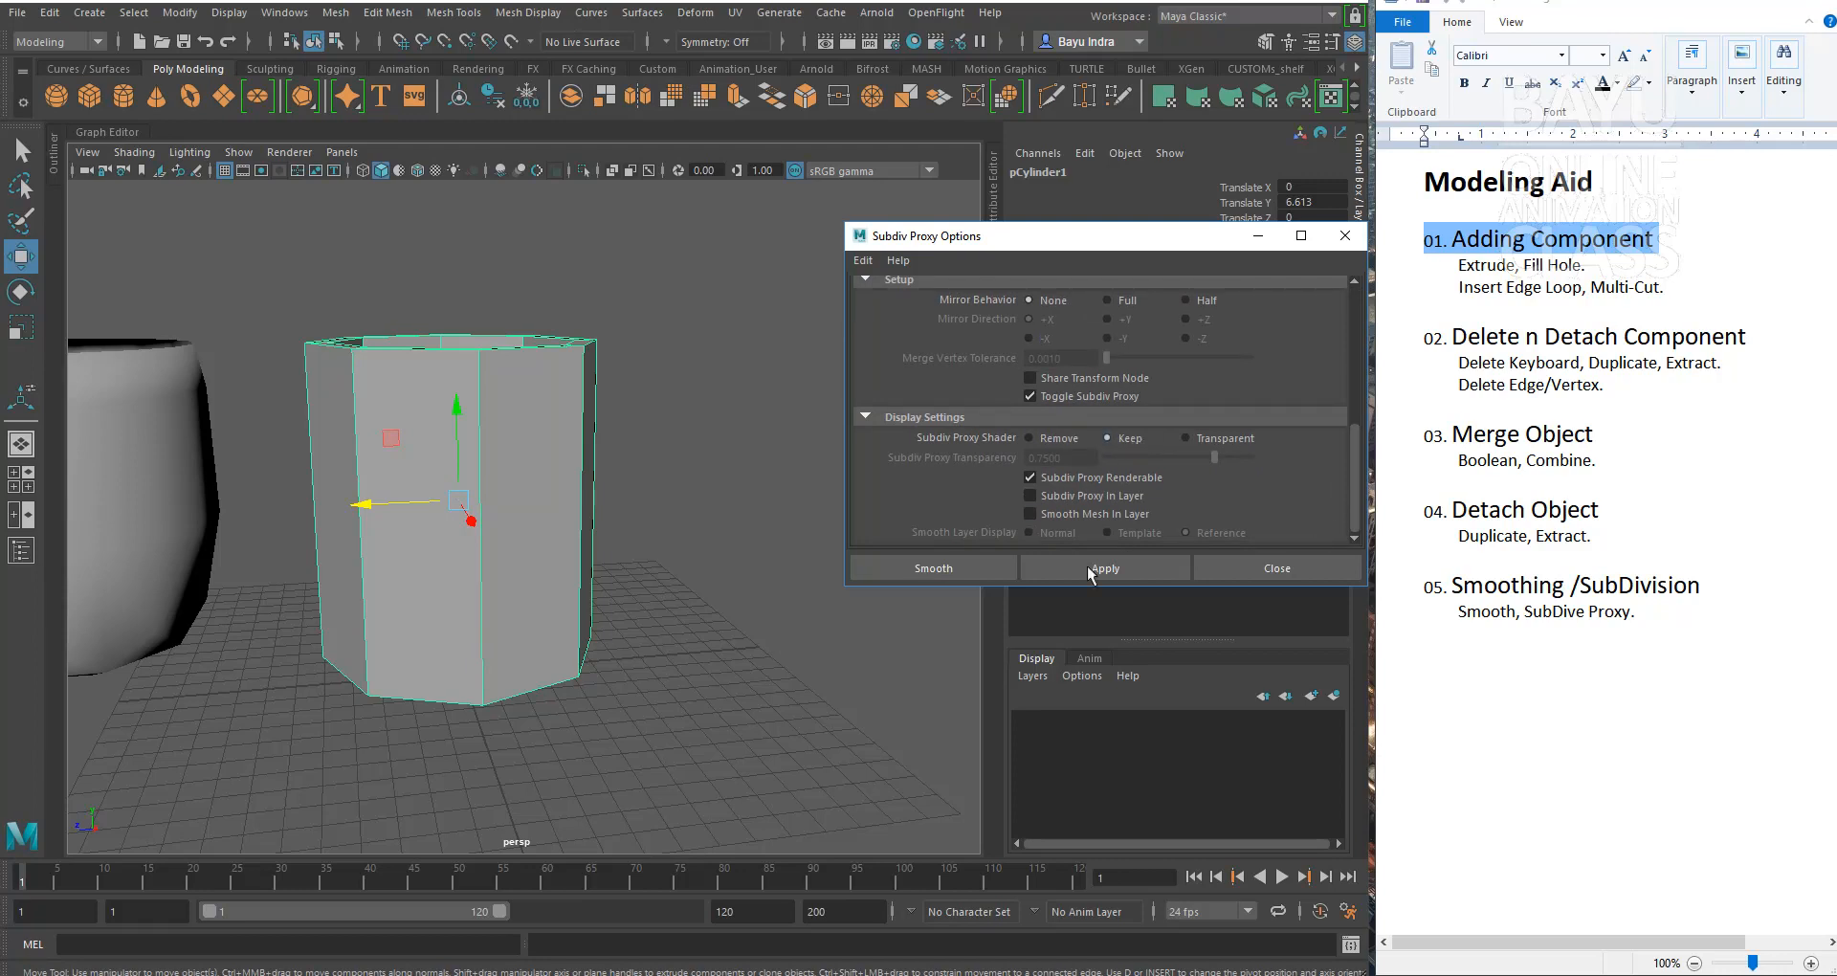
left_click(972, 565)
Step: Move the smooth proxy mesh along Z away from its octagonal cage to a Translate Z of about -13.7
left_click_drag(552, 507, 497, 555, "alt")
left_click(498, 431)
key("w")
left_click_drag(423, 509, 710, 507)
middle_click_drag(584, 614, 575, 637, "alt")
left_click_drag(575, 636, 645, 622, "alt")
Step: Turn on wireframe on shaded and leave the smoothed duplicate cylinder selected
left_click(200, 470)
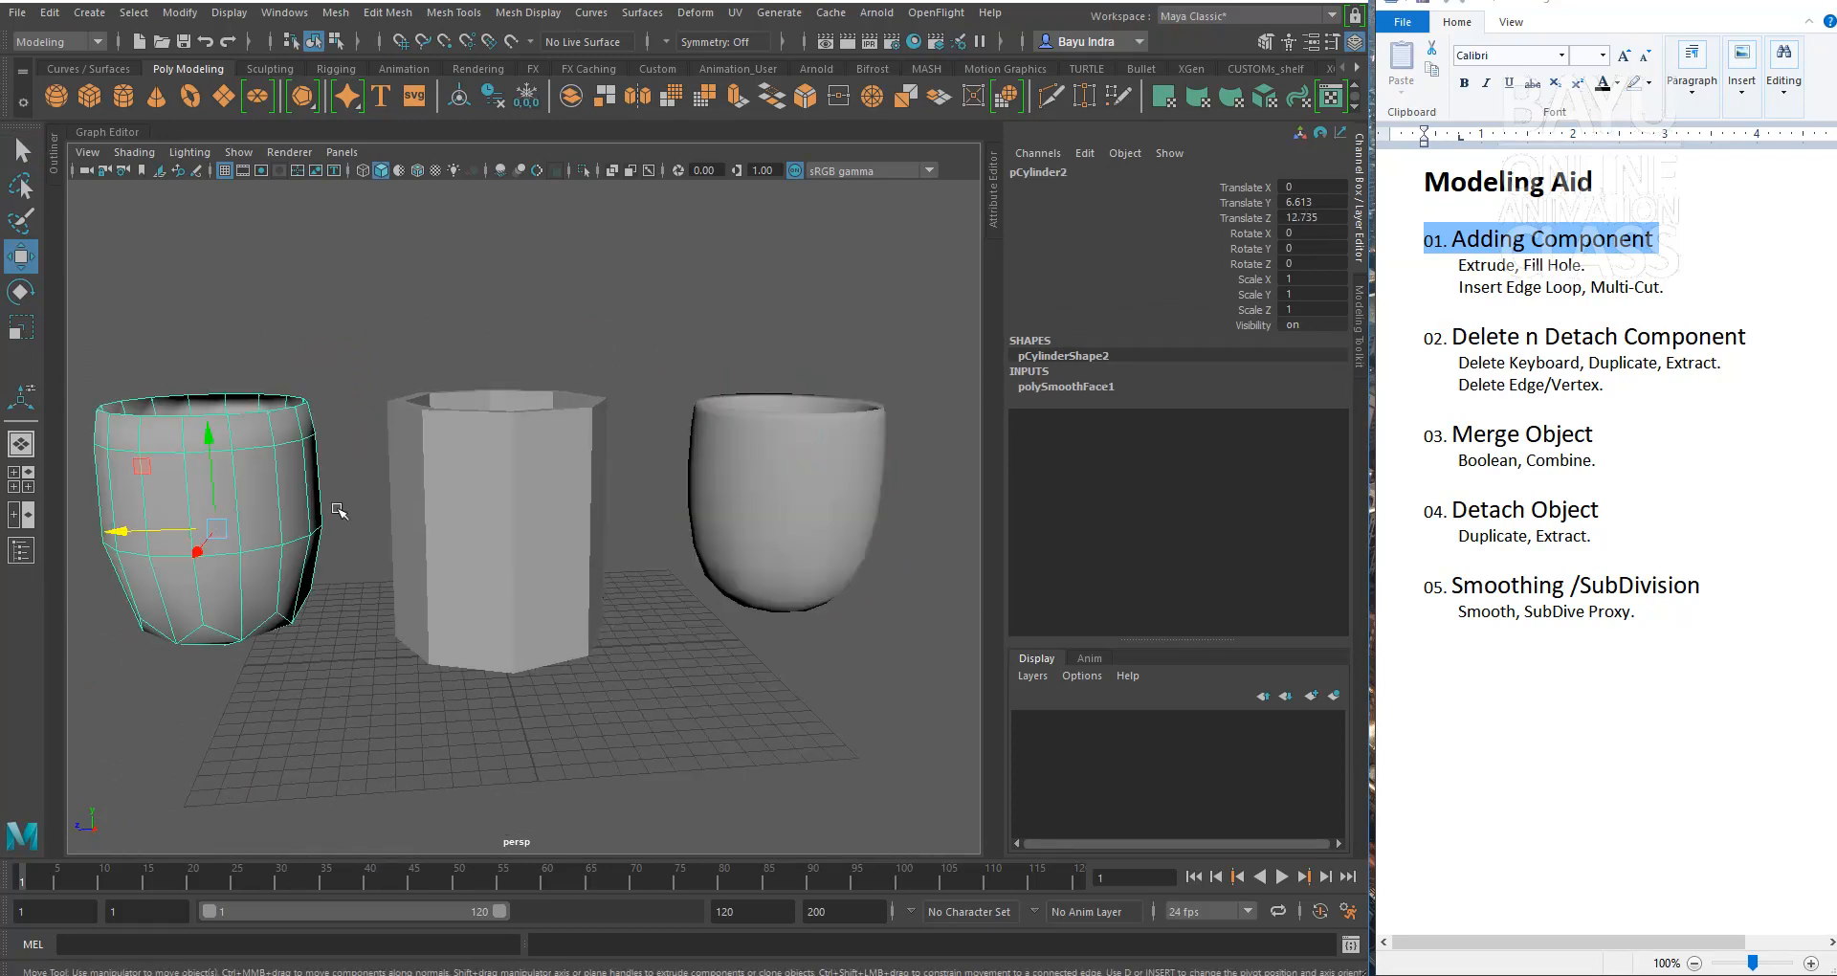
left_click(776, 485)
left_click(265, 510)
left_click(417, 171)
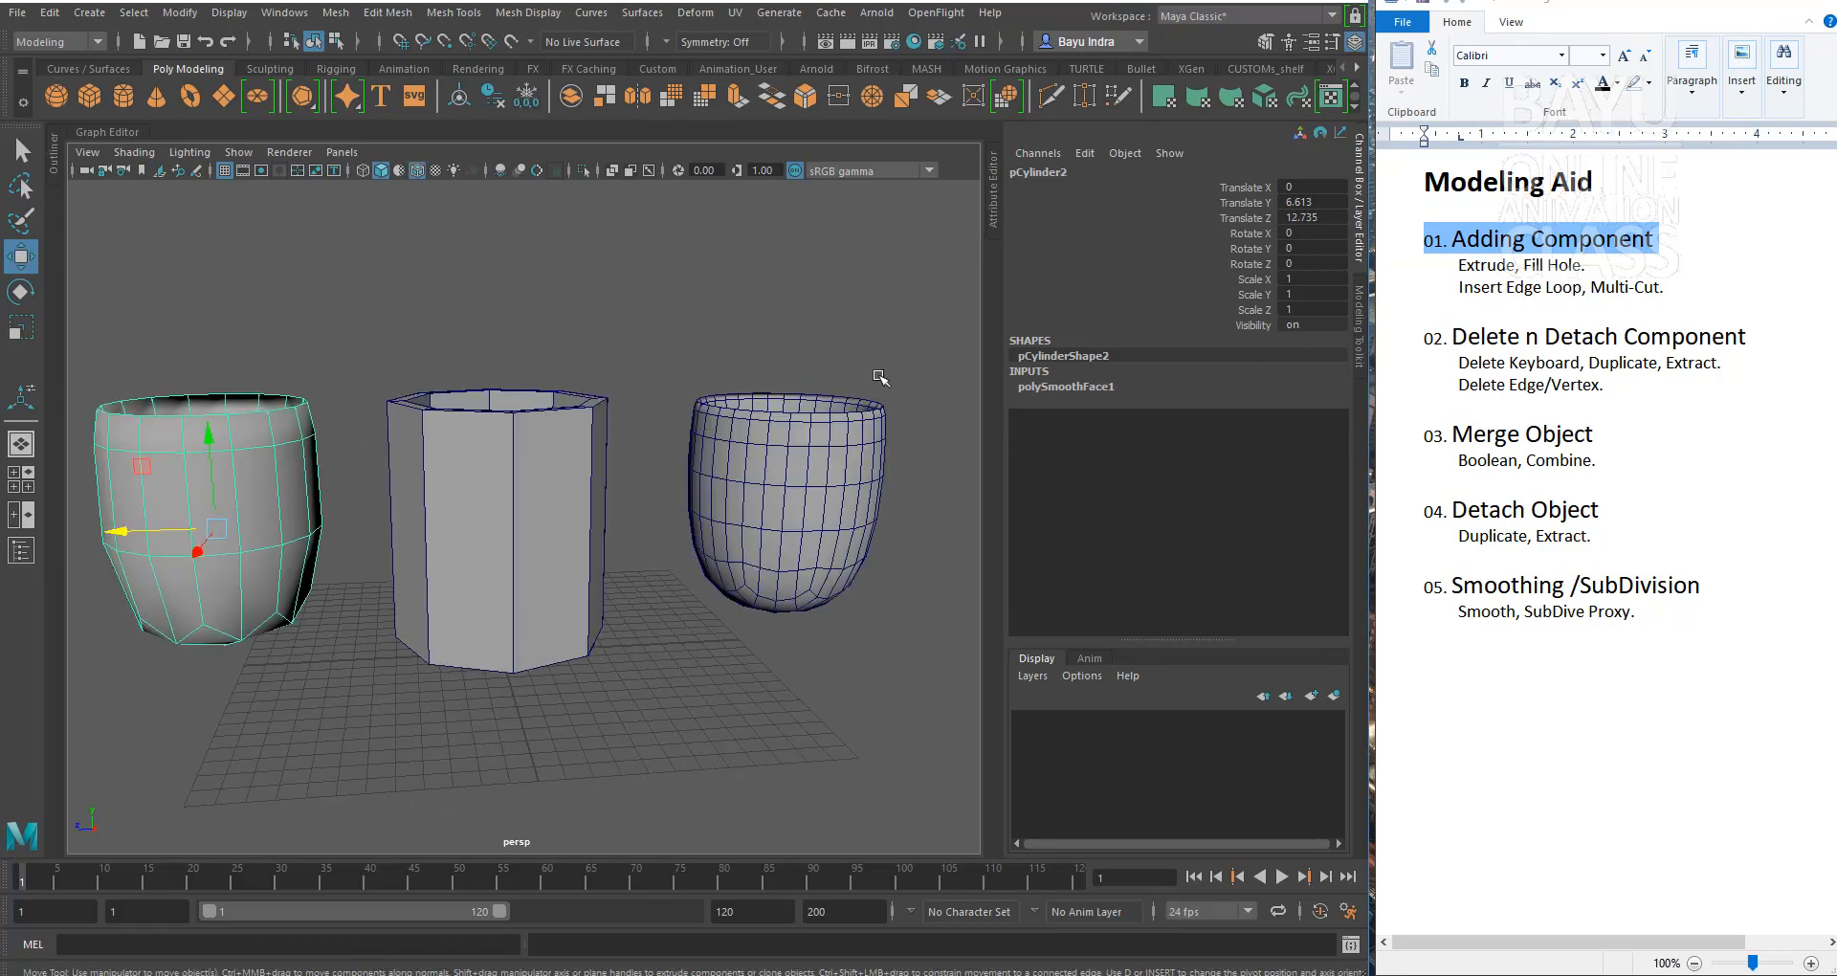
Step: Set the smoothed duplicate's polySmoothFace Divisions to 2
left_click(1056, 388)
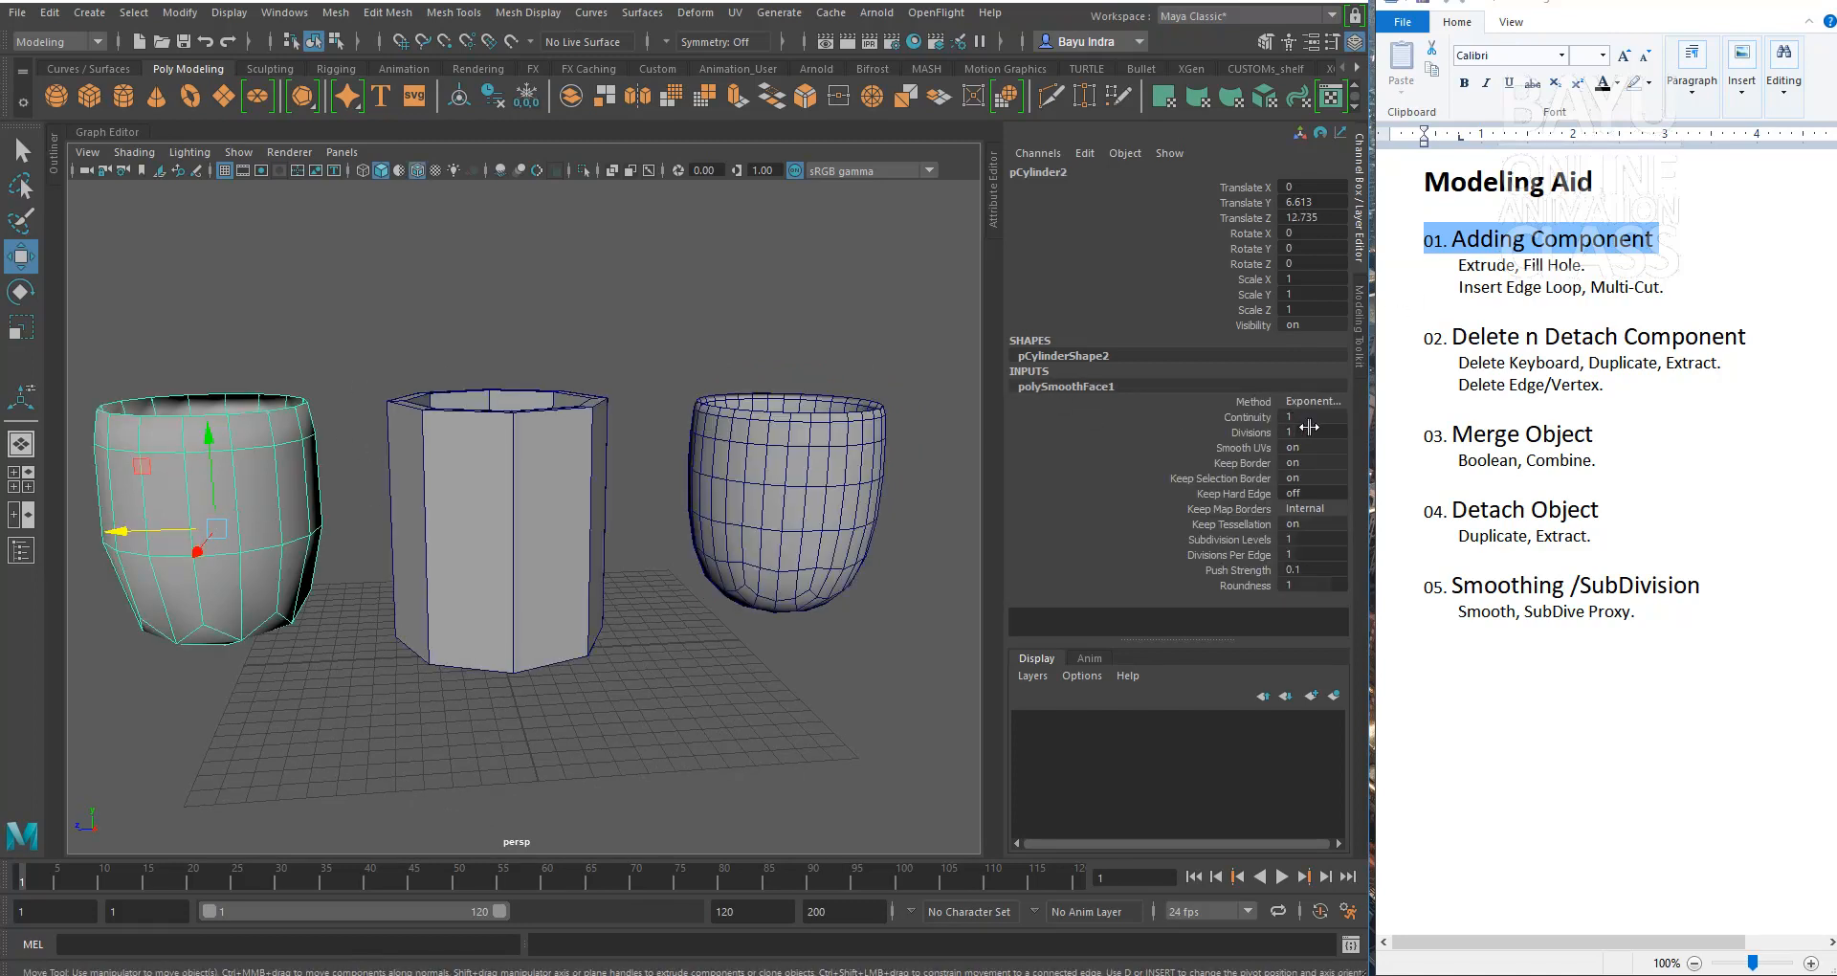
double_click(1309, 431)
type("2")
key("Return")
left_click(507, 775)
middle_click_drag(300, 566, 329, 575, "alt")
left_click(328, 575)
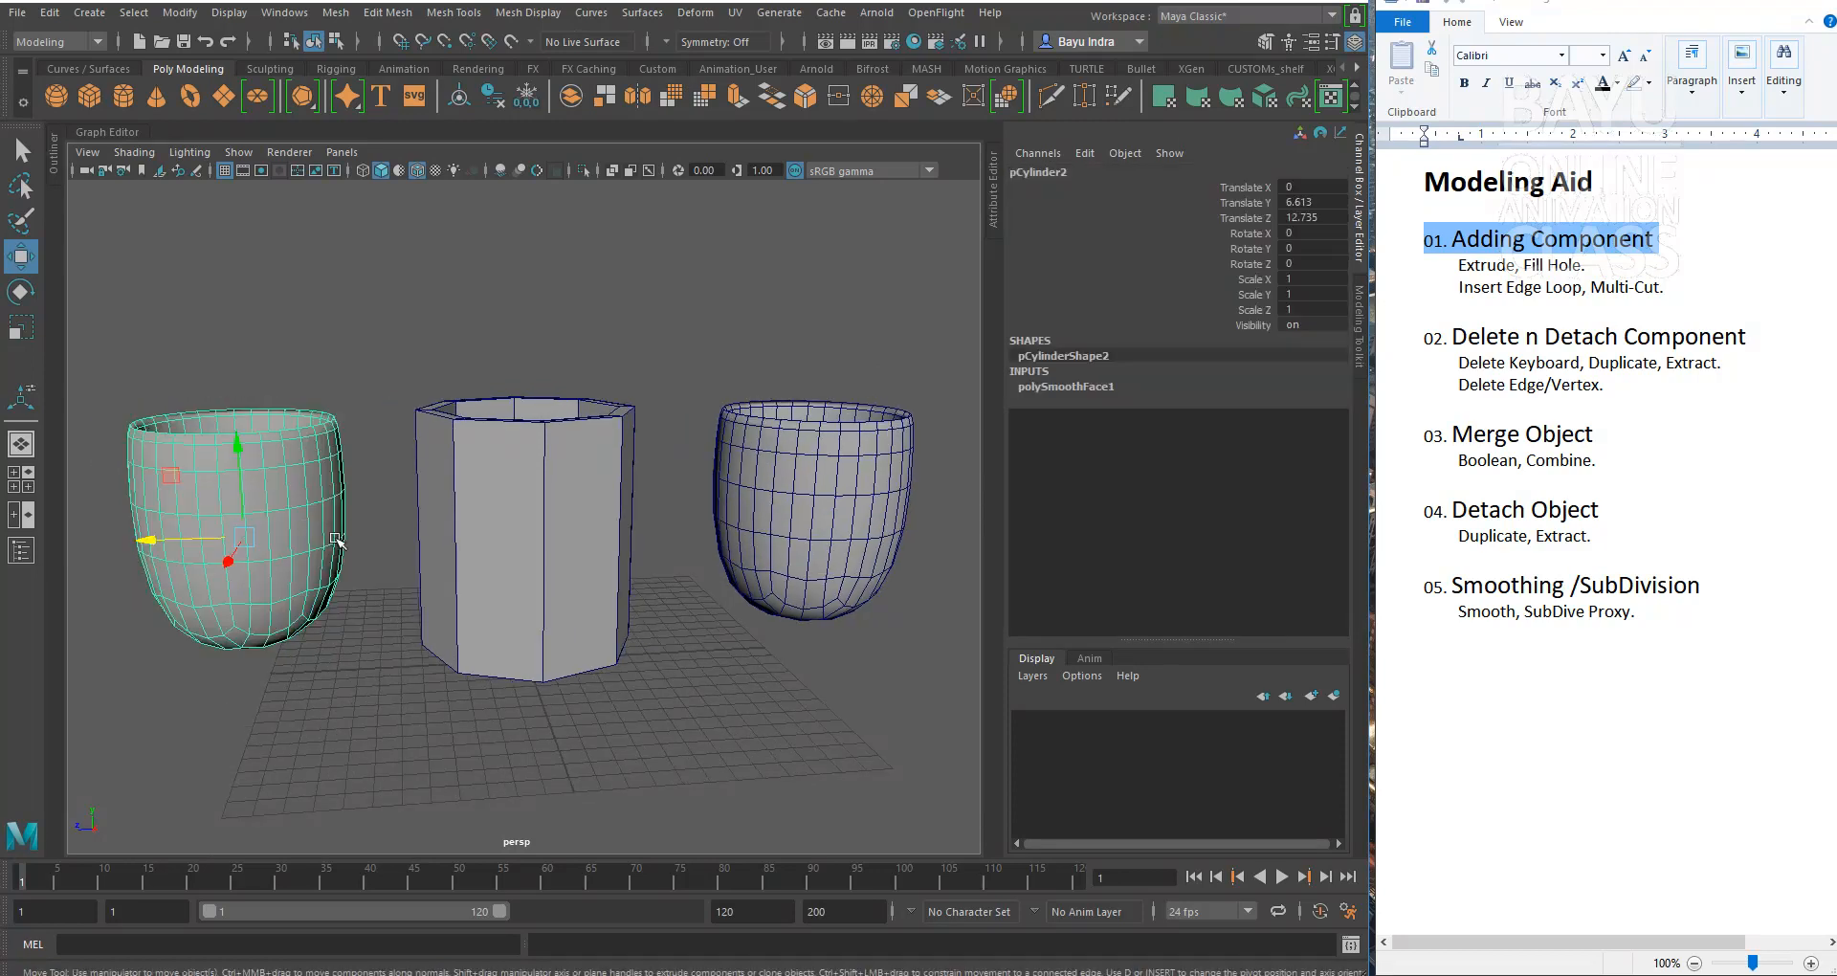
left_click(777, 532)
left_click_drag(777, 531, 598, 651, "alt")
Step: Extrude the bottom face of the octagonal proxy cage and scale the new face inward to 0.85
left_click(437, 550)
middle_click_drag(622, 583, 633, 615, "alt")
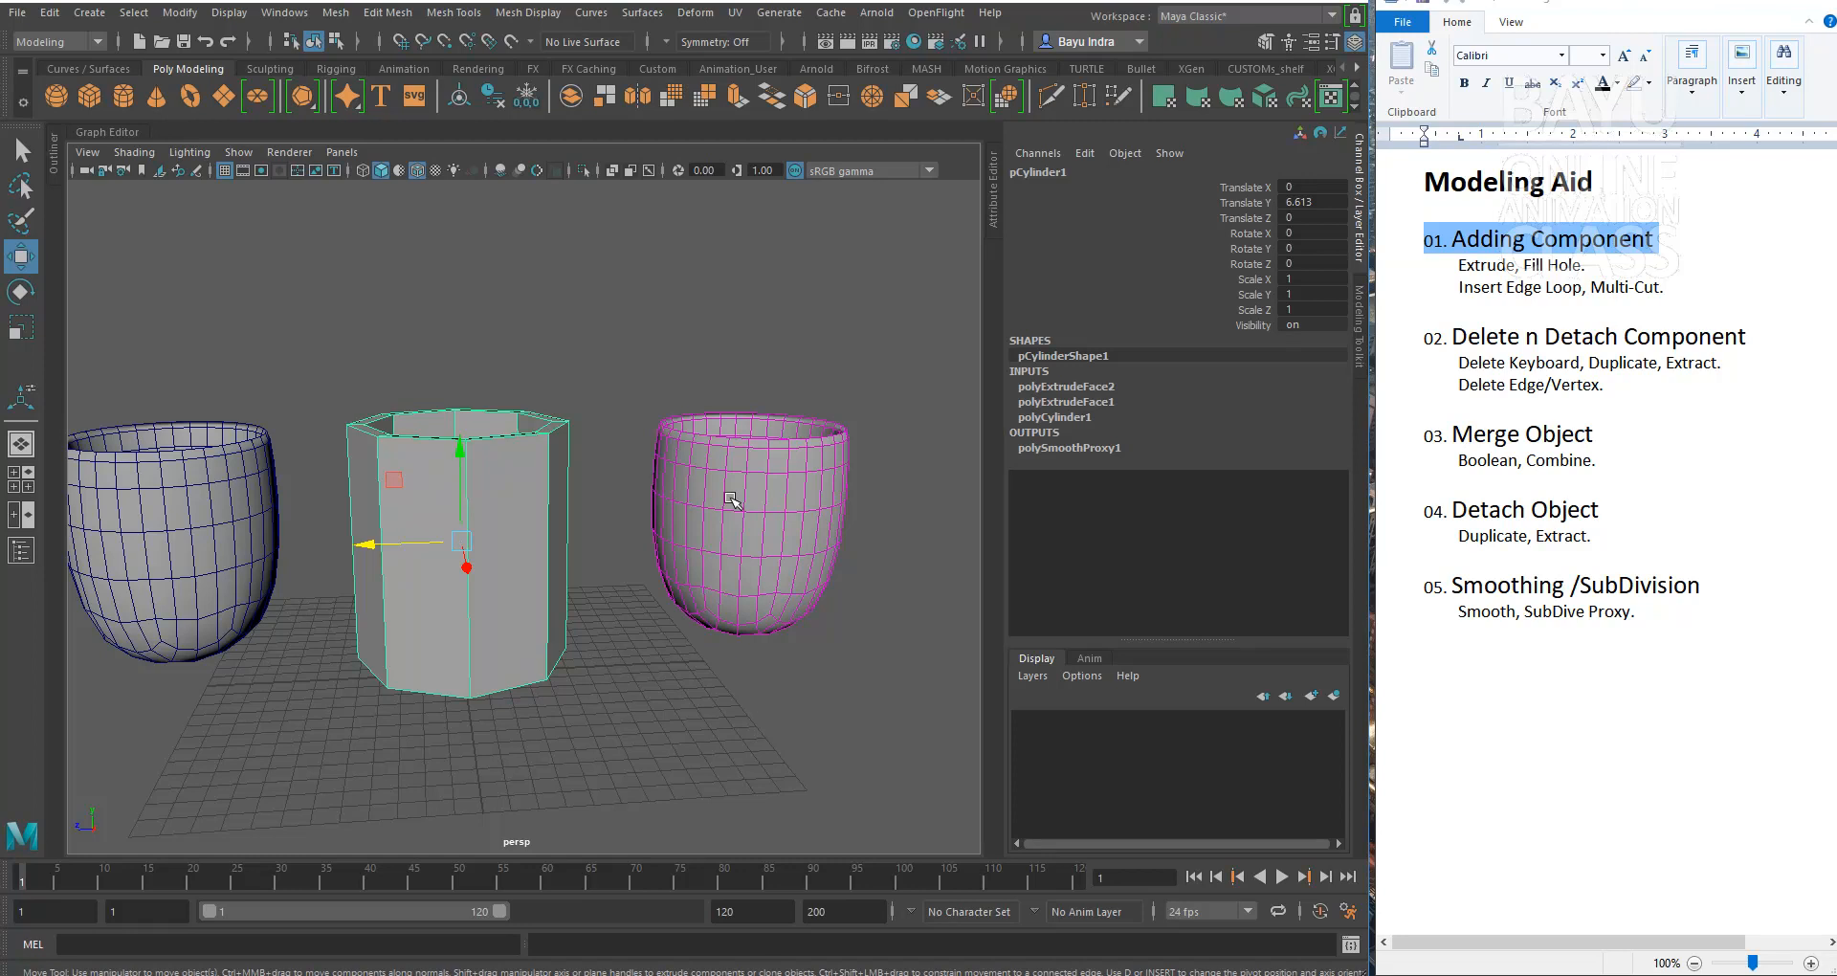
middle_click_drag(520, 638, 525, 572, "alt")
scroll(483, 636, "up", 3)
left_click_drag(526, 572, 431, 253, "alt")
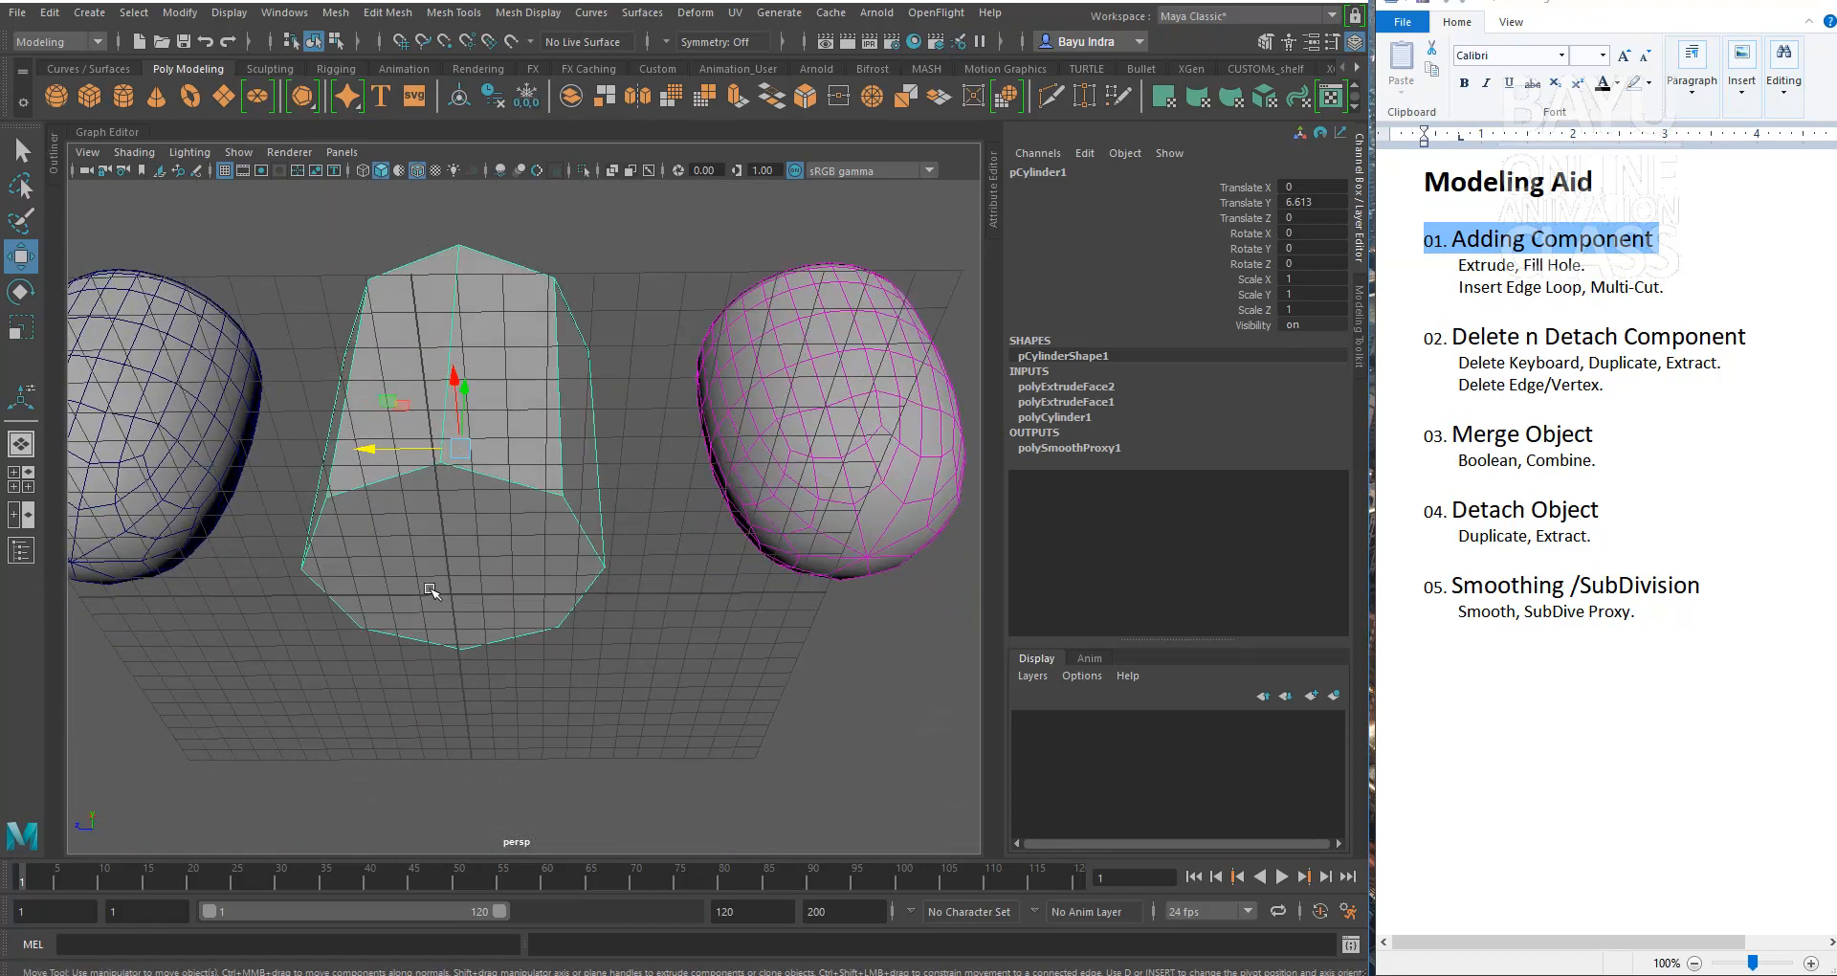
right_click_drag(430, 520, 435, 461)
left_click_drag(480, 581, 781, 344, "alt")
left_click(606, 616)
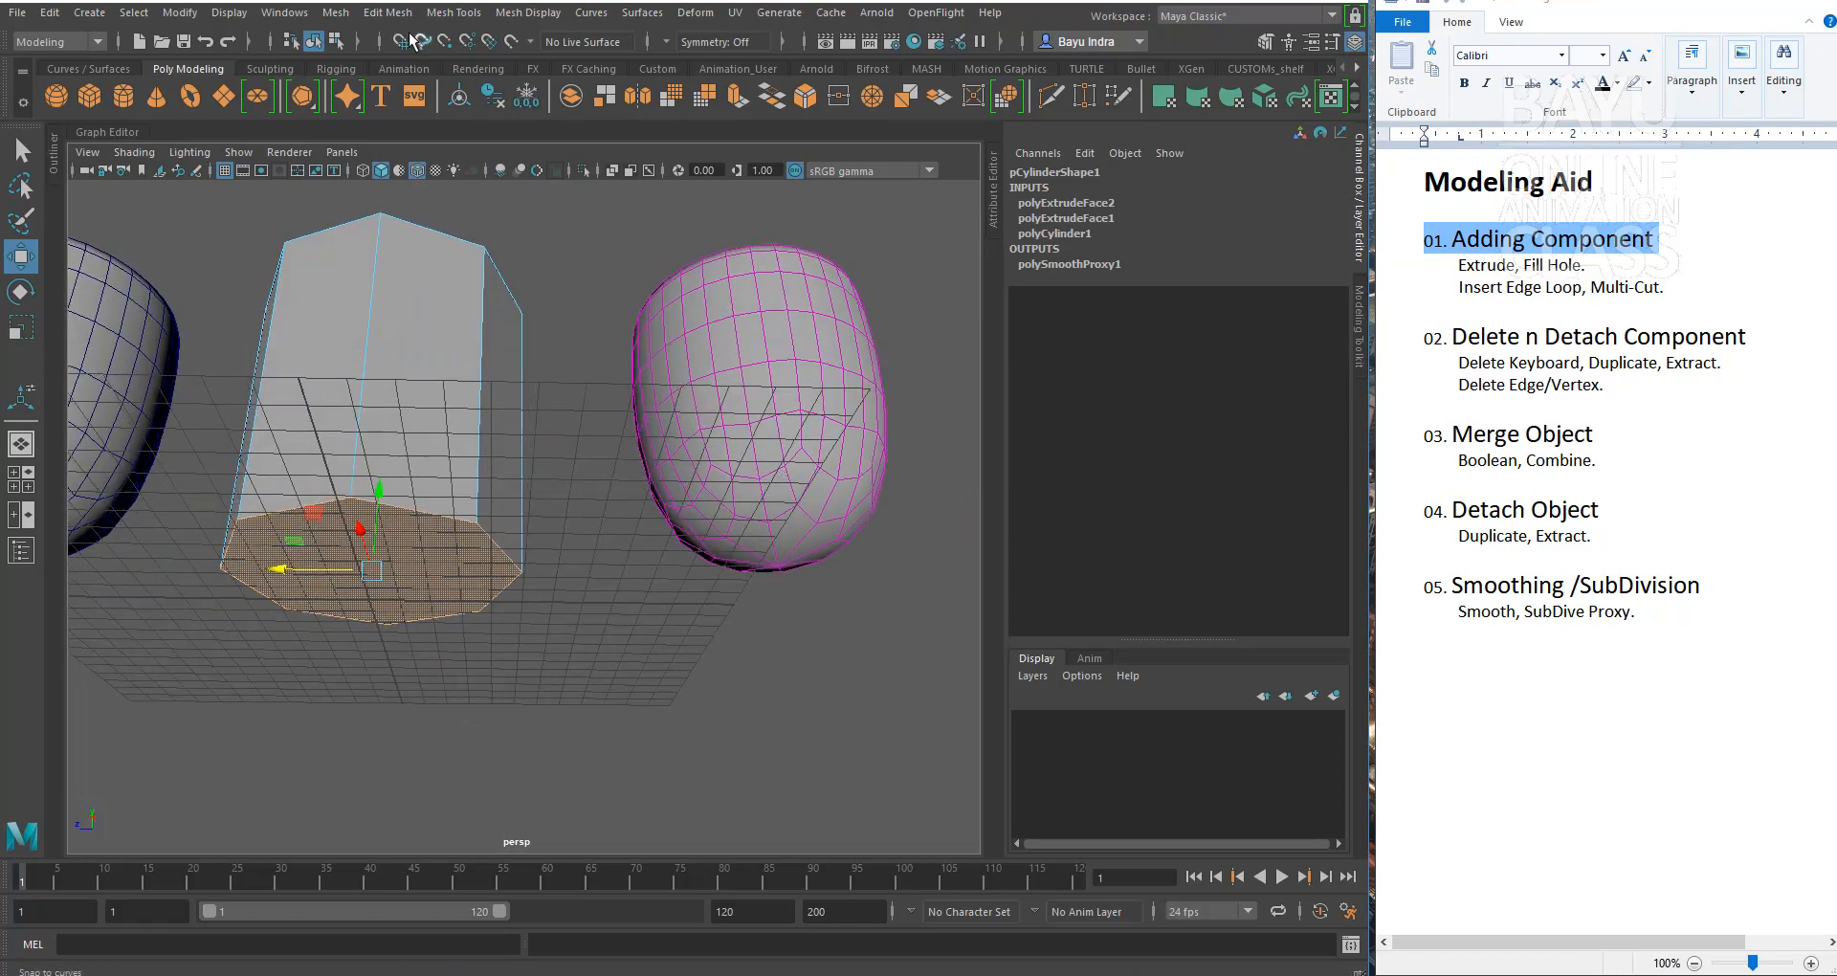
left_click(388, 14)
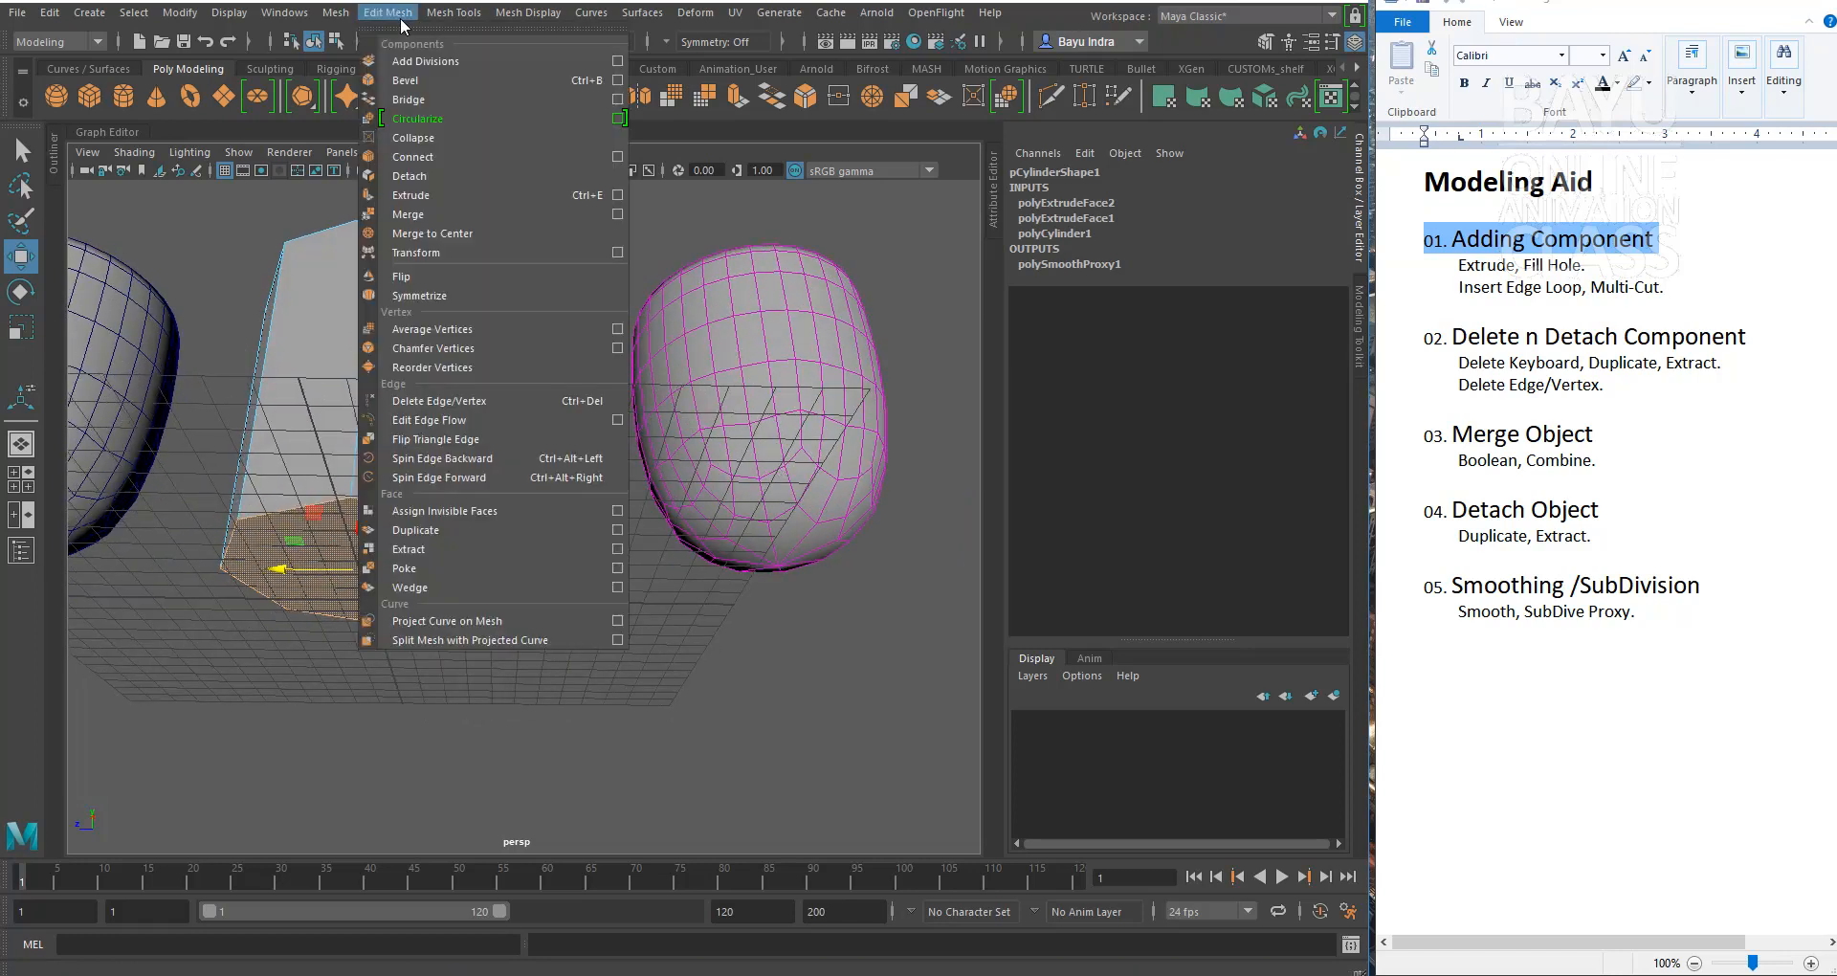
left_click(463, 198)
left_click_drag(505, 626, 364, 617, "alt")
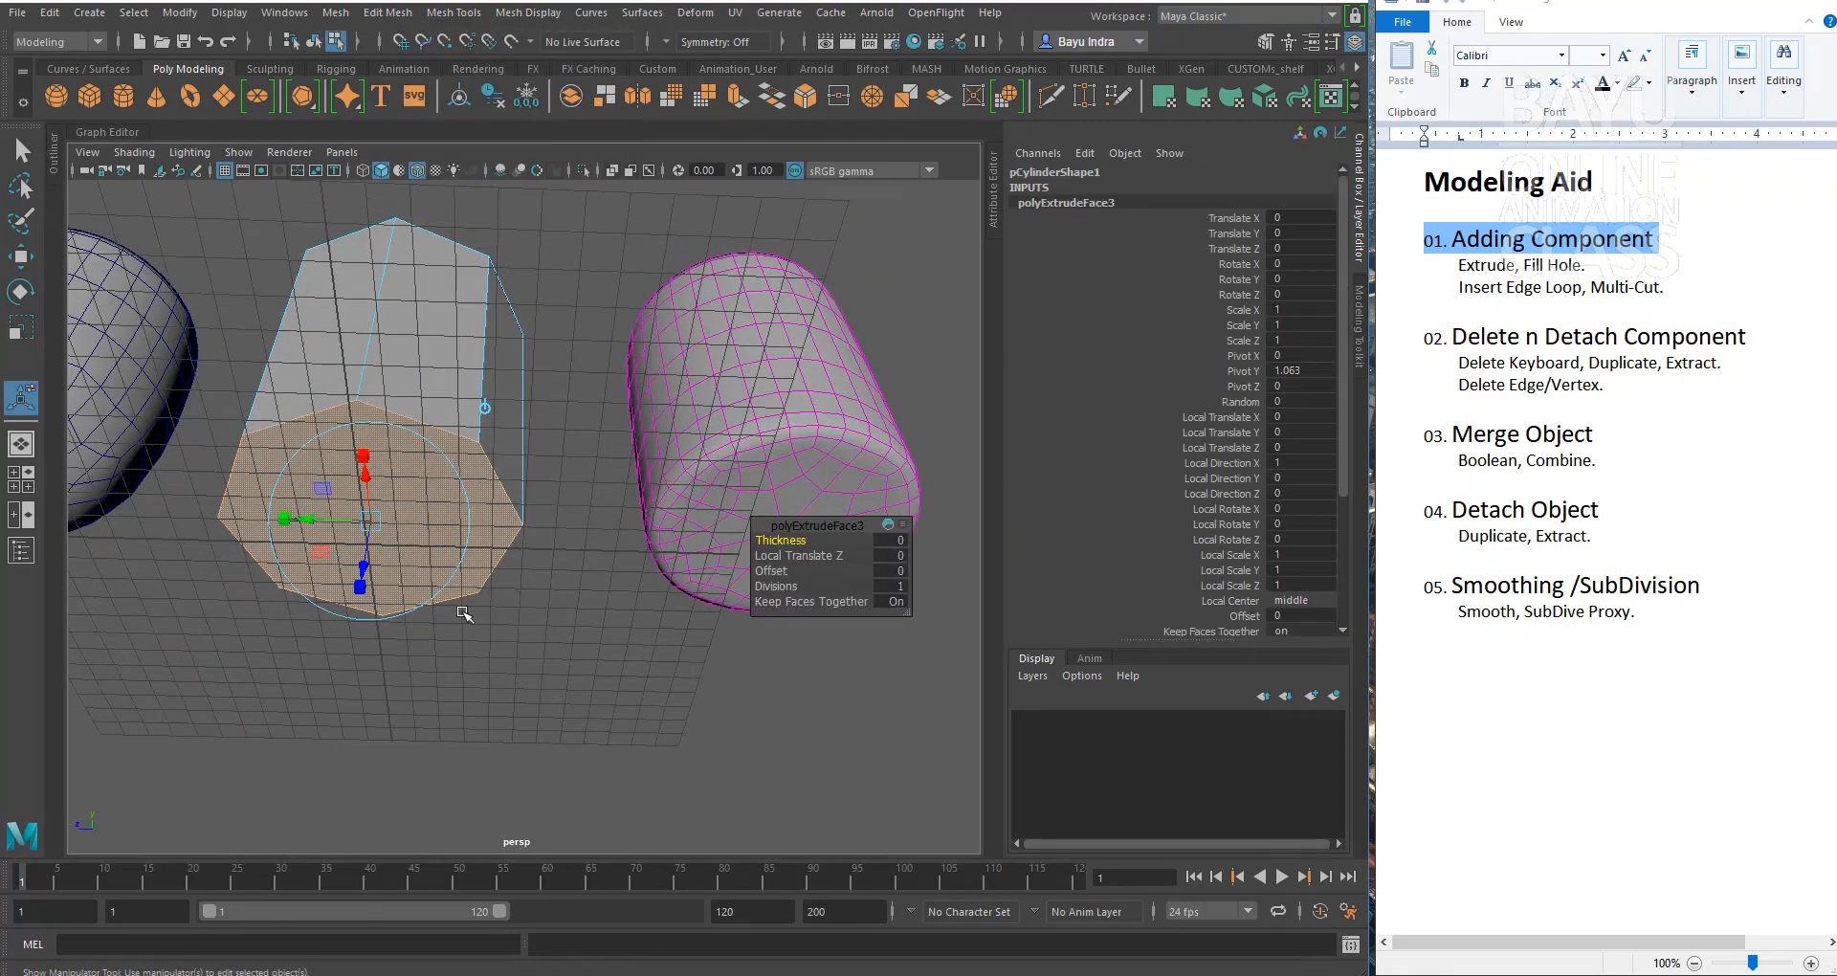
left_click_drag(373, 522, 367, 519)
left_click_drag(590, 603, 522, 568, "alt")
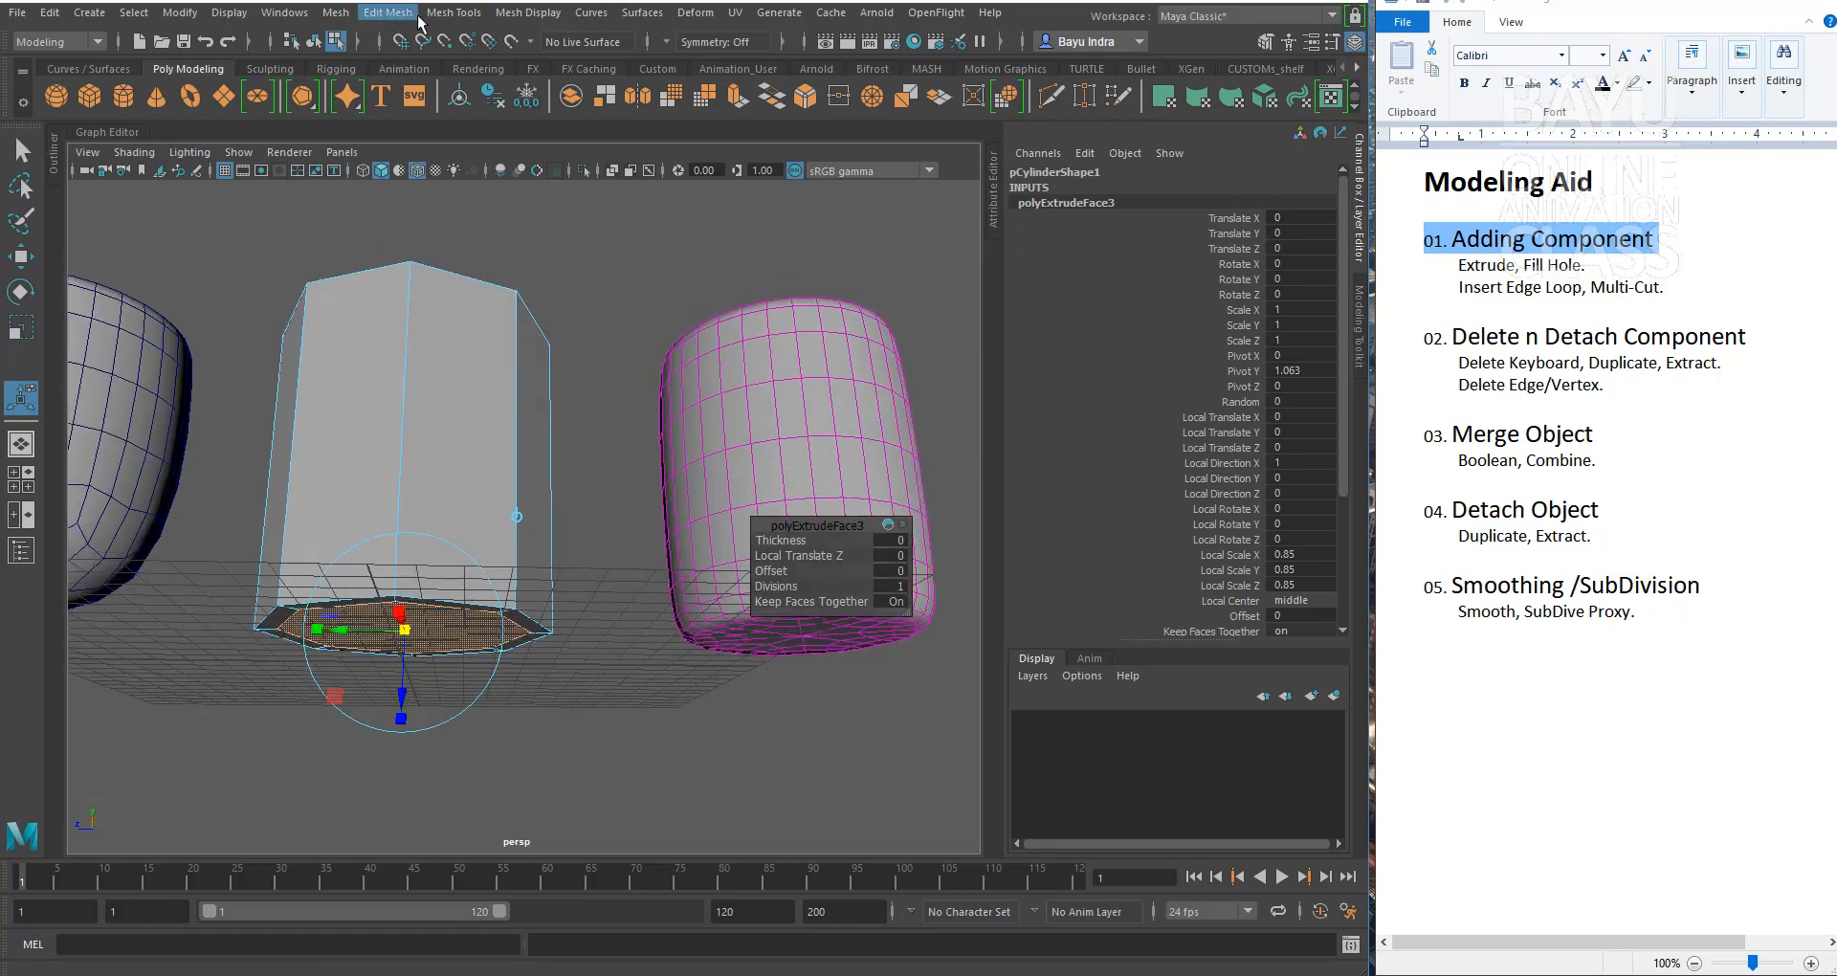
Step: Insert an edge loop around the proxy cage's outer wall just above its base
left_click(454, 12)
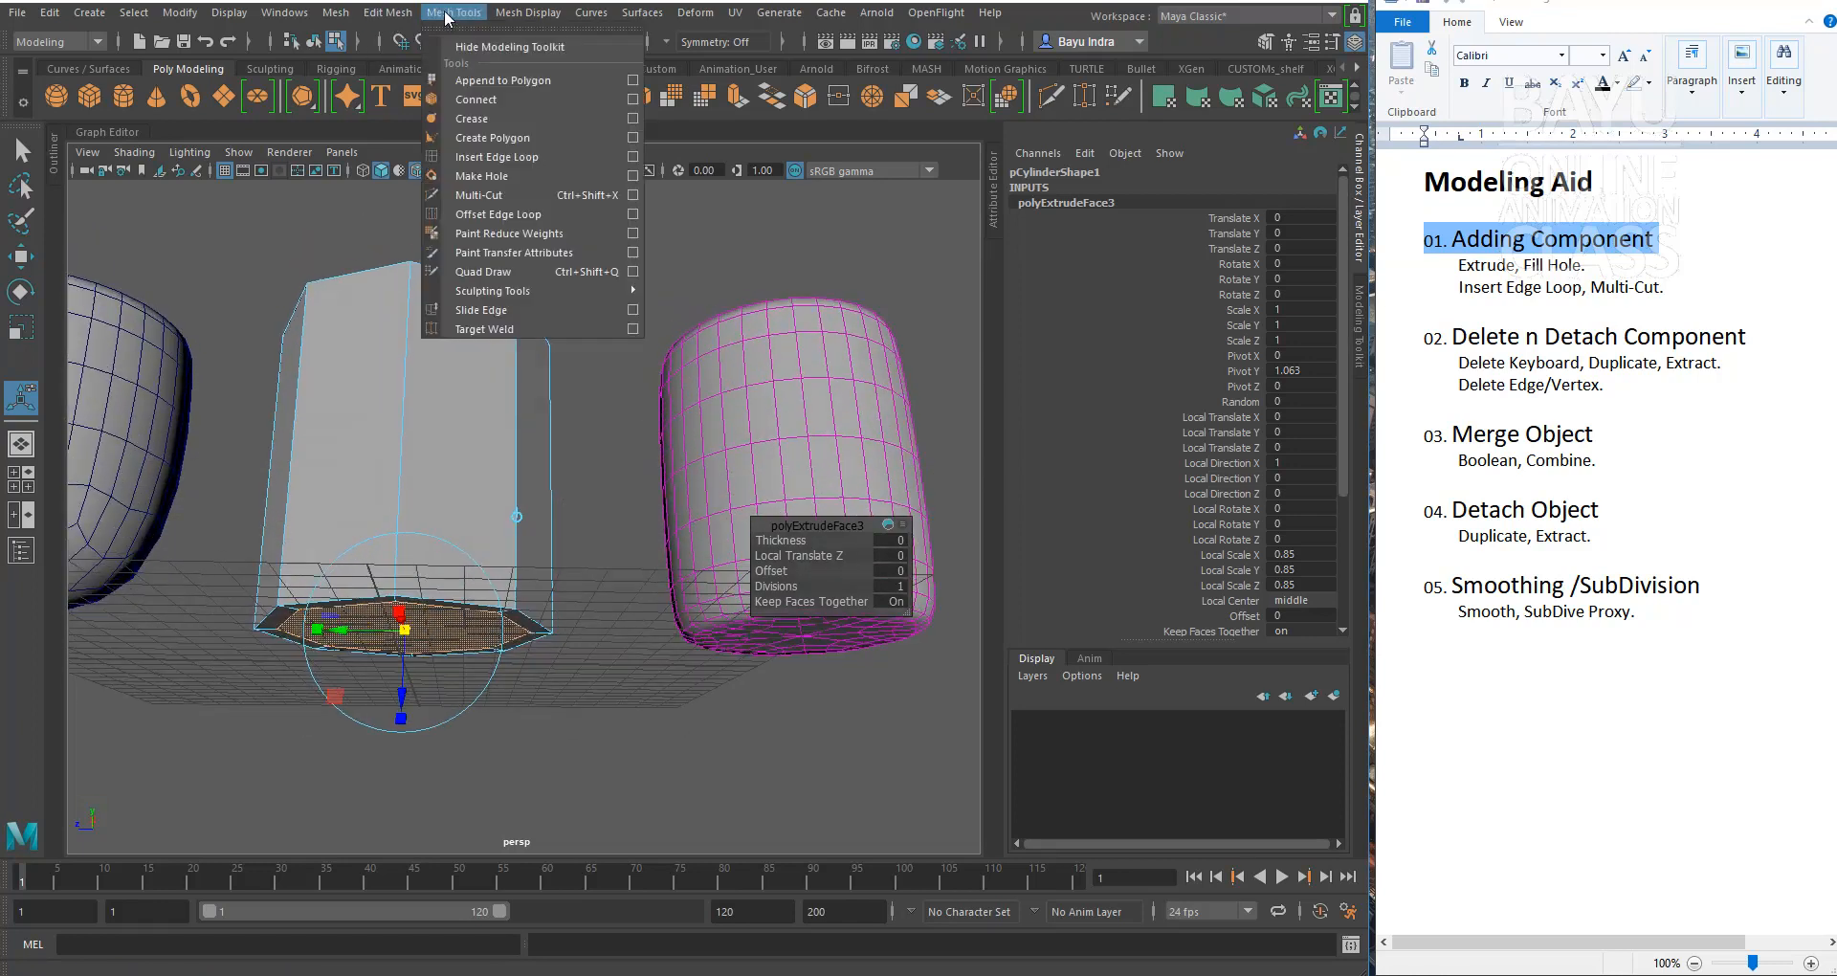
left_click(524, 162)
left_click_drag(439, 492, 439, 451, "alt")
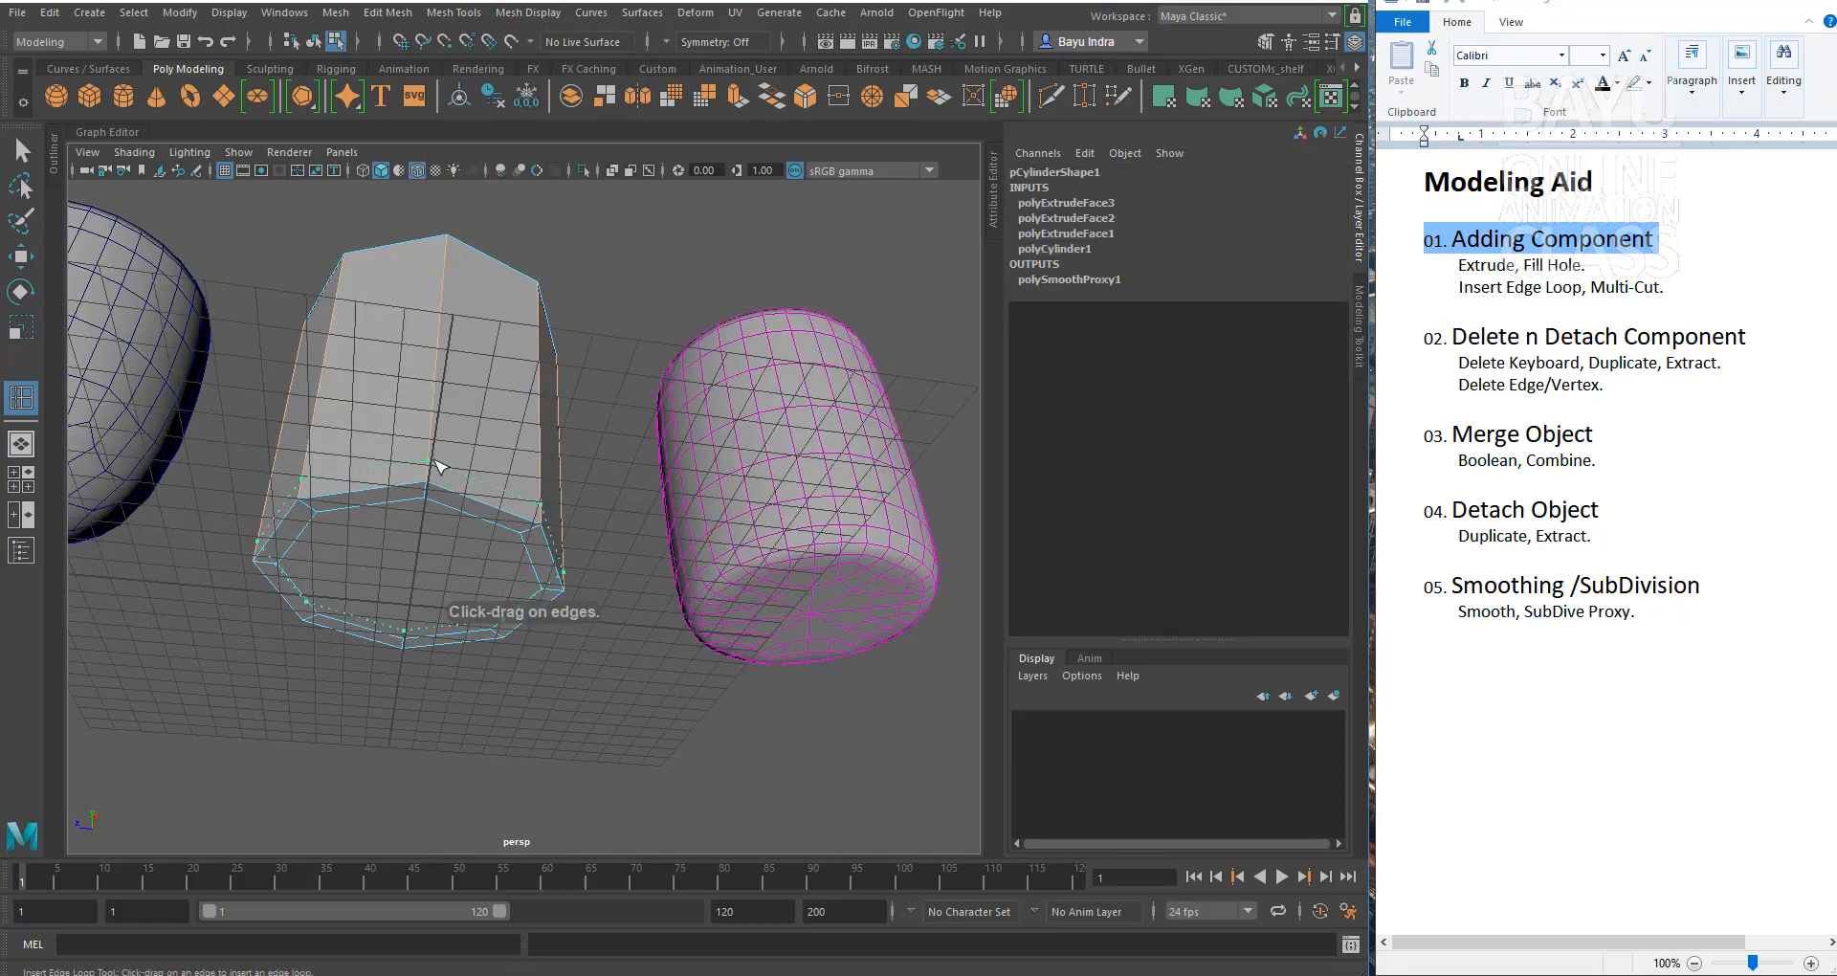
left_click(439, 467)
Step: Insert edge loops just below the rim on the cage's outer and inner walls, and one around the outer wall's mid-height
left_click_drag(538, 410, 455, 490, "alt")
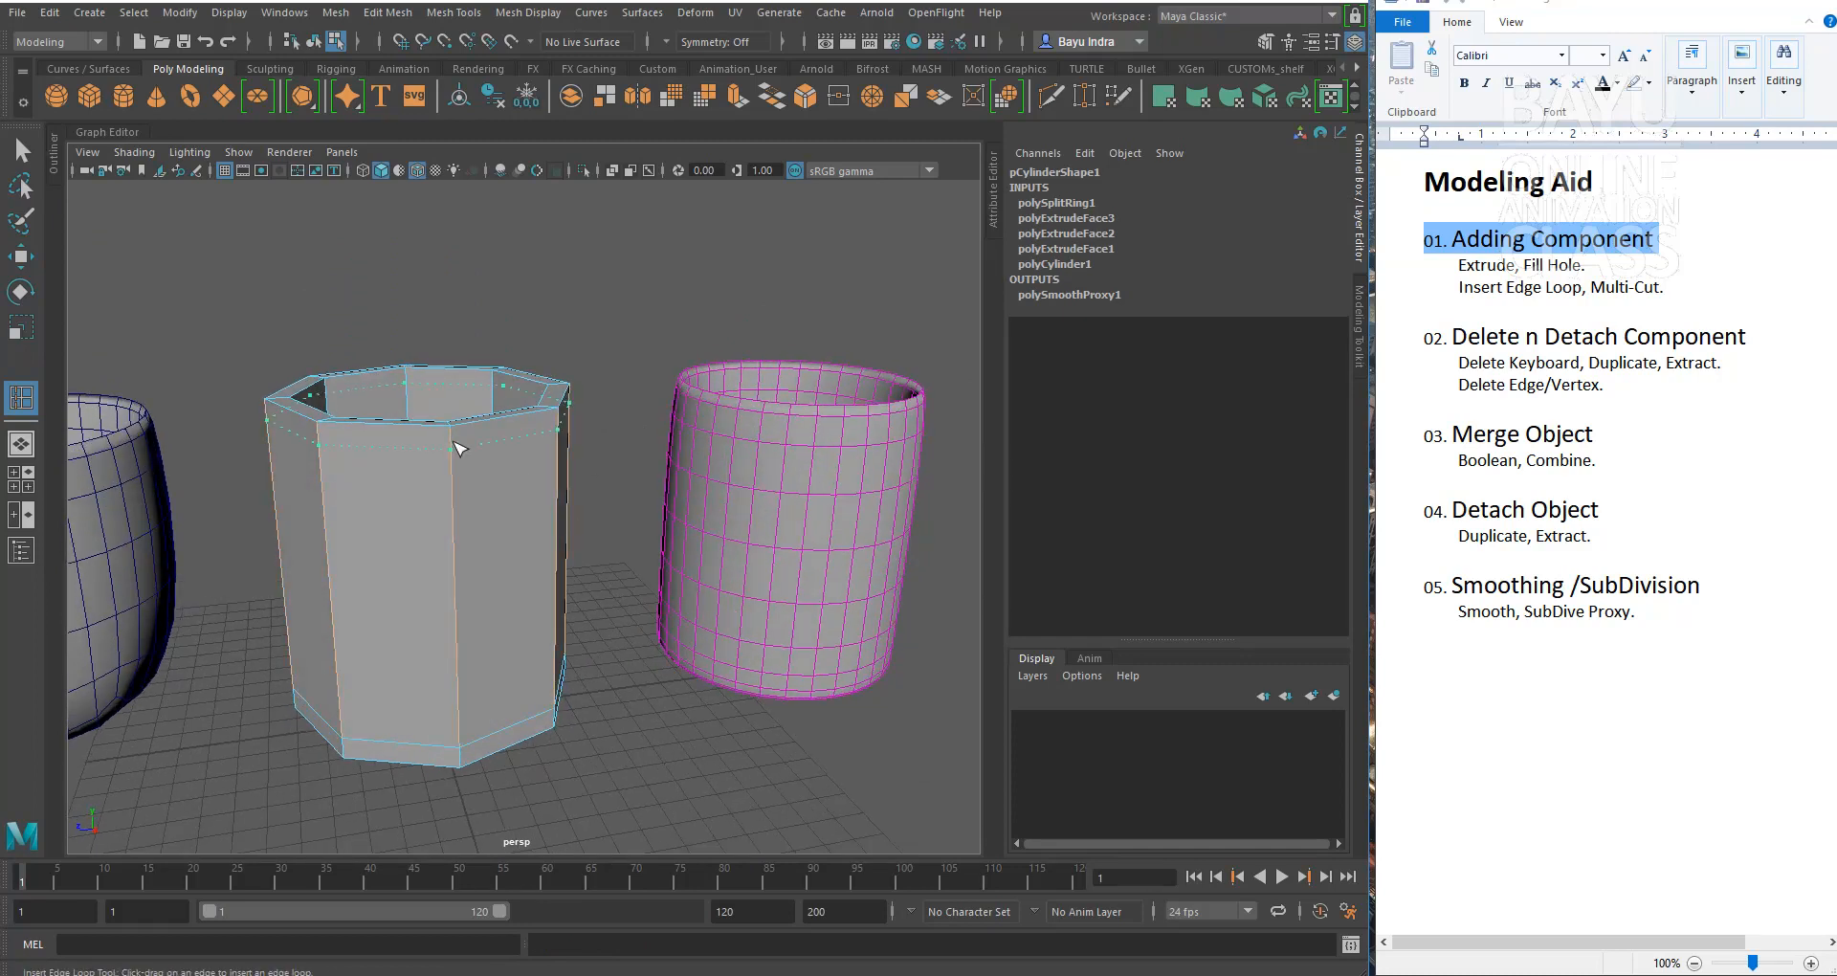
left_click(459, 464)
left_click_drag(414, 401, 417, 409, "alt")
left_click(414, 400)
left_click_drag(449, 598, 491, 528, "alt")
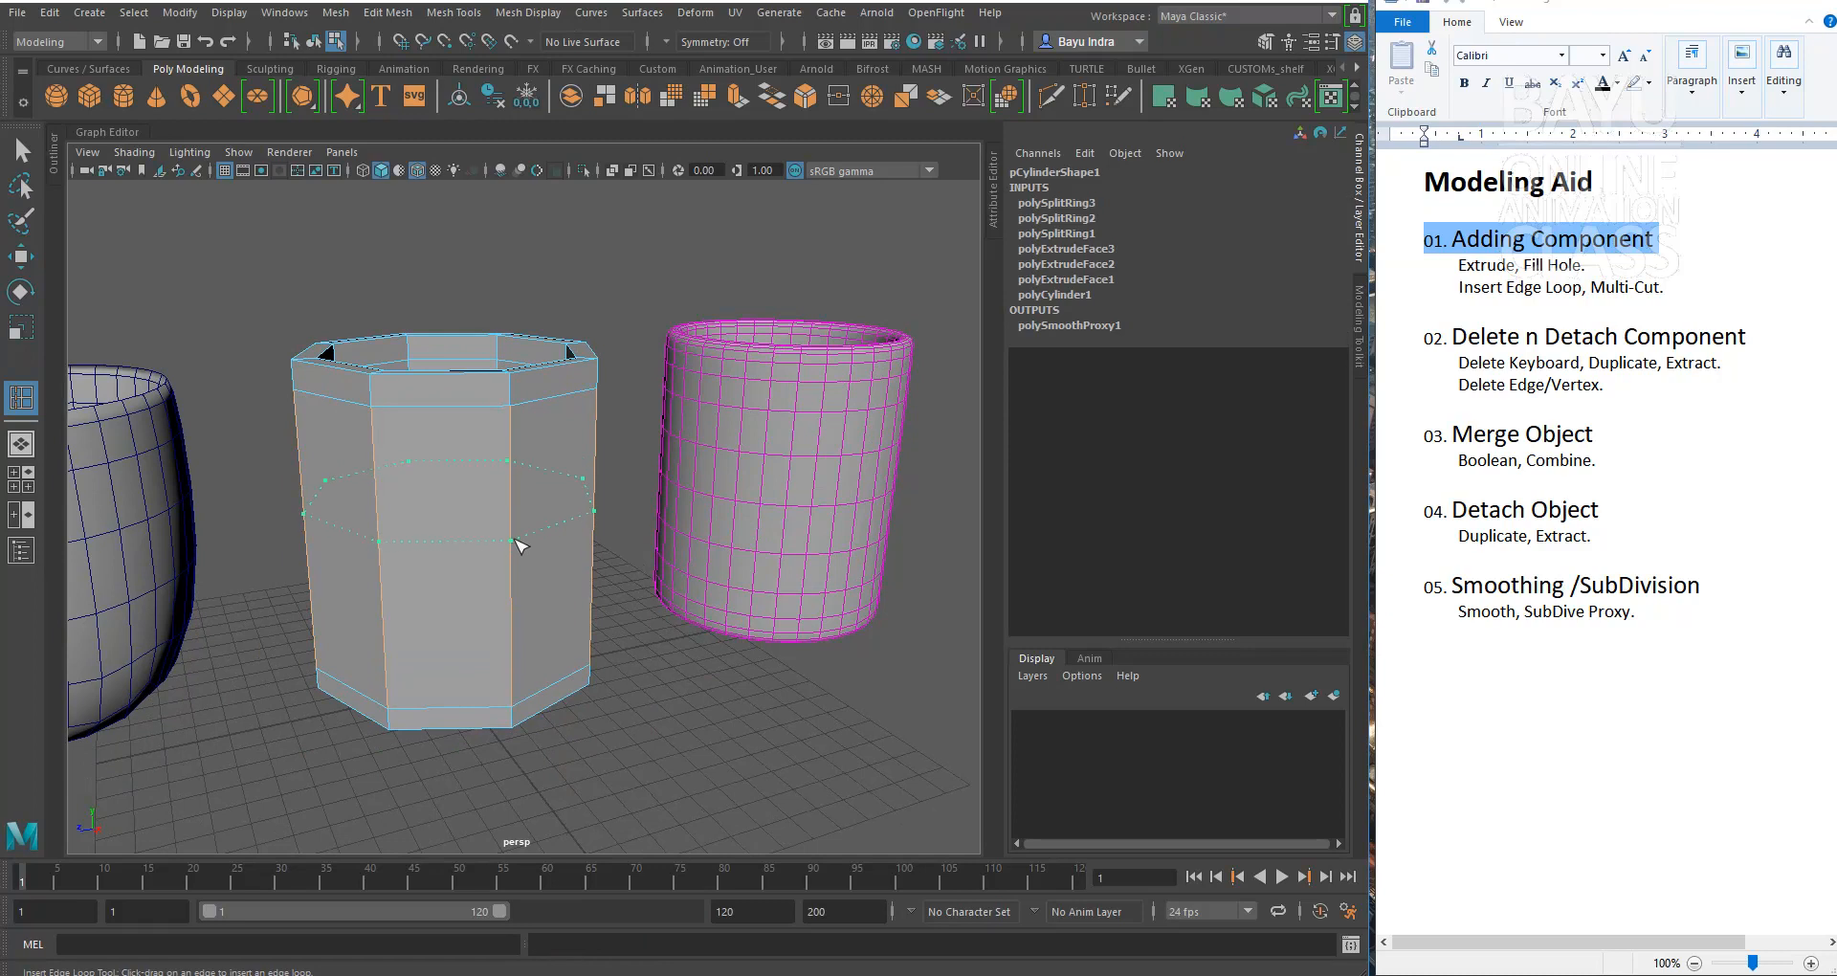
left_click(515, 543)
mouse_move(478, 608)
left_mouse_down("alt")
mouse_move(475, 643)
mouse_move(478, 612)
left_mouse_up("alt")
Step: Extrude the cage's inner floor face and scale the new face inward to about 0.833
key("w")
right_click_drag(455, 406, 469, 461)
left_click(451, 593)
left_click(388, 12)
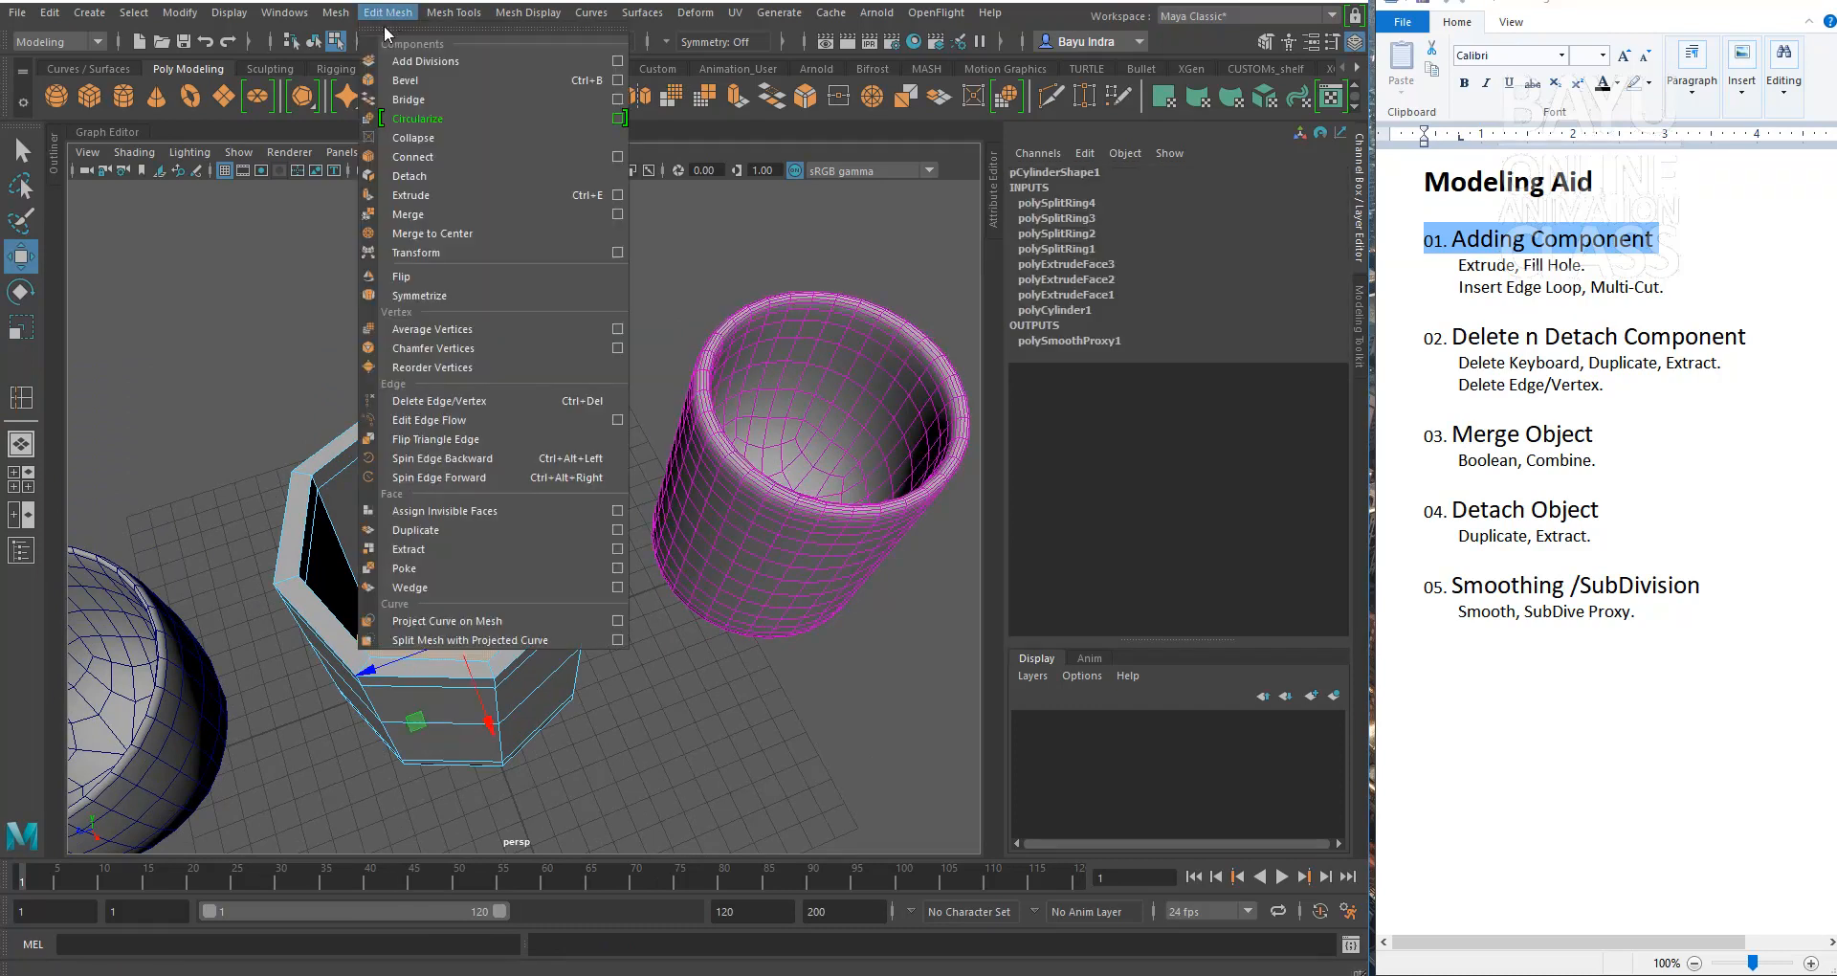
left_click(440, 194)
left_click_drag(493, 517, 443, 564, "alt")
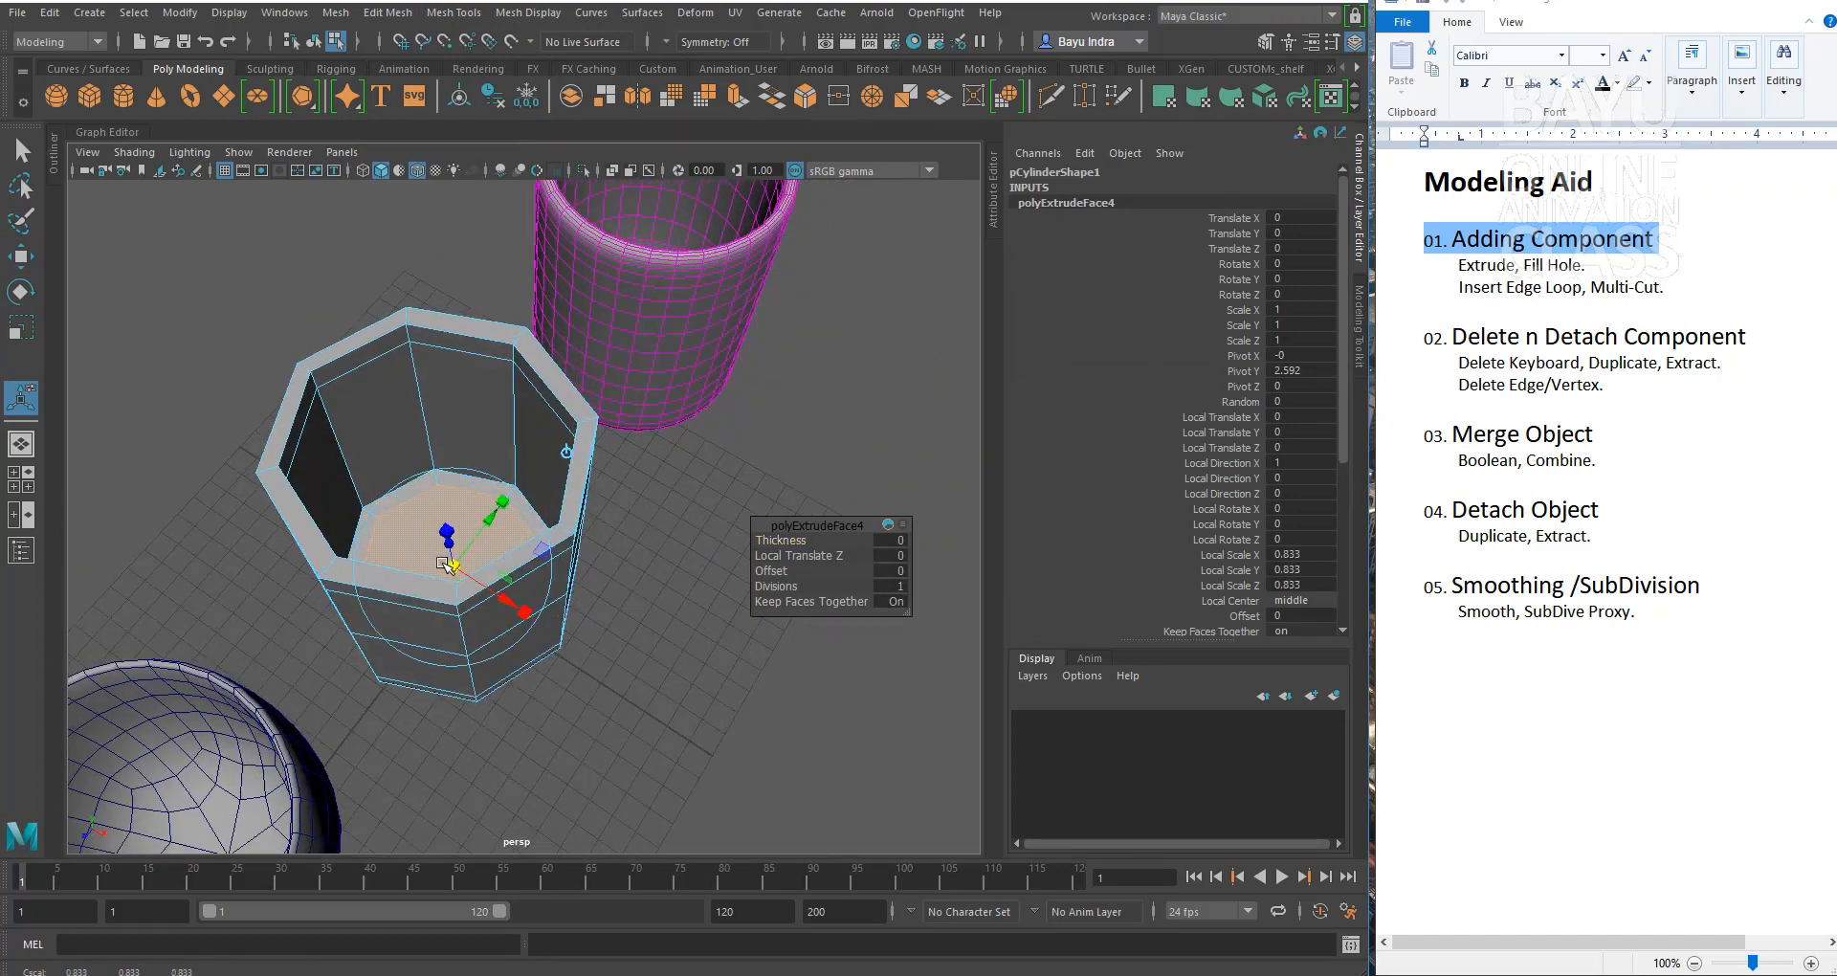
left_click_drag(714, 447, 594, 537, "alt")
middle_click_drag(664, 509, 668, 517, "alt")
left_click_drag(667, 516, 687, 459, "alt")
left_click_drag(586, 429, 562, 348, "alt")
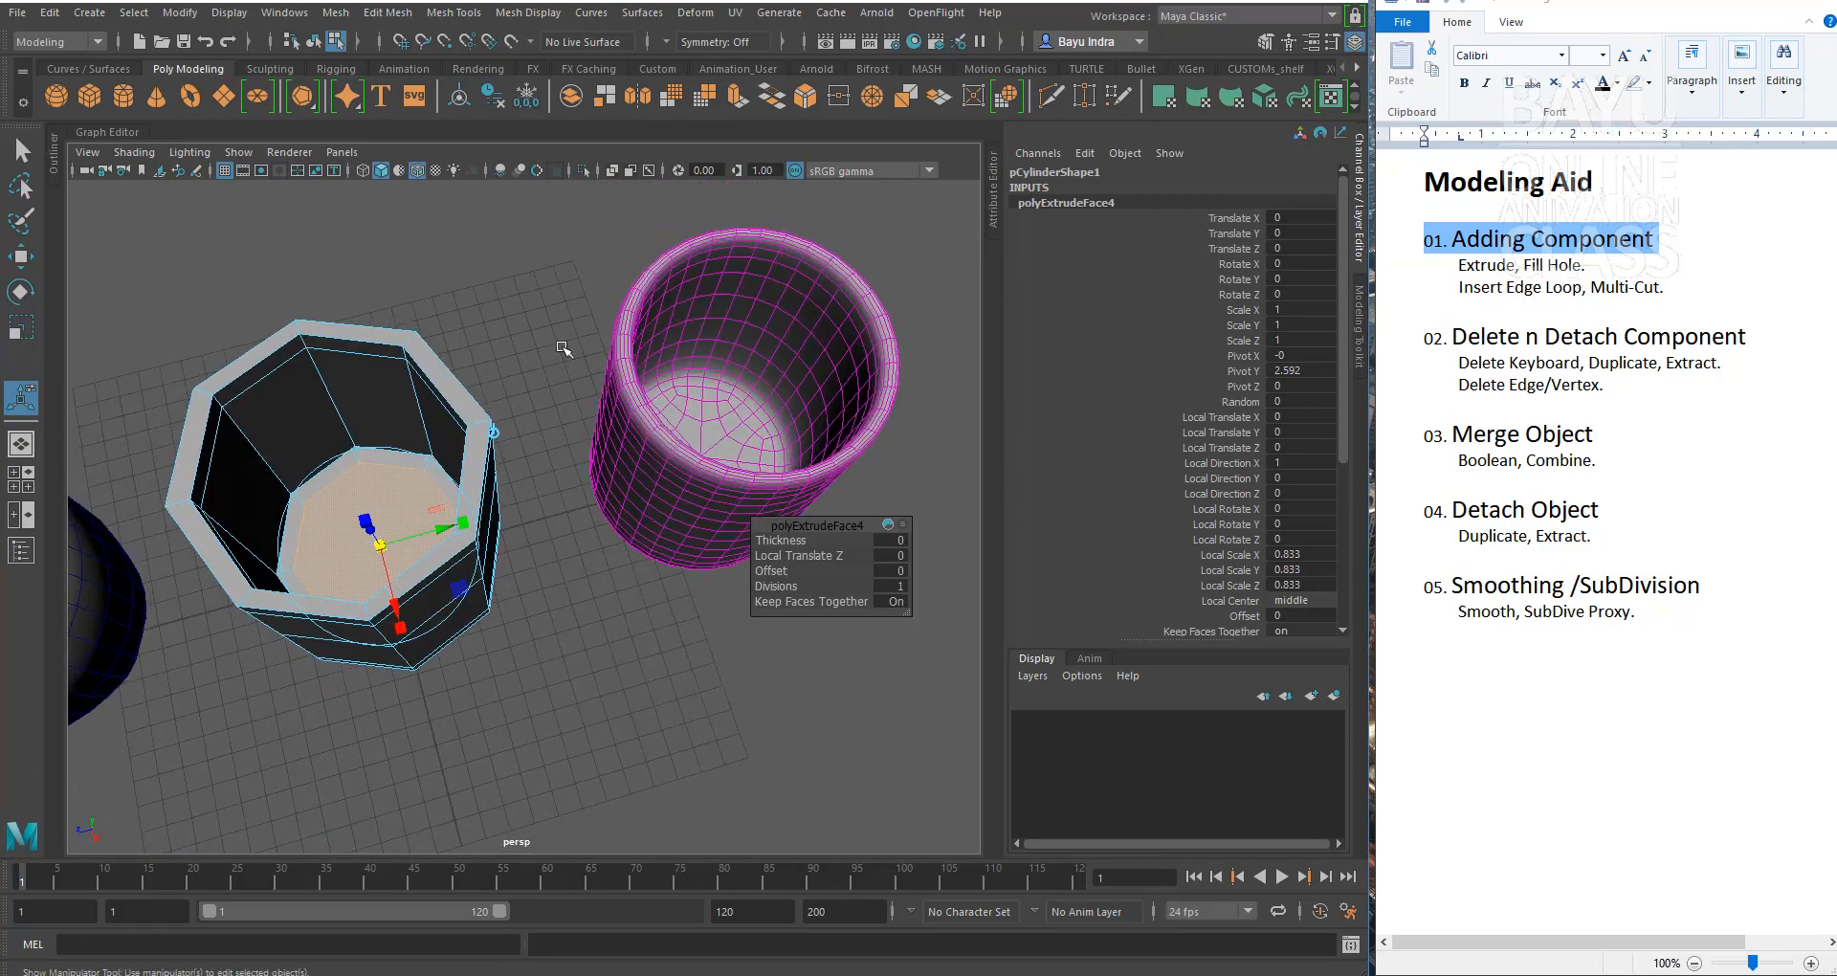
Step: Insert an edge loop around the cage's inner wall just above the inner floor
left_click(452, 12)
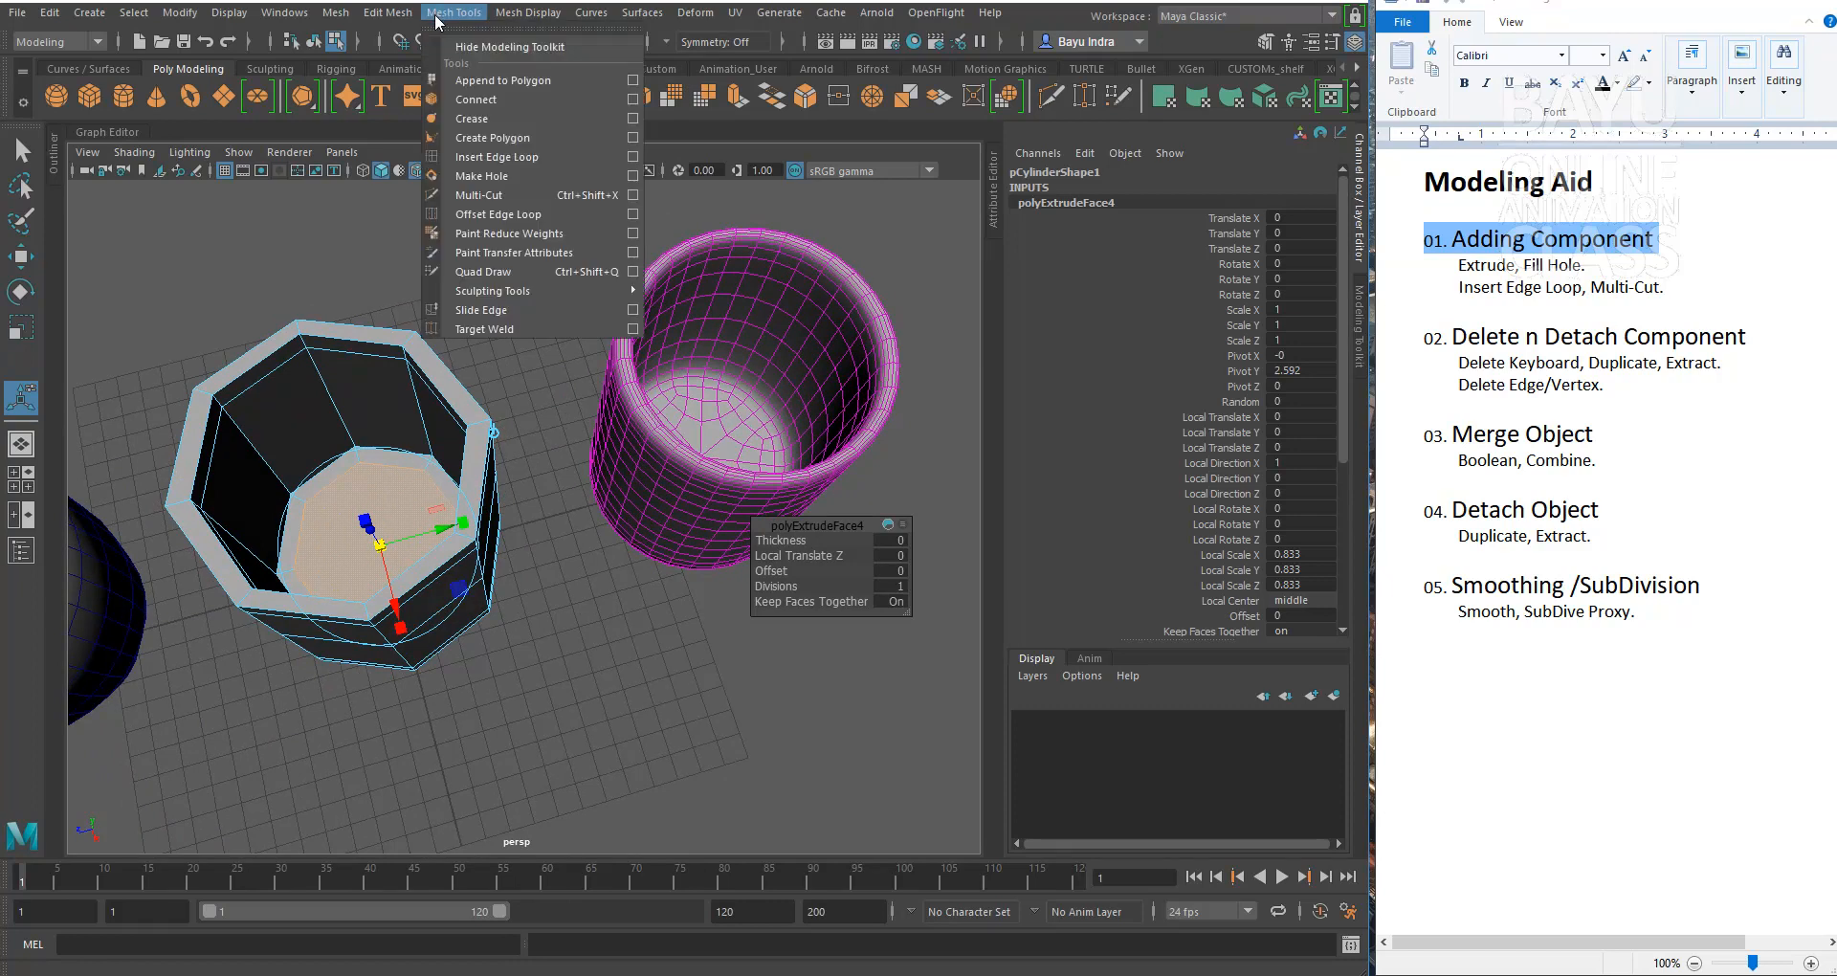
left_click(531, 157)
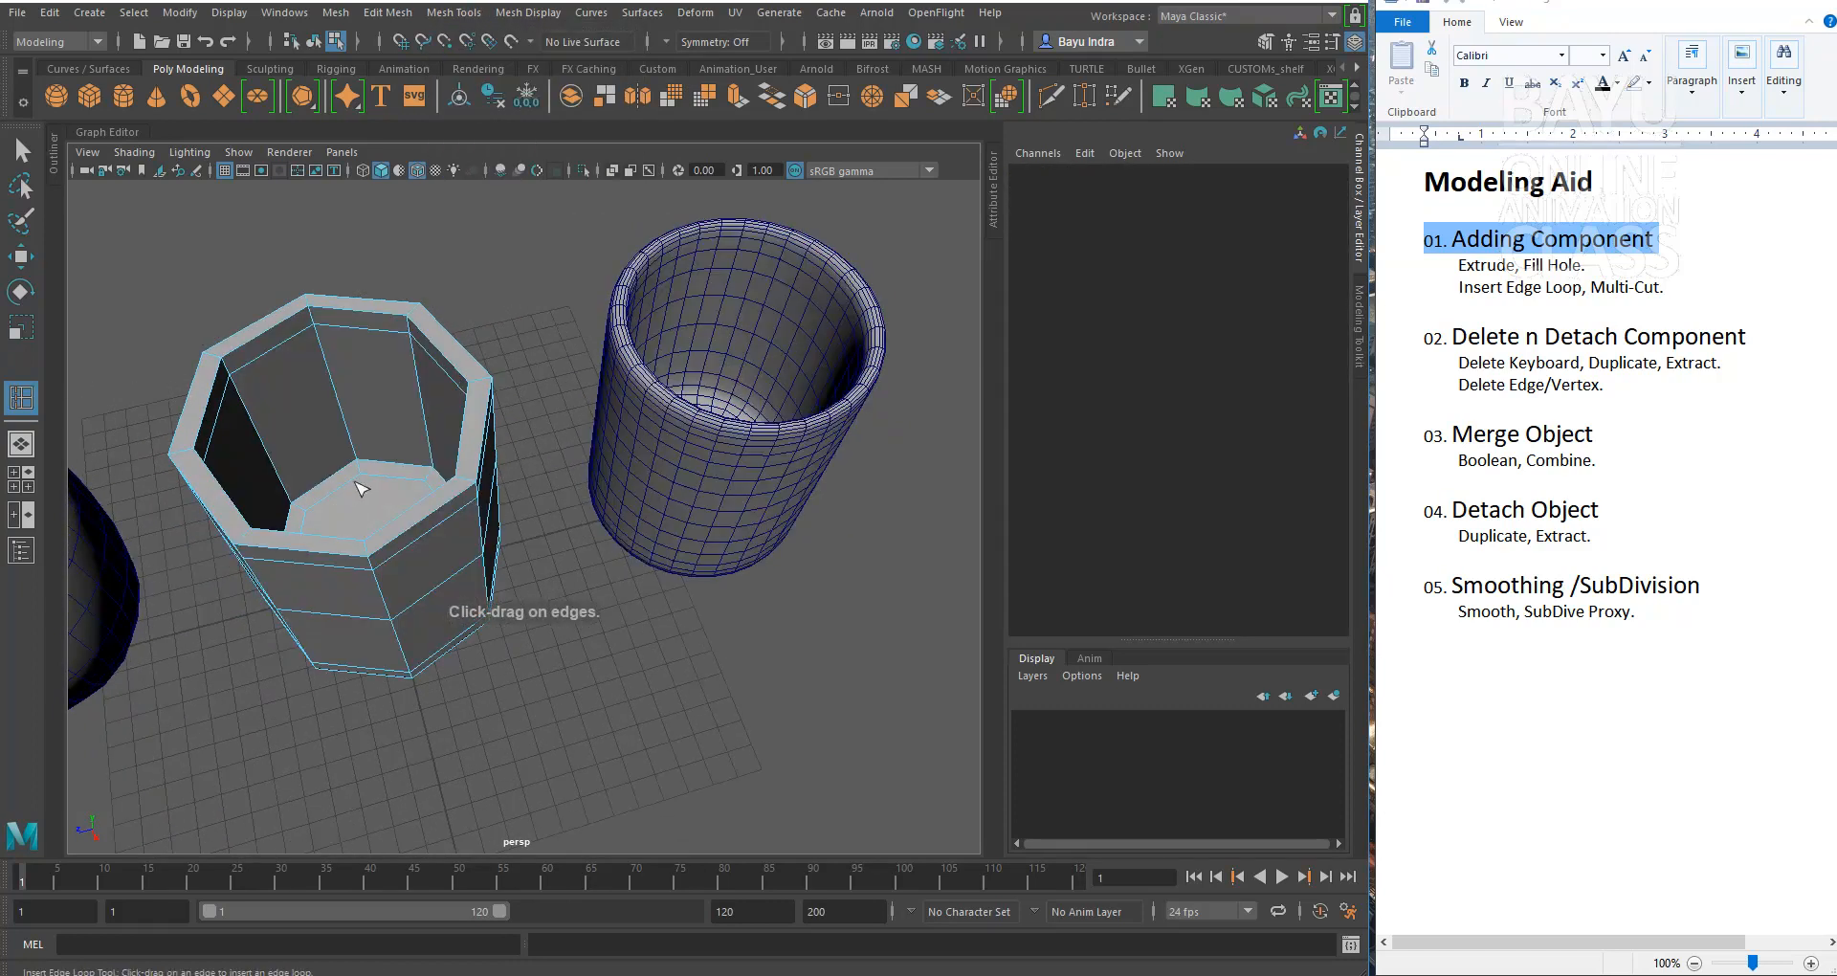
left_click_drag(358, 450, 356, 446)
left_click_drag(819, 502, 684, 387, "alt")
mouse_move(742, 612)
left_mouse_down("alt")
mouse_move(705, 640)
mouse_move(730, 615)
left_mouse_up("alt")
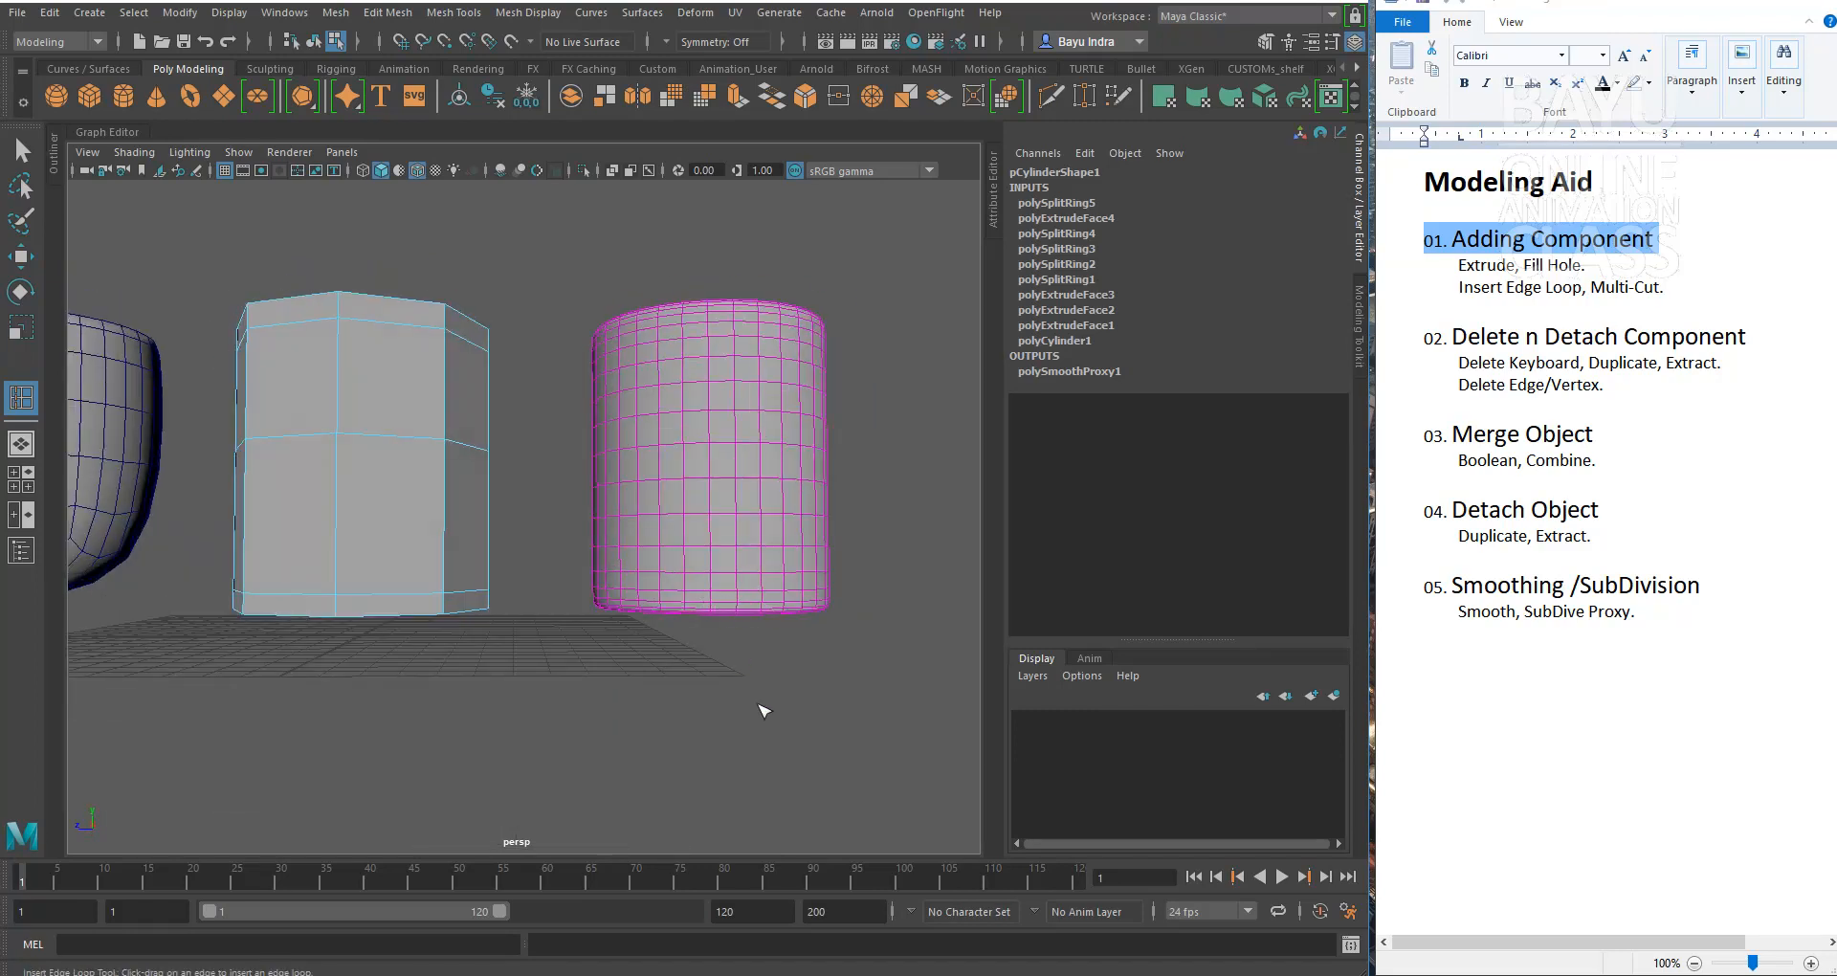
mouse_move(641, 720)
left_mouse_down("alt")
mouse_move(606, 669)
mouse_move(622, 748)
left_mouse_up("alt")
Step: Return the proxy cage from component mode to object mode and deselect it, with all three cups in view
key("w")
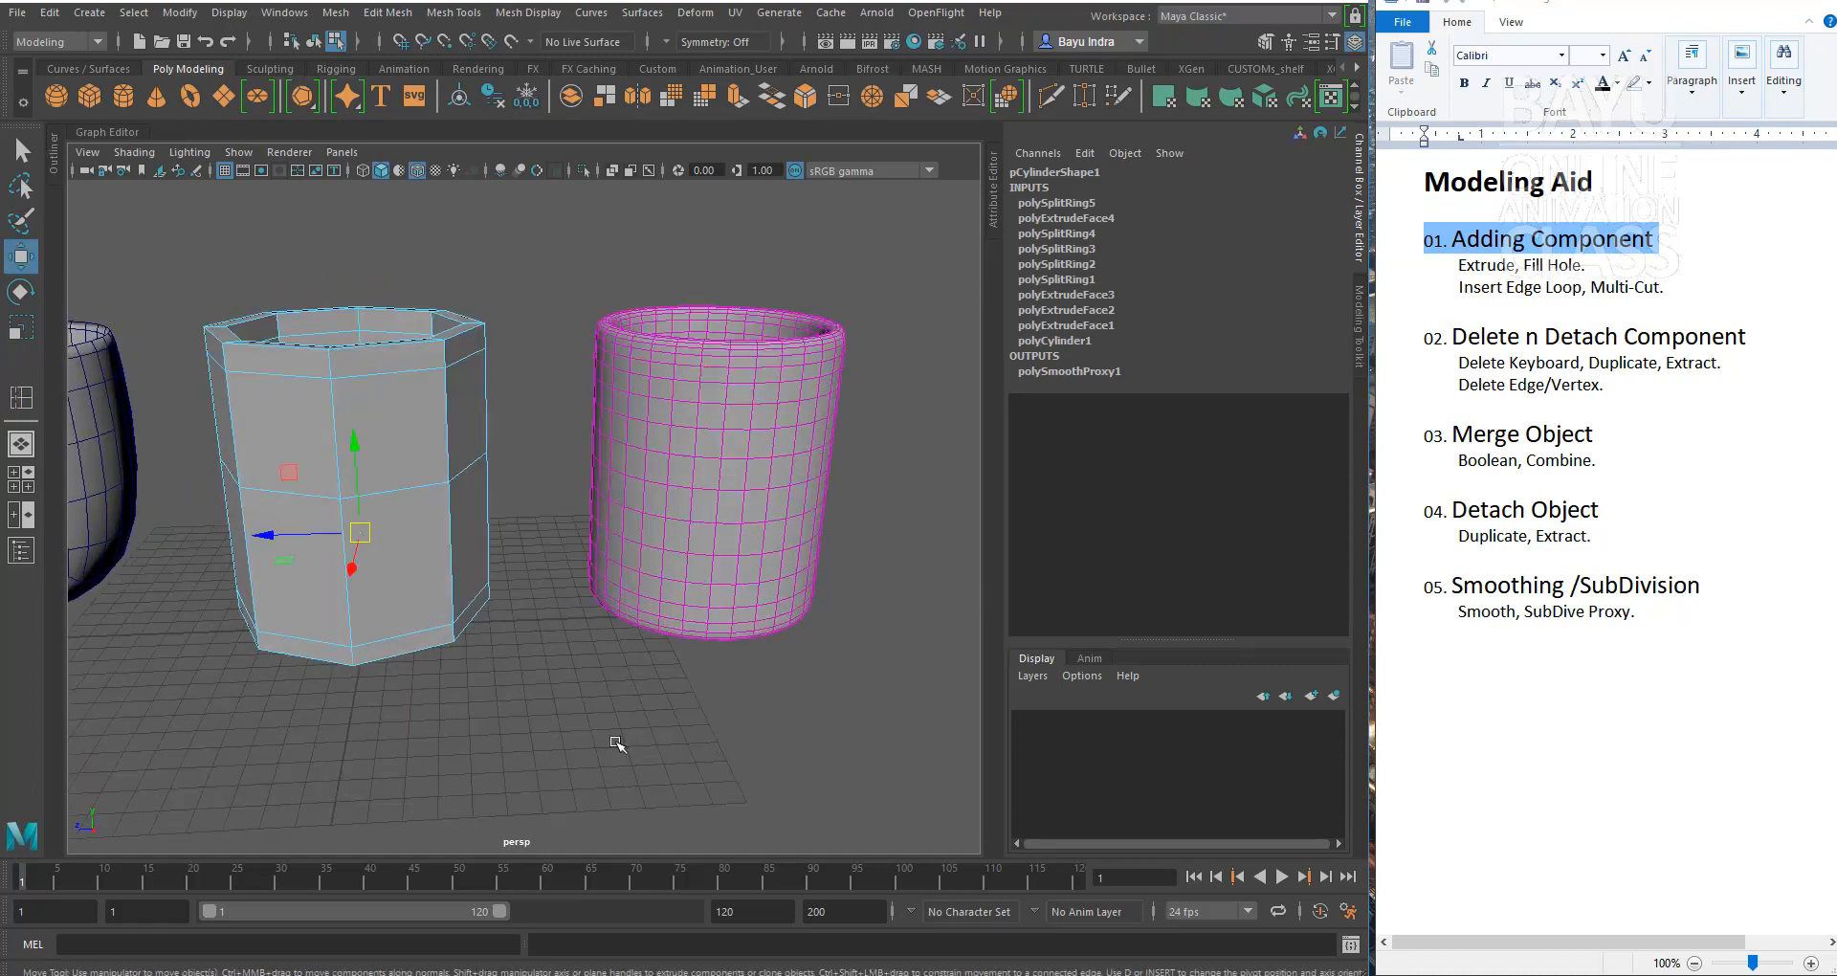
left_click(513, 706)
middle_click_drag(364, 632, 522, 605, "alt")
scroll(519, 607, "down", 2)
left_click_drag(500, 665, 635, 661, "alt")
middle_click_drag(636, 661, 641, 709, "alt")
right_click(529, 545)
right_click_drag(528, 543, 617, 379)
right_click(529, 407)
left_click(594, 333)
left_click_drag(613, 643, 703, 670, "alt")
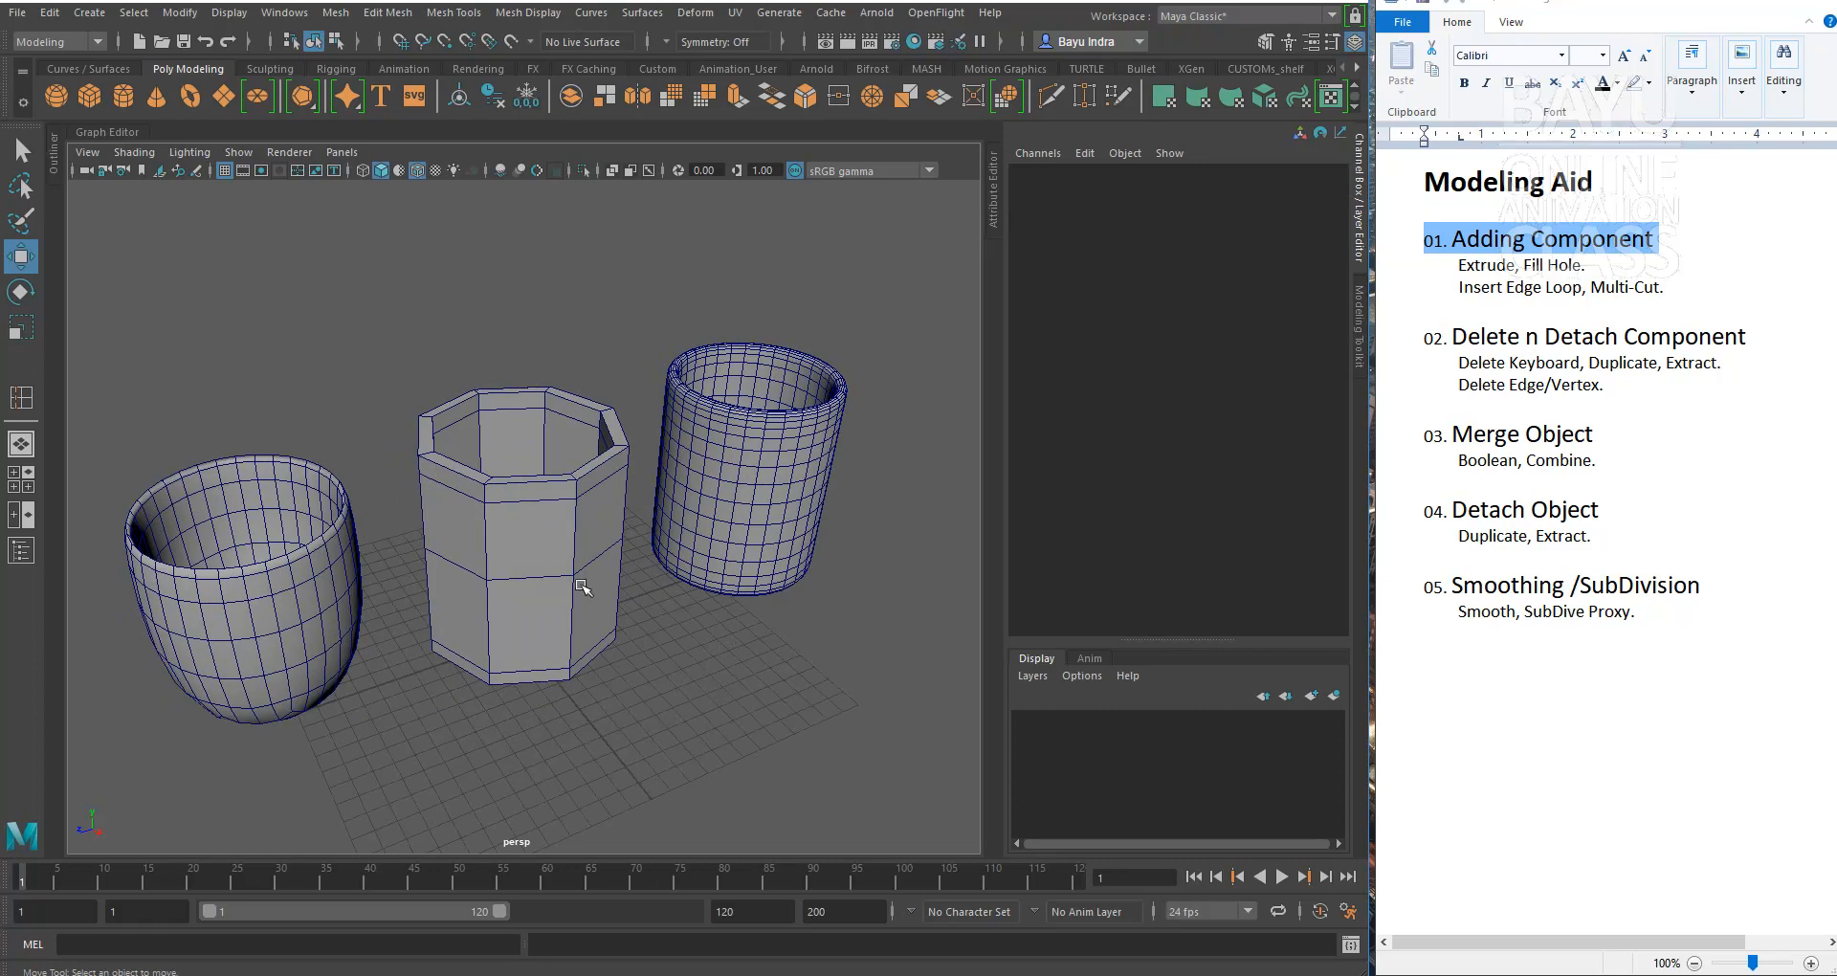
Step: Select the cage, the proxy mesh and the smoothed duplicate in turn to compare them, and clear the highlight in the notes
left_click(581, 585)
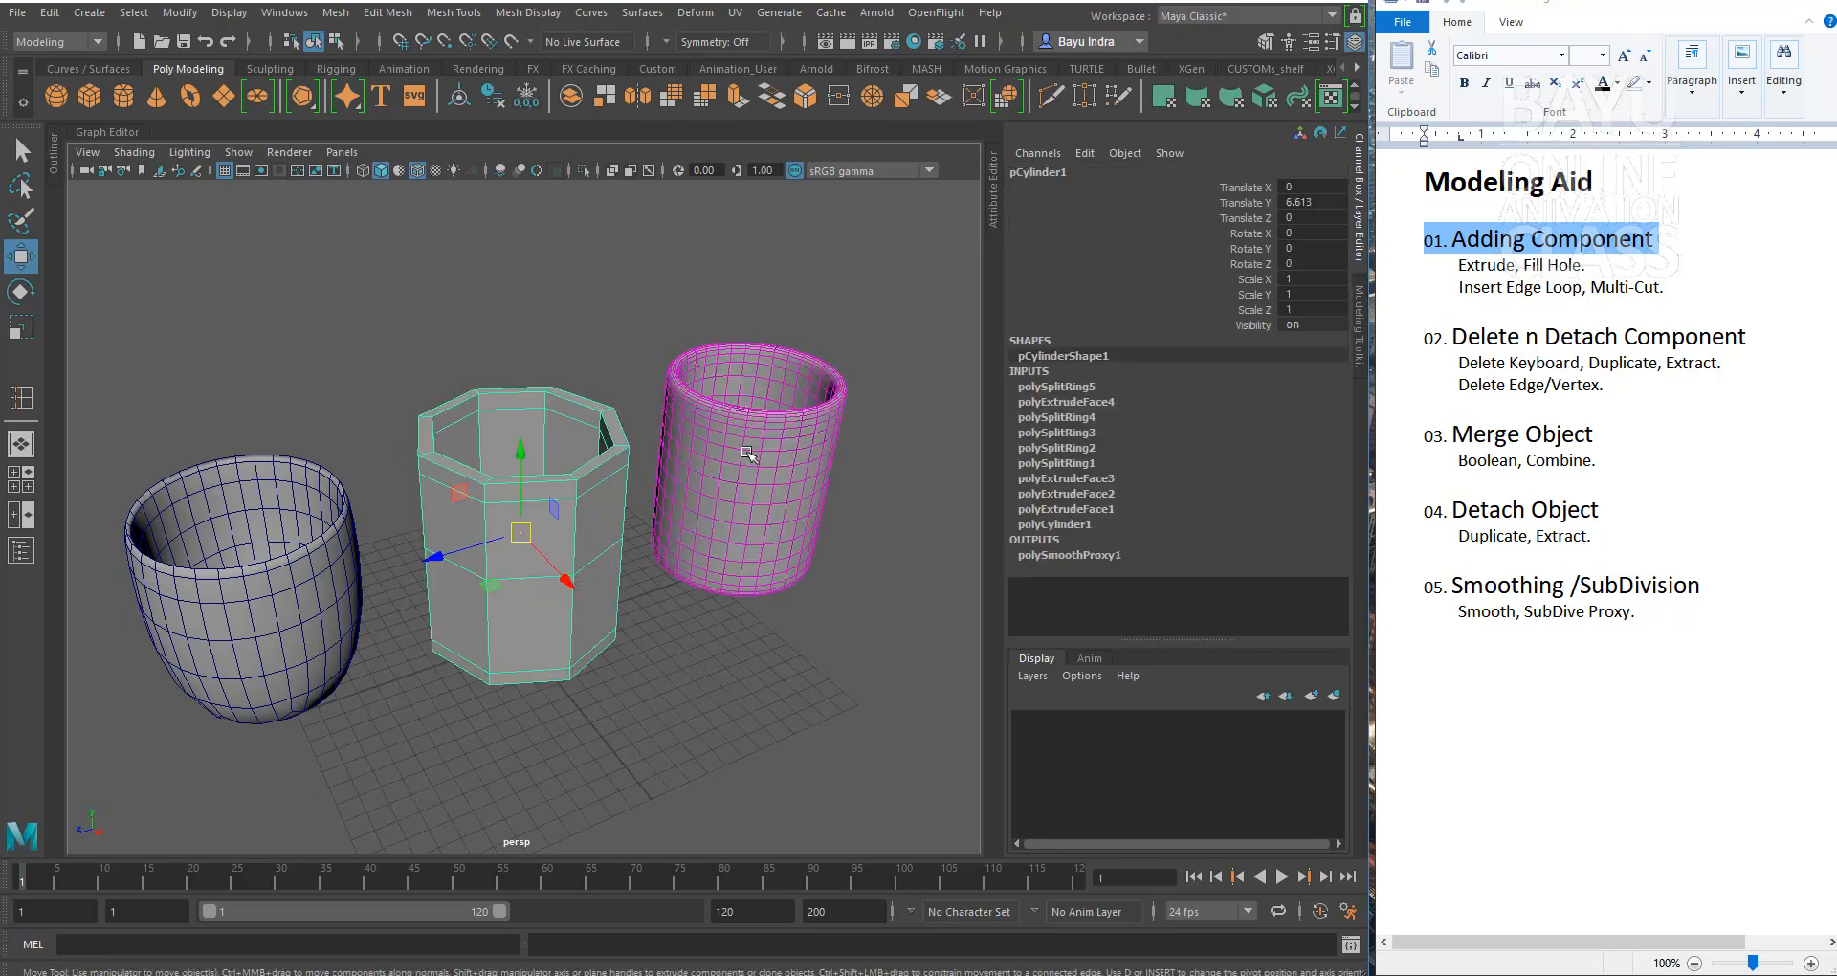
left_click(748, 454)
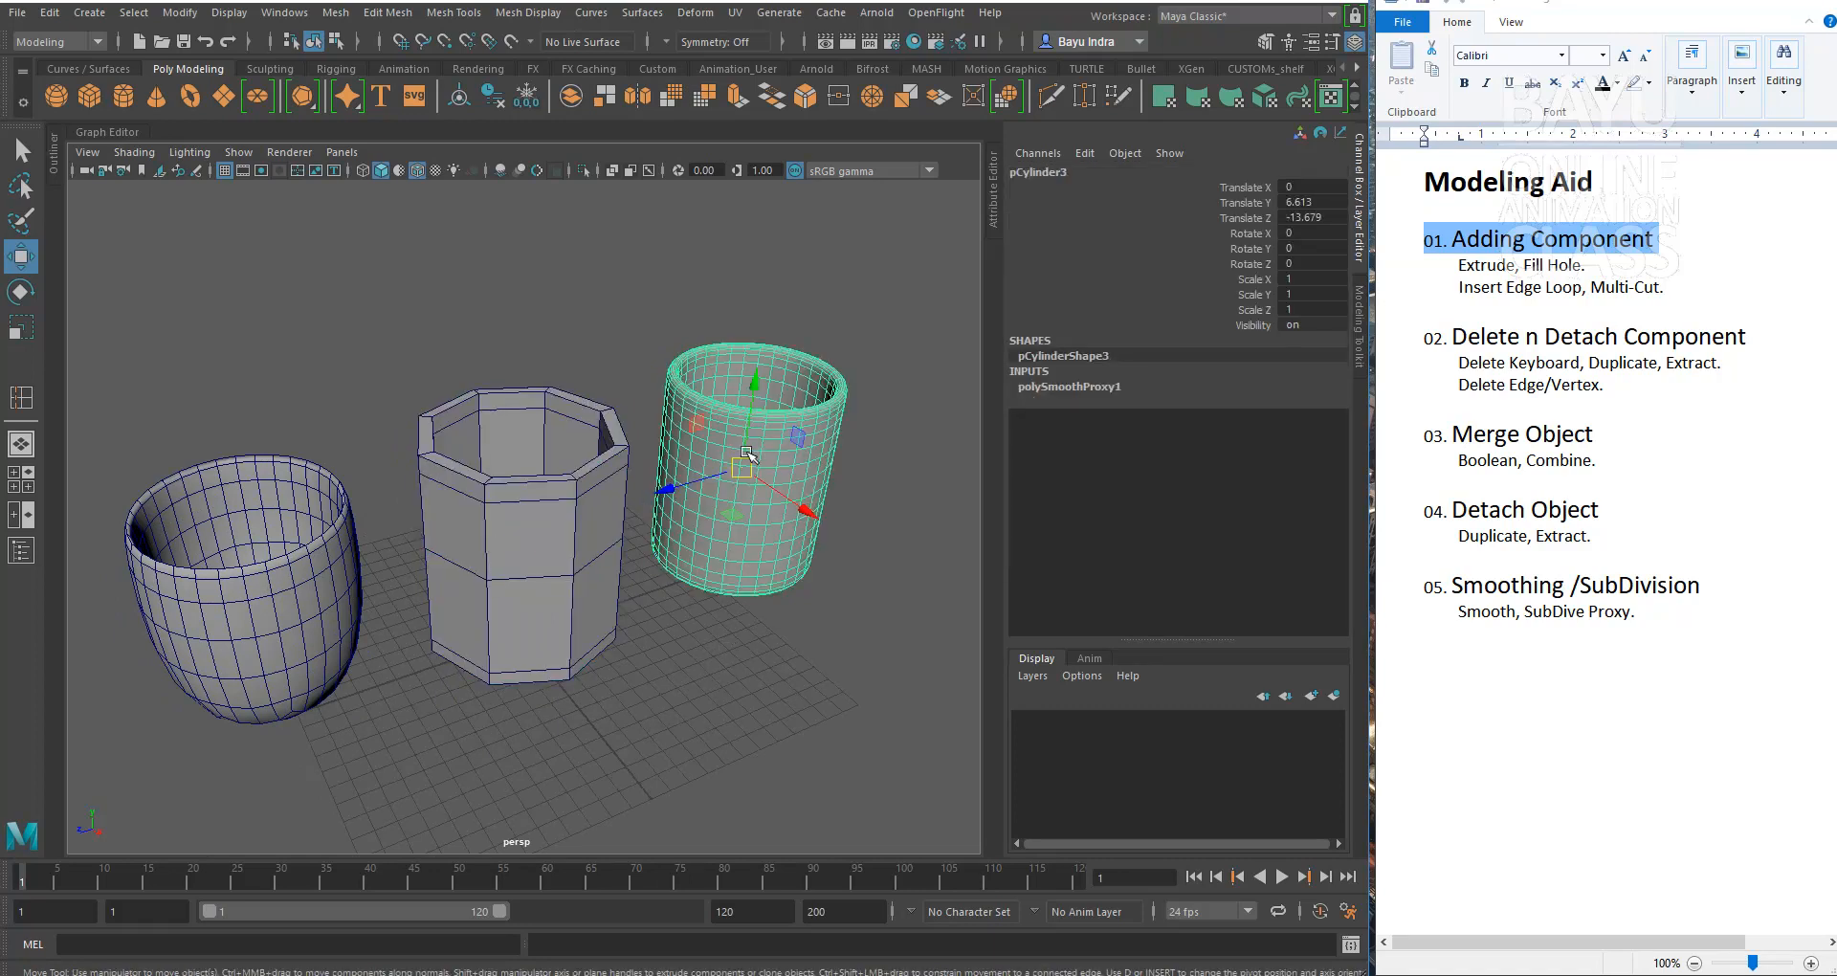
left_click(301, 634)
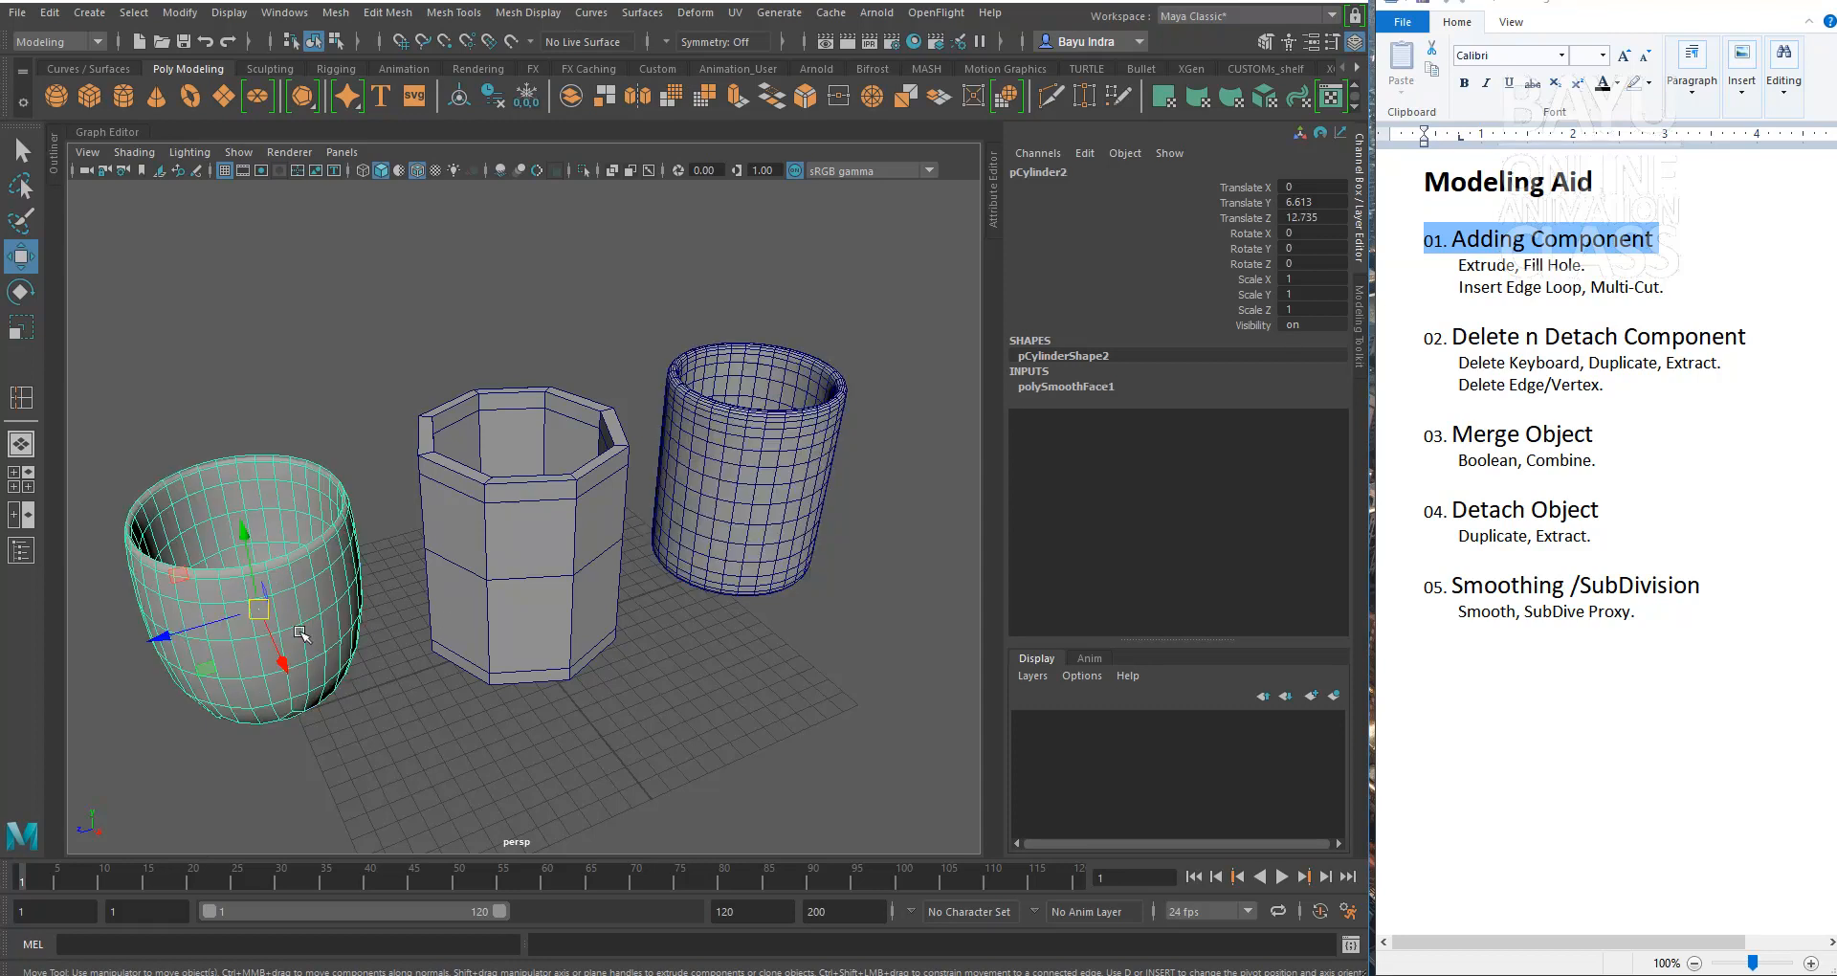
left_click(745, 744)
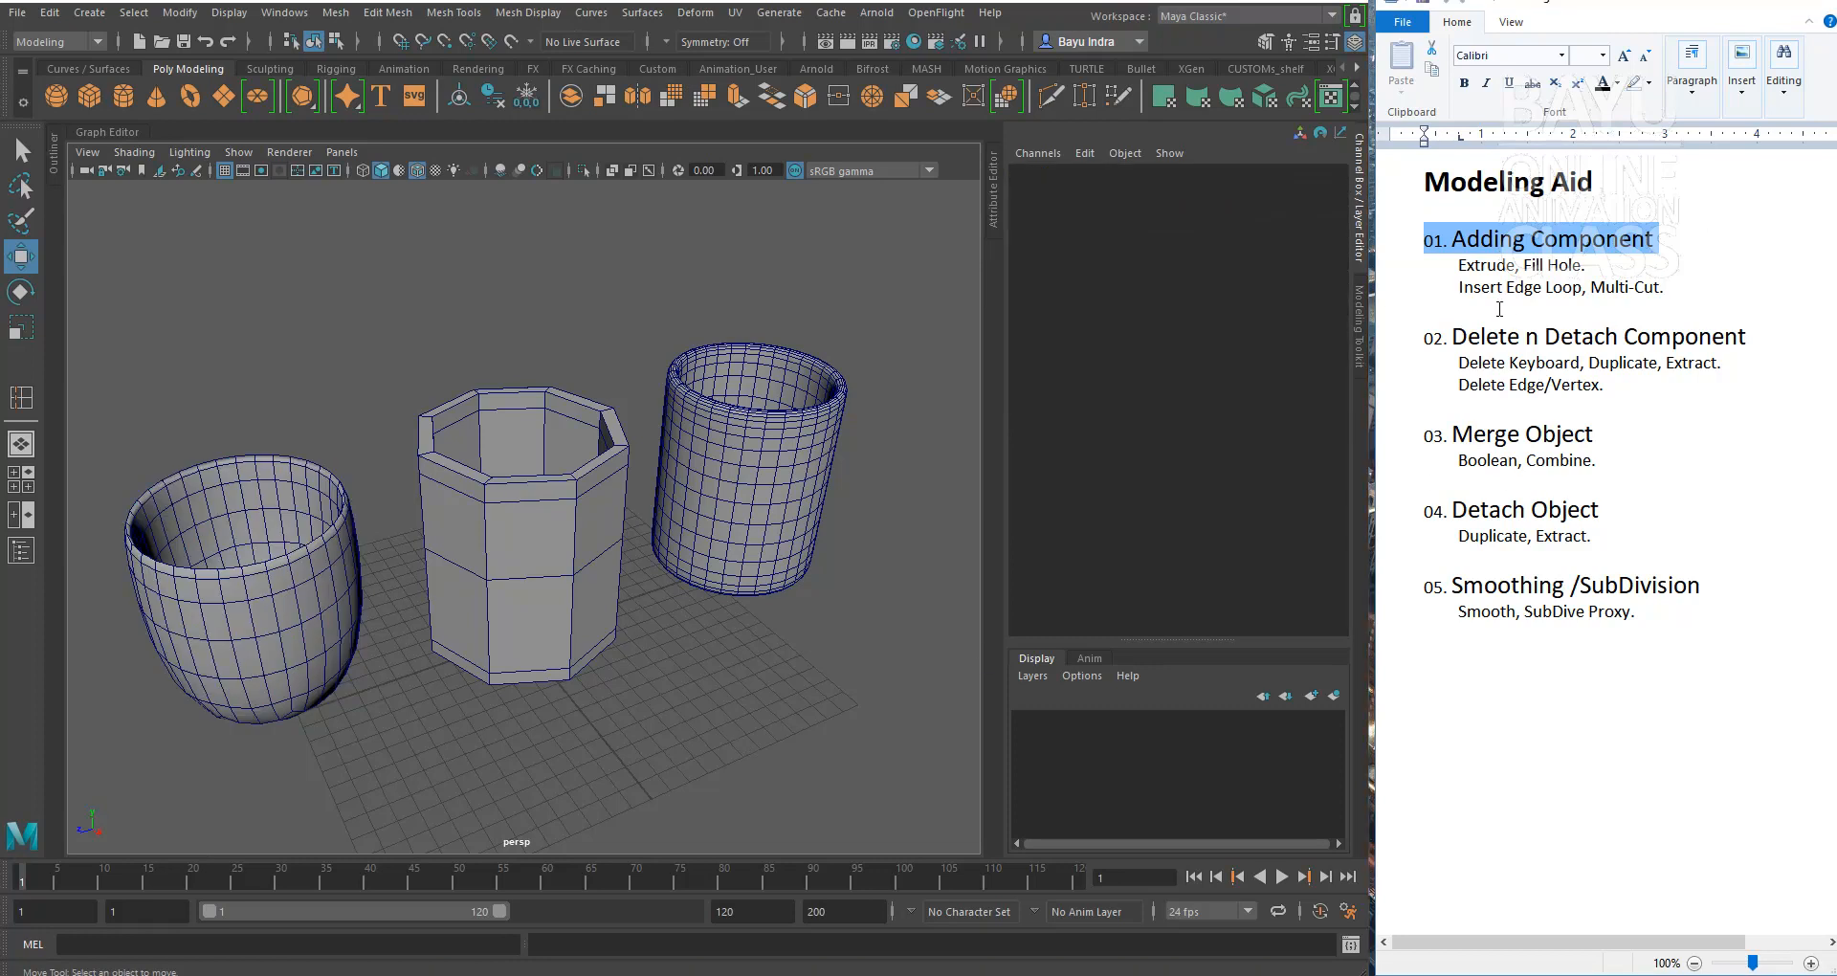
left_click(1632, 240)
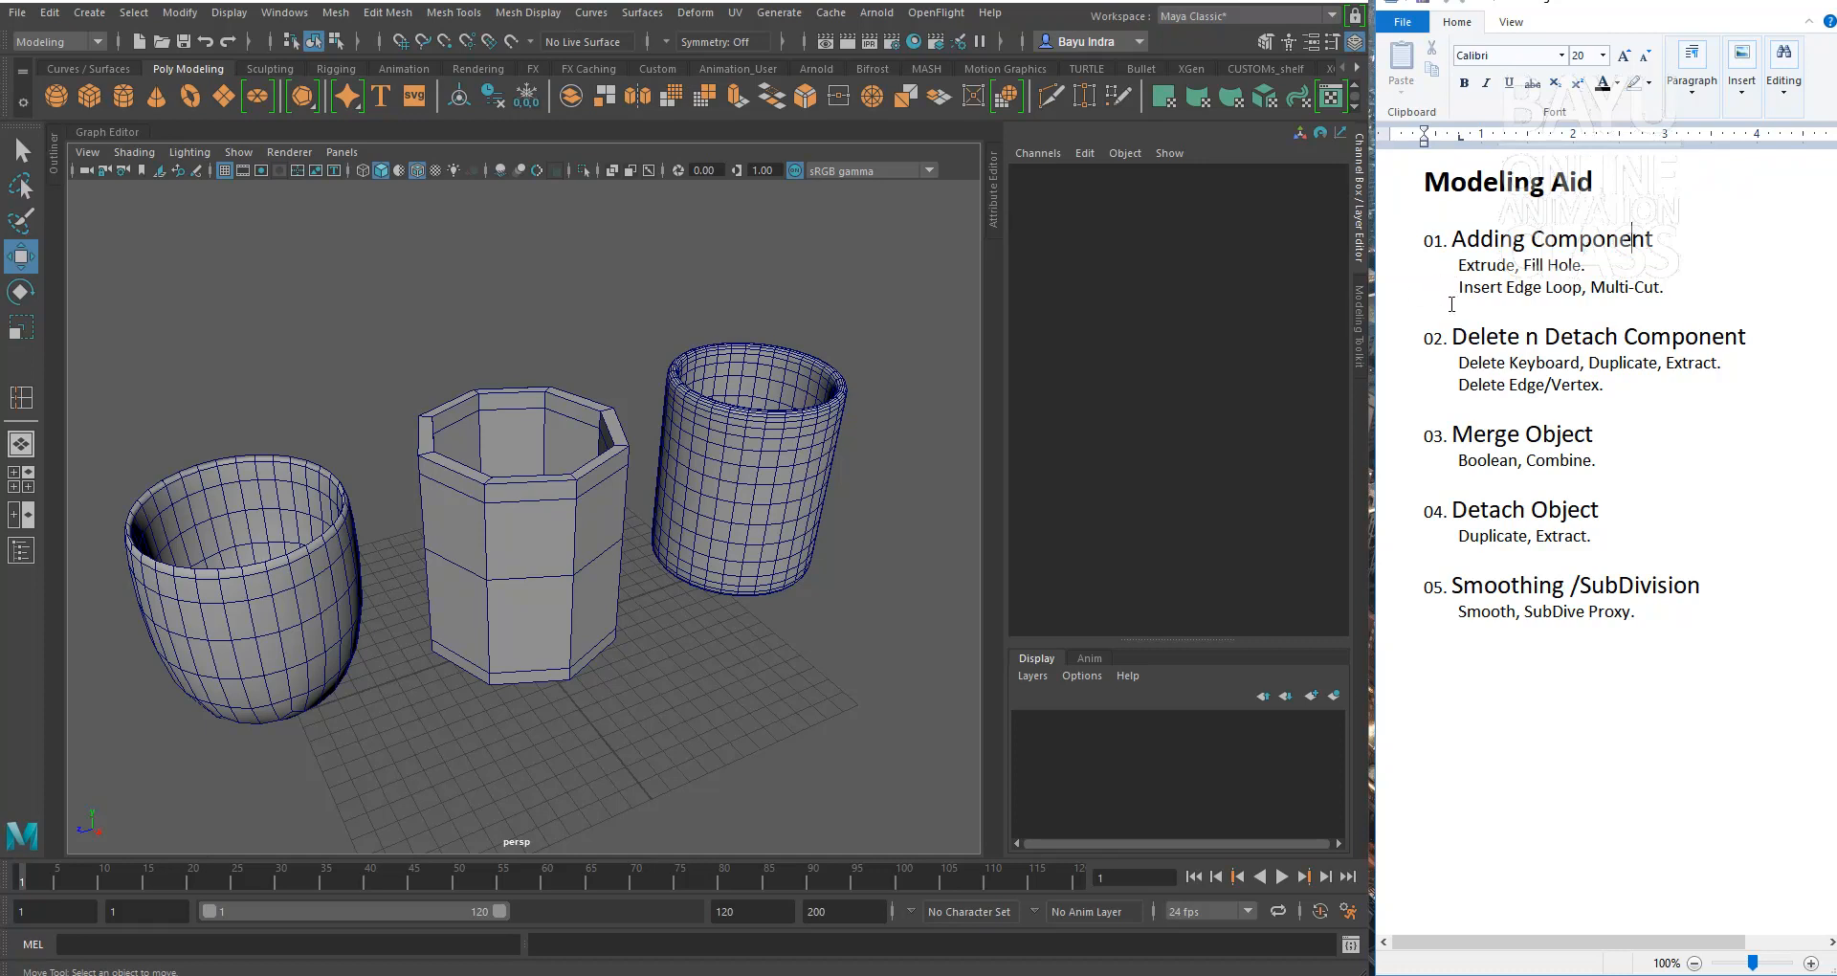